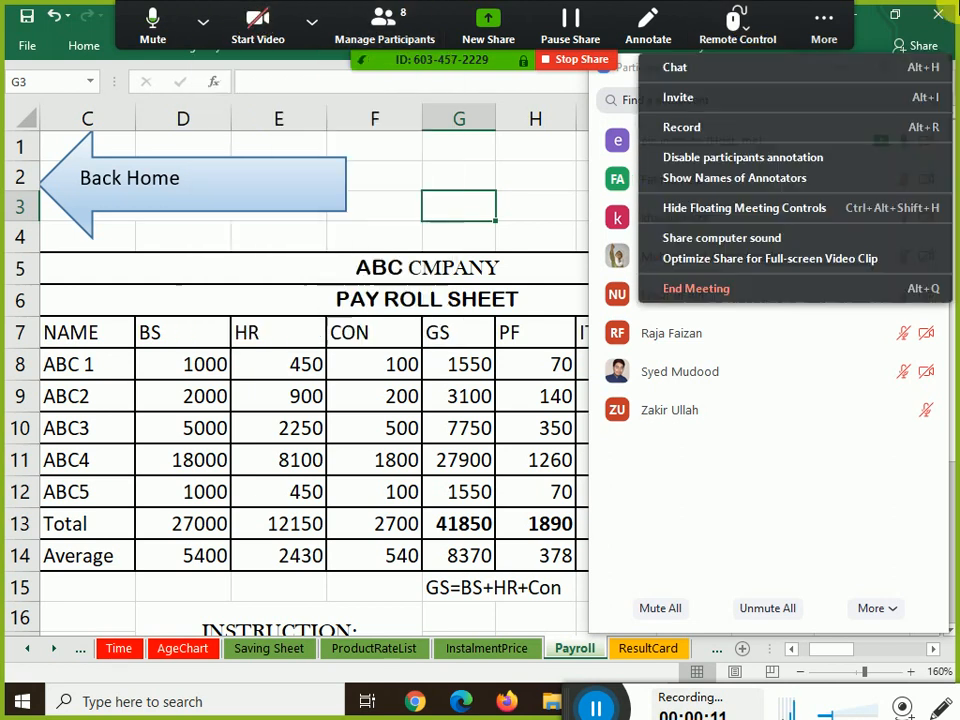
Hide the Zoom participant list that covers the Payroll sheet
left_click(435, 328)
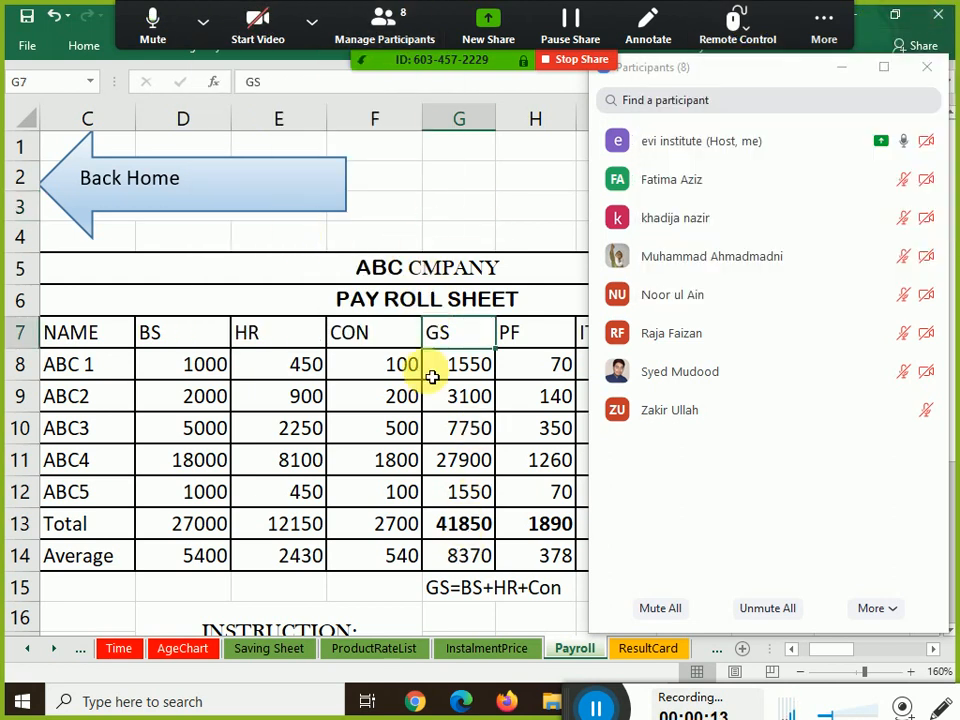
left_click(343, 328)
mouse_move(790, 148)
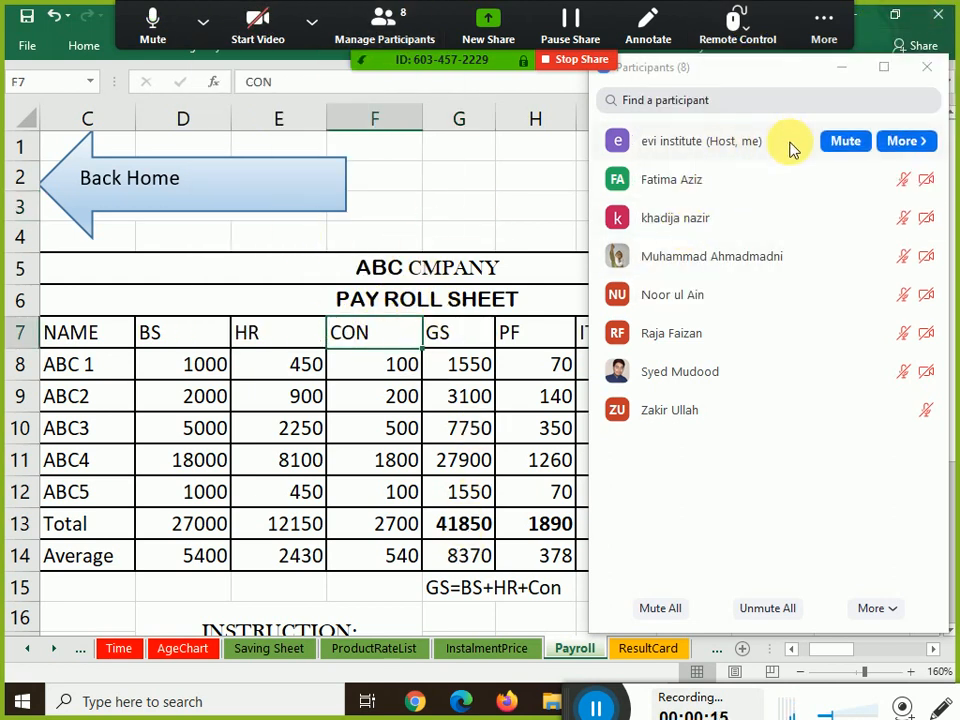
left_click(842, 70)
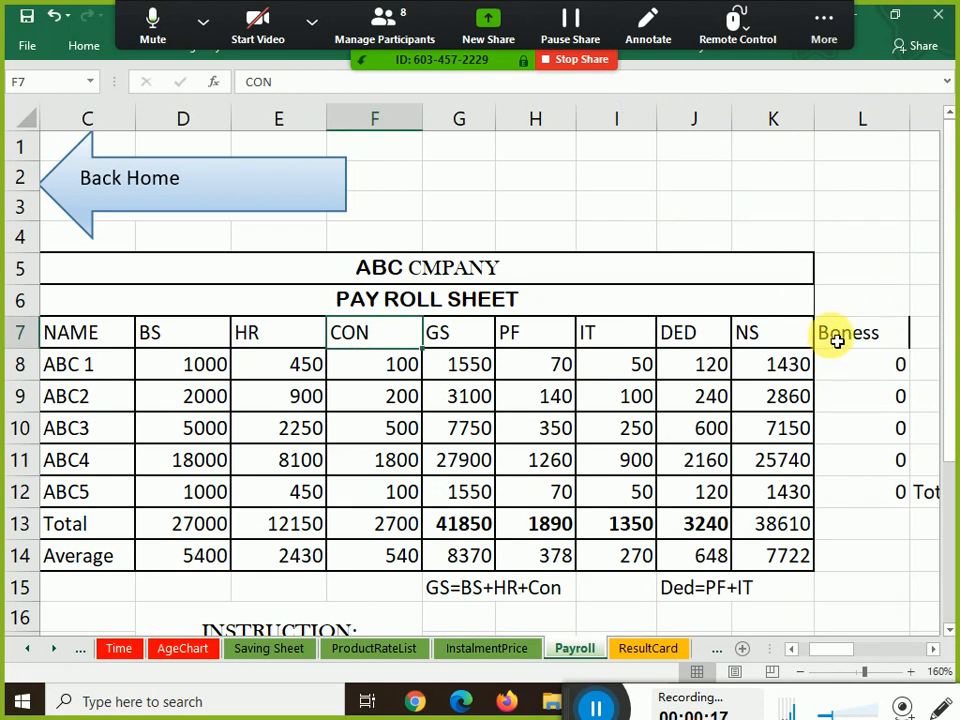
Scroll the Payroll sheet right to show columns E–N, including the Boness column and the Total of 40000
key("Down")
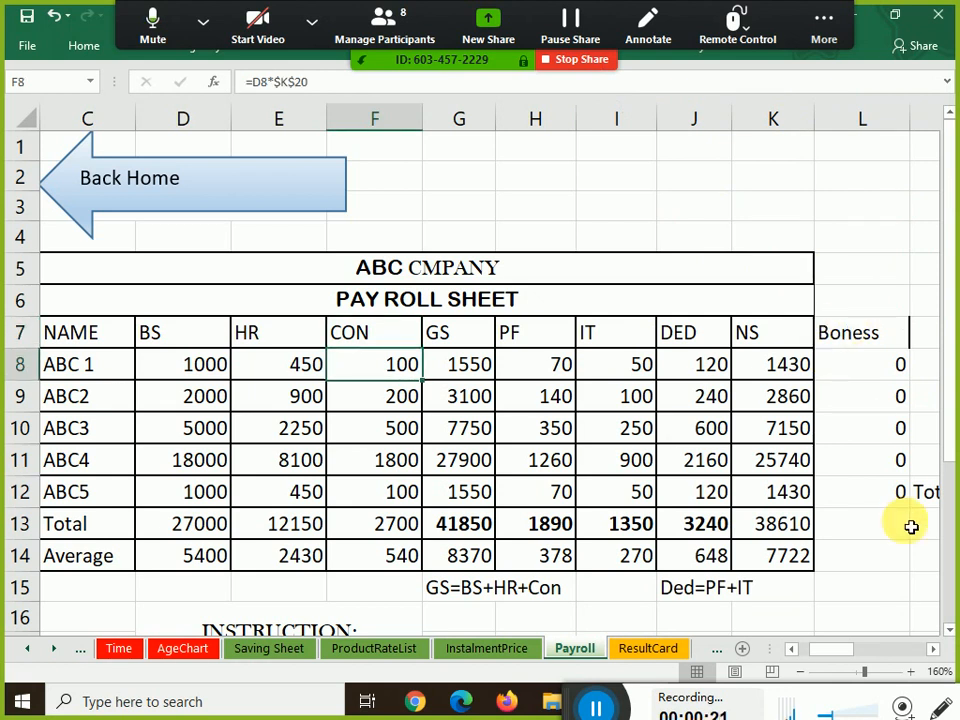
left_click_drag(831, 715, 845, 717)
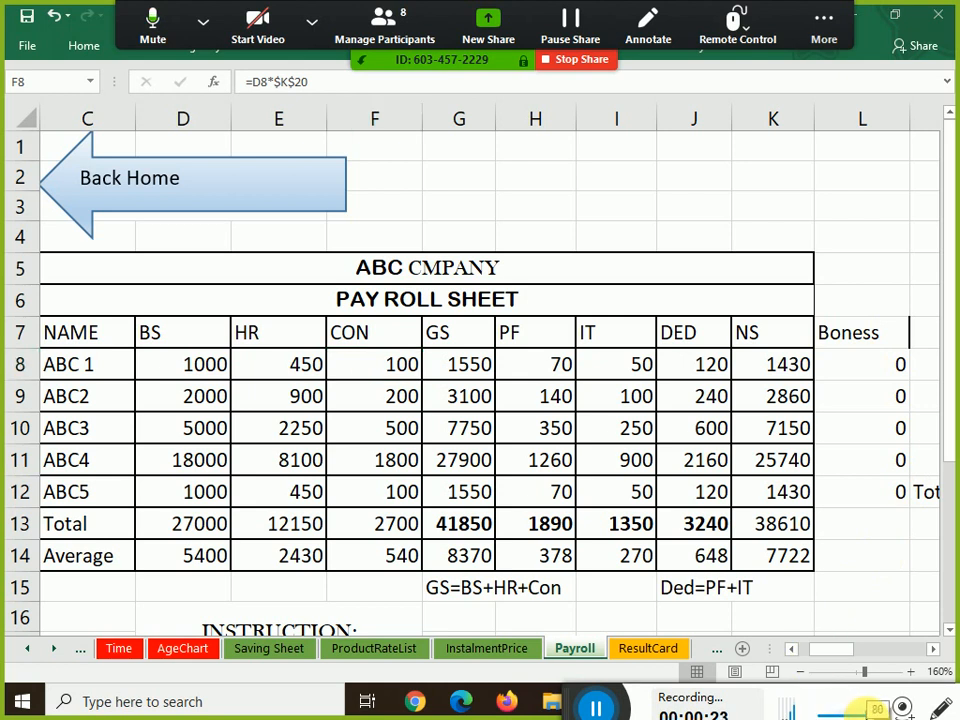
left_click(597, 705)
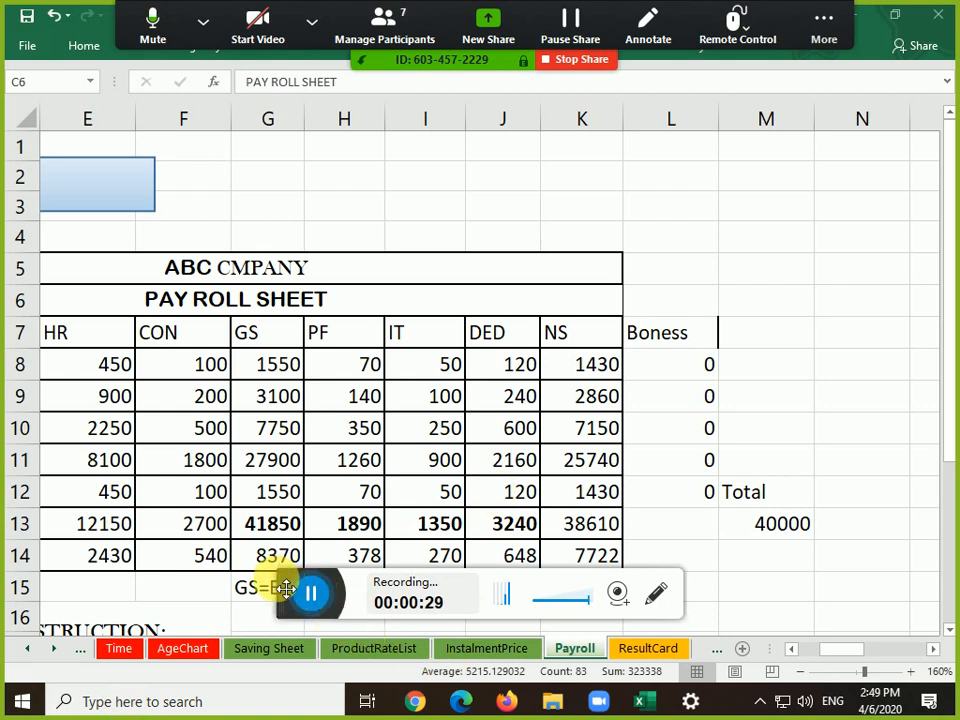
left_click_drag(287, 588, 87, 697)
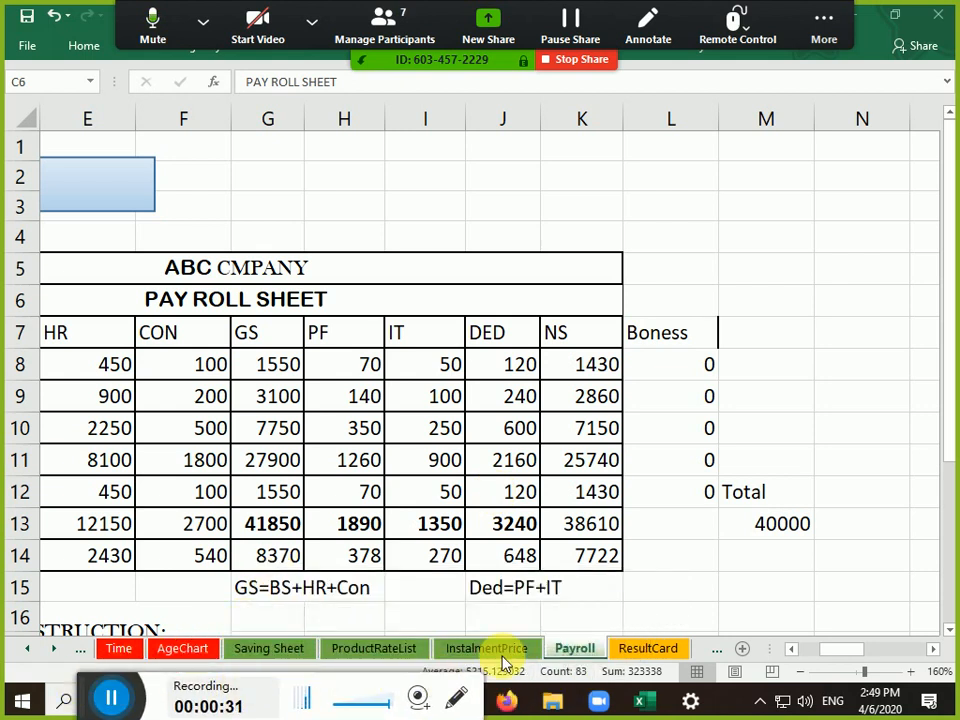
Scroll the sheet tabs and switch to the workersalayr worksheet
left_click(54, 649)
left_click(54, 649)
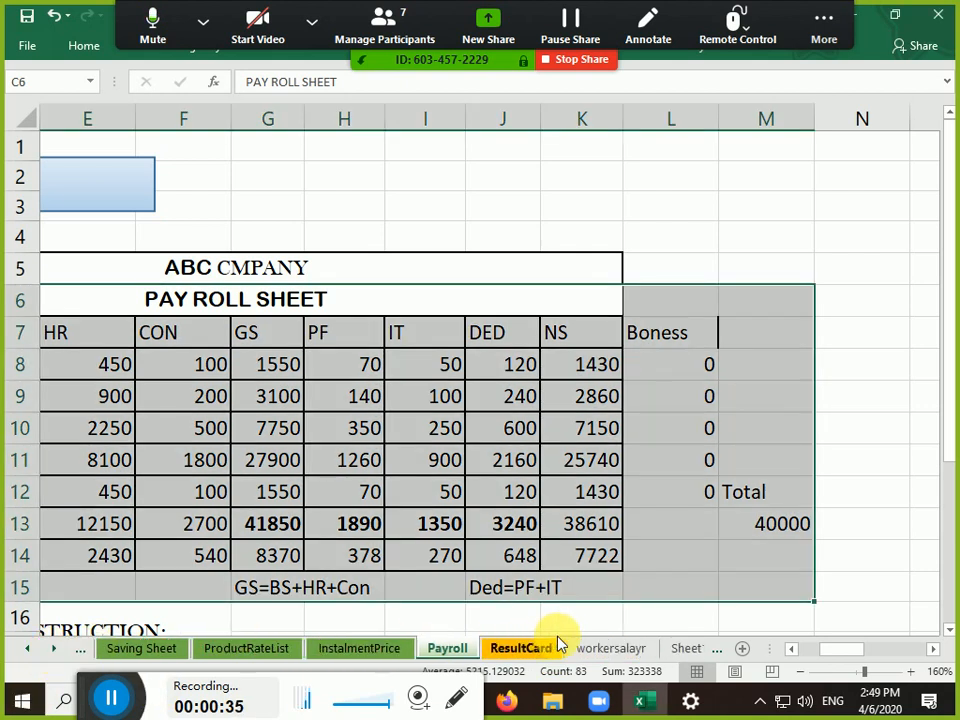
left_click(608, 649)
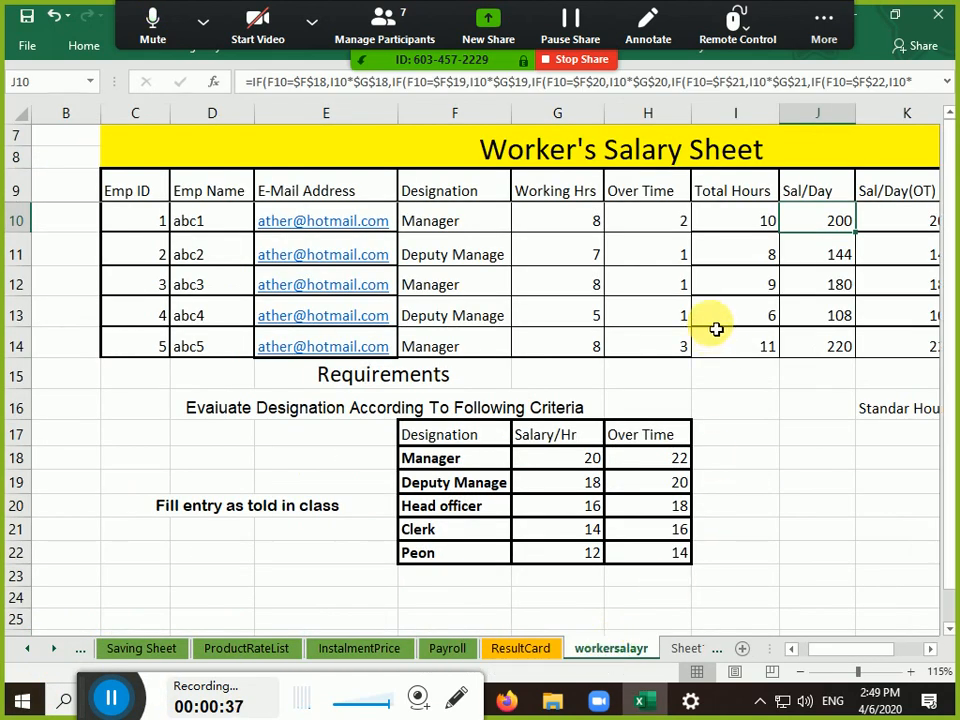
Browse the Worker's Salary Sheet from its title row to the first worker's Total Hours
left_click(692, 152)
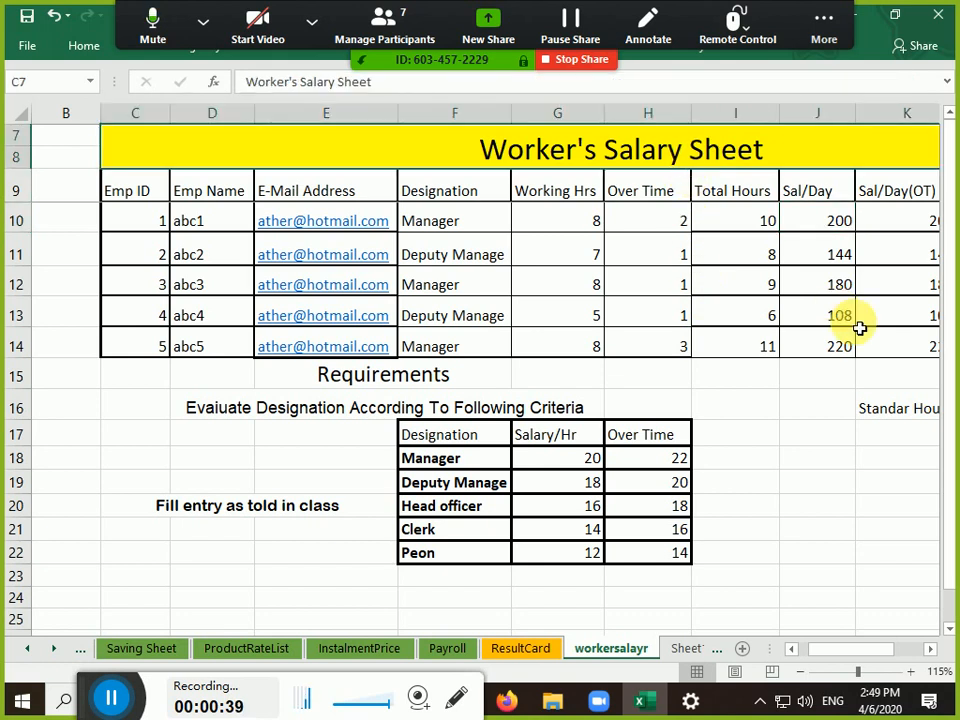
key("Right")
key("Left")
key("Right")
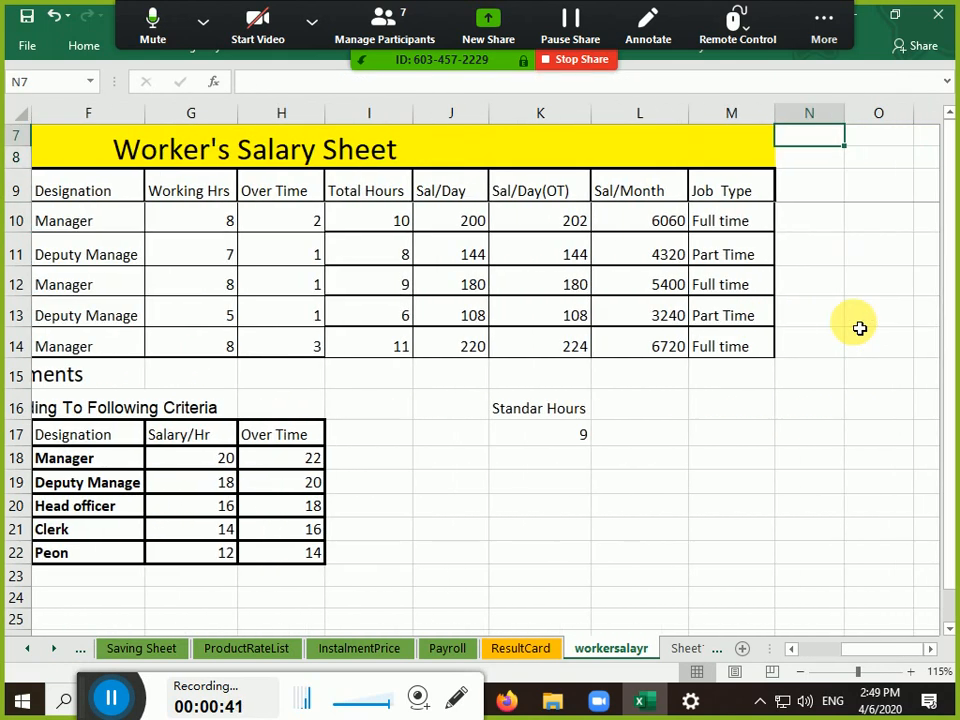
key("Left")
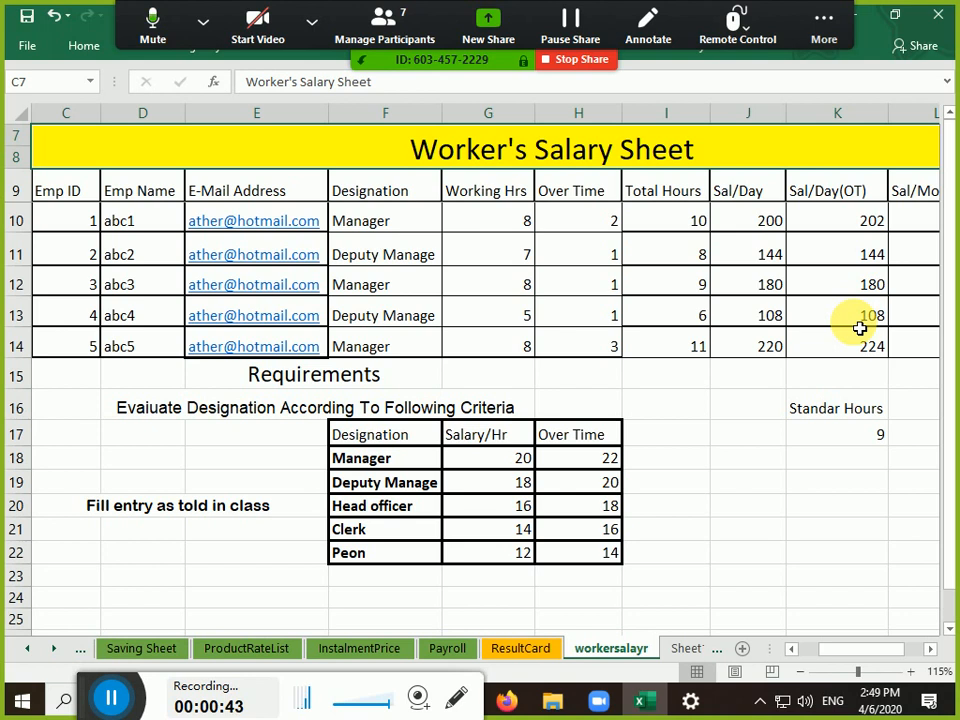
scroll(860, 328, "down", 1)
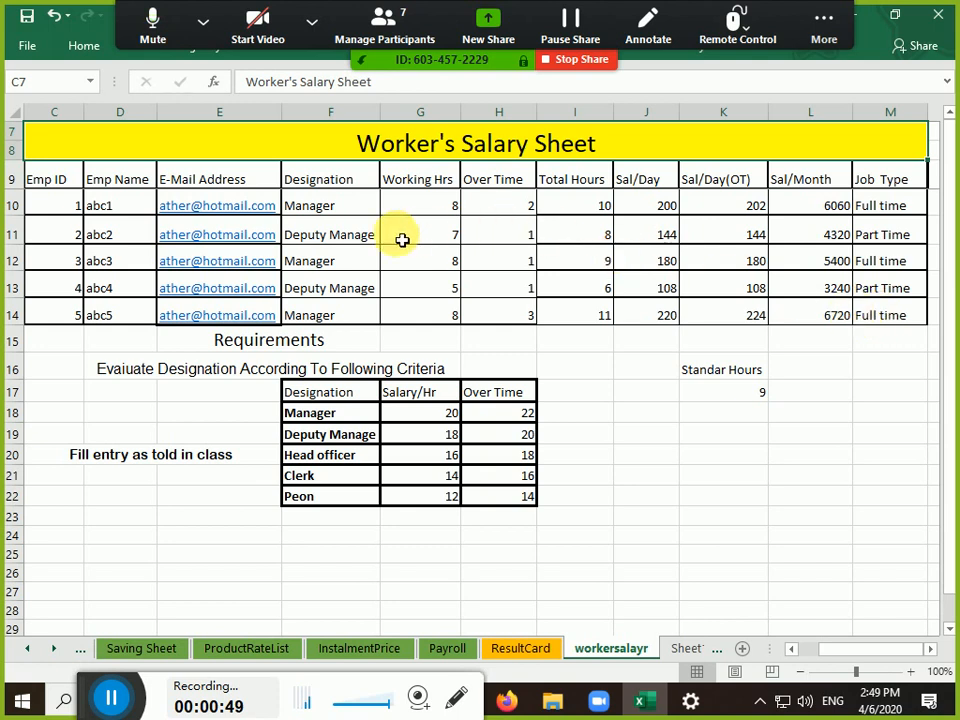
left_click(414, 208)
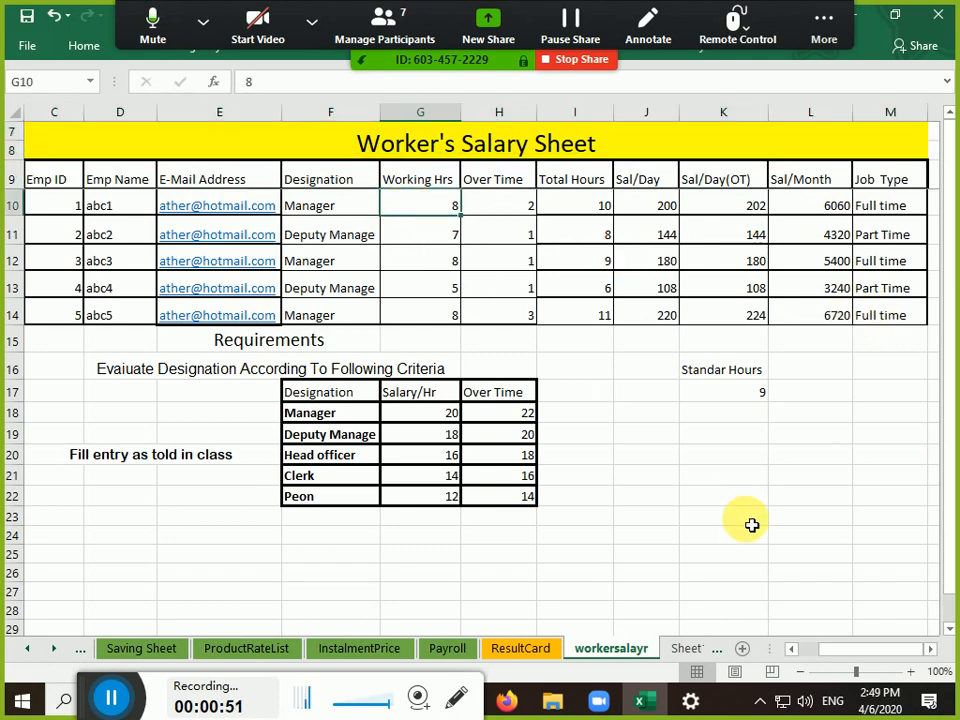
key("Right")
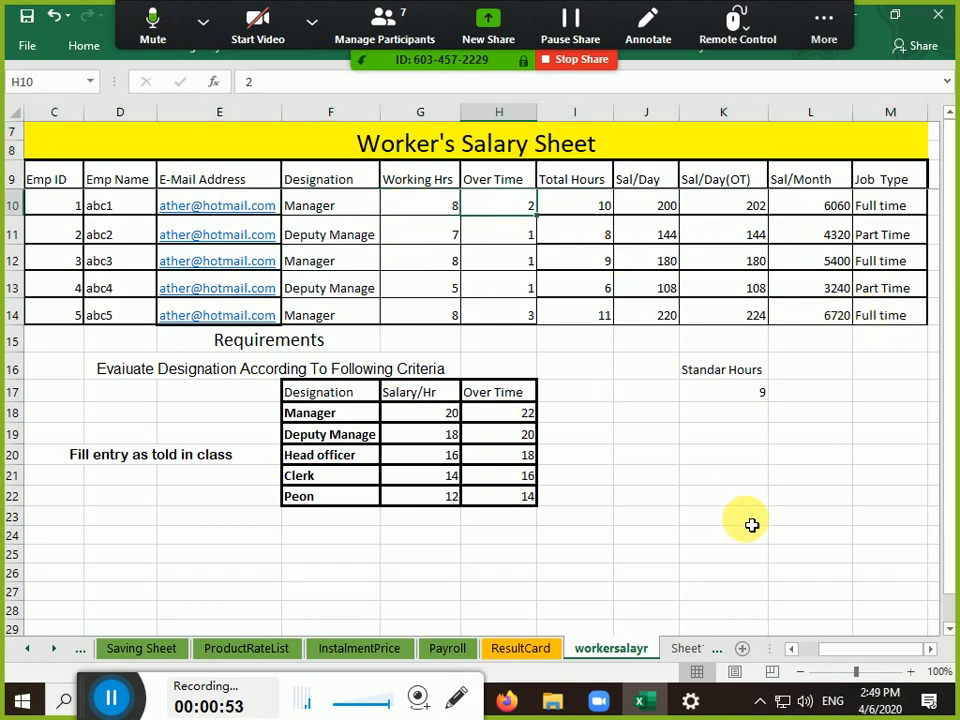
key("Right")
key("Right")
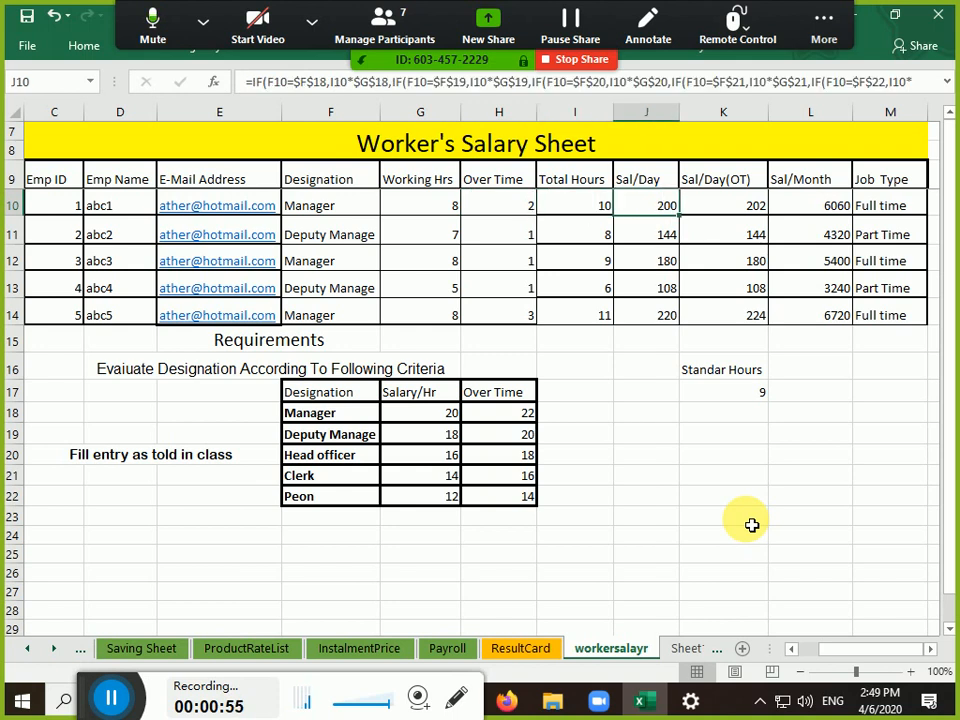
Clear the Sal/Day, Sal/Day(OT), Sal/Month and Job Type values in J10:M14
key("ctrl+shift+Down")
key("ctrl+shift+Right")
key("Delete")
Inspect the first two workers' working hours, overtime and Total Hours SUM formulas
key("Left")
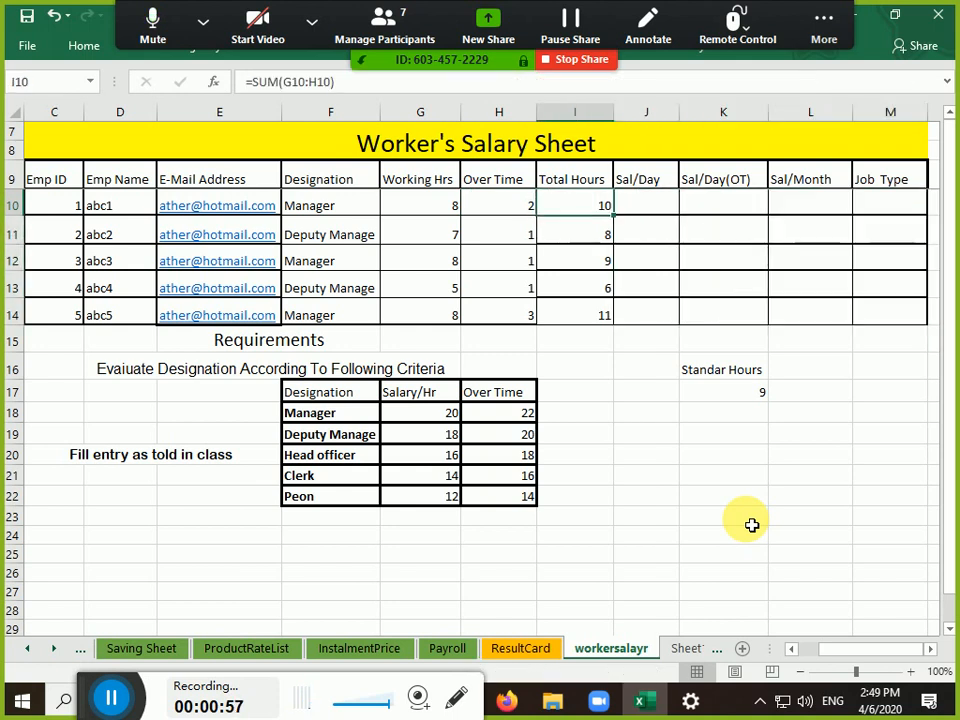
key("Left")
key("Right")
key("Right")
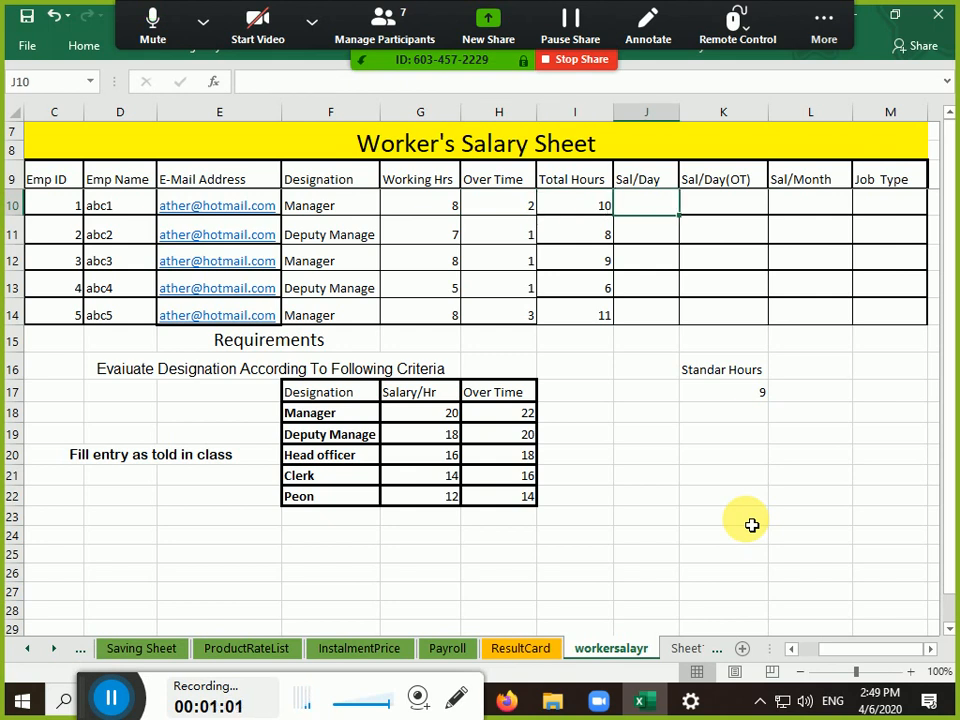
key("Left")
key("Left")
key("Left")
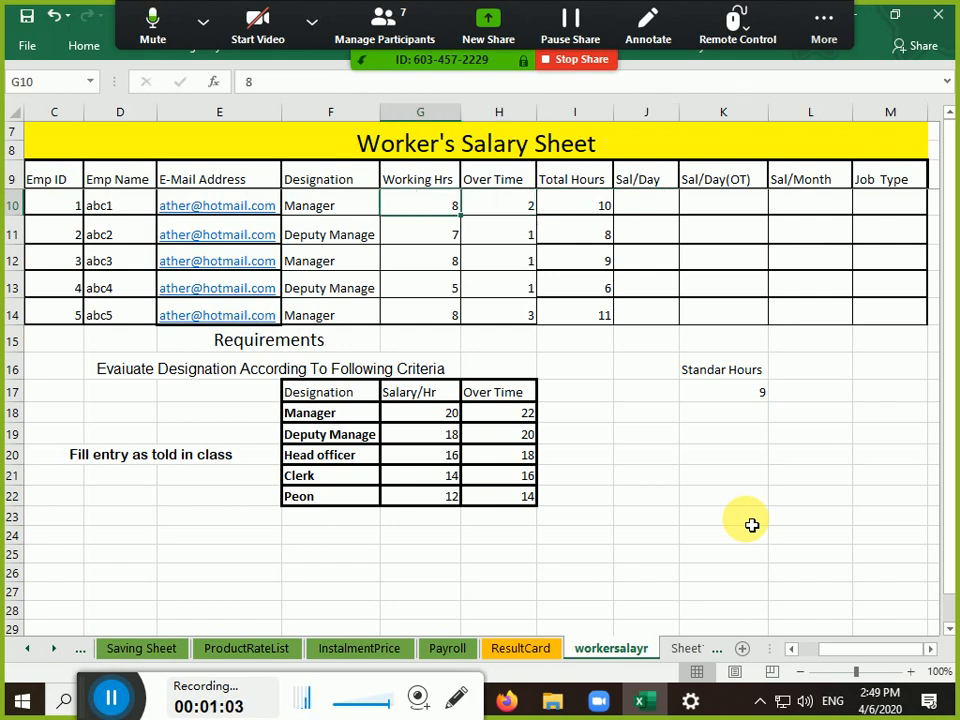
key("Right")
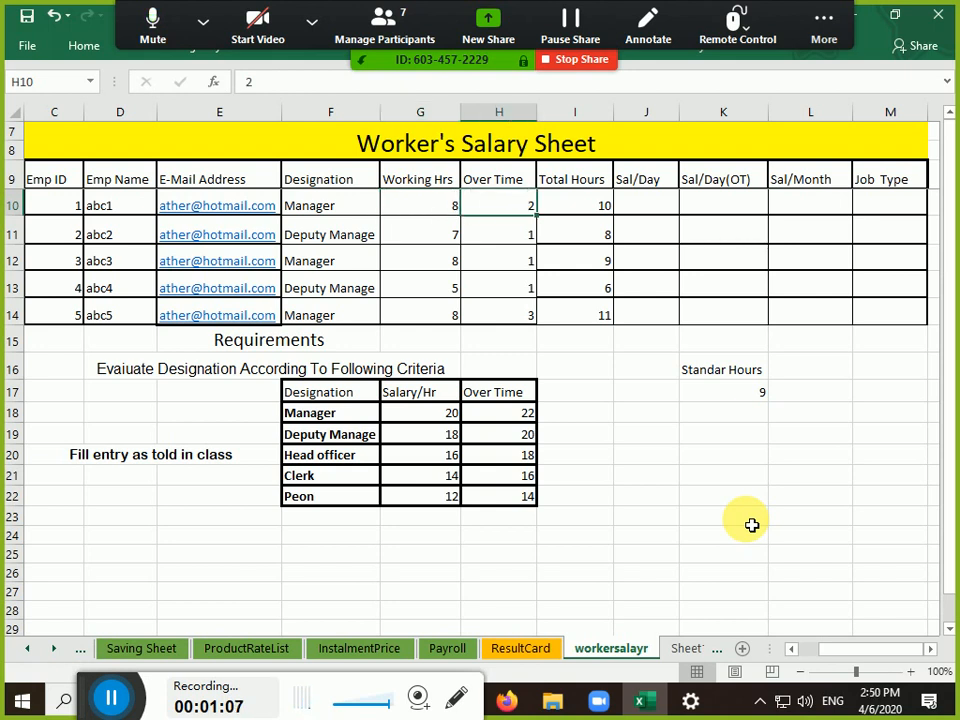
key("Right")
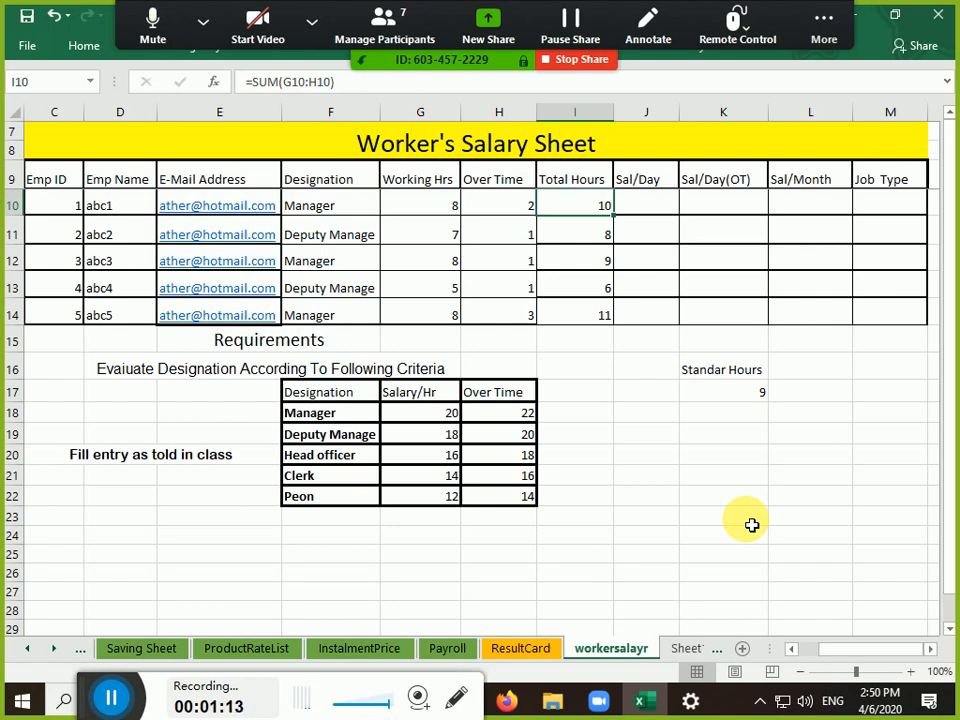
key("Left")
key("Left")
key("Down")
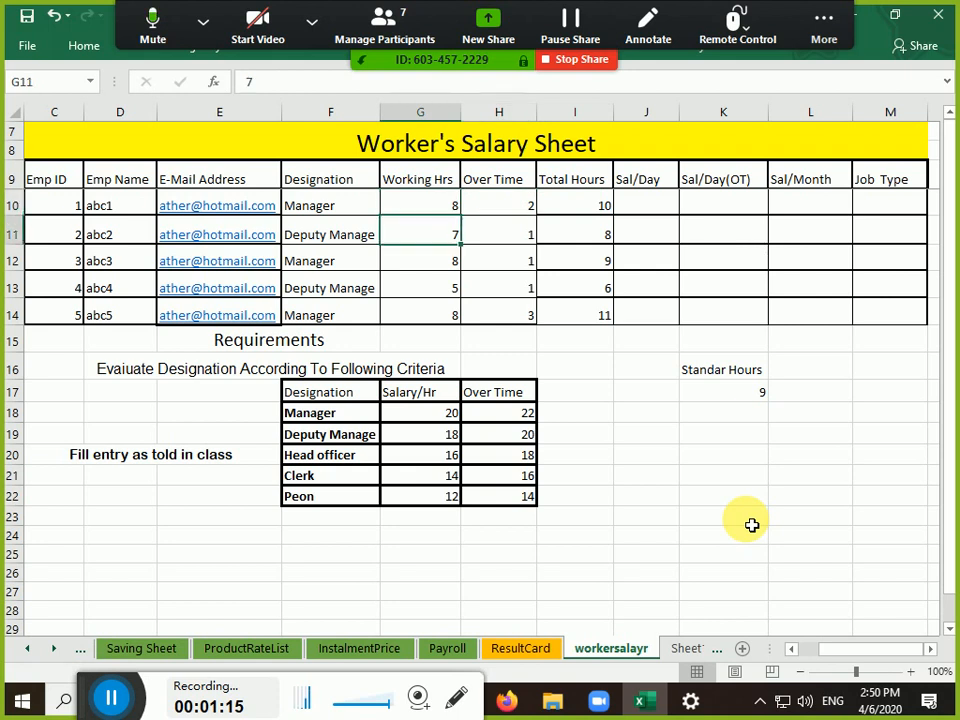
key("Right")
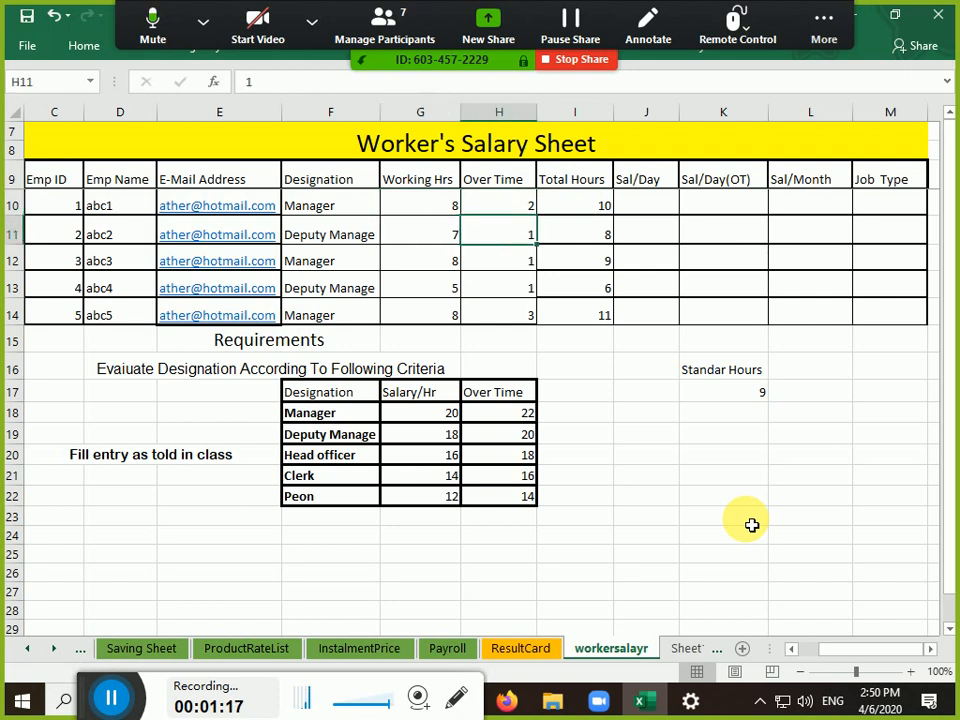
key("Left")
key("Right")
key("Right")
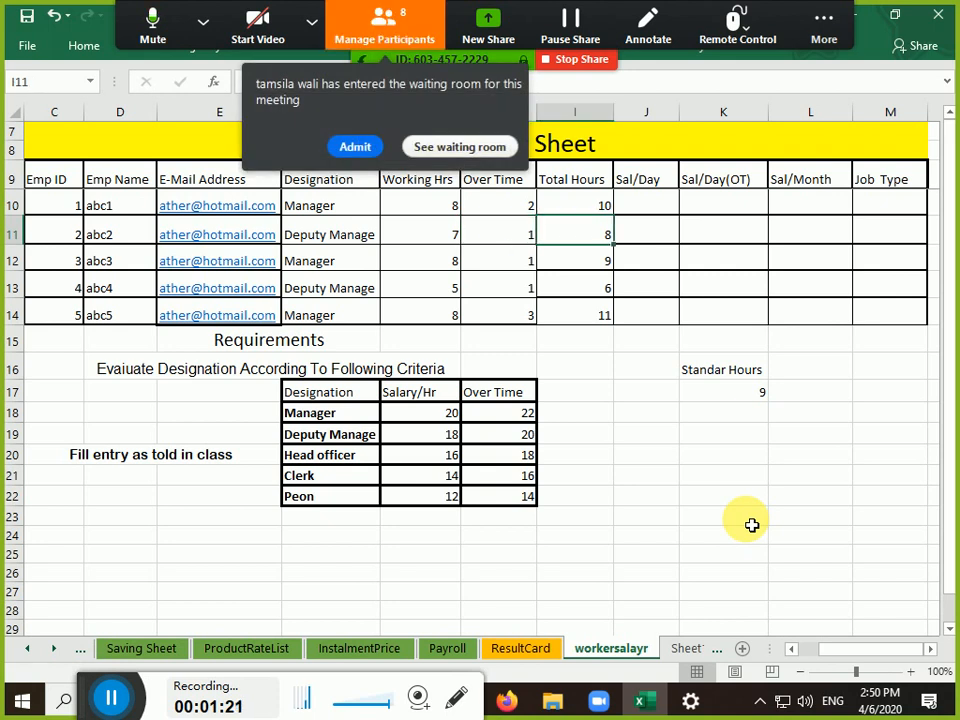
Admit the waiting Zoom participant, then select the fourth and fifth workers' hours cells
left_click(362, 150)
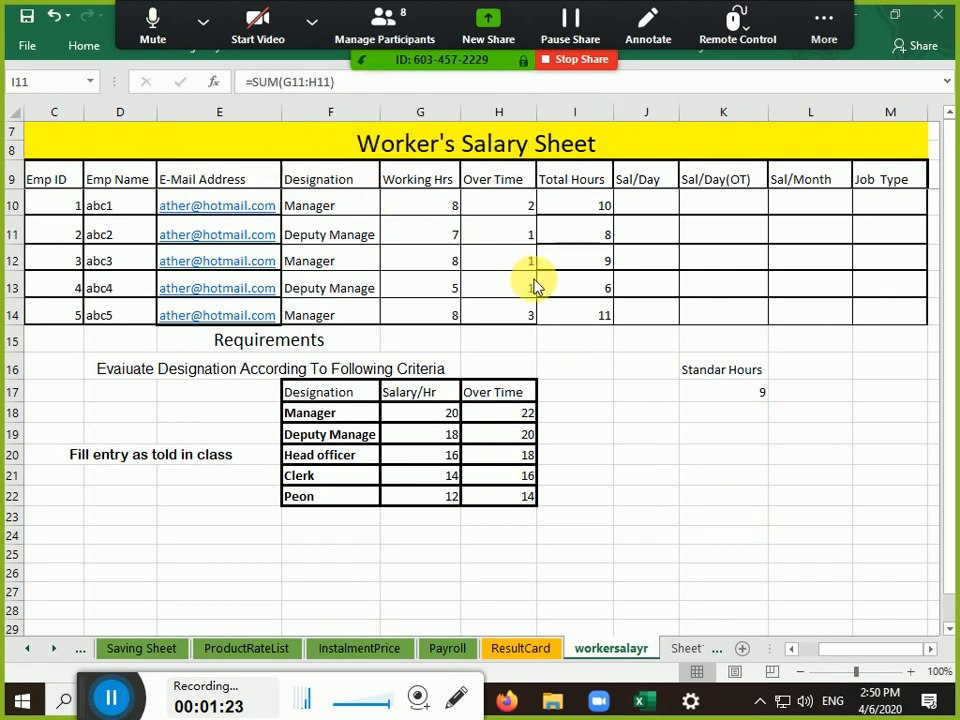
left_click(439, 292)
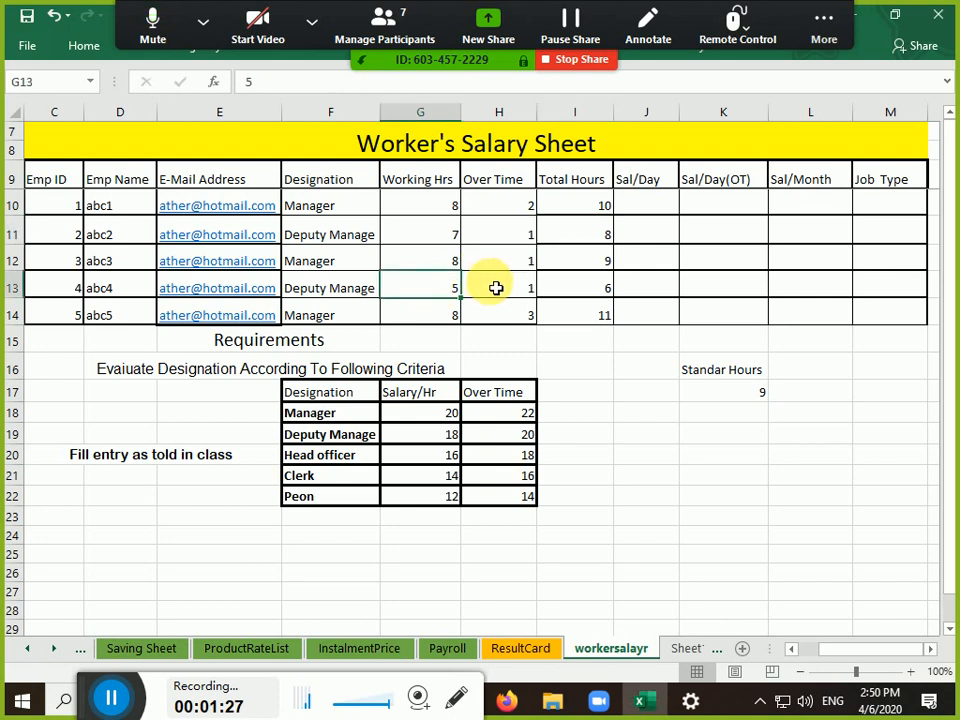
left_click(494, 287)
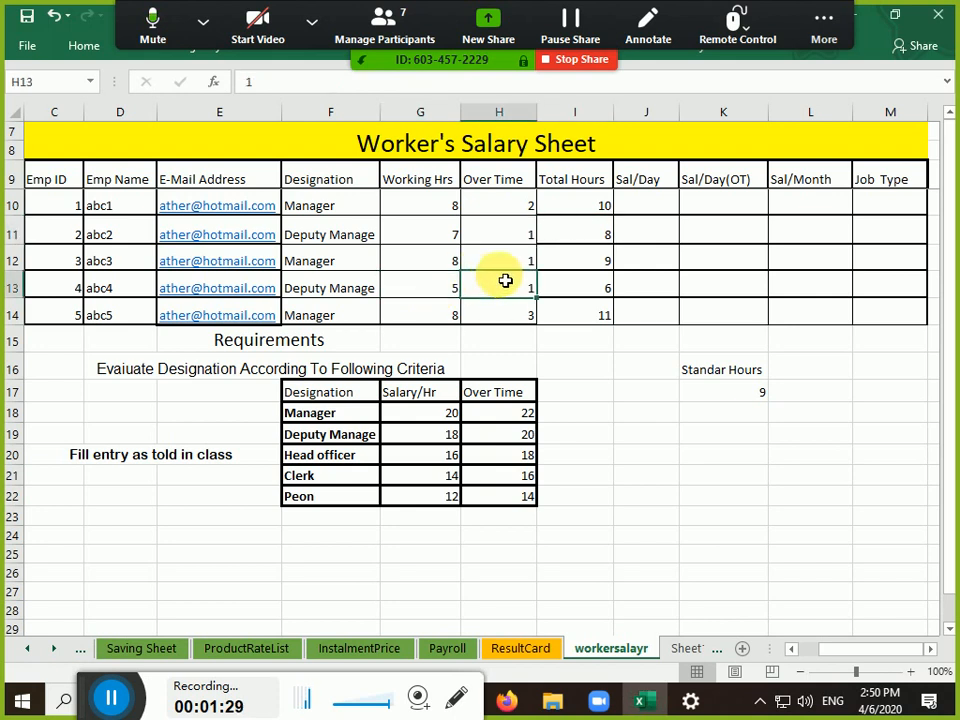
left_click_drag(574, 286, 580, 311)
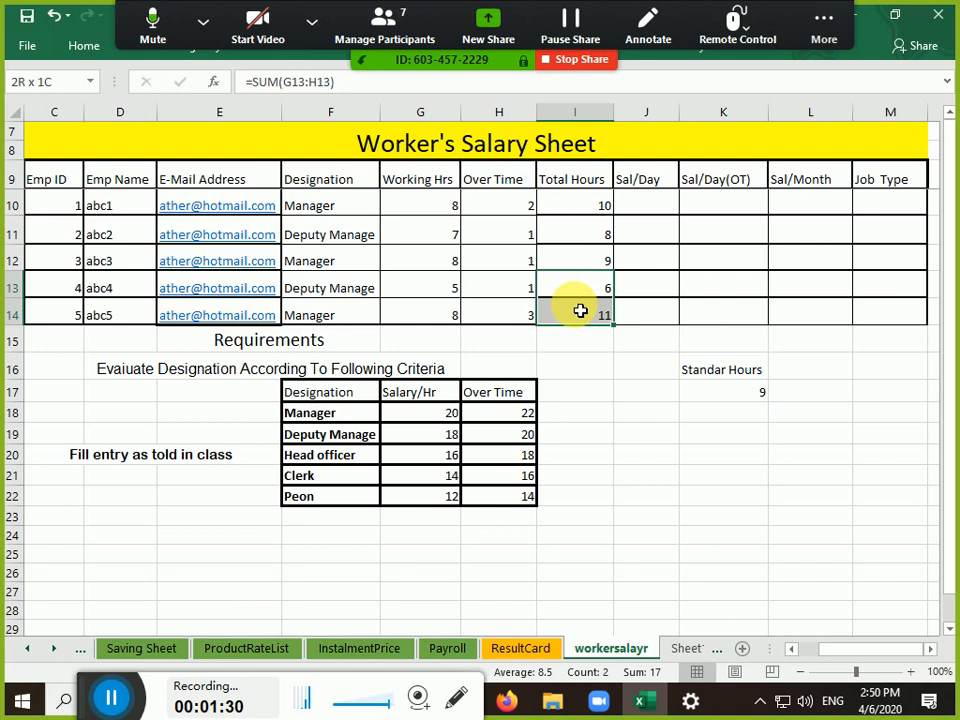
Re-confirm the first Total Hours formula unchanged and select the hours figures in columns G to I
left_click(585, 206)
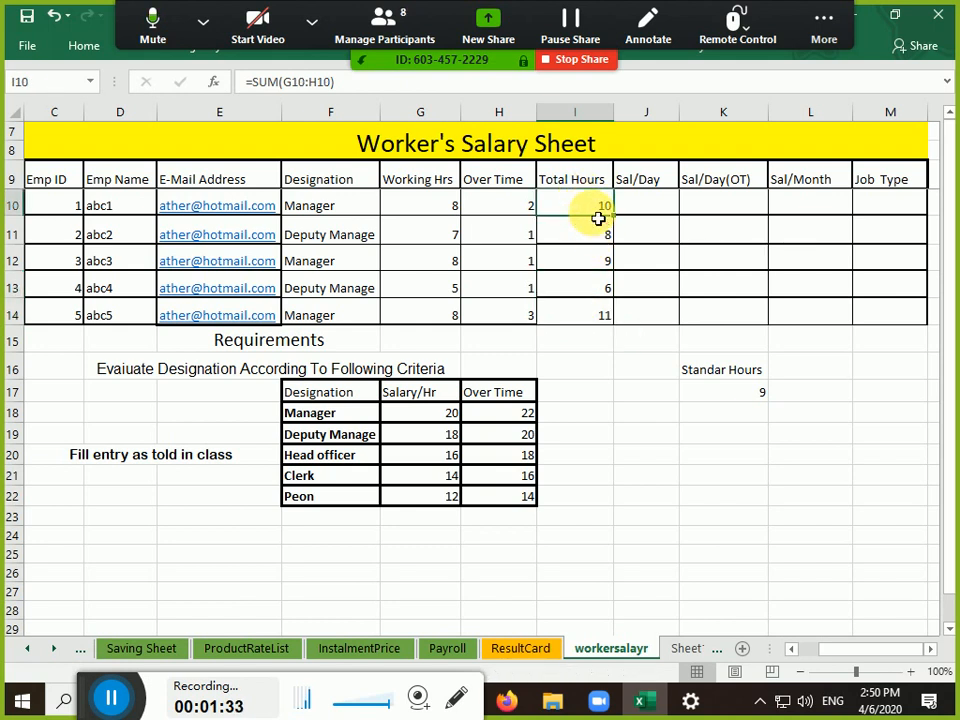
double_click(600, 210)
left_click(638, 210)
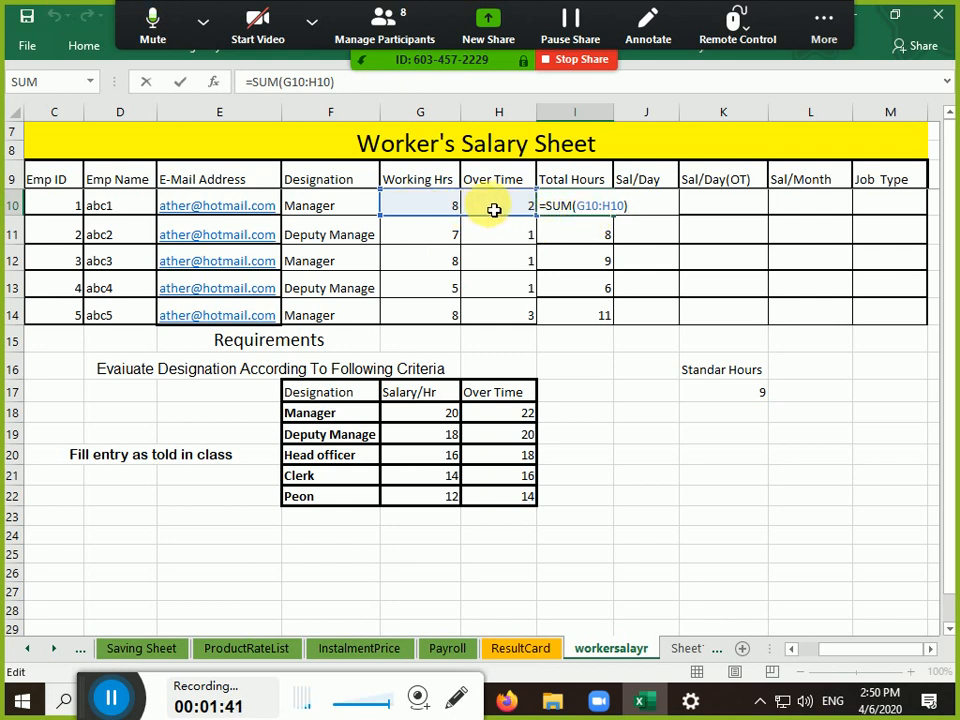
key("ctrl+Return")
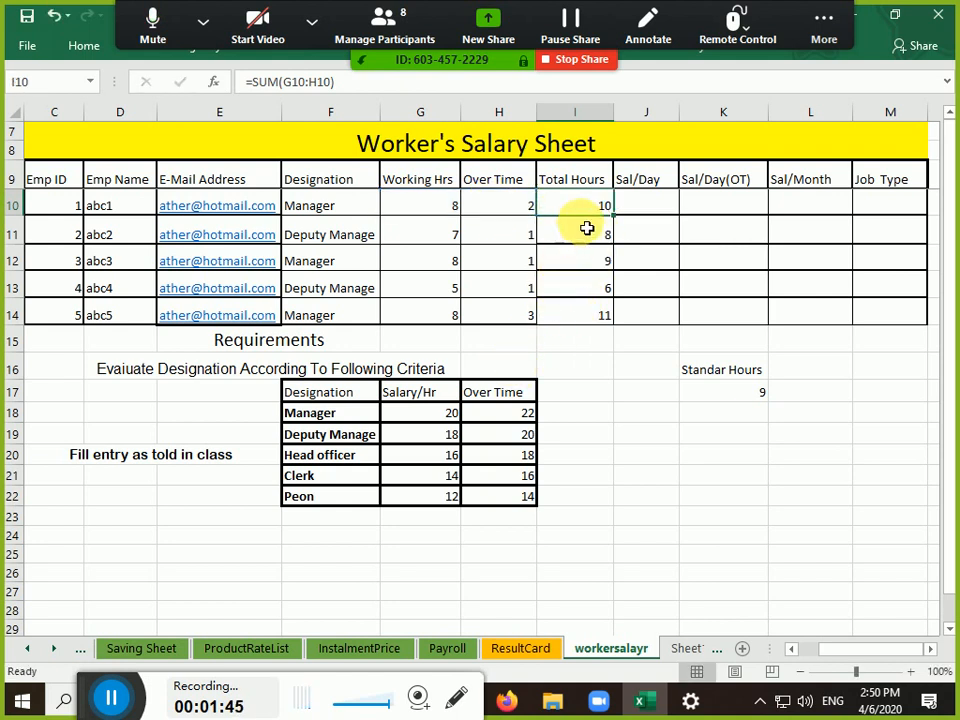
left_click_drag(579, 208, 448, 318)
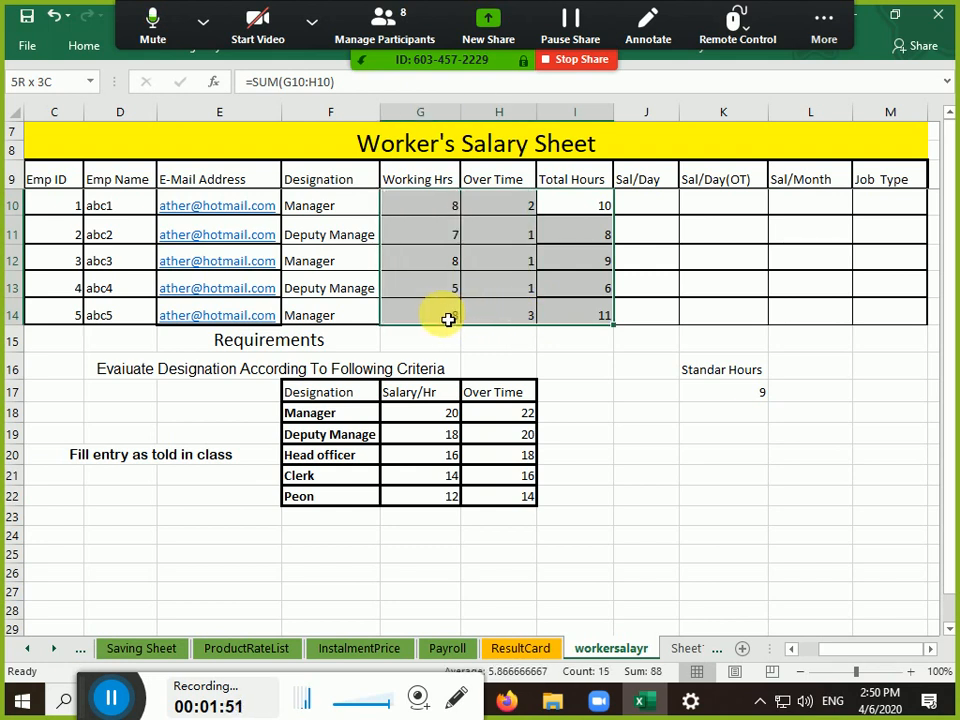
left_click_drag(448, 318, 448, 318)
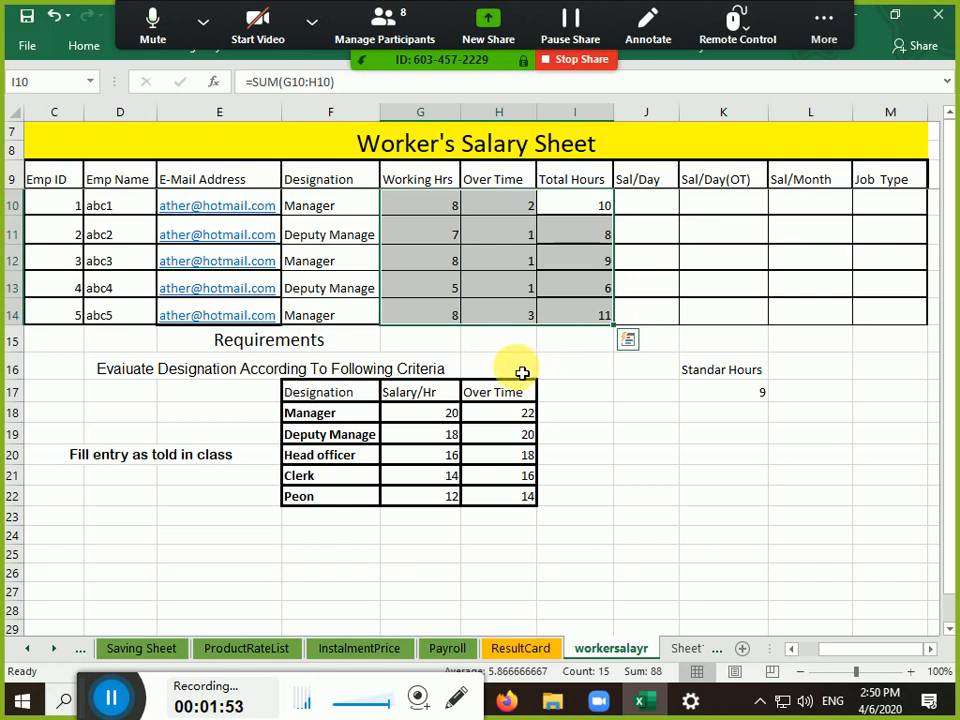
Step down the E-Mail Address column from abc2's to abc5's e-mail
left_click(255, 183)
key("Down")
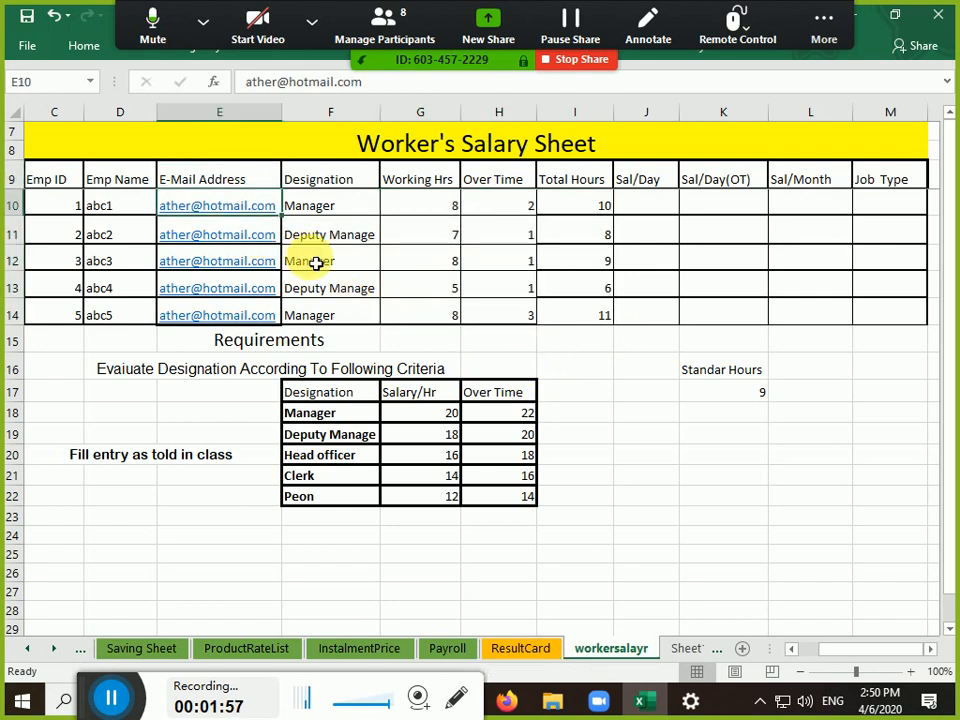
key("Down")
key("shift+Down")
key("shift+Down")
key("shift+Down")
key("shift+Down")
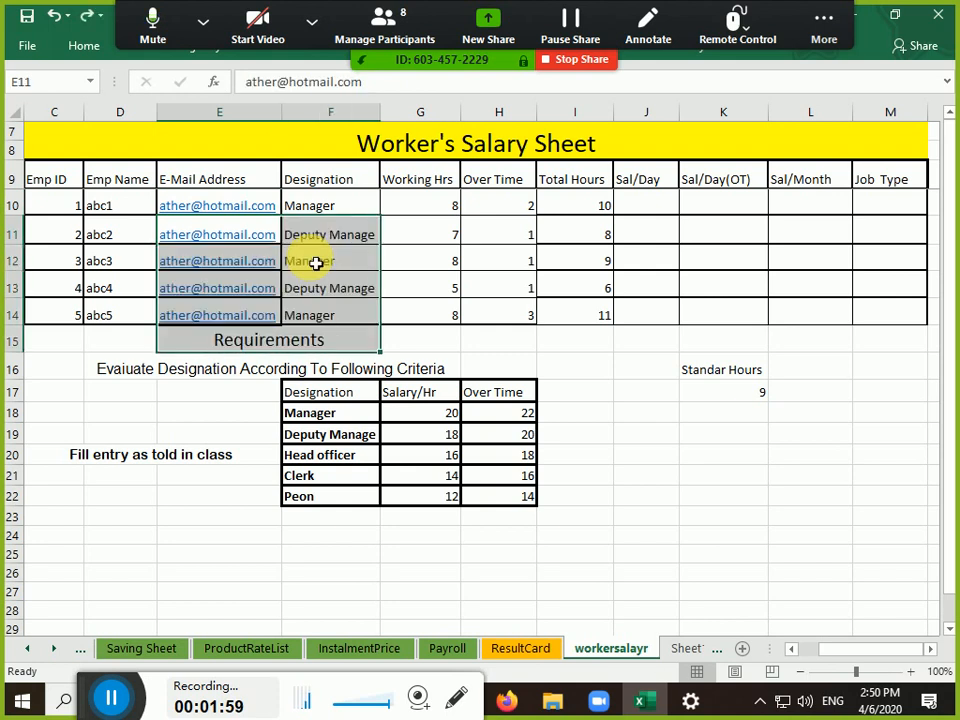
key("Left")
key("Right")
key("Down")
key("Down")
key("Down")
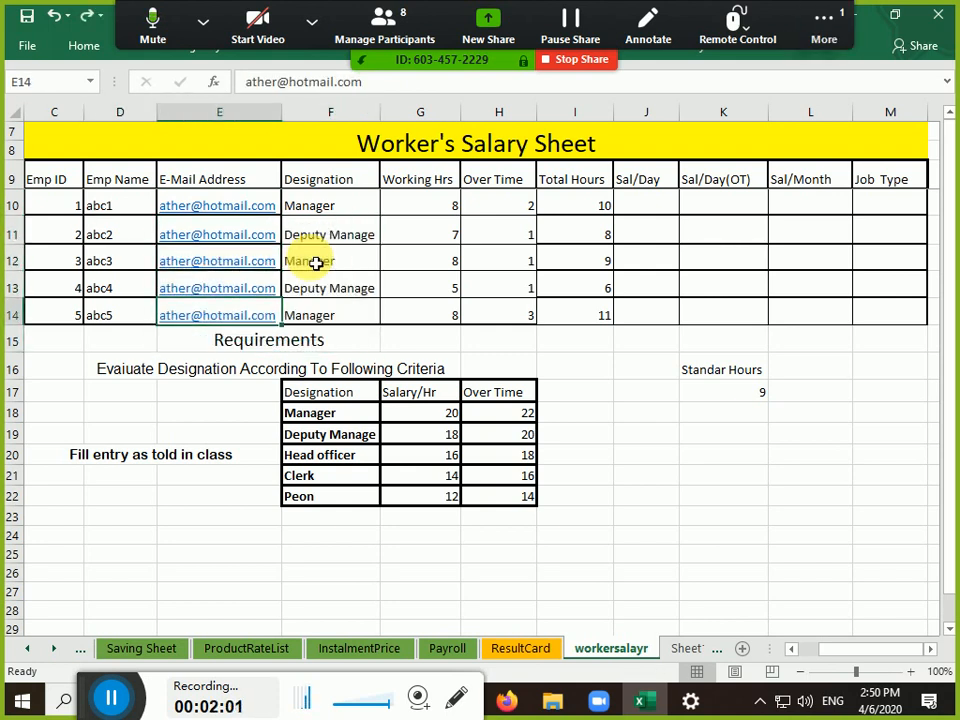
Open the Zoom group chat from the meeting's More options
left_click(800, 25)
left_click(785, 28)
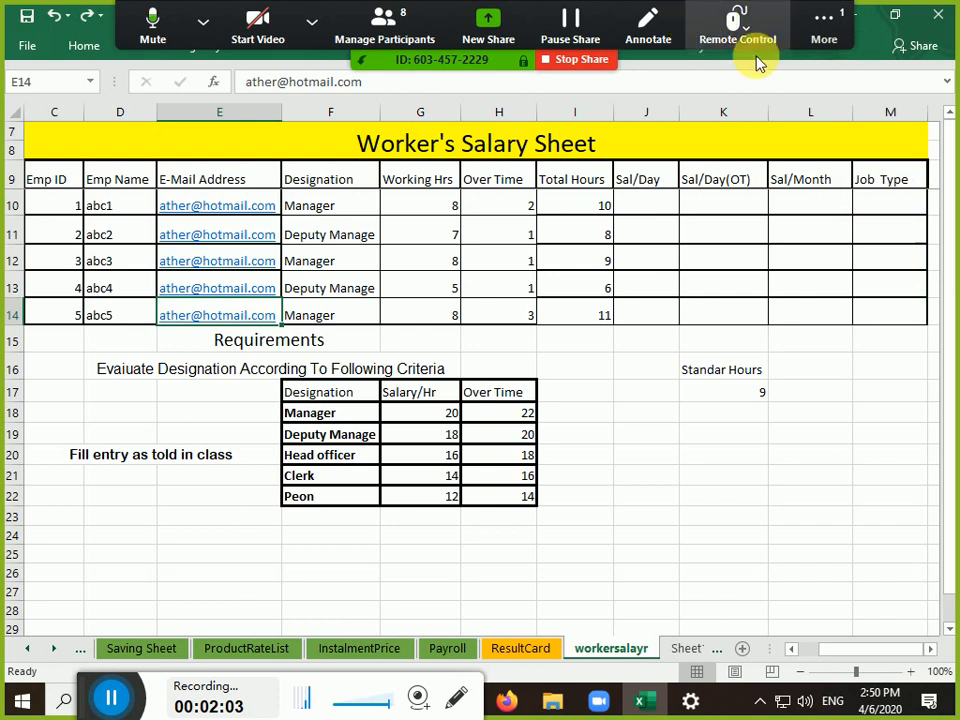
left_click(814, 36)
left_click(784, 72)
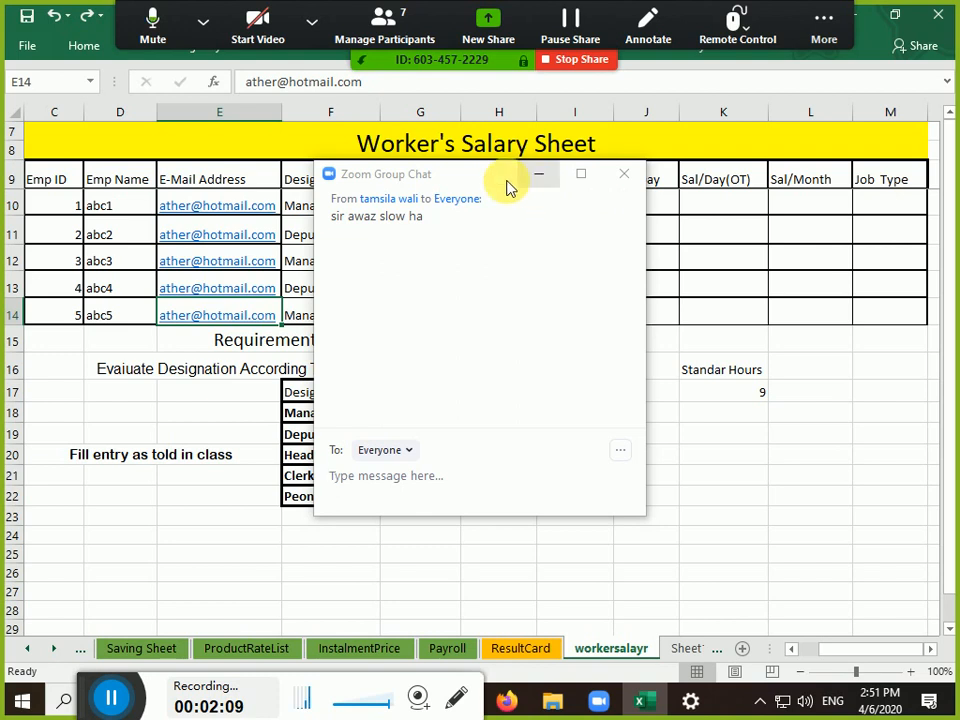
Drag the Zoom group chat off the table, minimize it, and select abc5's name cell
left_click_drag(507, 188, 780, 176)
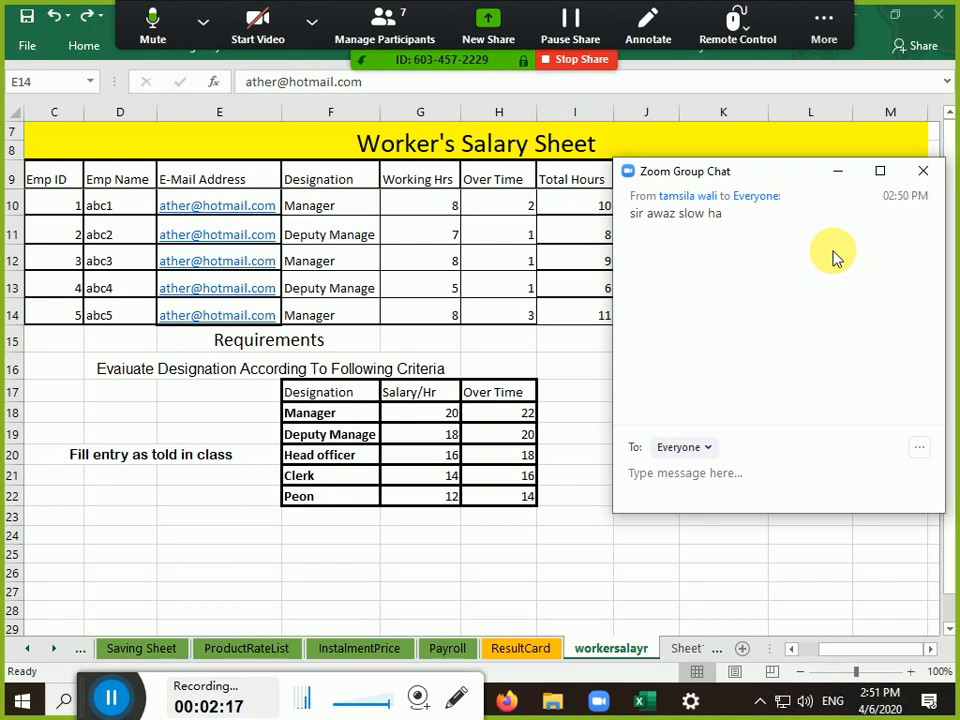
left_click(836, 174)
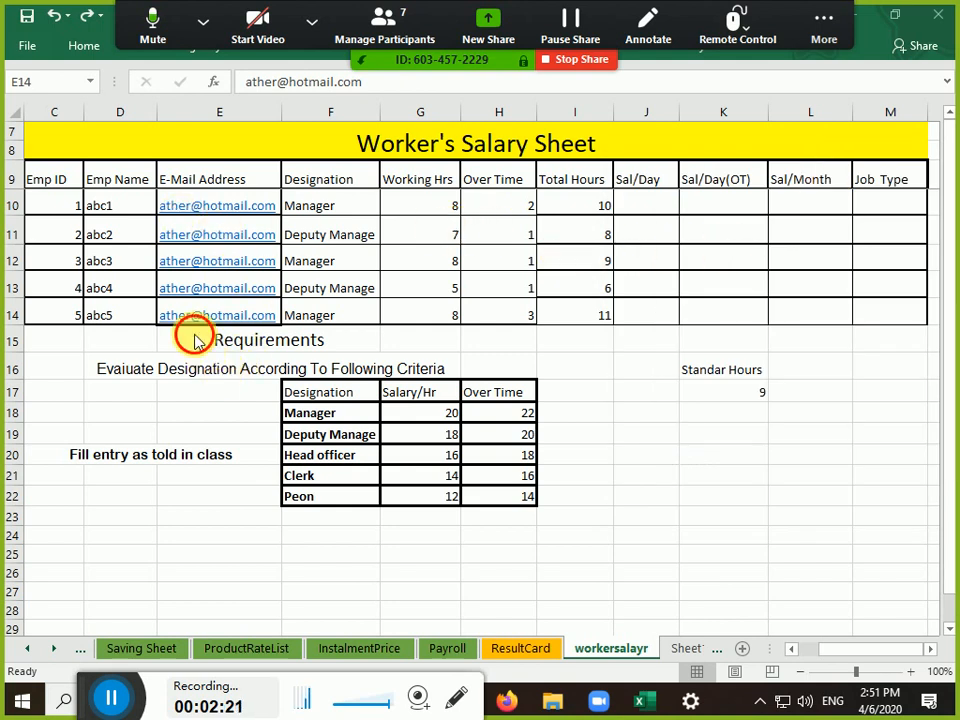
left_click(141, 322)
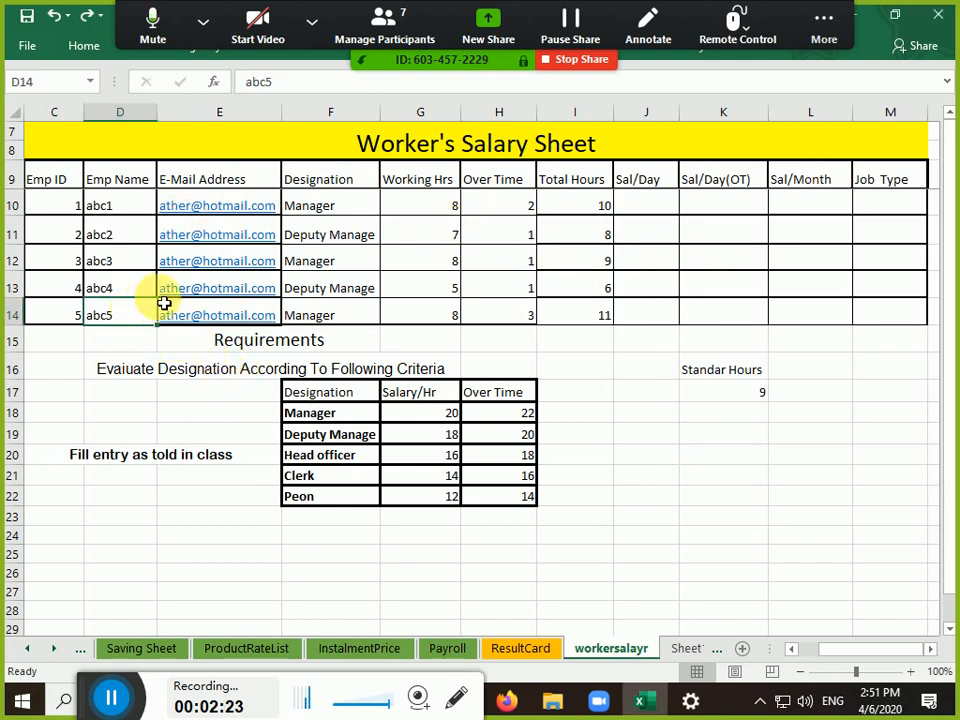
left_click(311, 238)
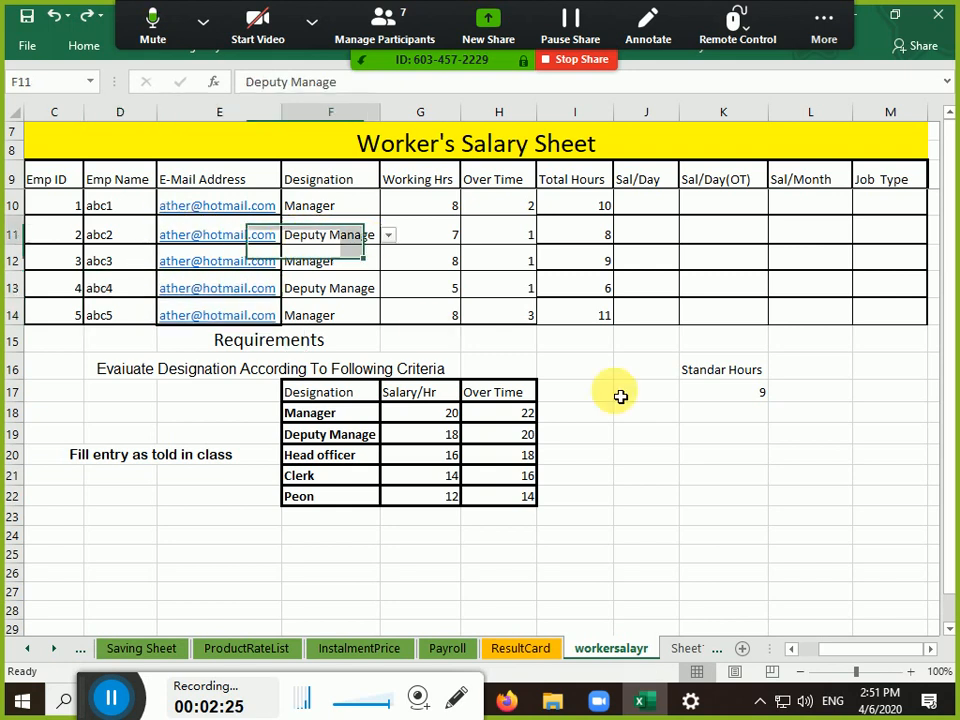
left_click(670, 457)
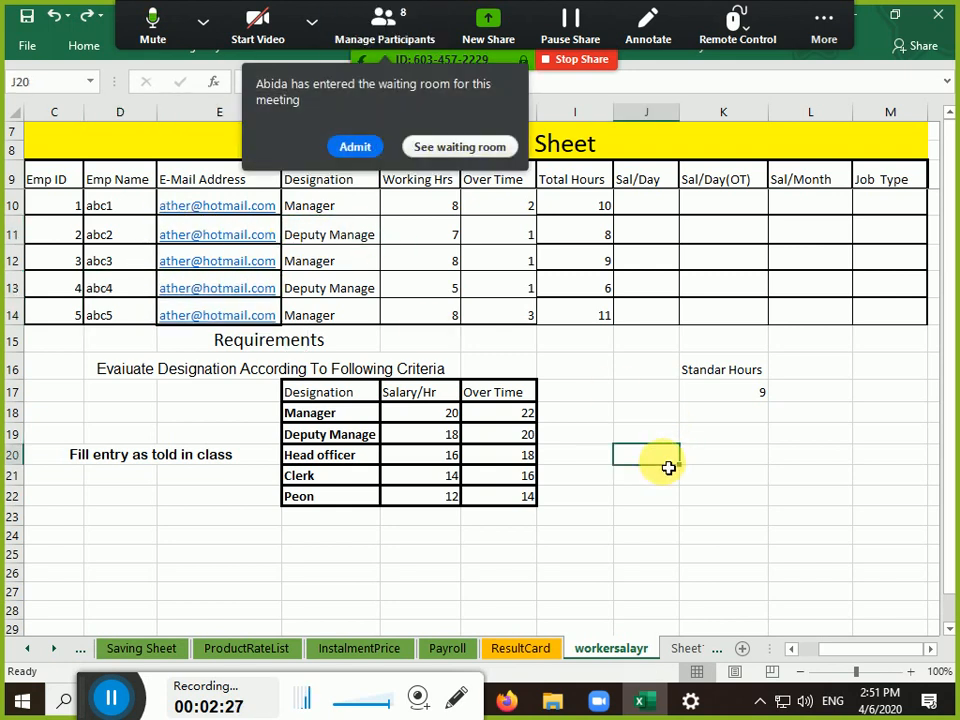
left_click(362, 150)
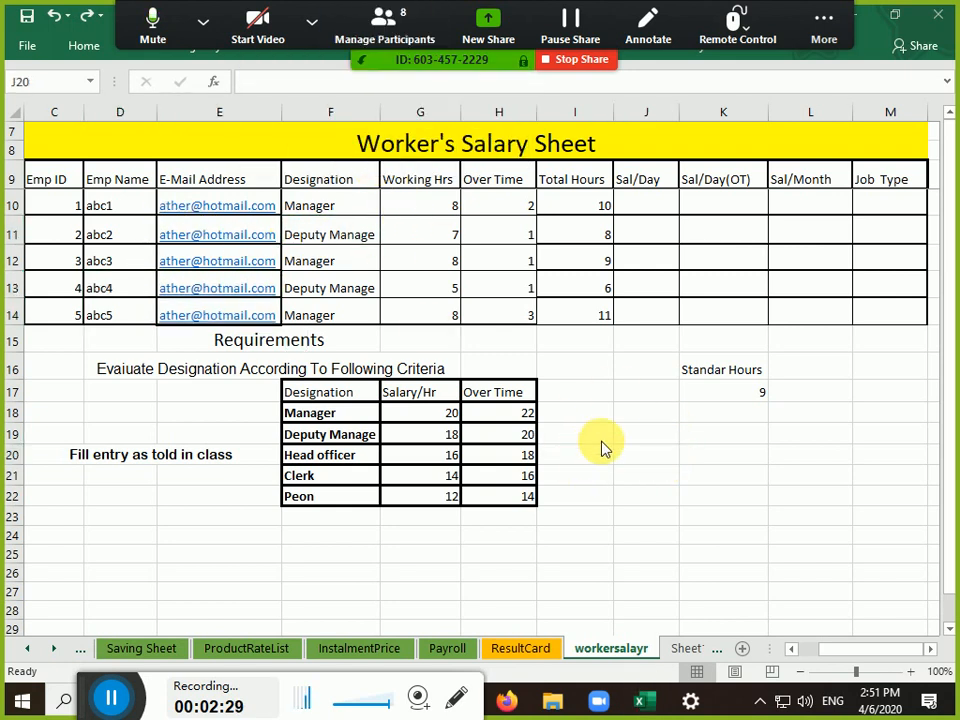
left_click(651, 435)
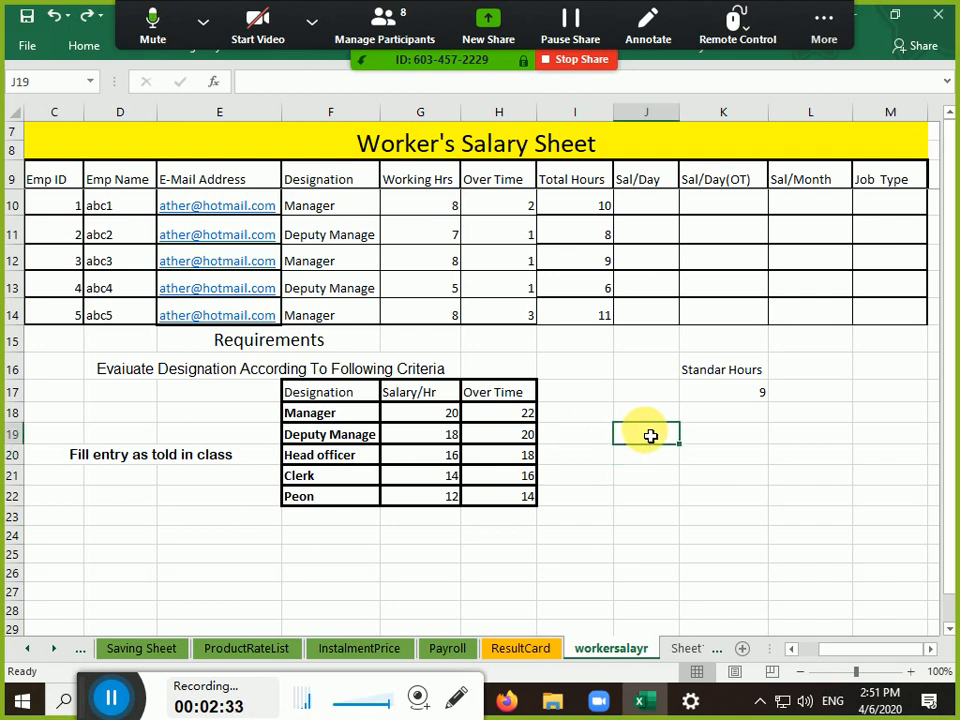
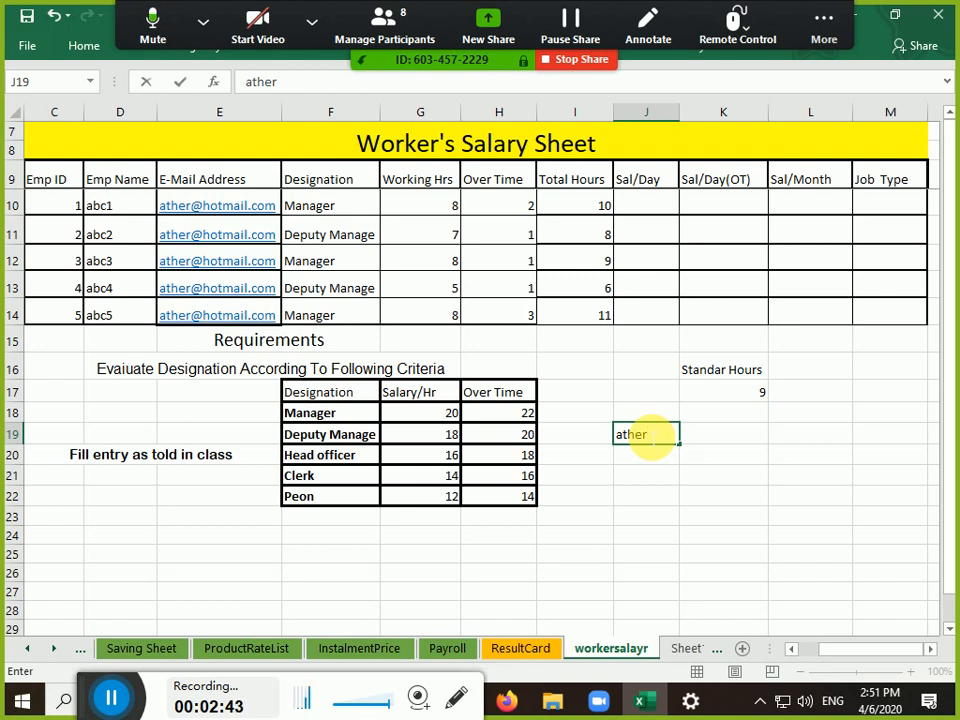
key("Return")
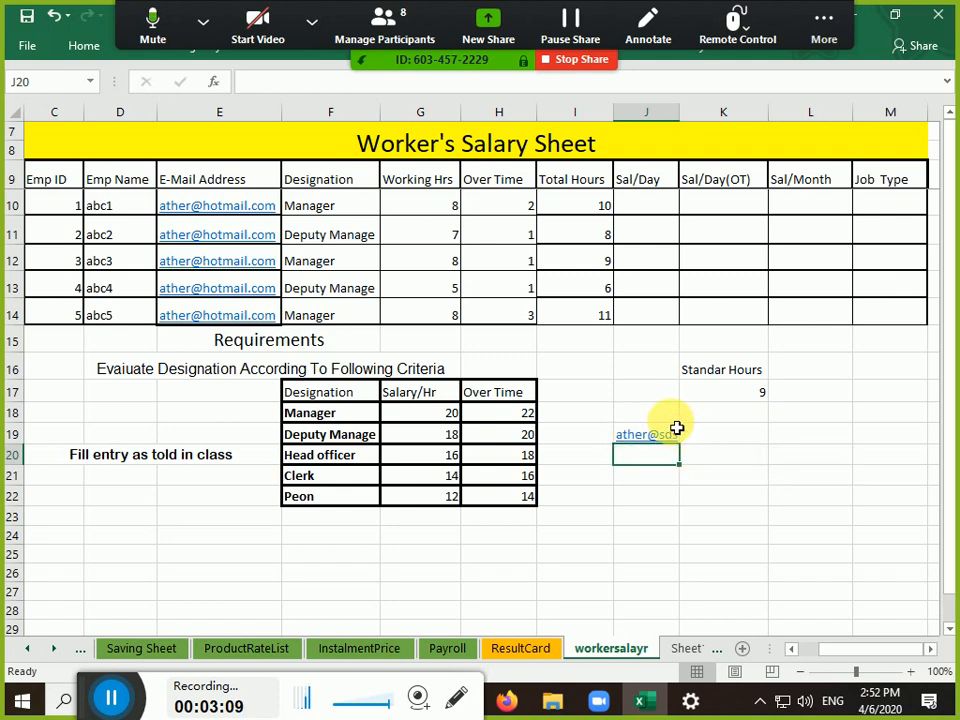
left_click_drag(664, 414, 658, 478)
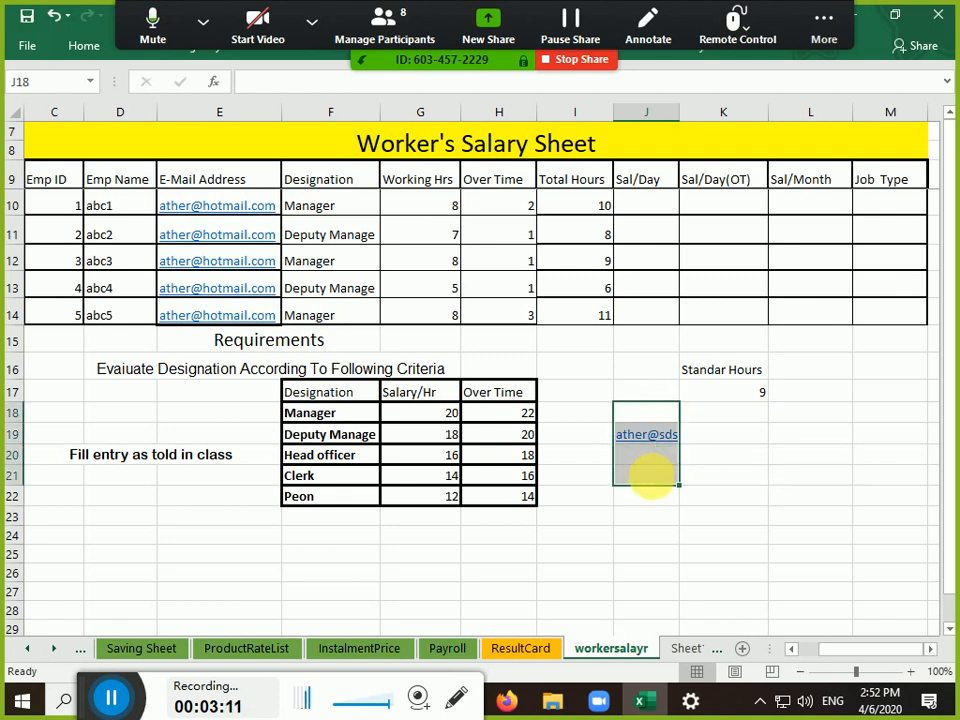
key("Delete")
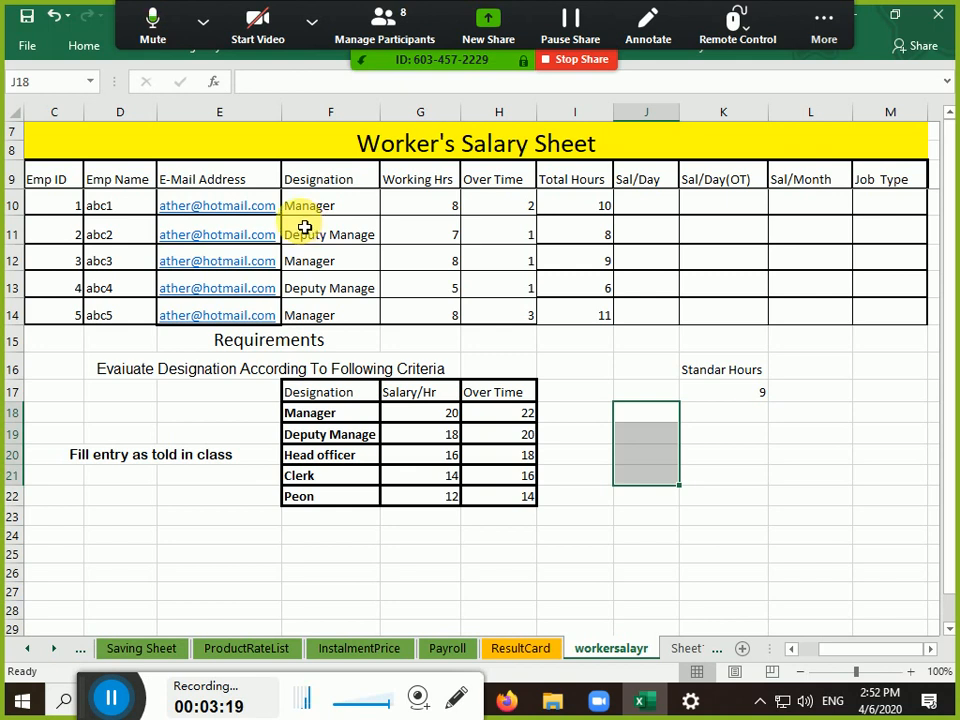
Delete the e-mail addresses for abc2 to abc5 in E11:E14
left_click(131, 239)
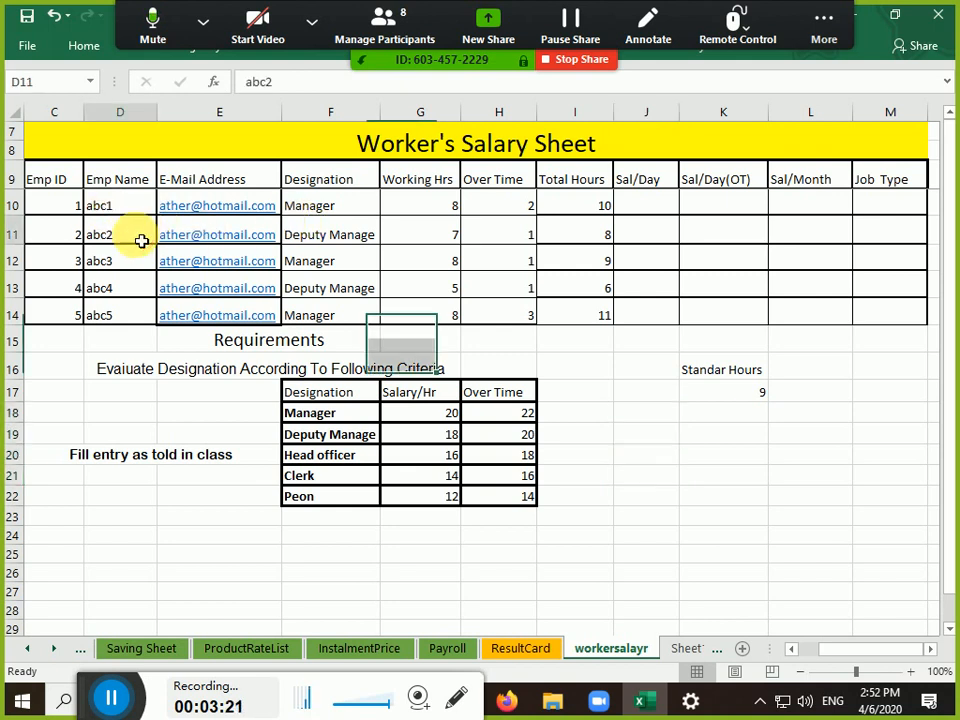
key("Right")
key("shift+Down")
key("shift+Down")
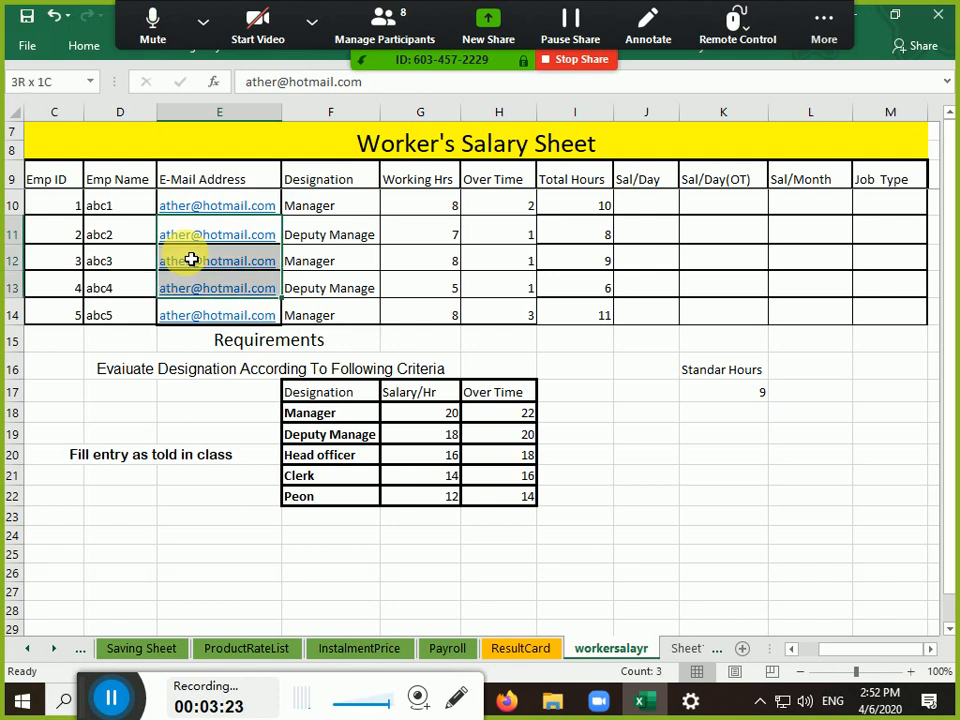
key("shift+Down")
key("Delete")
key("Up")
key("Down")
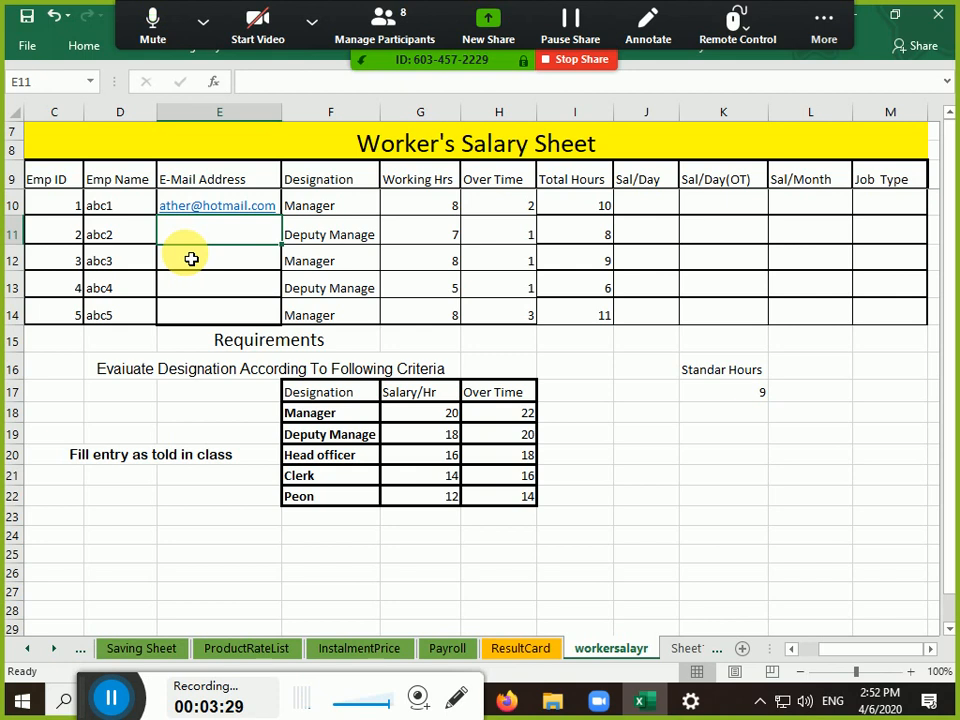
Enter a new e-mail address for abc2 in E11
key("BackSpace")
key("BackSpace")
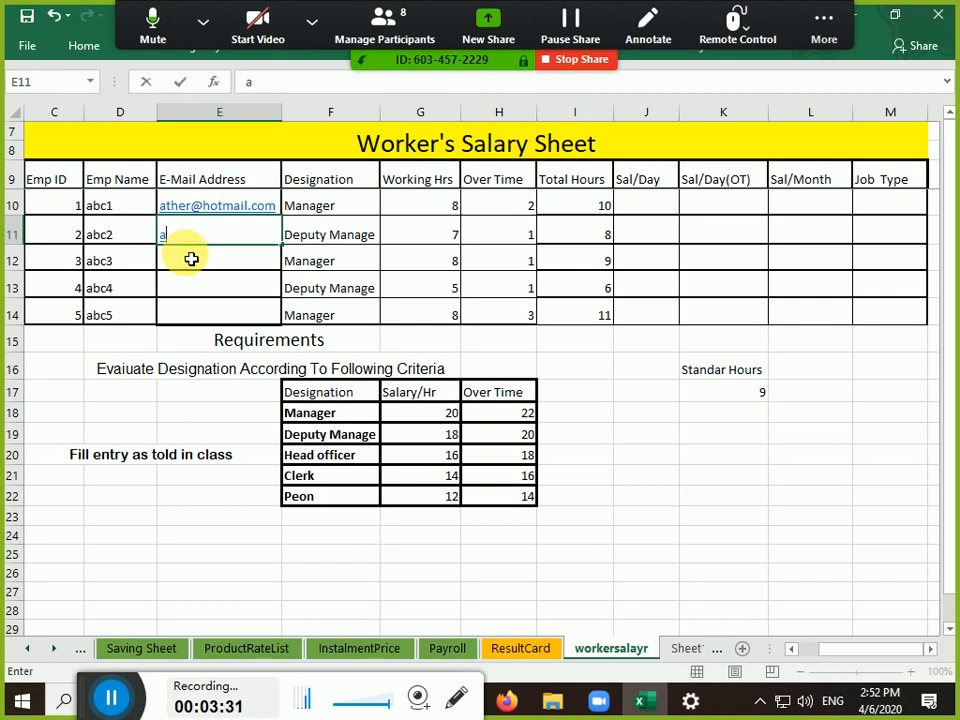
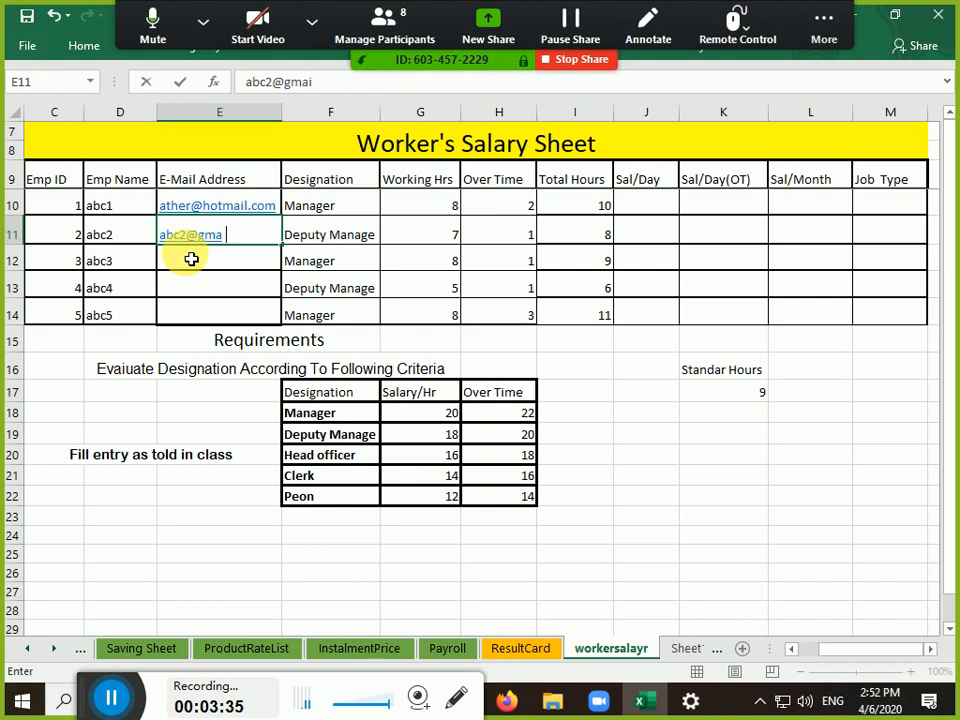
key("Return")
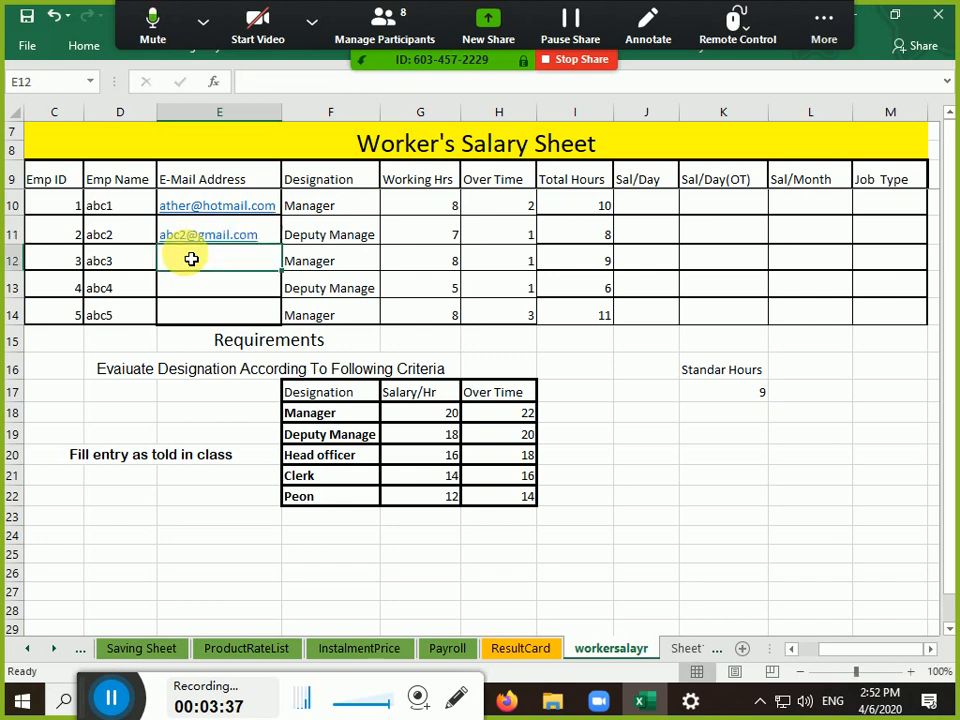
key("Up")
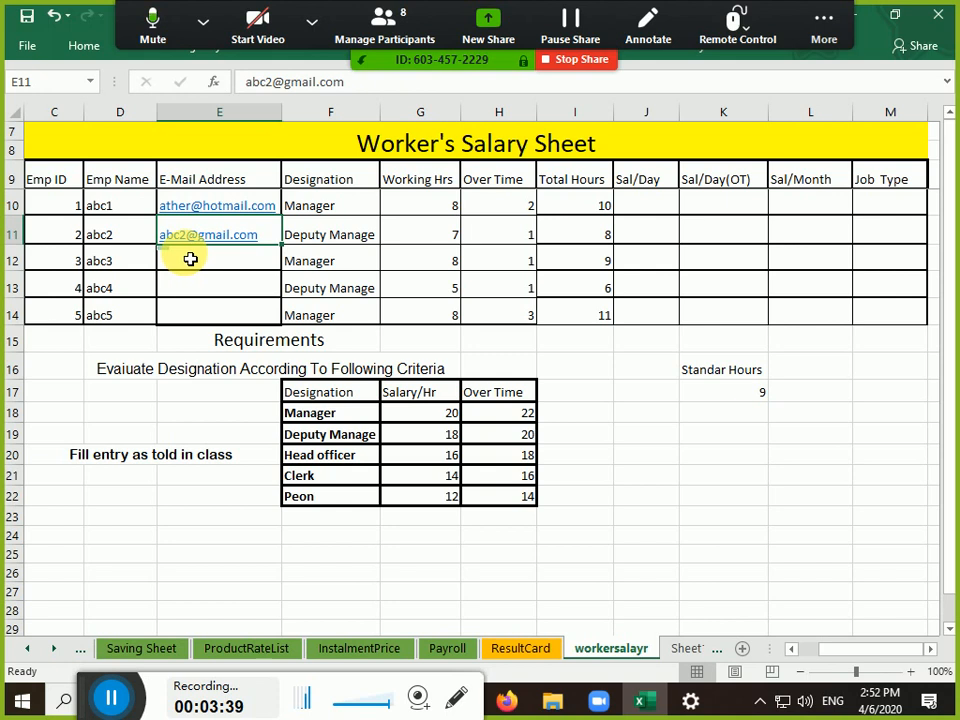
Remove the hyperlink from E11 with Home > Clear > Remove Hyperlinks
left_click(80, 44)
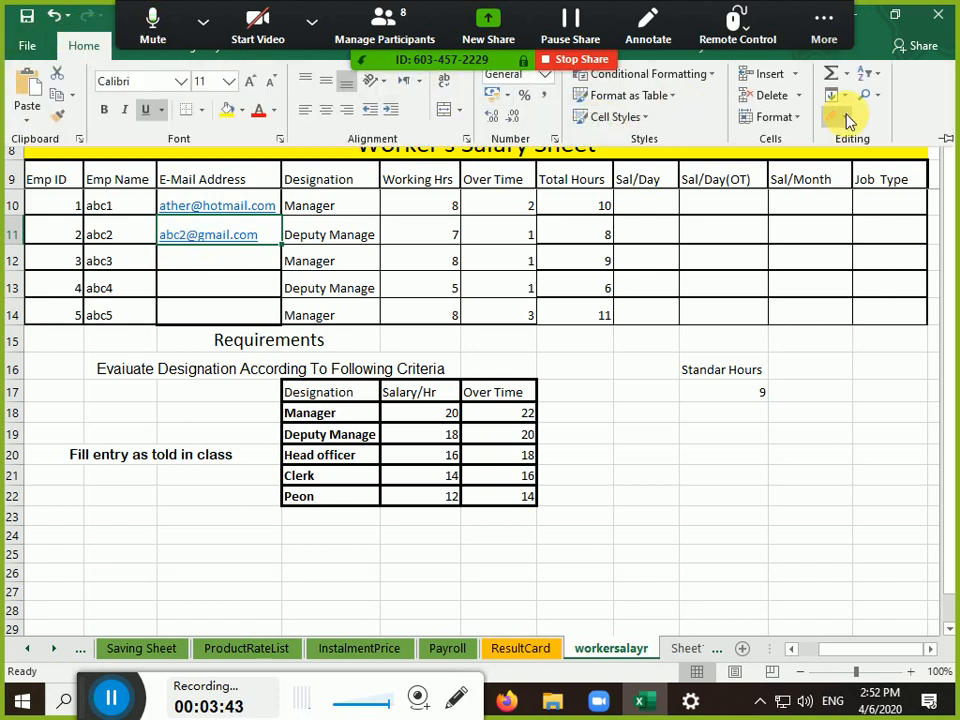
left_click(840, 118)
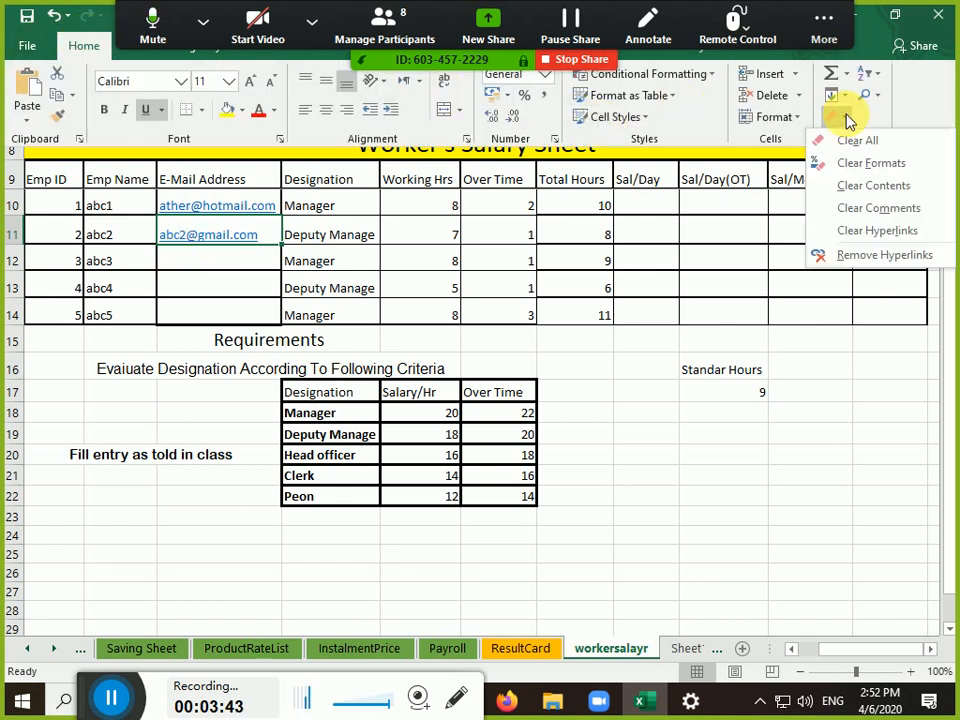
left_click(876, 258)
left_click(212, 236)
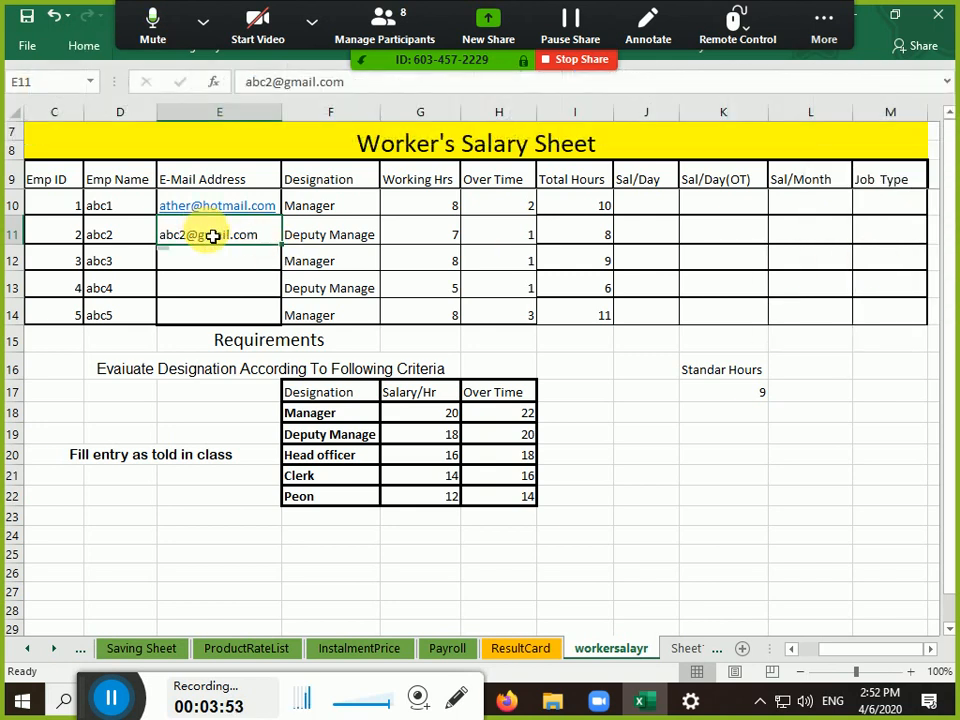
Fill abc2's e-mail address from E11 down into E12:E14
double_click(214, 236)
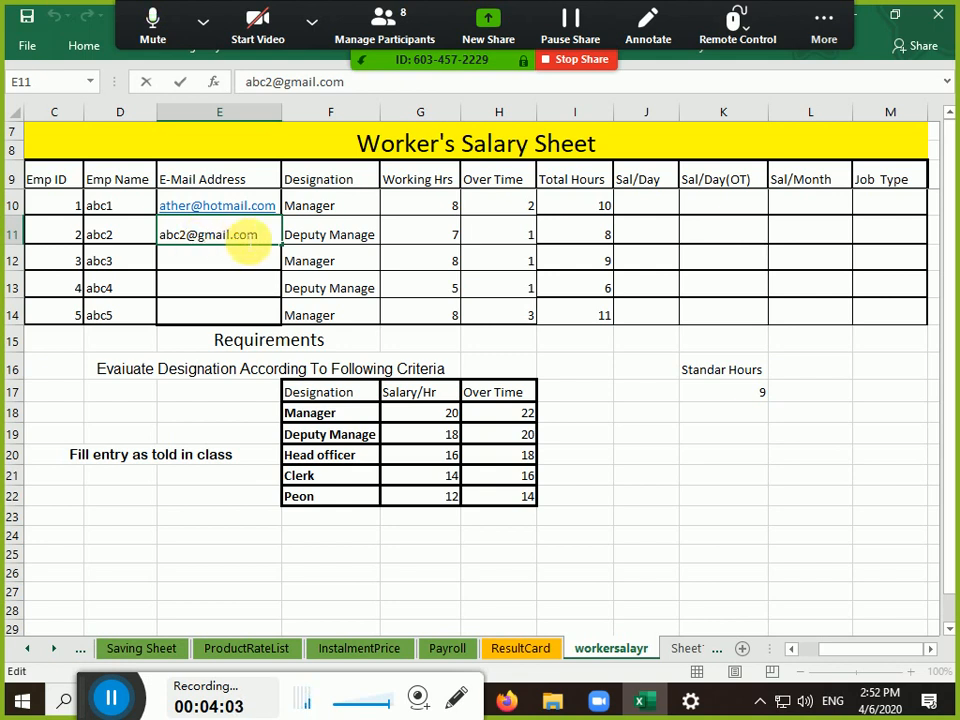
key("Escape")
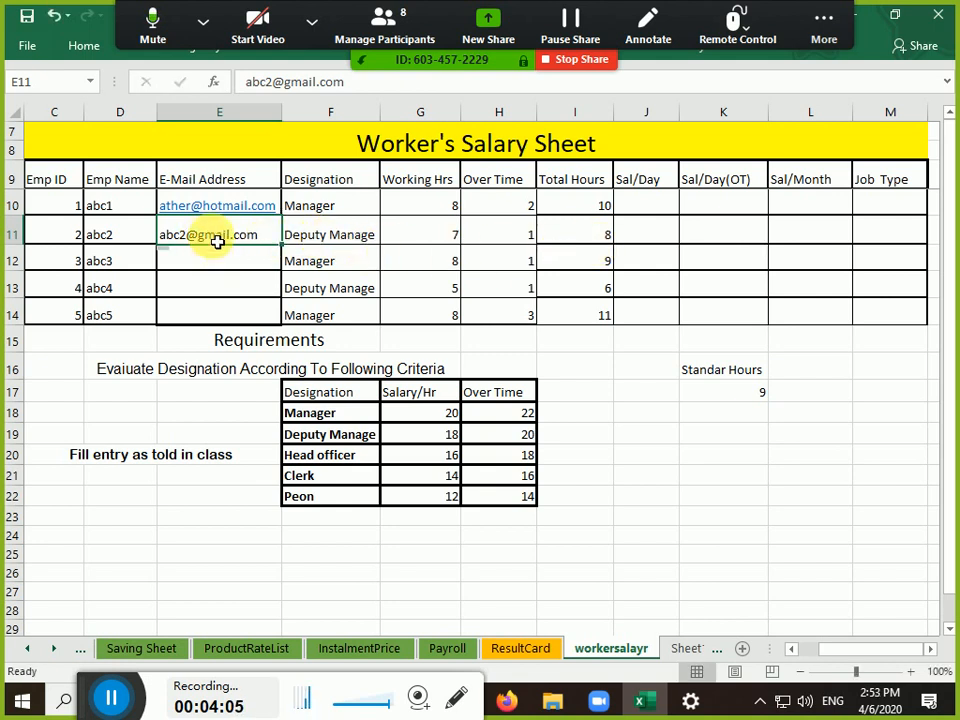
left_click_drag(285, 255, 253, 315)
left_click(189, 263)
Change the number in the E12 and E13 addresses to 3 and 4
double_click(189, 263)
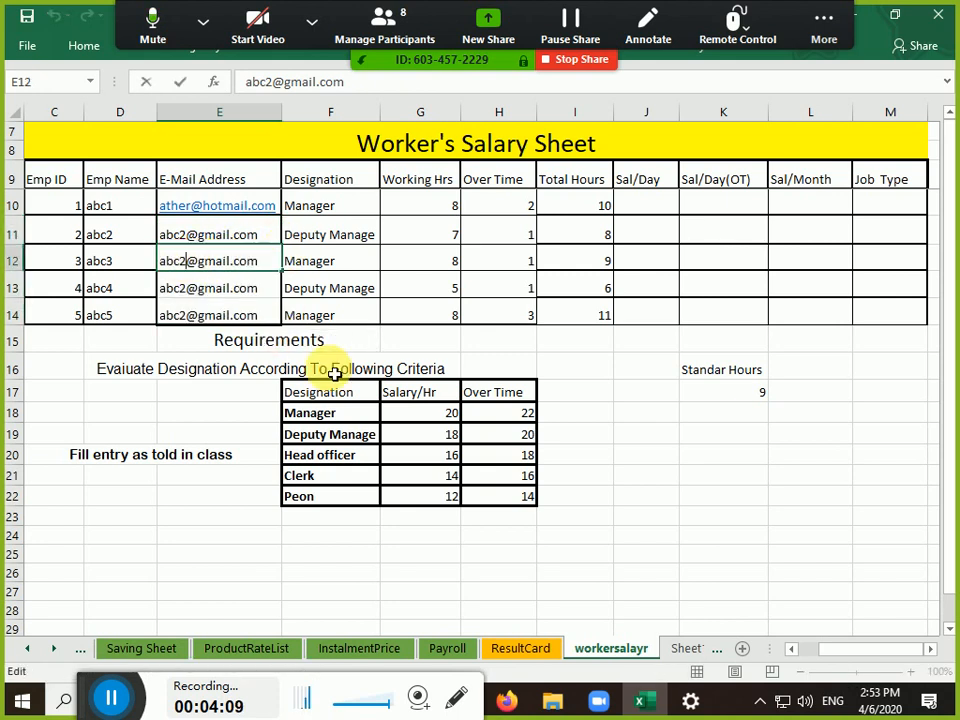
key("BackSpace")
type("3")
key("Return")
key("F2")
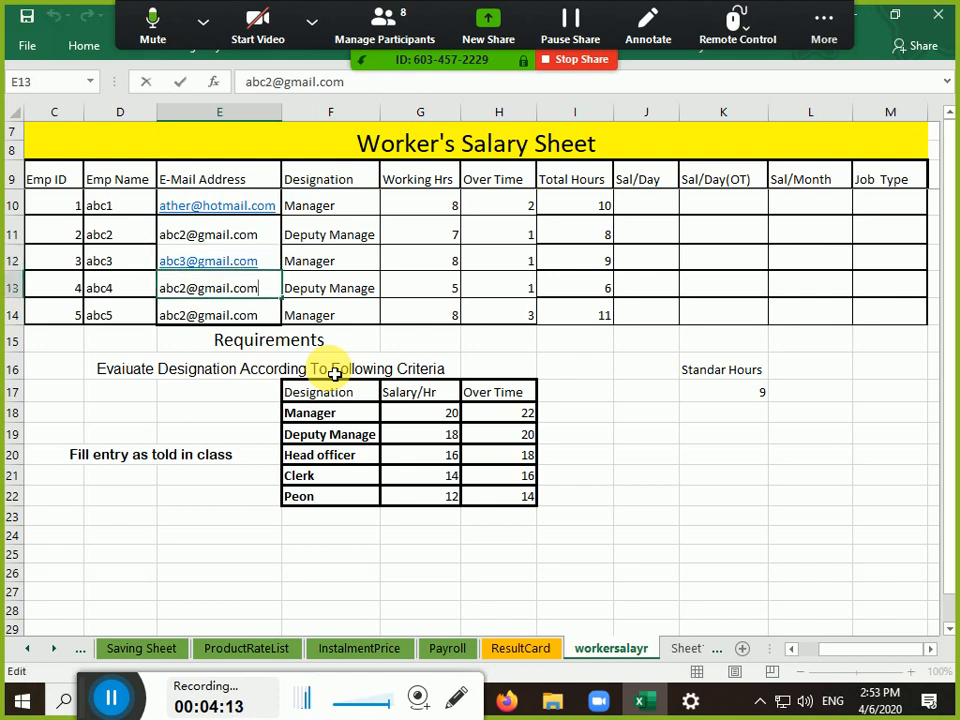
key("Left")
key("Left")
key("Left")
key("Left")
key("Left")
key("Left")
key("Left")
key("Left")
key("Left")
type("4")
key("Return")
key("F2")
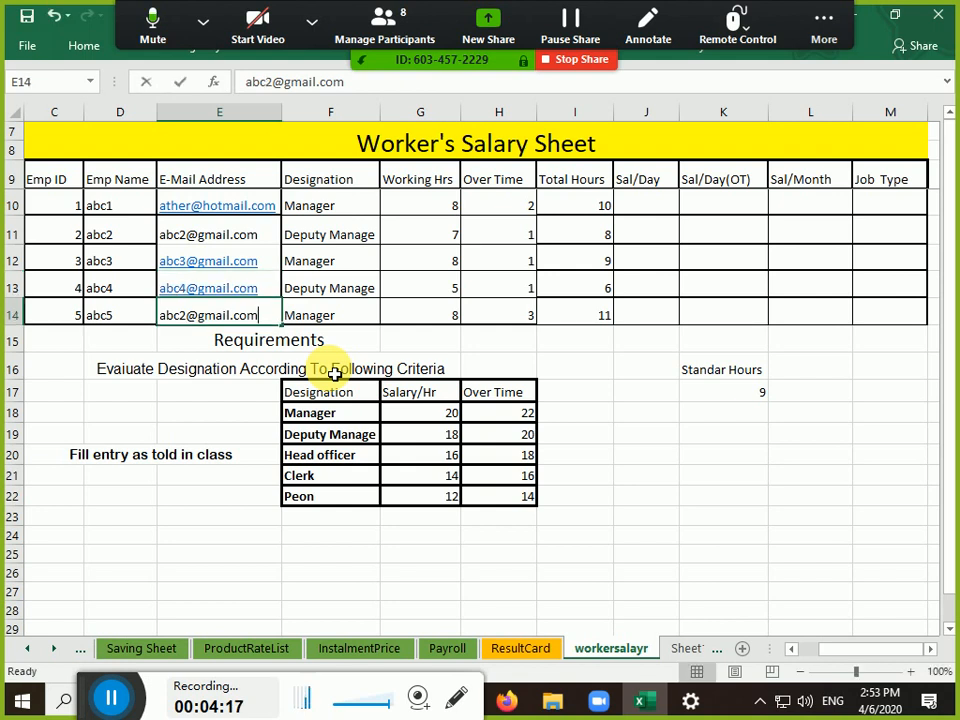
key("Left")
key("Left")
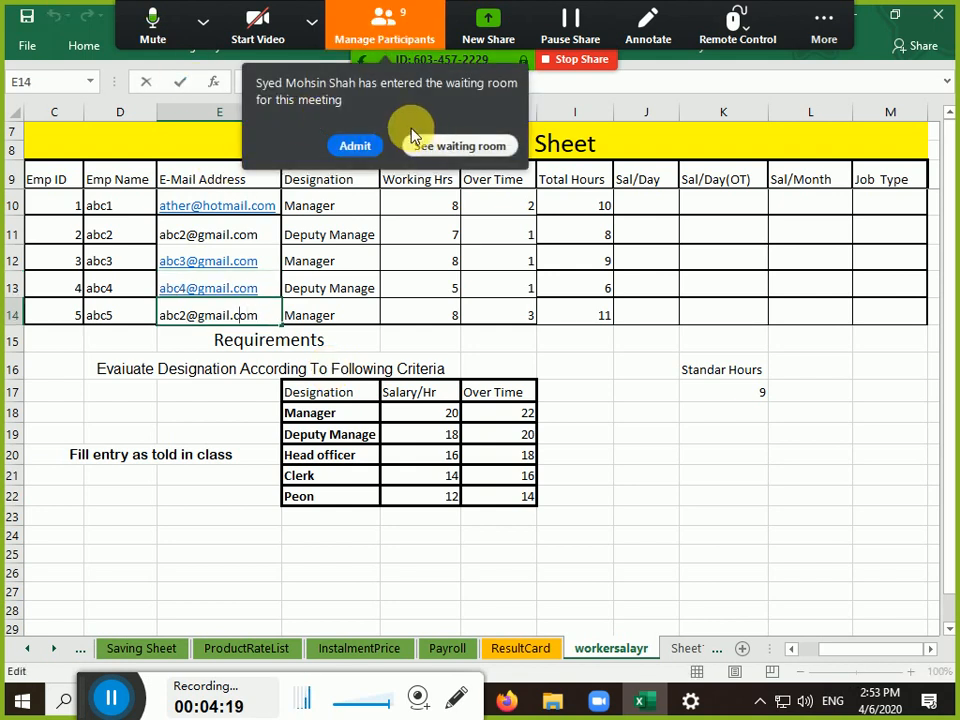
Admit the waiting Zoom participant and change the E14 address number to 5
left_click(362, 146)
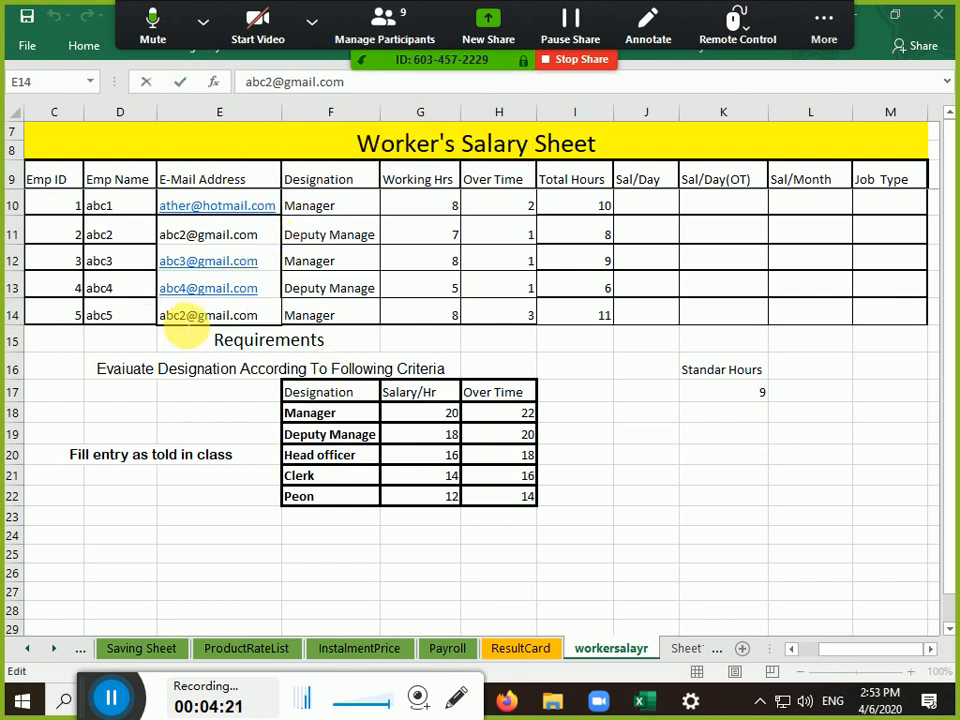
left_click(190, 319)
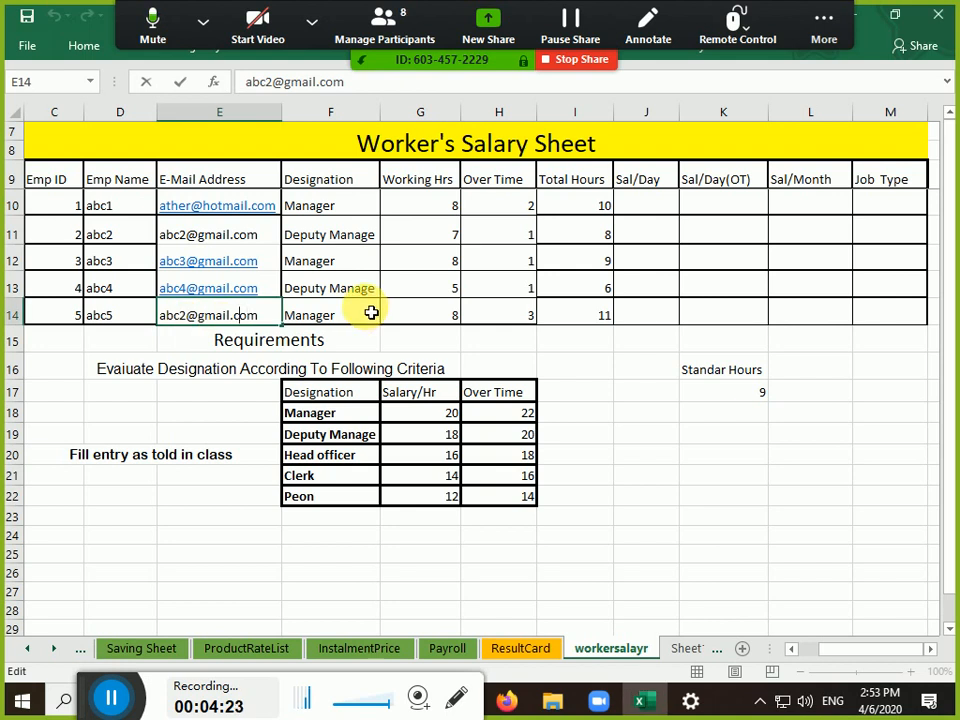
key("Left")
key("Left")
key("Left")
key("Left")
key("Left")
key("Left")
key("shift+Right")
type("5")
key("Return")
Re-commit E11 so abc2's e-mail becomes a link again
key("Right")
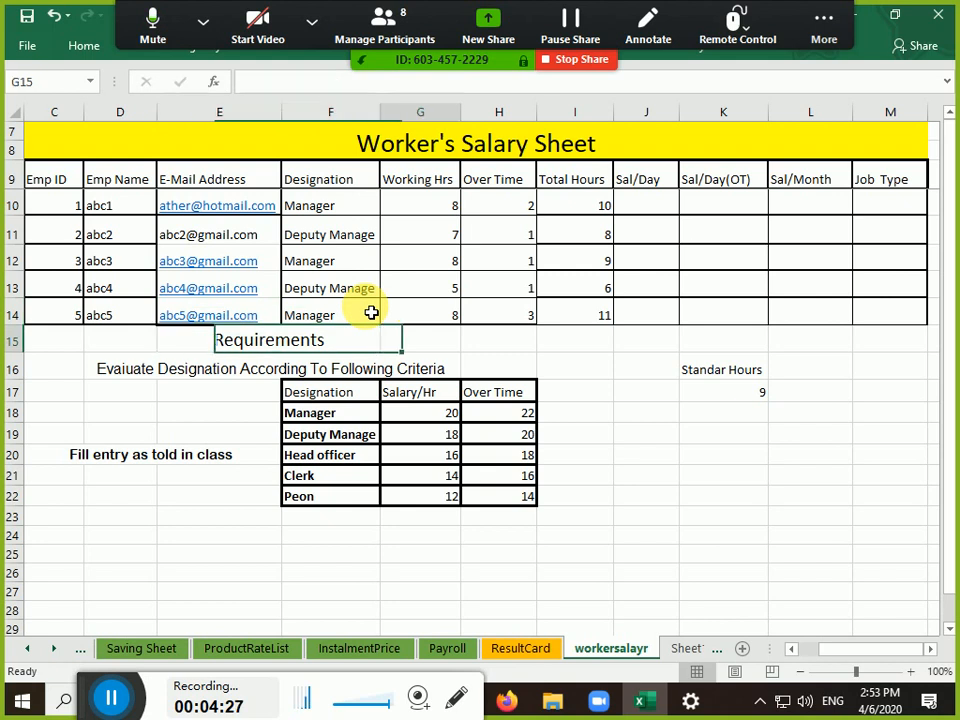
key("Up")
key("Left")
key("Up")
key("Left")
key("Left")
key("Up")
key("Up")
key("Right")
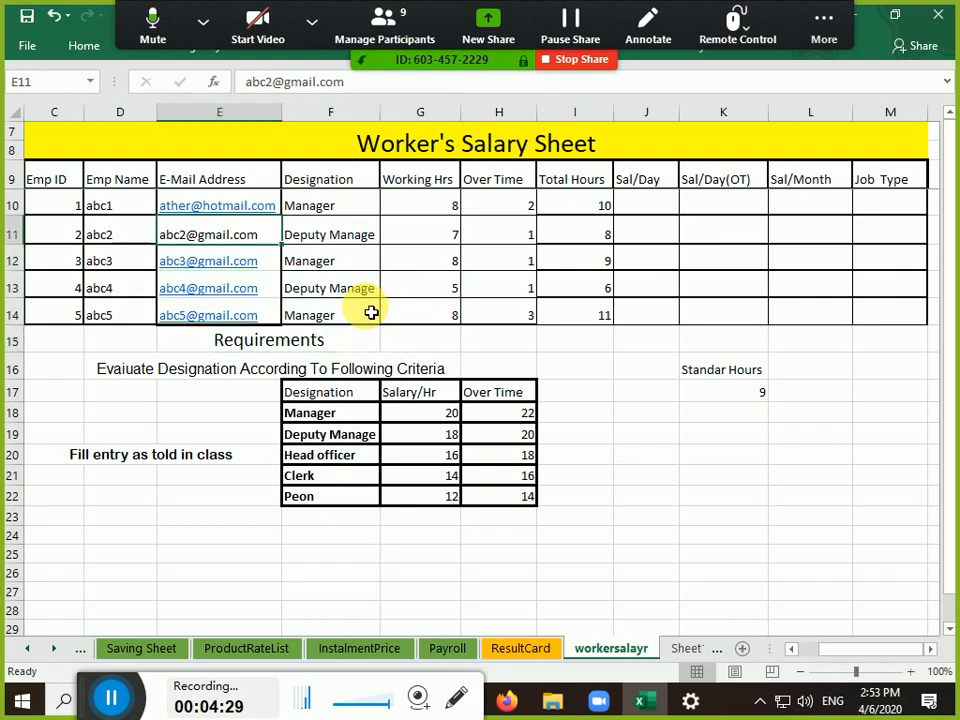
key("F2")
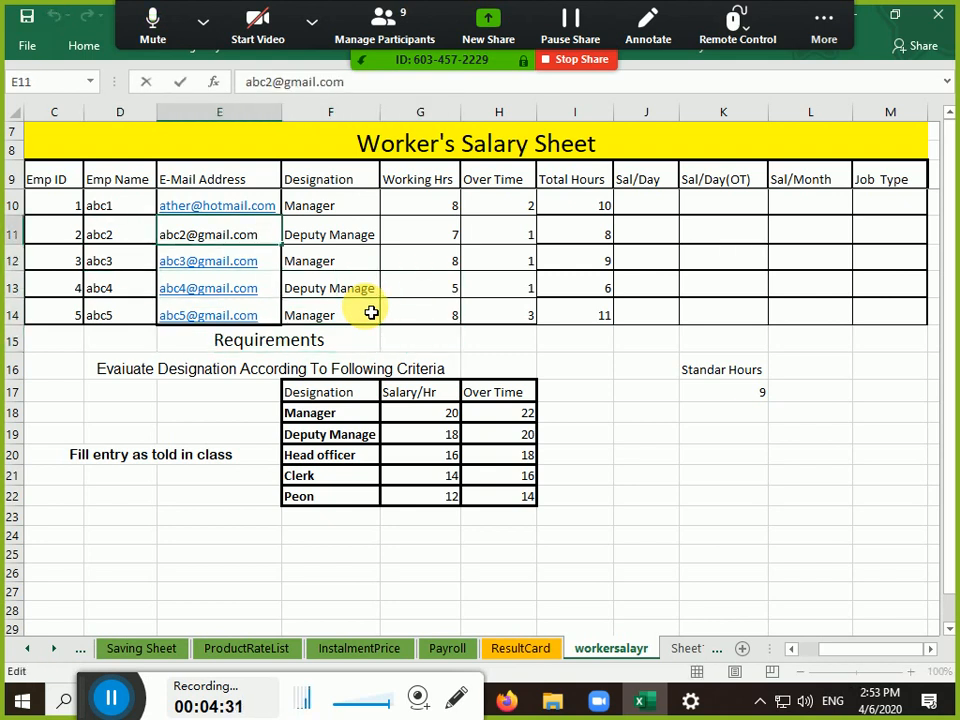
key("Return")
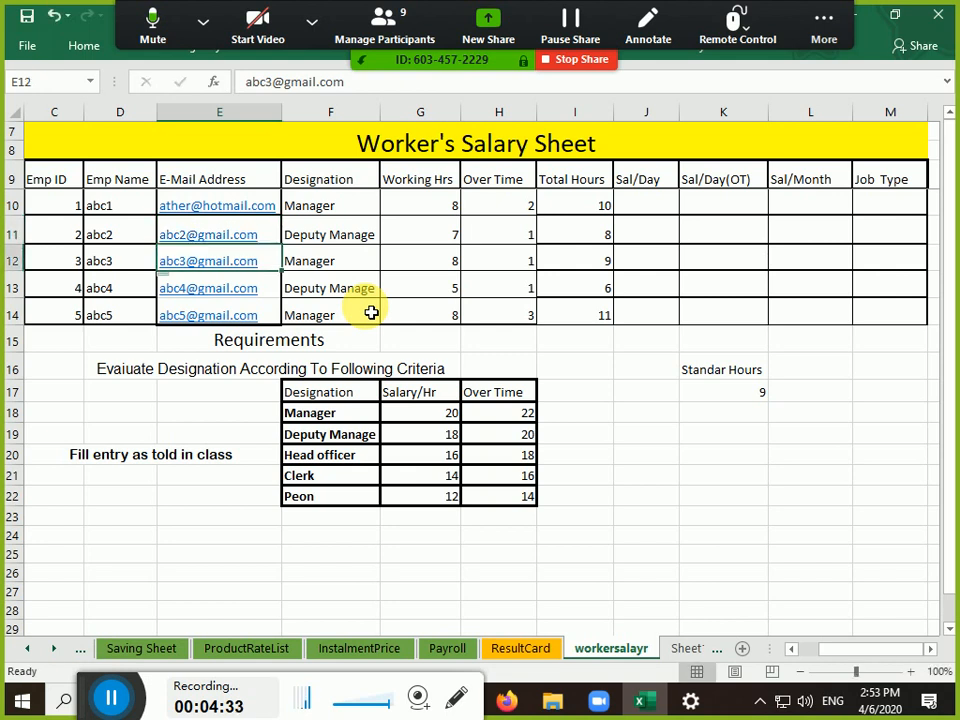
Move through the e-mail and salary cells back to the Designation entry in F10
key("Up")
key("Up")
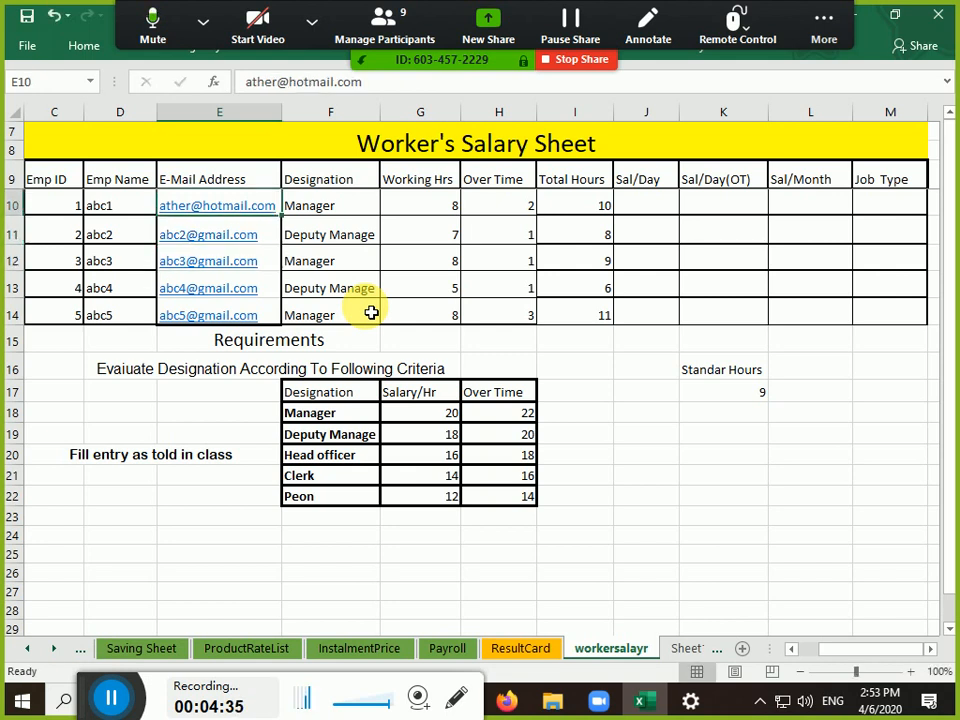
key("Down")
key("Down")
key("Down")
key("Down")
key("Down")
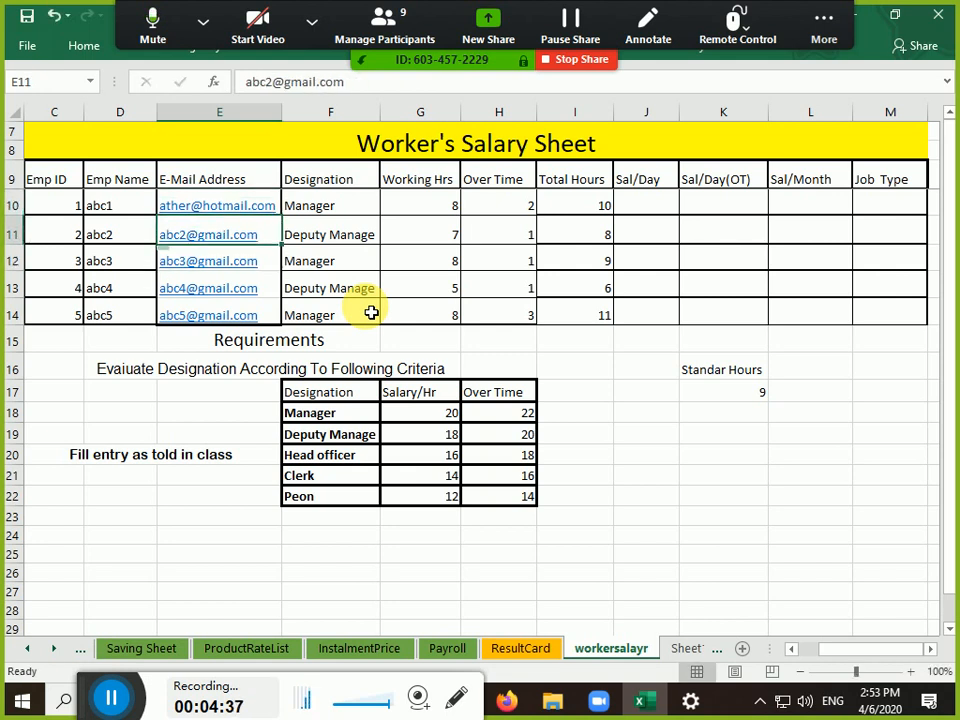
key("Up")
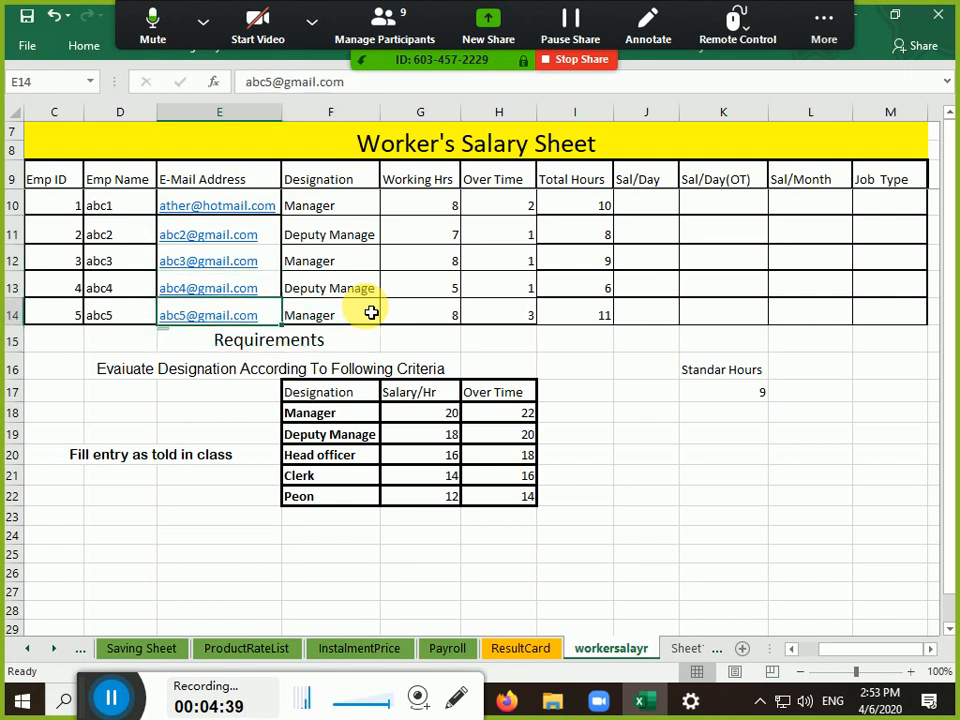
key("Right")
key("Right")
key("Right")
key("Right")
key("Right")
key("Right")
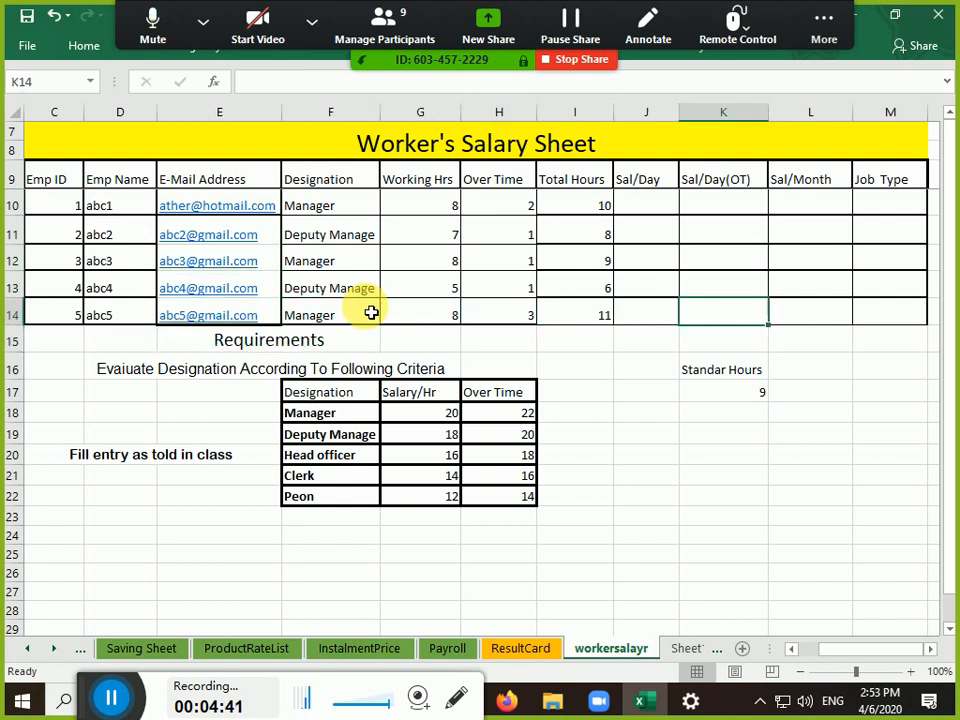
key("Up")
key("Up")
key("Up")
key("Up")
key("Left")
key("Left")
key("Left")
key("Left")
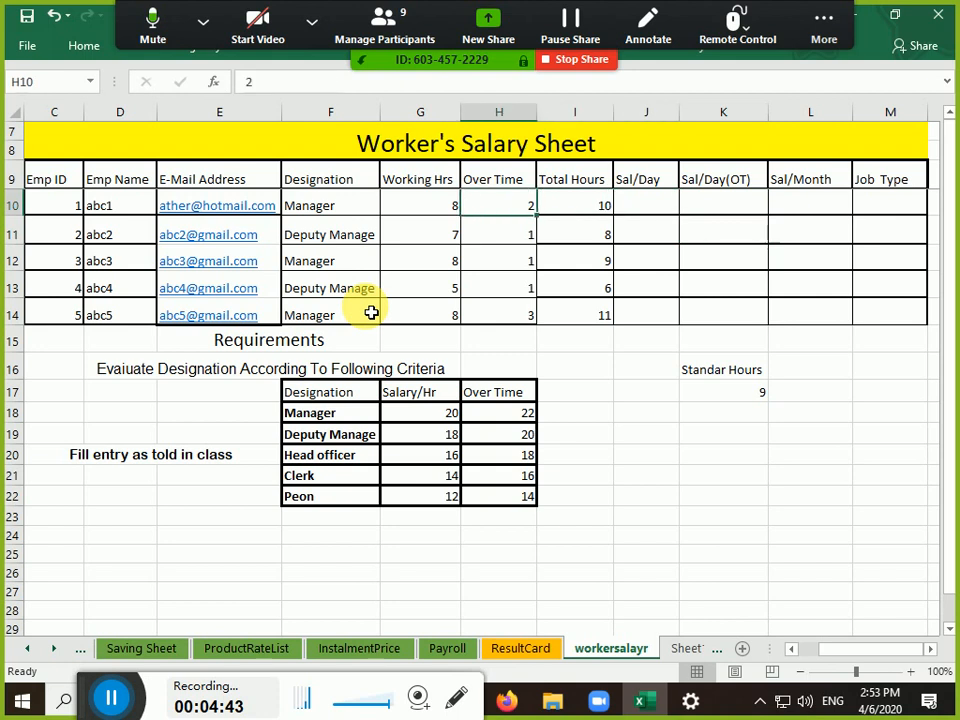
key("Down")
key("Up")
key("Left")
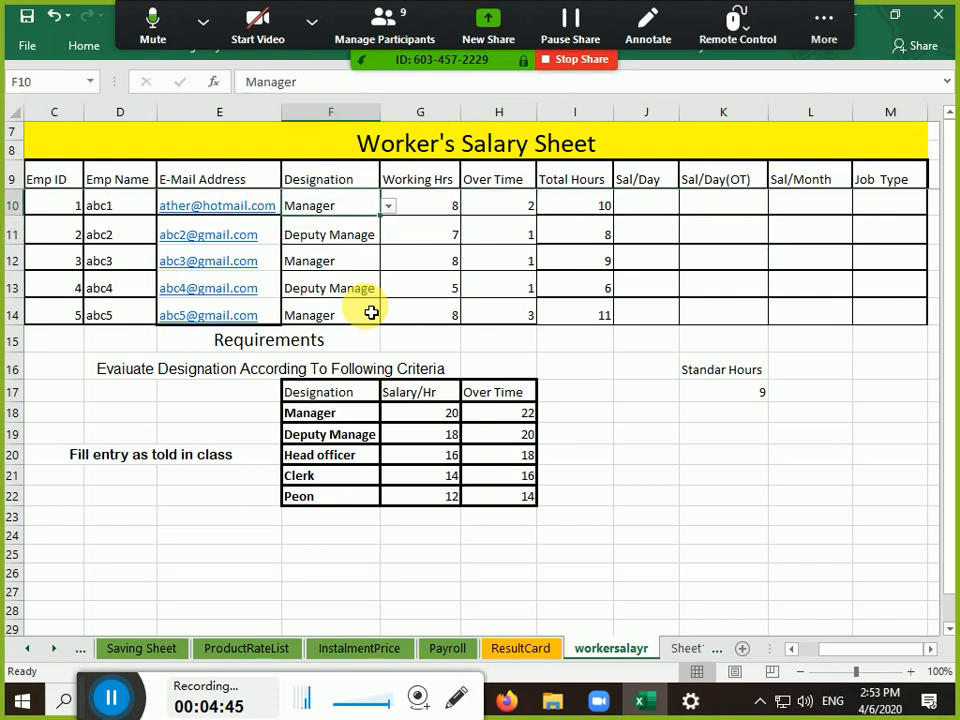
key("shift+Down")
key("shift+Down")
key("shift+Down")
key("shift+Down")
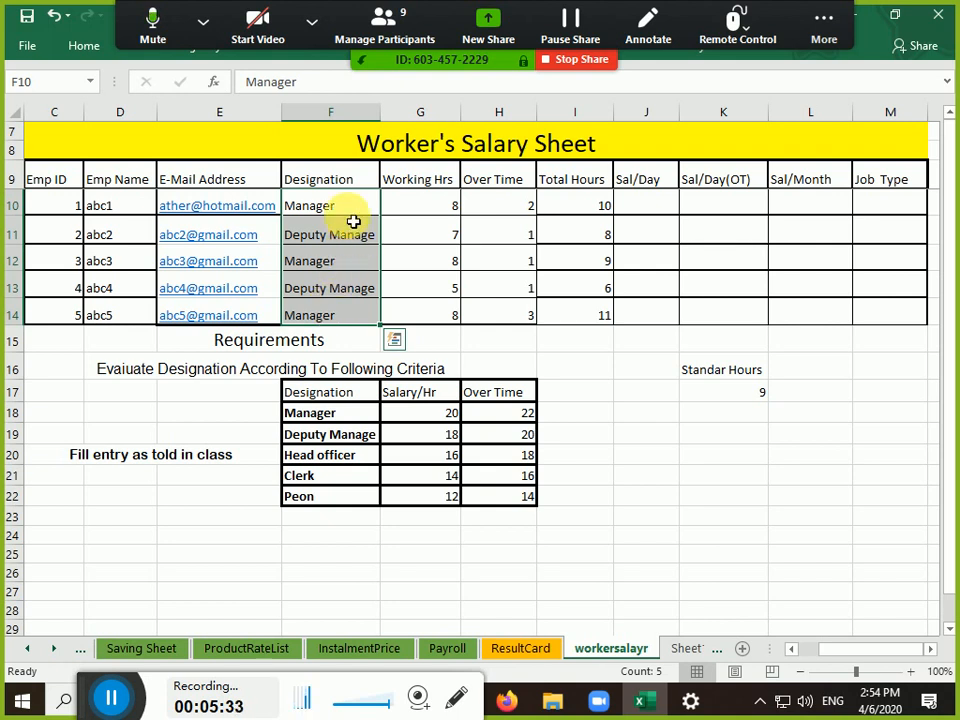
Select Designation cells F10:F14, move the Zoom toolbar to the screen bottom, and show Data tools
left_click_drag(355, 214, 350, 317)
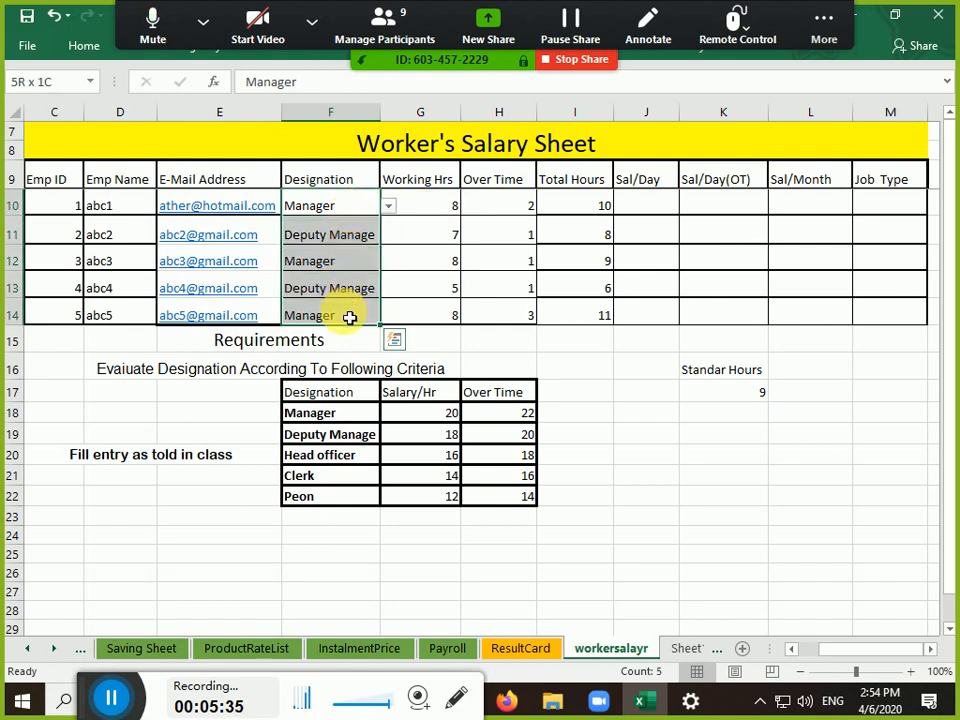
left_click(78, 47)
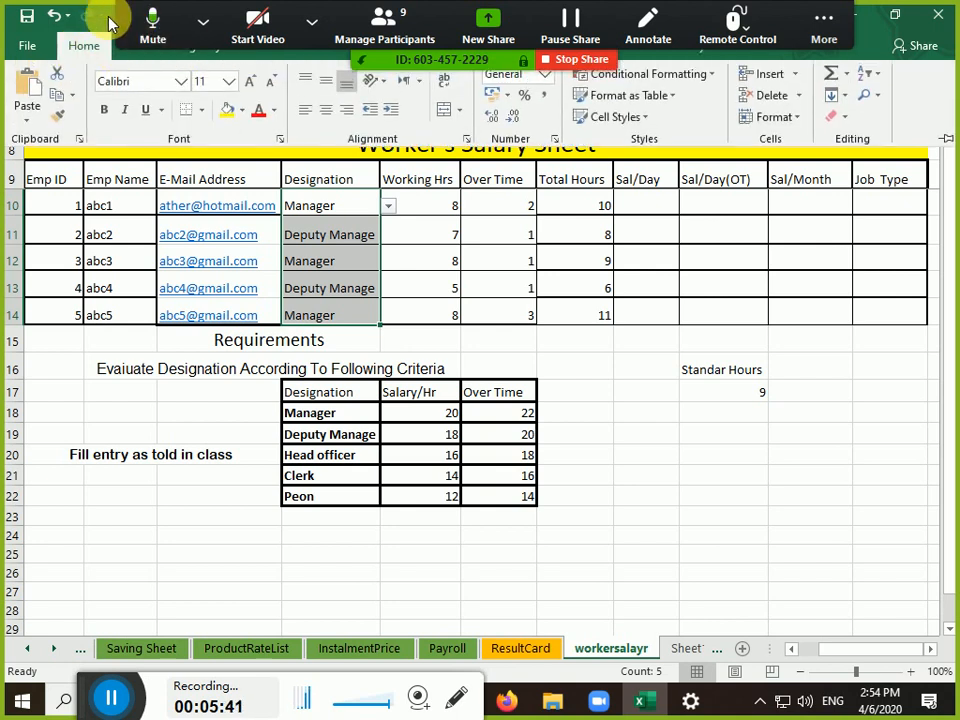
left_click(824, 22)
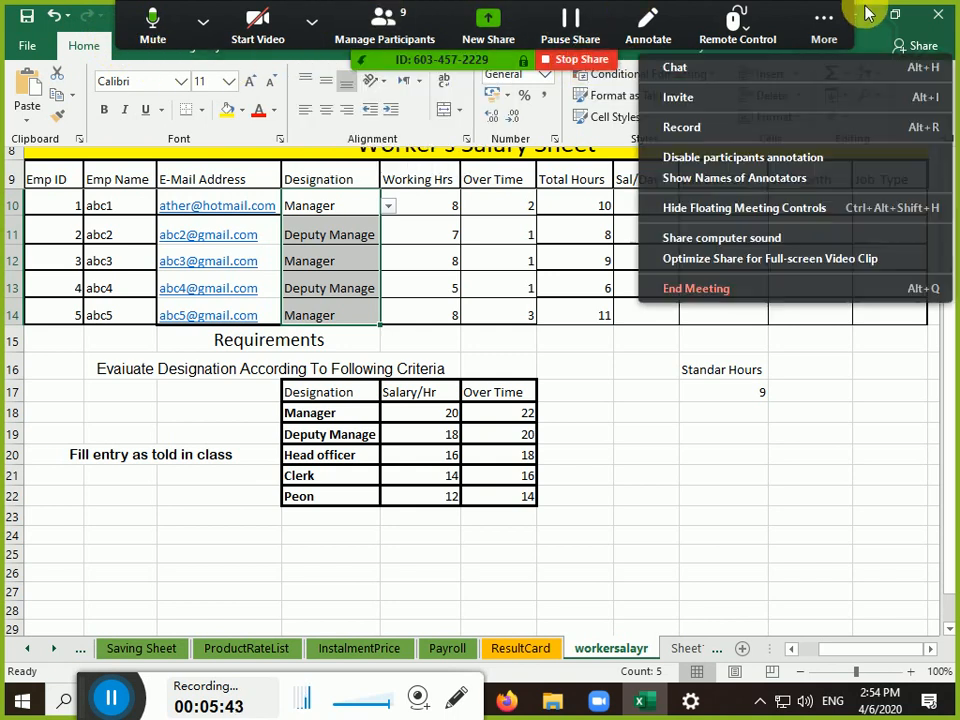
left_click_drag(786, 4, 594, 701)
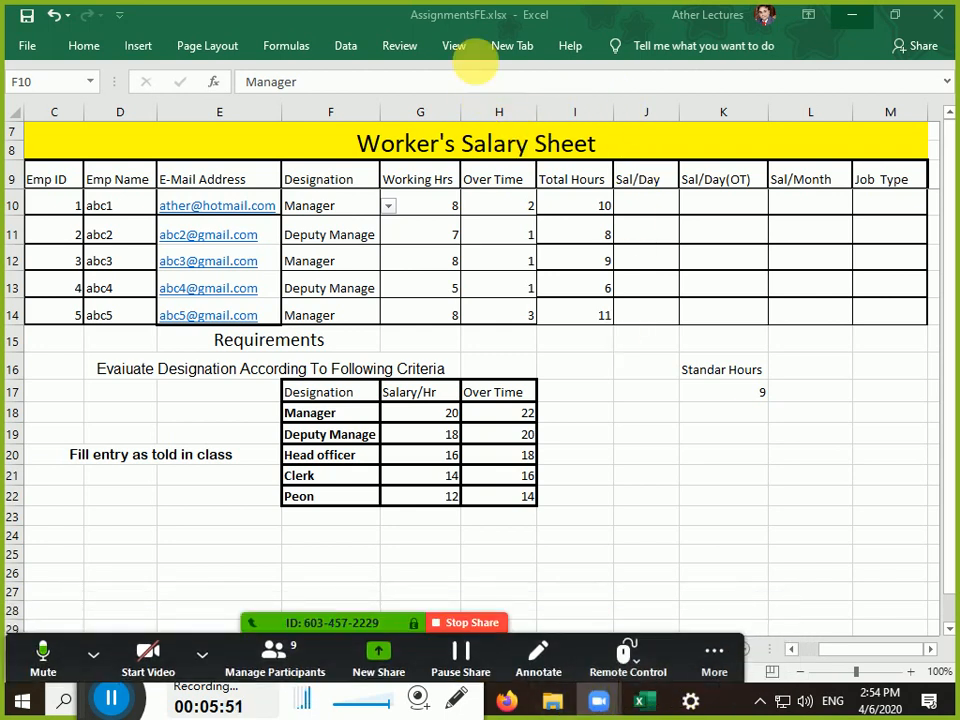
key("ctrl+shift+Down")
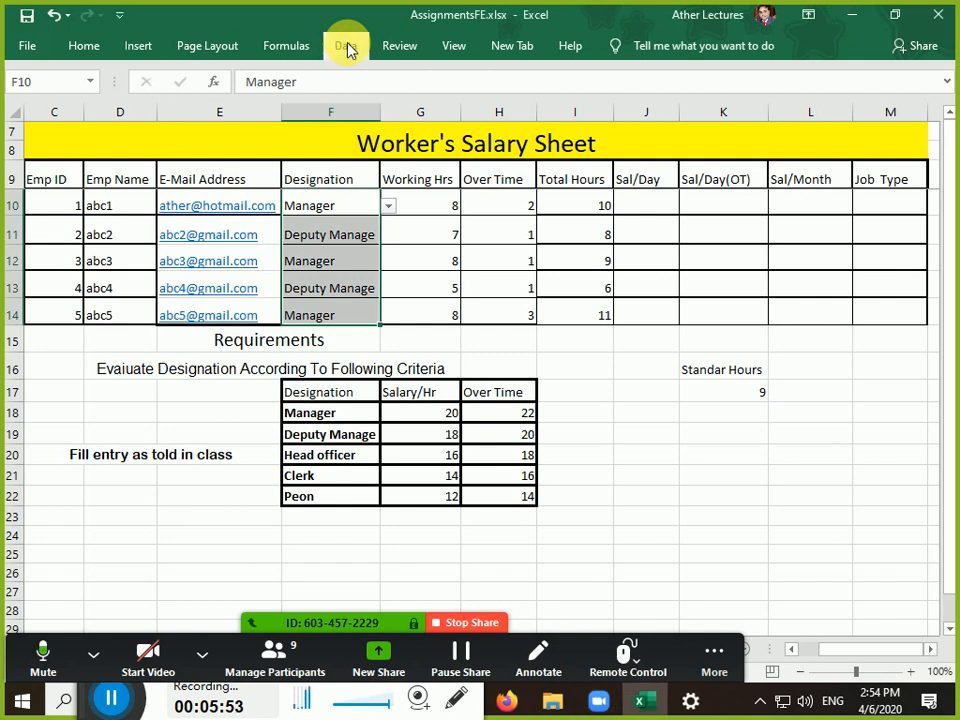
left_click(345, 46)
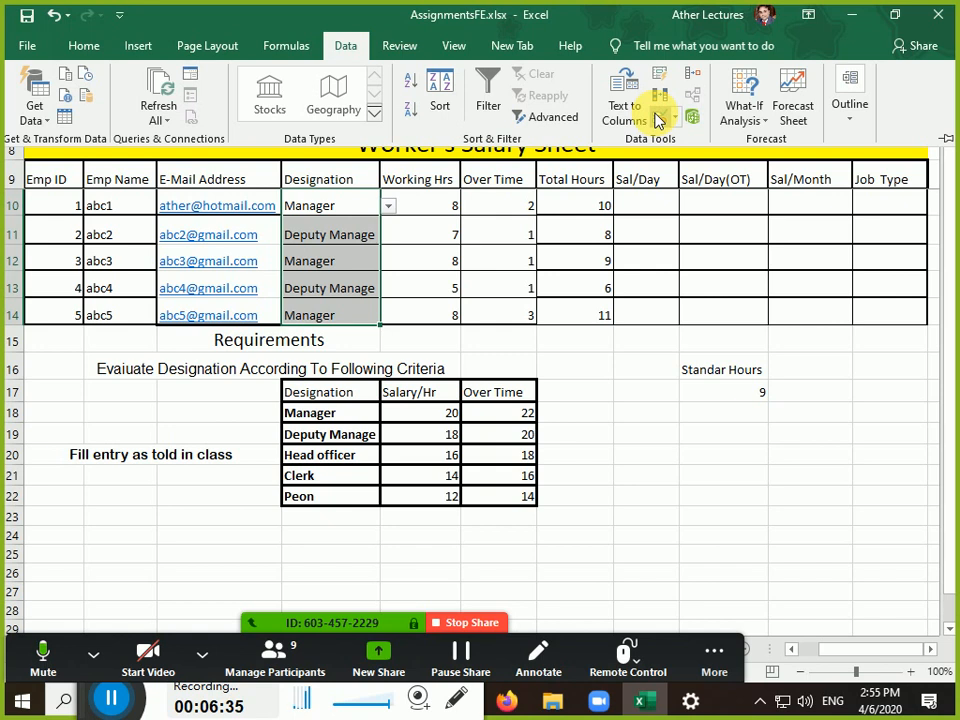
Clear All list validation (source F18:F22) from F10:F14 in the Data Validation dialog
left_click(658, 120)
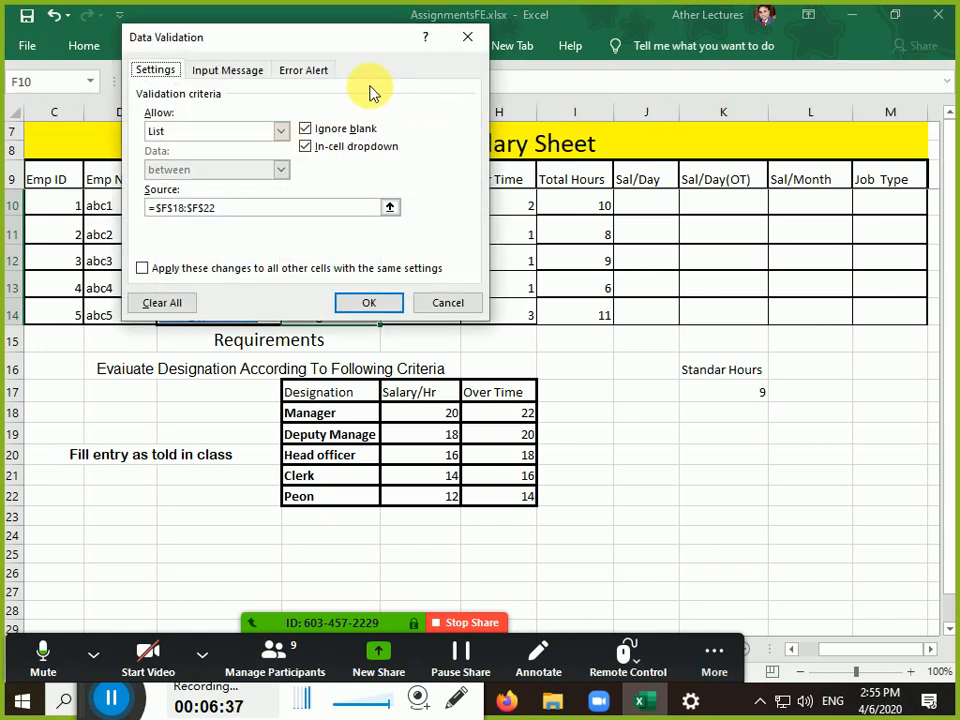
left_click_drag(339, 47, 779, 277)
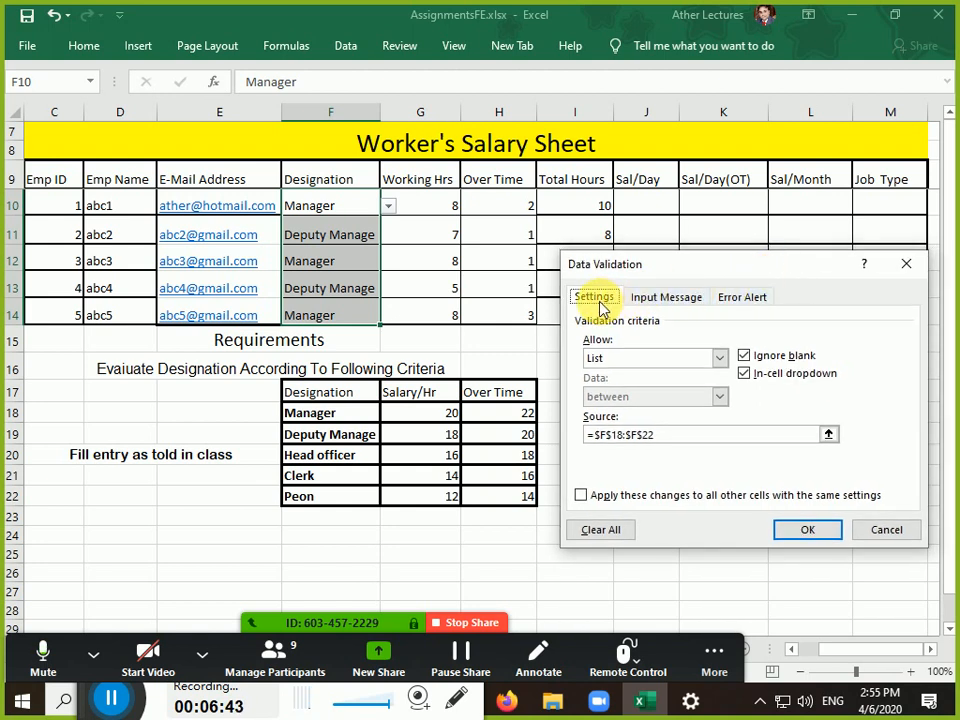
left_click(654, 300)
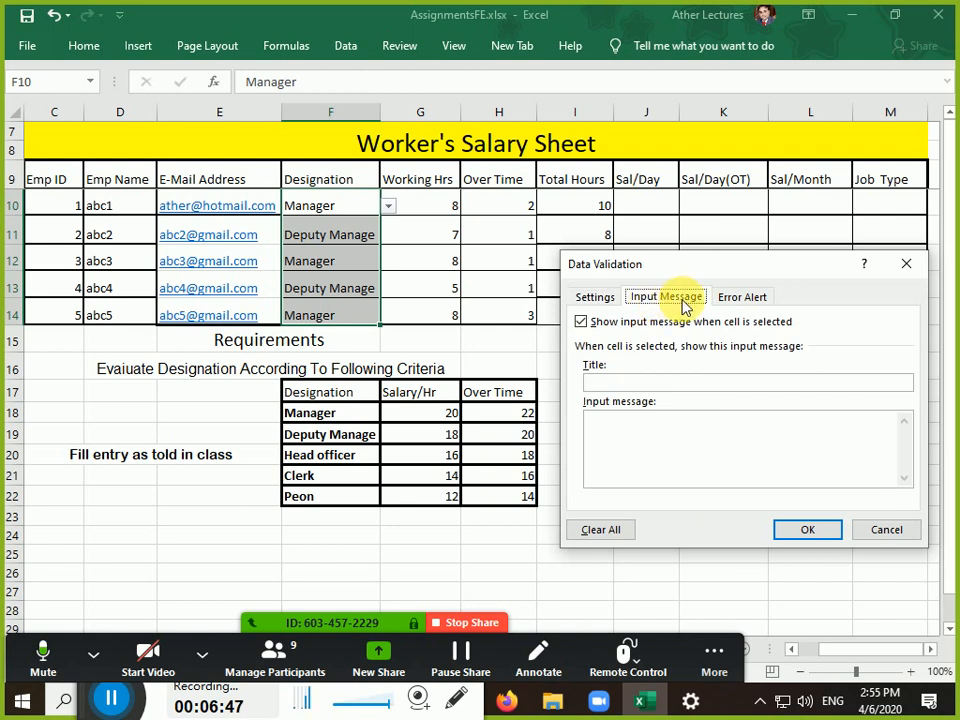
left_click(722, 304)
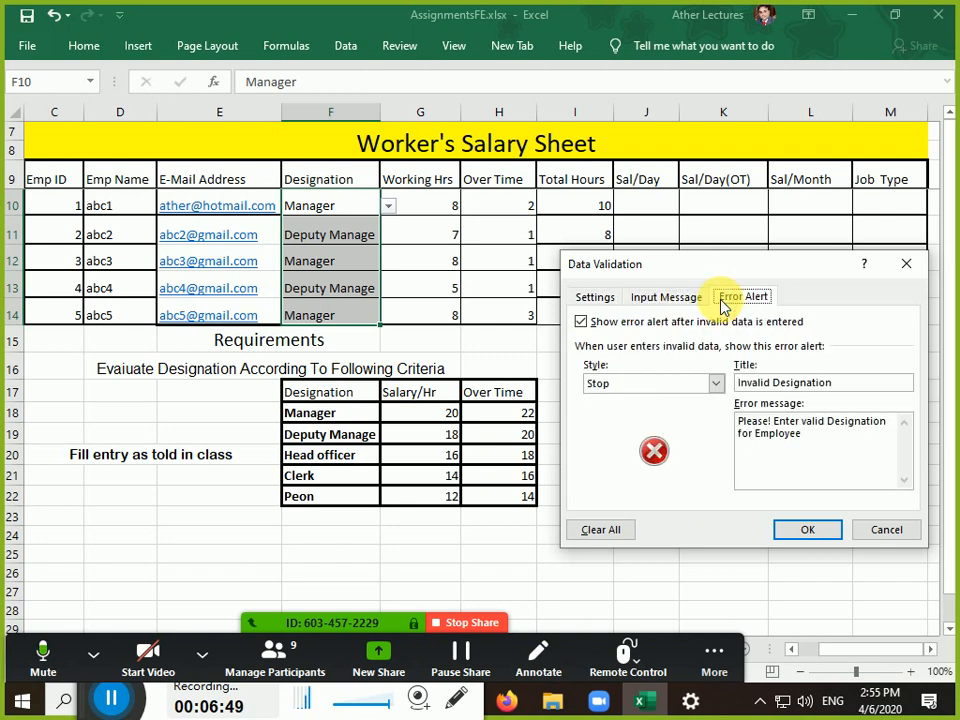
left_click(596, 299)
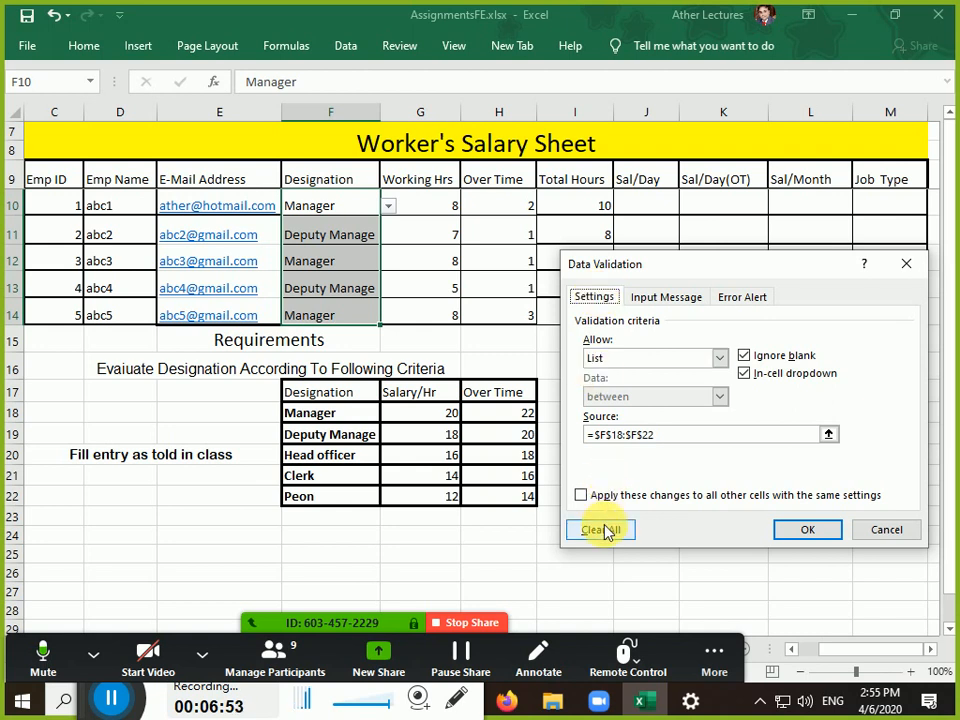
left_click(603, 535)
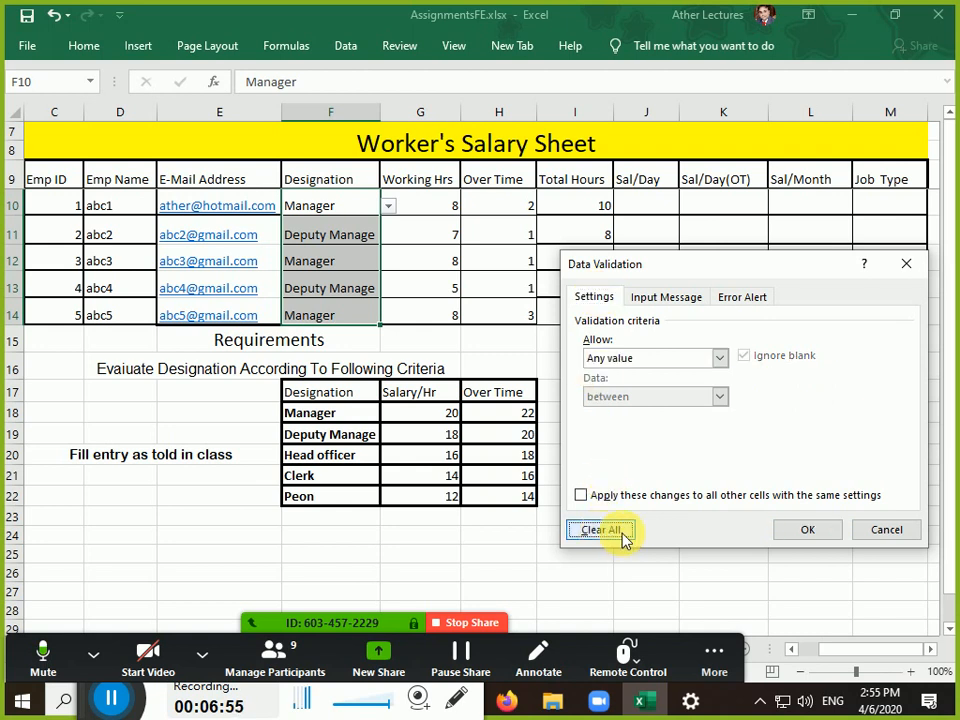
left_click(810, 533)
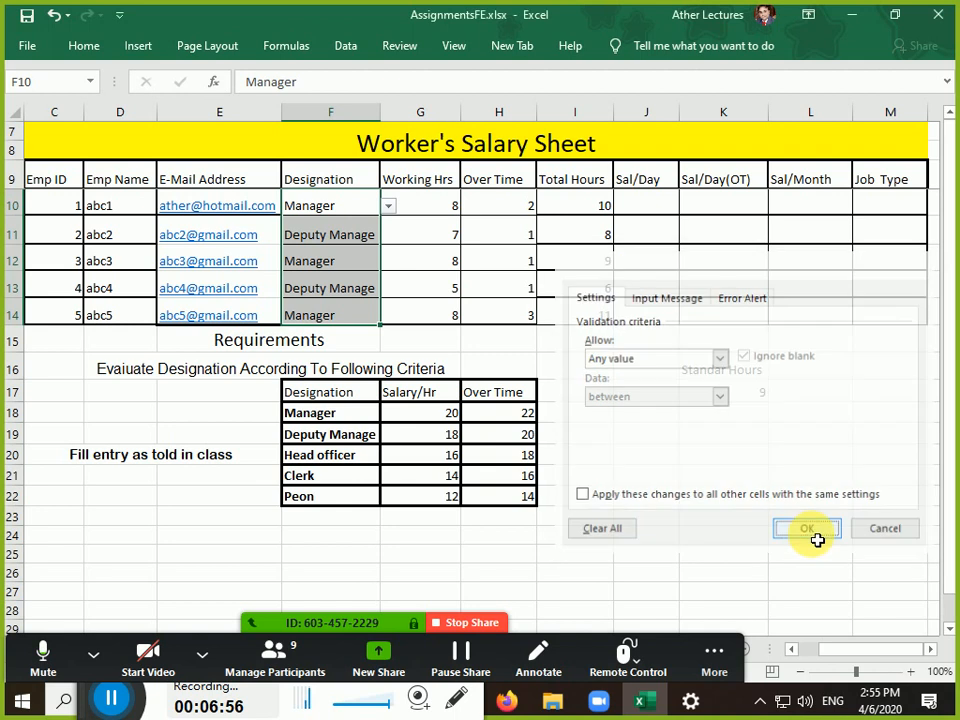
Check each Designation cell F10 to F14 to confirm no dropdown remains
left_click(348, 207)
left_click(356, 235)
left_click(353, 265)
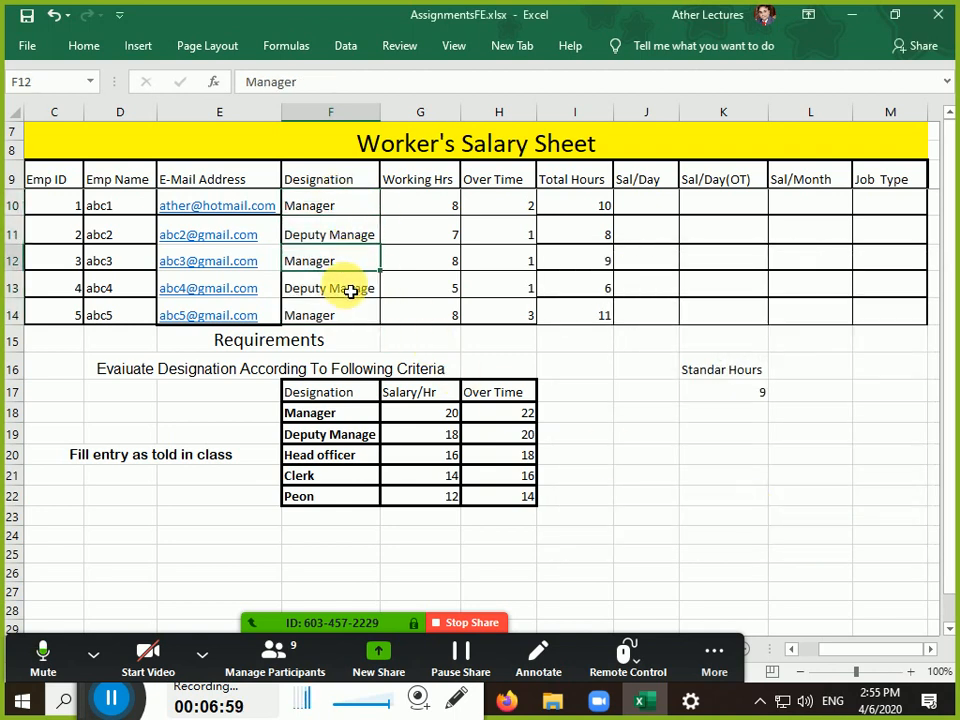
left_click(344, 287)
left_click(354, 313)
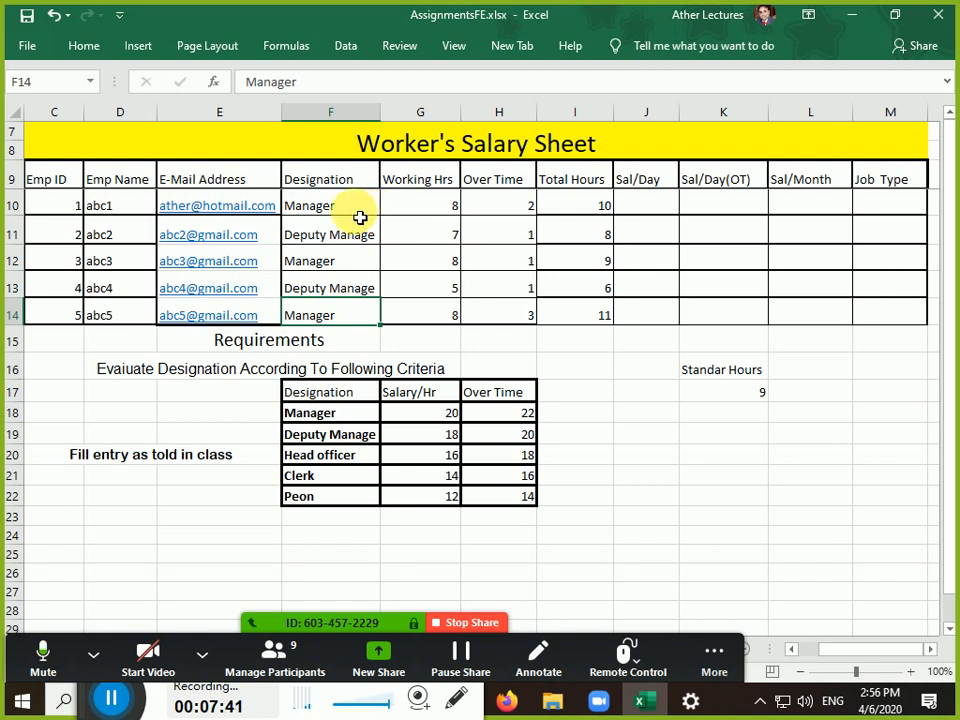
Delete the five Designation entries in F10:F14
left_click(358, 211)
left_click_drag(358, 211, 356, 316)
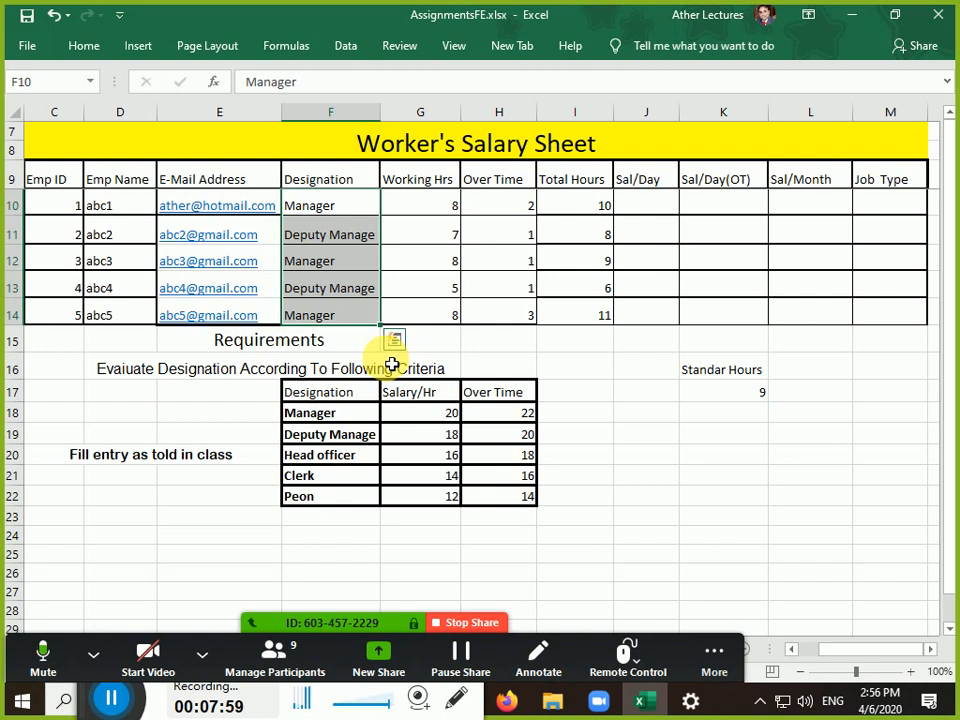
key("Delete")
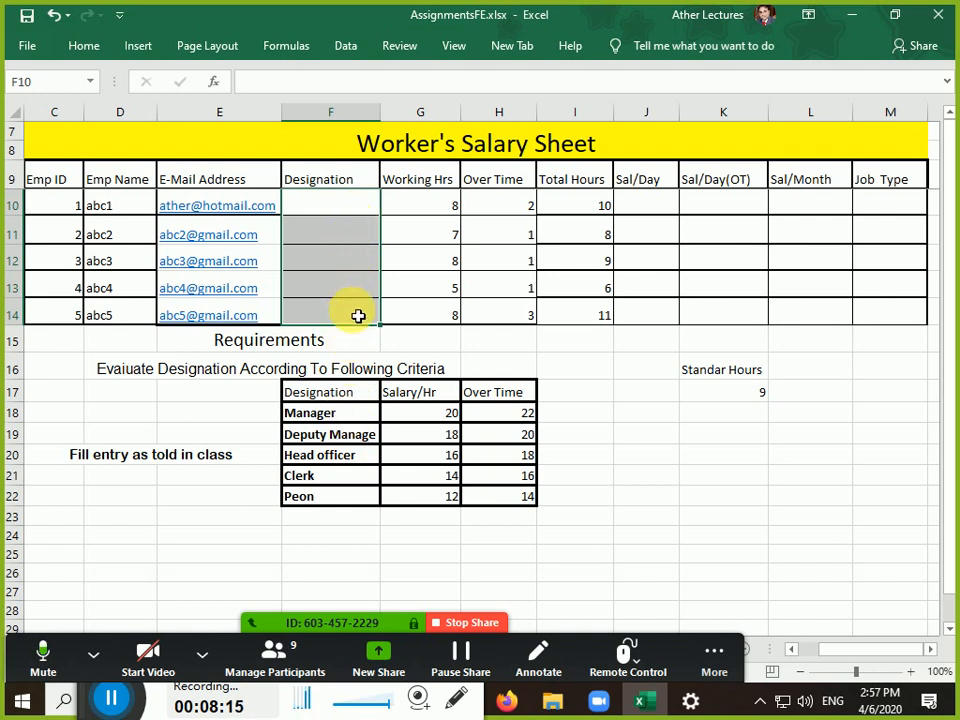
Restrict the empty Designation cells to a List validation sourced from F18:F22
left_click(346, 46)
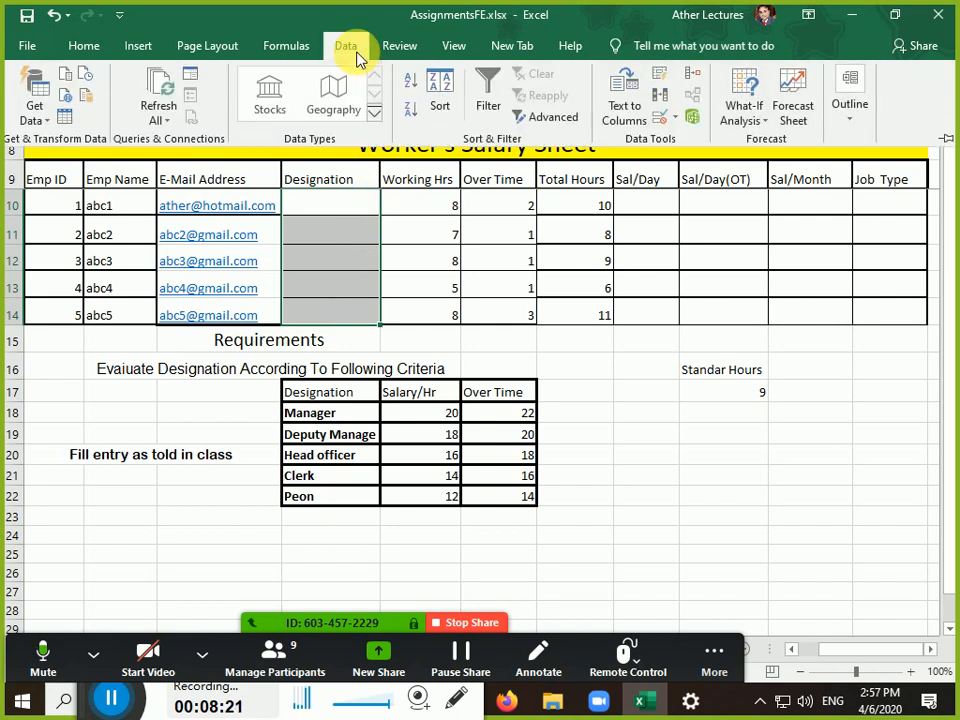
left_click(656, 126)
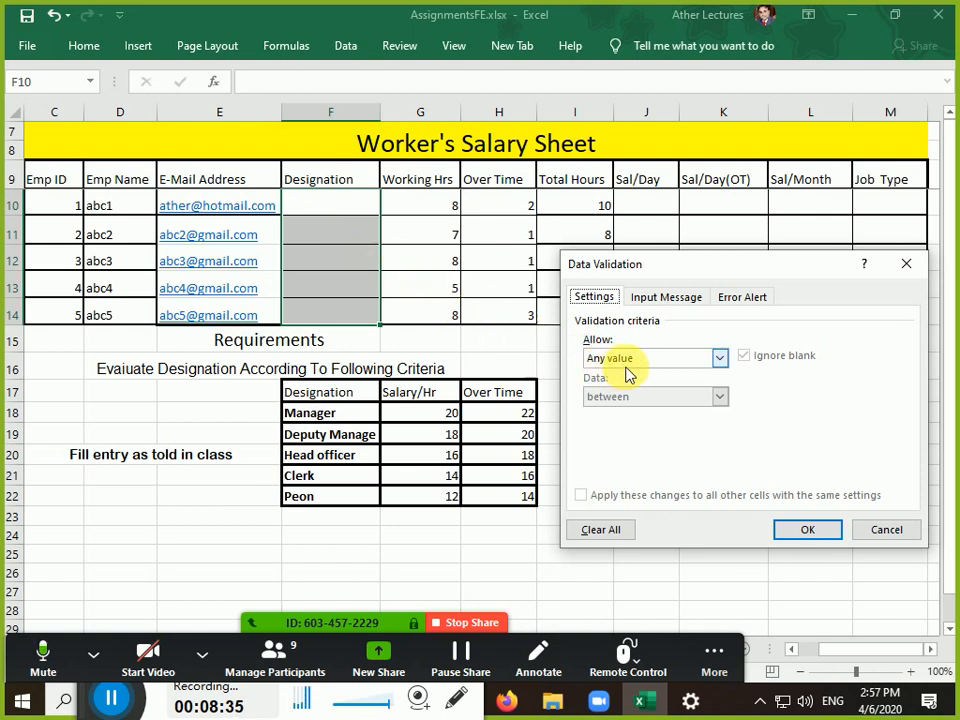
left_click(597, 301)
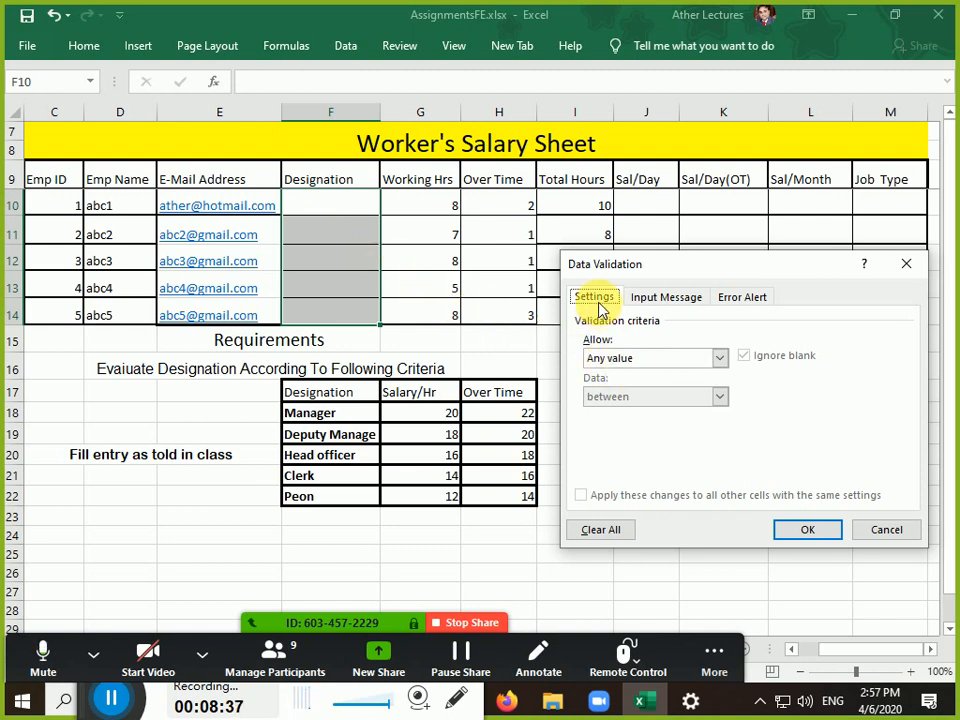
left_click(630, 359)
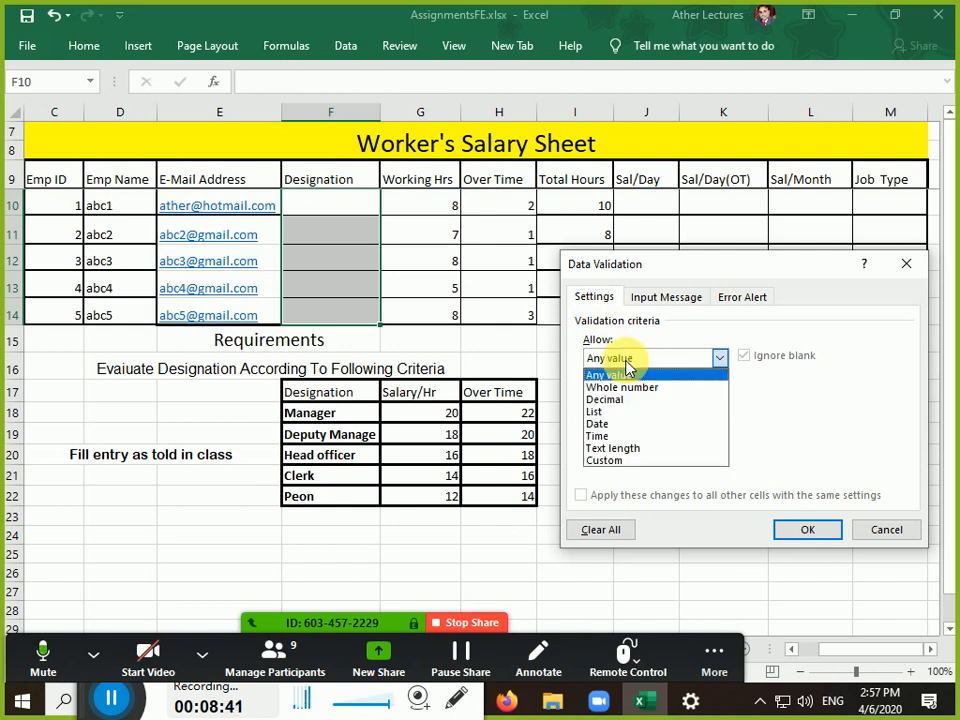
left_click(636, 412)
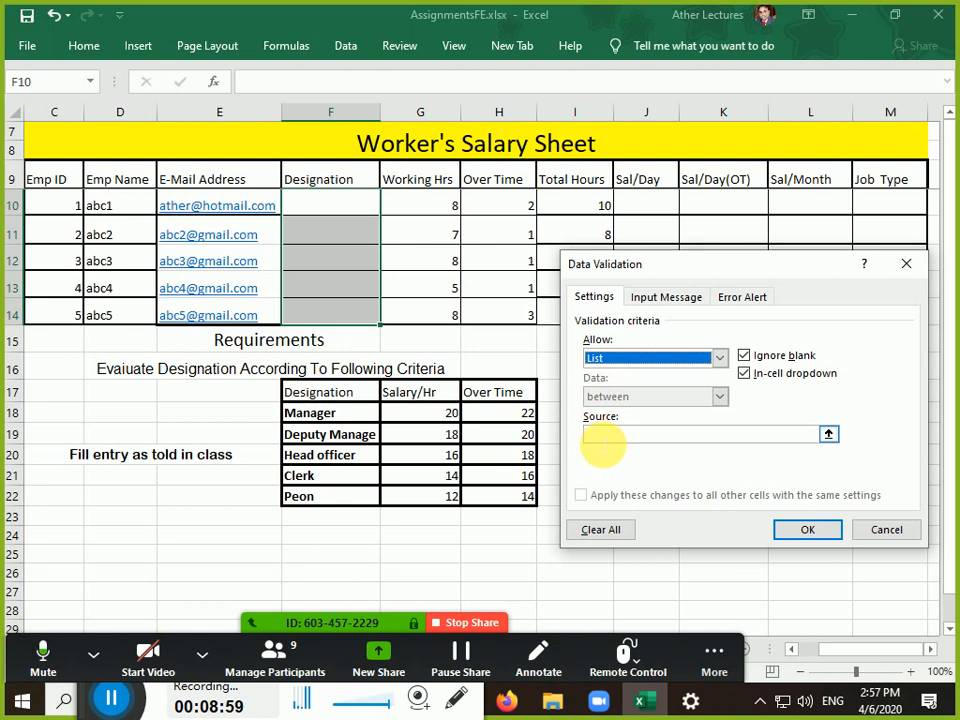
left_click(596, 436)
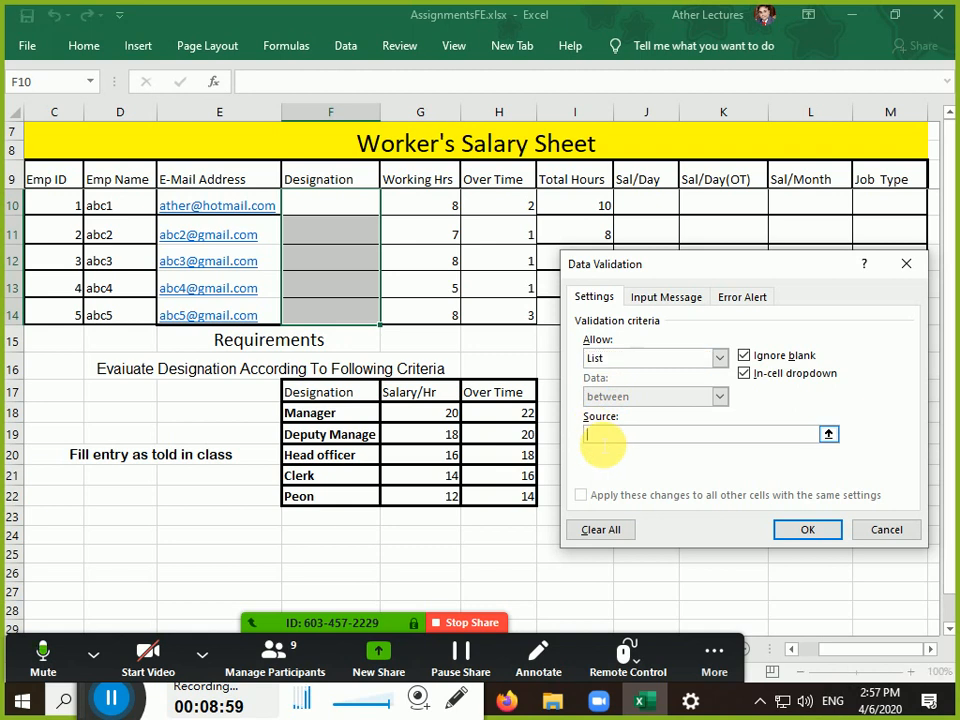
left_click(343, 421)
left_click_drag(343, 427, 343, 498)
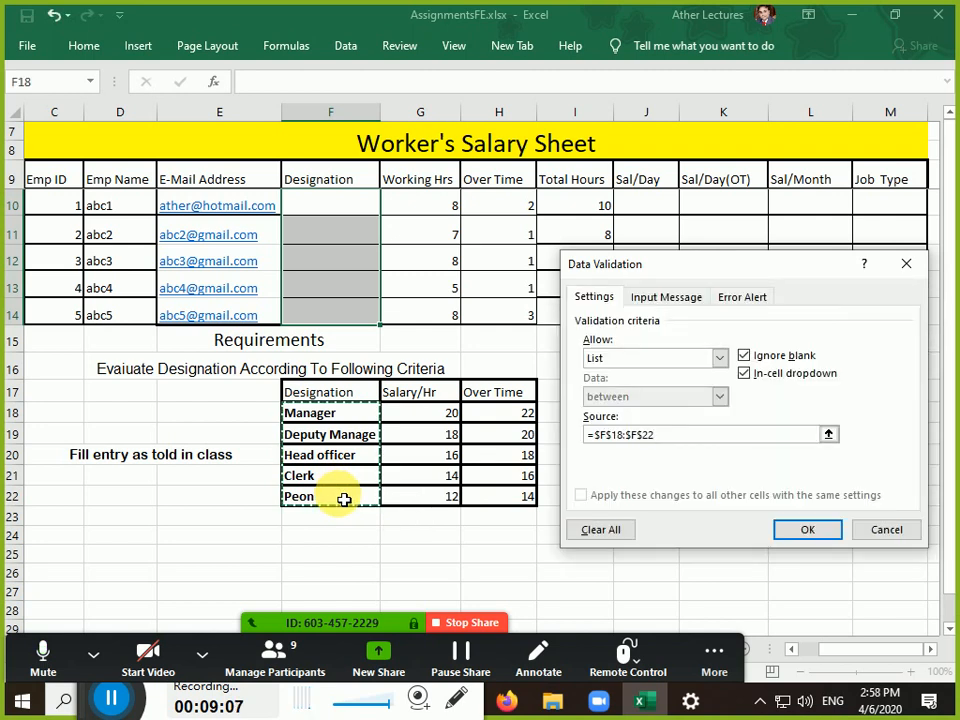
left_click(685, 305)
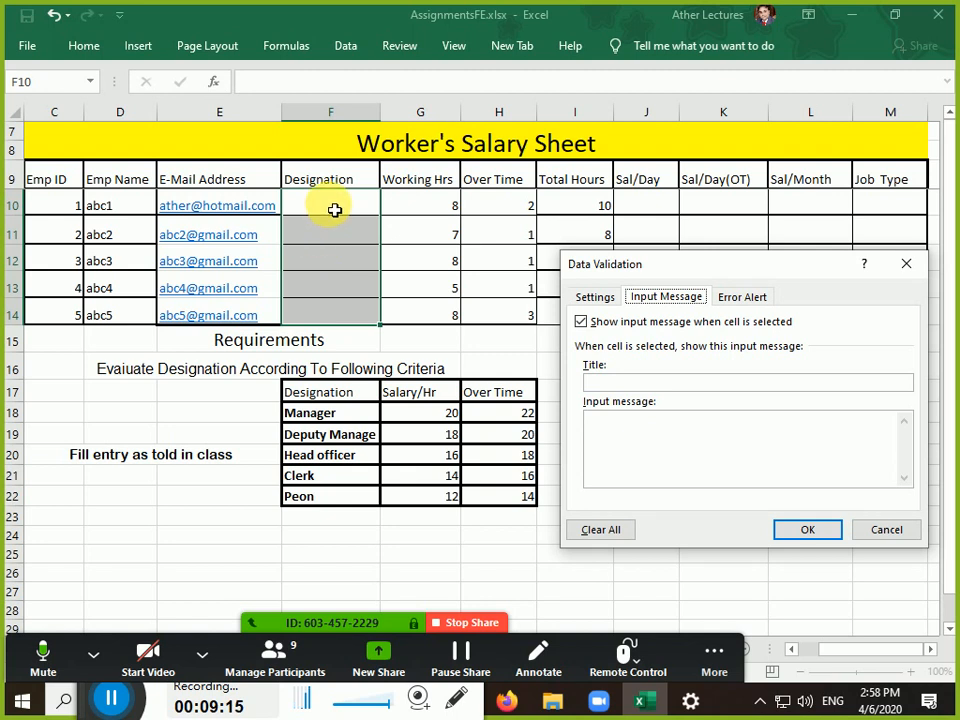
Title the validation input message 'validation is applied'
left_click(602, 381)
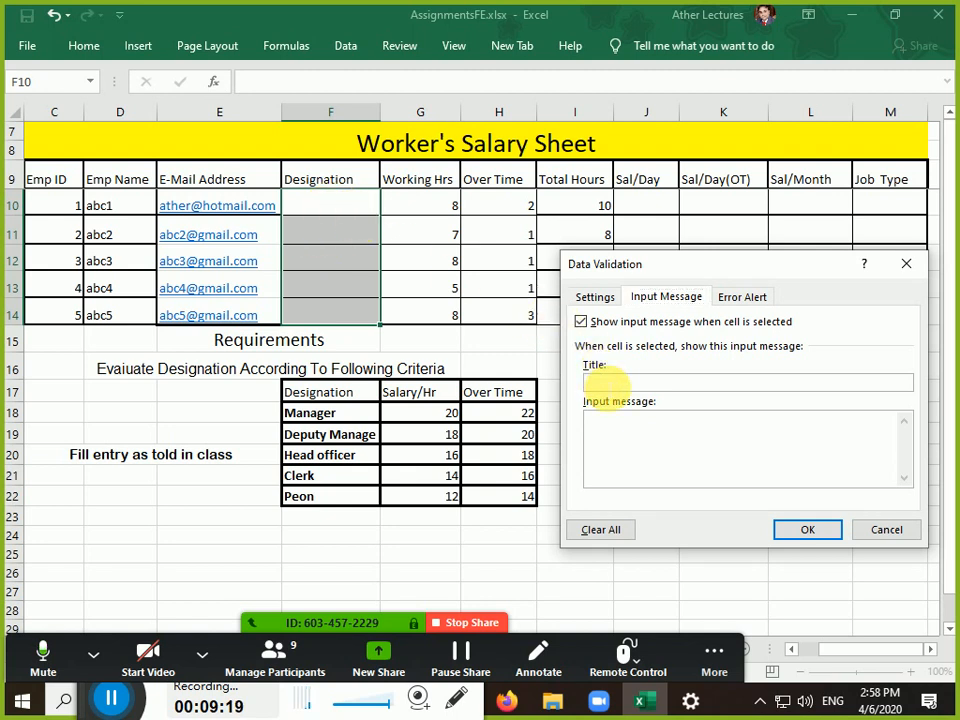
type("validation is appli")
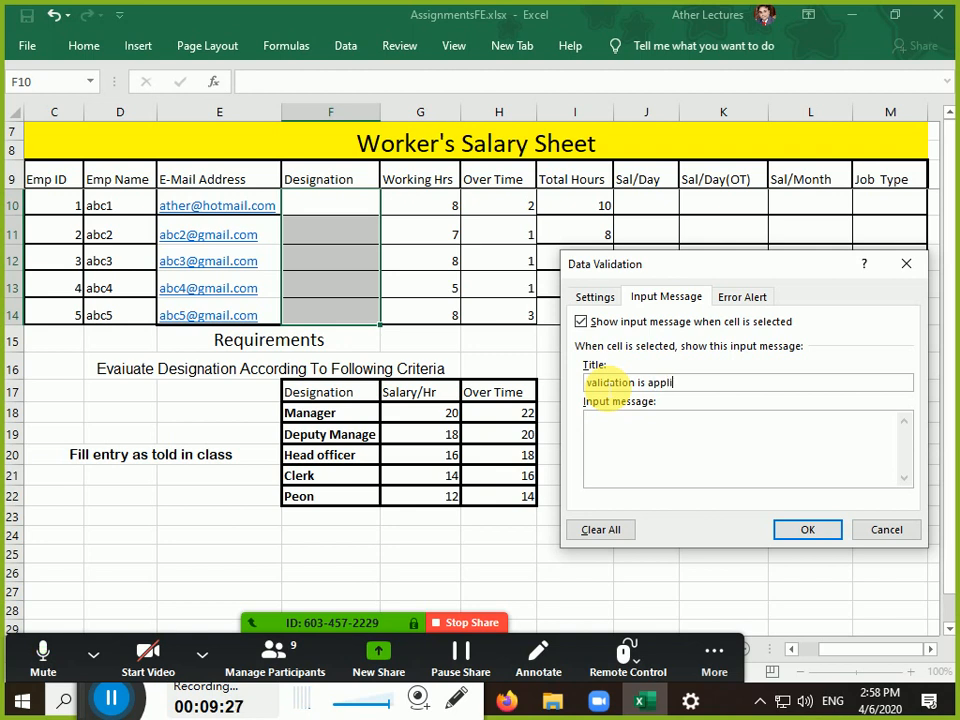
type("ed")
left_click(681, 432)
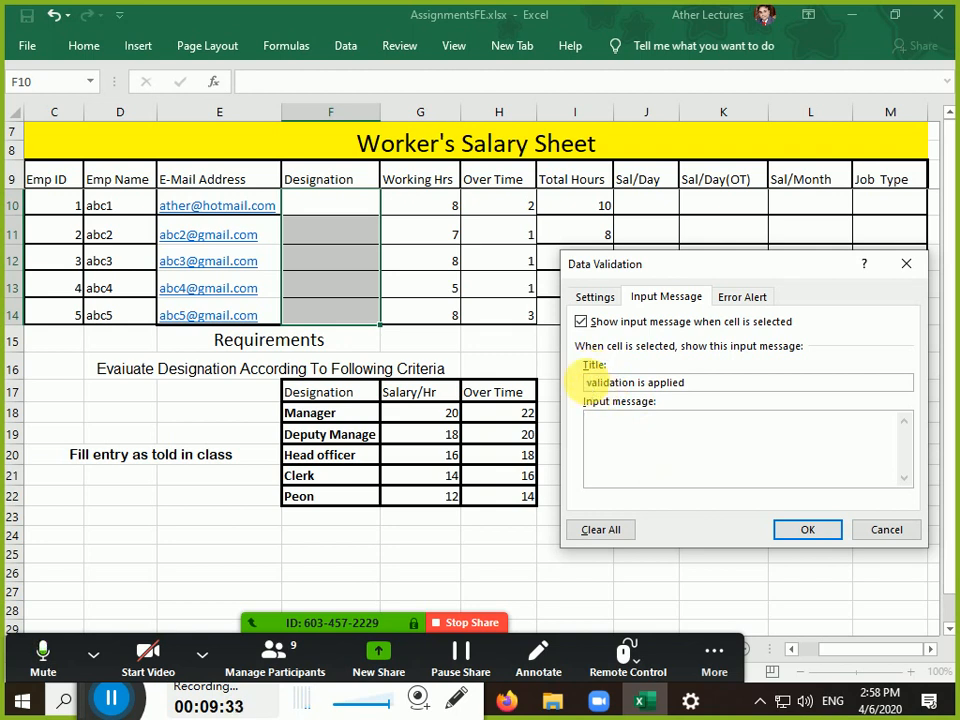
mouse_move(587, 383)
left_mouse_down()
mouse_move(632, 385)
mouse_move(587, 382)
left_mouse_up()
left_click(642, 384)
right_click(621, 388)
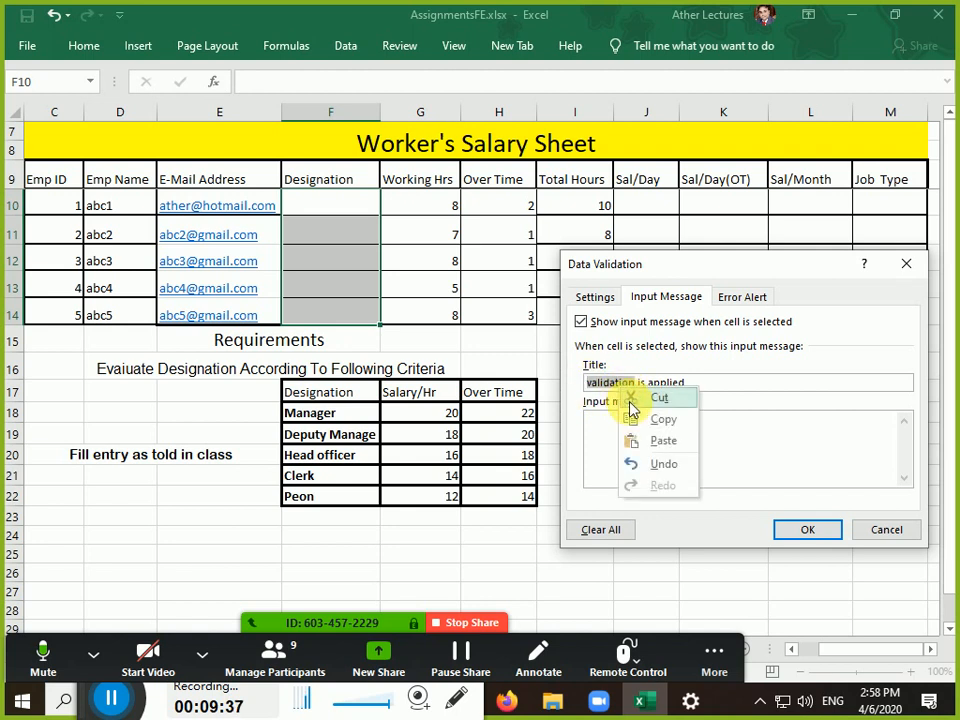
left_click(636, 420)
Set the input message text to 'data validation option is used'
left_click(636, 428)
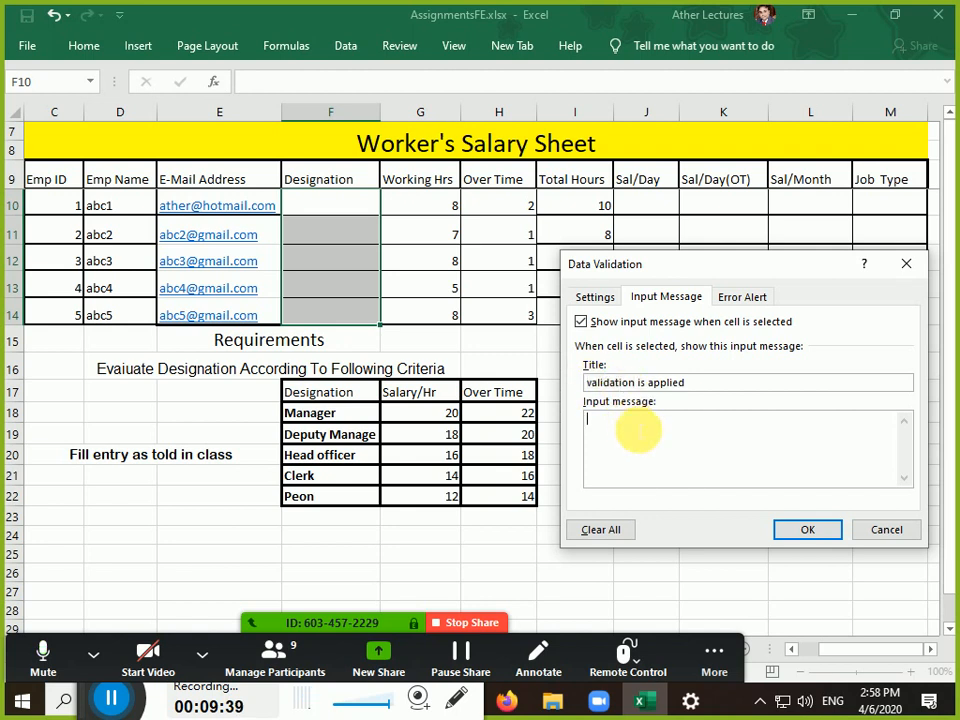
type("data validation")
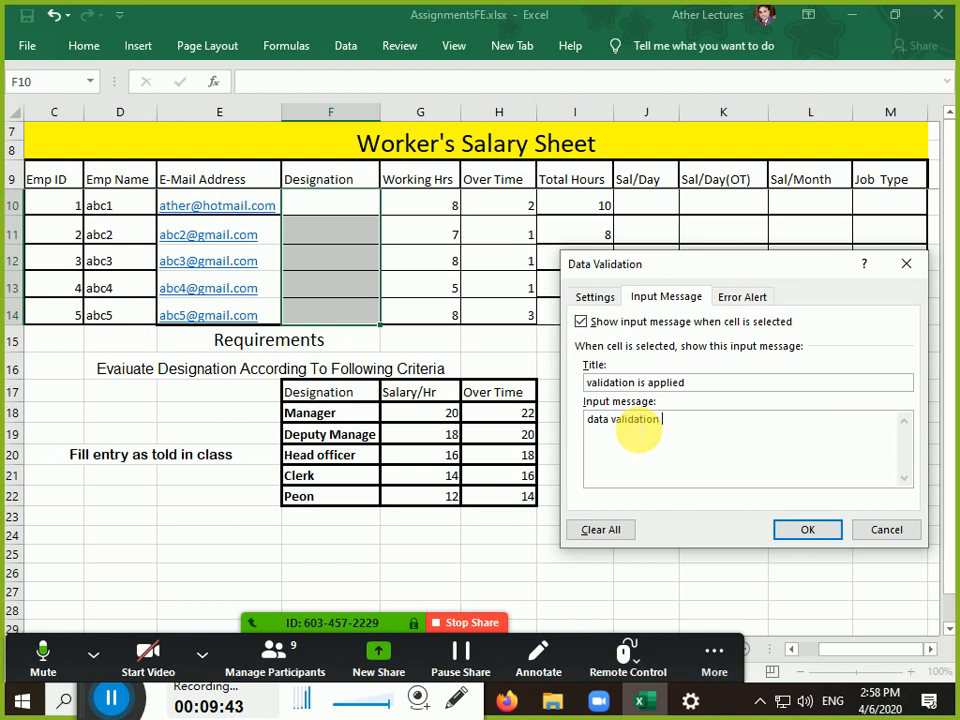
type(" option is used")
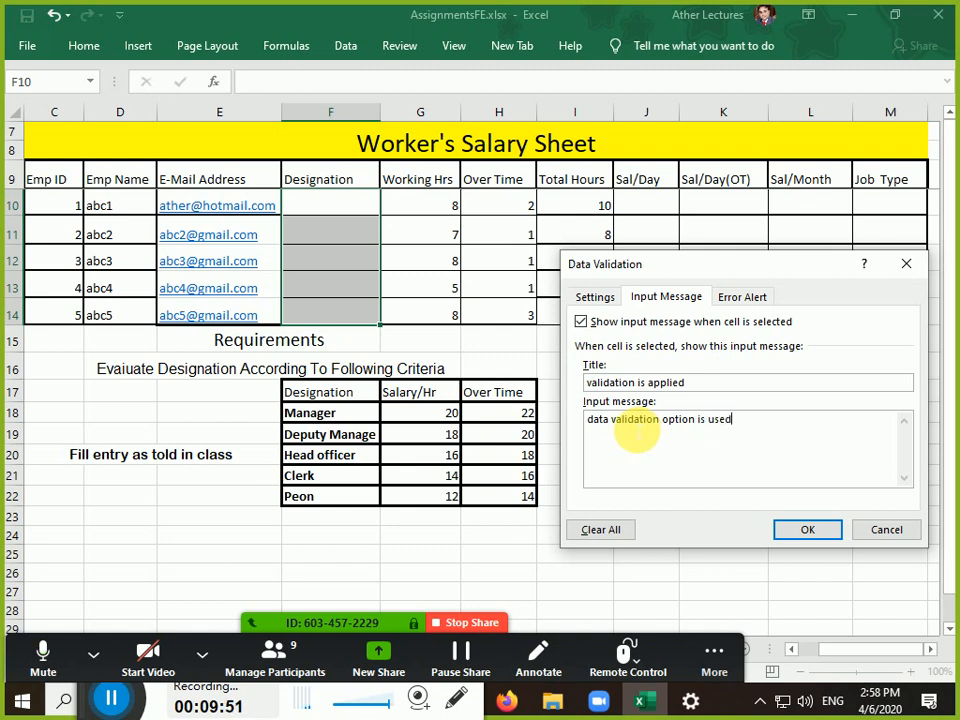
left_click_drag(700, 384, 568, 377)
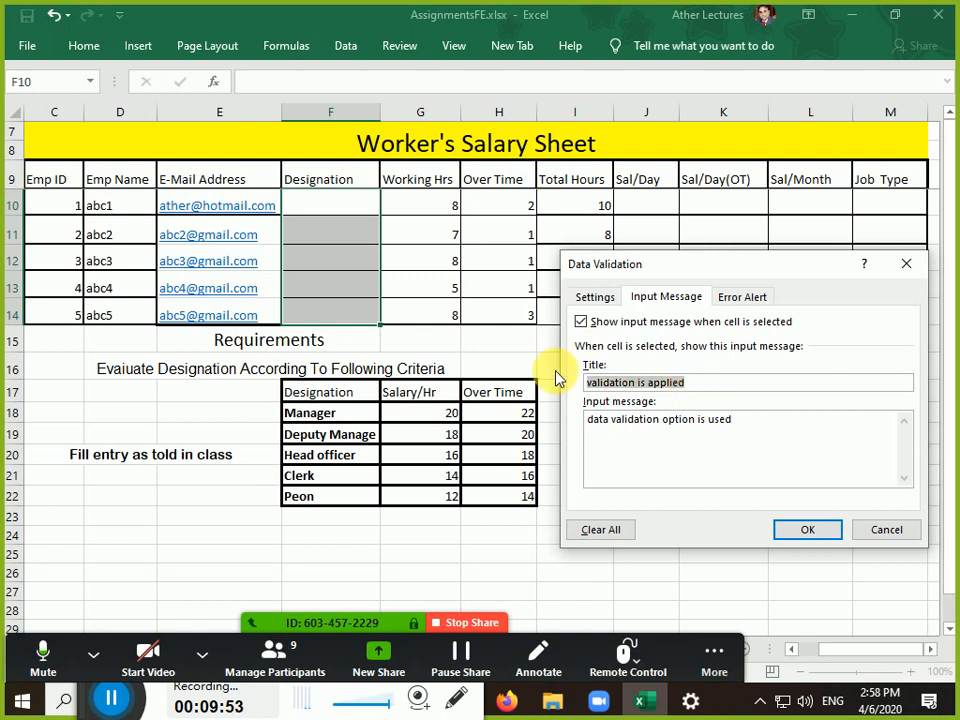
left_click_drag(739, 435, 528, 425)
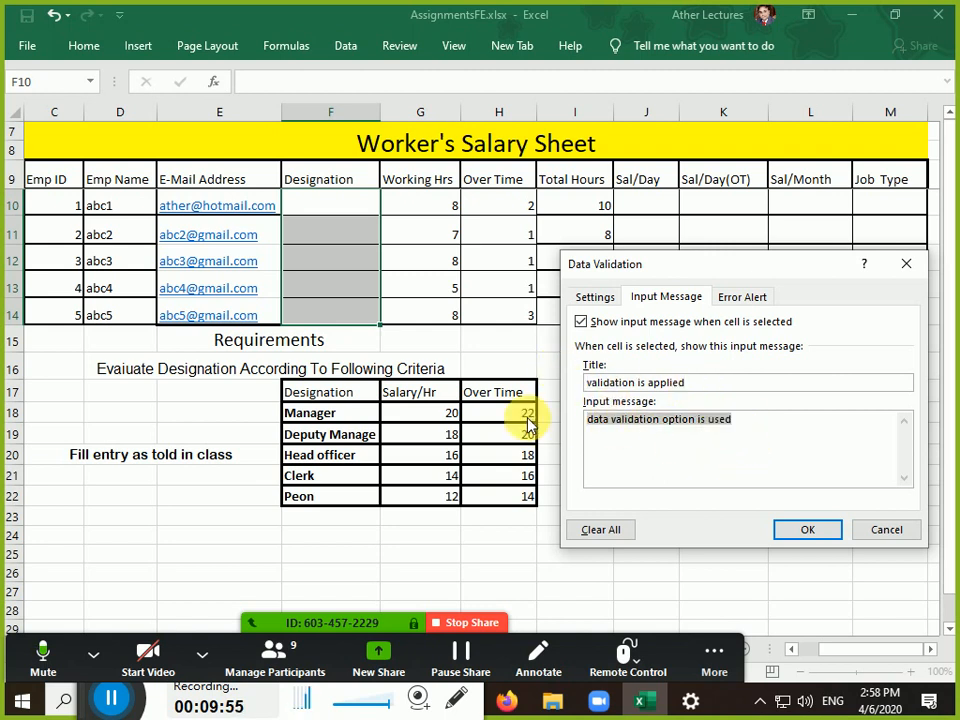
left_click(748, 304)
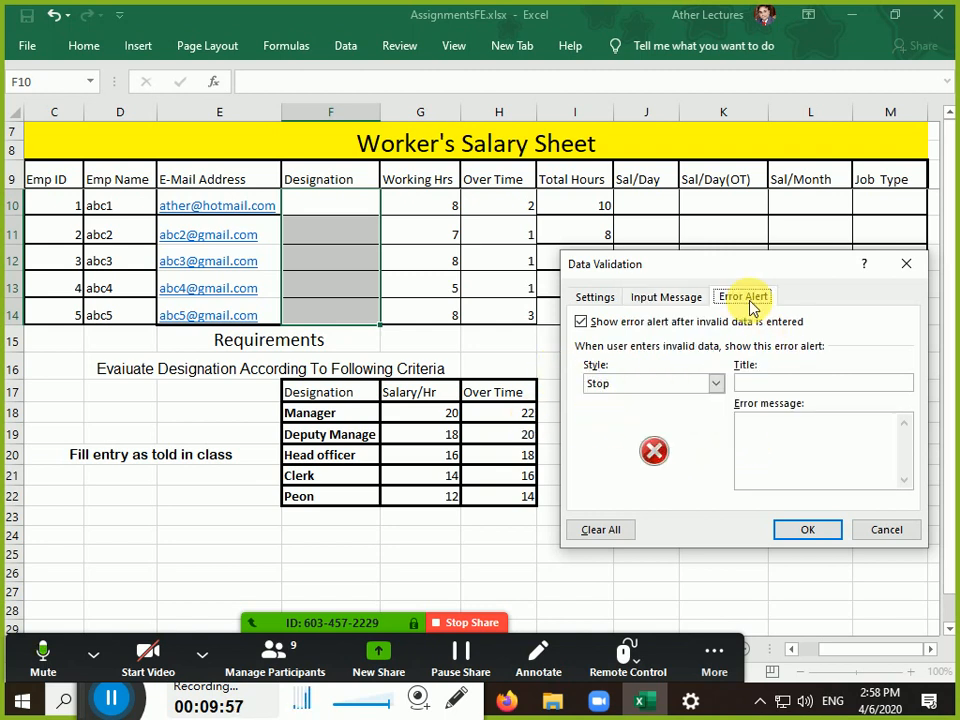
left_click_drag(744, 267, 732, 347)
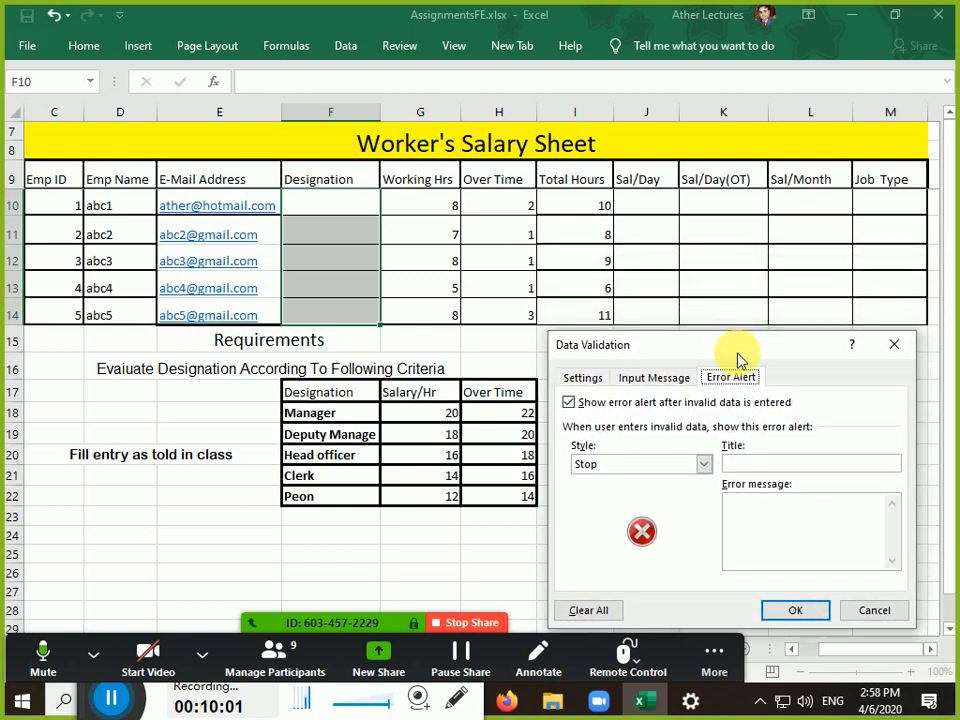
left_click(759, 464)
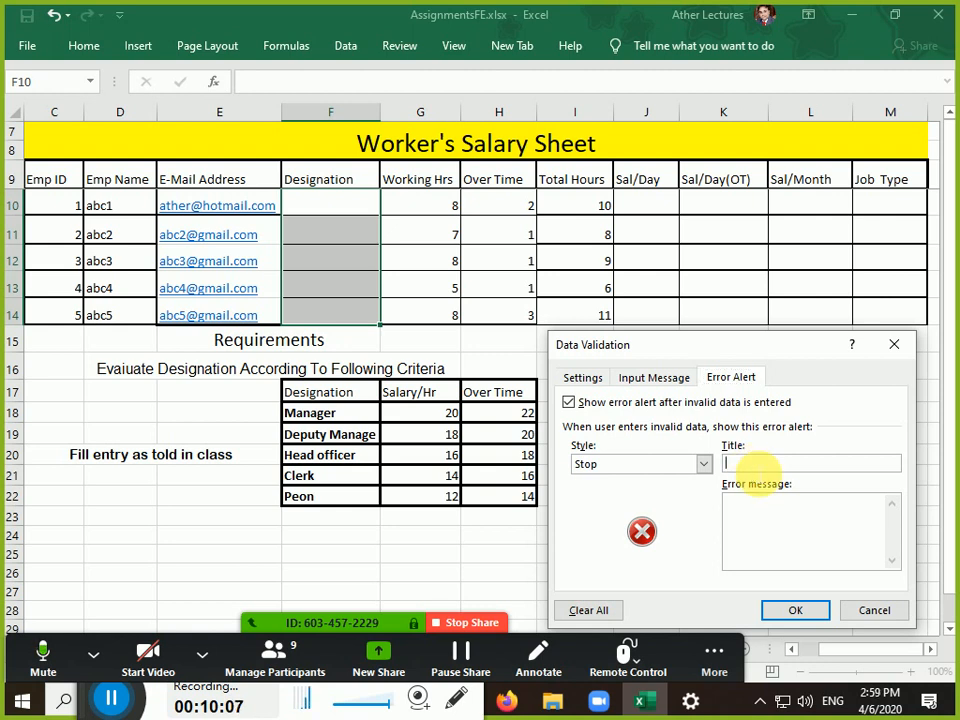
left_click(703, 466)
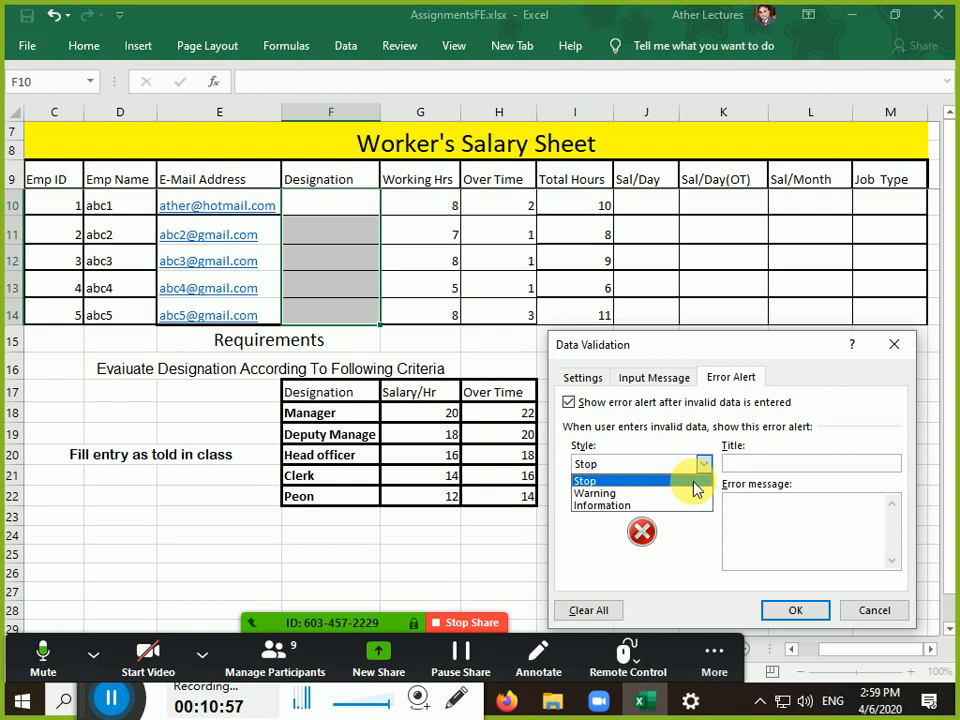
Keep the Stop alert style, title it 'Invalid Designation', and start the error message text
left_click(695, 483)
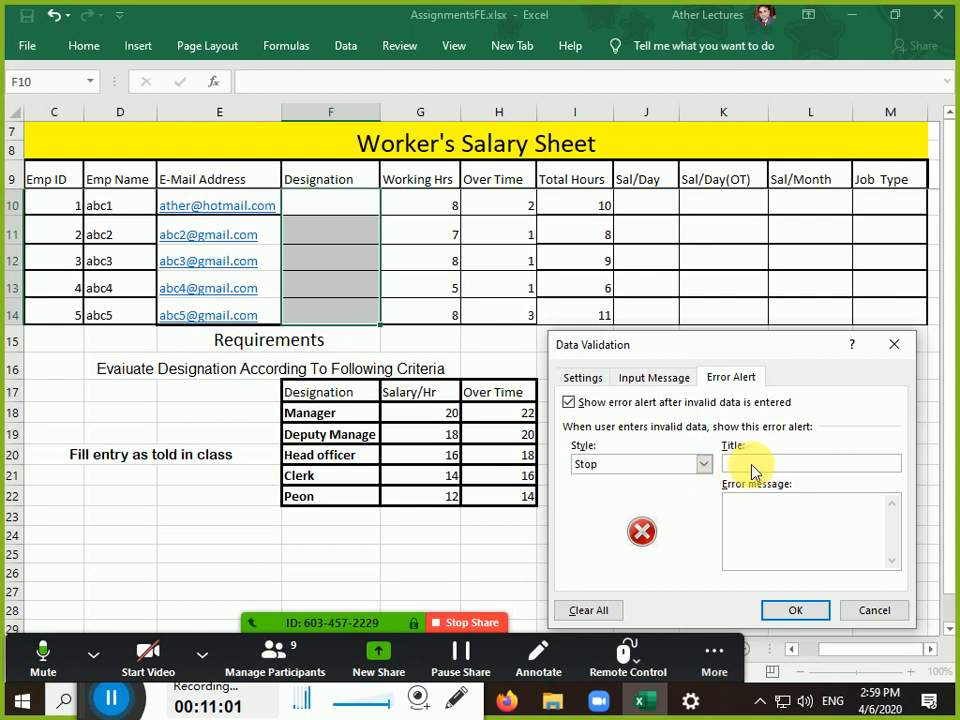
left_click(758, 464)
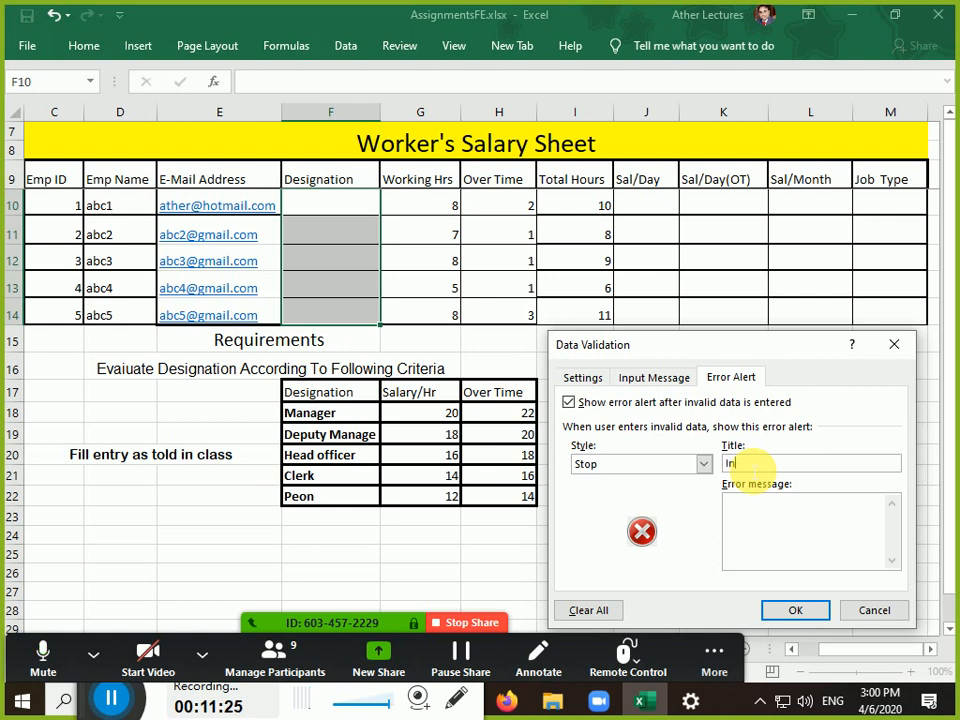
type("valid Designat")
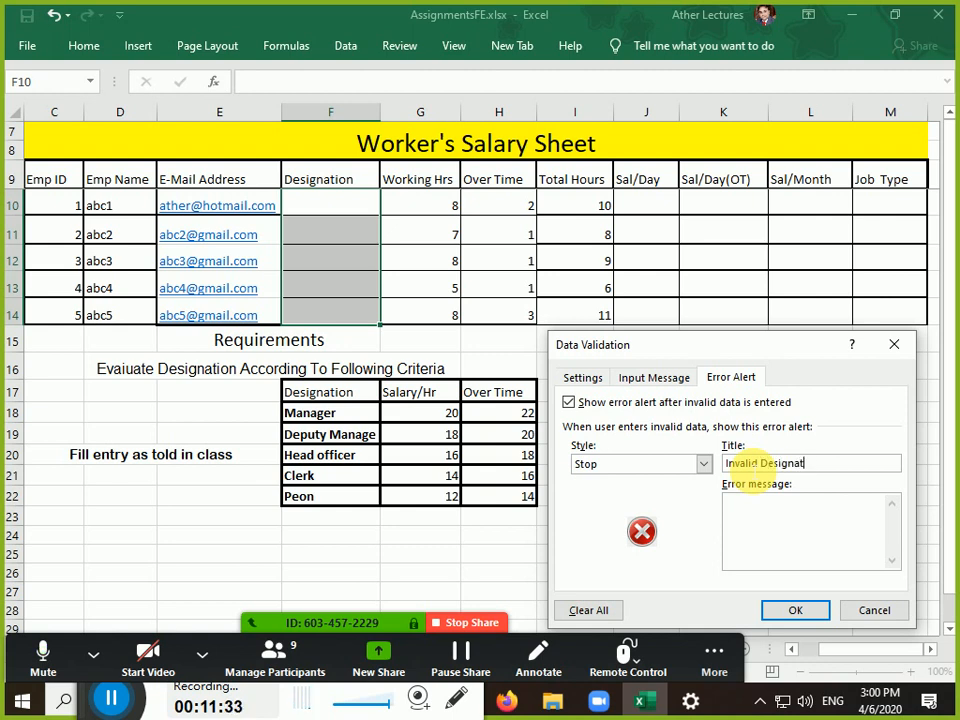
type("ion")
left_click(760, 508)
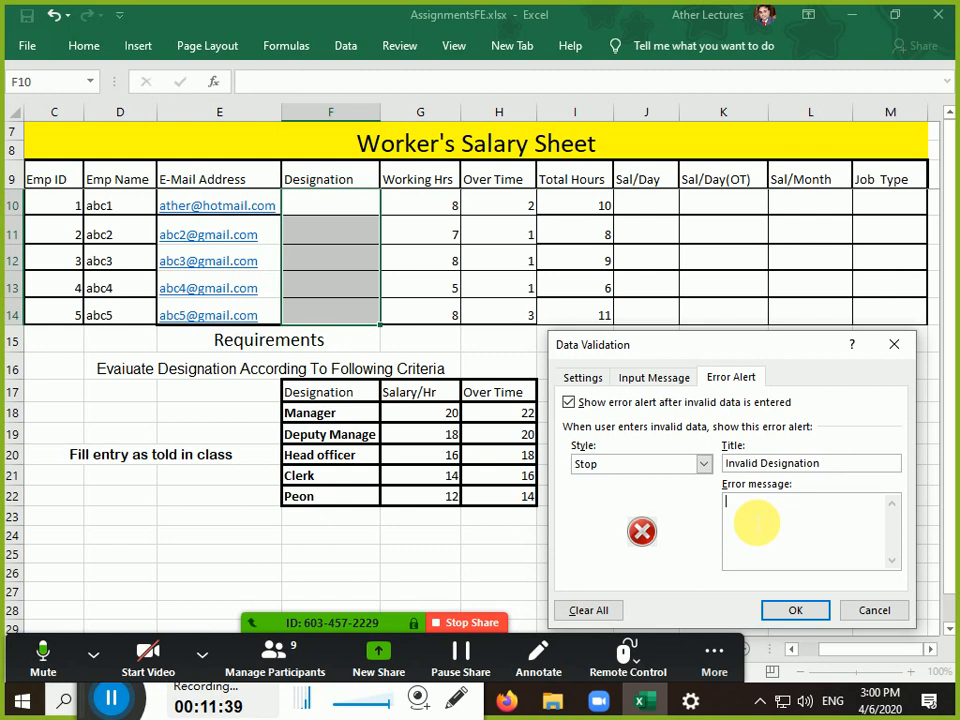
type("Plzzz e")
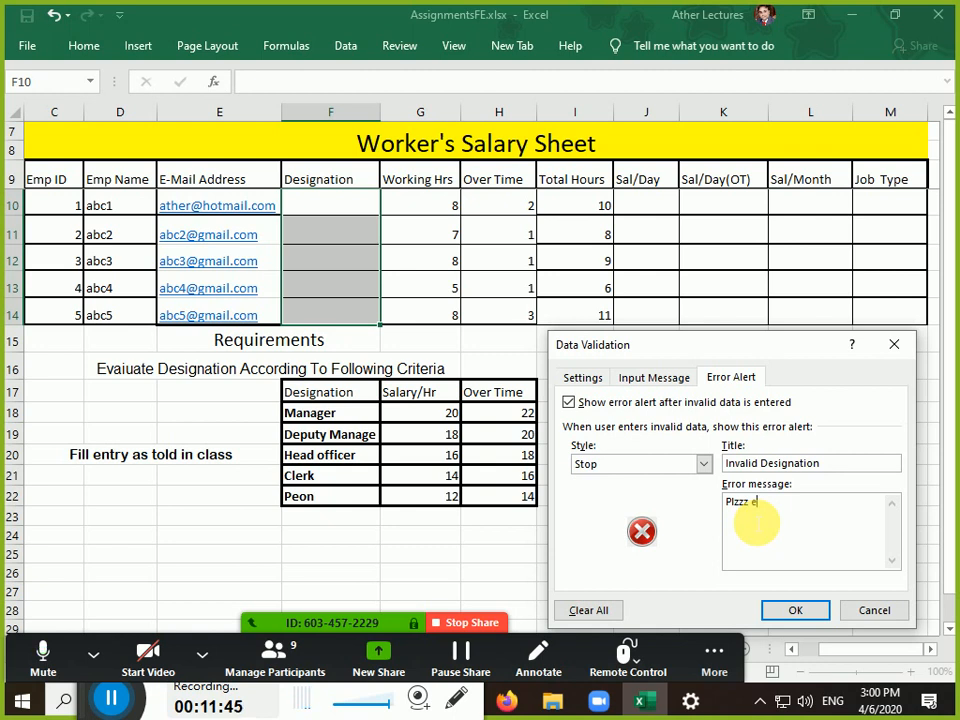
type("nd")
type("er v")
type("al")
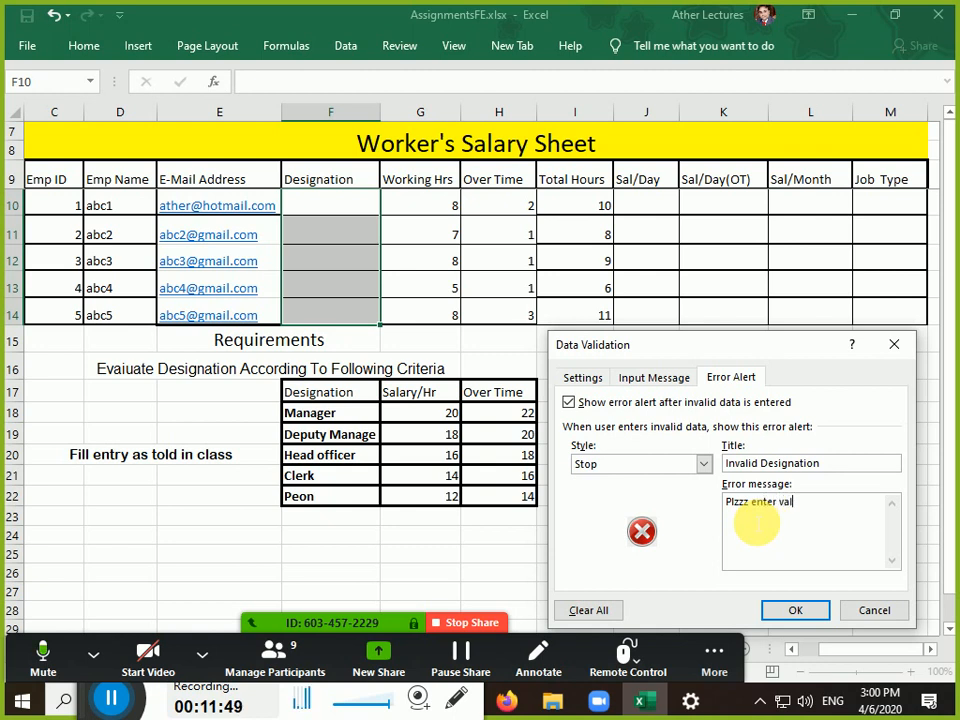
type("id de")
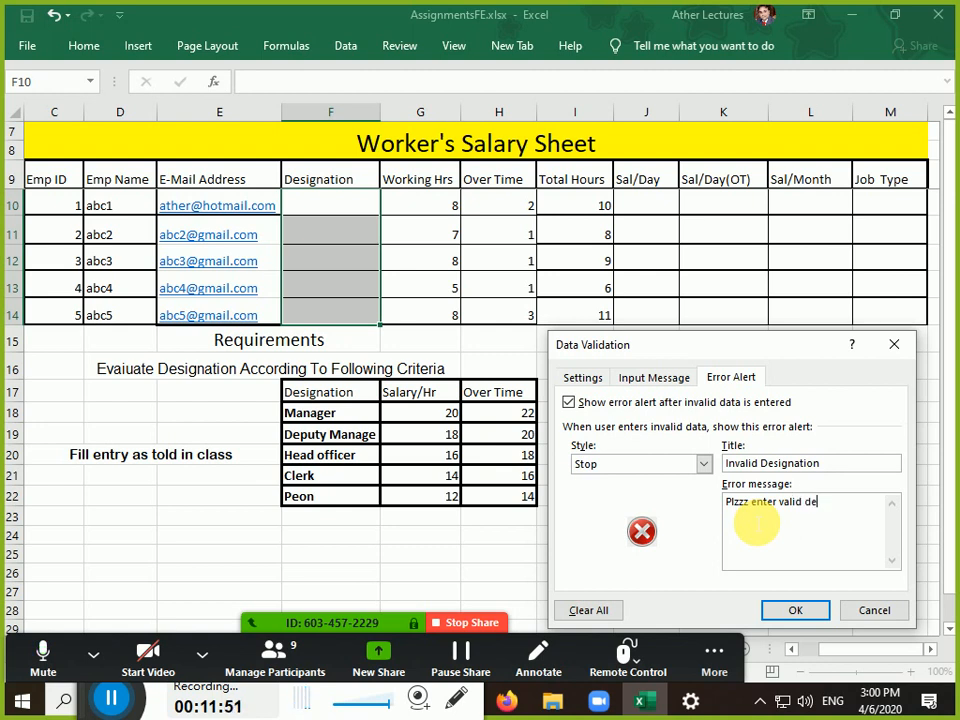
type("signation for ")
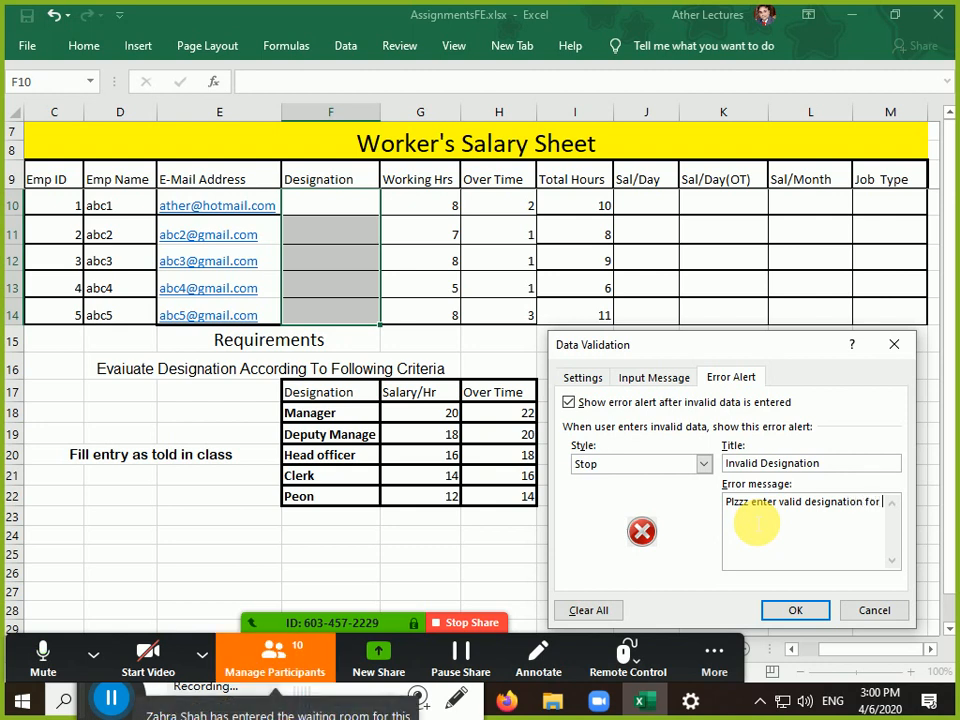
type("employee")
Admit the waiting attendee in Zoom, toggle mute, and hide the participants panel
left_click(272, 655)
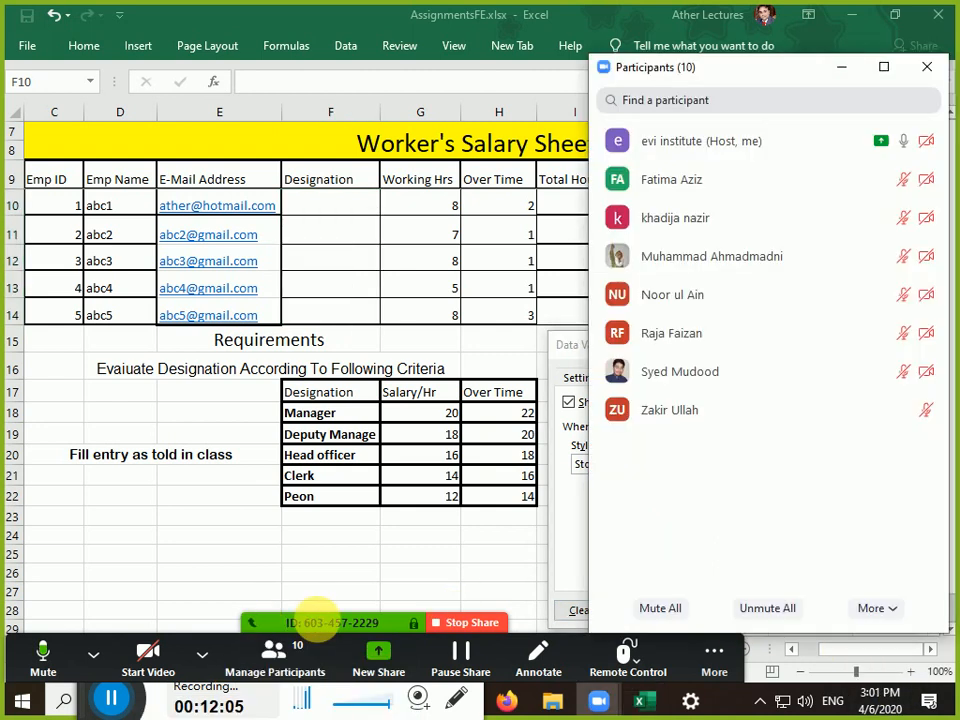
mouse_move(848, 147)
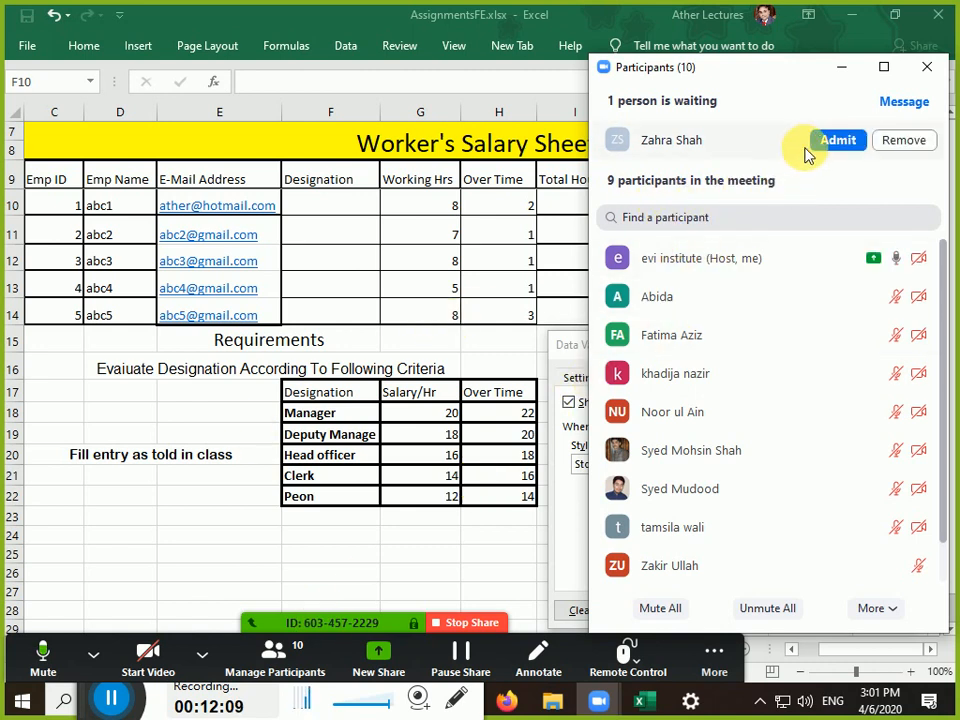
left_click(838, 141)
left_click(834, 145)
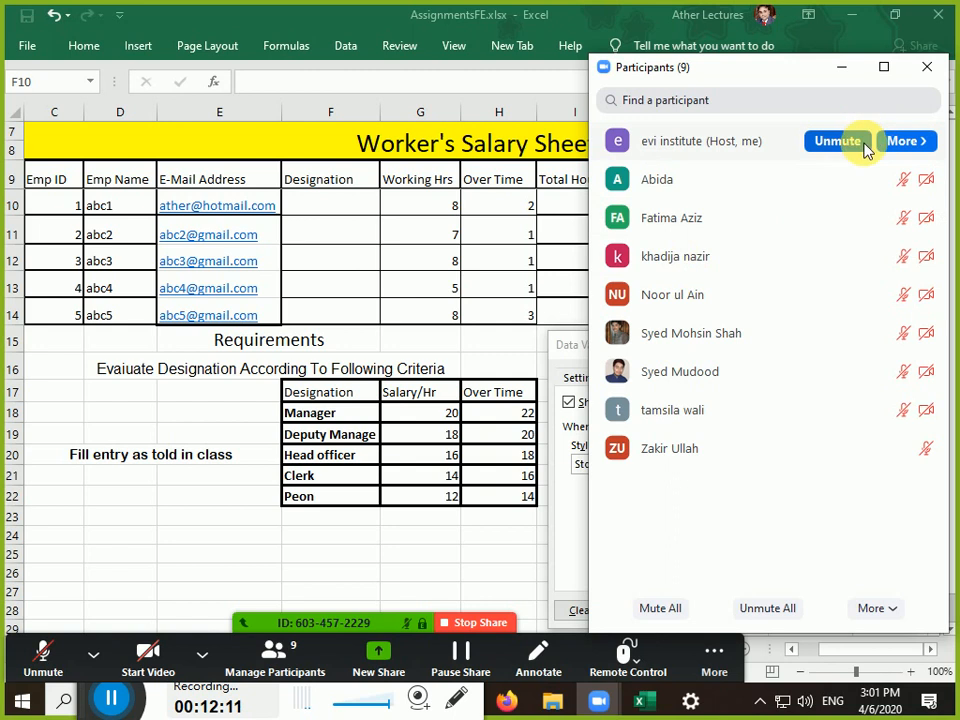
left_click(864, 146)
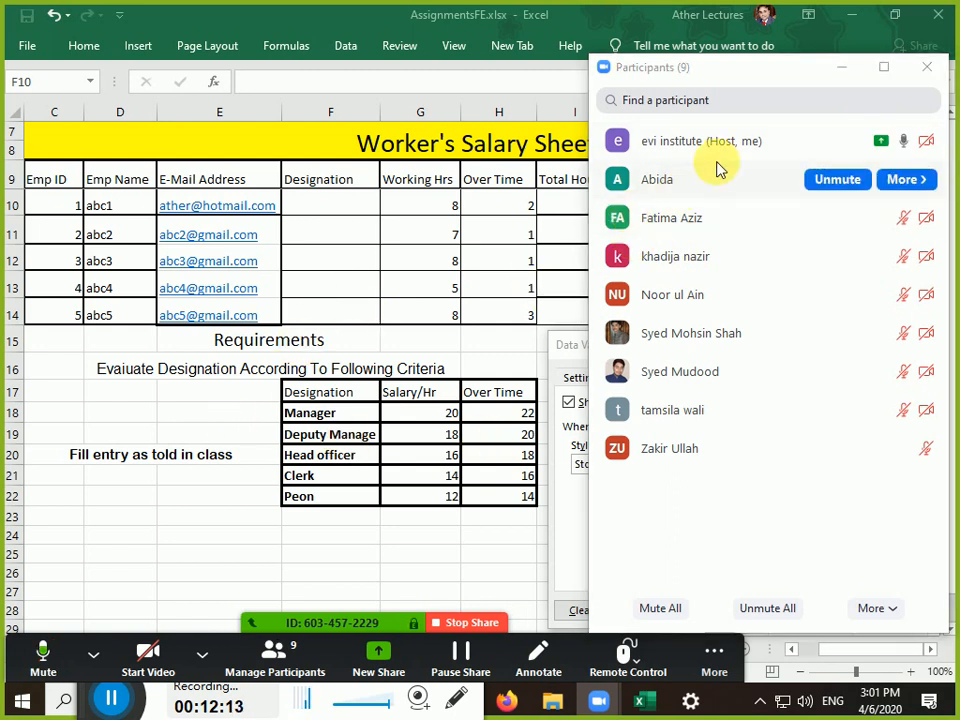
left_click(842, 67)
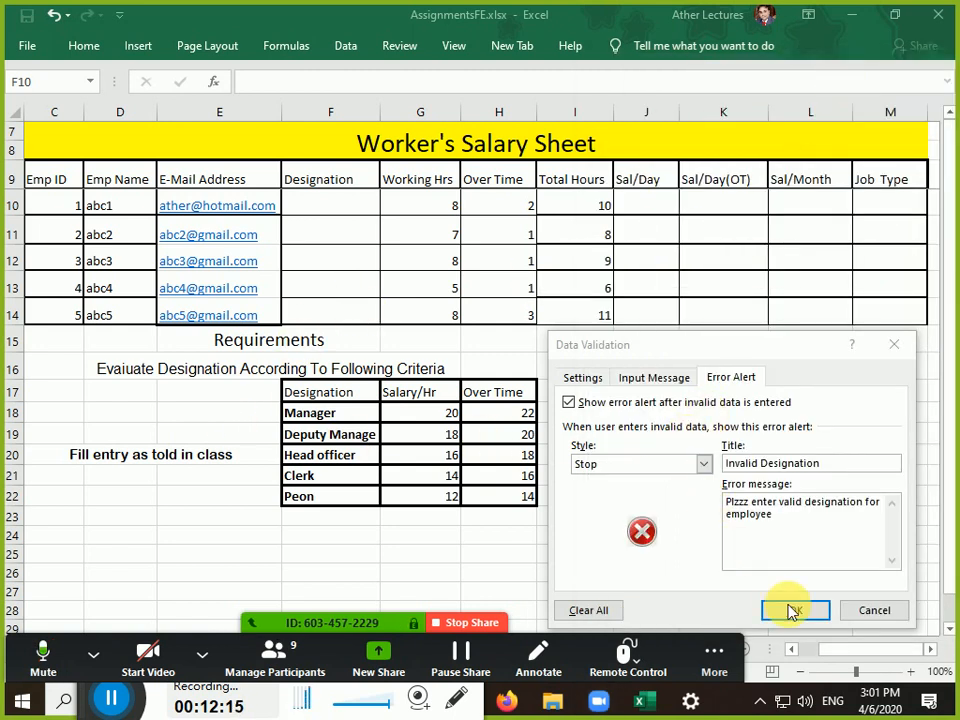
Apply the Designation validation, then review its Input Message settings without changes
left_click(792, 611)
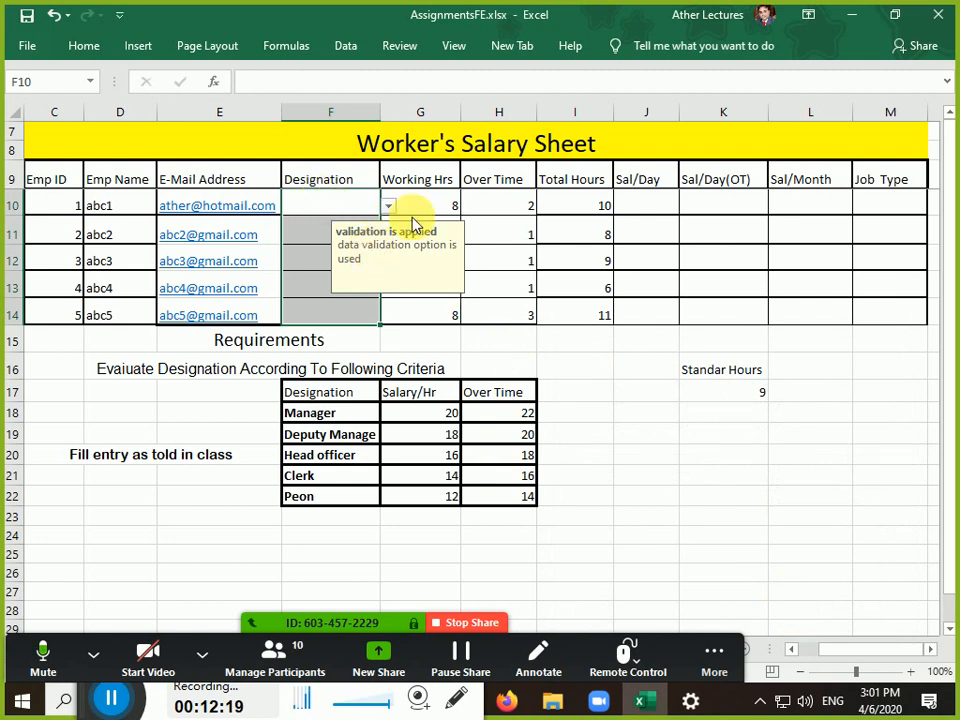
left_click(345, 45)
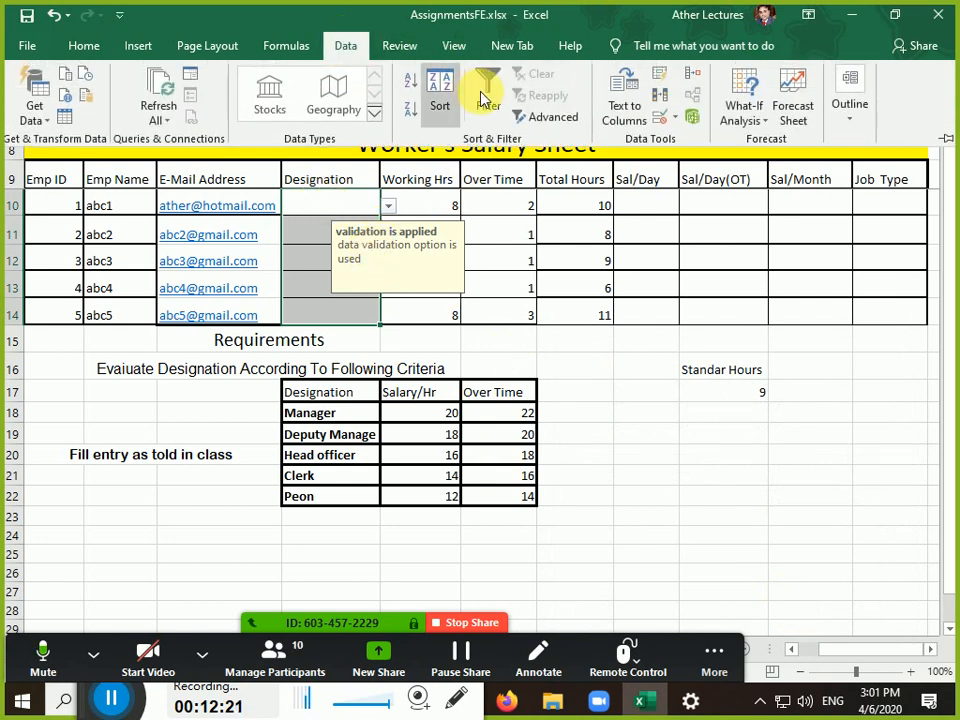
left_click(659, 119)
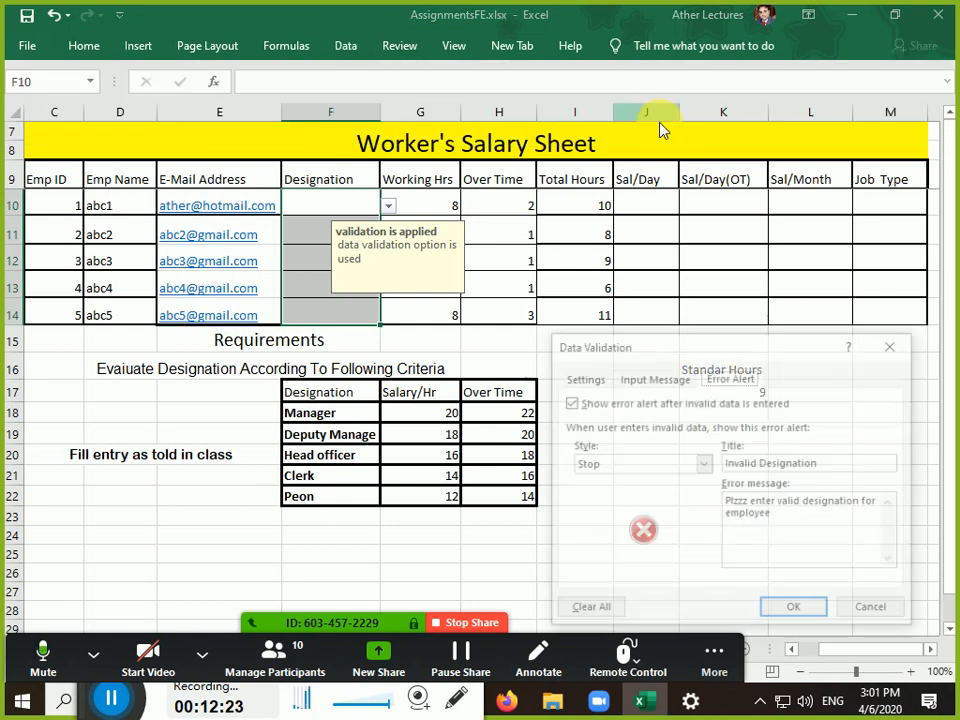
left_click(682, 380)
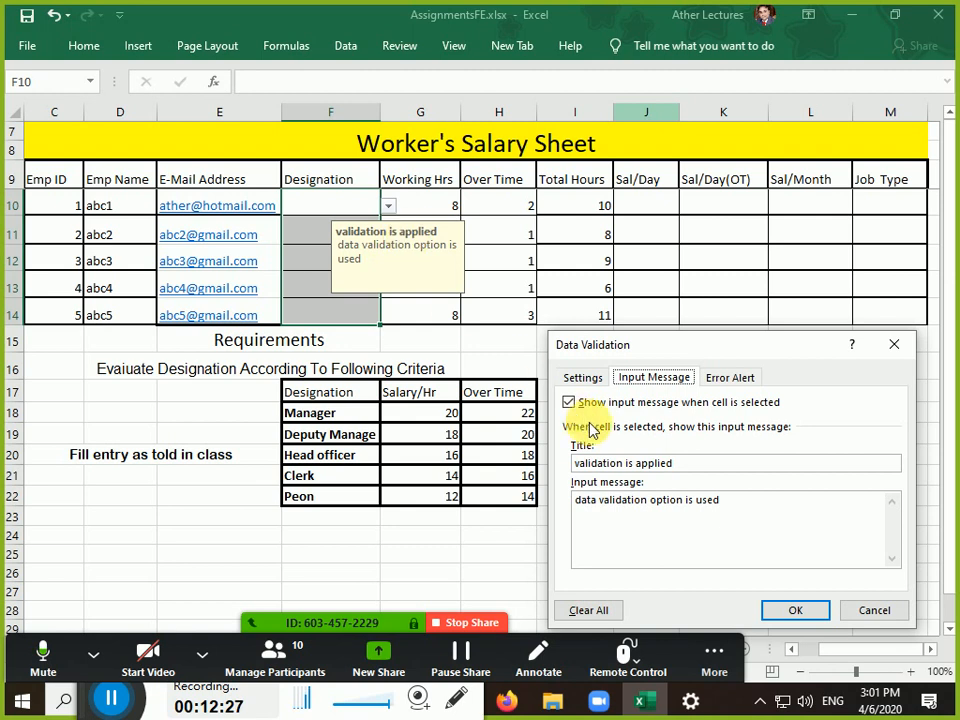
left_click(880, 612)
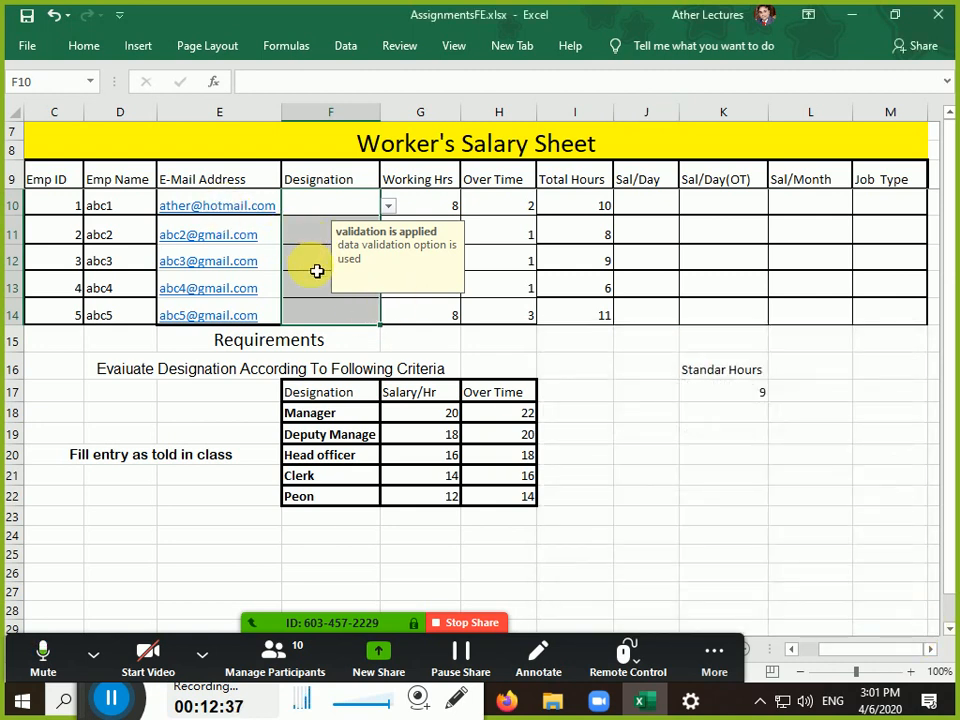
Check the Designation cells' prompts and select F10:F14
left_click(328, 262)
left_click(302, 366)
left_click(330, 262)
left_click(337, 315)
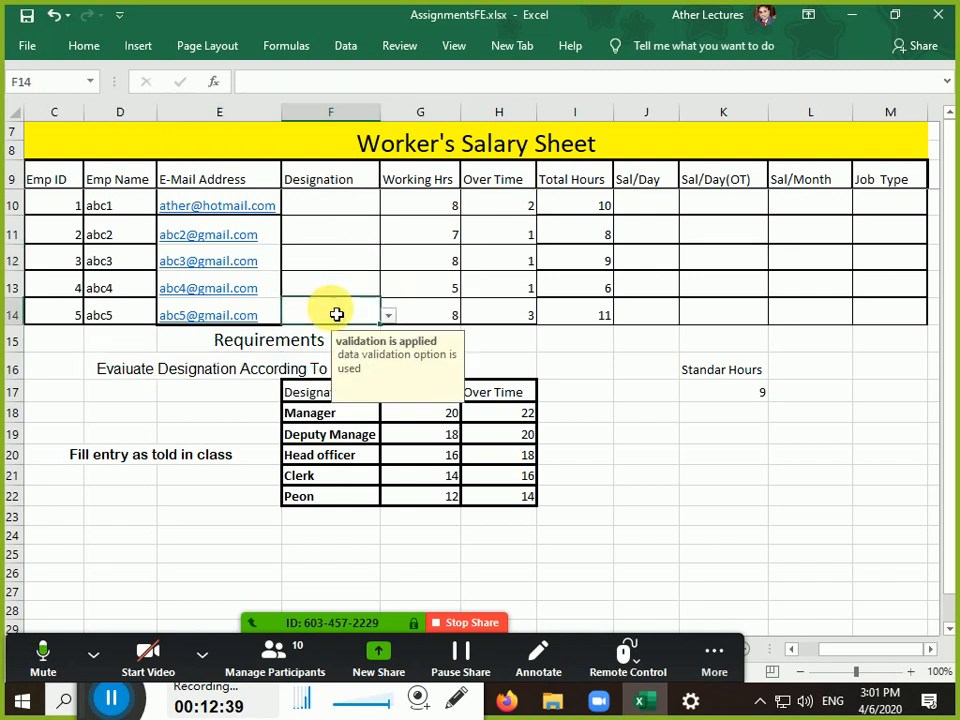
left_click(335, 286)
left_click(335, 234)
left_click(337, 208)
left_click_drag(337, 207, 336, 311)
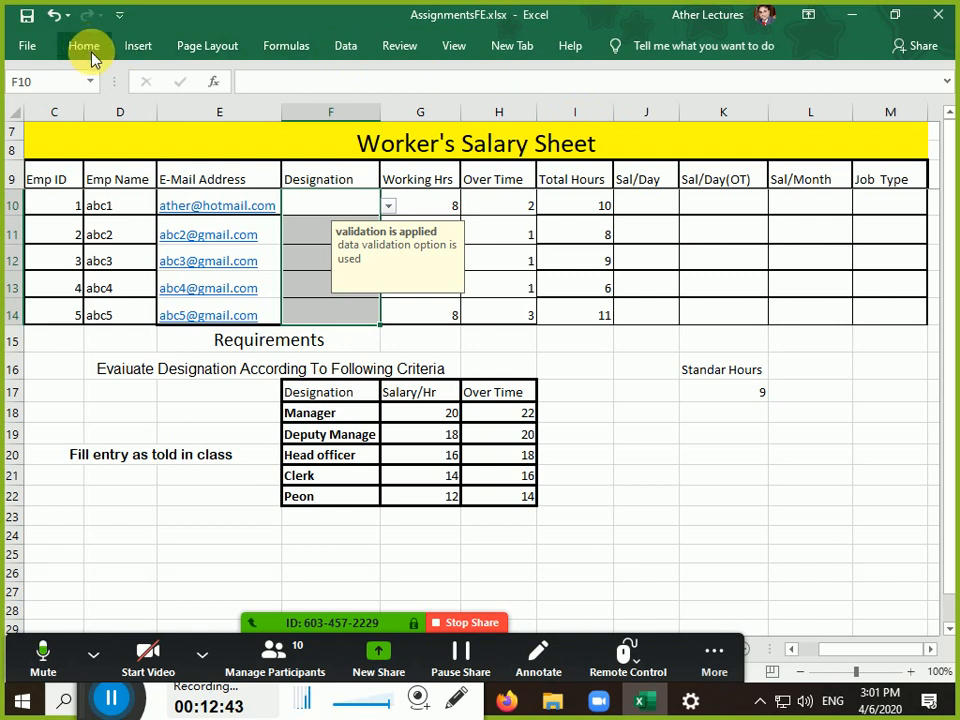
Turn off the input message for F10:F14 so no prompt appears on selection
left_click(344, 50)
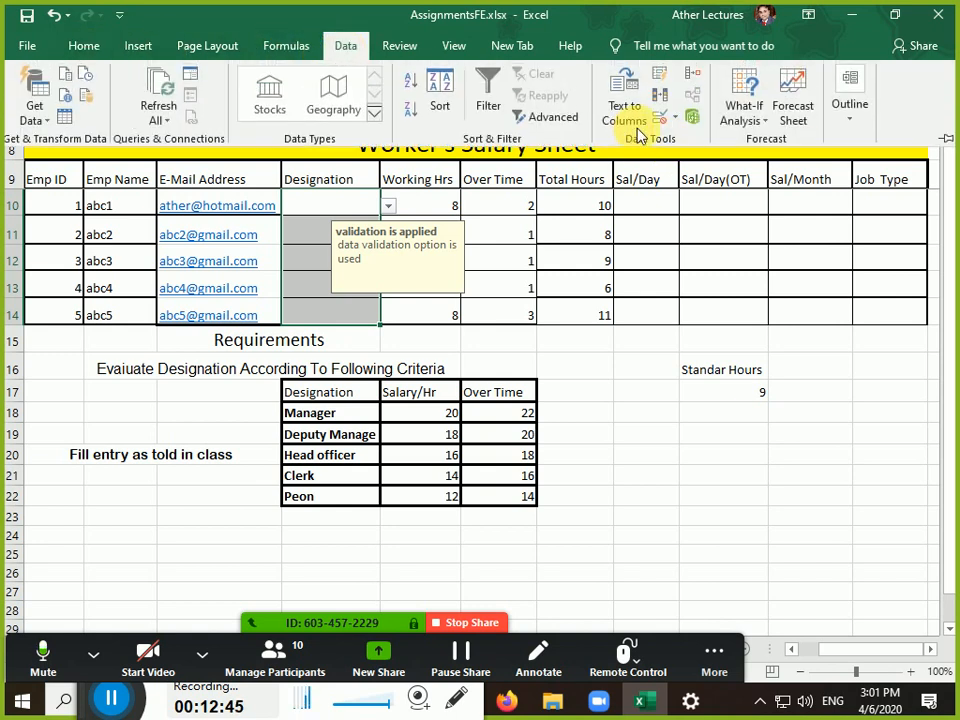
left_click(665, 118)
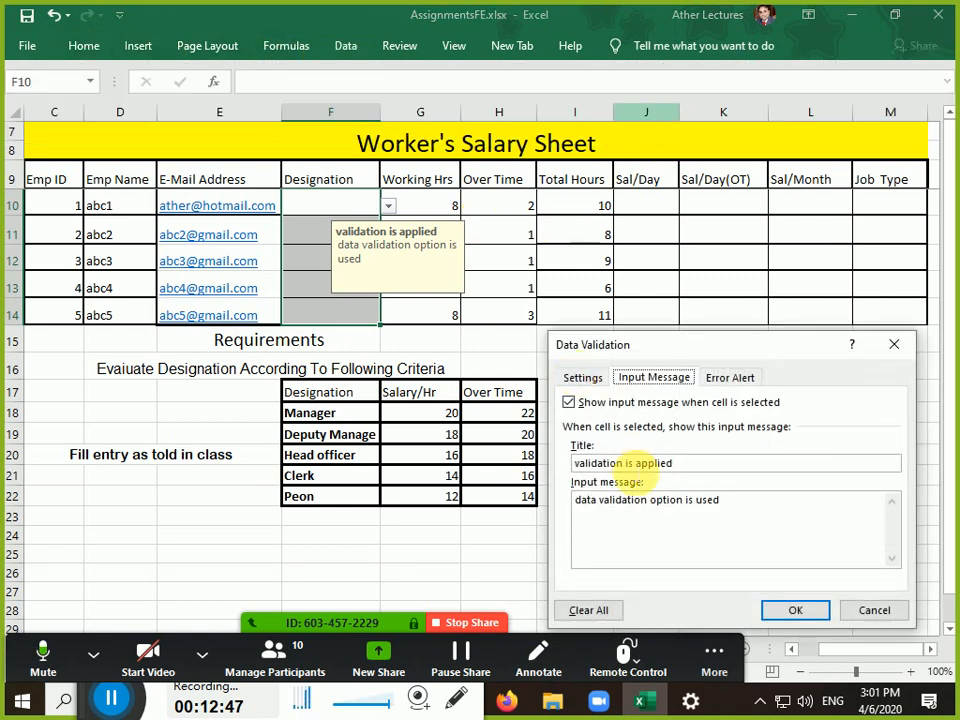
left_click(569, 402)
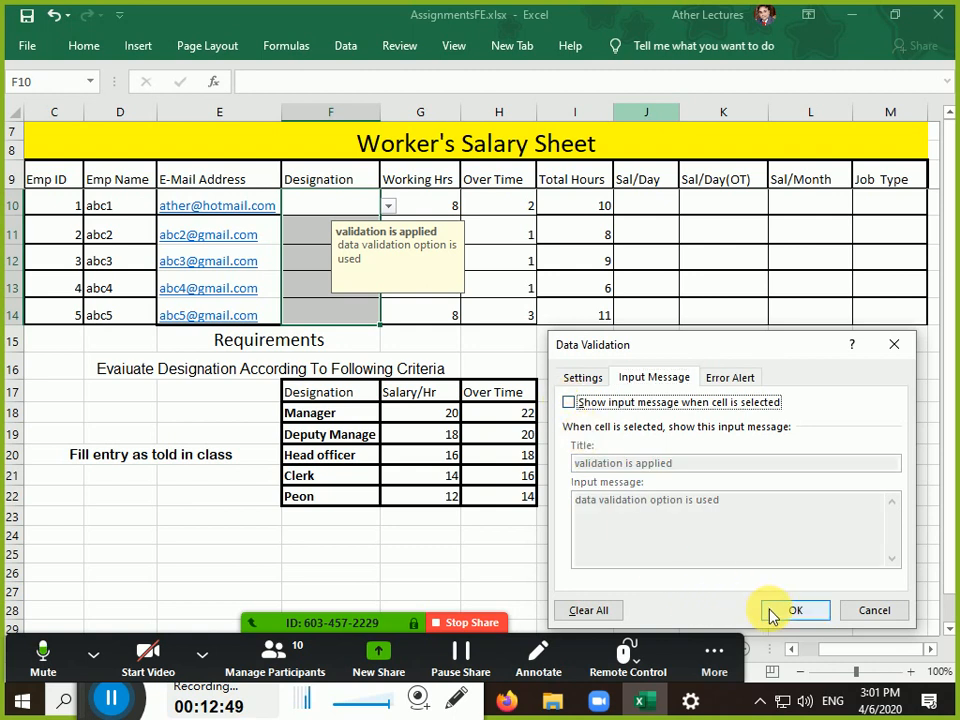
left_click(791, 610)
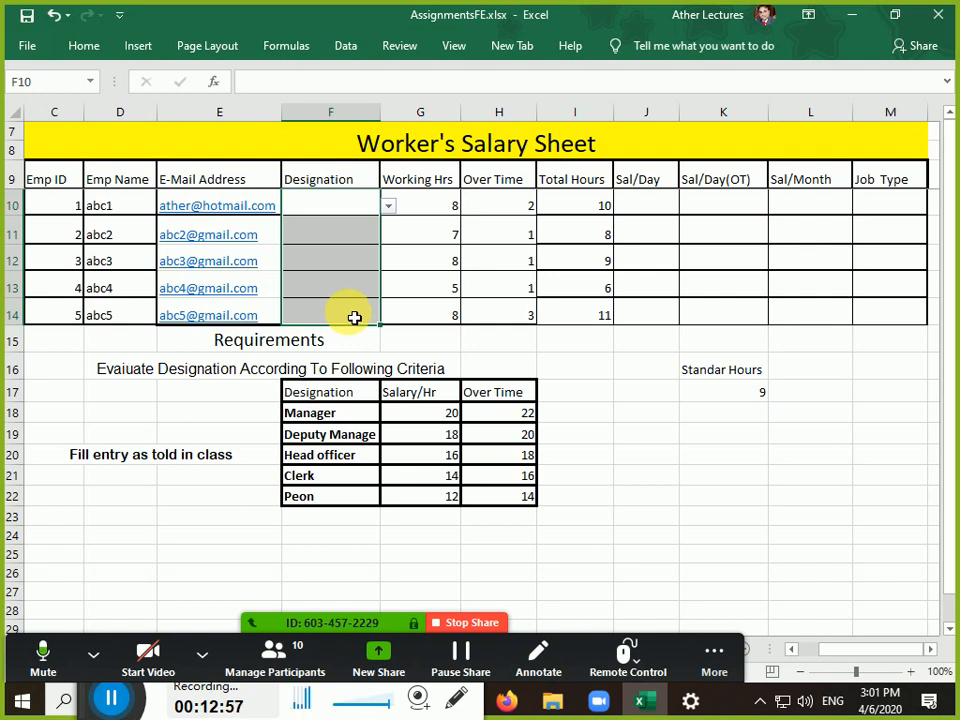
left_click(350, 50)
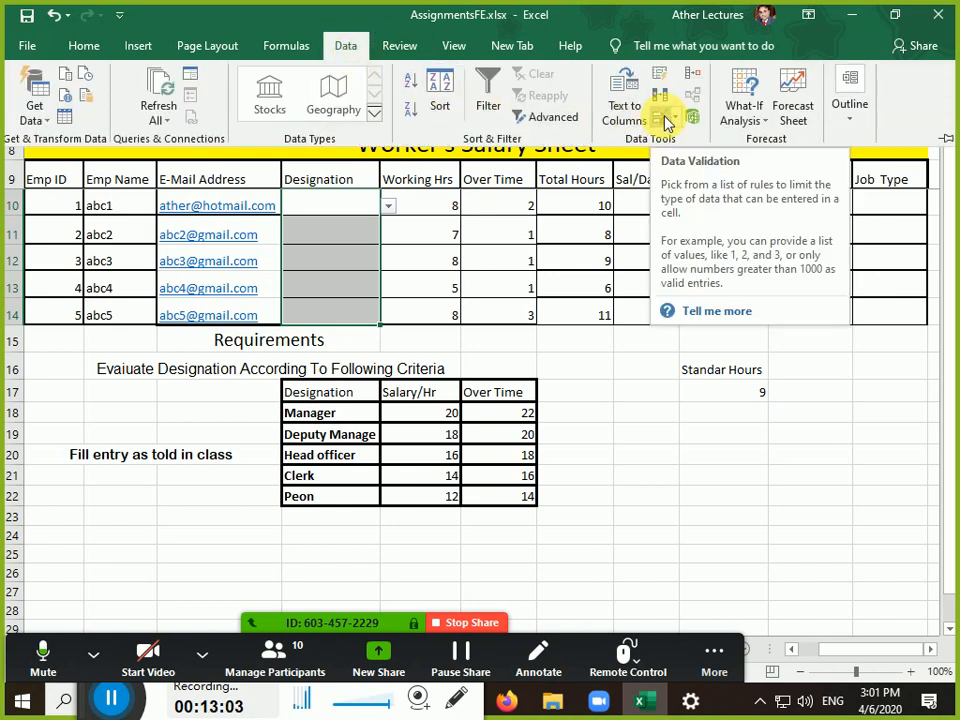
left_click(332, 207)
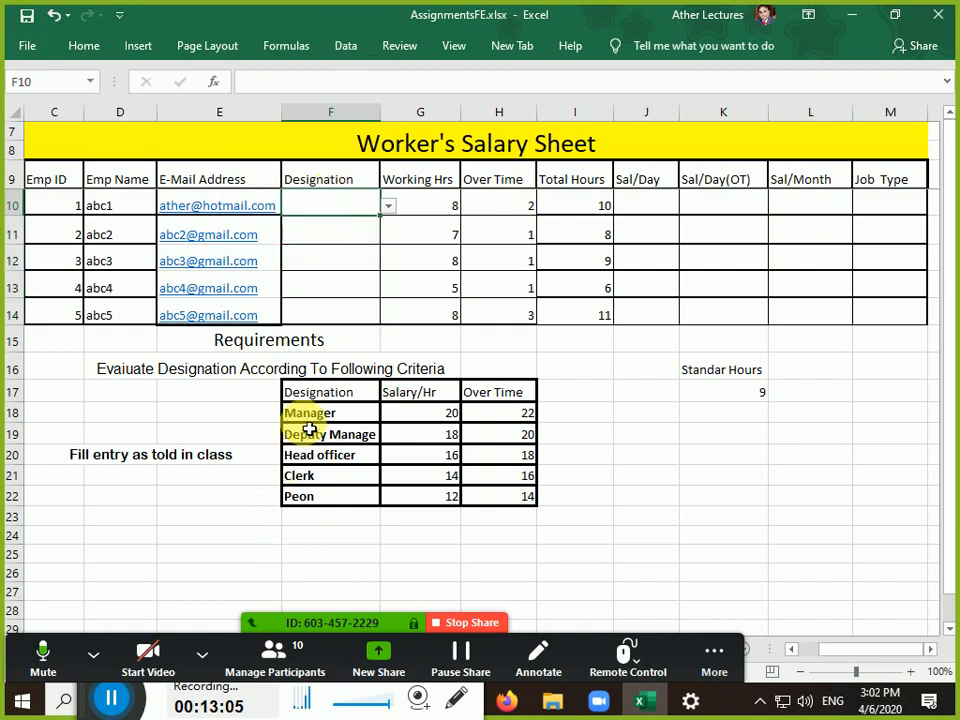
Pick Manager for F10 and Deputy Manage for F11 from the dropdown lists
left_click_drag(310, 418, 311, 519)
left_click(332, 216)
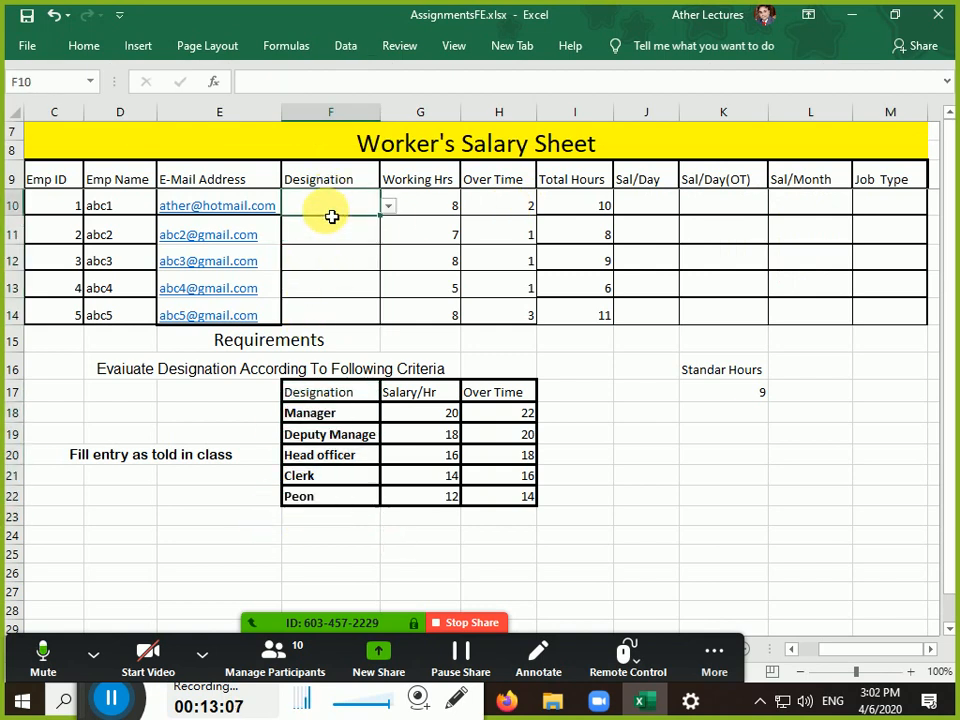
left_click(390, 208)
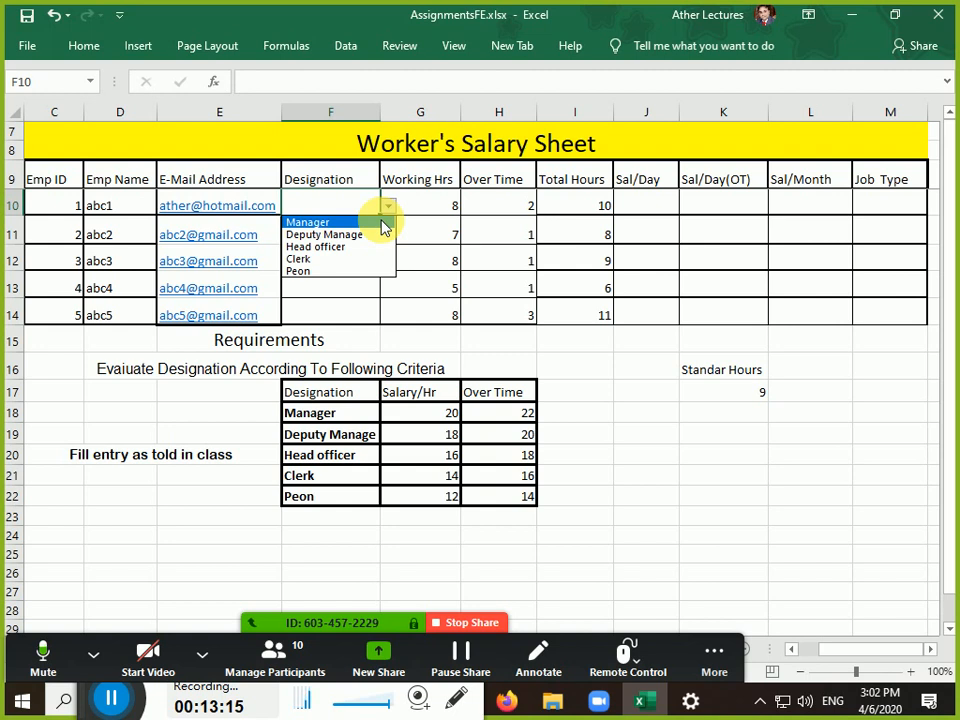
left_click(380, 222)
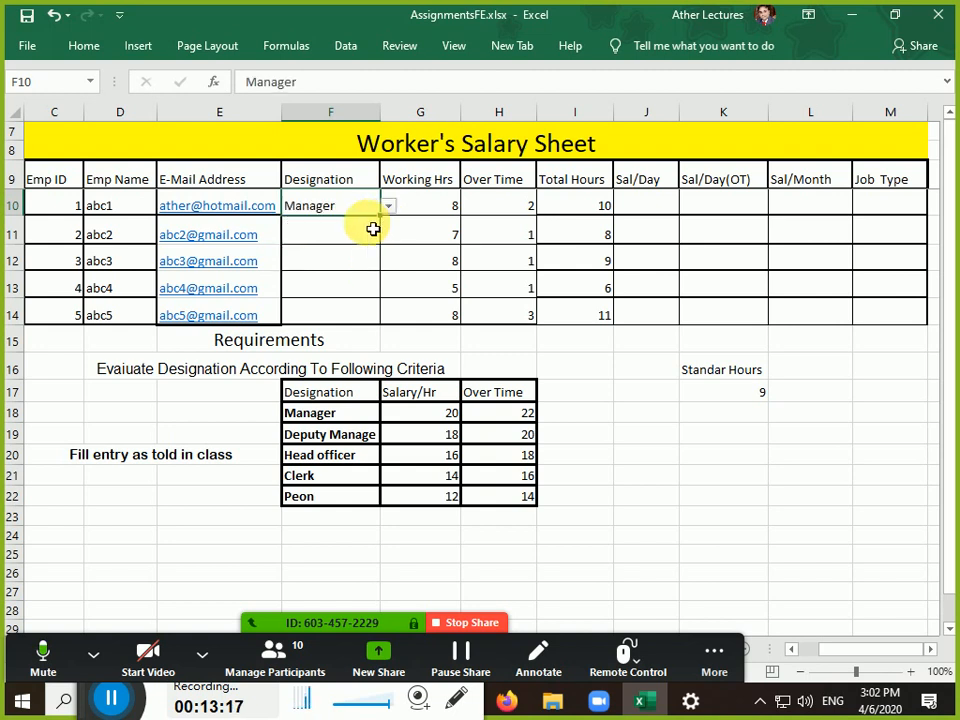
left_click(373, 230)
left_click(388, 234)
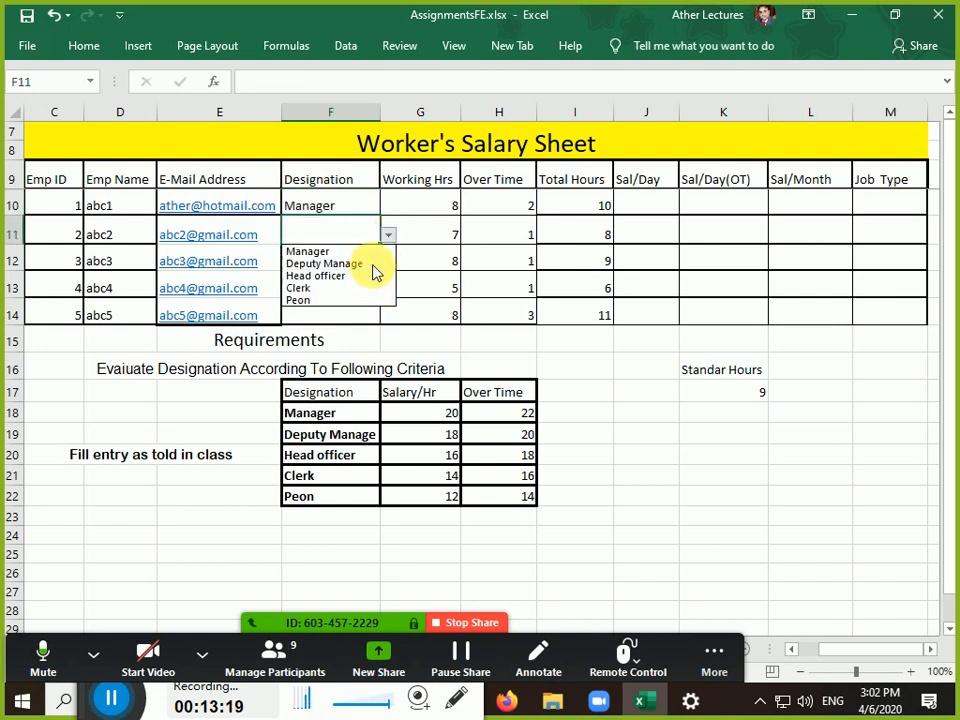
left_click(369, 263)
Pick Clerk for F12 and F13 and Head officer for F14 from the dropdowns
left_click(381, 264)
left_click(388, 261)
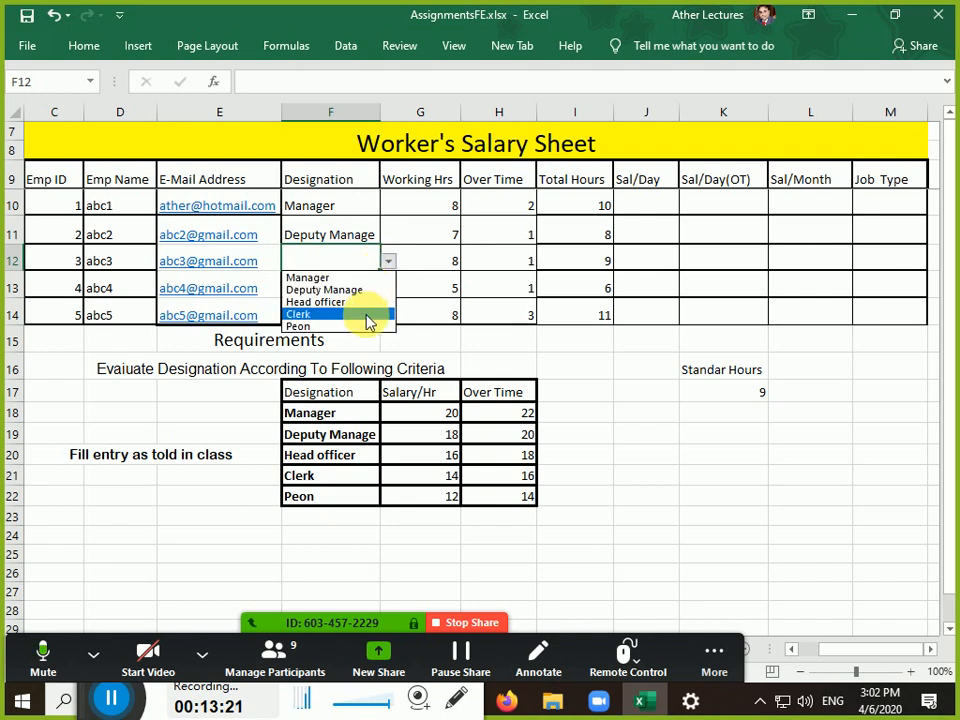
left_click(370, 320)
left_click(370, 320)
left_click(369, 293)
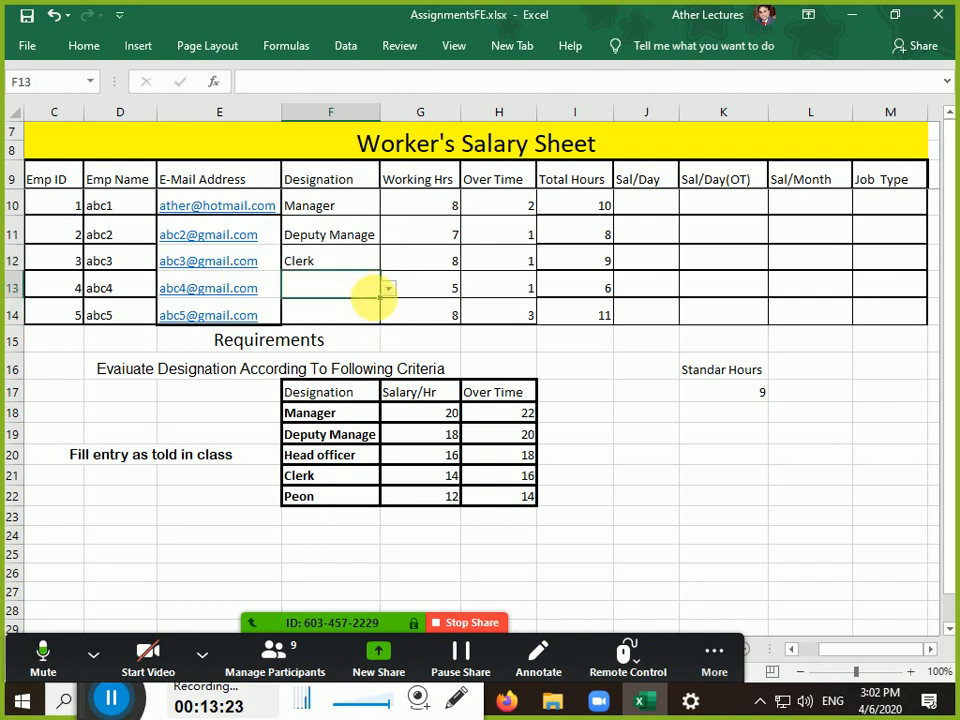
left_click(389, 289)
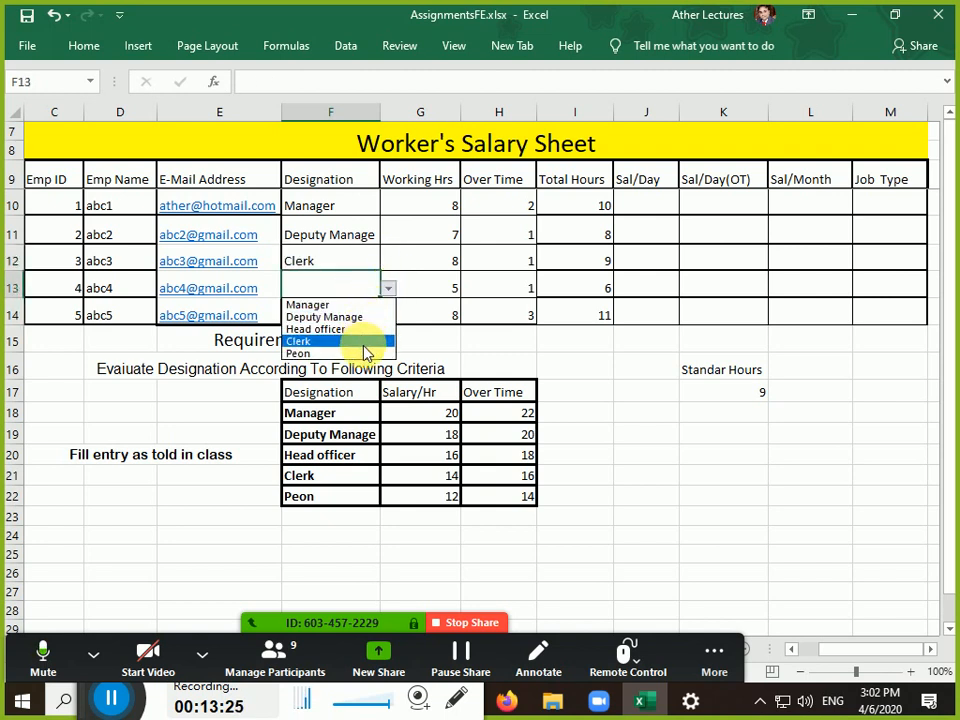
left_click(364, 343)
left_click(378, 321)
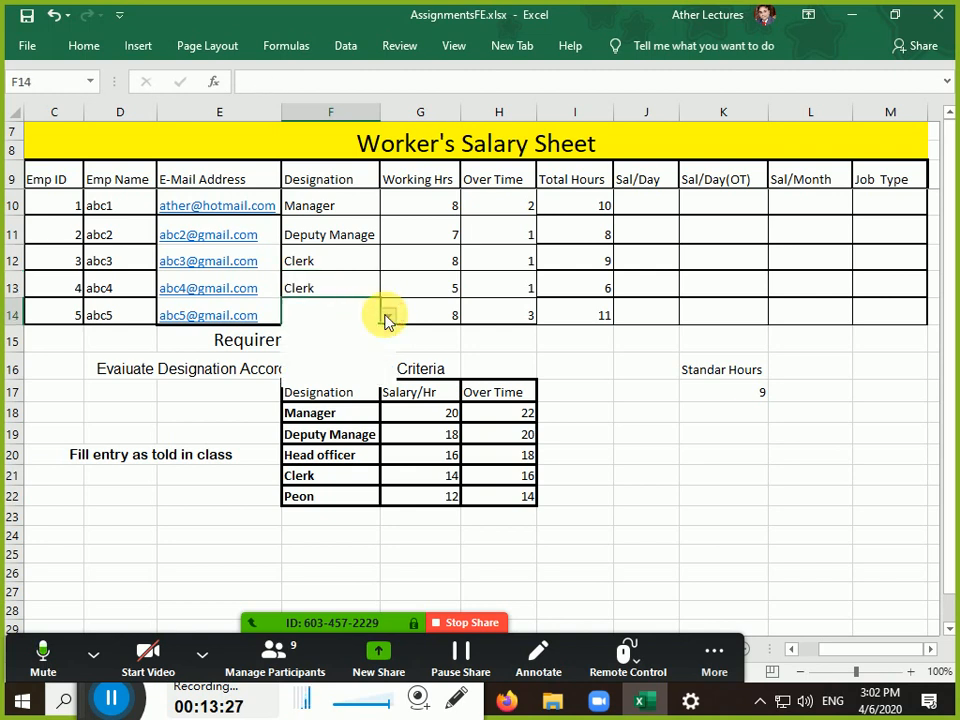
left_click(388, 316)
left_click(364, 357)
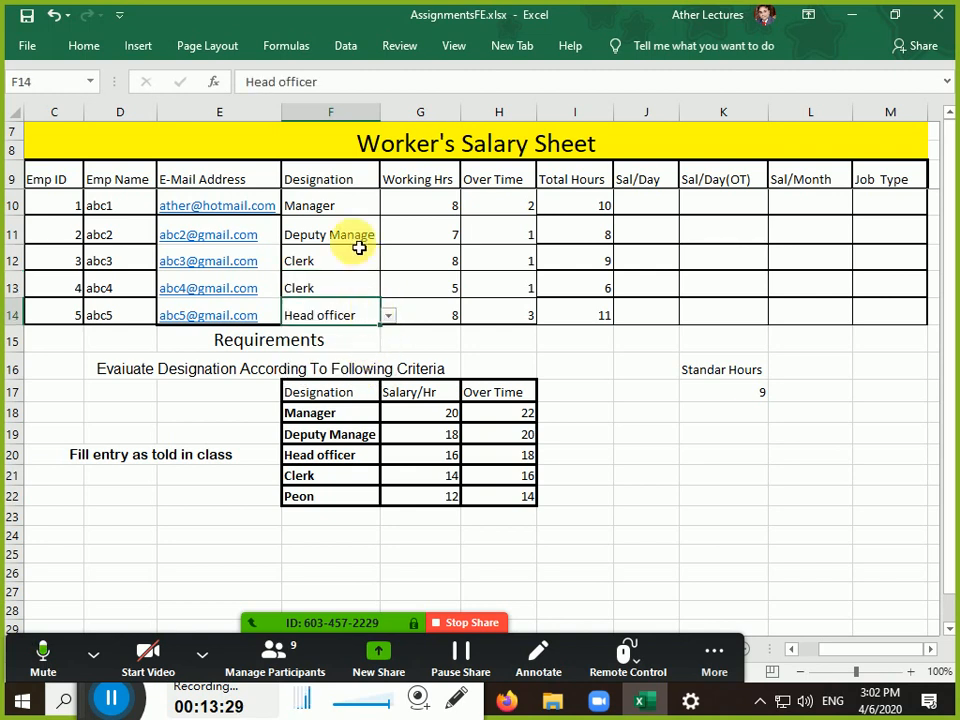
left_click(385, 235)
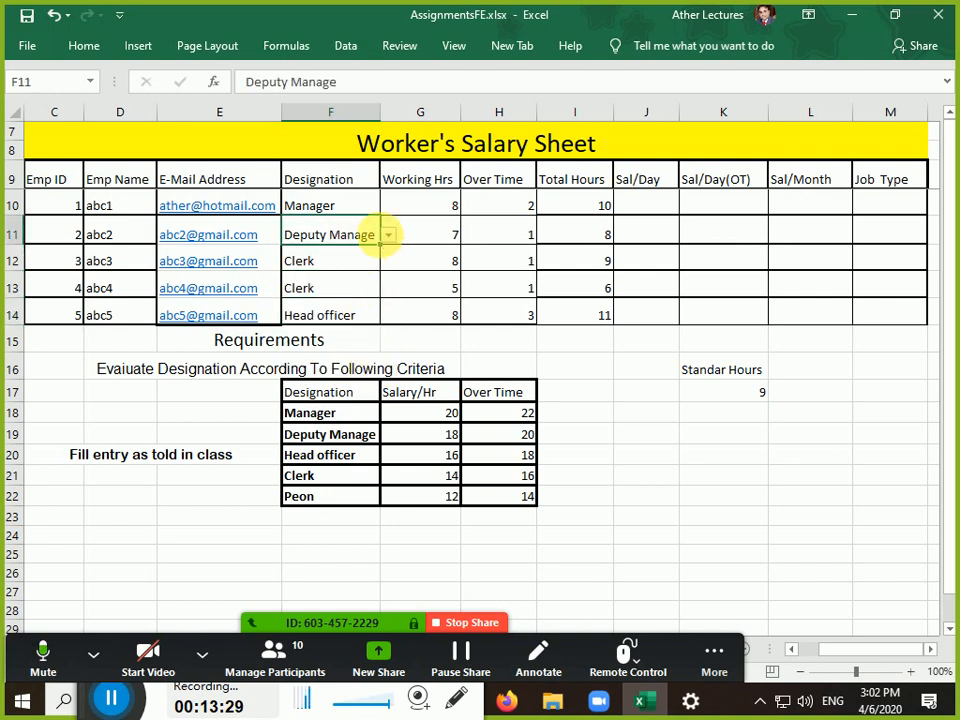
Test the validation by entering 'Managar' in F10 and cancel the alert, keeping Manager
double_click(332, 210)
key("Left")
key("BackSpace")
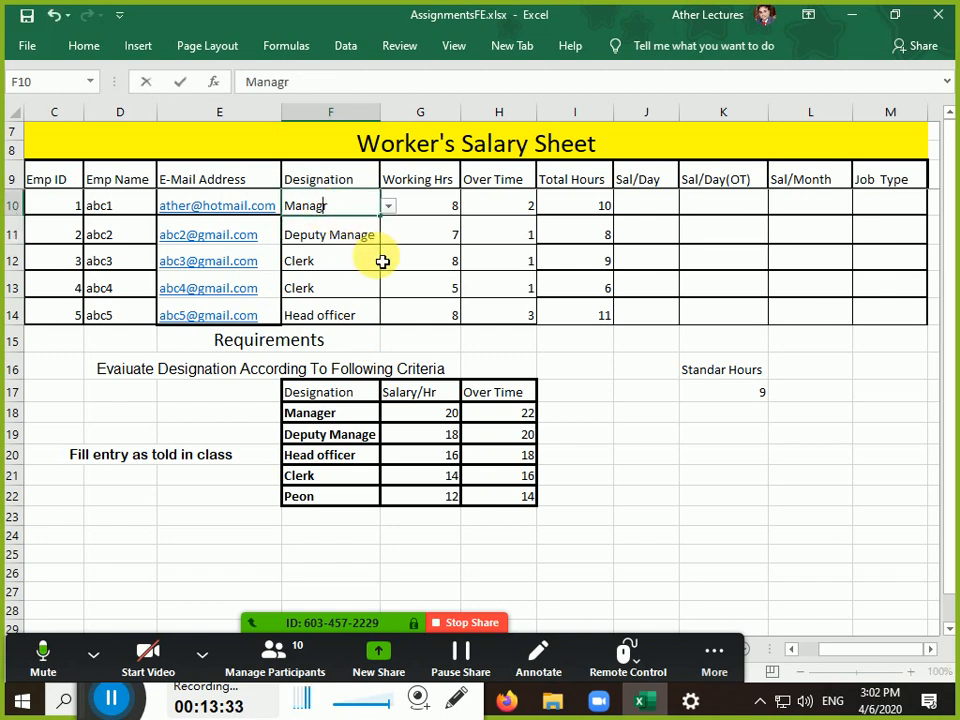
type("a")
key("Return")
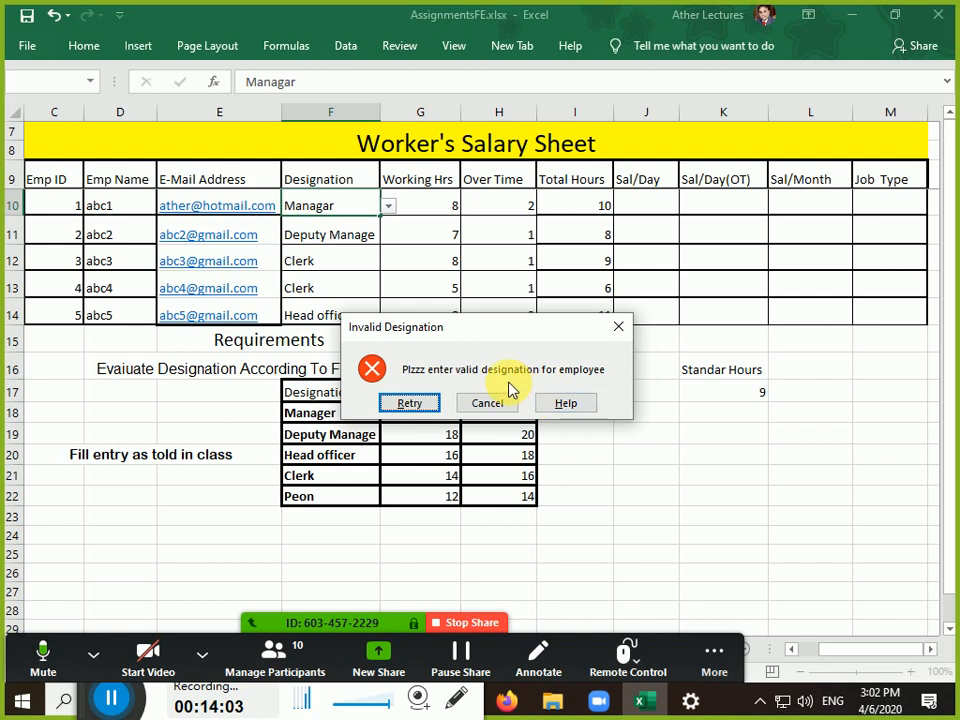
left_click(430, 405)
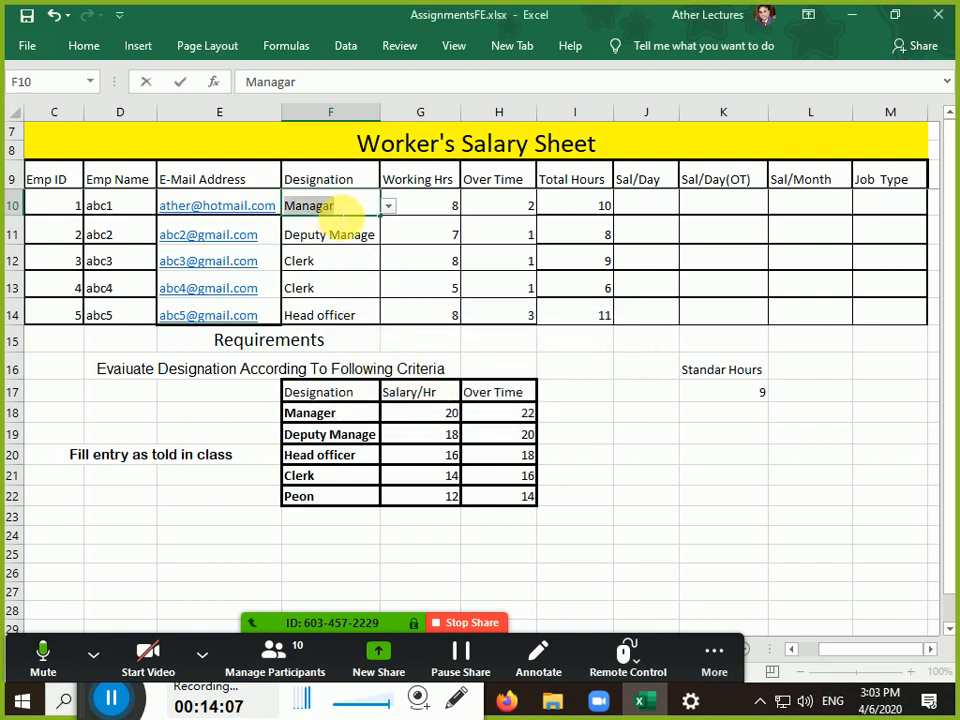
left_click(388, 207)
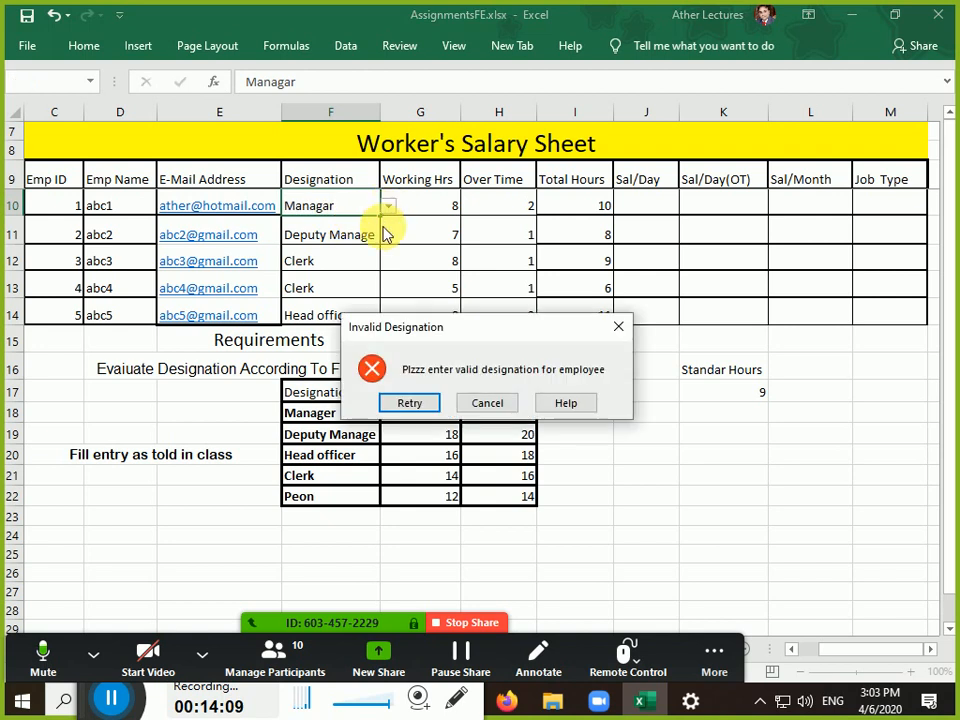
left_click(489, 403)
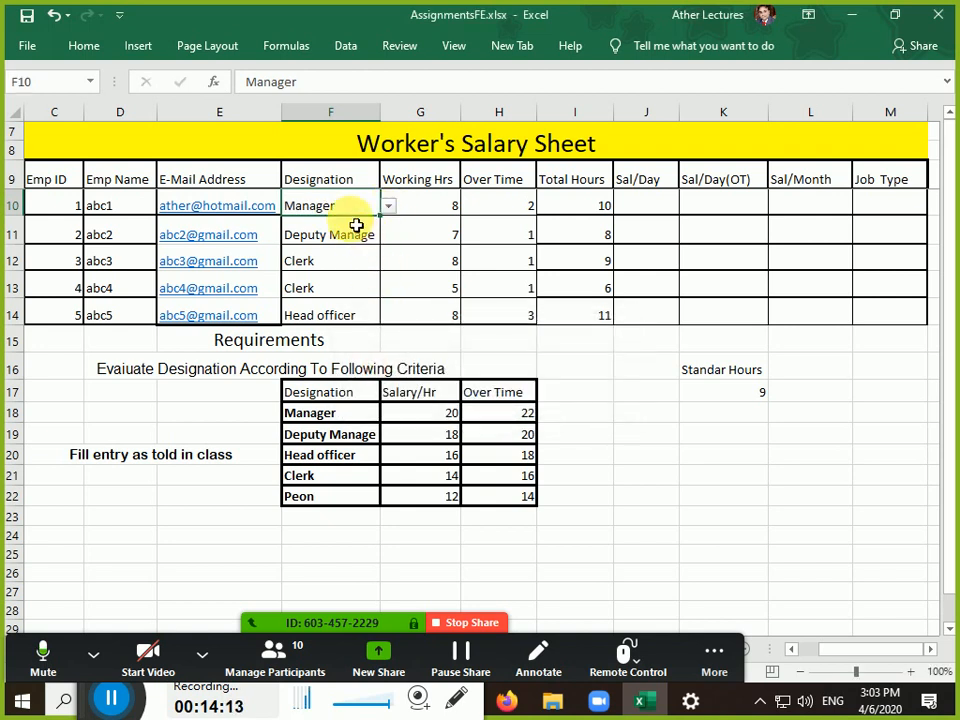
left_click(387, 207)
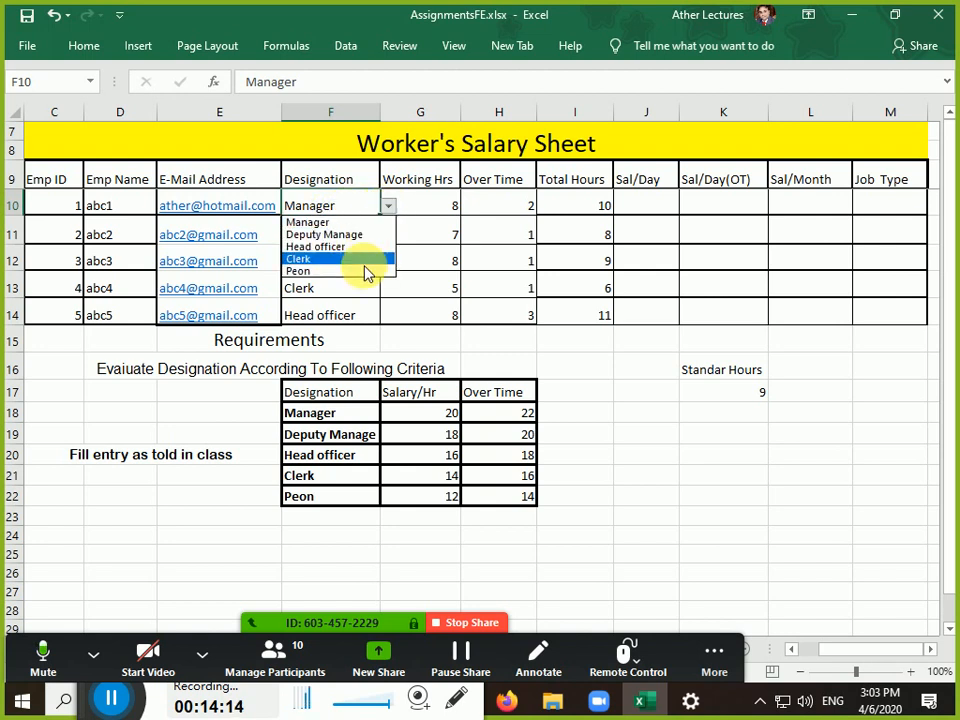
left_click(340, 211)
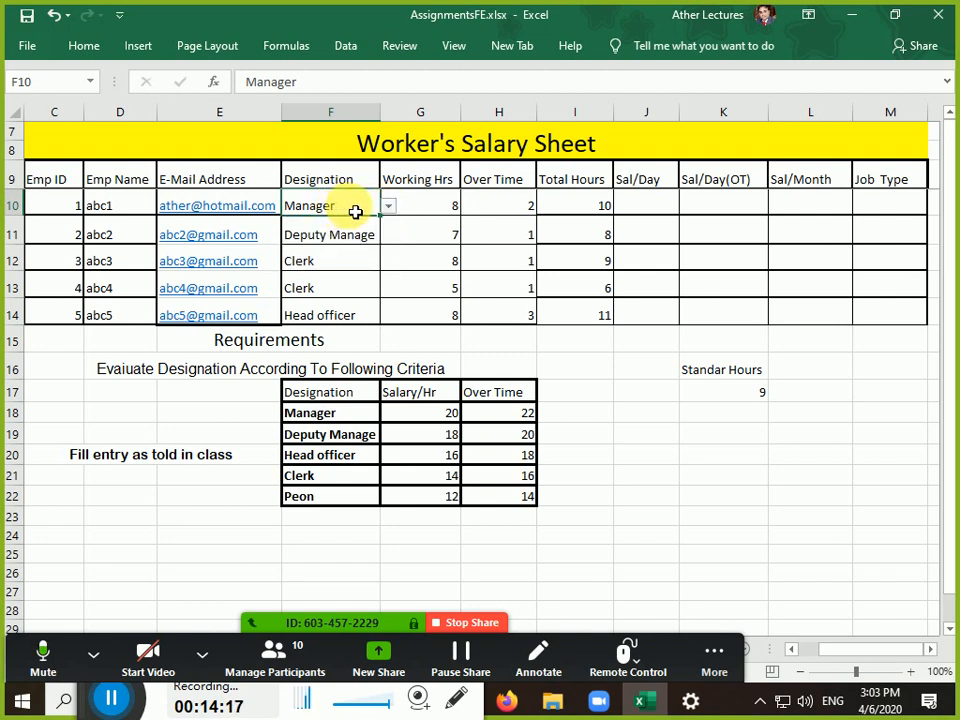
double_click(343, 484)
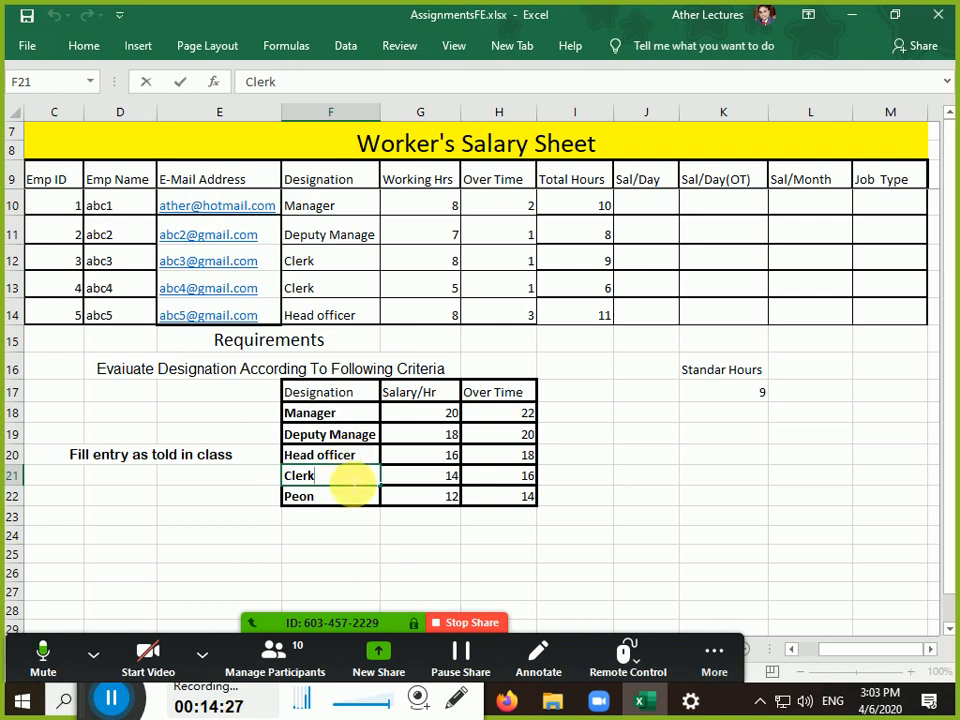
left_click(368, 268)
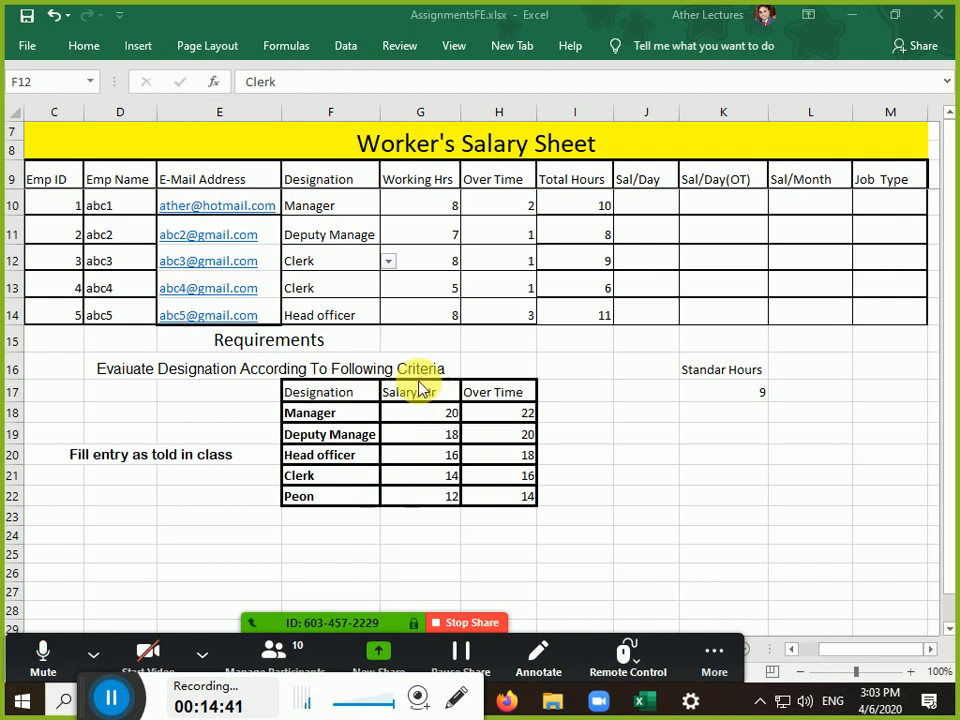
left_click(447, 206)
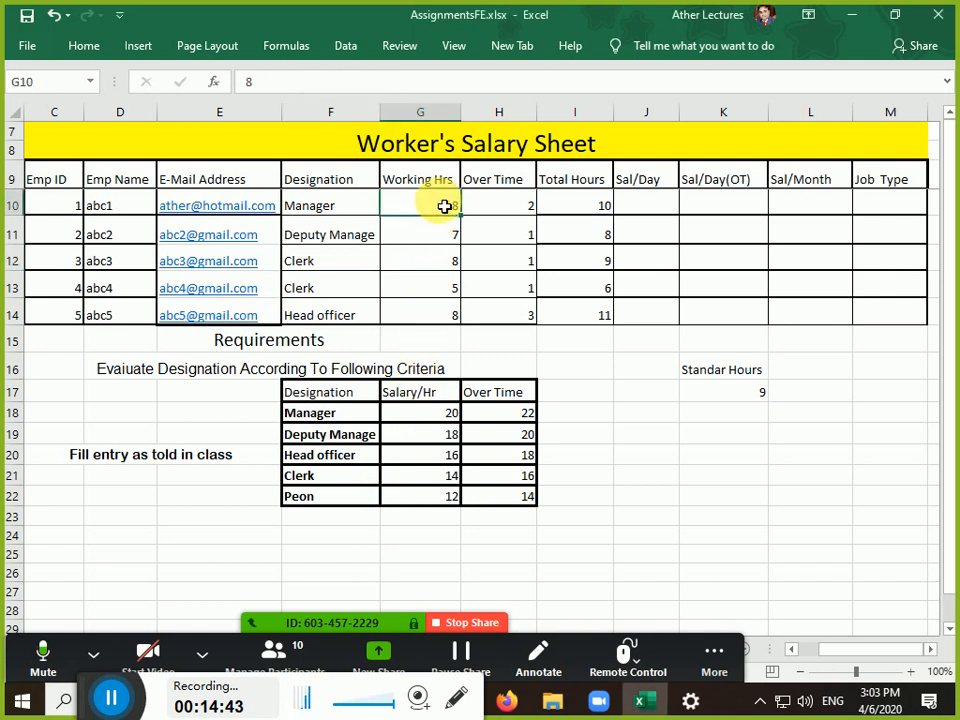
left_click(528, 205)
left_click_drag(448, 205, 580, 210)
left_click(580, 210)
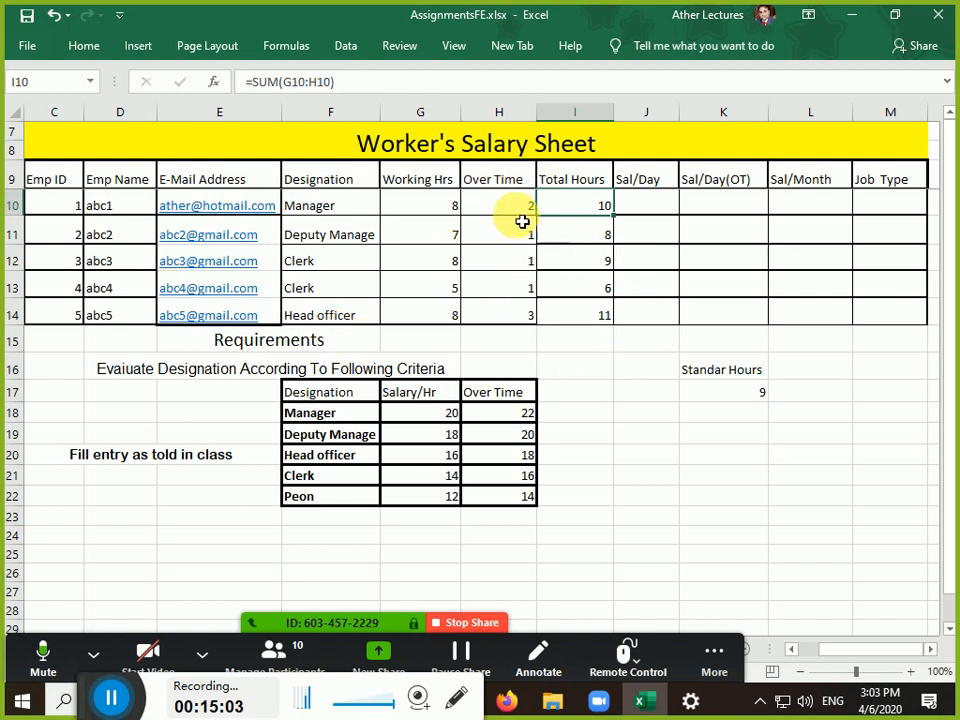
left_click_drag(588, 181, 589, 317)
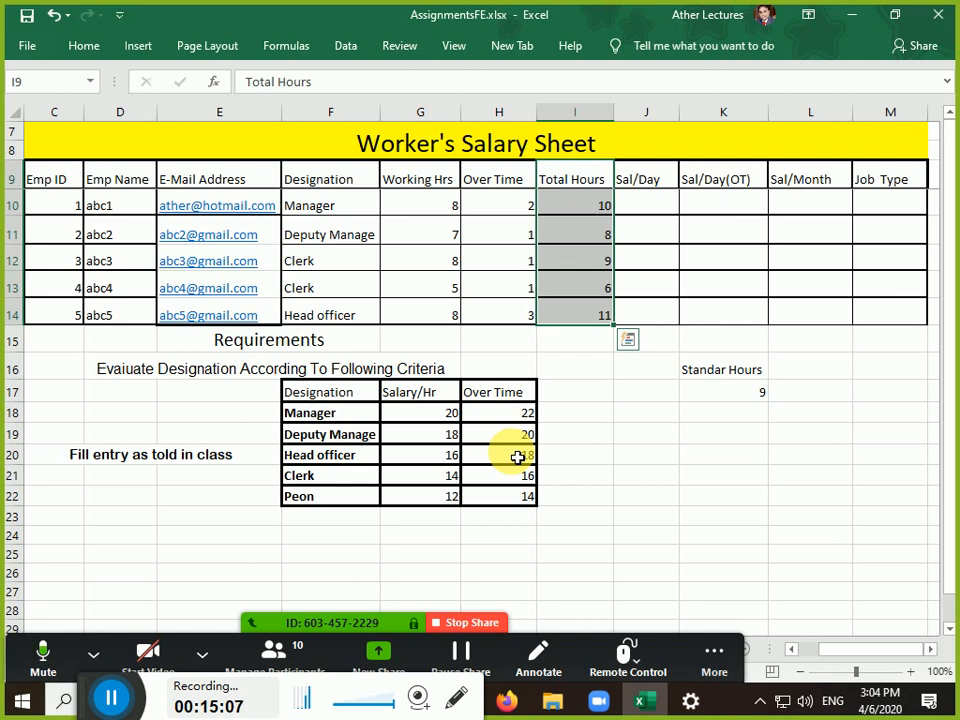
left_click(649, 213)
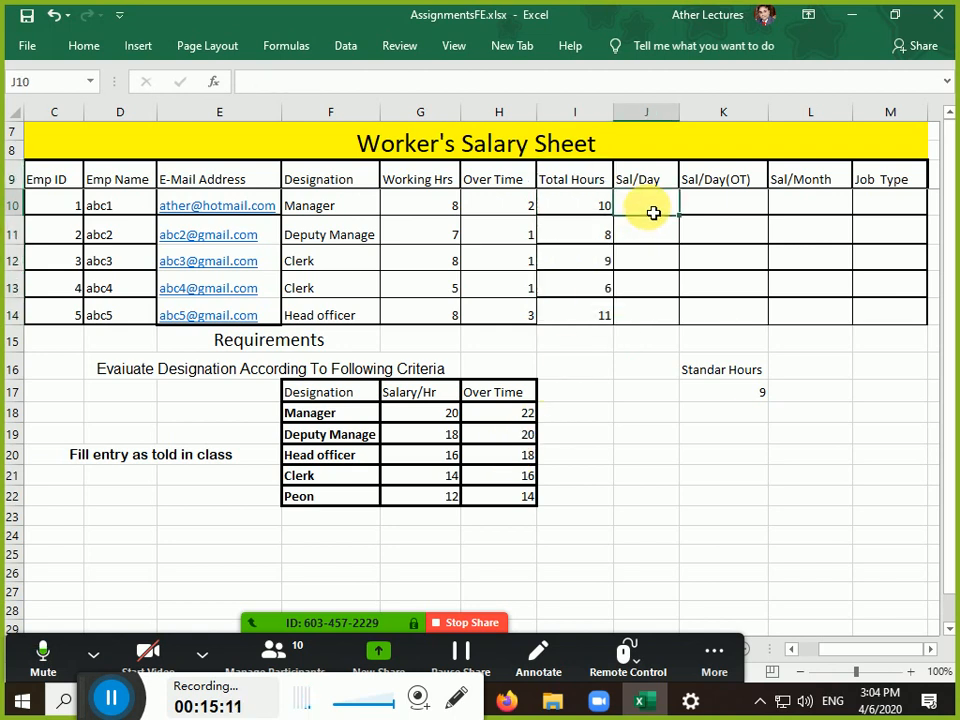
left_click(882, 208)
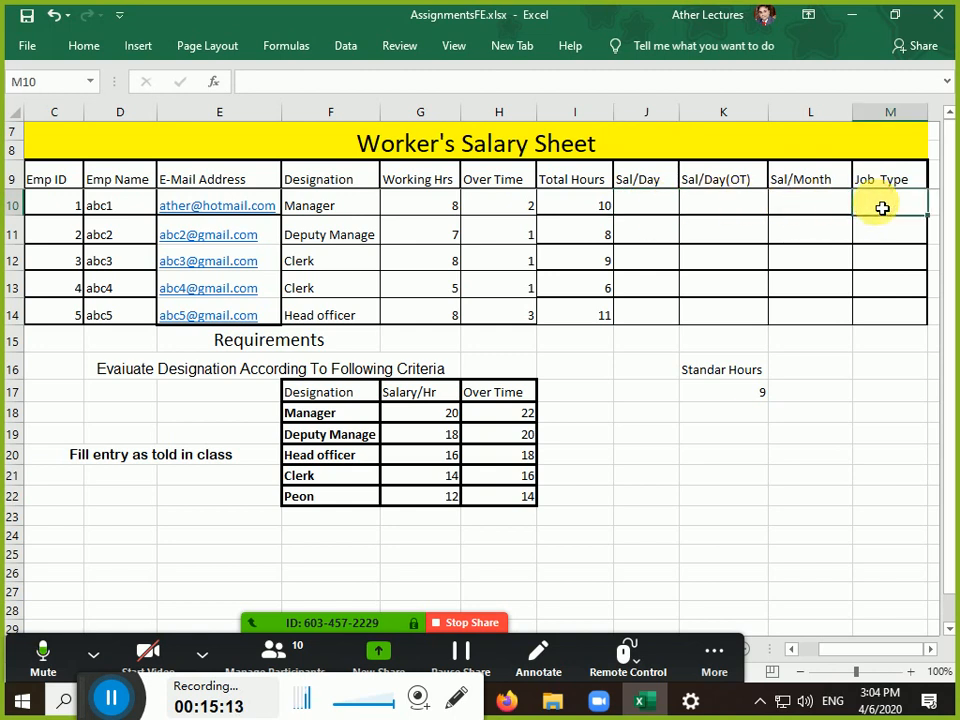
left_click(673, 443)
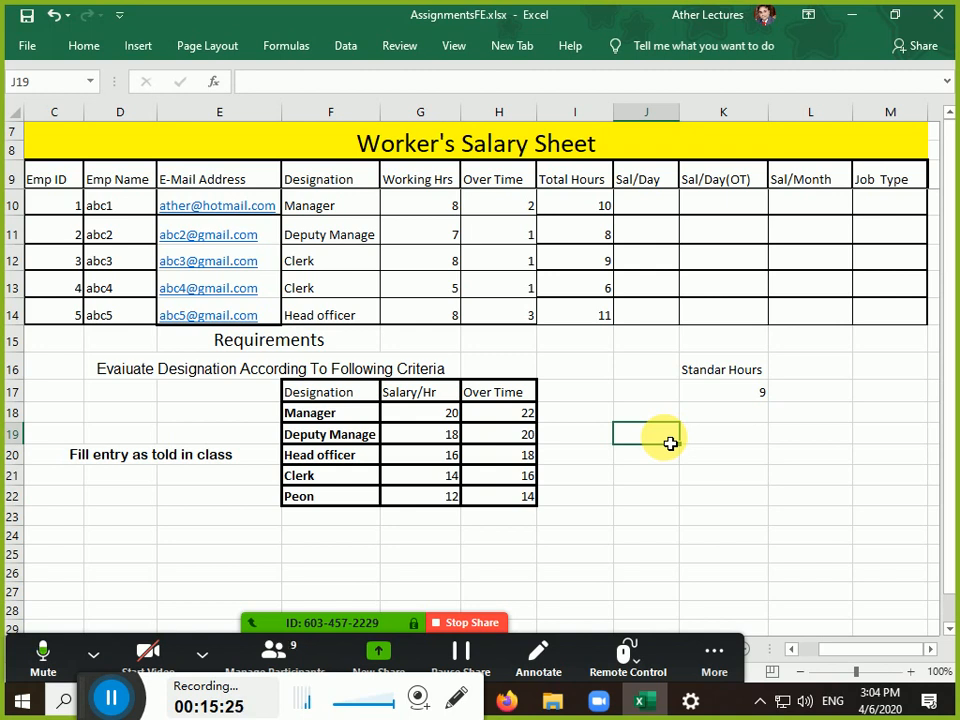
Type the notes Working Hours in J19, Less than 8 in J21, and Part Time beside it
type("Work")
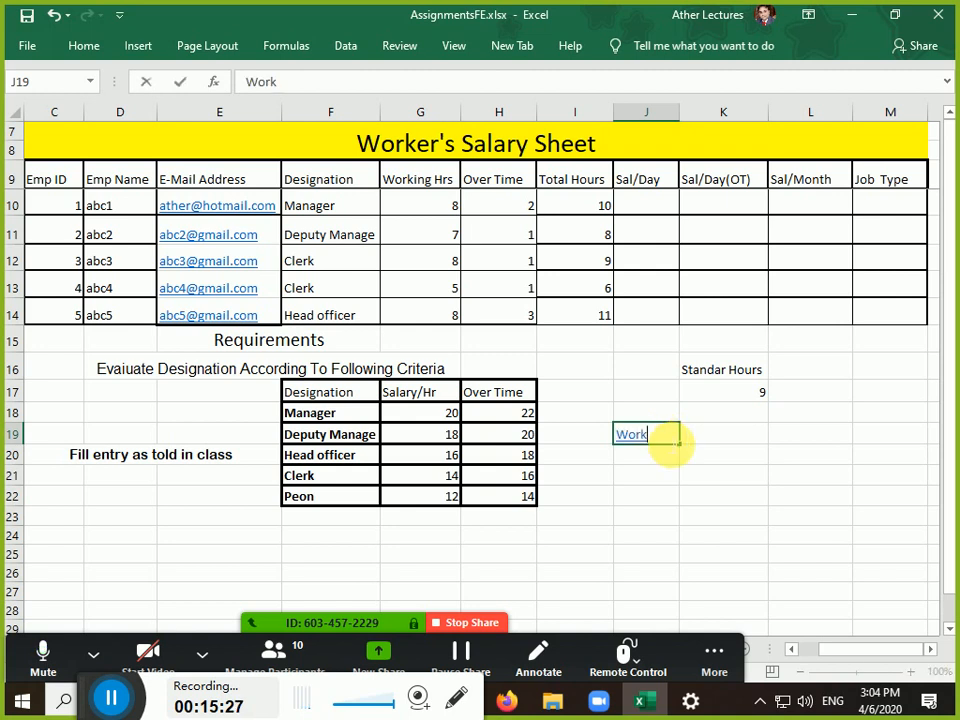
type("ing Hourse")
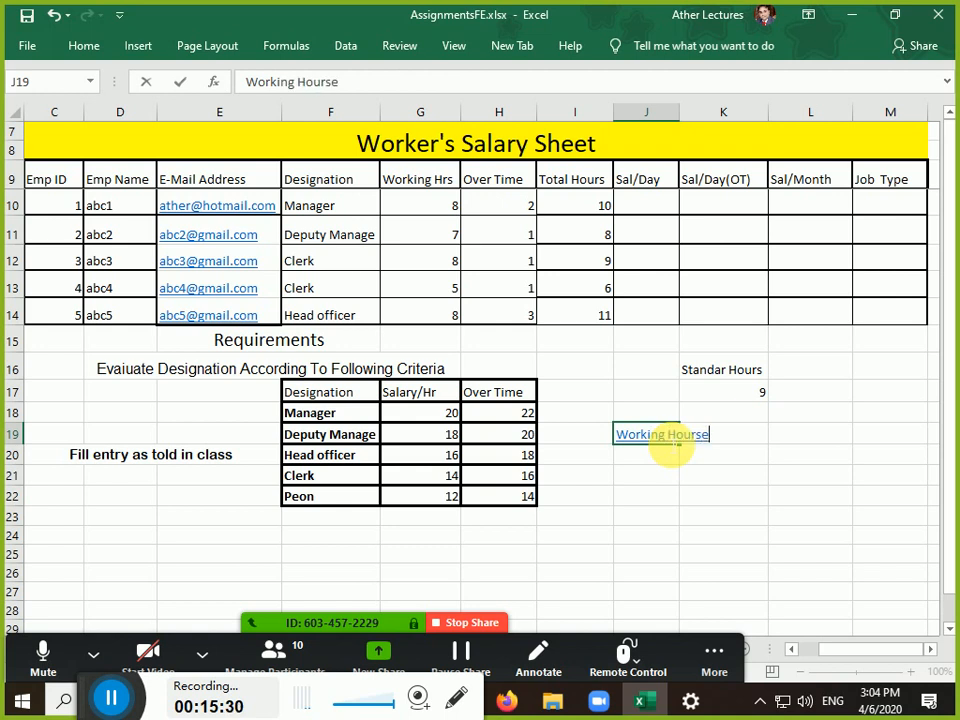
key("BackSpace")
key("Return")
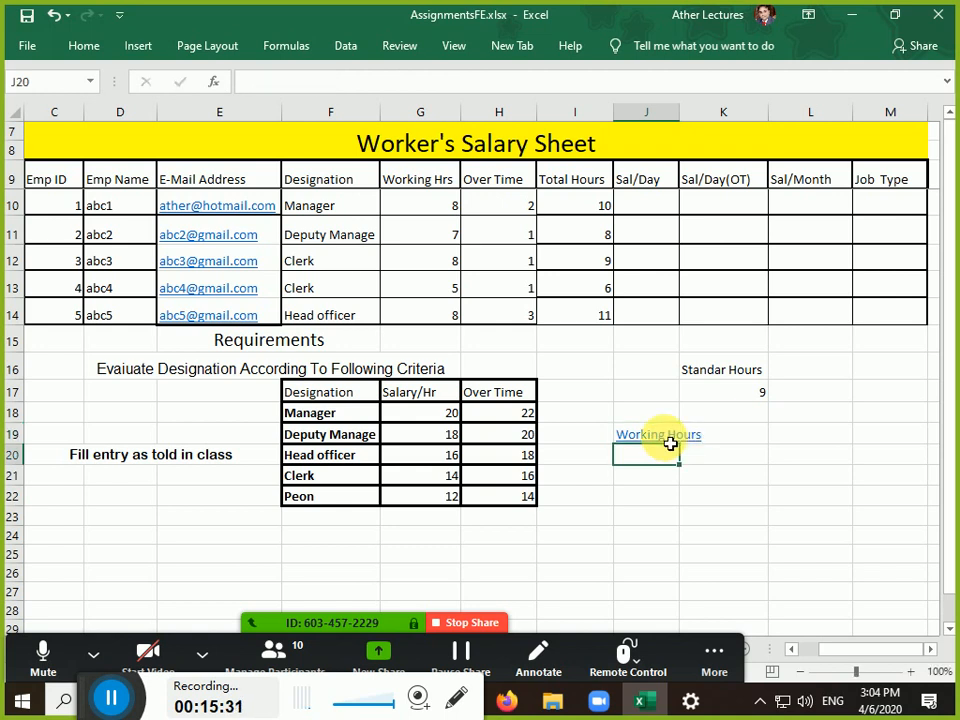
key("Return")
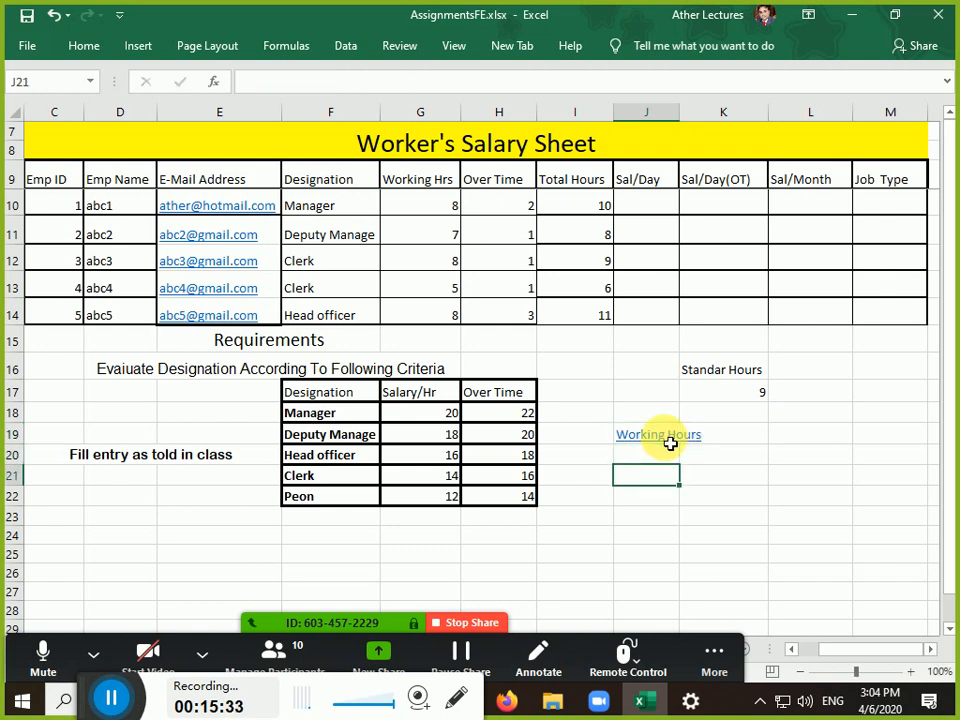
type("Less ta")
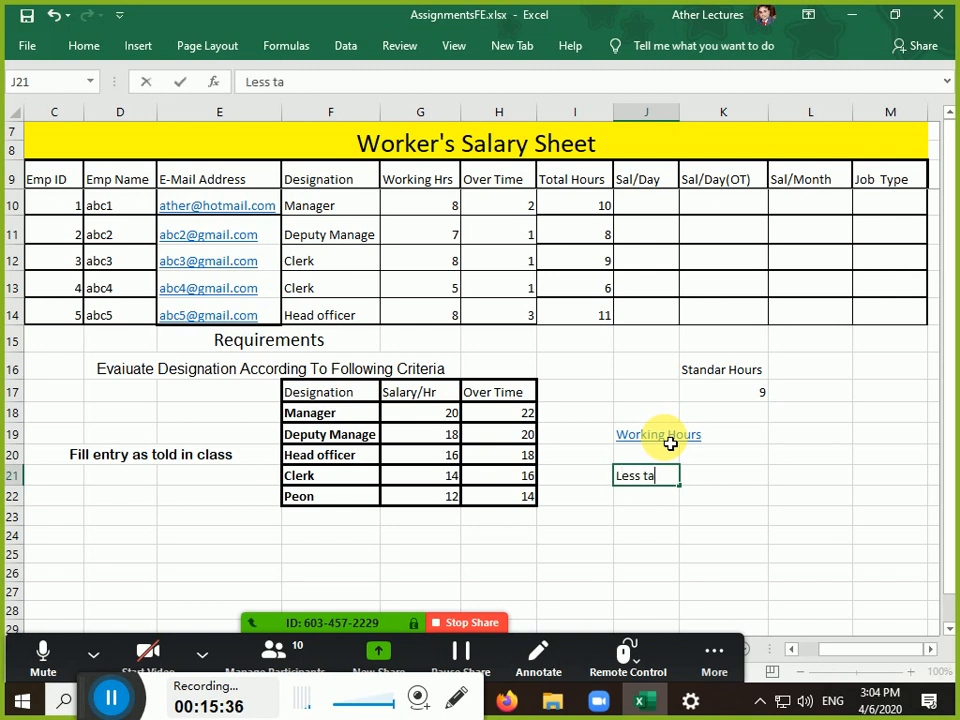
key("BackSpace")
type("han 8")
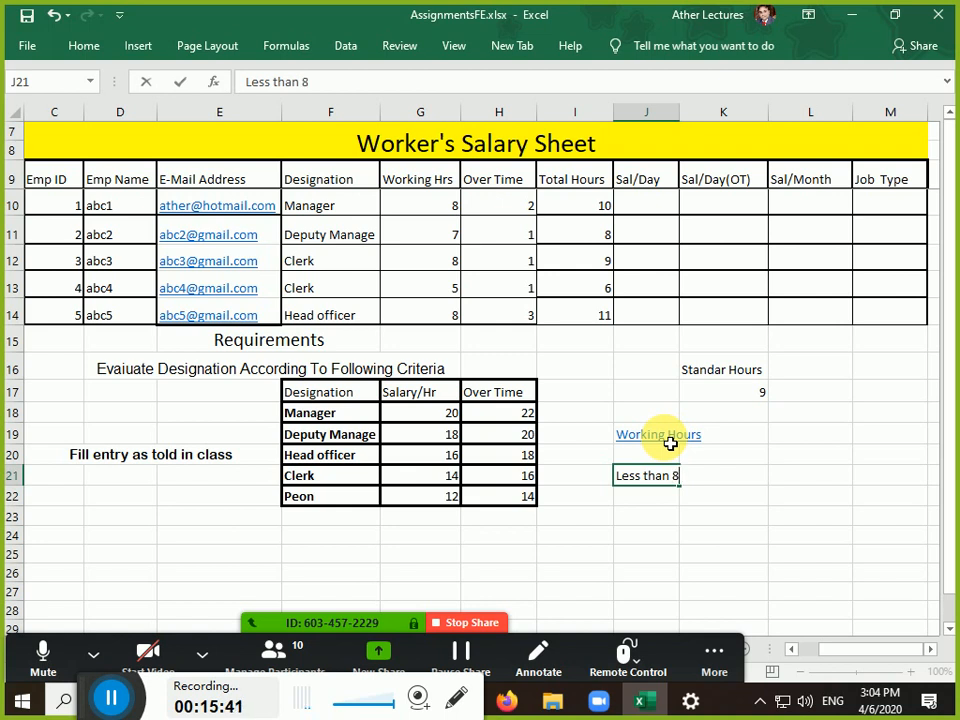
key("Tab")
type("Par")
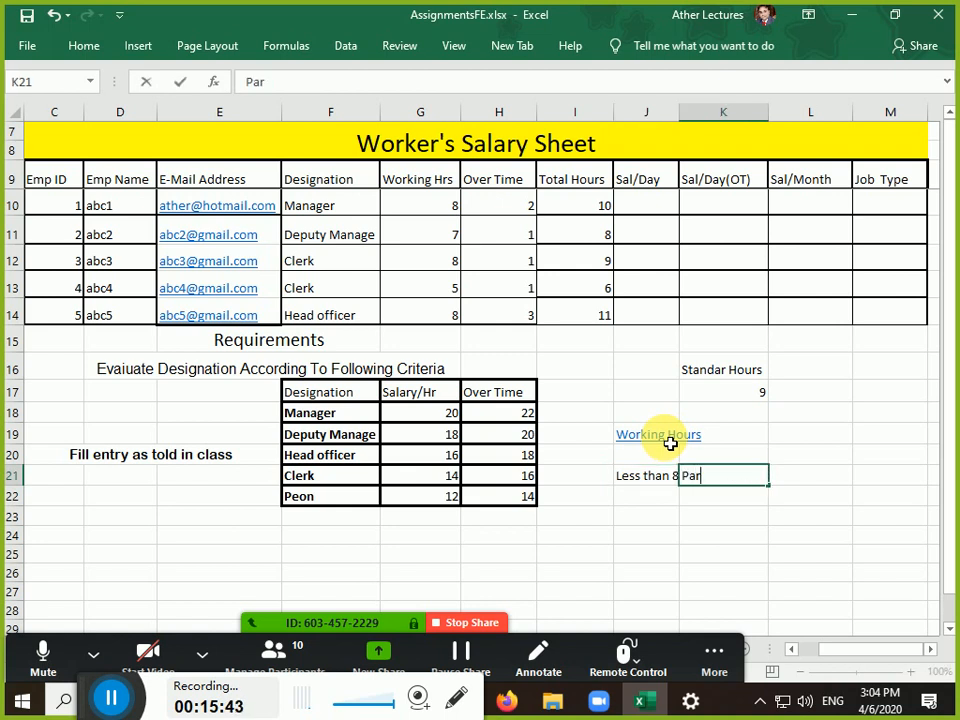
type("t Time")
key("Return")
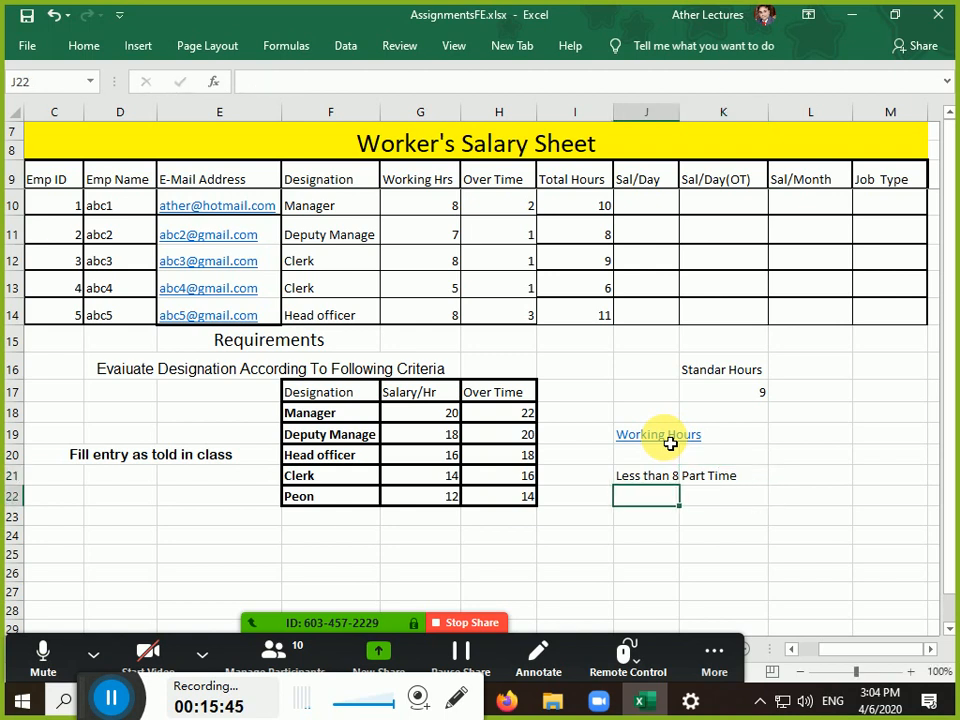
Enter 'Greater than or equal to 8 then' in J22
type("Greater than")
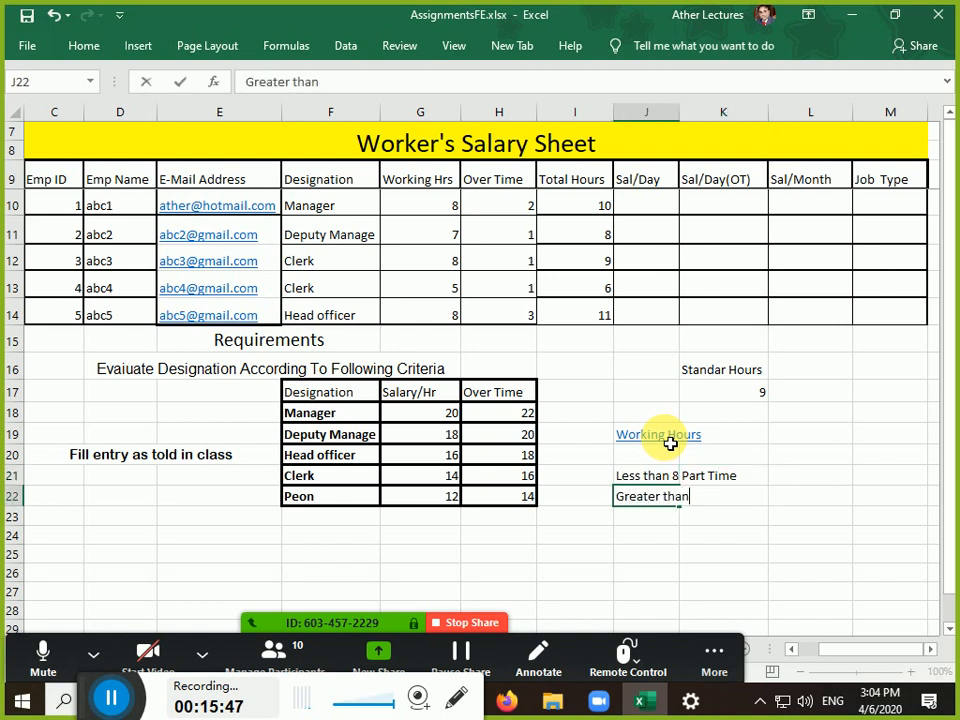
key("Tab")
key("Left")
type("or equl")
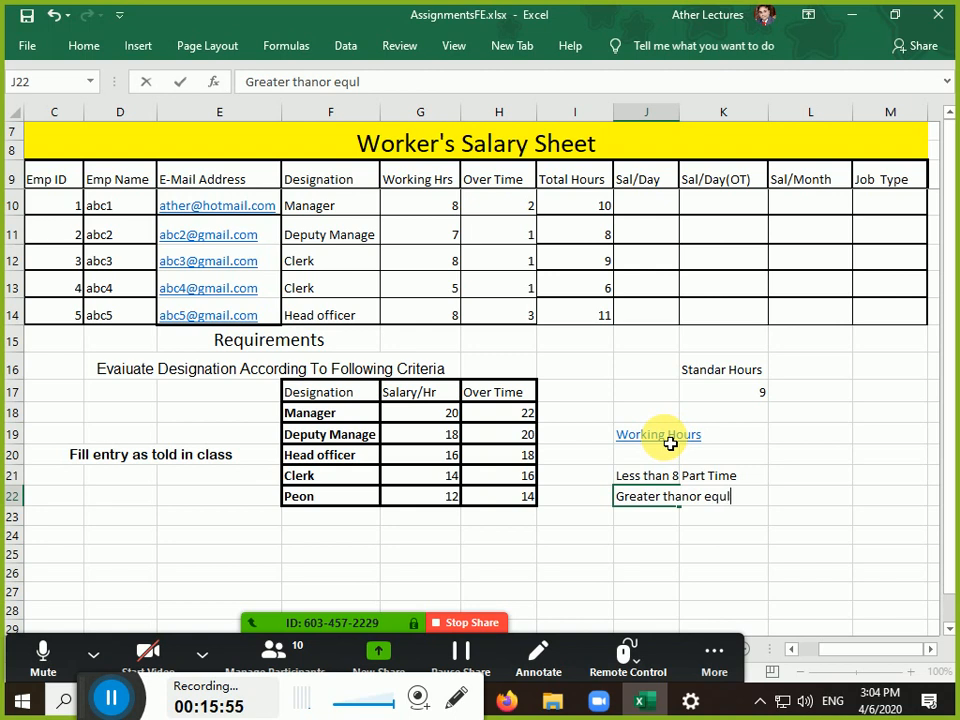
key("BackSpace")
type("al to 8 then")
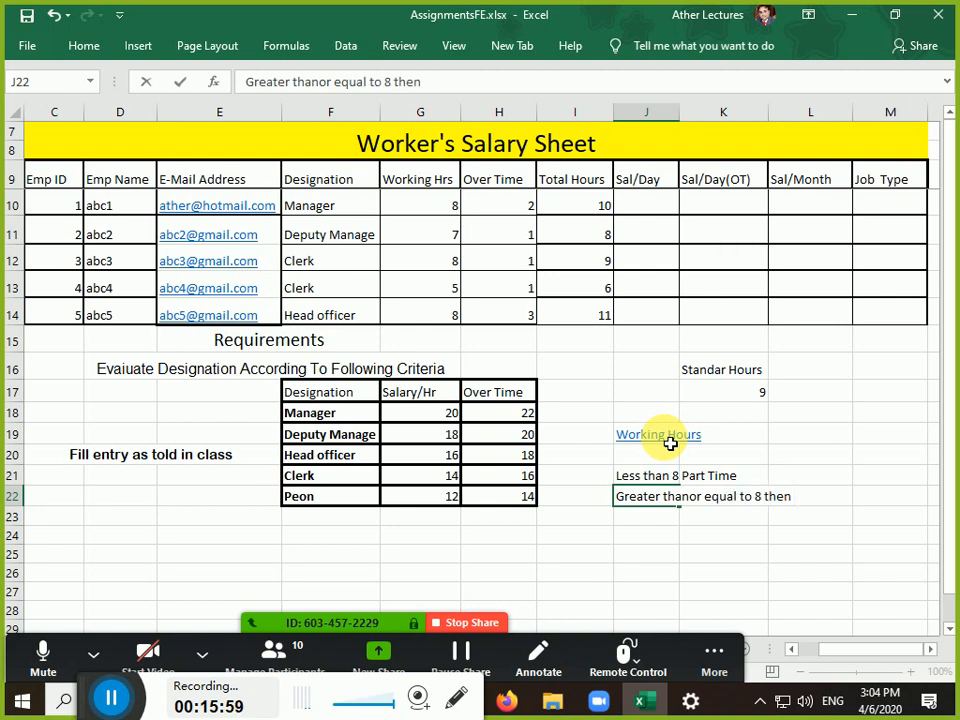
key("Return")
Move Part Time into L21 and type Full time in L22
key("Up")
key("Right")
key("Right")
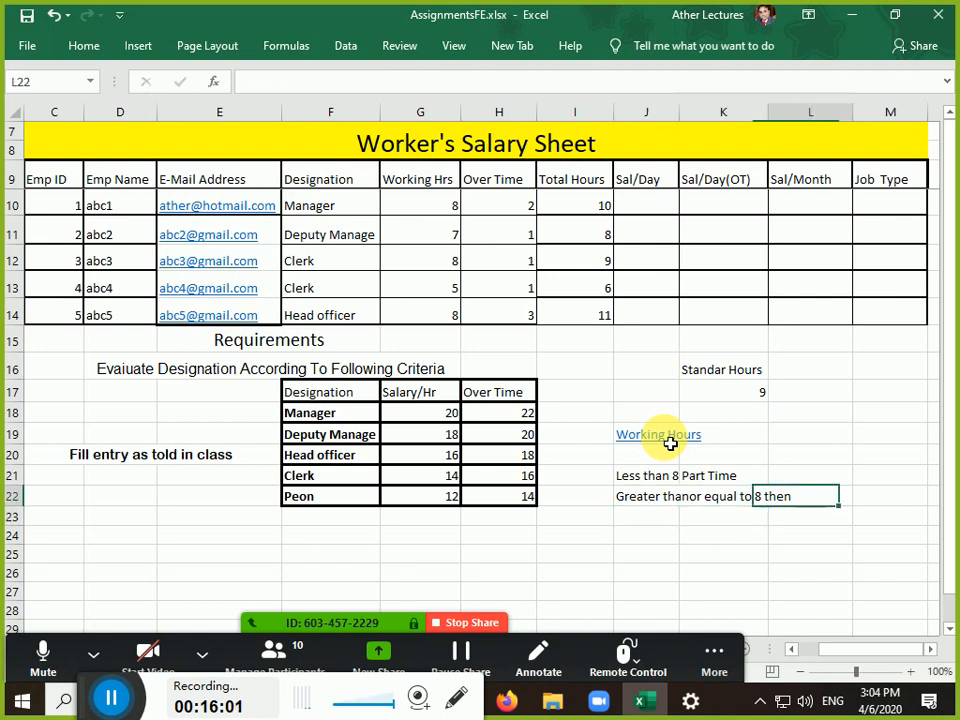
key("Left")
key("Up")
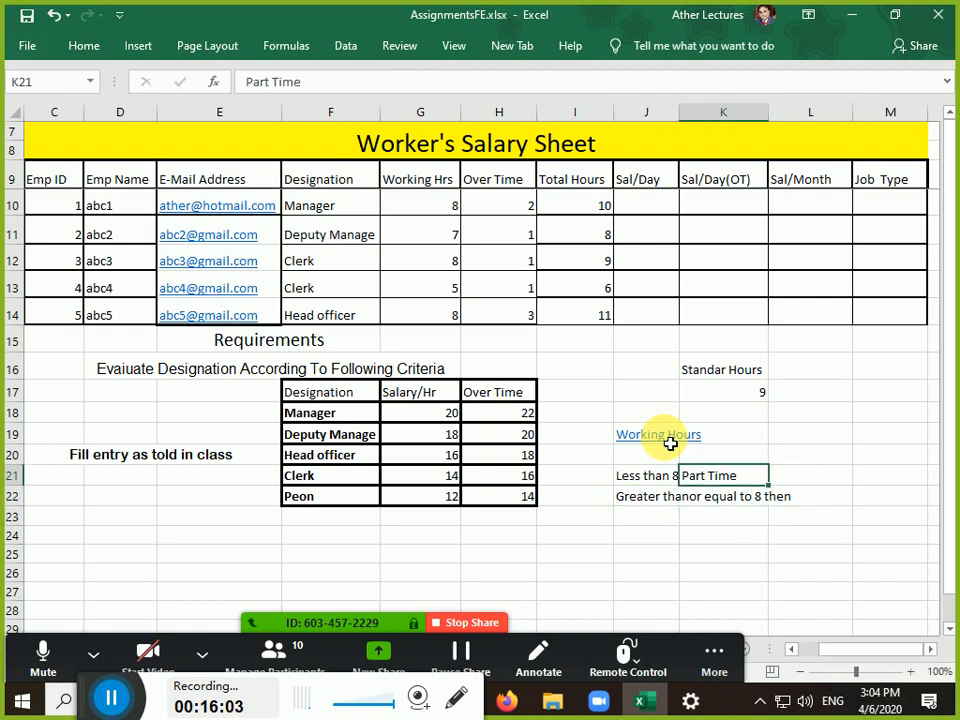
key("ctrl+x")
key("Right")
key("ctrl+v")
key("Down")
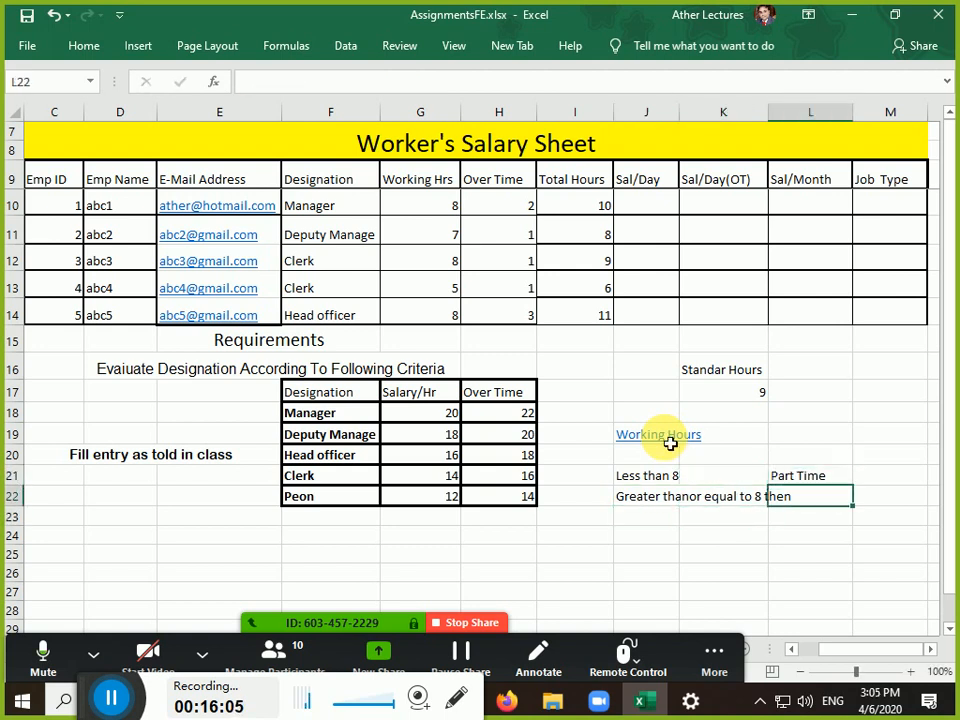
type("Full time")
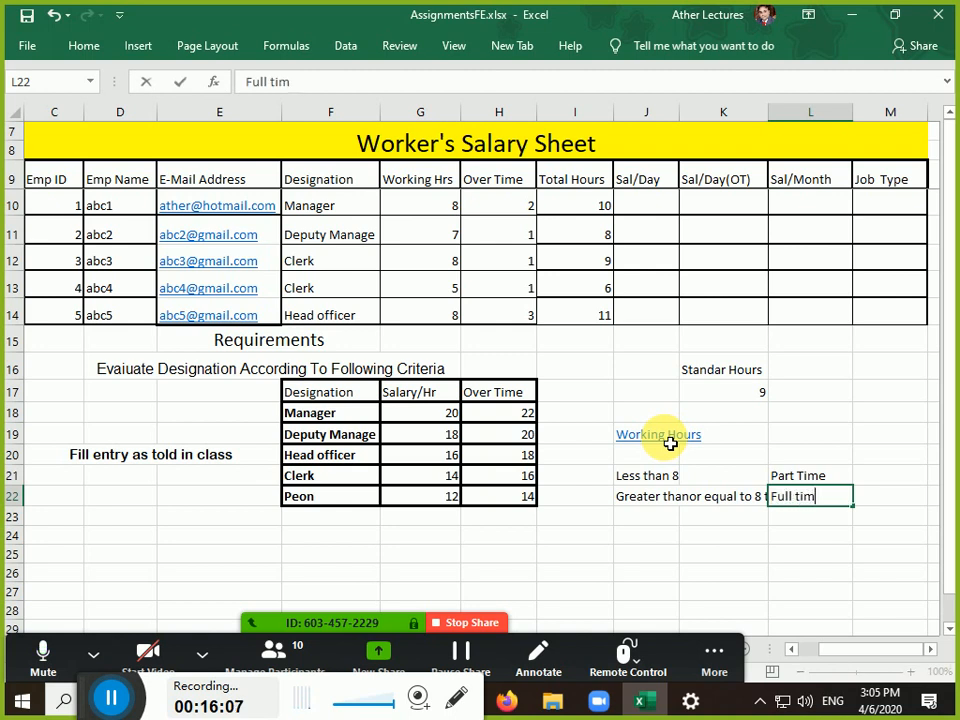
key("Return")
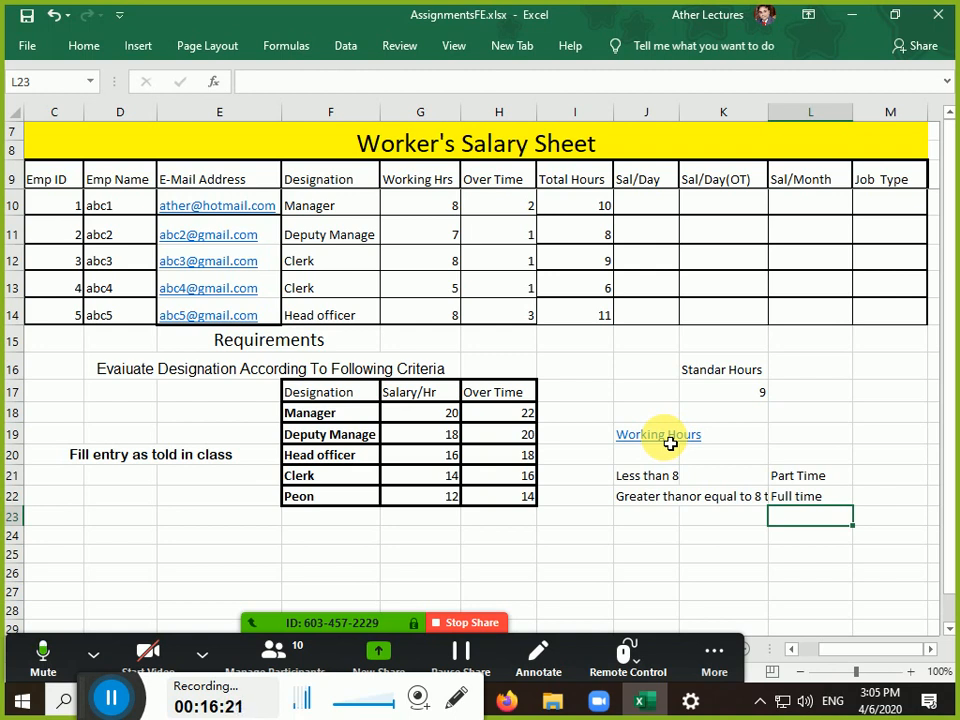
key("Up")
key("Left")
key("Left")
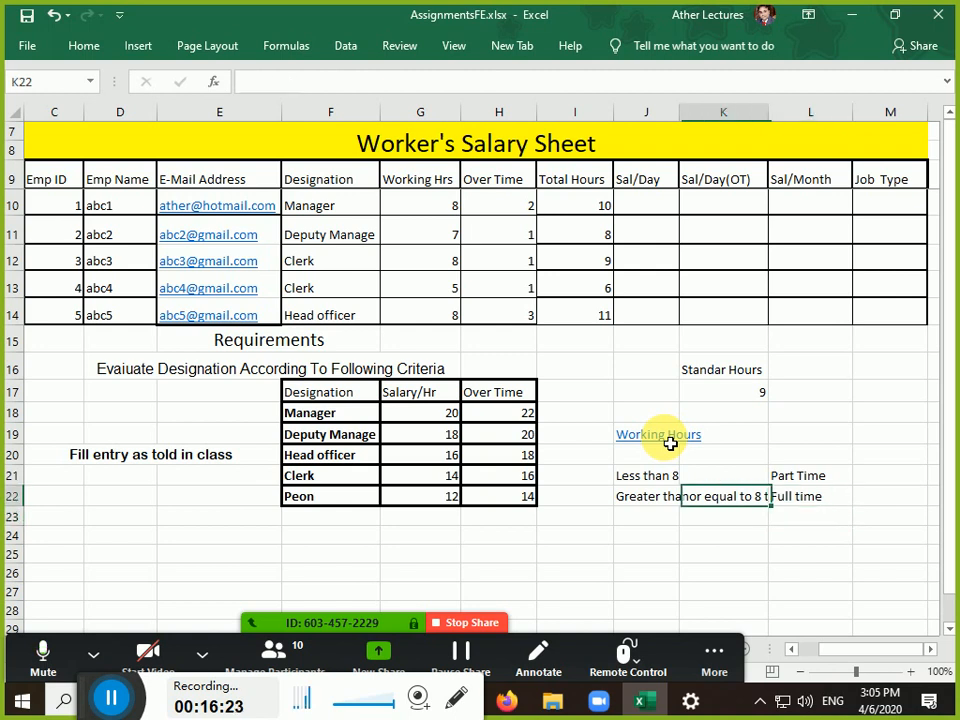
key("Up")
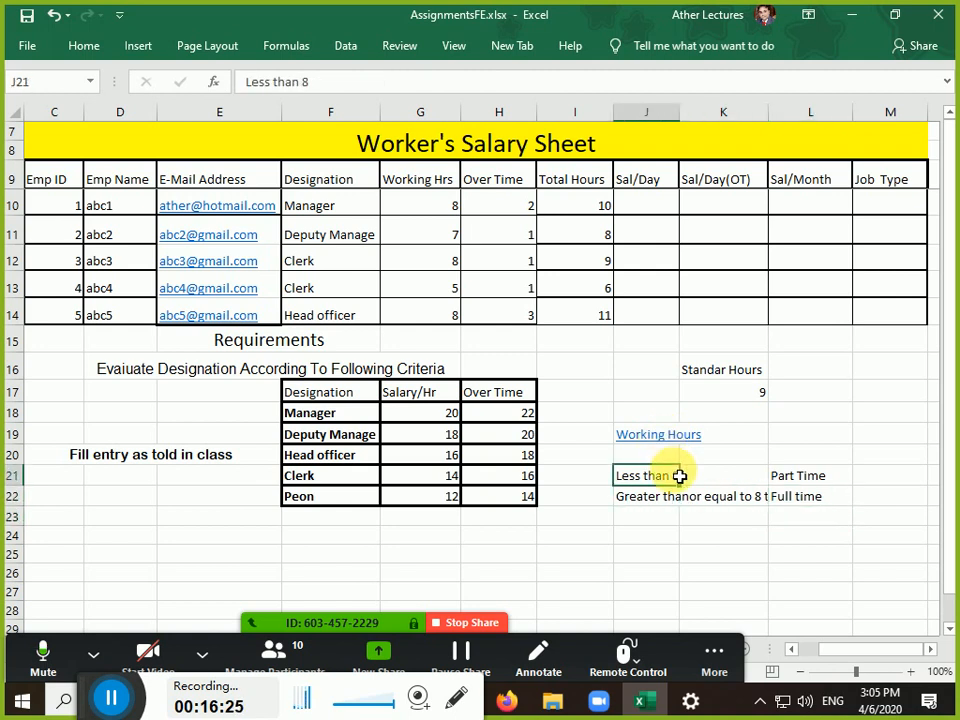
Widen column J and move the Part Time and Full time labels into K21:K22
double_click(680, 112)
left_click(929, 651)
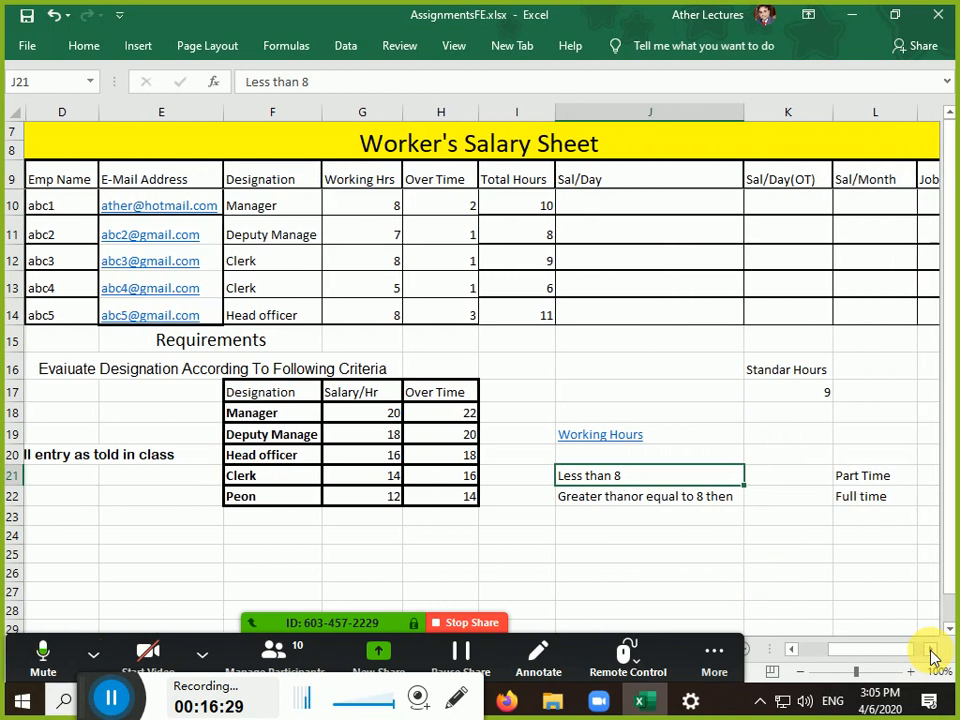
left_click_drag(853, 480, 800, 510)
Enter the conditions h<8 in L21 and h>=8 in L22
left_click(891, 480)
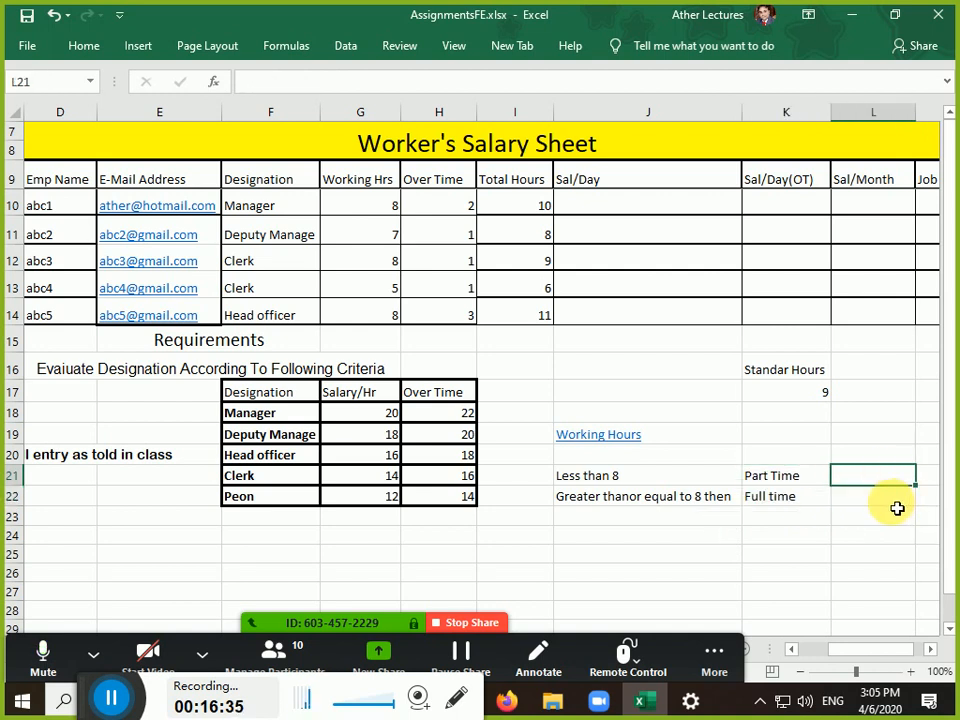
type("h<8")
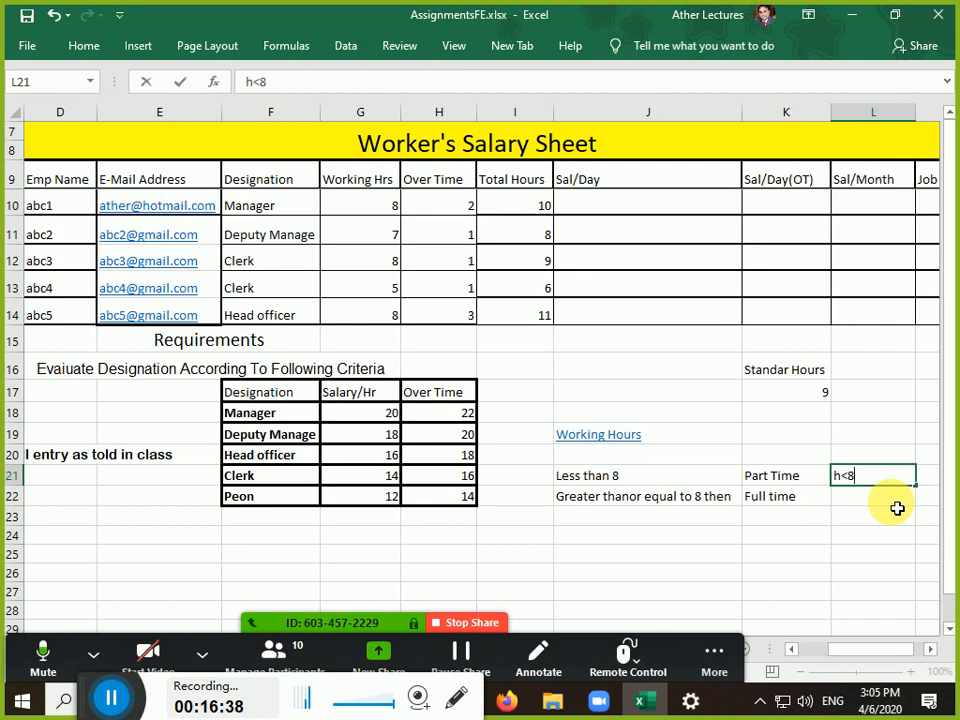
key("Return")
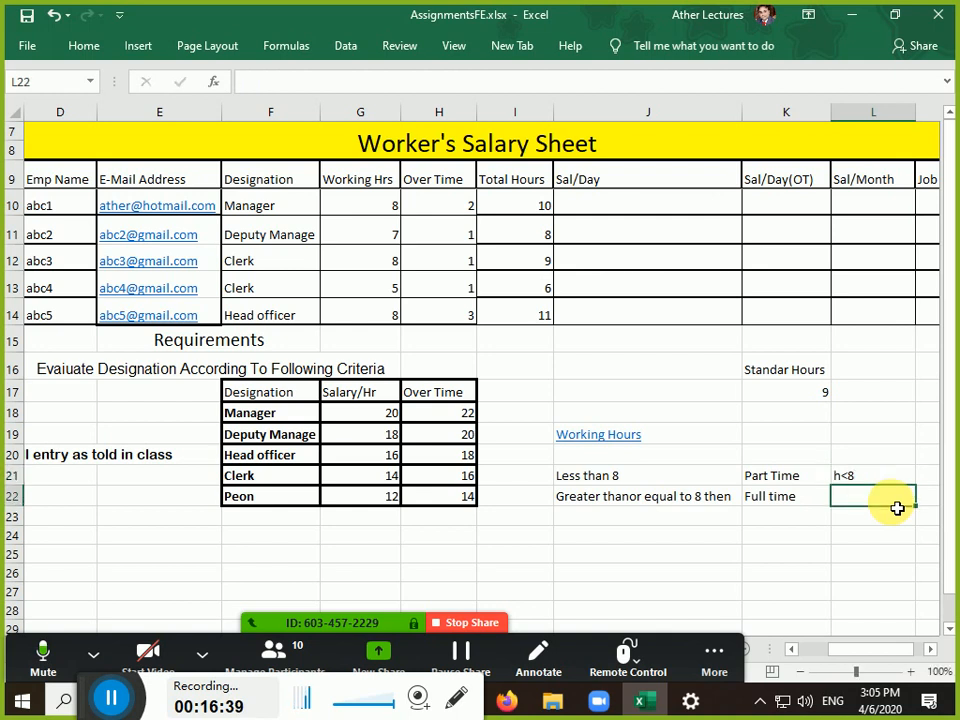
type("h")
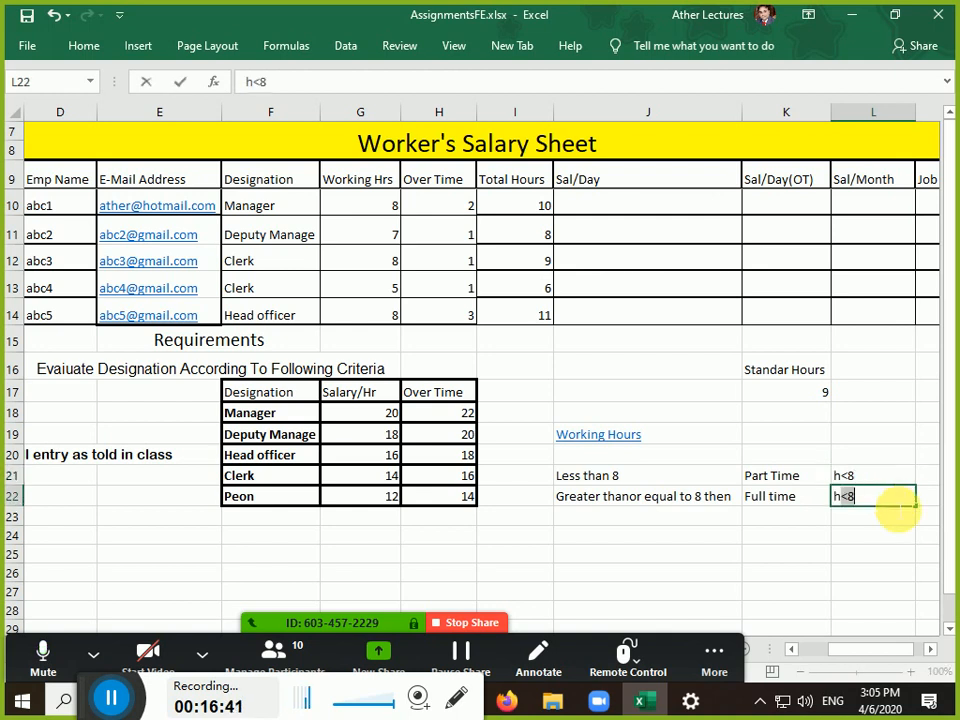
type(">=8")
key("Return")
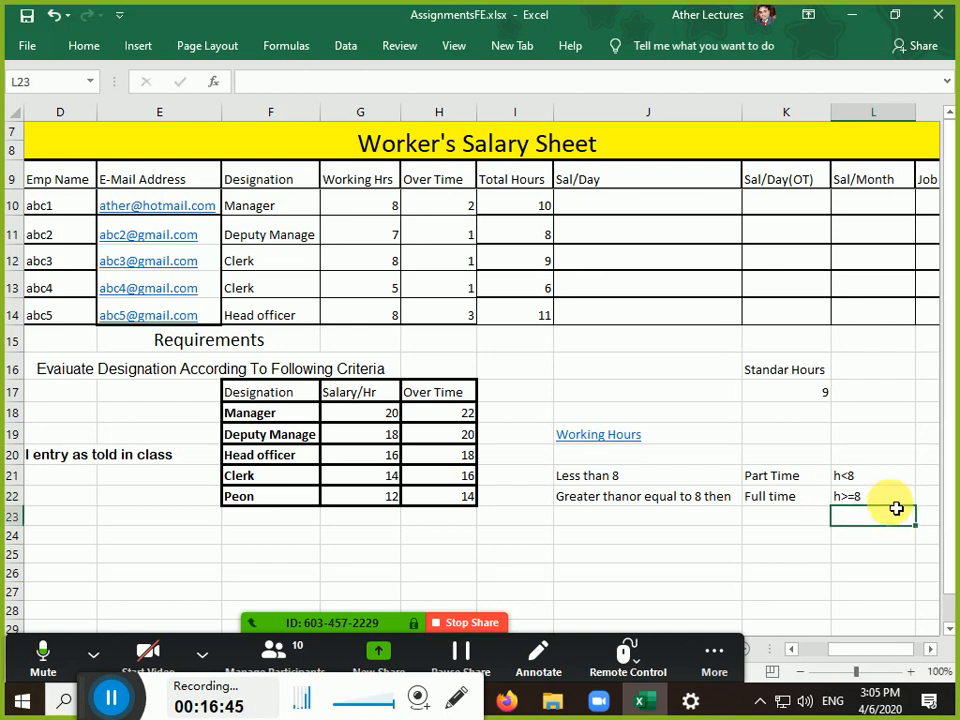
left_click(896, 506)
key("Left")
key("Up")
key("Left")
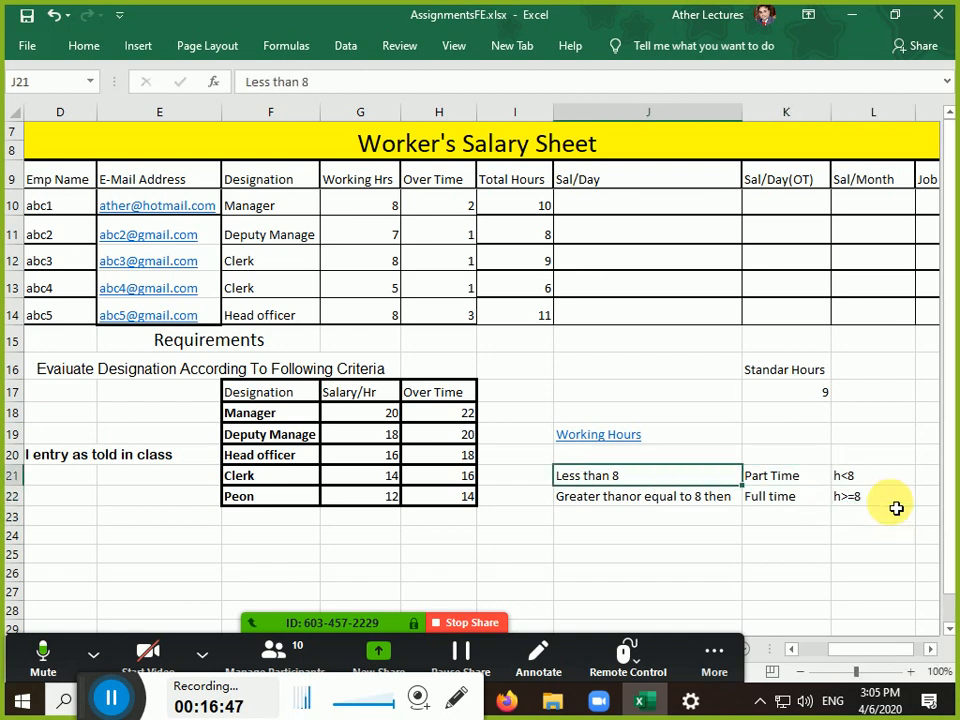
key("Right")
key("Right")
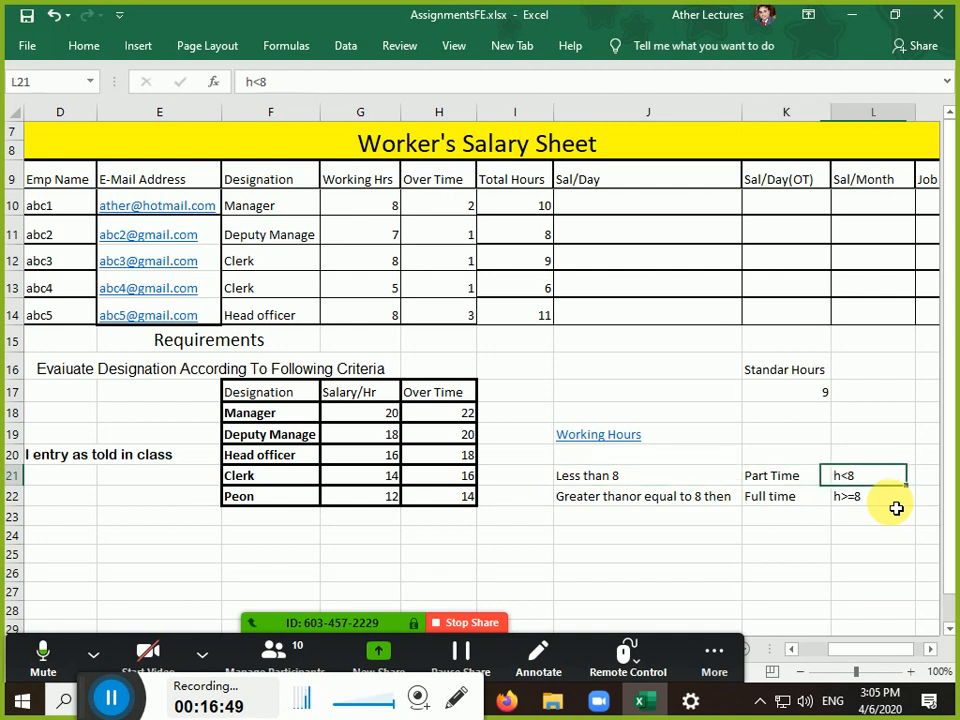
key("Up")
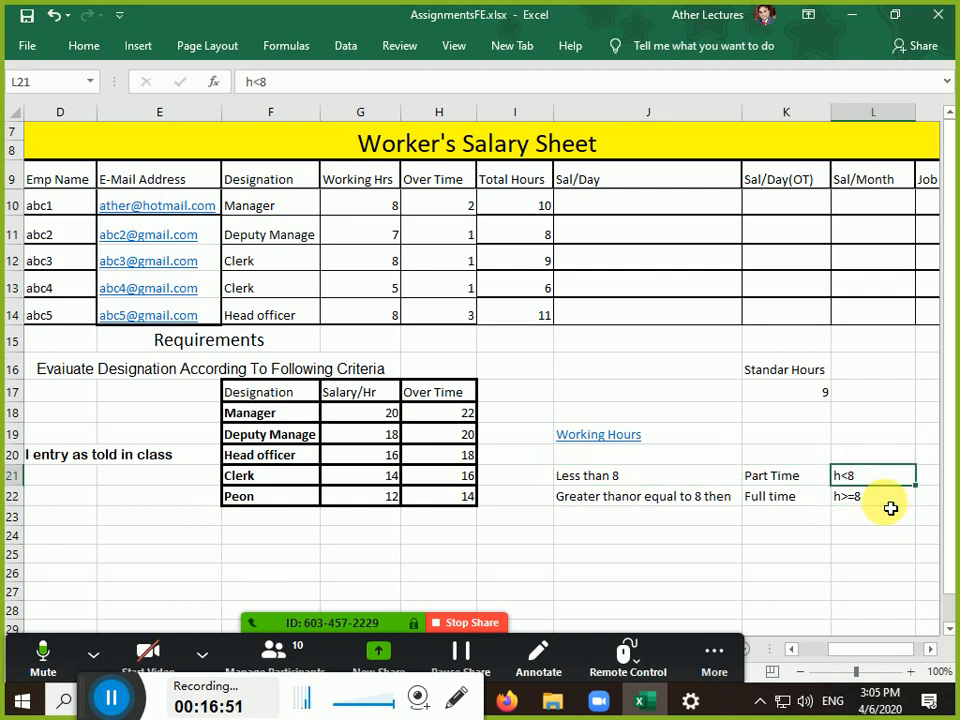
key("Left")
key("Left")
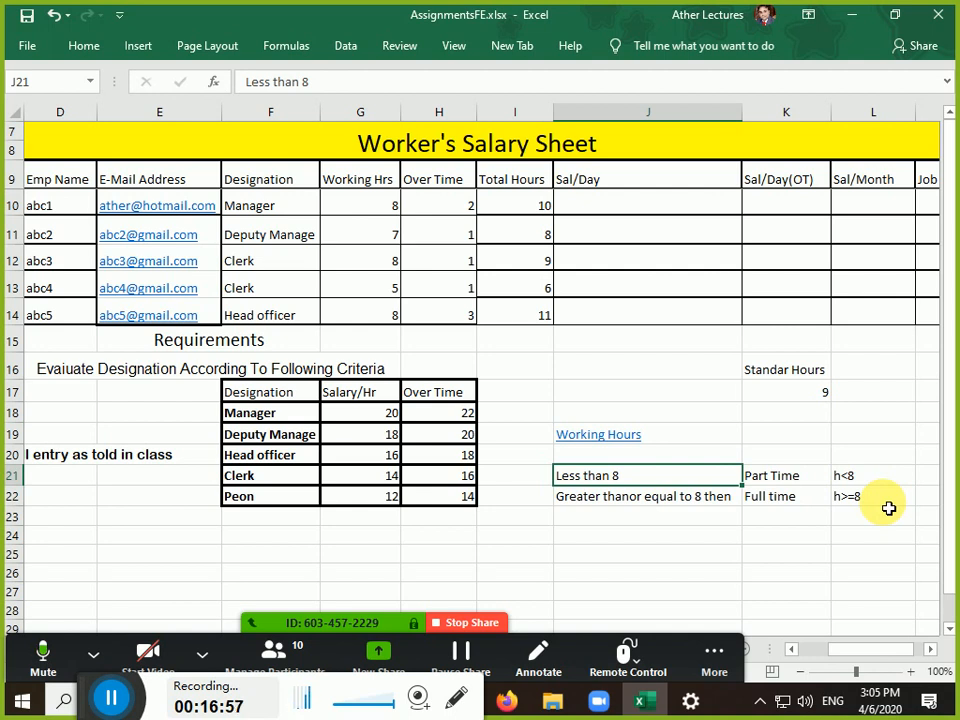
key("Up")
key("Right")
key("Right")
key("Right")
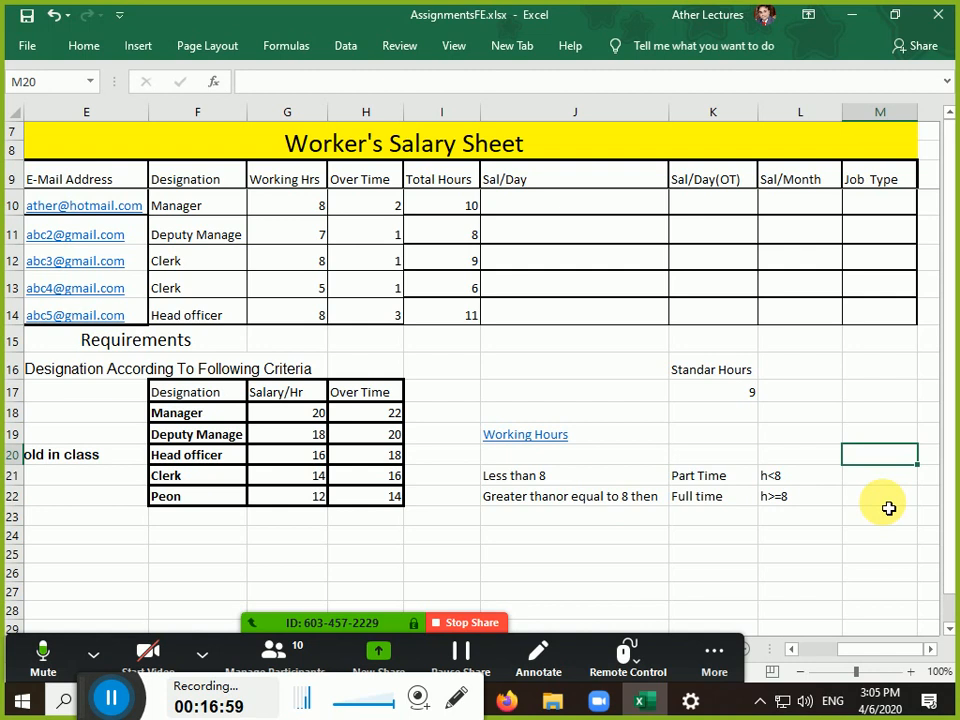
Check the first worker's Total Hours in I10 before starting in Job Type cell M10
left_click(874, 207)
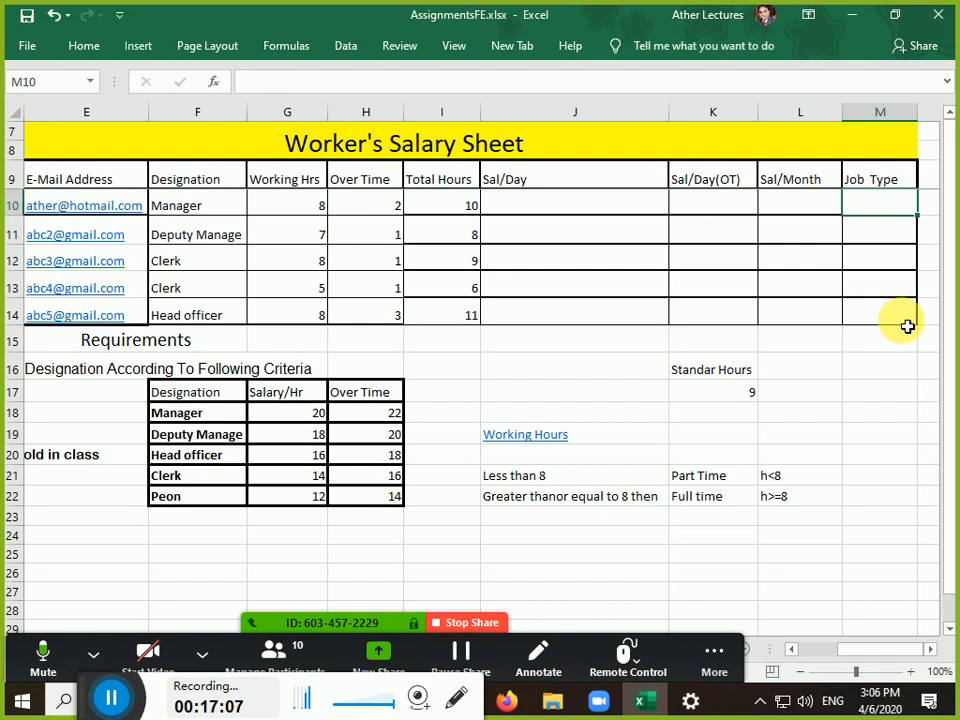
key("Down")
key("Down")
key("Down")
key("Down")
key("Down")
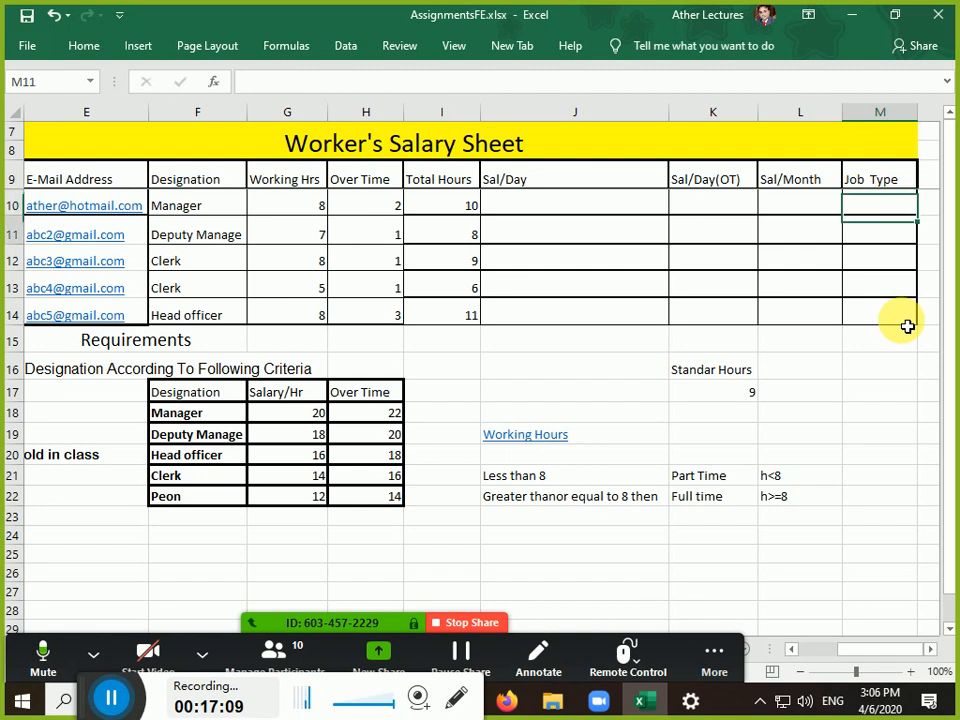
key("Up")
key("Up")
key("Up")
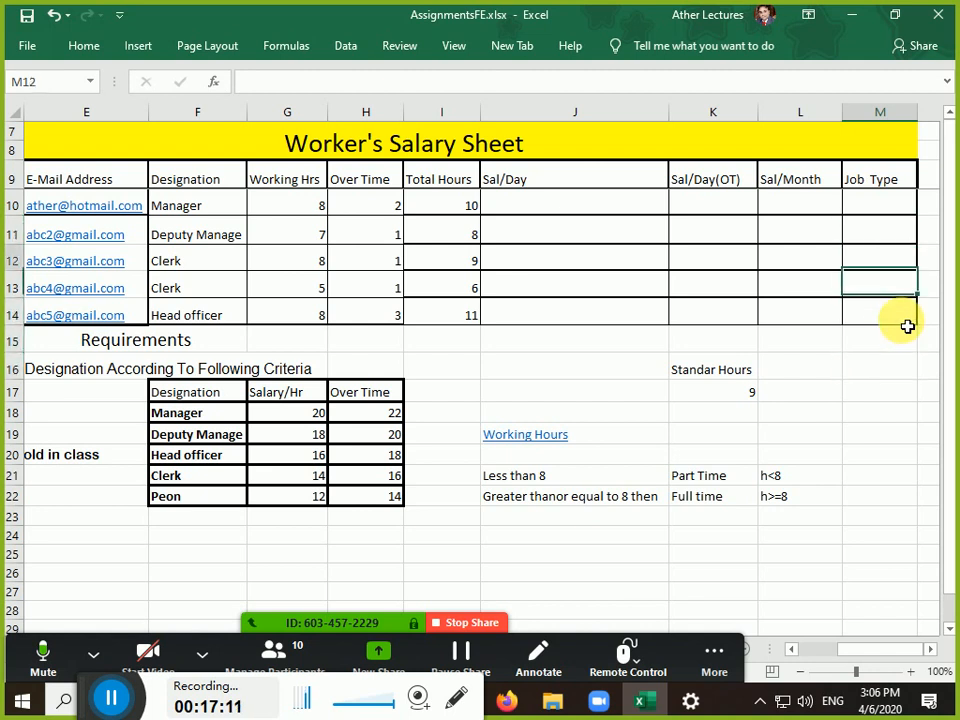
key("Up")
key("Left")
key("Left")
key("Left")
key("Left")
key("Up")
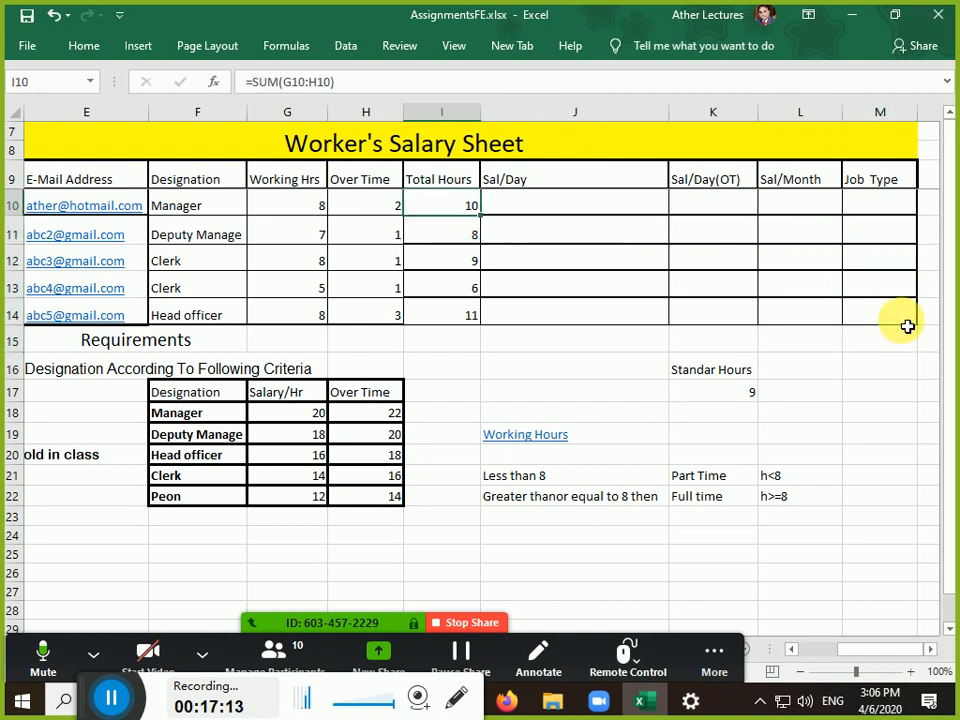
key("Right")
key("Right")
key("Right")
key("Right")
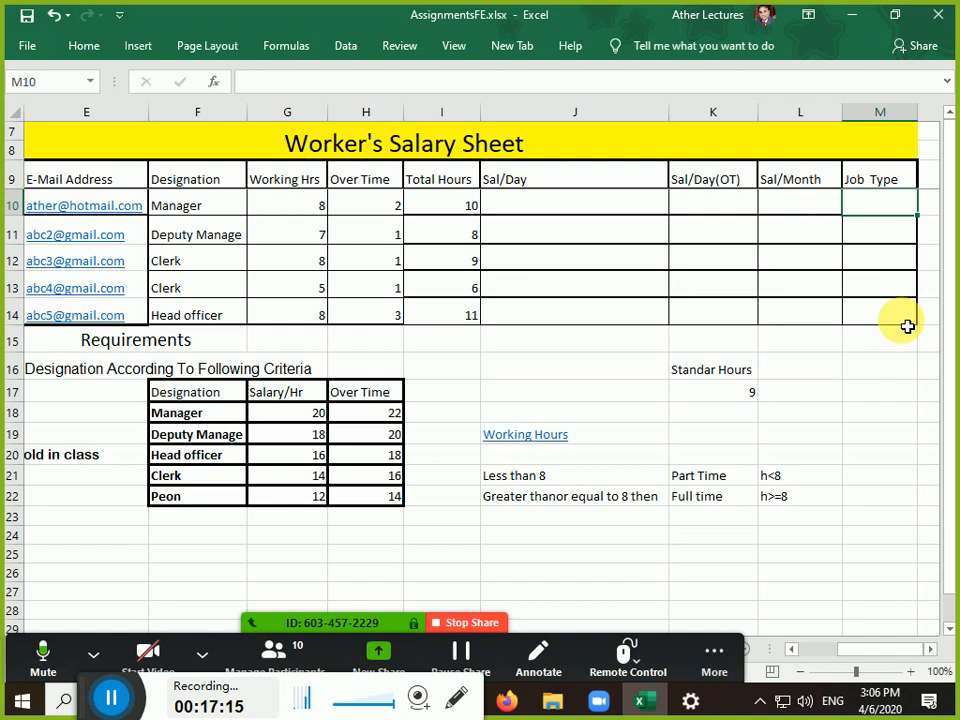
Enter =IF(I10<8,"Part Time","full time") in M10 so it shows full time
type("=")
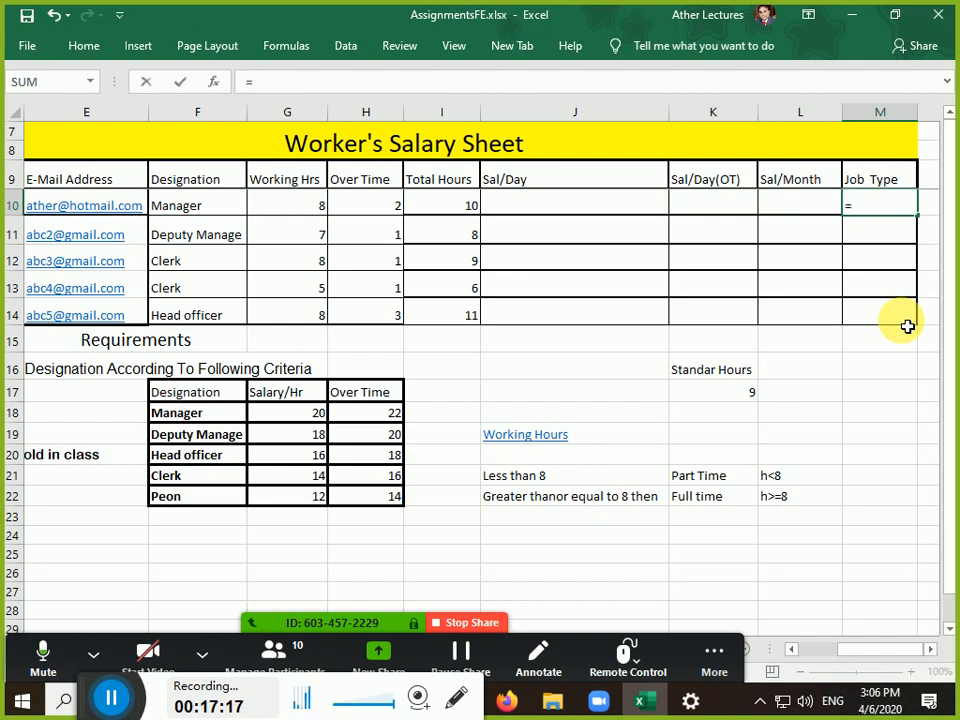
type("if")
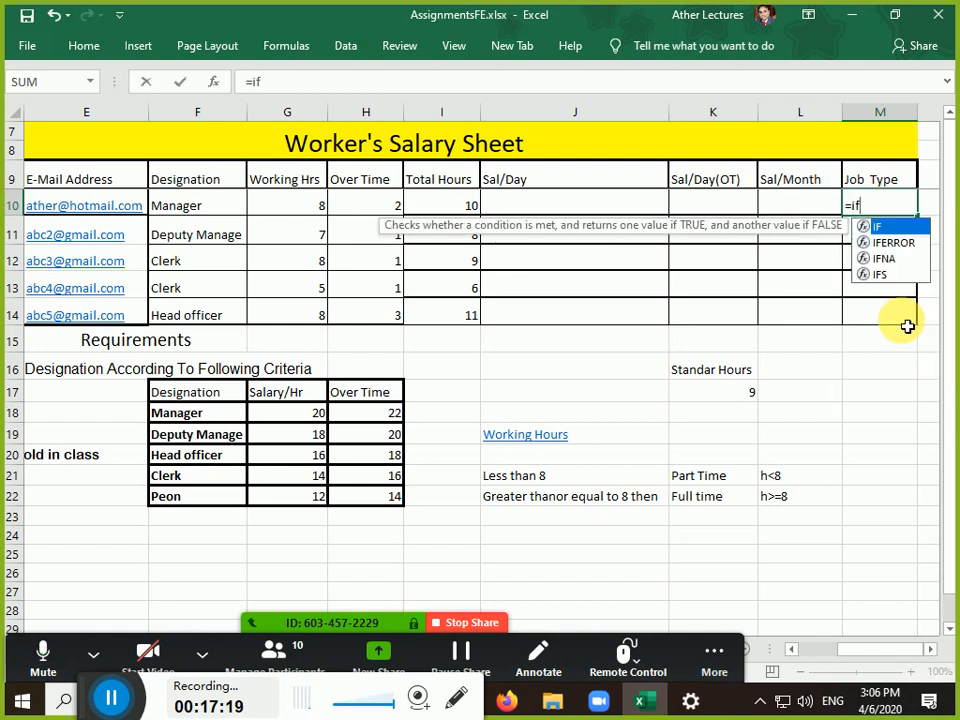
type("(")
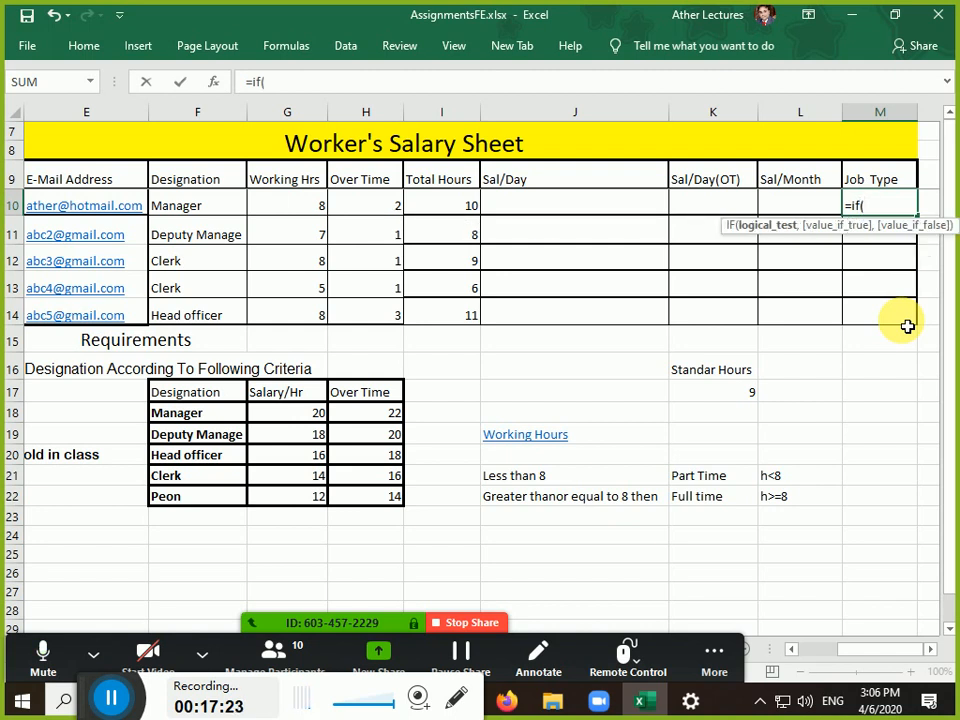
key("Left")
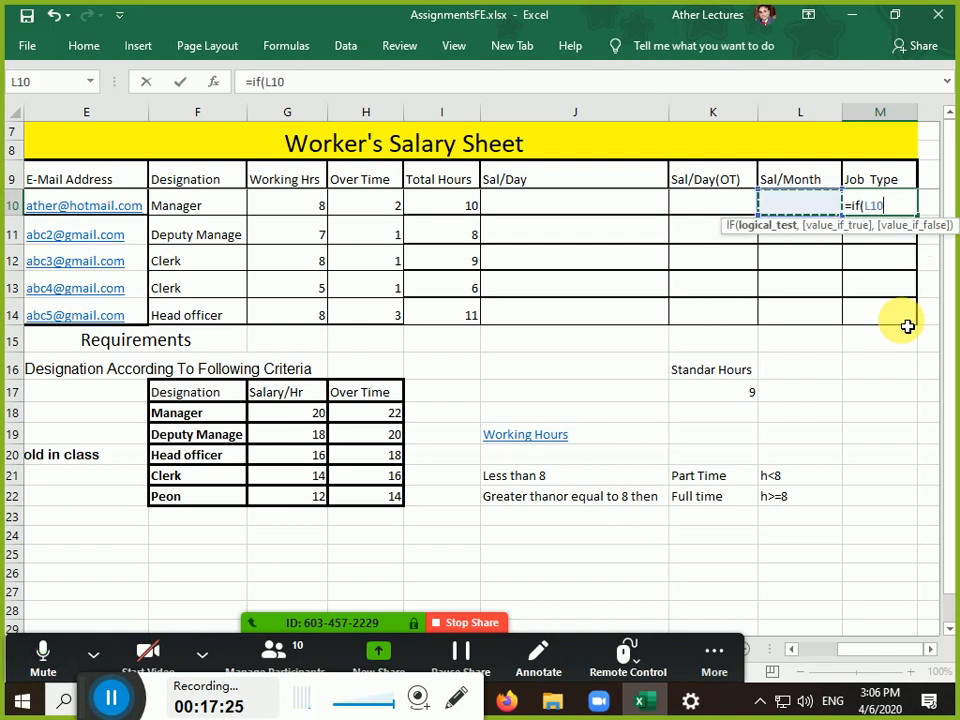
key("Left")
key("Left")
key("Left")
key("Left")
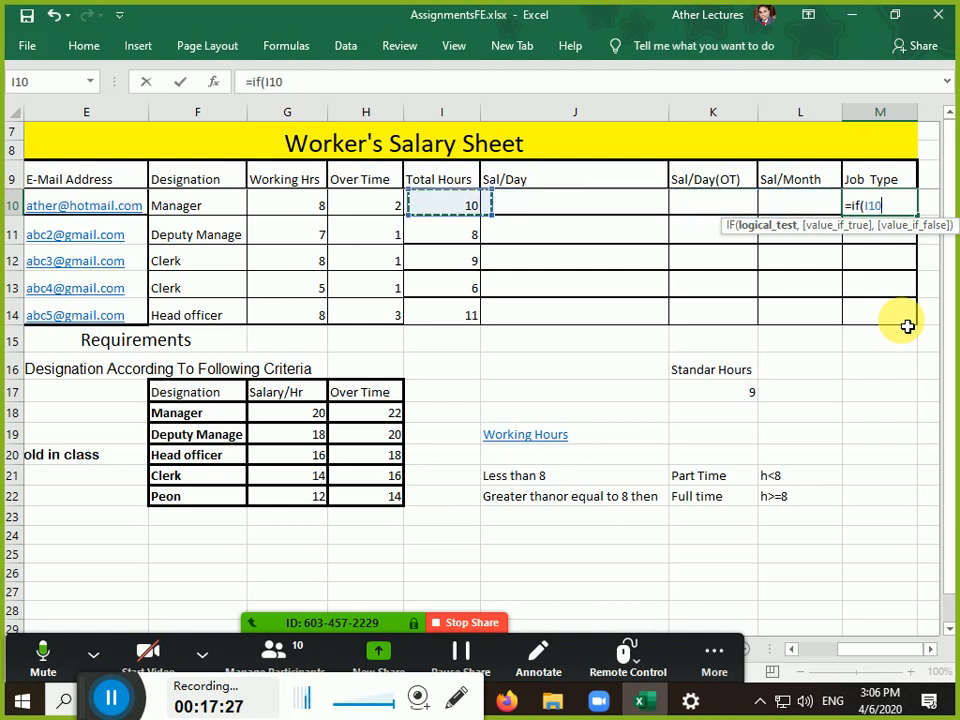
key("Right")
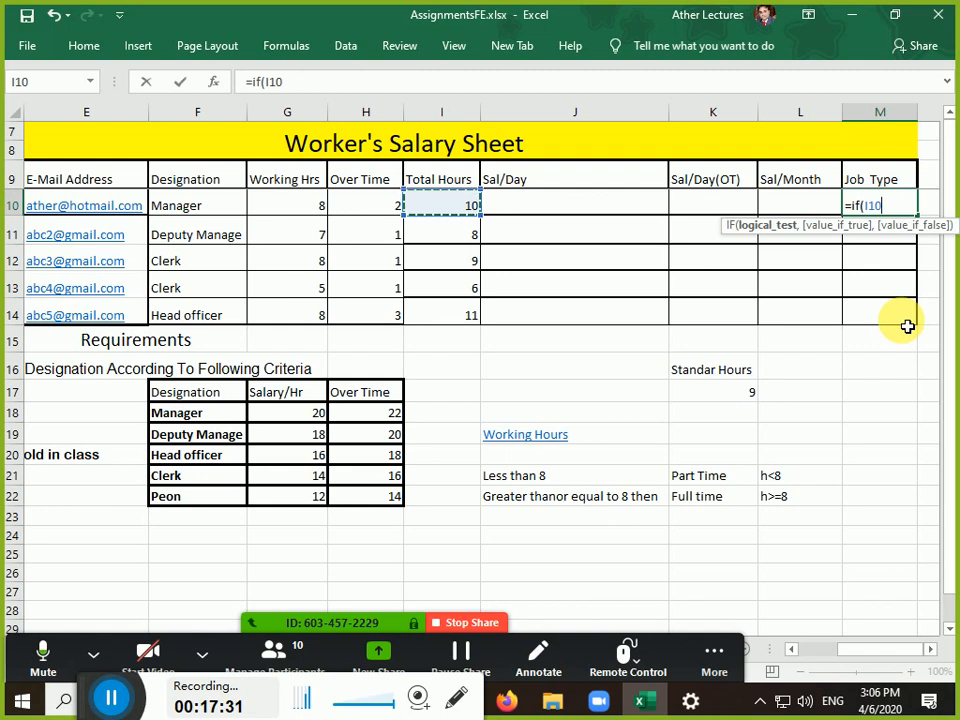
type("<")
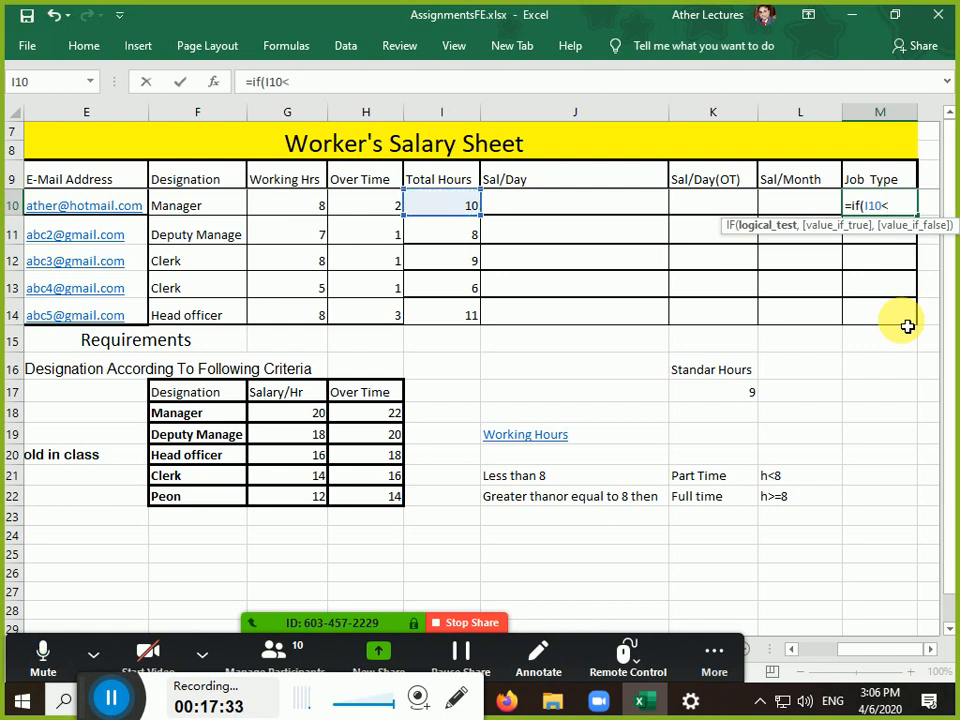
type("8,:")
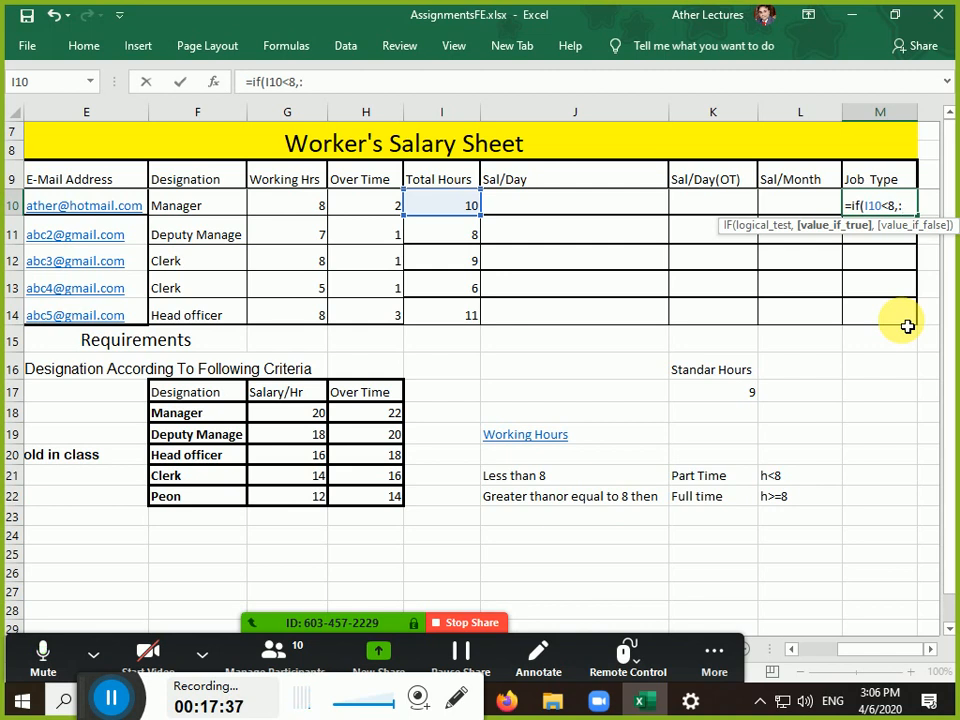
key("BackSpace")
type("\"")
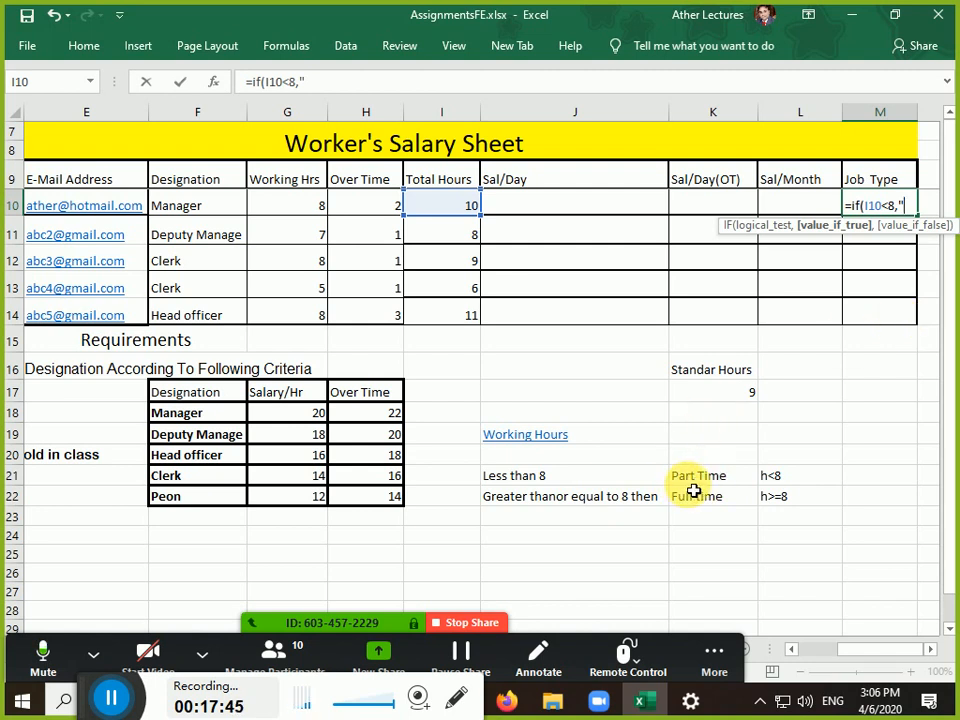
type("Part")
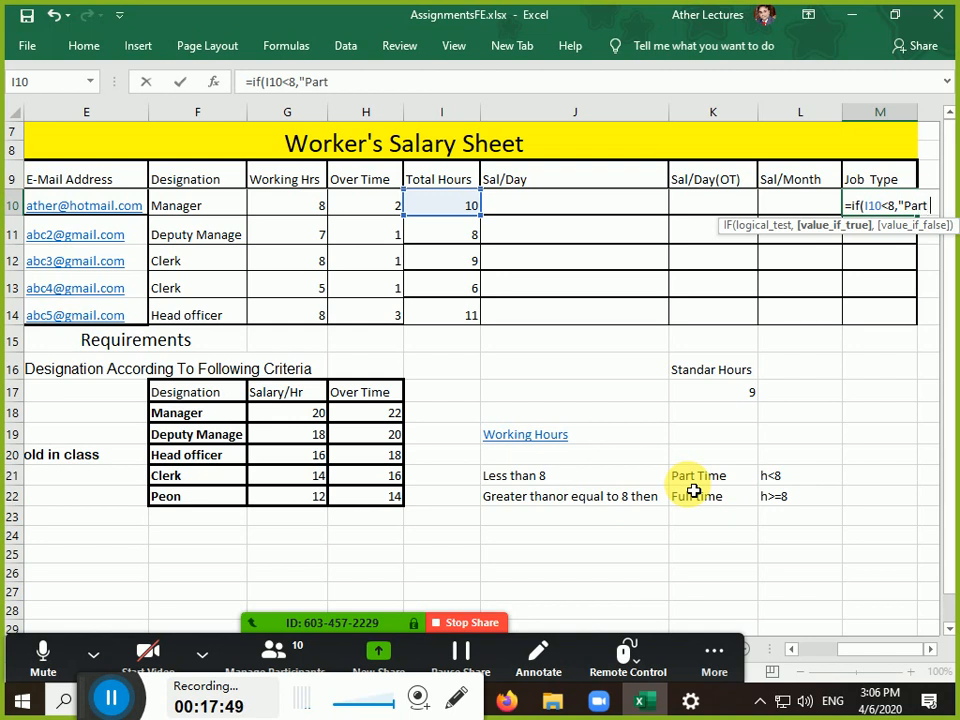
type(" Time")
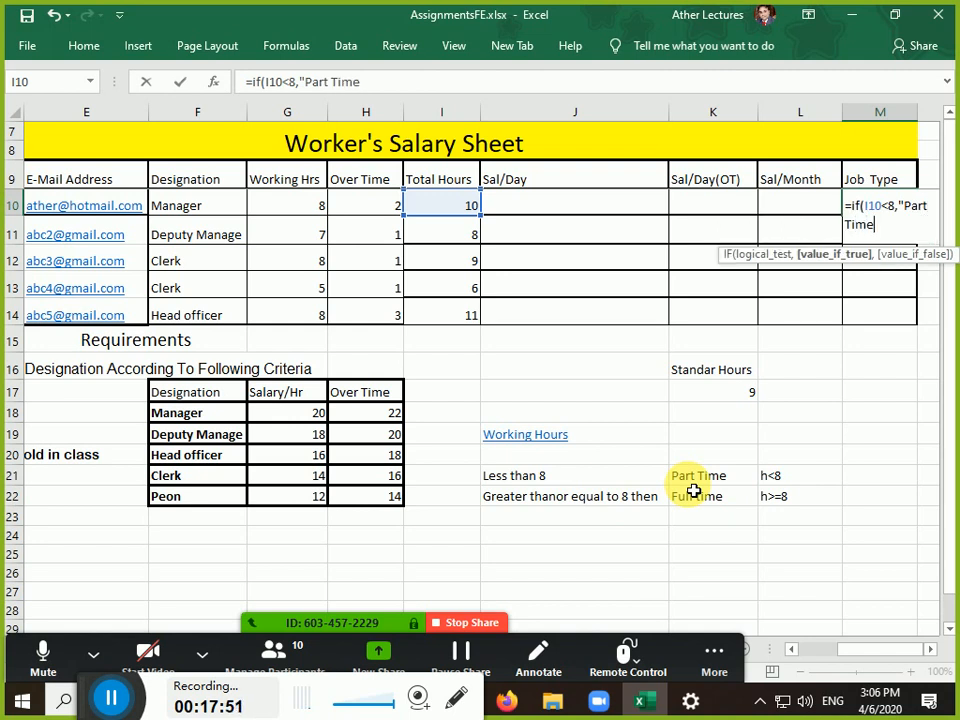
type("\",\"")
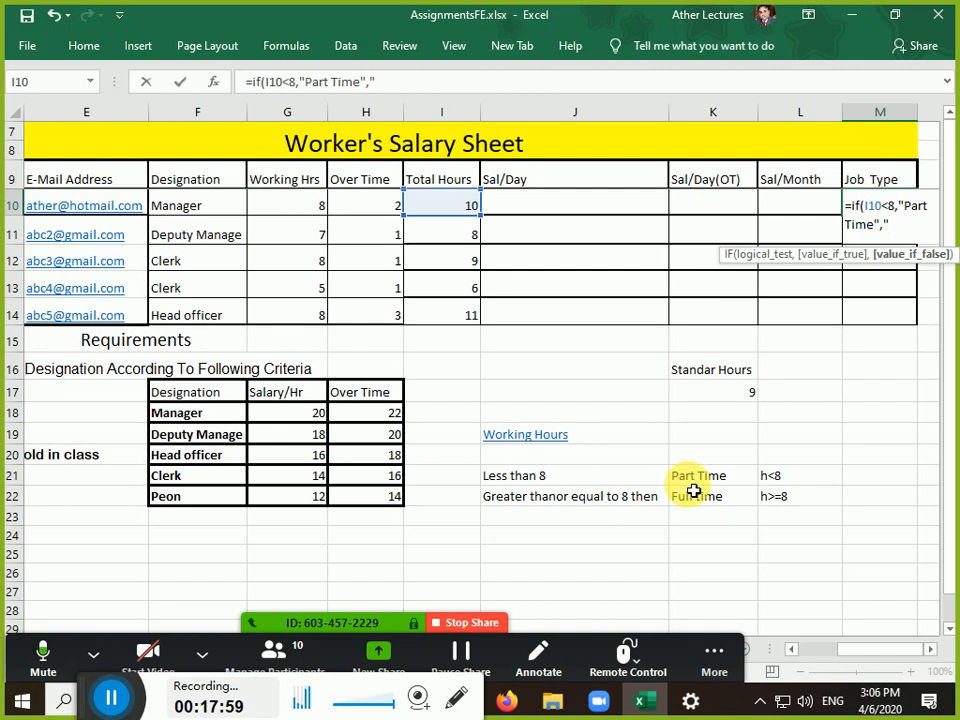
type("f")
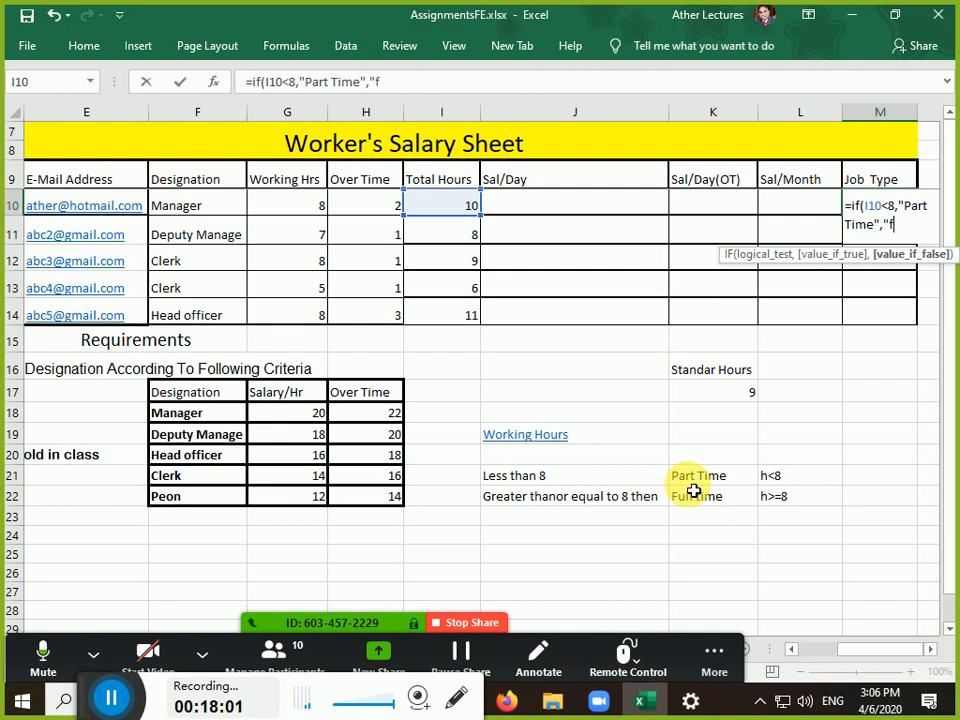
type("ull time")
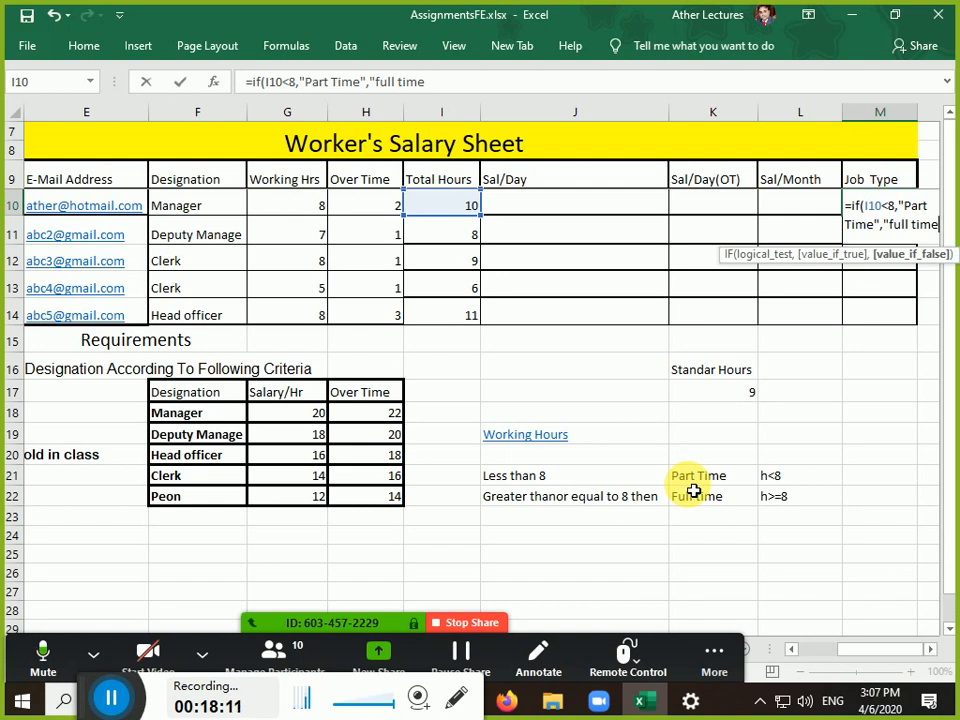
type("\"")
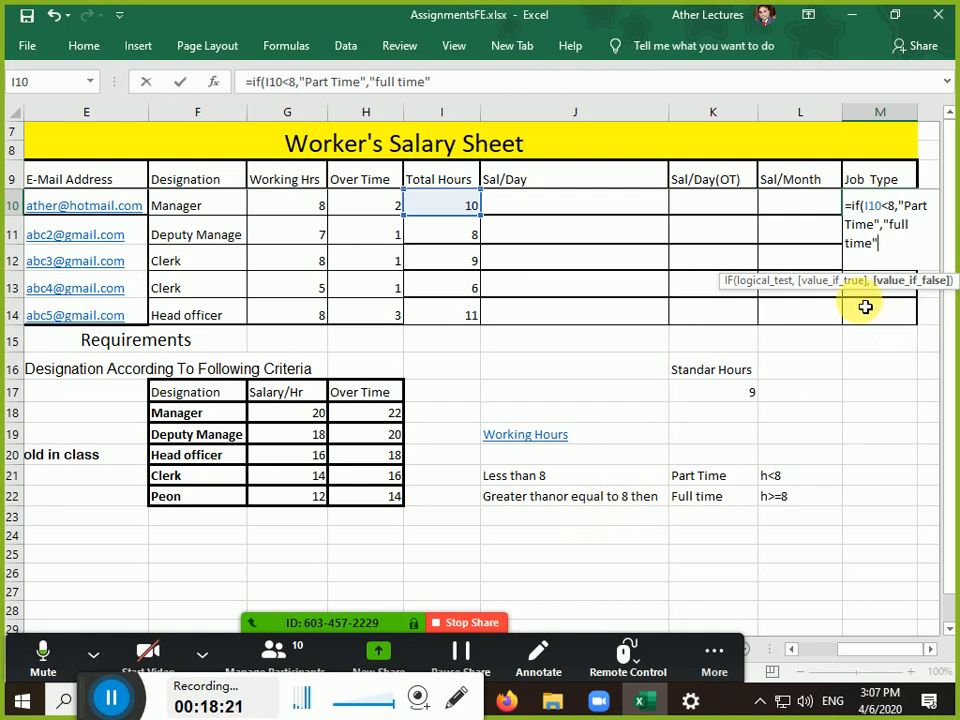
type(")")
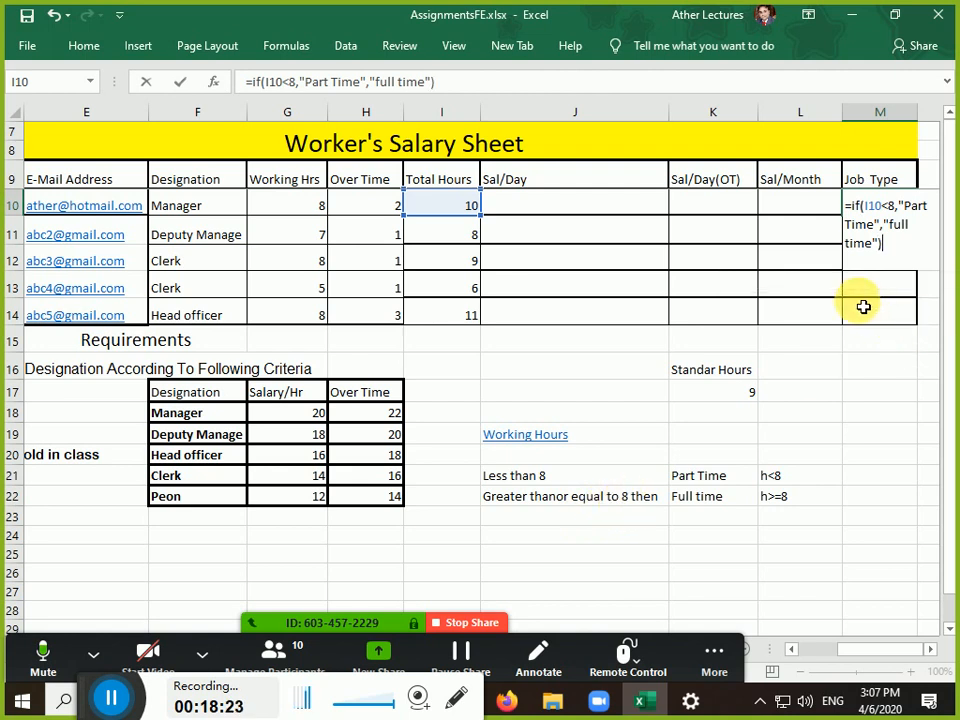
key("Return")
key("Up")
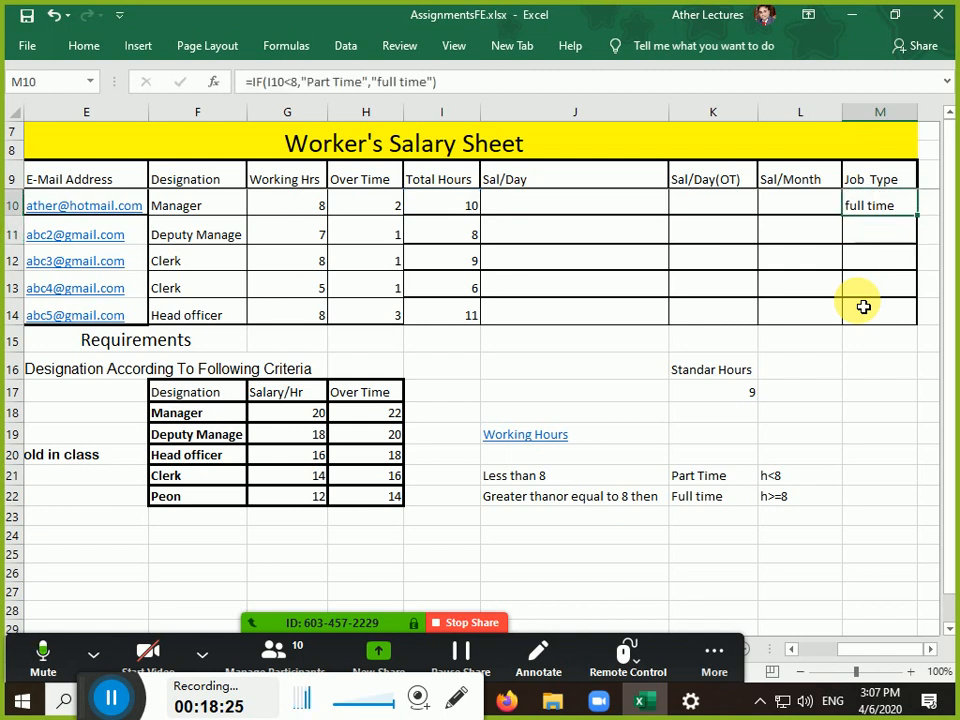
Fill the IF formula down M10:M14 with Ctrl+D, giving Part Time for the 6-hour worker
key("Left")
key("Left")
key("Left")
key("Left")
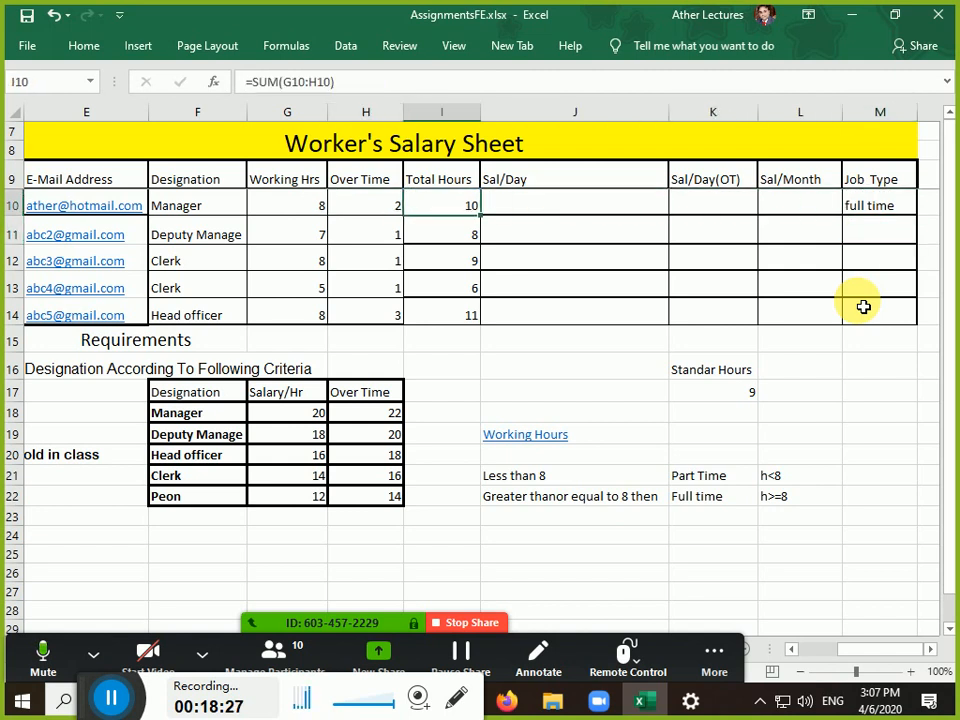
key("Right")
key("Right")
key("Right")
key("Right")
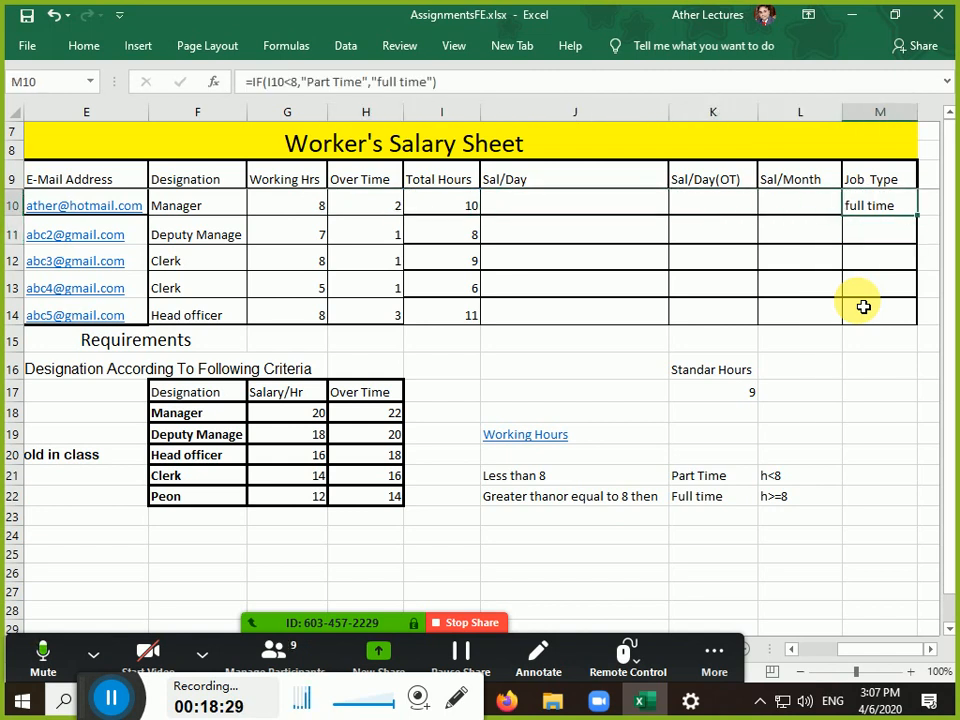
key("shift+Down")
key("shift+Down")
key("shift+Down")
key("shift+Down")
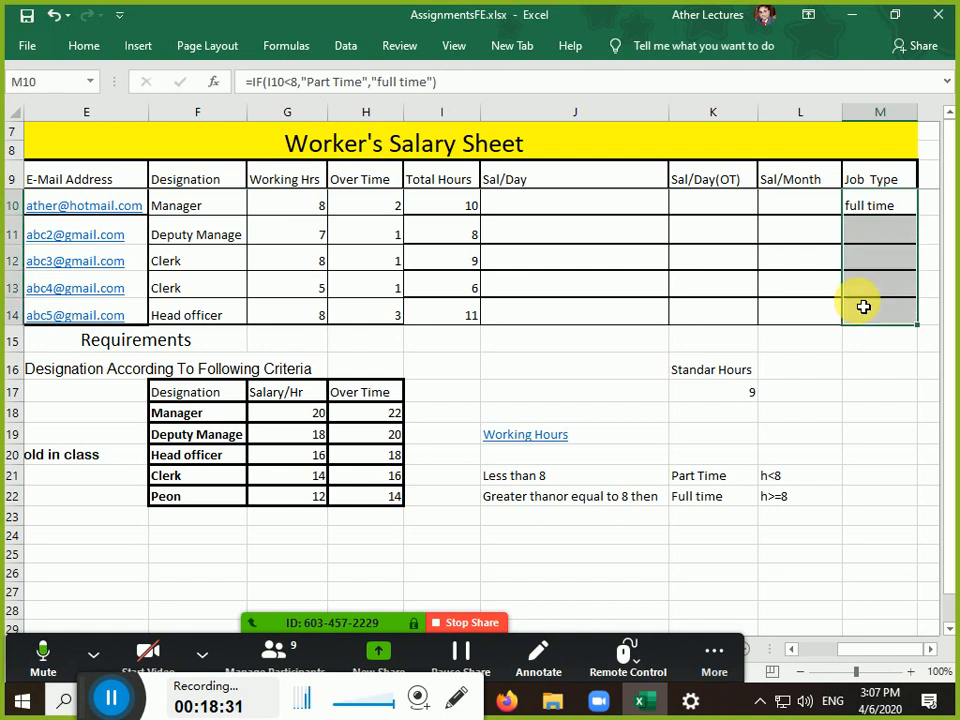
key("ctrl+d")
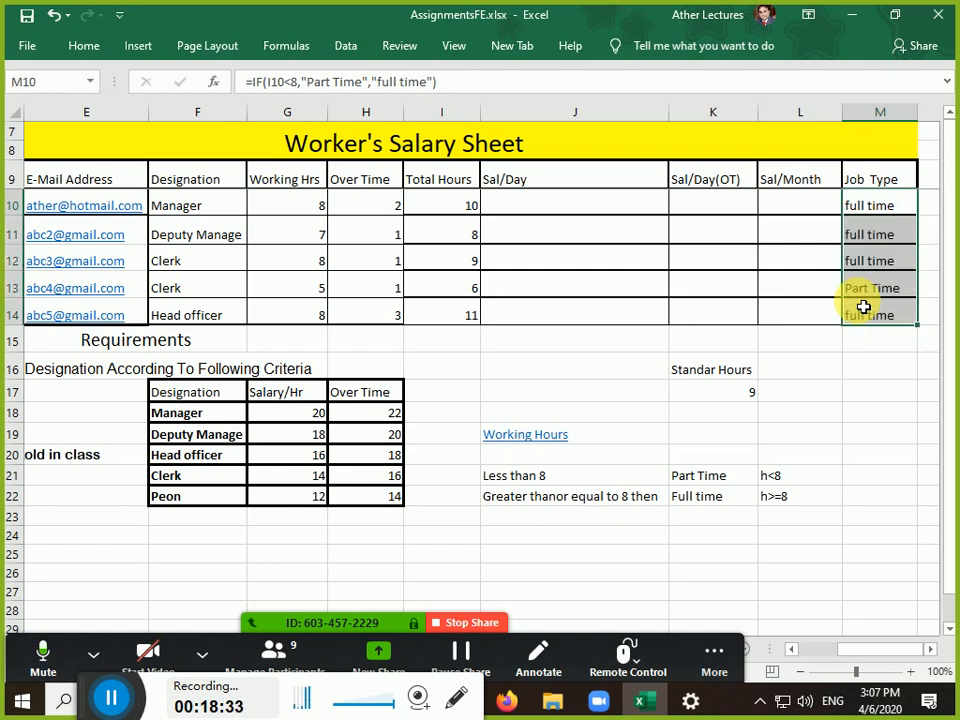
key("Down")
key("Down")
key("Down")
key("Left")
key("Left")
key("Left")
key("Left")
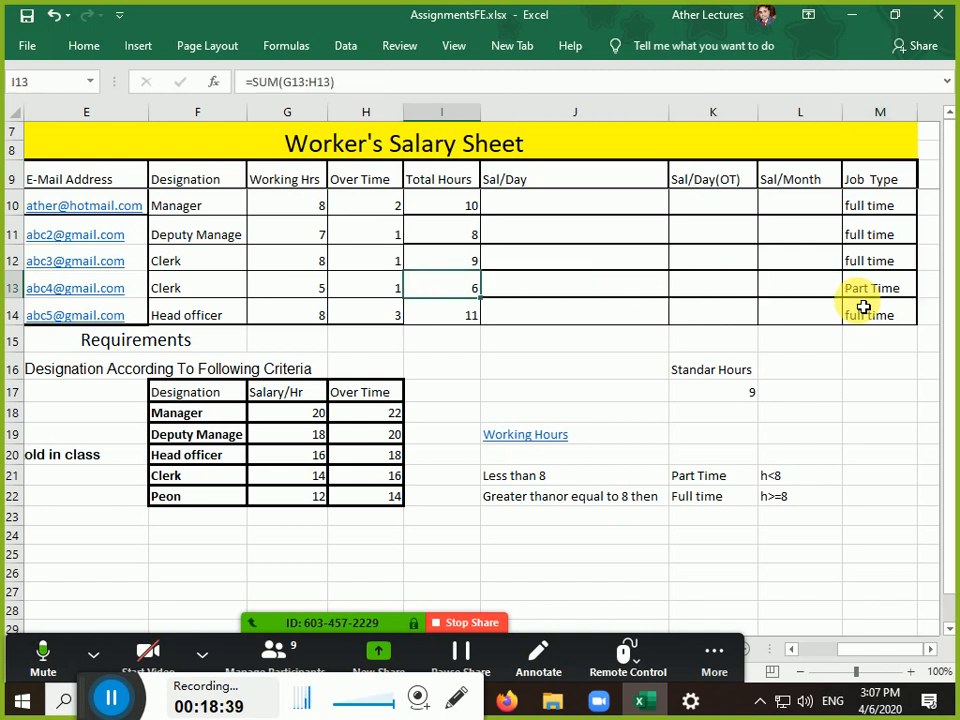
key("Right")
key("Right")
key("Right")
key("Right")
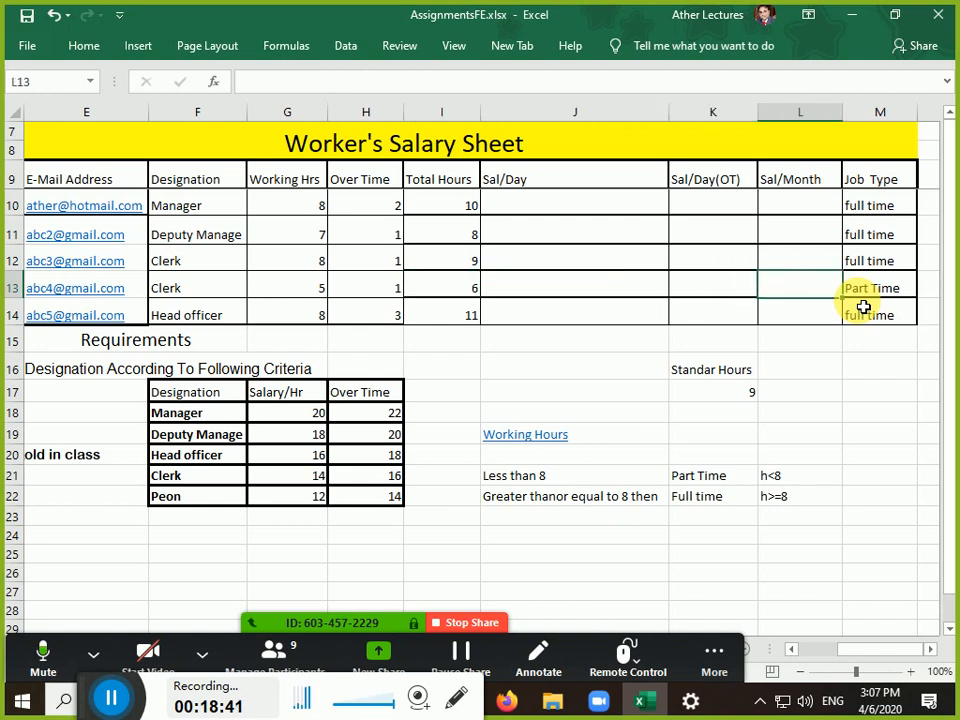
key("Up")
key("Up")
key("Up")
key("F2")
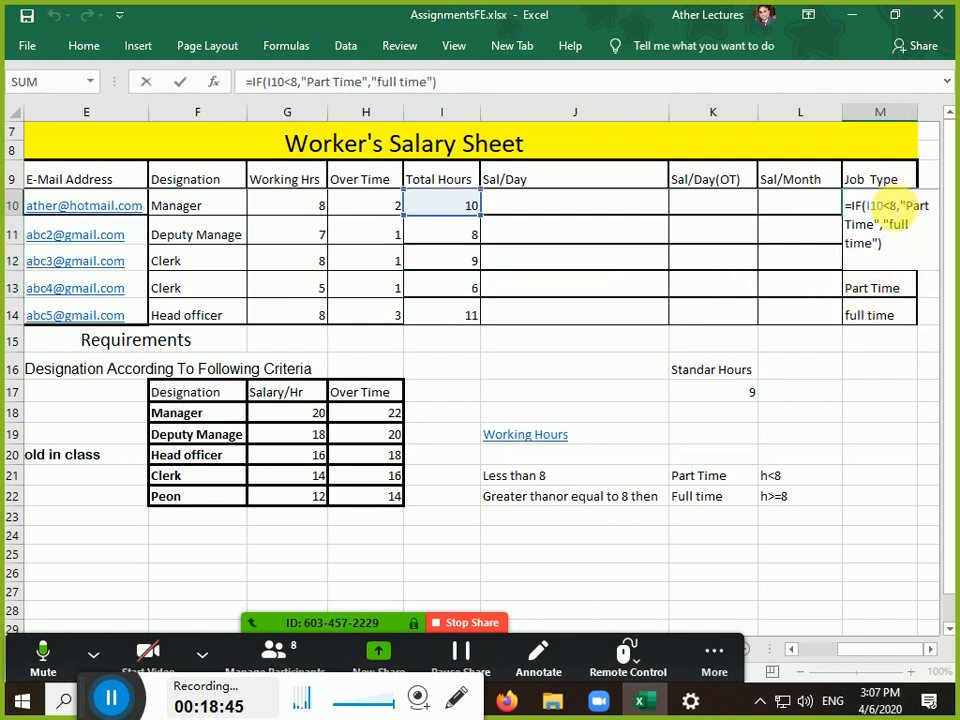
Replace the fixed 8 in M10's condition with the absolute reference $K$17
left_click(892, 206)
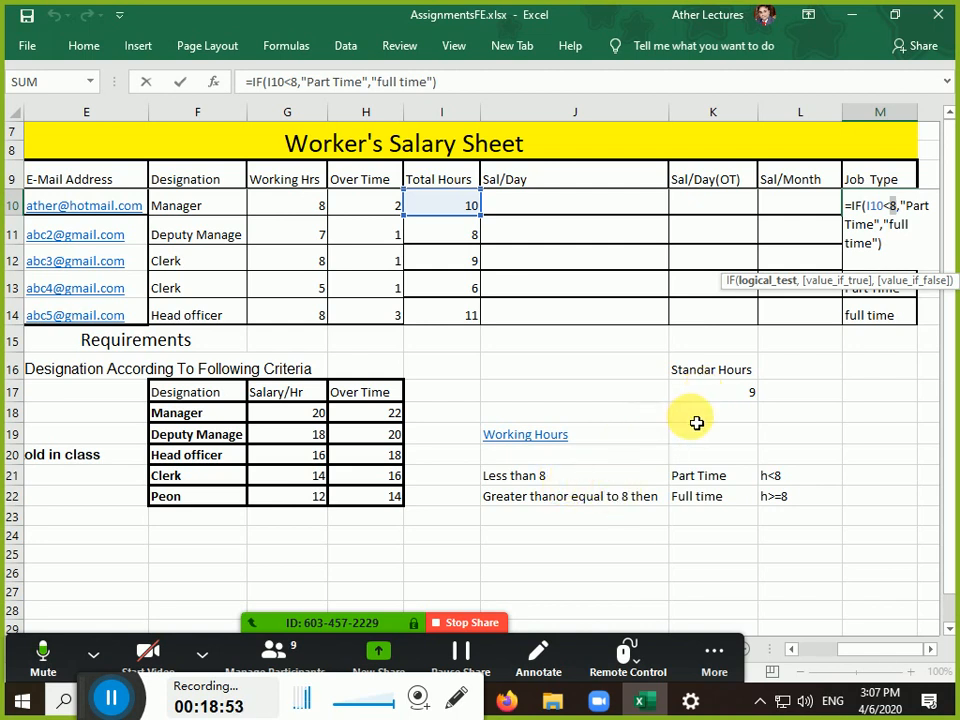
left_click(716, 398)
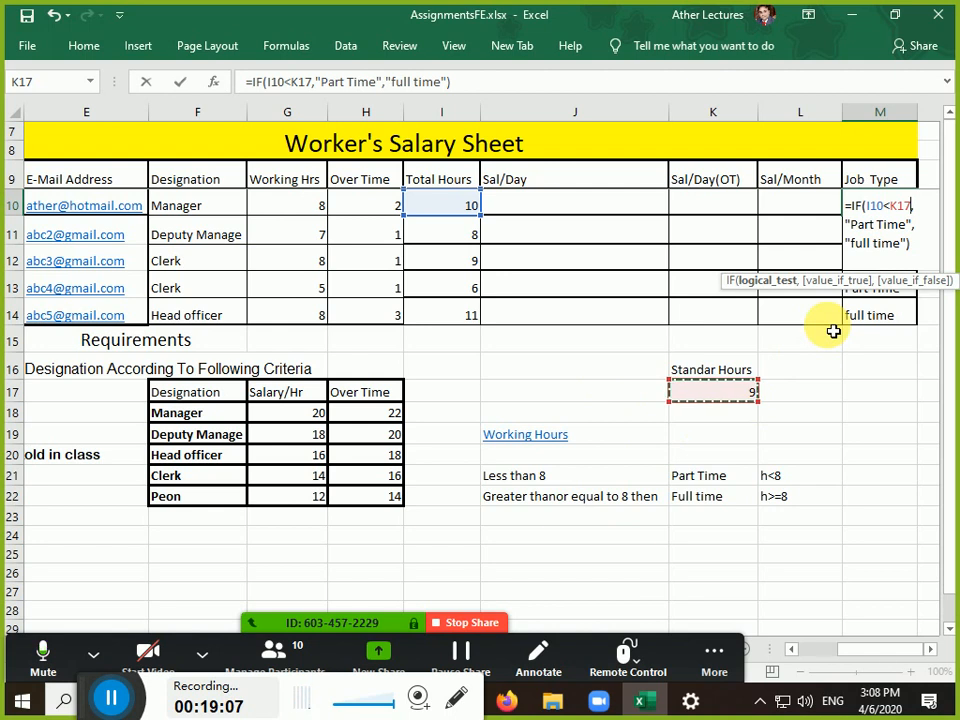
key("F4")
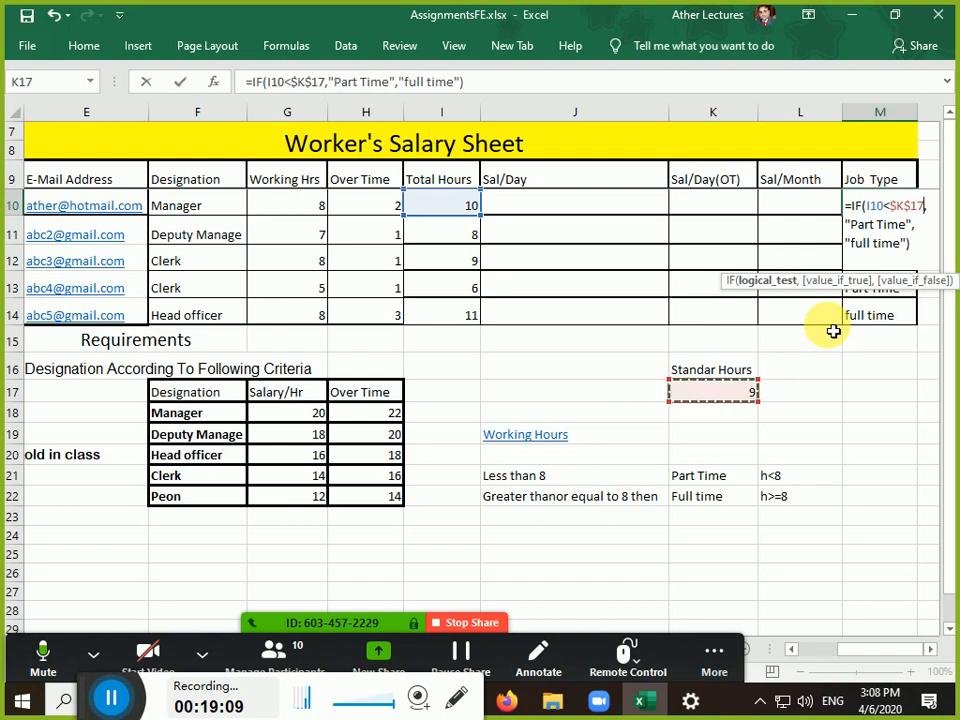
key("Return")
Copy the revised $K$17 formula down to M14 and review each Job Type formula
left_click(910, 211)
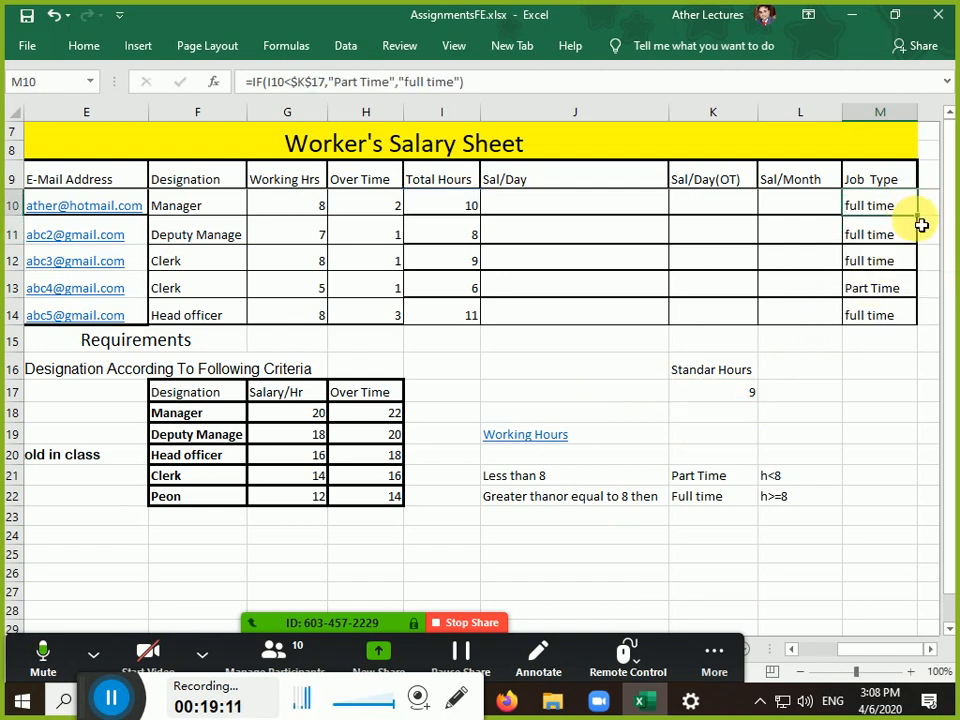
left_click_drag(921, 226, 924, 330)
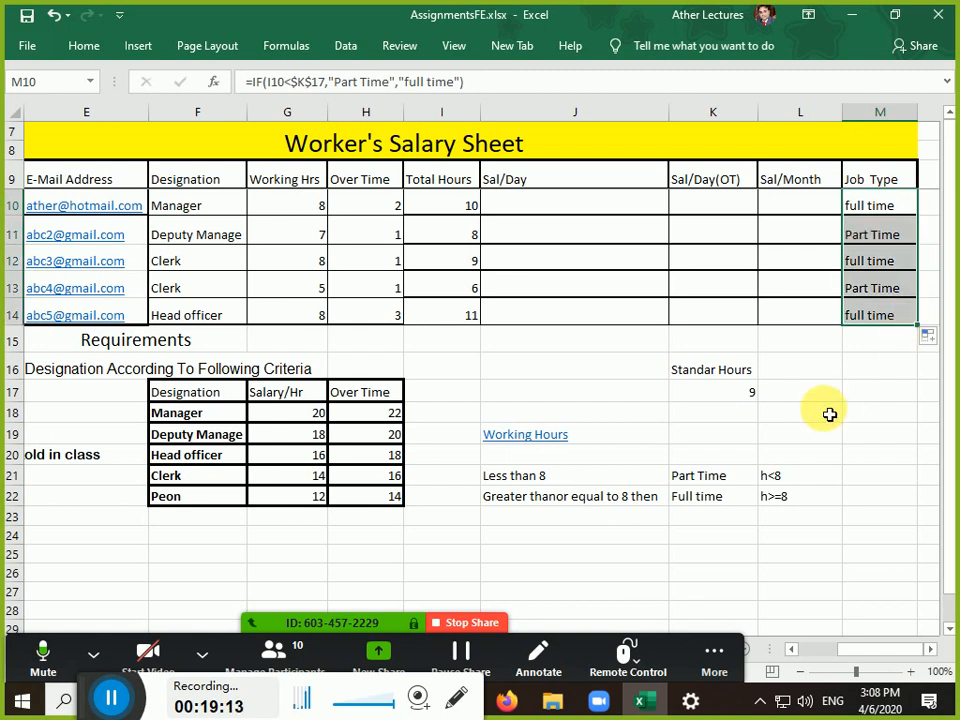
left_click(830, 414)
left_click(869, 205)
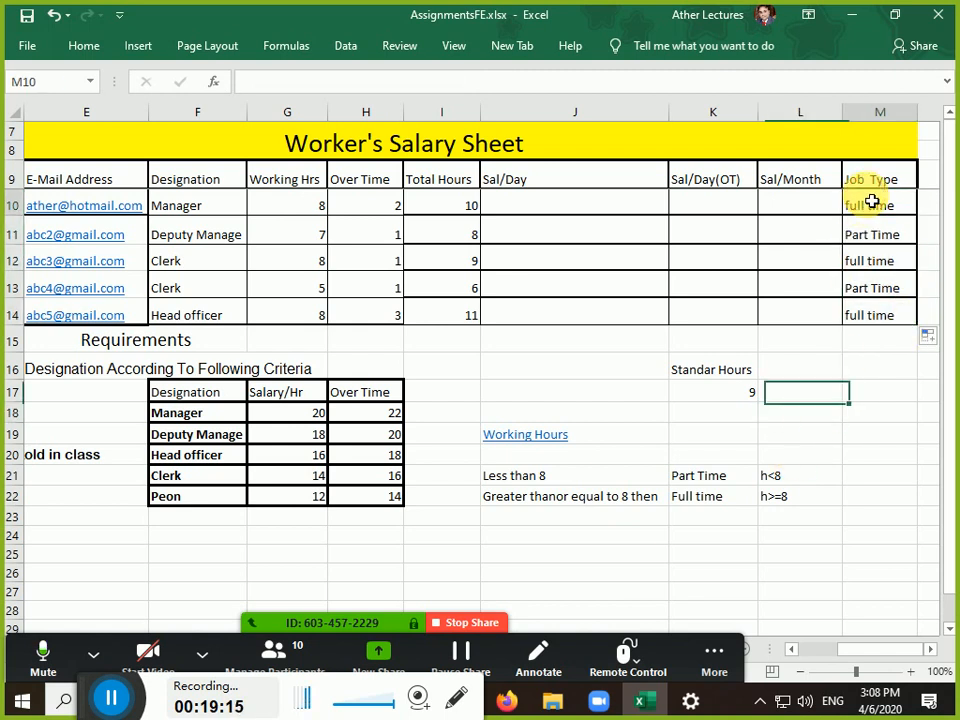
left_click(872, 255)
left_click(881, 236)
left_click(879, 261)
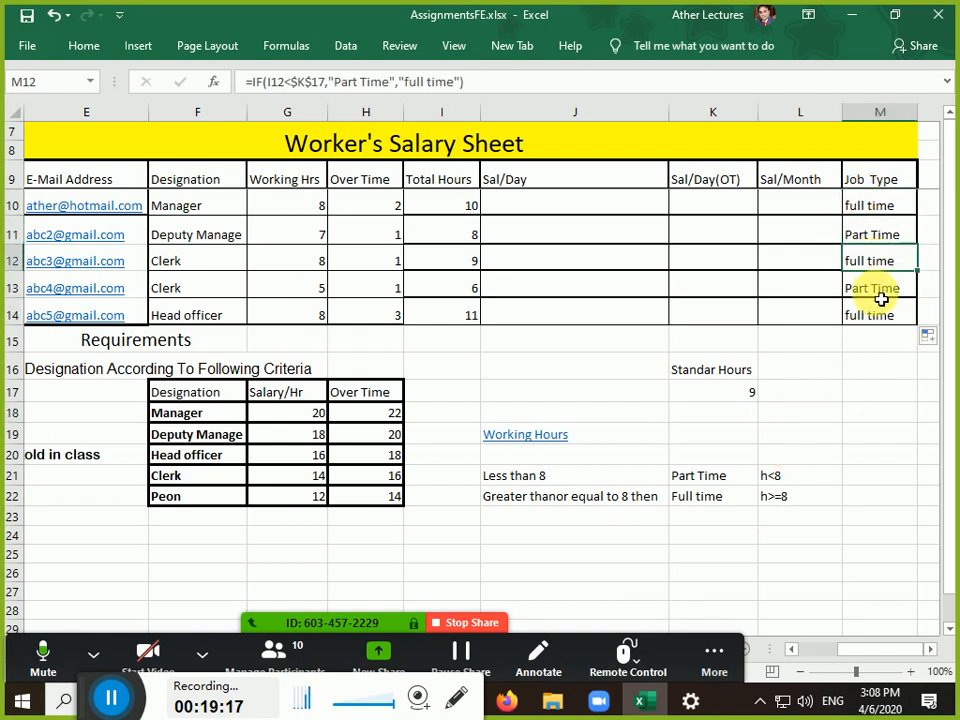
left_click(881, 296)
left_click(874, 316)
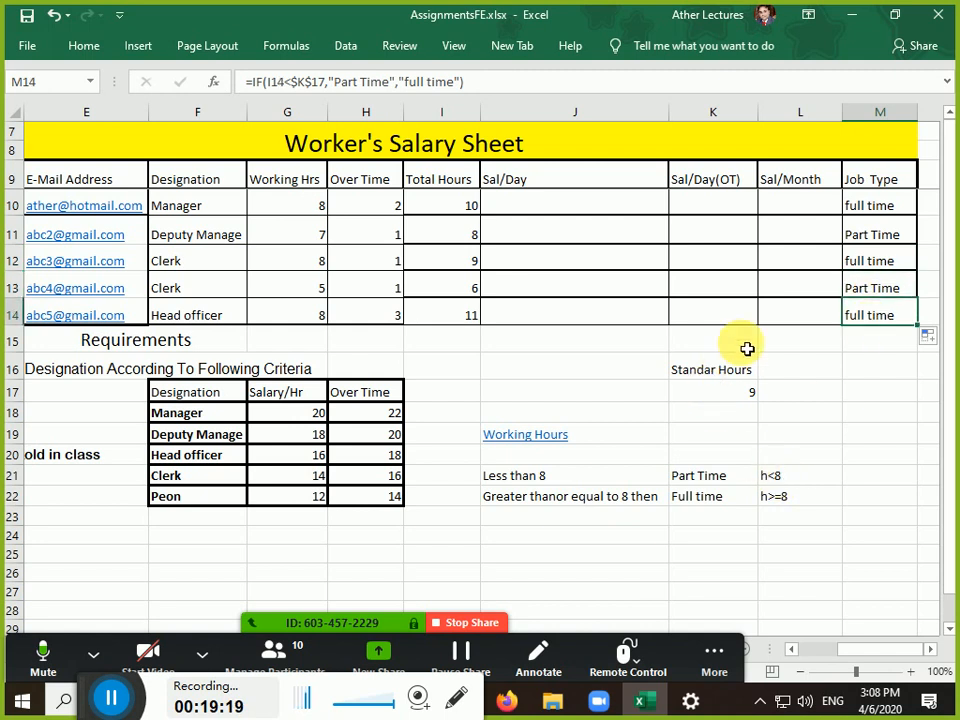
double_click(857, 201)
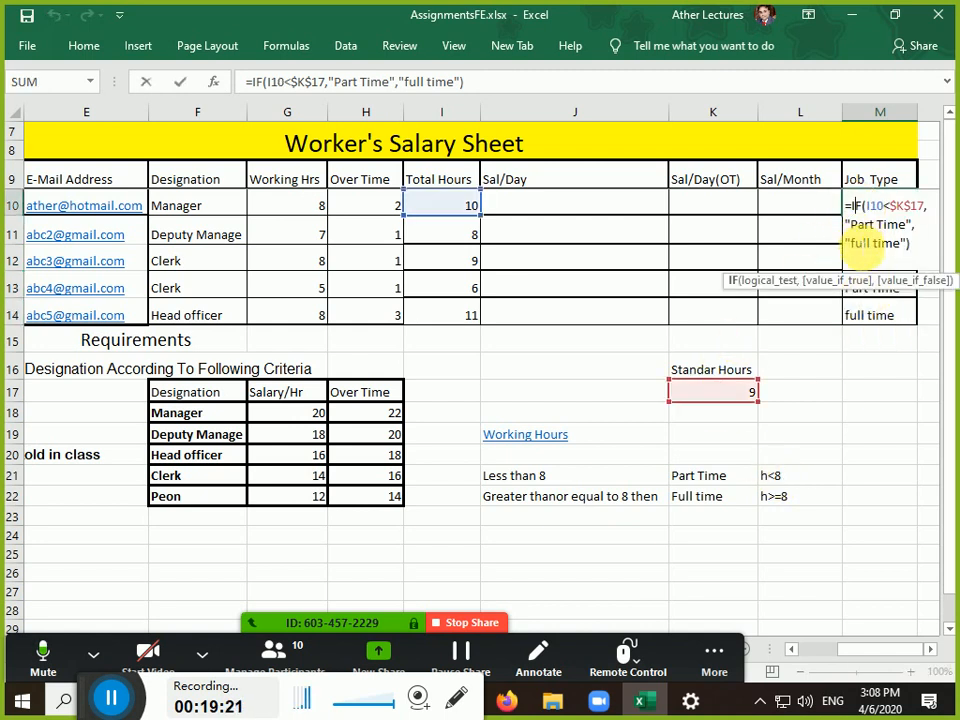
Change "full time" to "Full Time" in M10's IF formula and confirm it
left_click(853, 244)
key("BackSpace")
type("F")
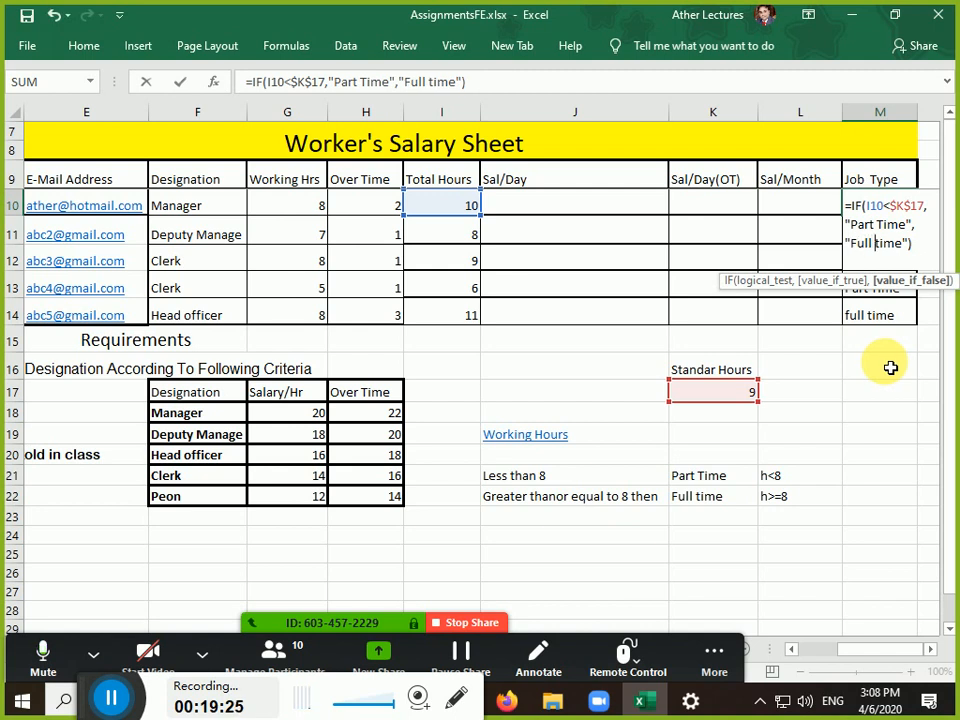
key("Right")
key("Right")
key("BackSpace")
type("T")
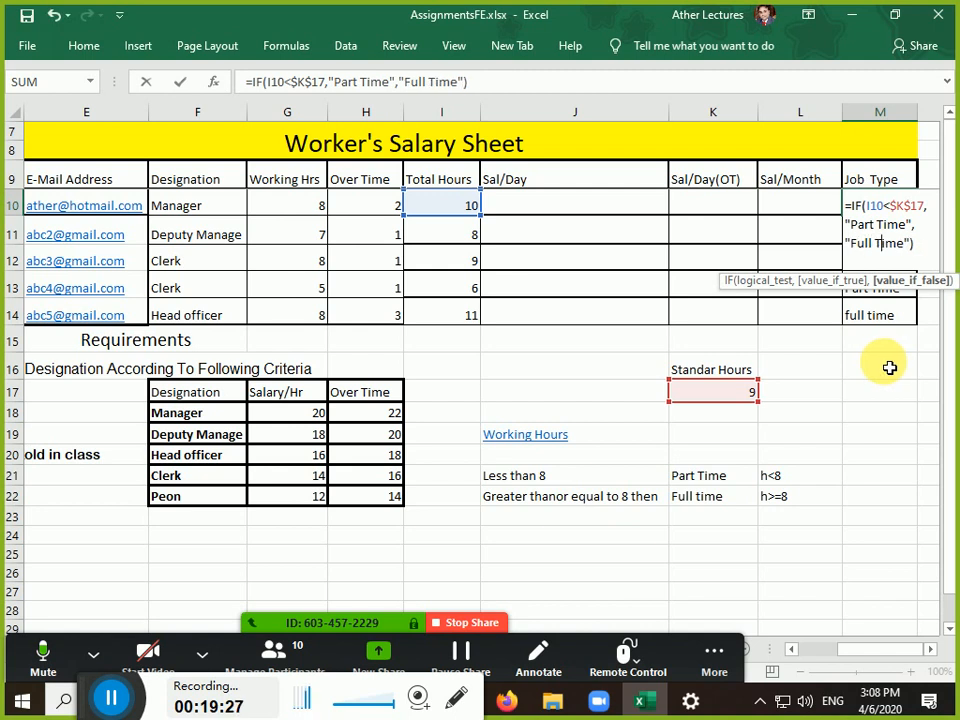
key("Return")
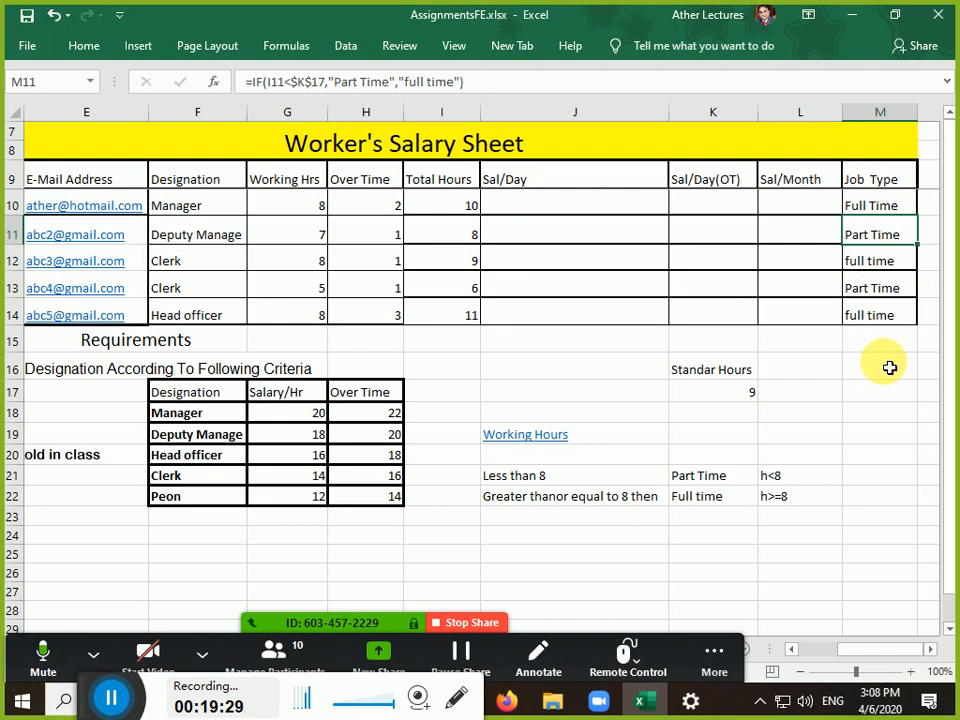
key("Left")
key("Left")
key("Left")
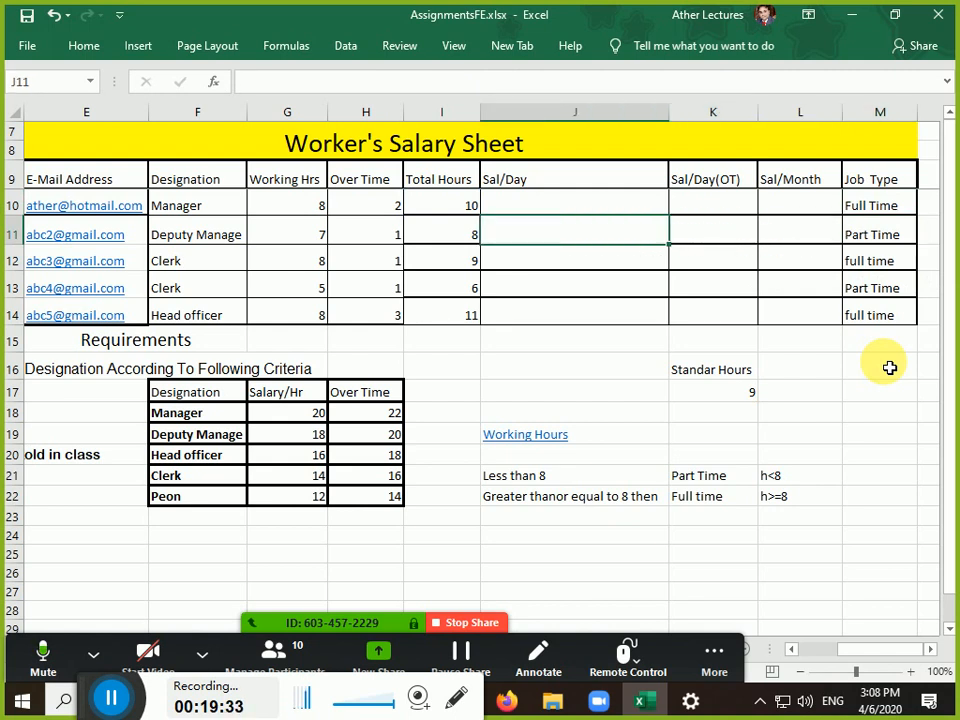
key("Right")
key("Right")
key("Right")
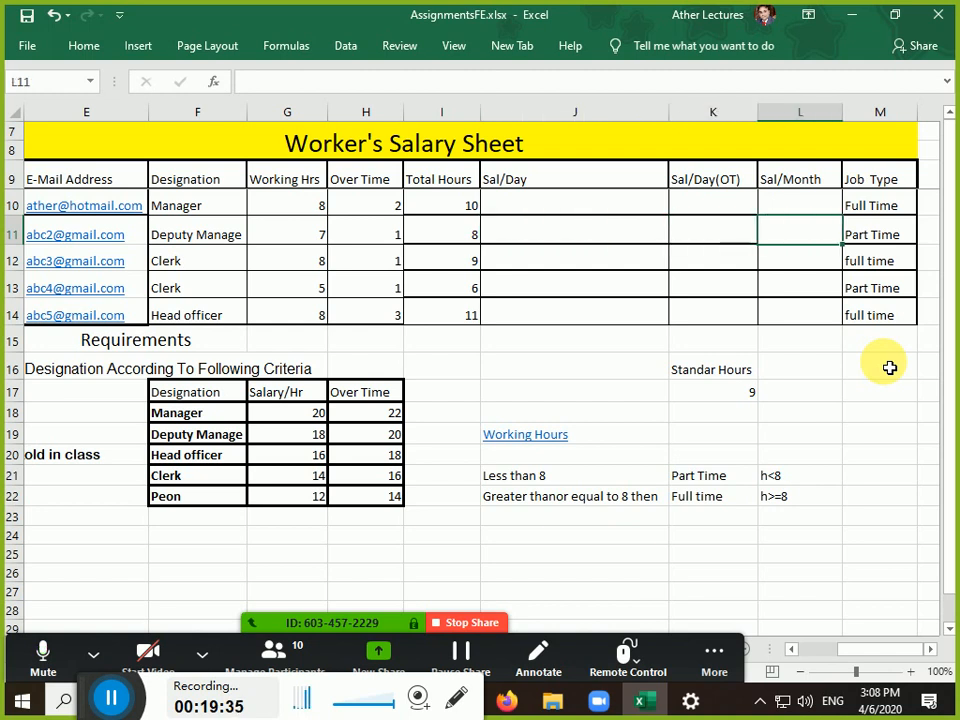
key("Down")
key("Down")
key("Down")
key("Down")
key("Down")
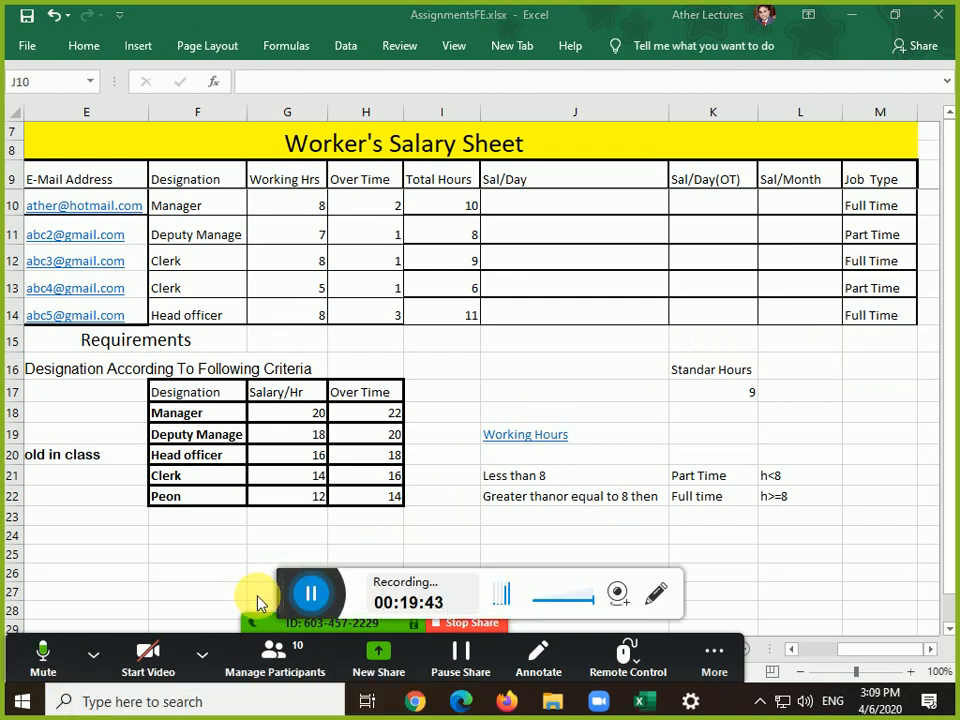
left_click_drag(296, 584, 55, 682)
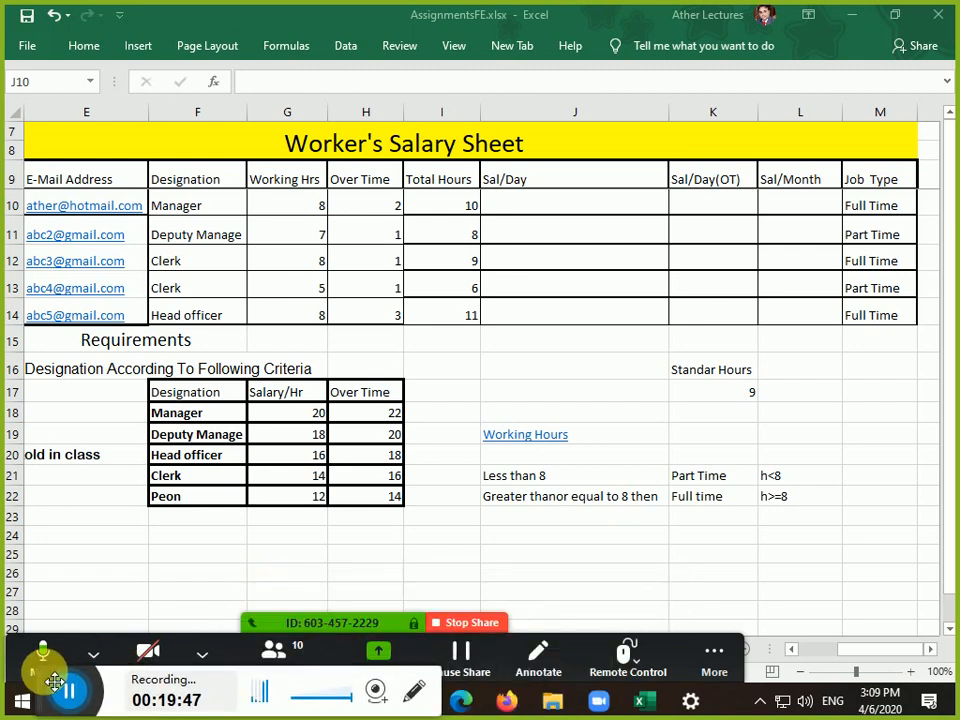
left_click(535, 210)
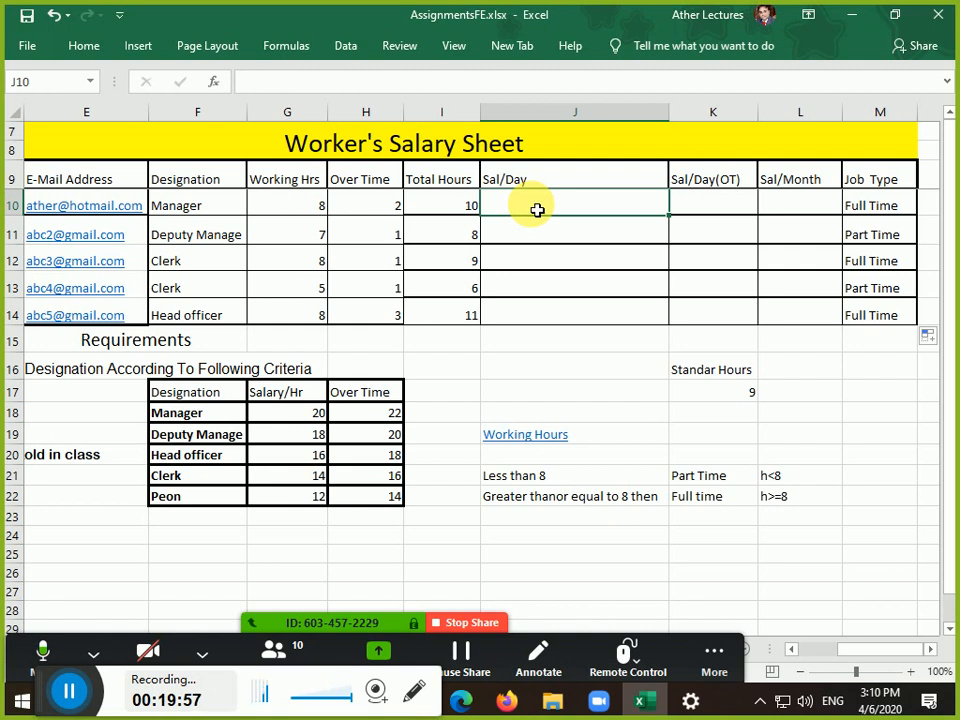
key("Left")
key("Left")
key("Left")
key("Left")
key("Left")
key("Left")
key("Left")
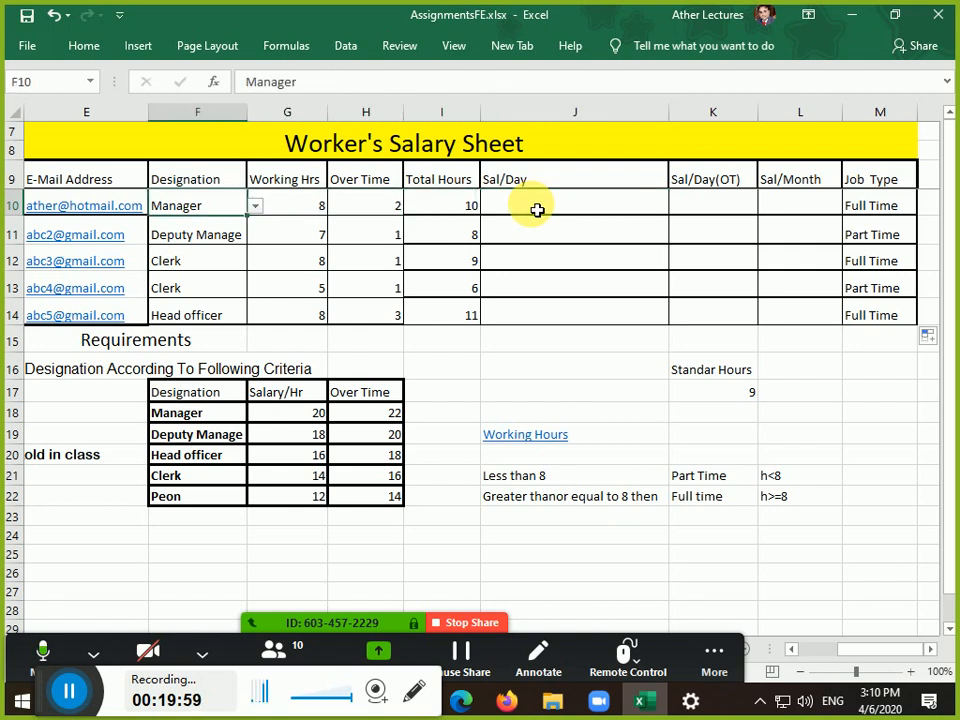
key("Left")
key("Right")
key("Right")
key("Right")
key("Right")
key("Right")
key("Right")
key("Right")
key("Right")
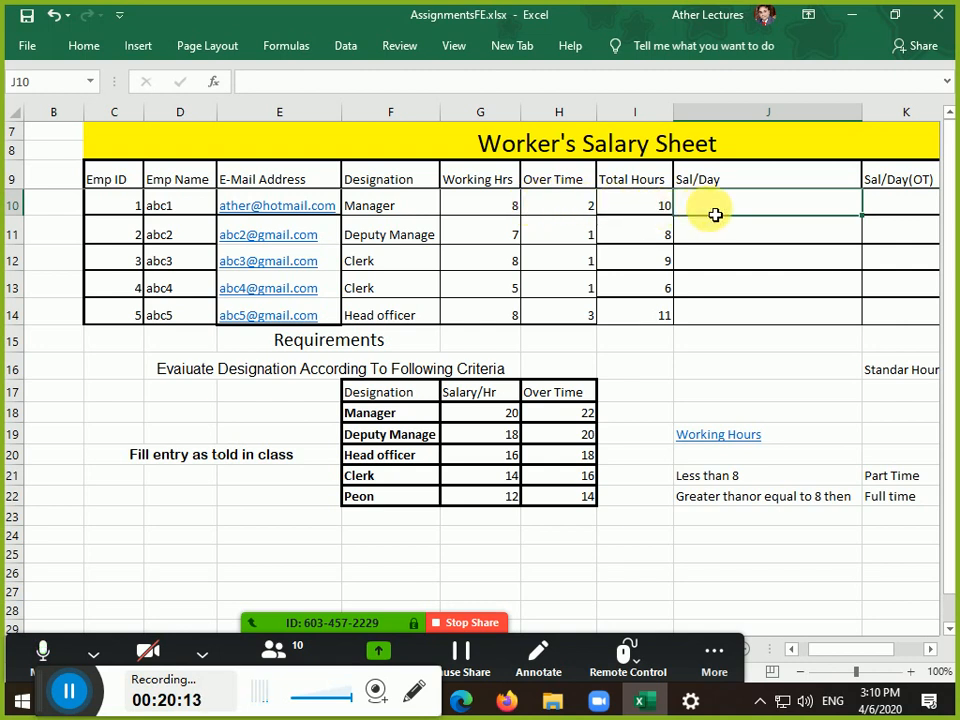
left_click(405, 207)
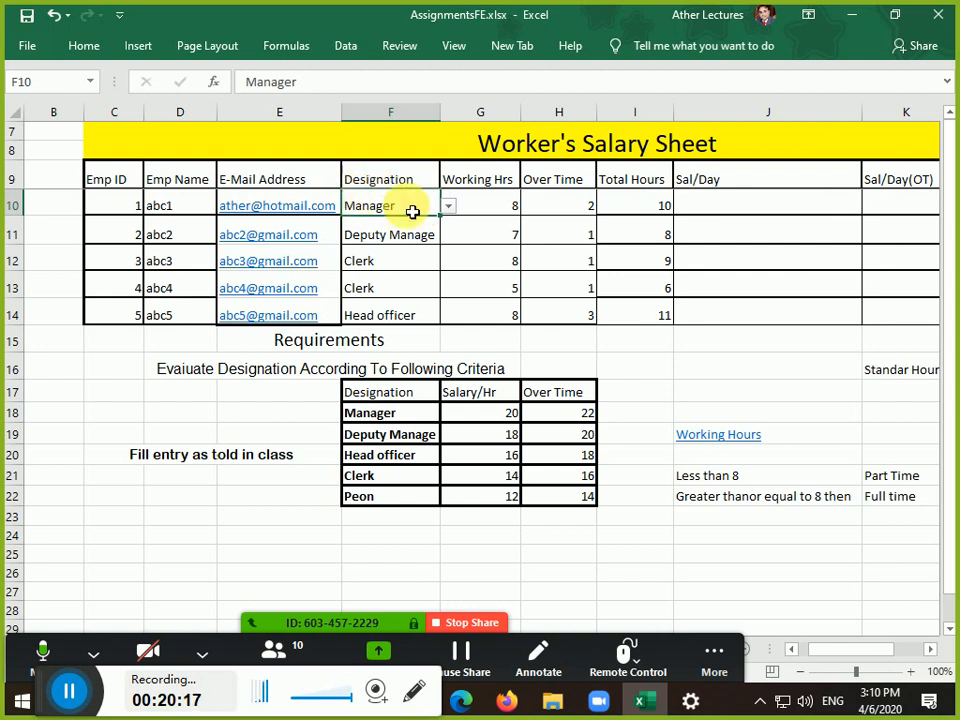
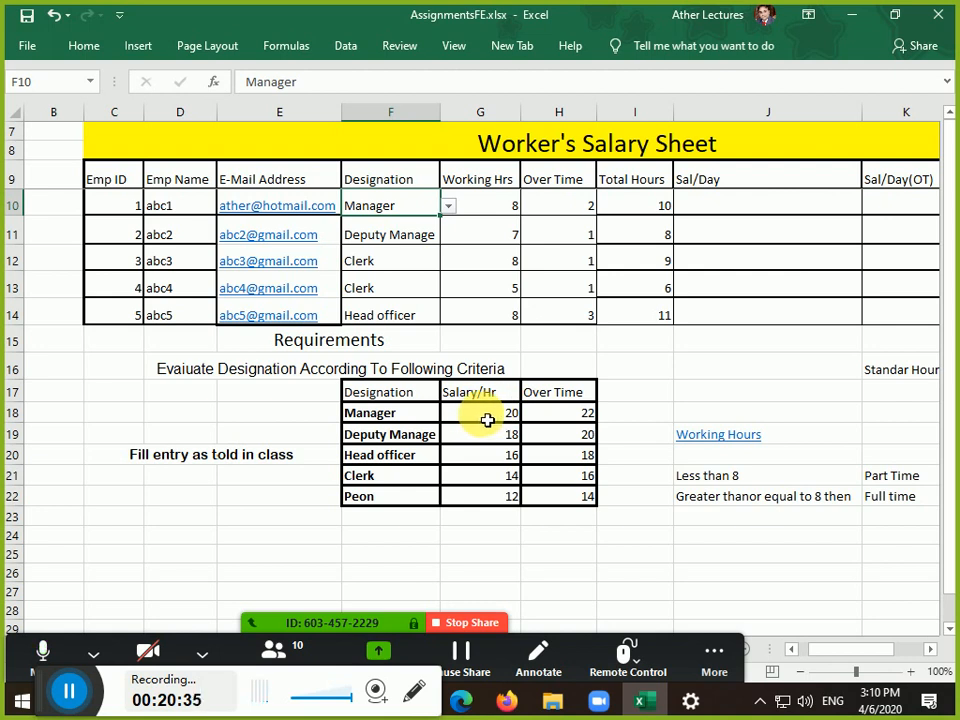
Start an IF formula in J10 that tests whether F10 equals the Manager designation in F18
left_click(697, 217)
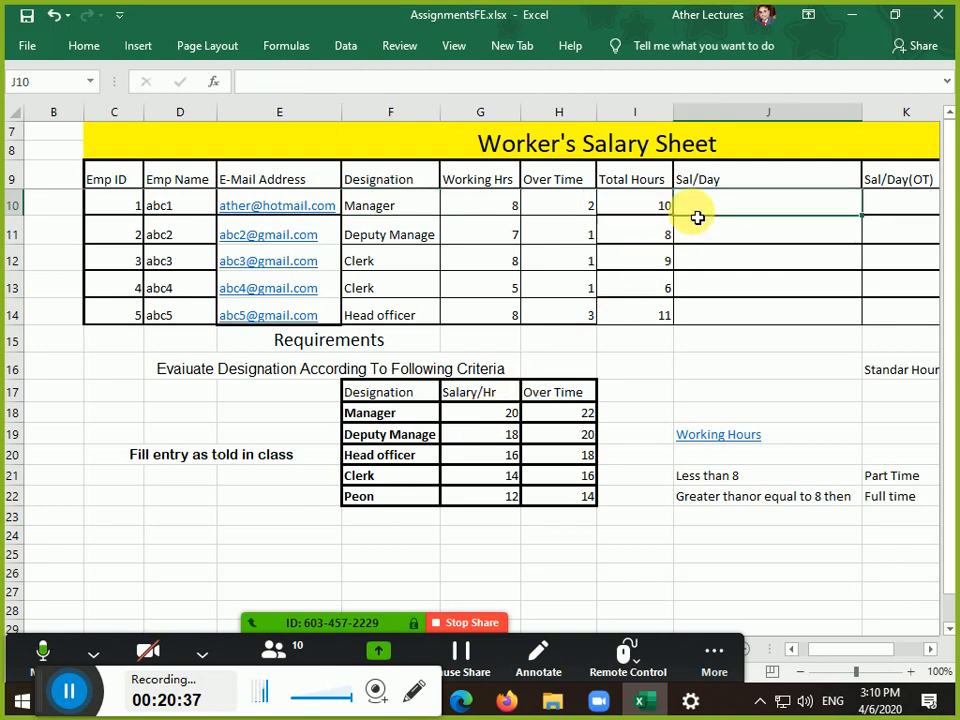
type("=if")
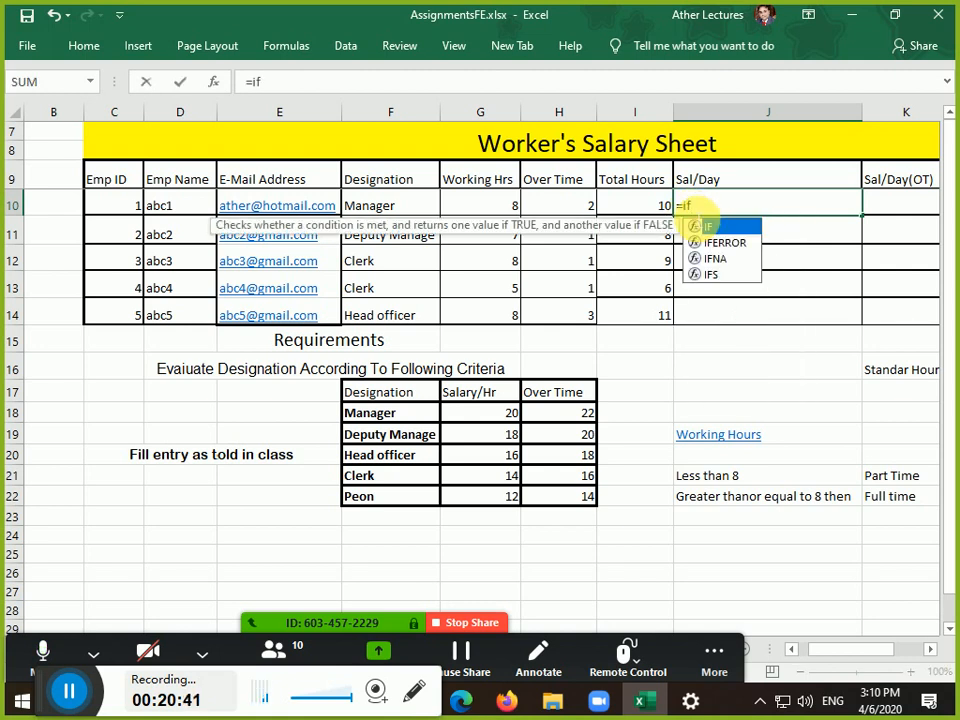
type("(")
key("Left")
key("Left")
key("Left")
key("Left")
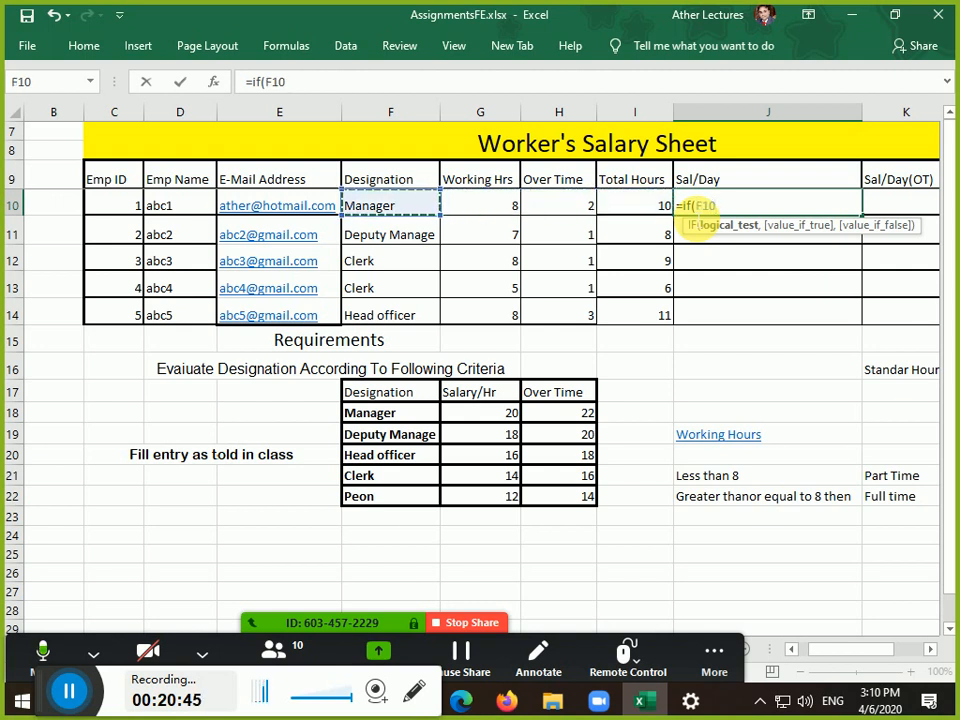
type("=")
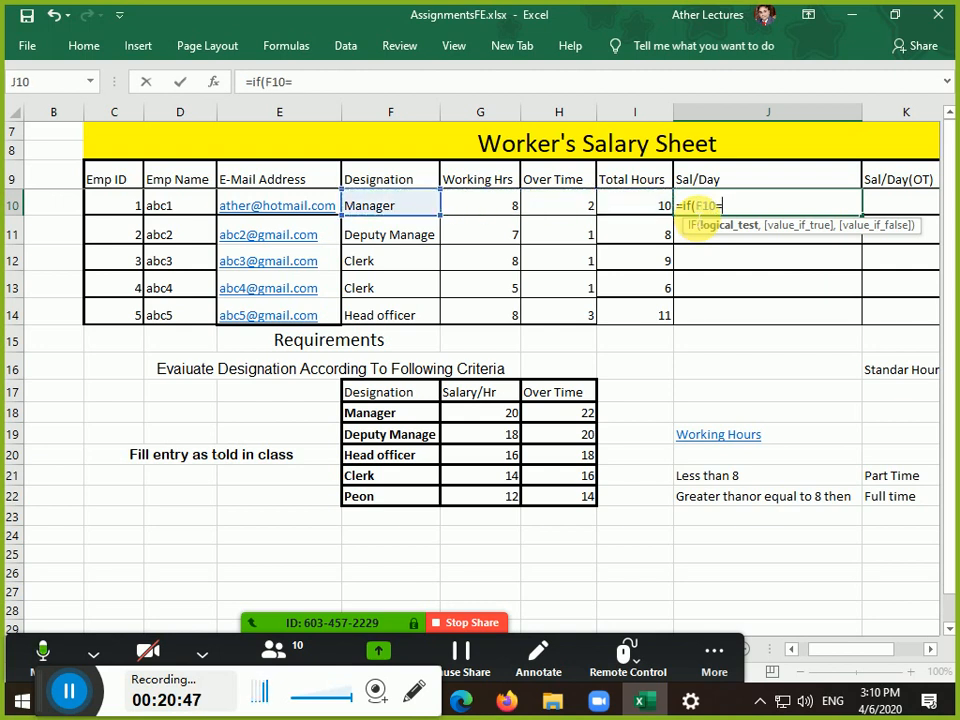
key("Left")
key("Down")
key("Down")
key("Down")
key("Down")
key("Down")
key("Down")
key("Down")
key("Down")
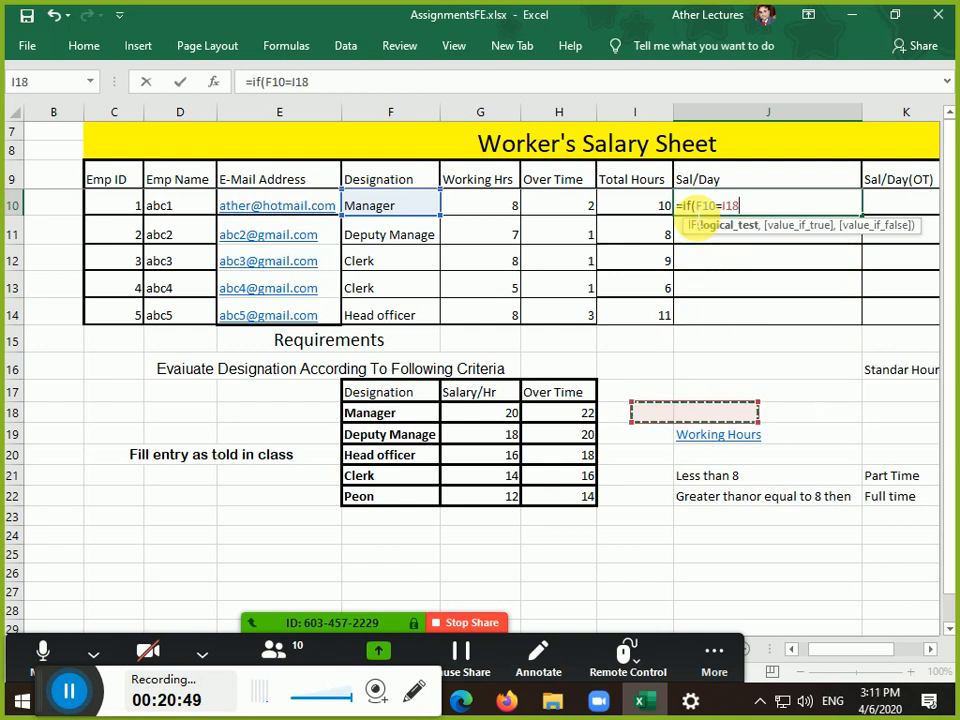
key("Left")
key("Left")
key("Left")
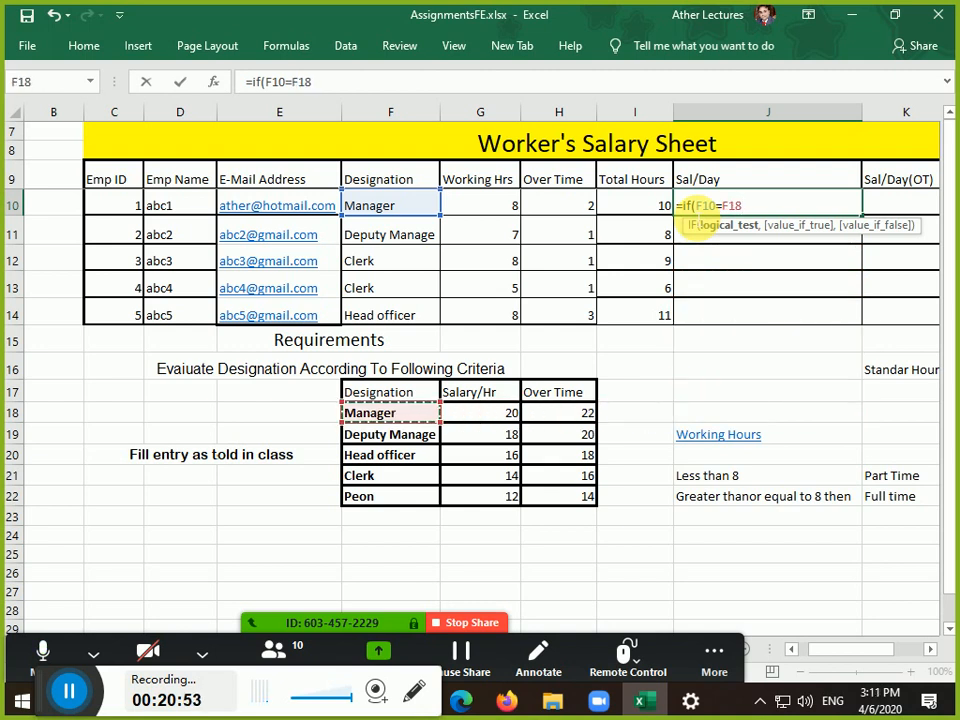
Complete J10's formula with I10*G18 as the pay, giving 200 for the Manager
type(",")
key("Left")
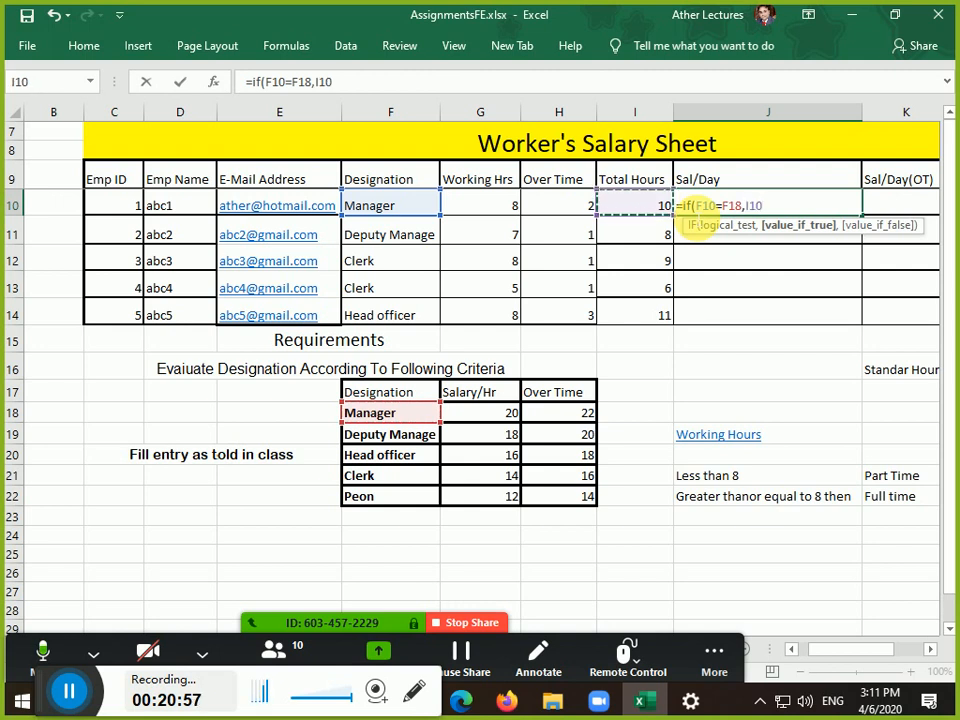
type("*")
key("Down")
key("Down")
key("Down")
key("Down")
key("Down")
key("Down")
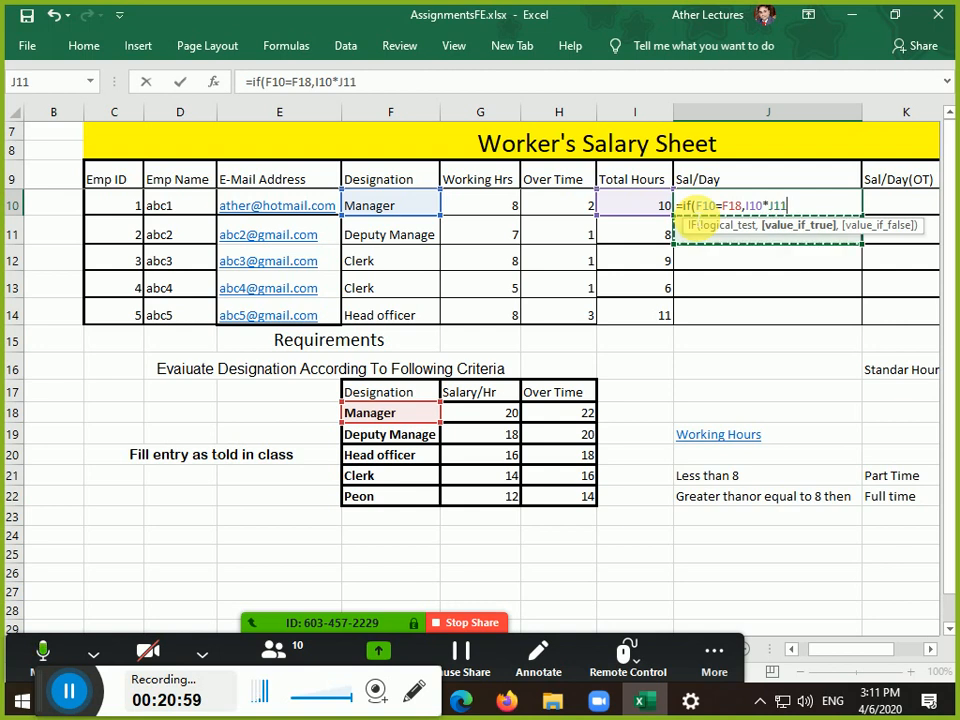
key("Left")
key("Left")
key("Down")
key("Down")
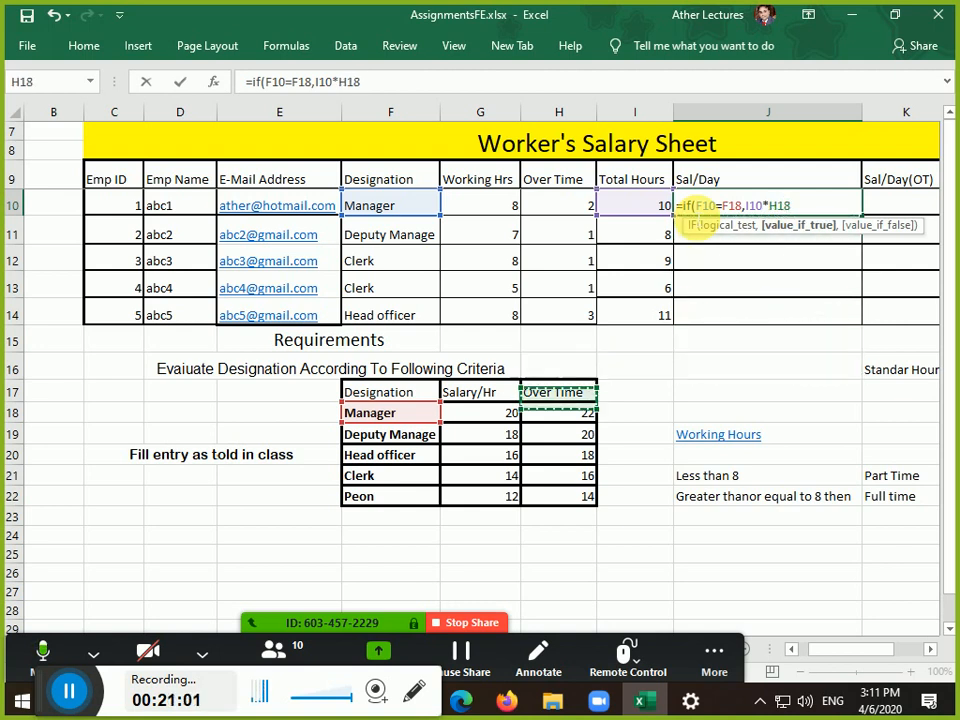
key("Left")
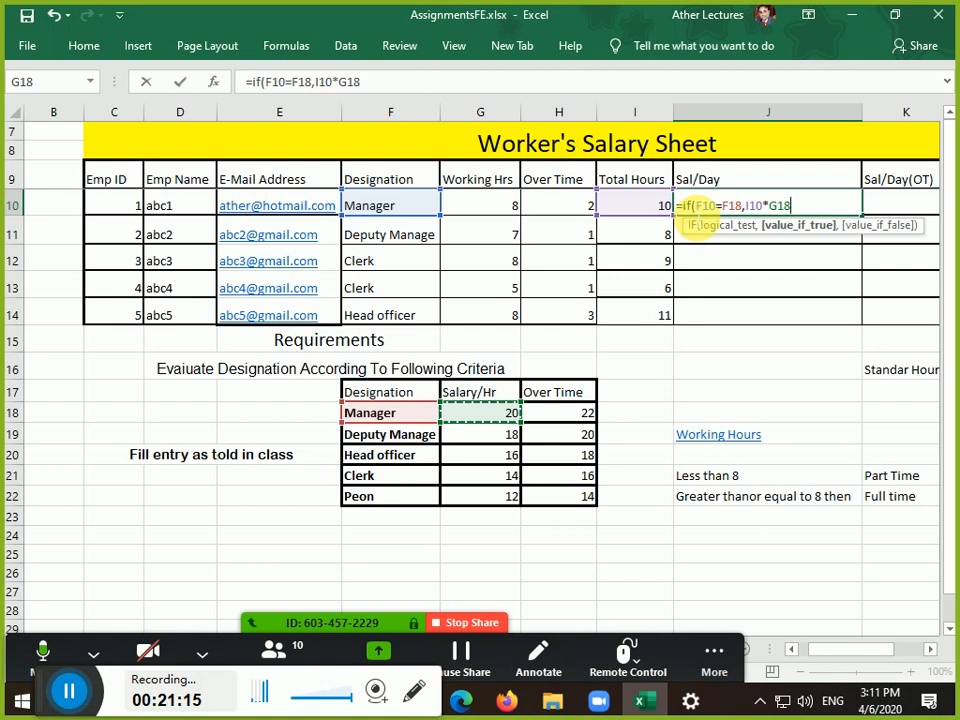
key("Return")
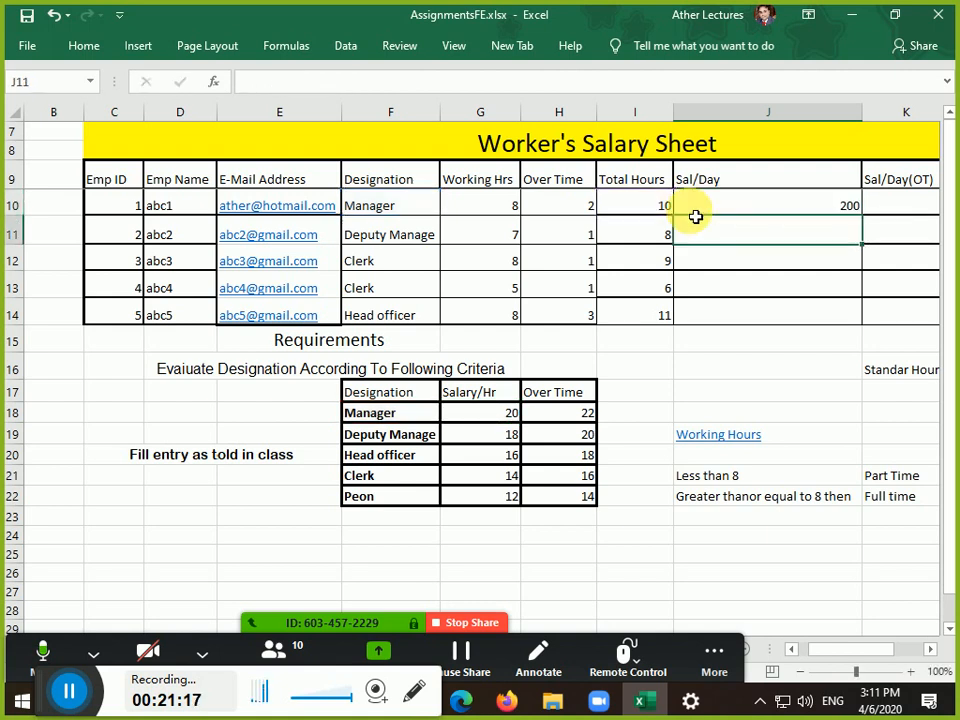
Revisit J10 and review its =IF(F10=F18,I10*G18) formula, keeping it unchanged
left_click(695, 216)
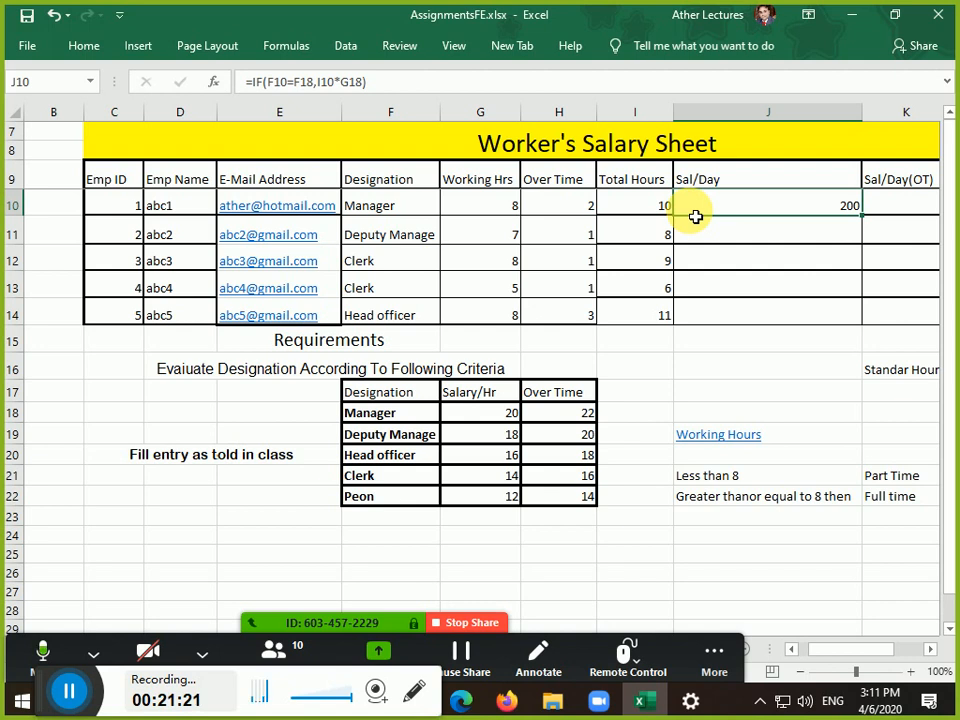
key("Left")
key("Left")
key("Left")
key("Left")
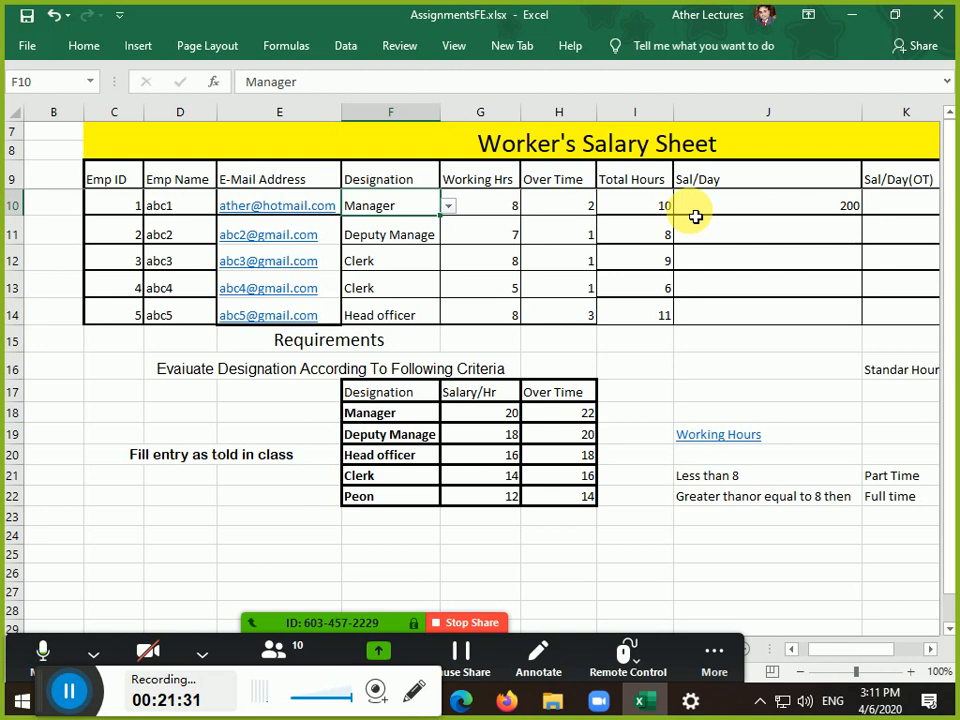
key("Right")
key("Right")
key("Right")
key("Right")
key("F2")
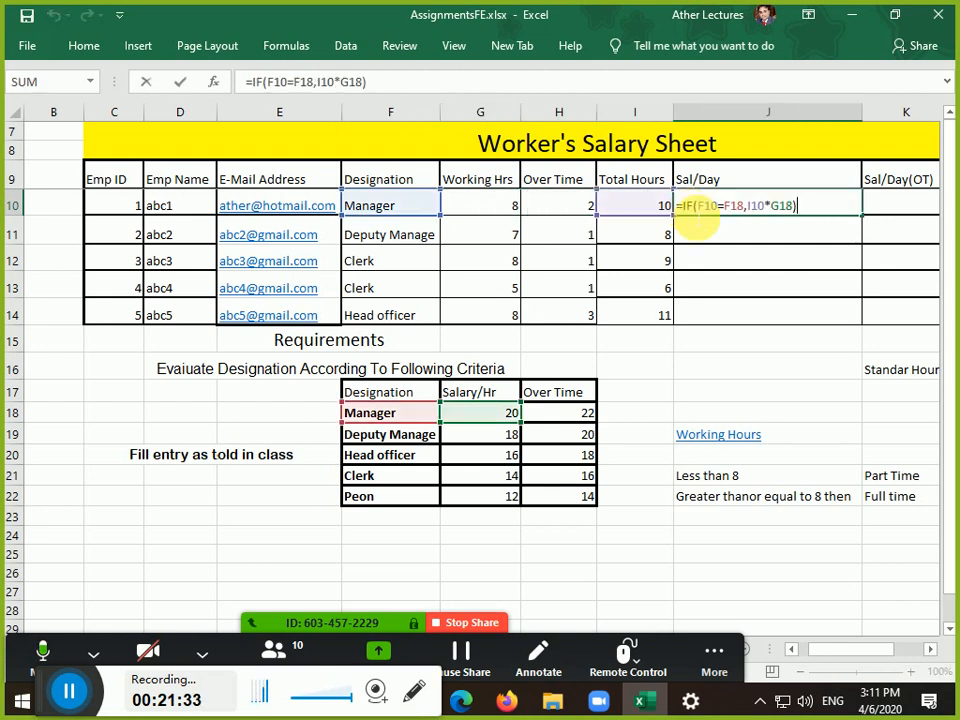
key("ctrl+Return")
Delete J10's formula and abandon a new =if entry, leaving the cell empty
key("Delete")
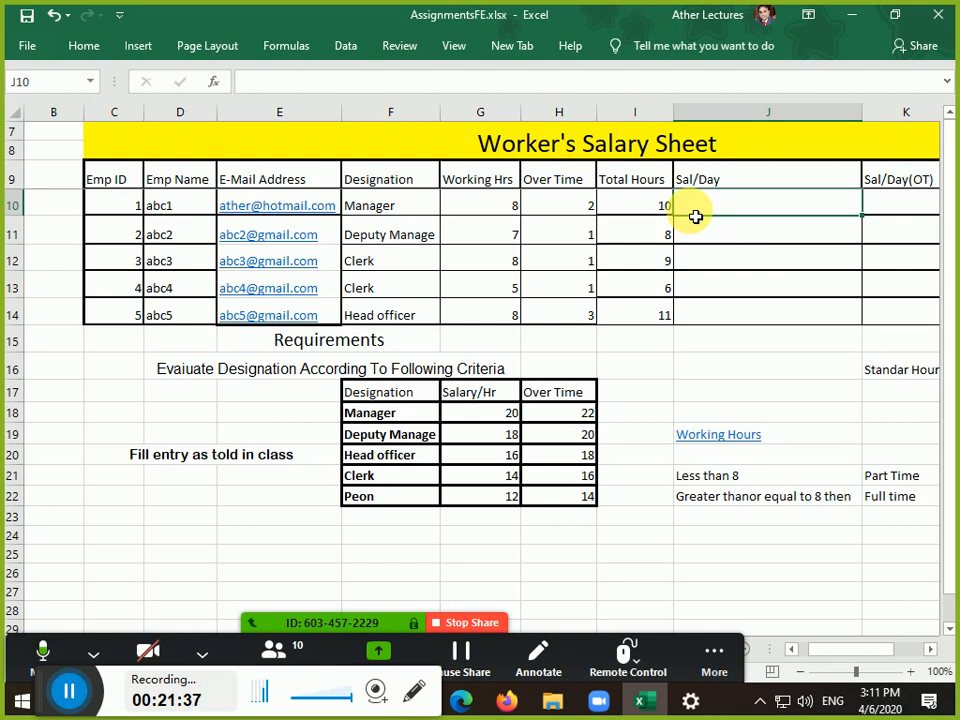
key("Right")
key("Right")
key("Right")
key("Left")
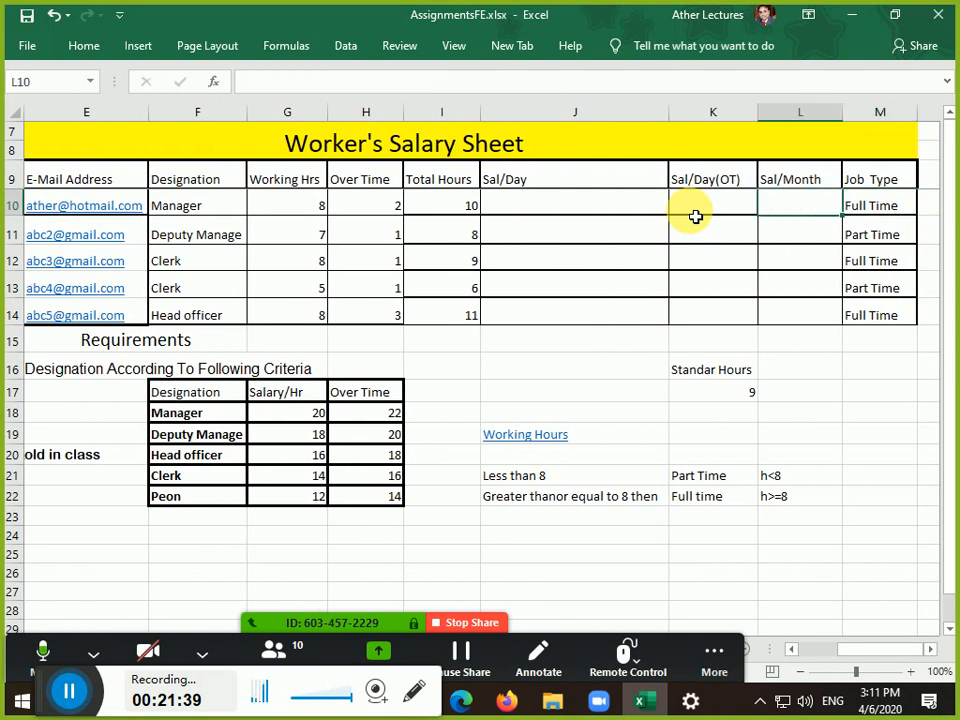
key("Left")
key("Left")
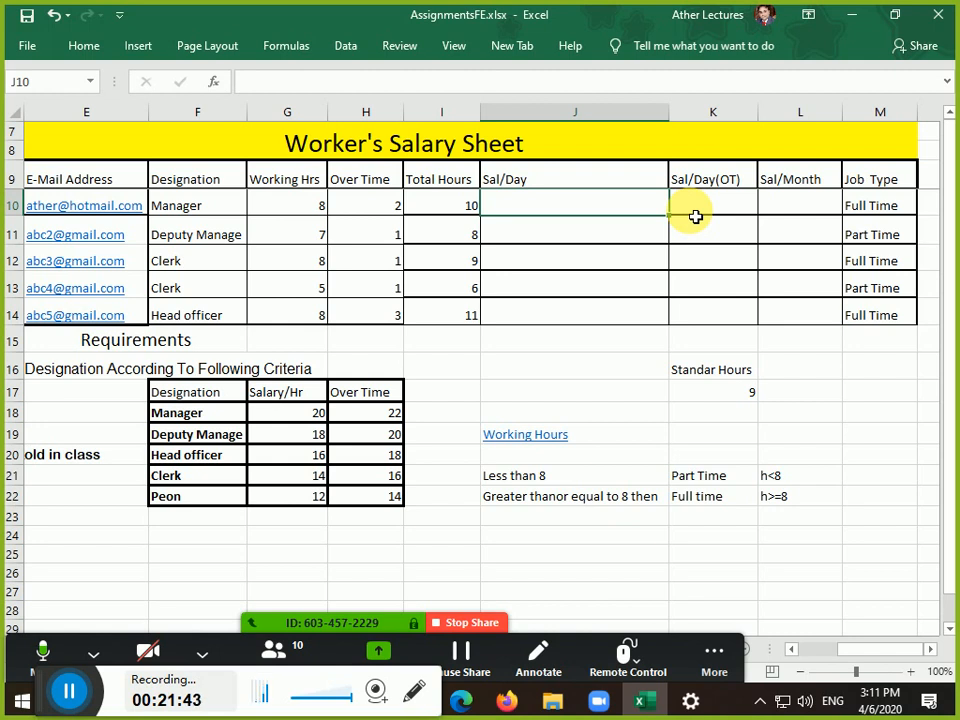
type("=")
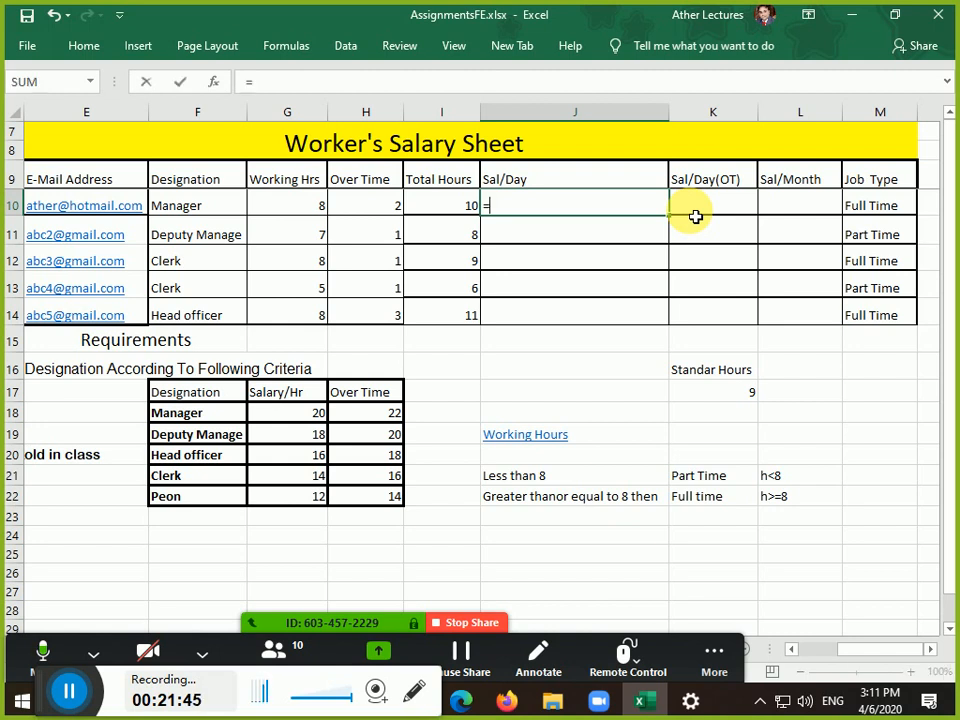
type("if")
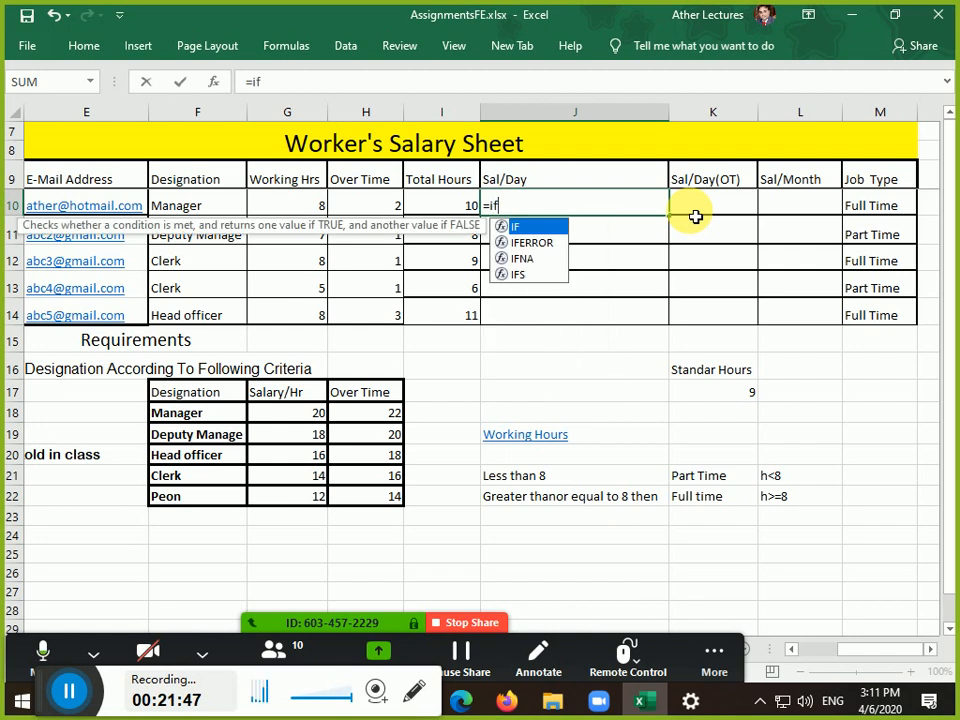
key("Escape")
key("Escape")
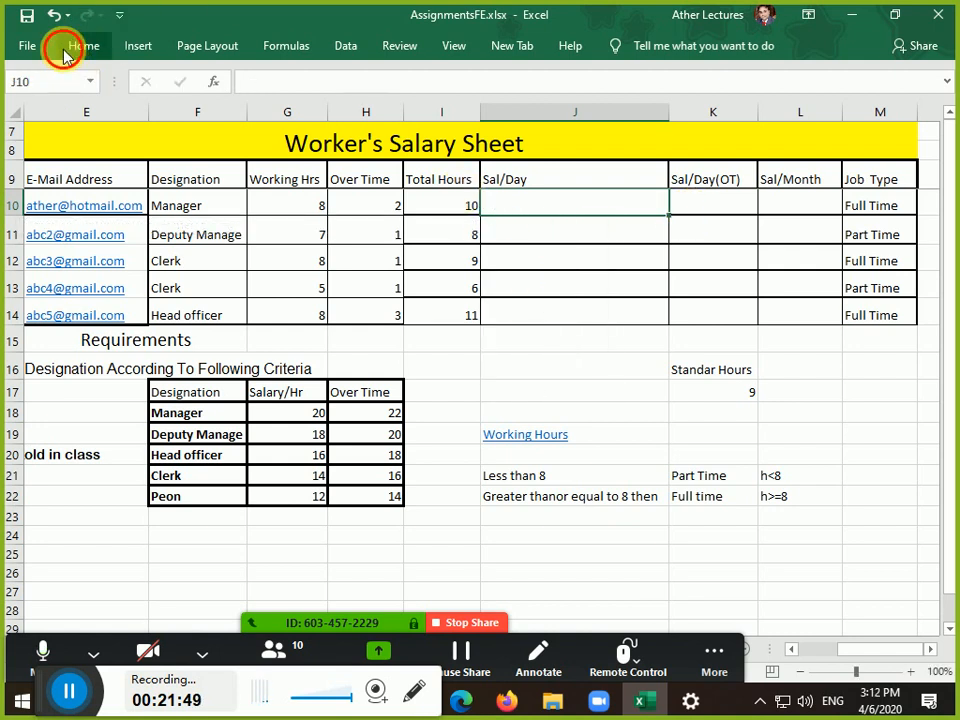
Enlarge J10's font size to 18 from the Home tab
left_click(66, 46)
left_click(252, 86)
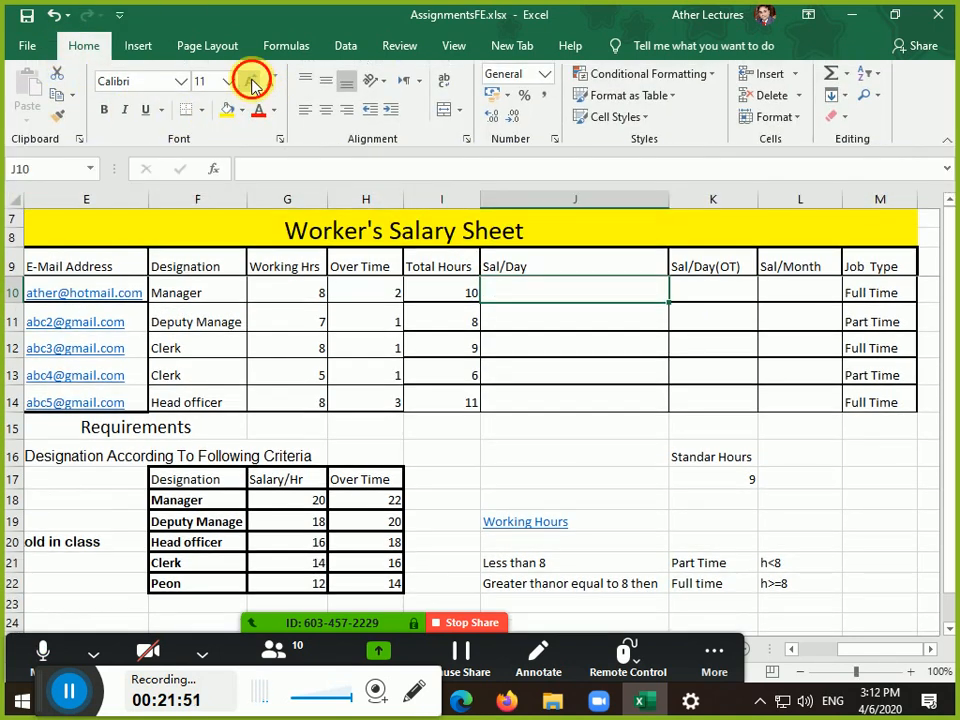
left_click(252, 86)
left_click(252, 86)
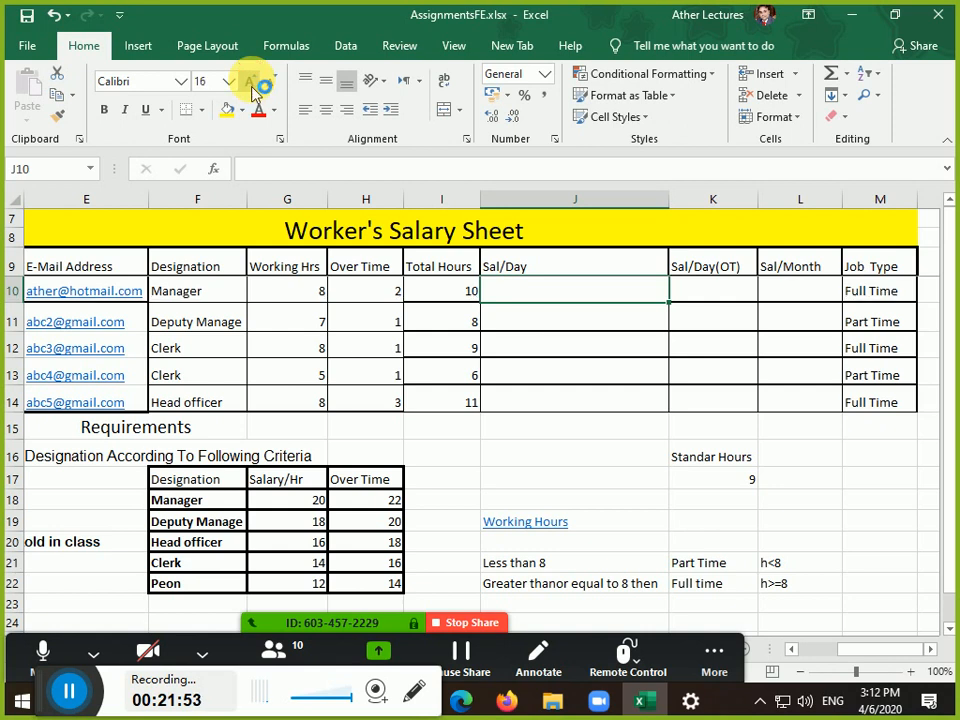
left_click(252, 86)
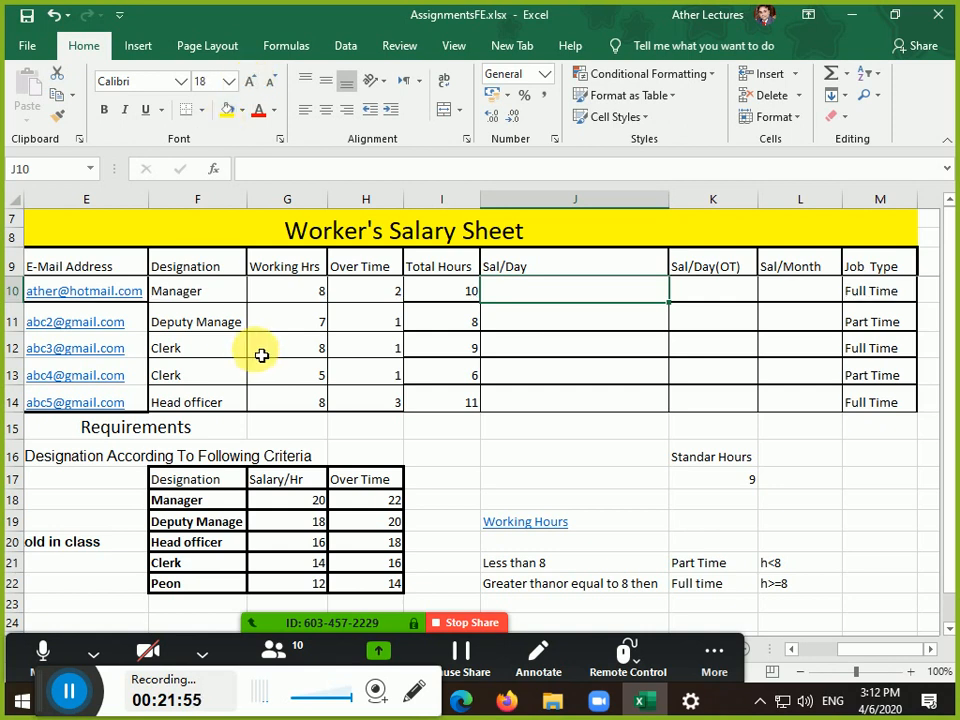
Enlarge the Head officer's Sal/Day cell J14 to font size 20
left_click(566, 403)
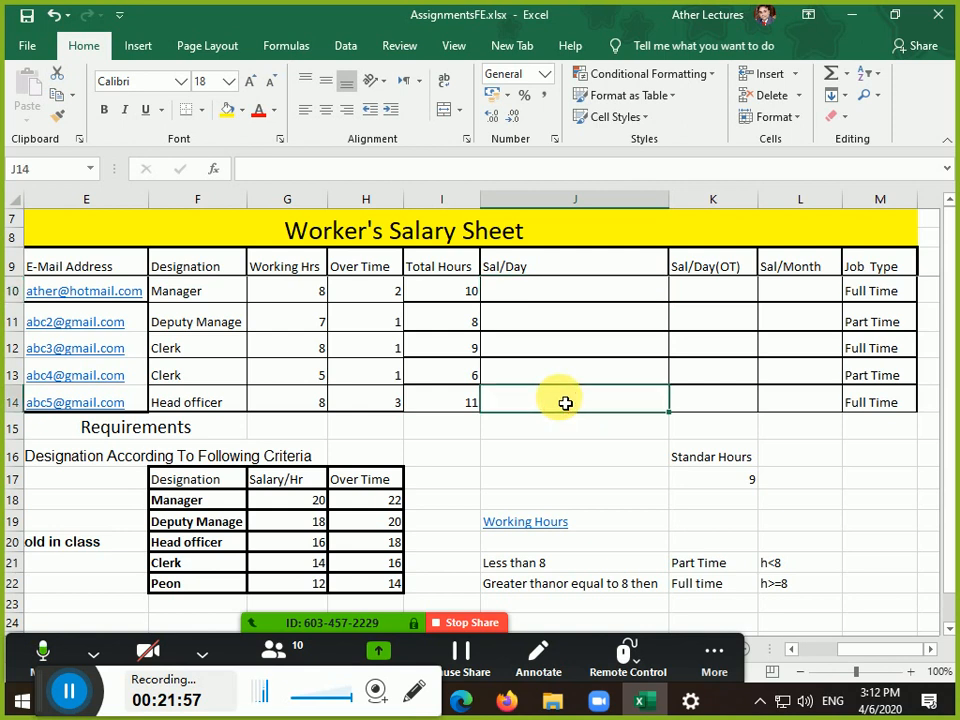
left_click(251, 84)
left_click(251, 84)
left_click(251, 84)
left_click(251, 84)
left_click(251, 84)
scroll(316, 395, "down", 1)
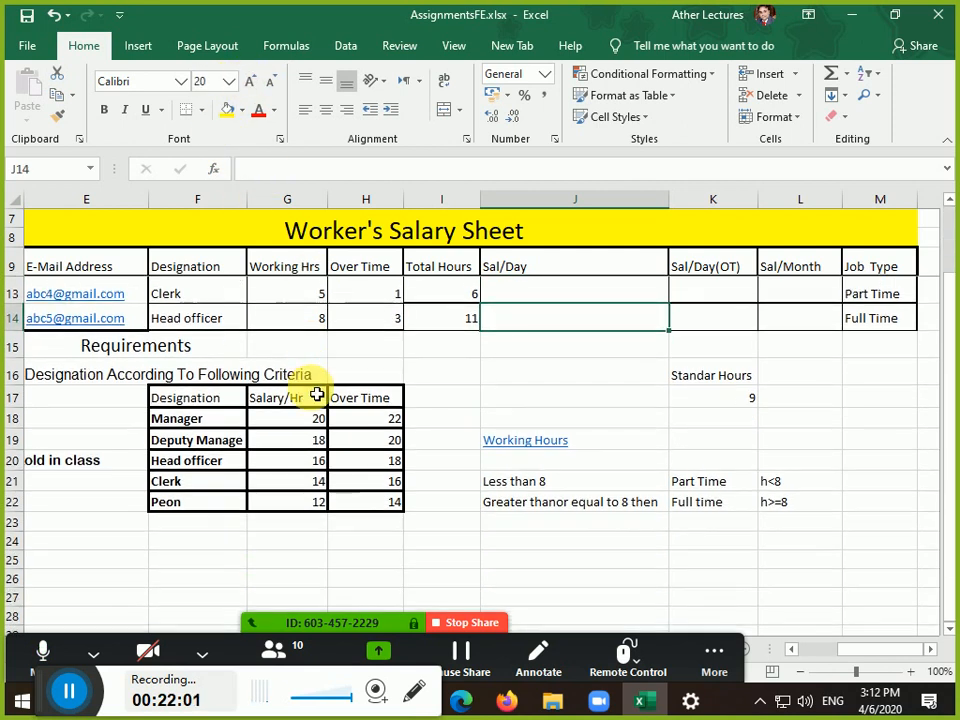
left_click(930, 650)
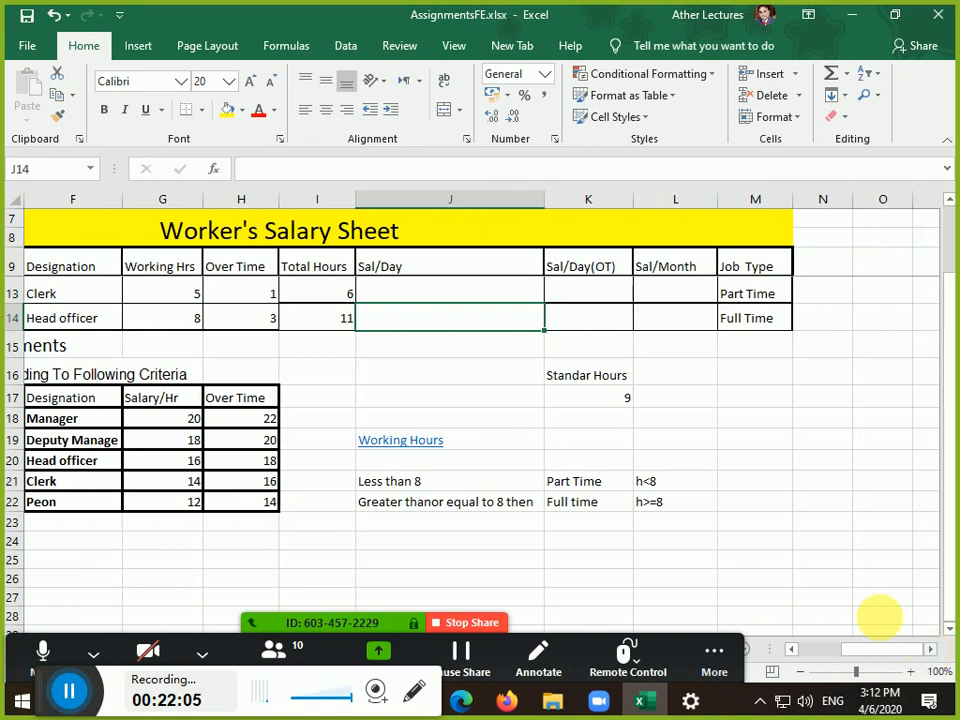
Begin J14's formula as =IF(F14=F18,I14*G18, paying Manager hours at G18's rate
type("=")
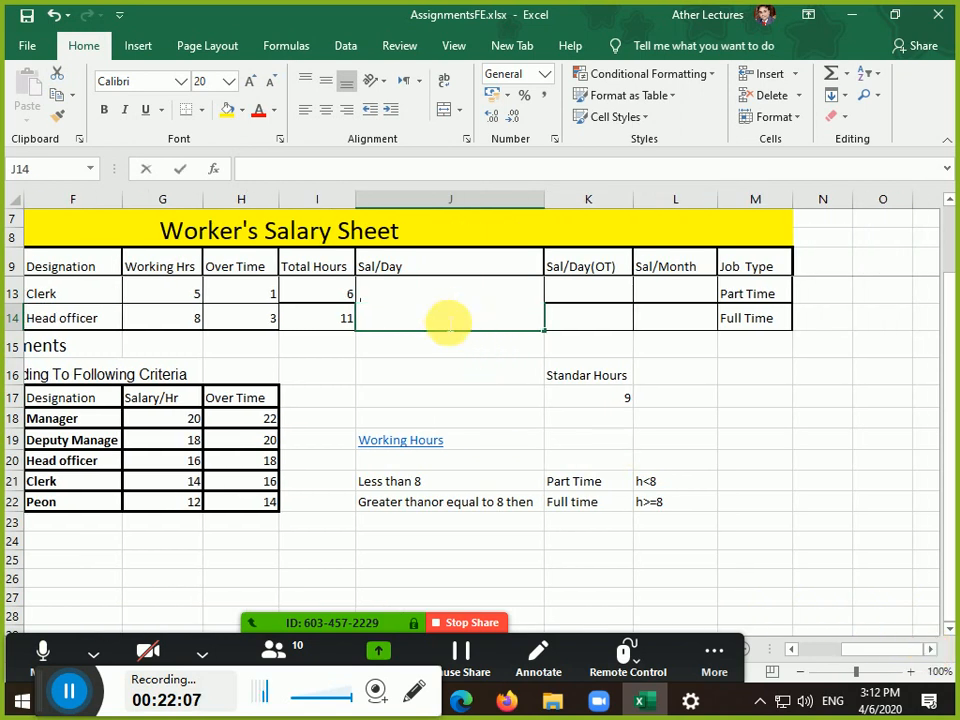
type("if")
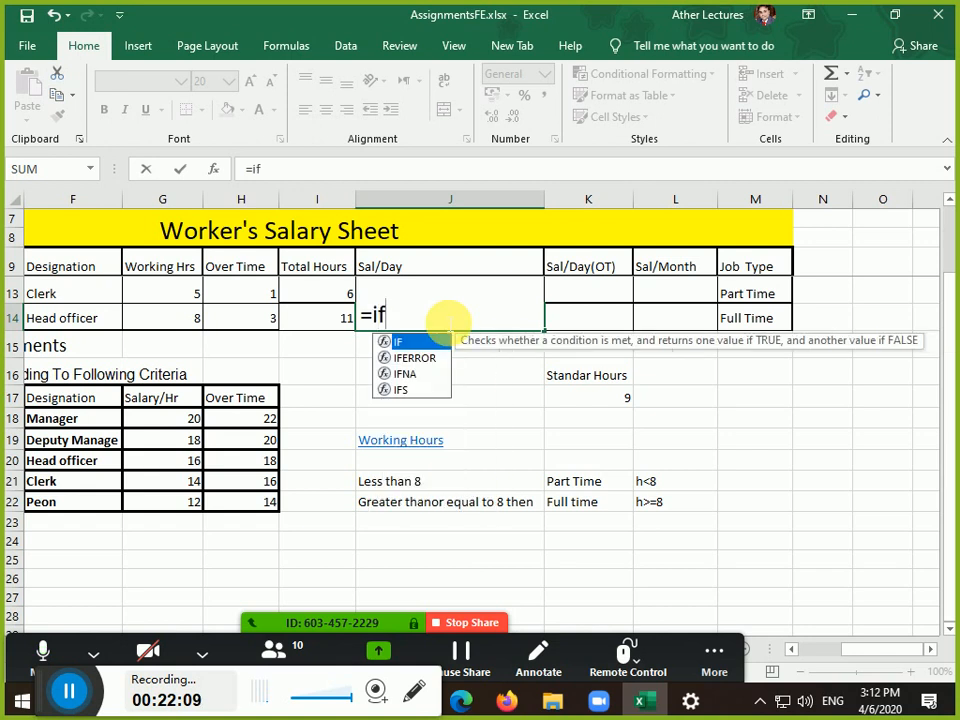
type("(")
key("Left")
key("Left")
key("Left")
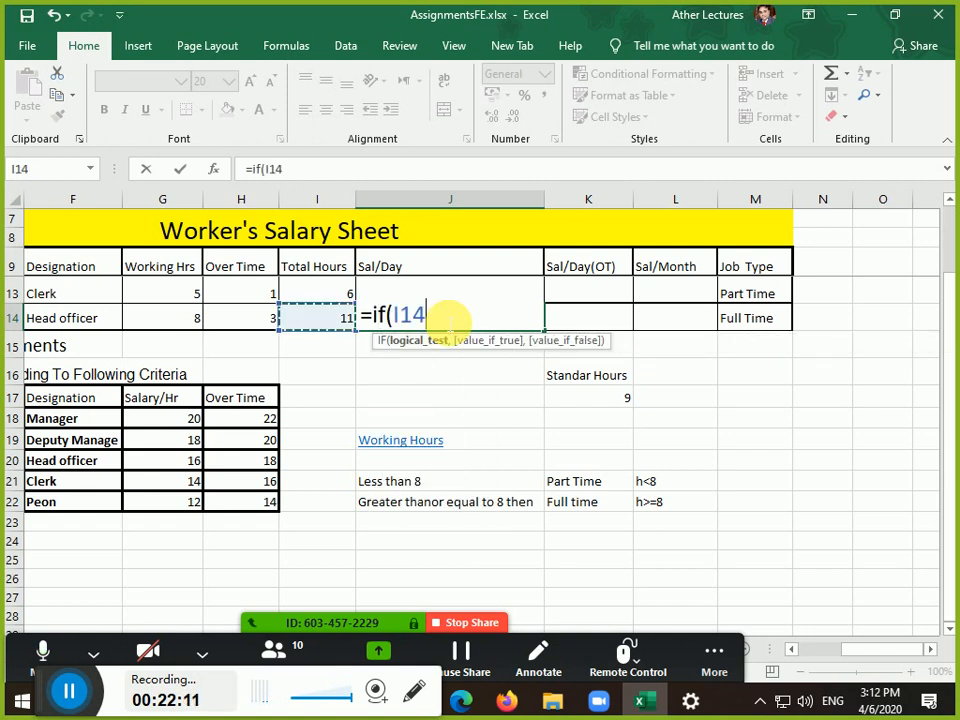
key("Left")
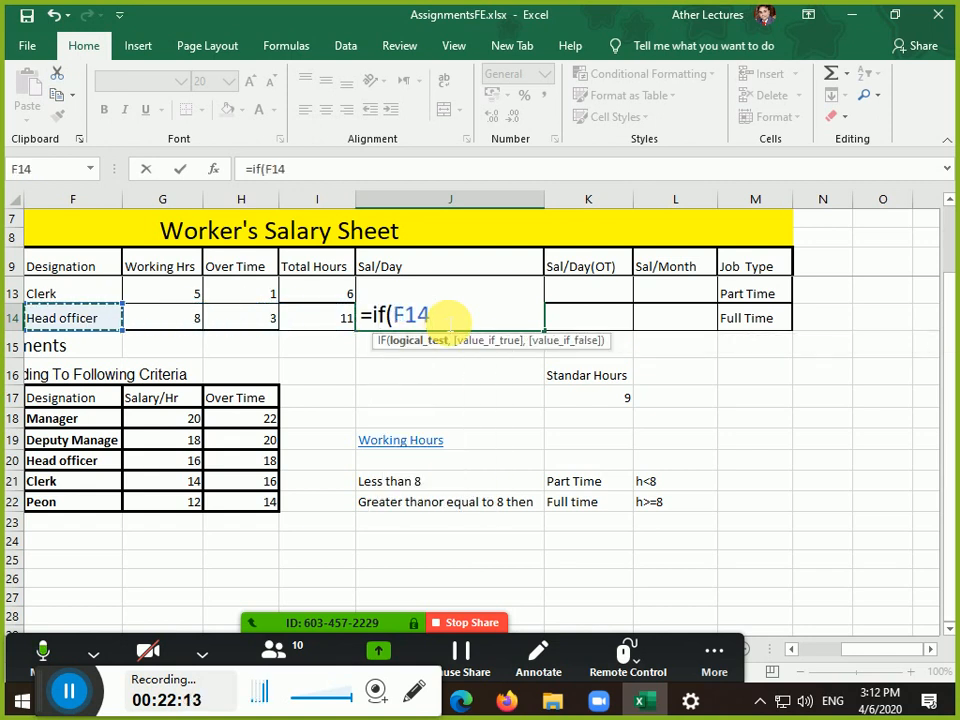
key("ctrl+F1")
type("=")
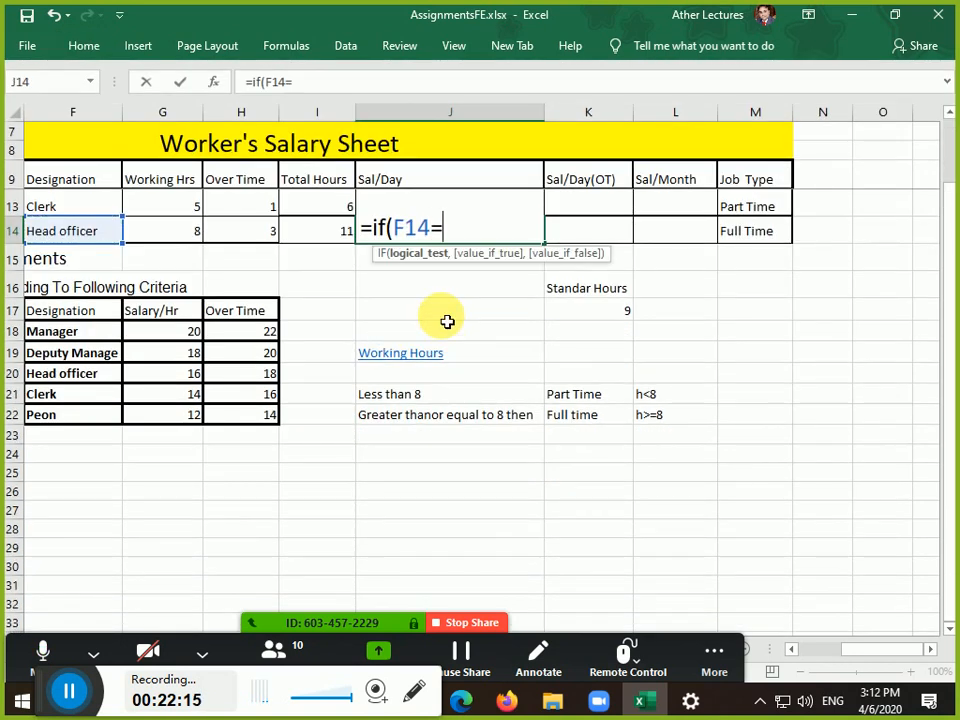
key("Down")
key("Down")
key("Down")
key("Left")
key("Left")
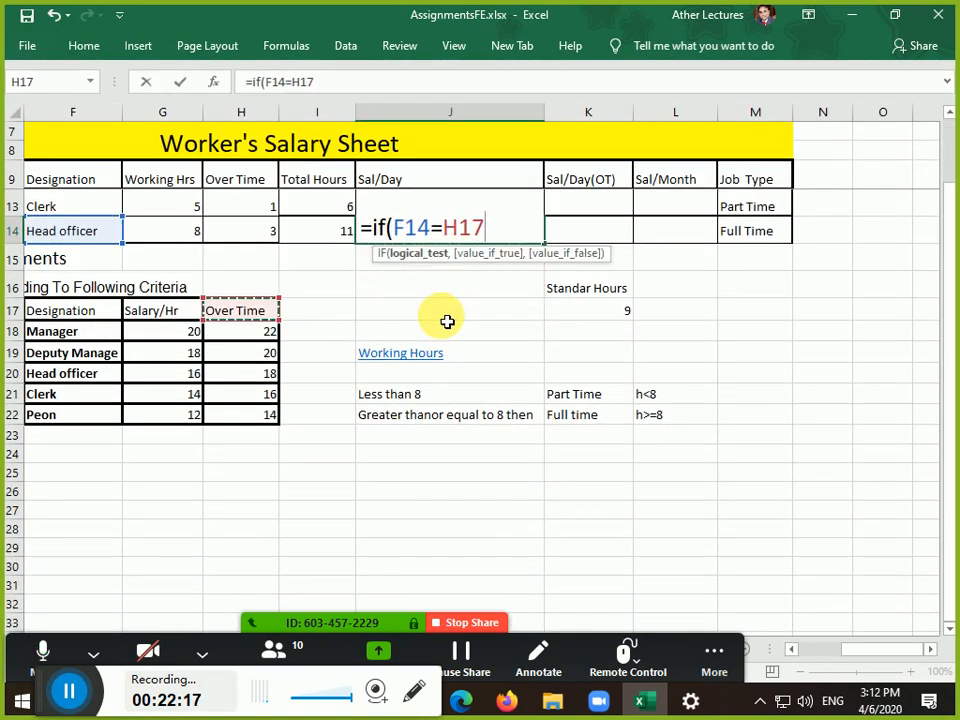
key("Down")
key("Left")
key("Left")
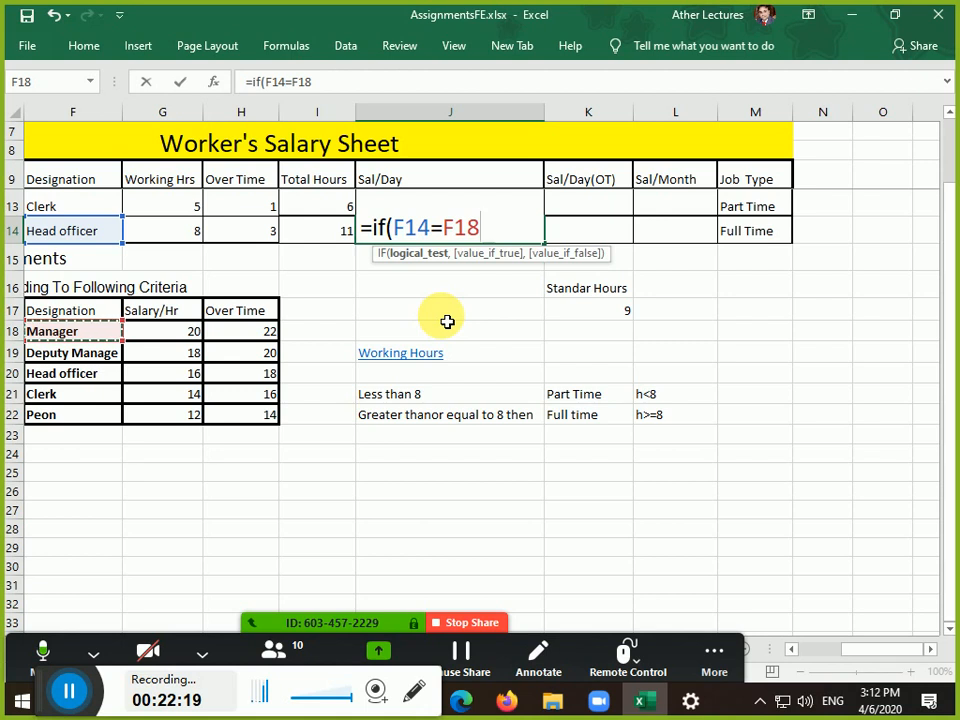
type(",")
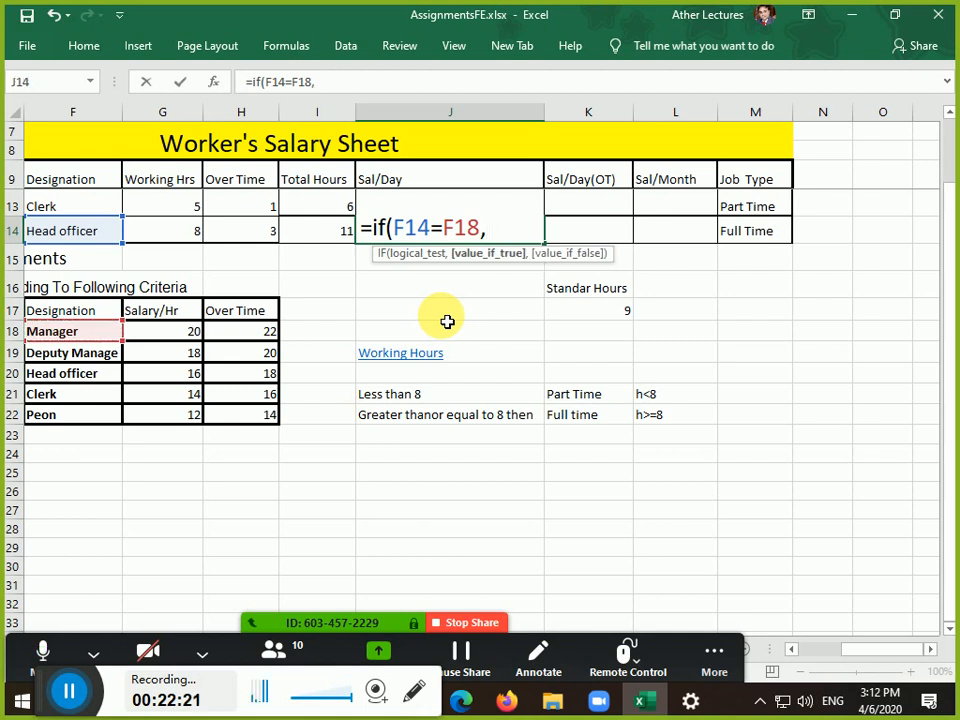
key("Left")
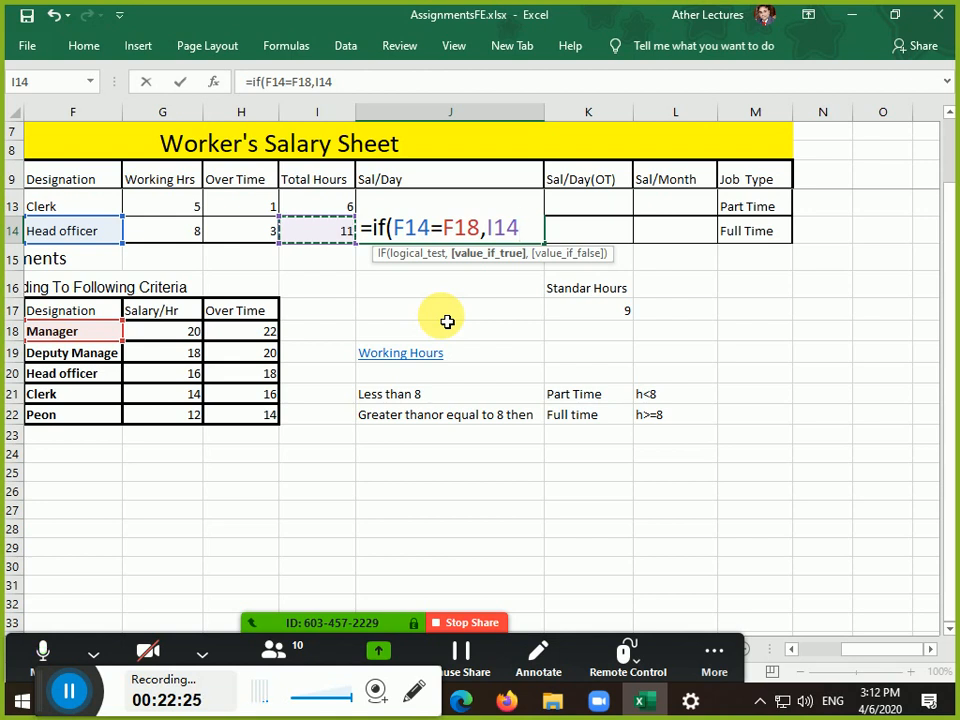
type("*")
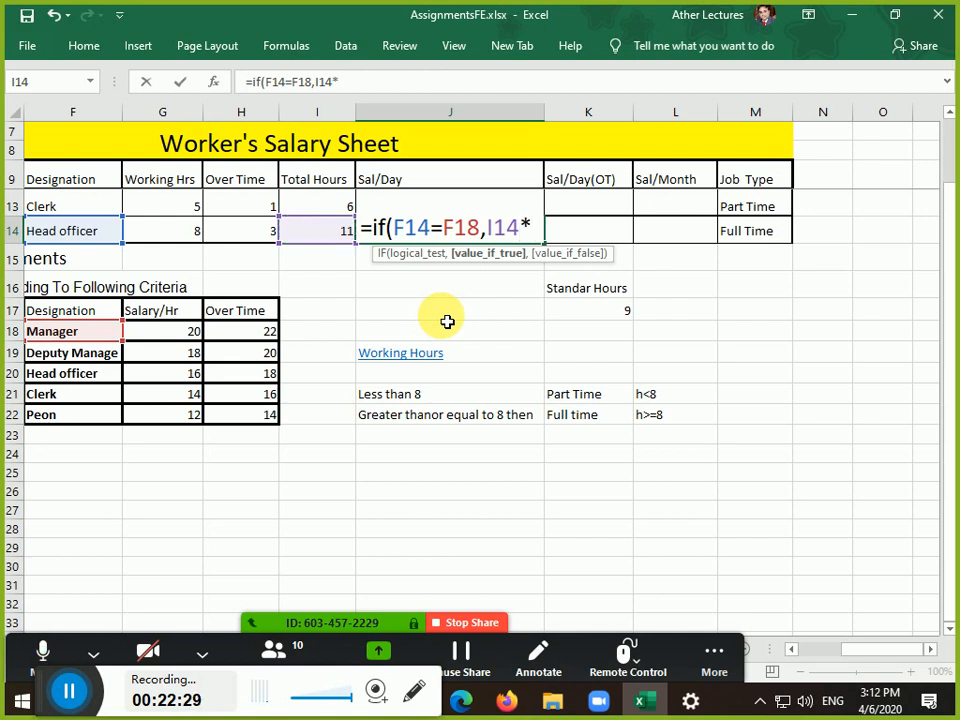
left_click(185, 332)
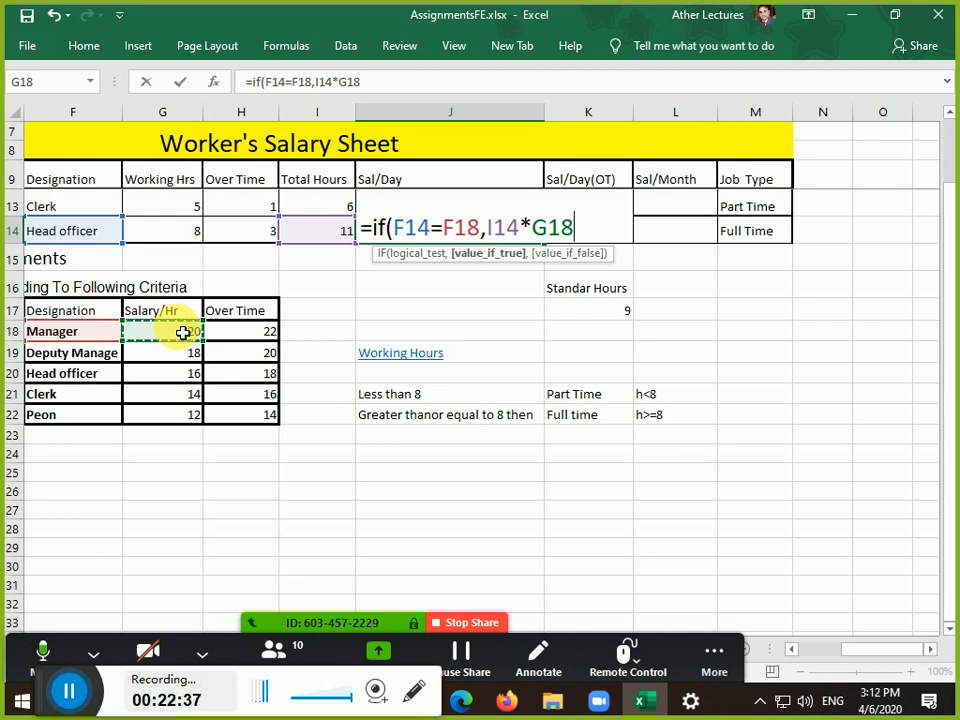
Nest a second IF paying I14*G19 when F14 equals F19, then copy that clause
type(",")
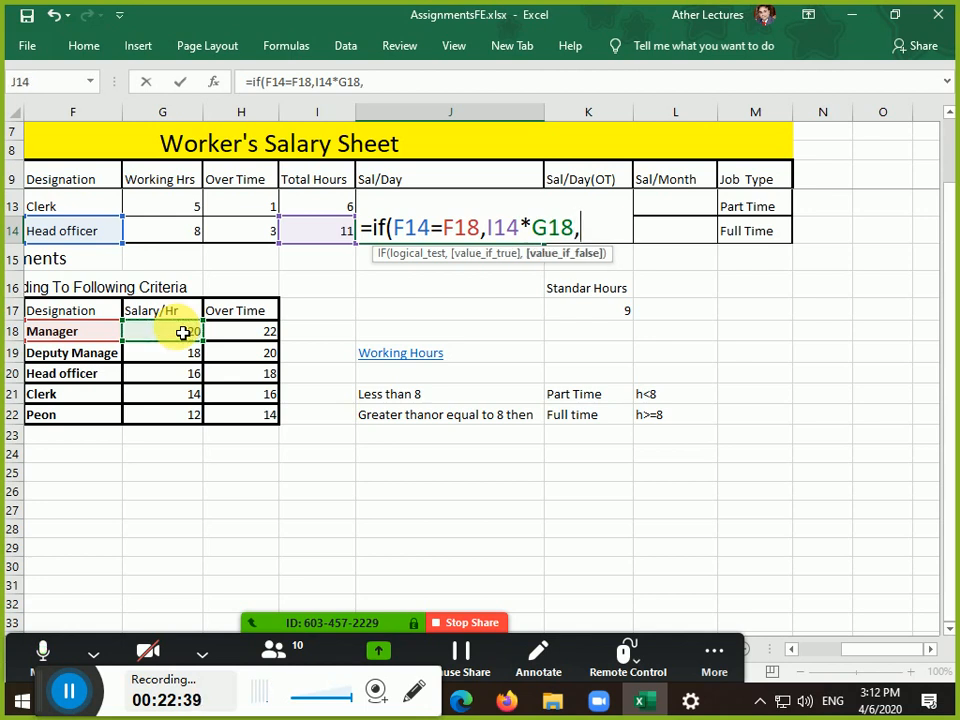
type("if(")
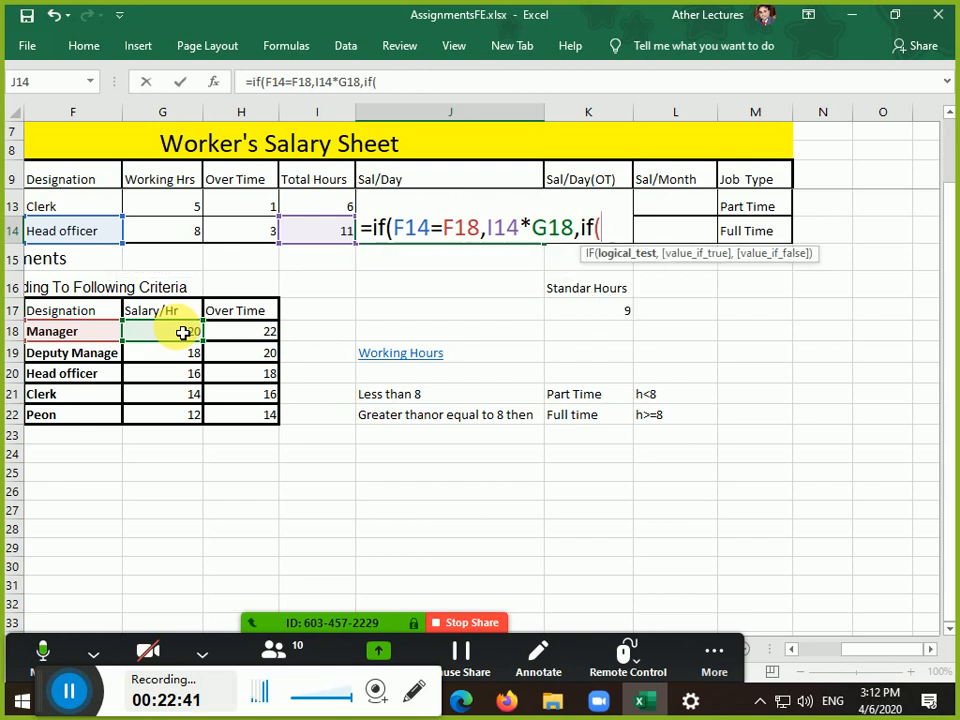
key("Left")
key("Left")
key("Left")
key("Left")
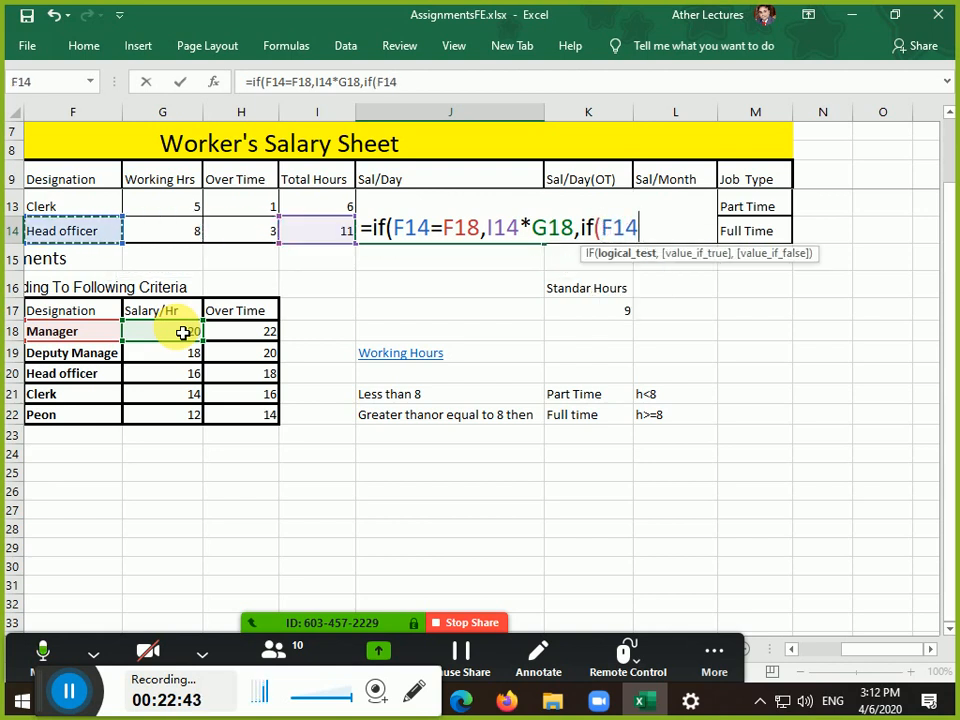
type("=")
key("Down")
key("Down")
key("Down")
key("Down")
key("Down")
key("Left")
key("Left")
key("Left")
key("Left")
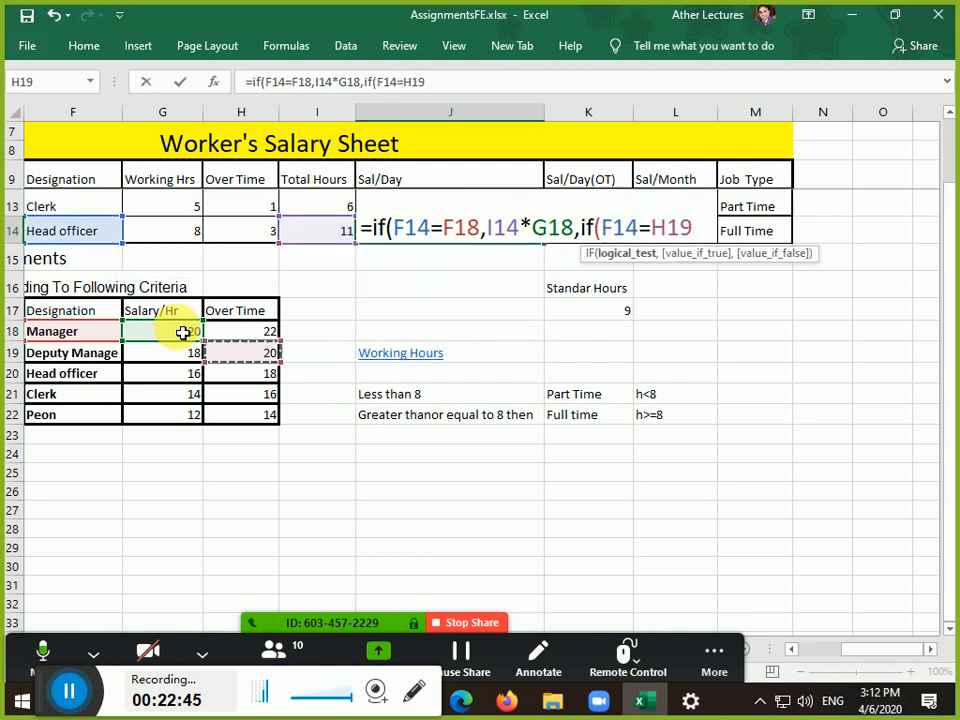
type(".")
key("BackSpace")
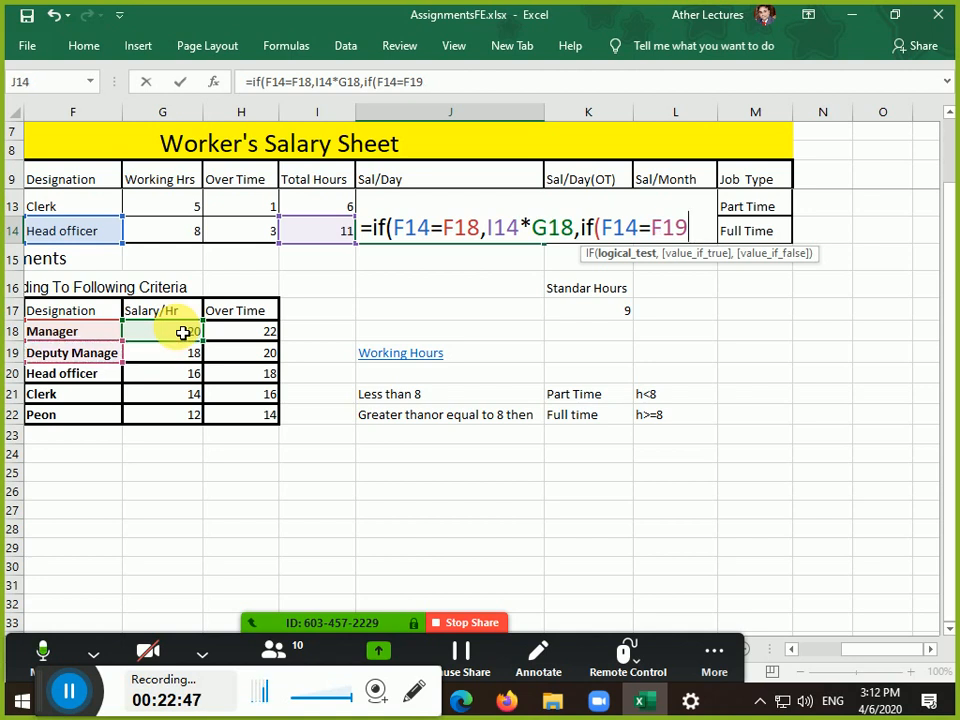
type(",")
key("Left")
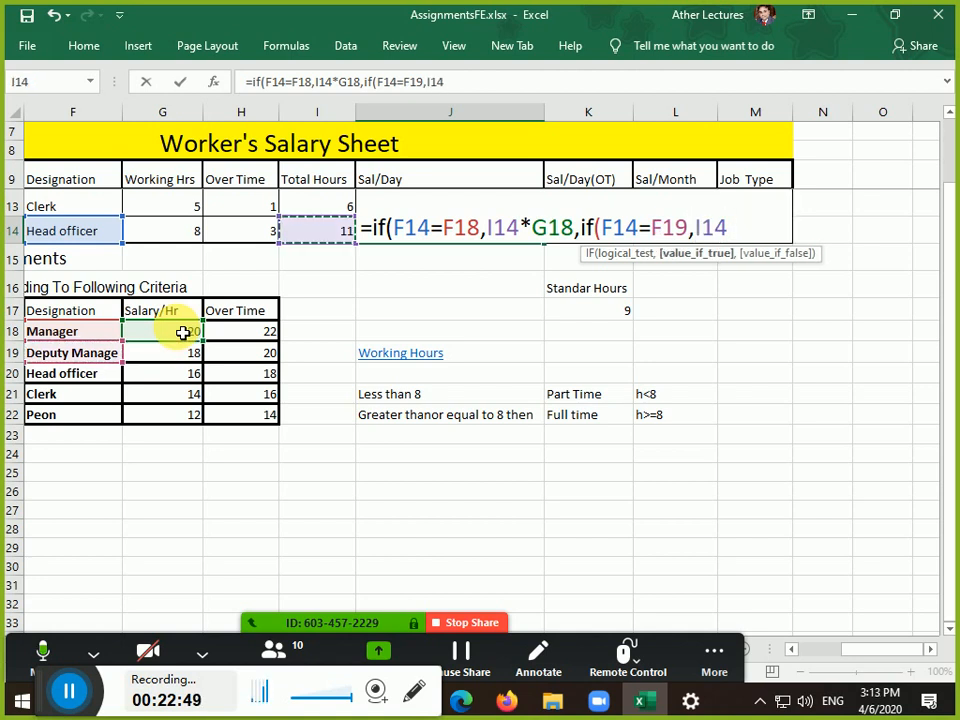
type("*")
key("Down")
key("Down")
key("Down")
key("Down")
key("Down")
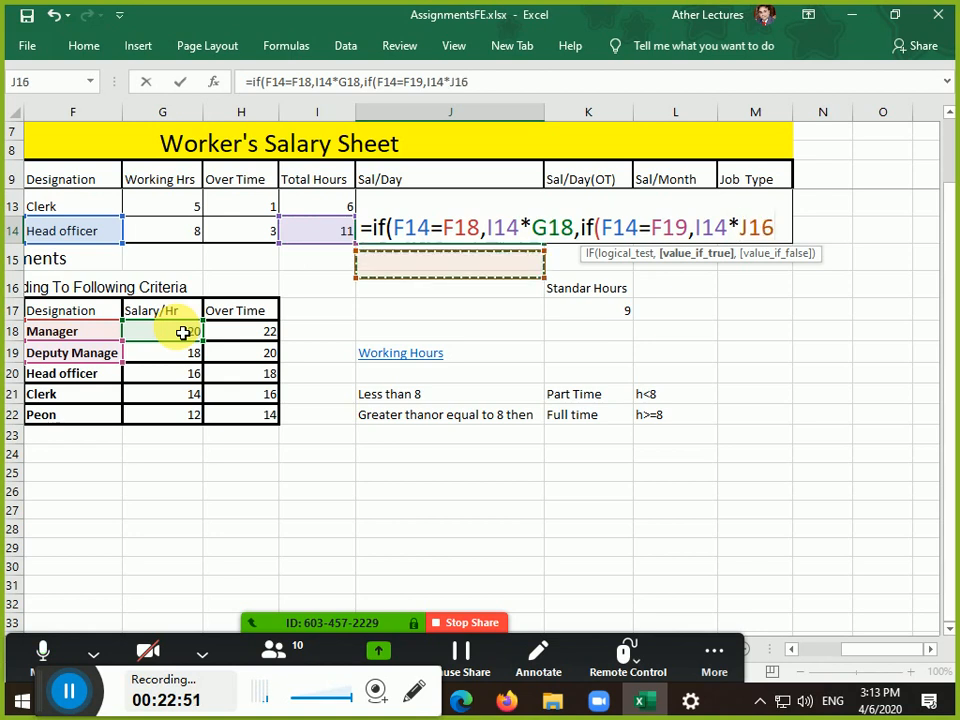
key("Left")
key("Left")
key("Left")
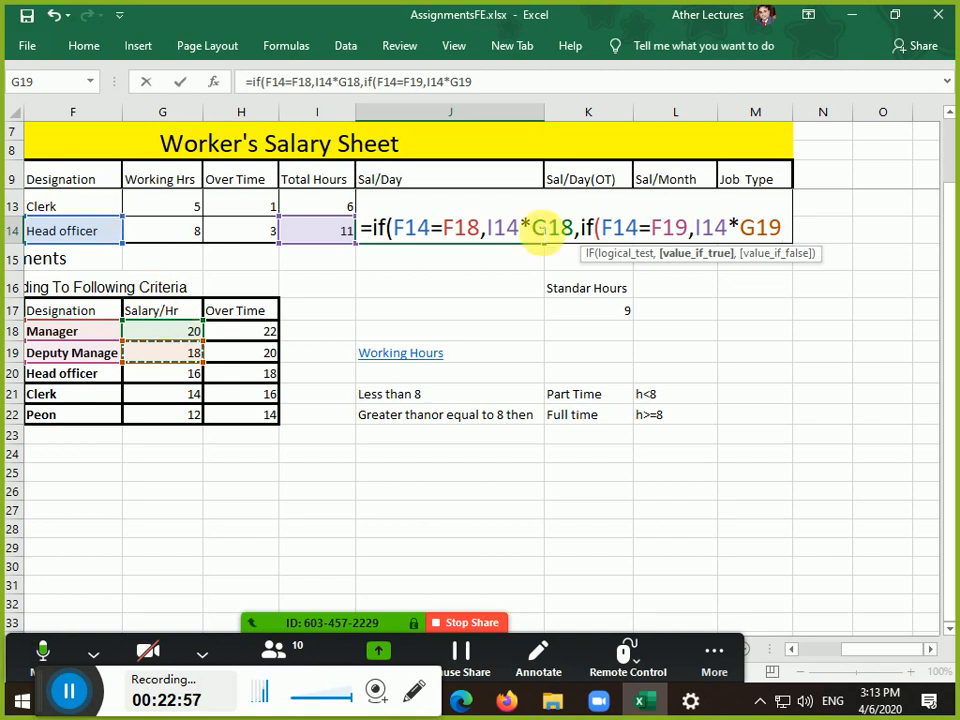
left_click_drag(582, 229, 782, 229)
key("ctrl+c")
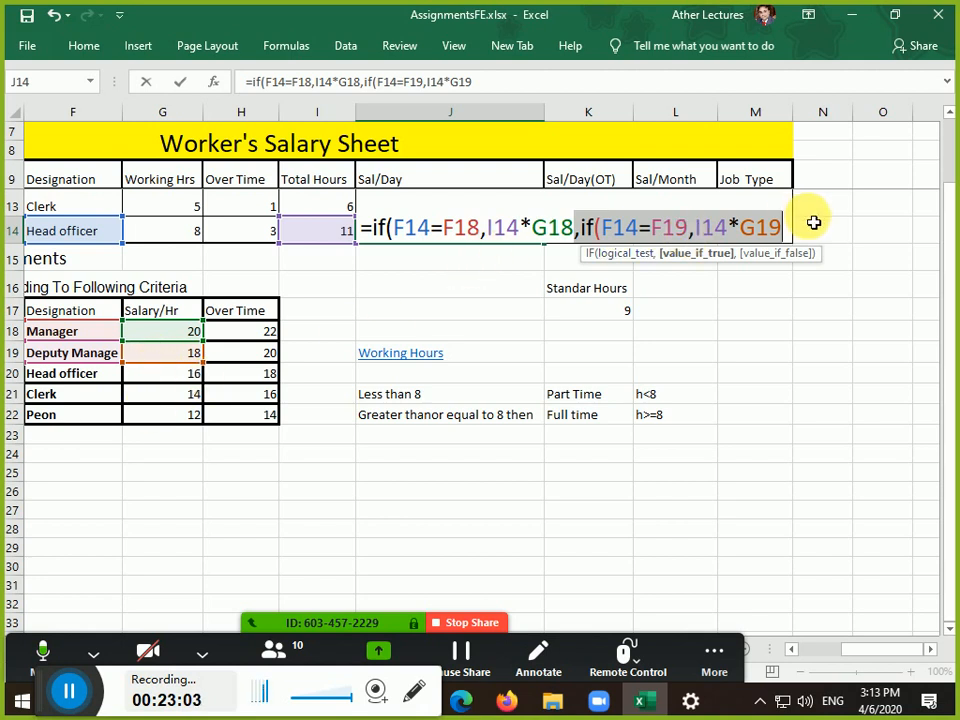
left_click(778, 228)
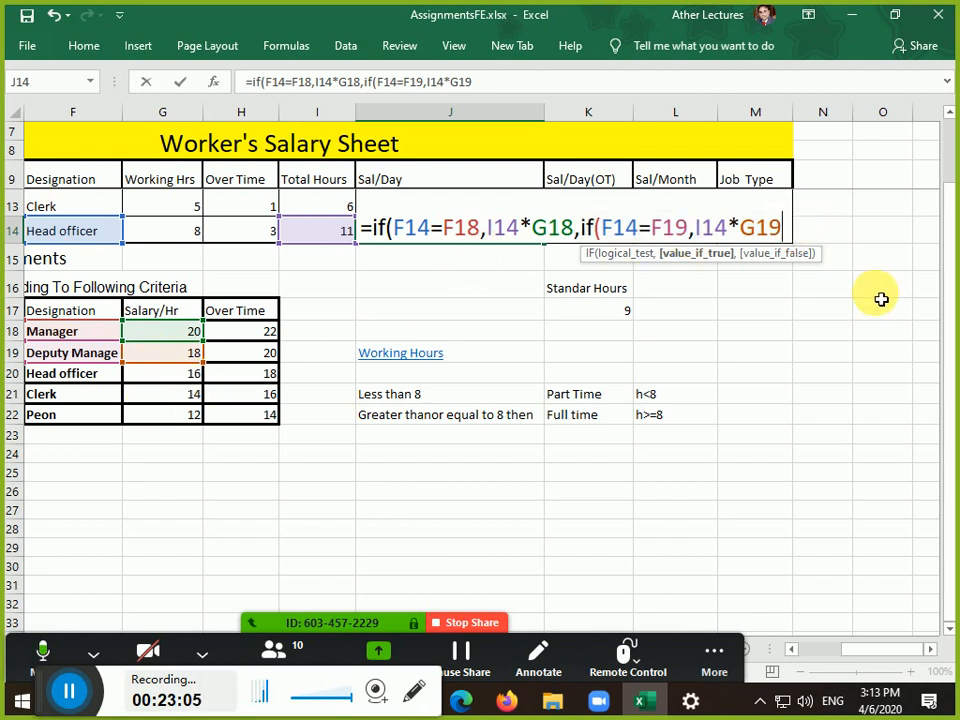
Append three pasted copies of the IF clause to J14's formula
type(",")
key("ctrl+v")
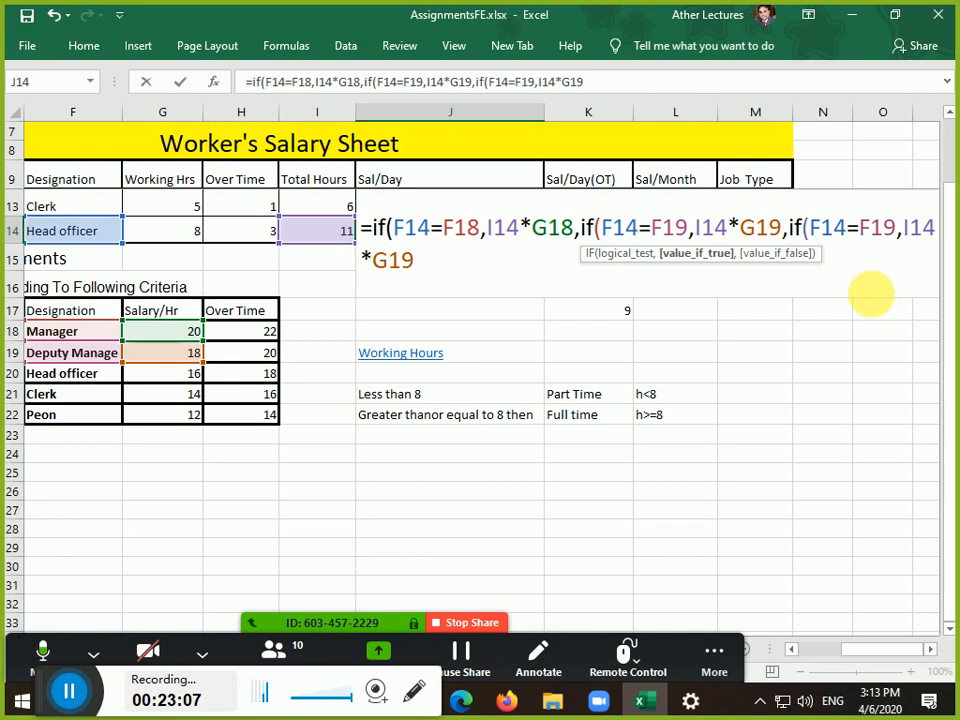
type(",")
key("ctrl+v")
type(",")
key("ctrl+v")
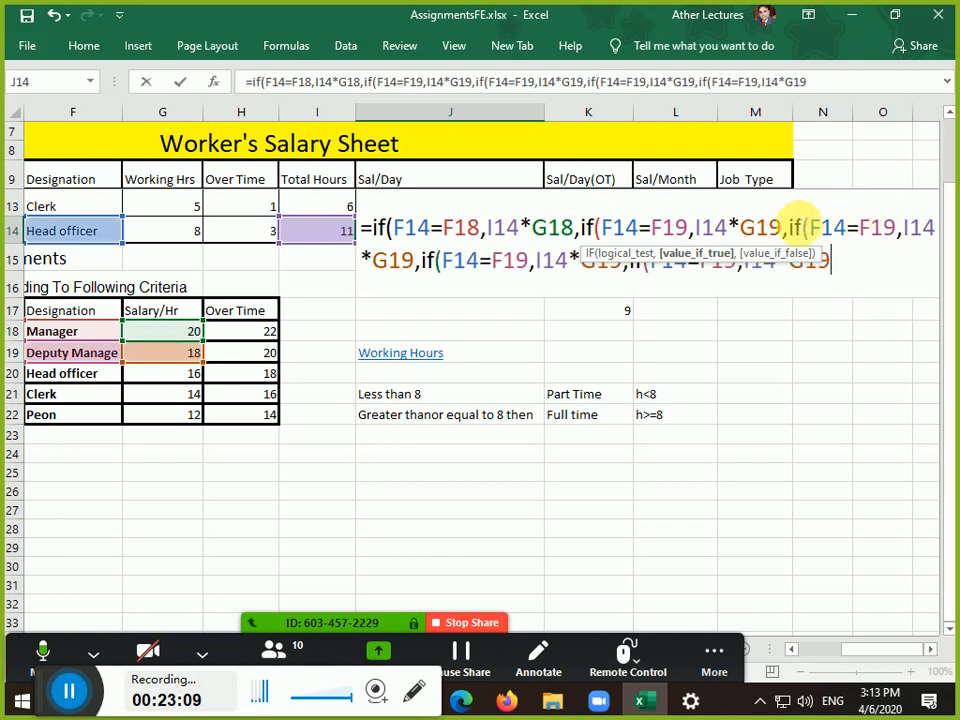
left_click(835, 228)
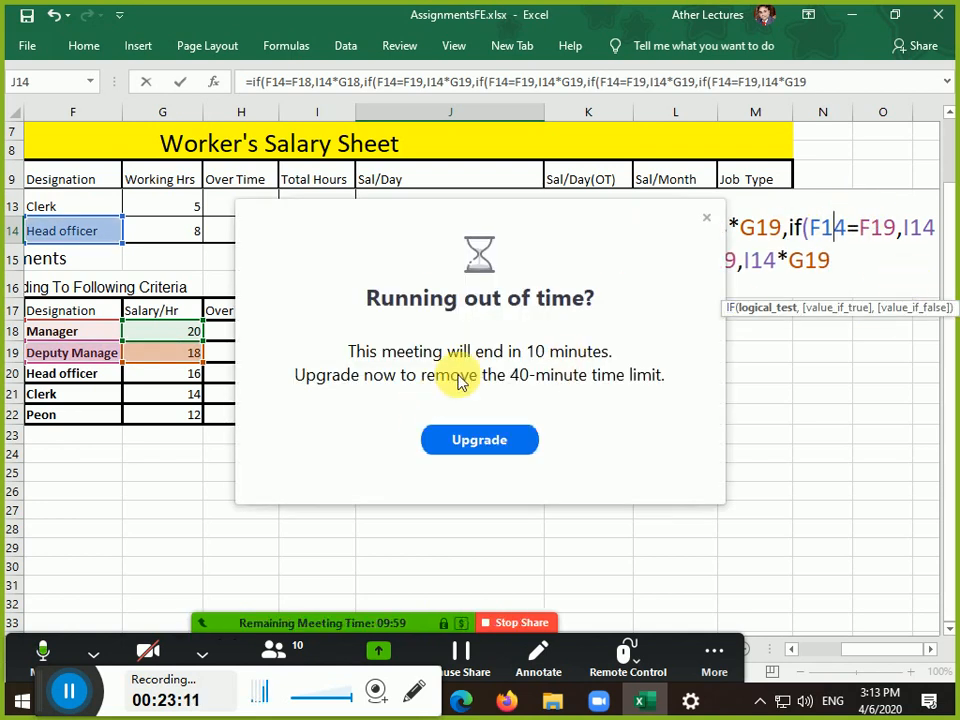
left_click(707, 218)
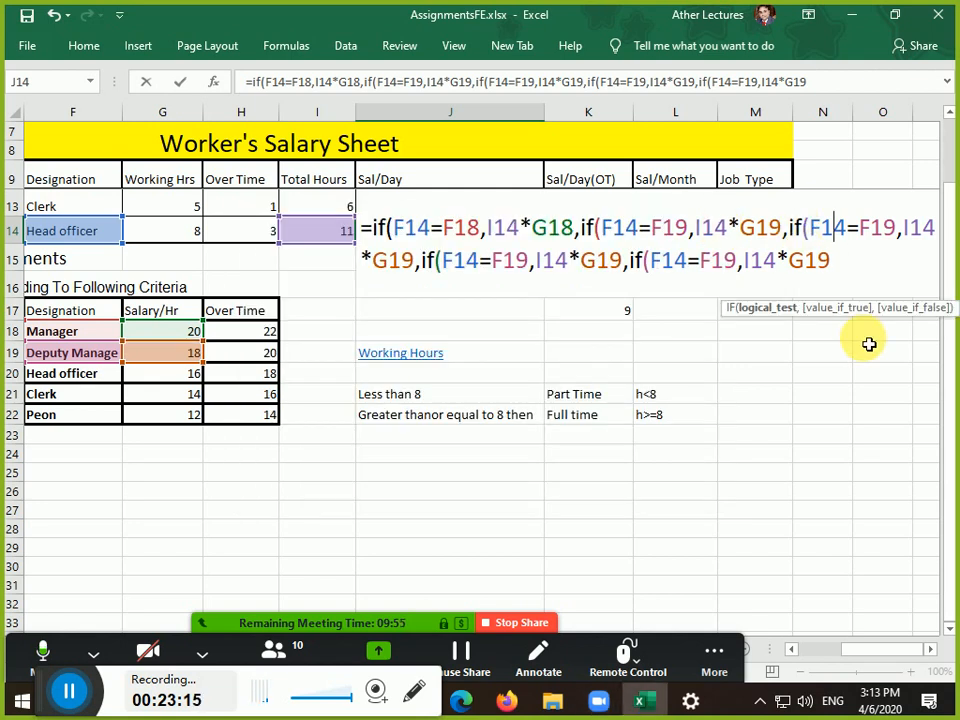
Change the third clause to compare F14 with F20 and multiply by G20
key("Left")
key("Left")
key("Left")
key("Left")
key("Left")
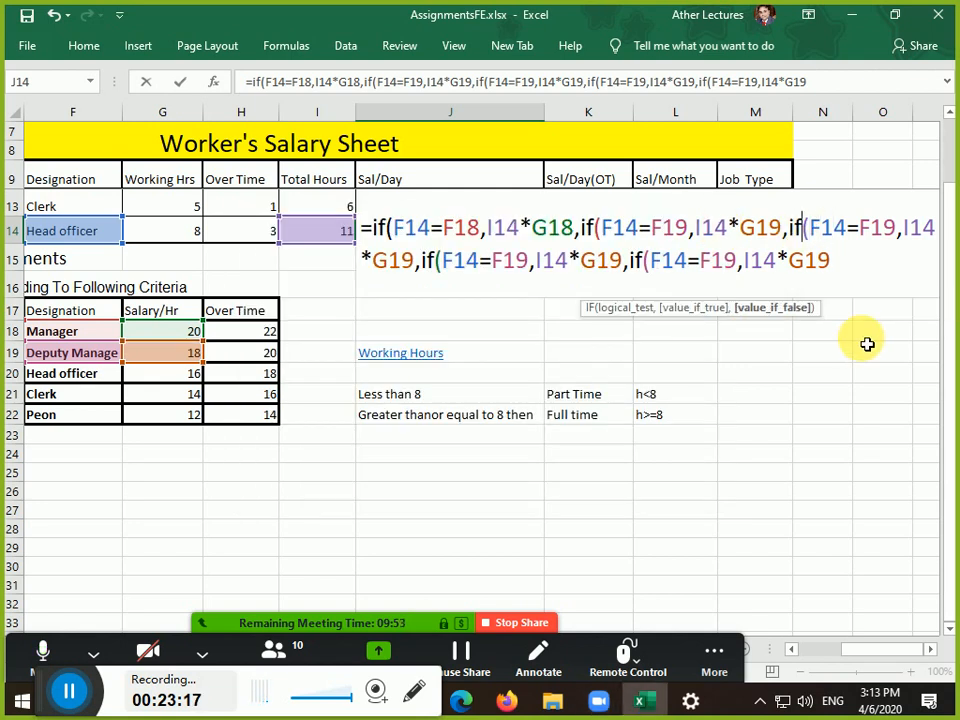
key("Right")
key("Right")
key("Right")
key("Right")
key("Right")
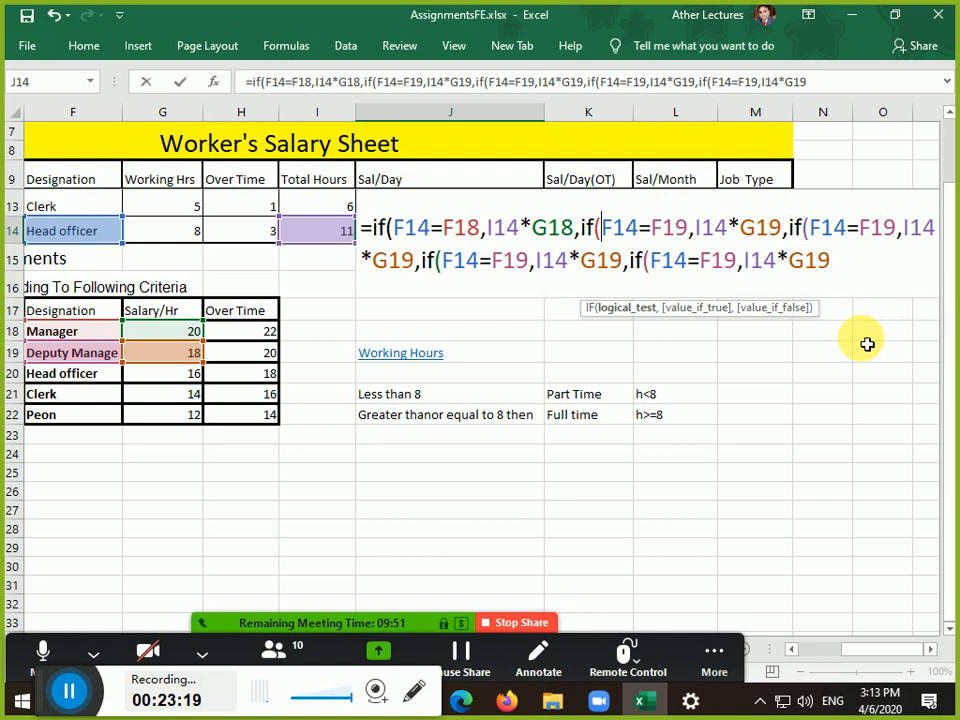
key("Right")
key("Right")
key("Right")
key("Right")
key("Right")
key("Right")
key("Right")
key("Right")
key("Right")
key("Right")
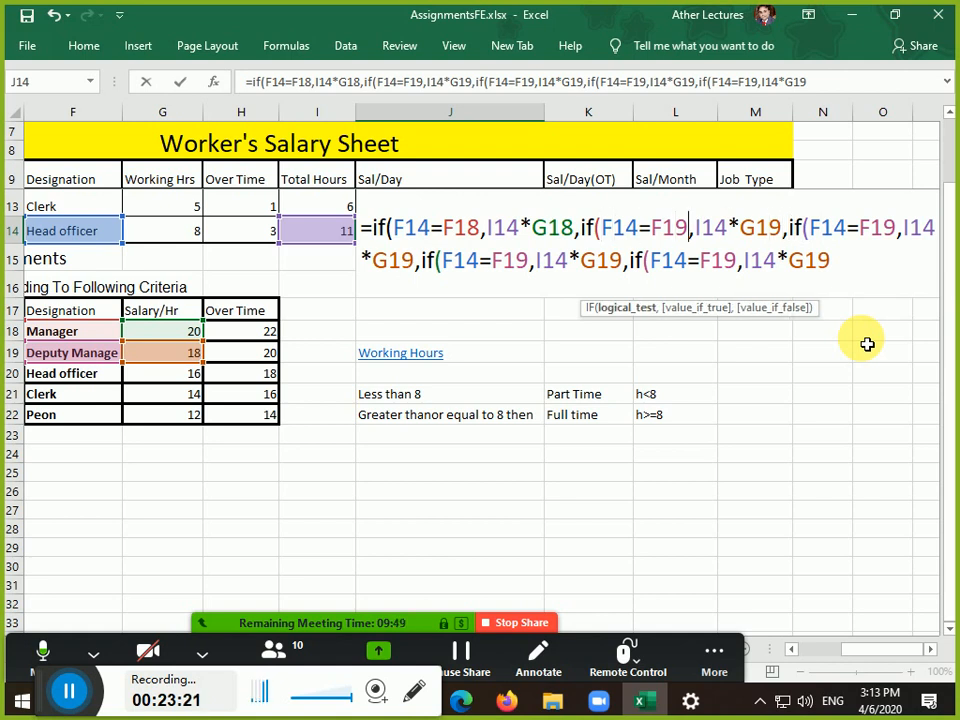
key("Right")
key("Right")
key("Right")
key("Right")
key("Right")
key("Right")
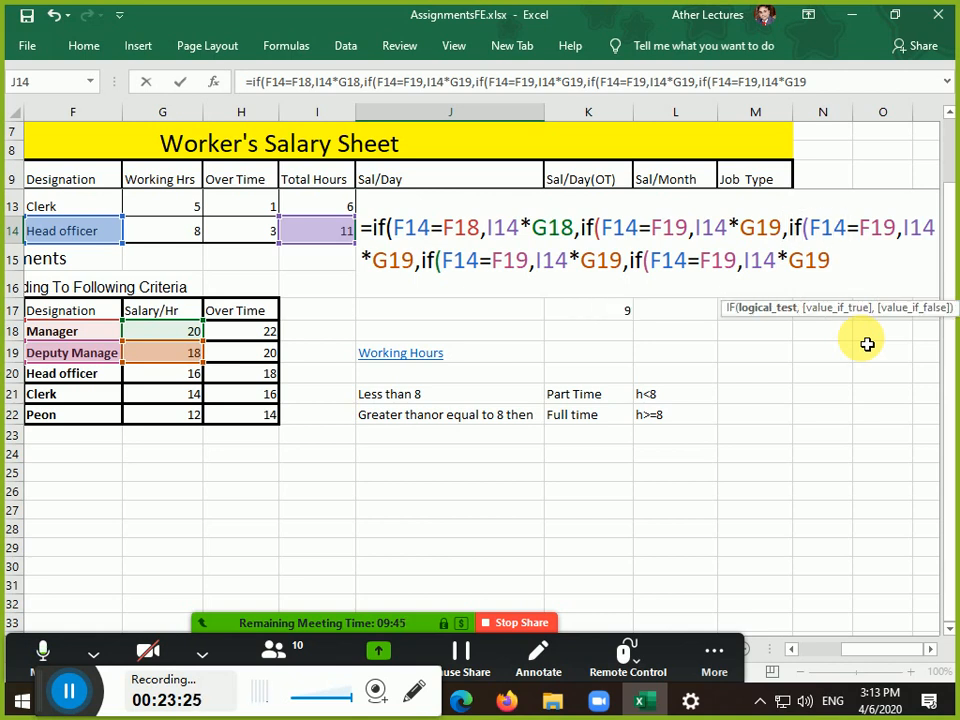
key("Right")
key("Right")
key("Delete")
key("Delete")
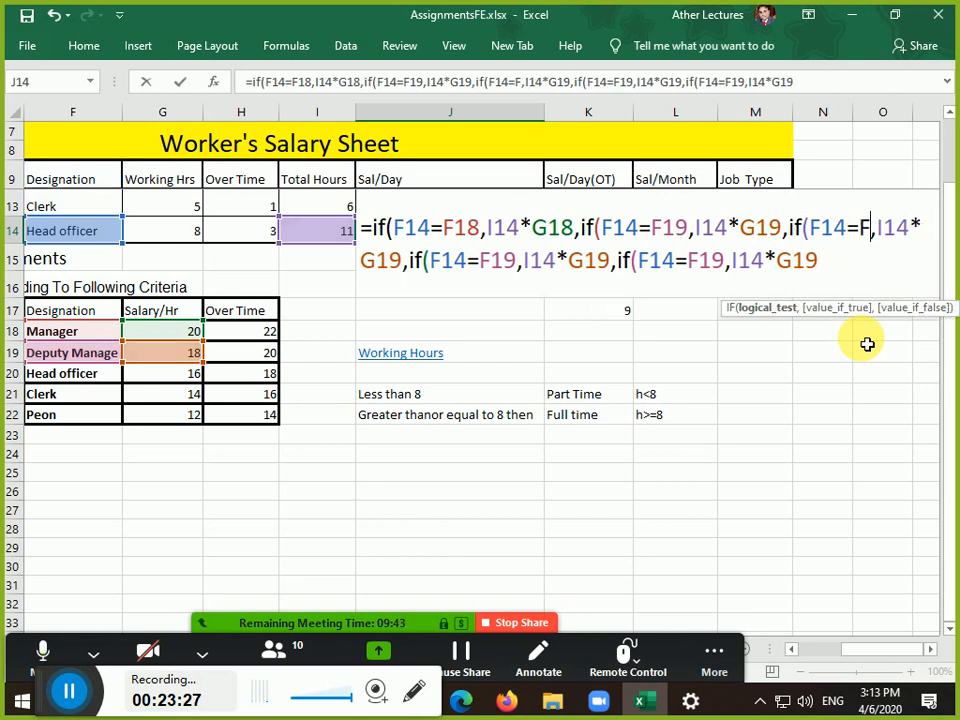
type("20")
key("Right")
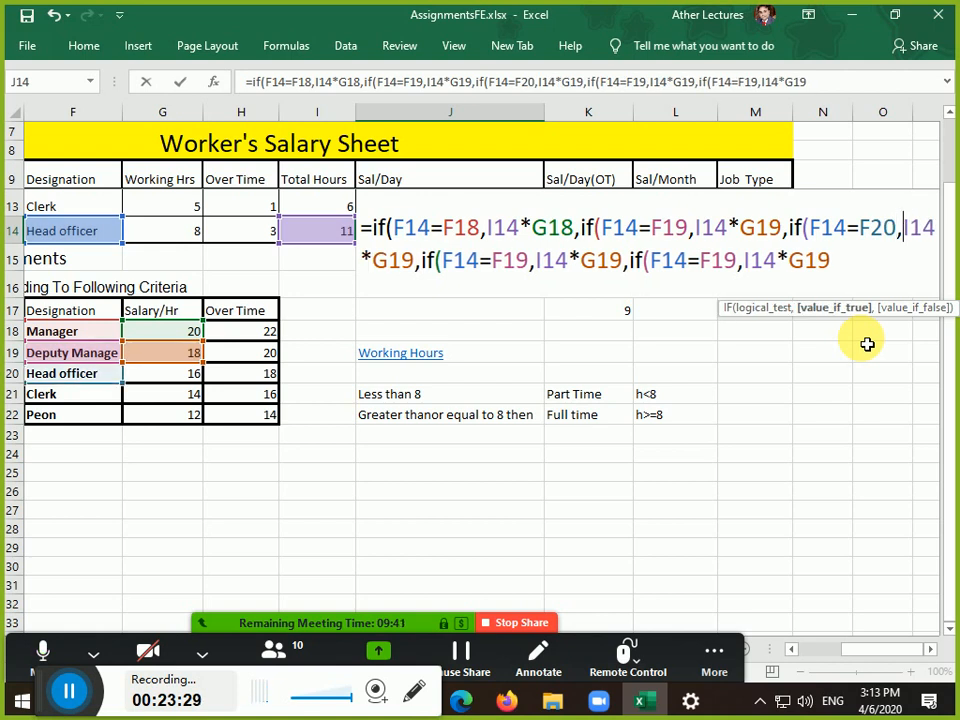
key("Right")
key("Right")
key("Right")
key("Right")
key("Delete")
key("Delete")
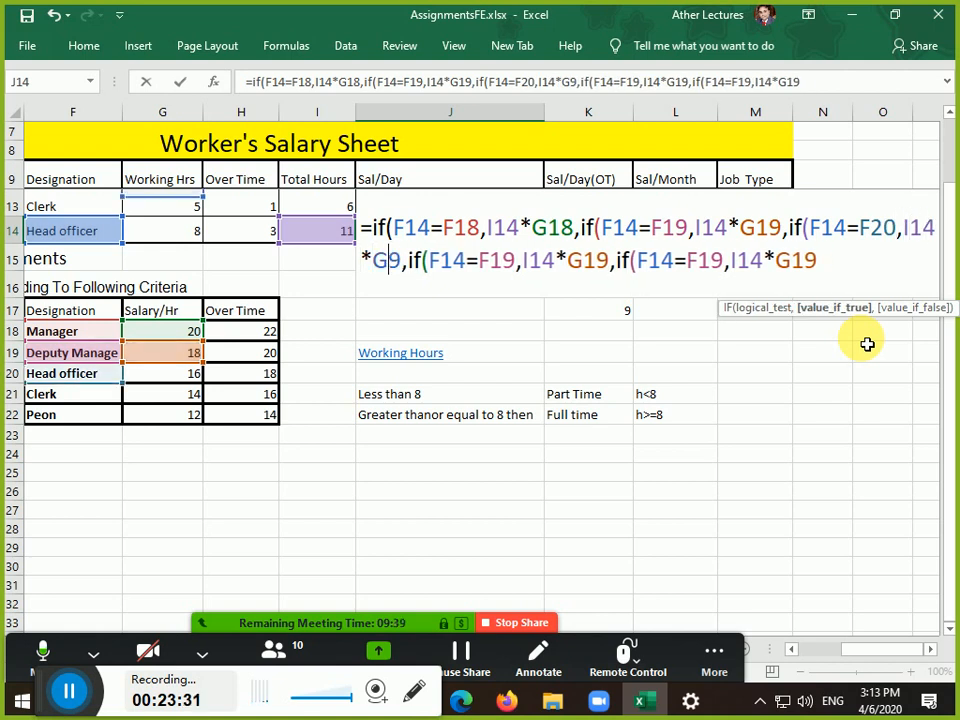
type("20")
Change the fourth clause to compare F14 with F21 and multiply by G21
key("Right")
key("Right")
key("Right")
key("Right")
key("Right")
key("Right")
key("Right")
key("Right")
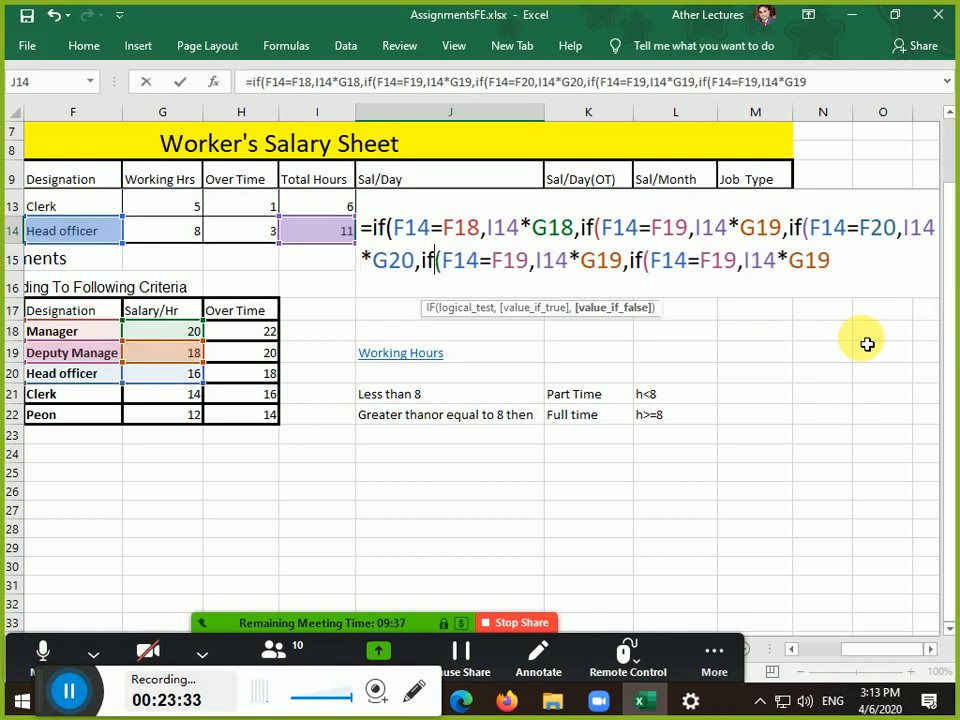
key("Delete")
key("Delete")
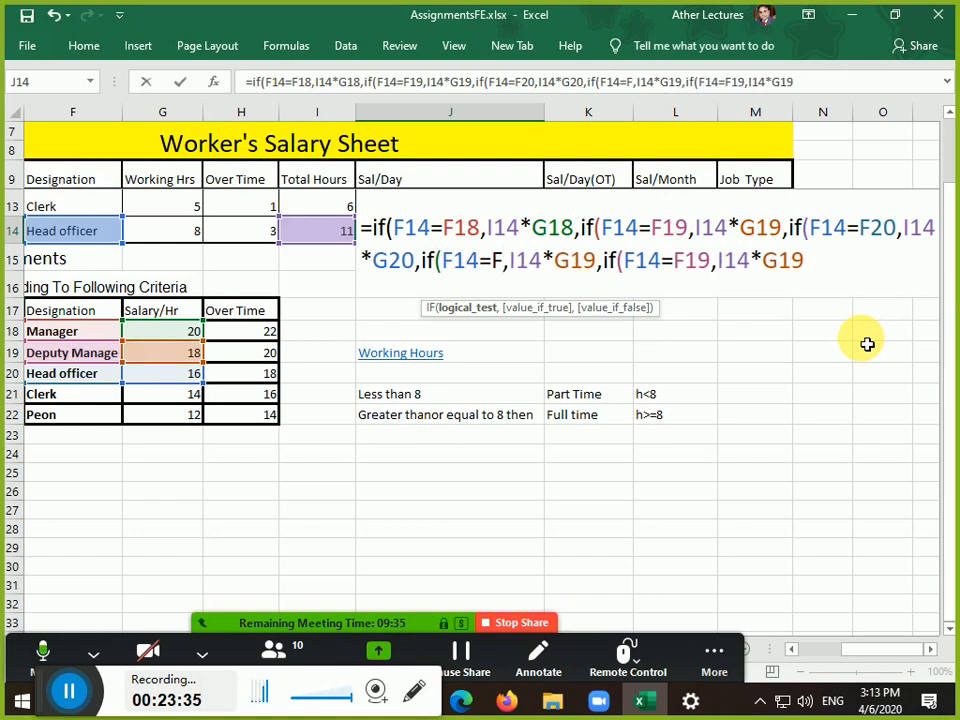
type("21")
key("Right")
key("Right")
key("Right")
key("Right")
key("Right")
key("Right")
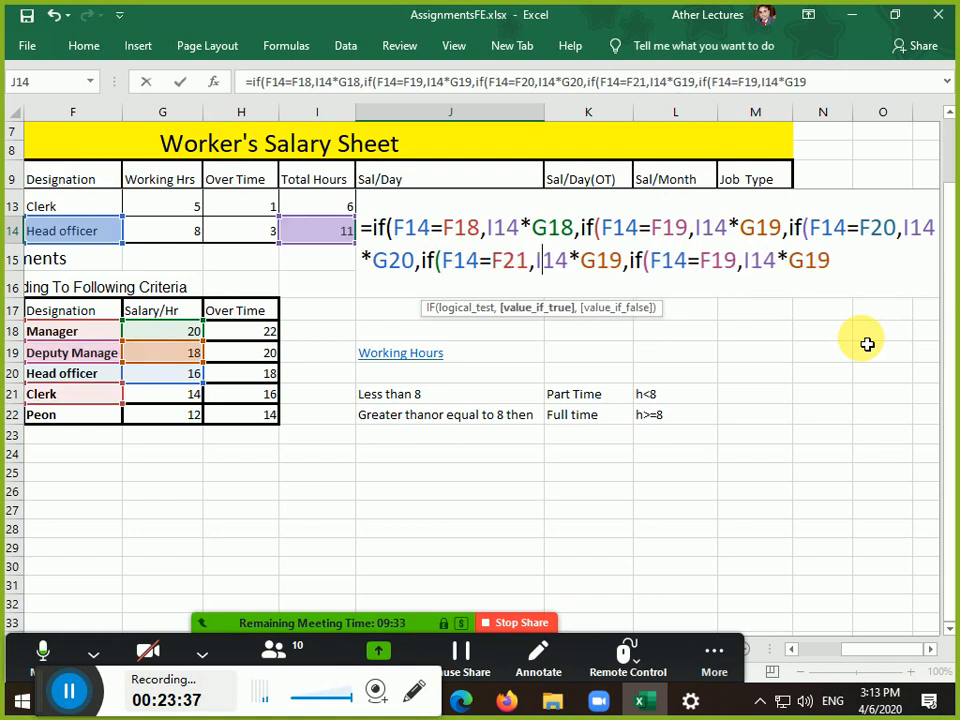
key("Delete")
key("Delete")
type("21")
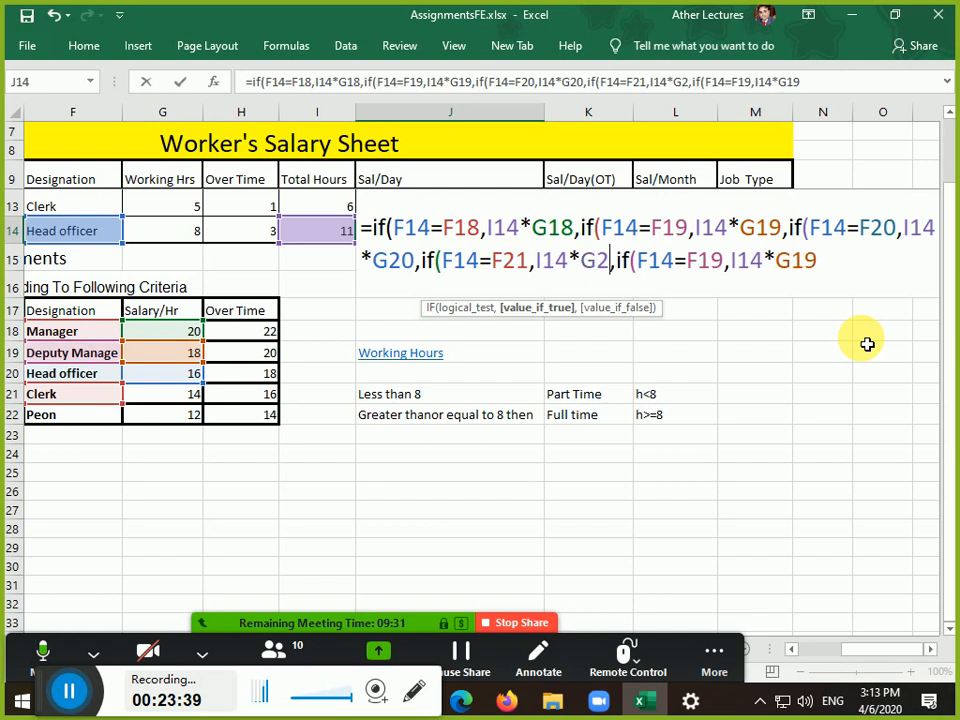
Set the last clause to F14=F22,I14*G22, close all parentheses and enter the formula
key("Right")
key("Right")
key("Right")
key("Right")
key("Right")
key("Right")
key("Right")
key("Right")
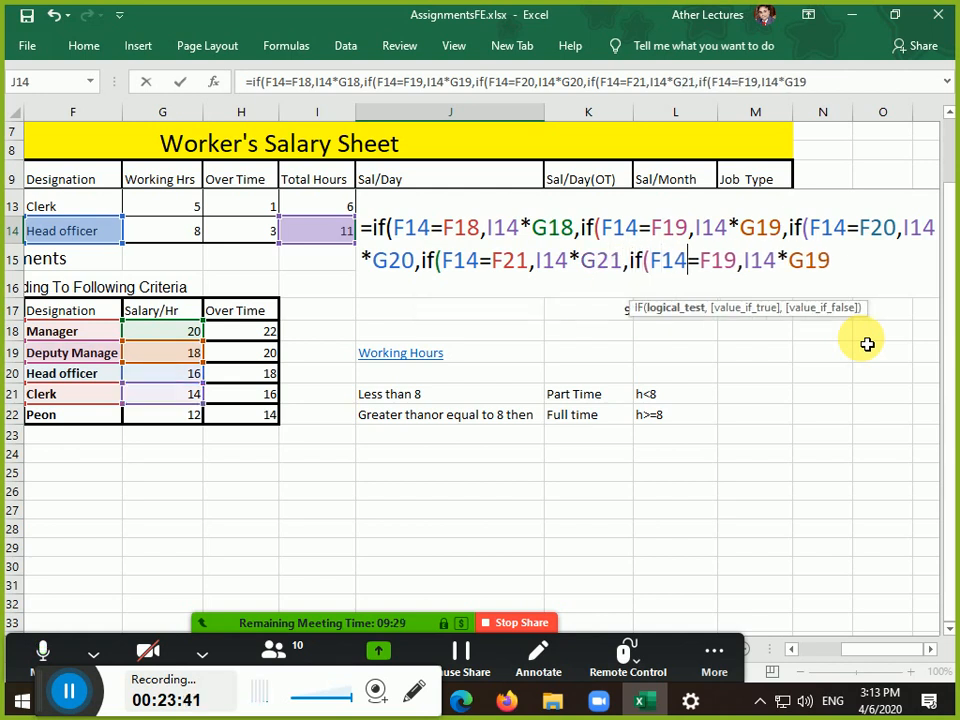
key("Right")
key("Delete")
key("Delete")
type("11")
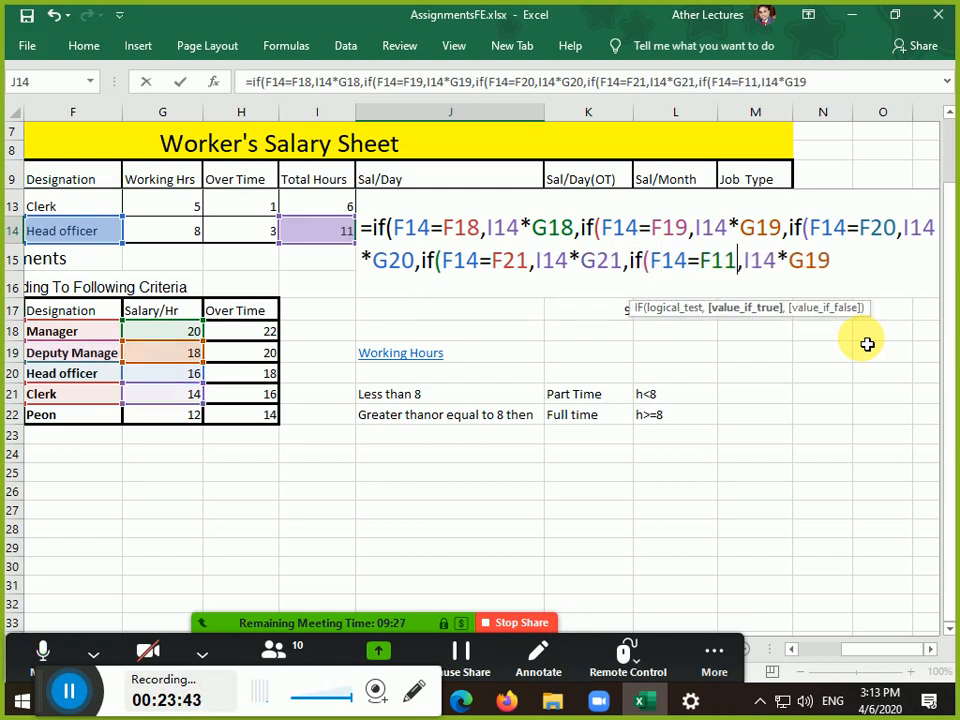
key("Left")
key("Left")
key("Left")
key("BackSpace")
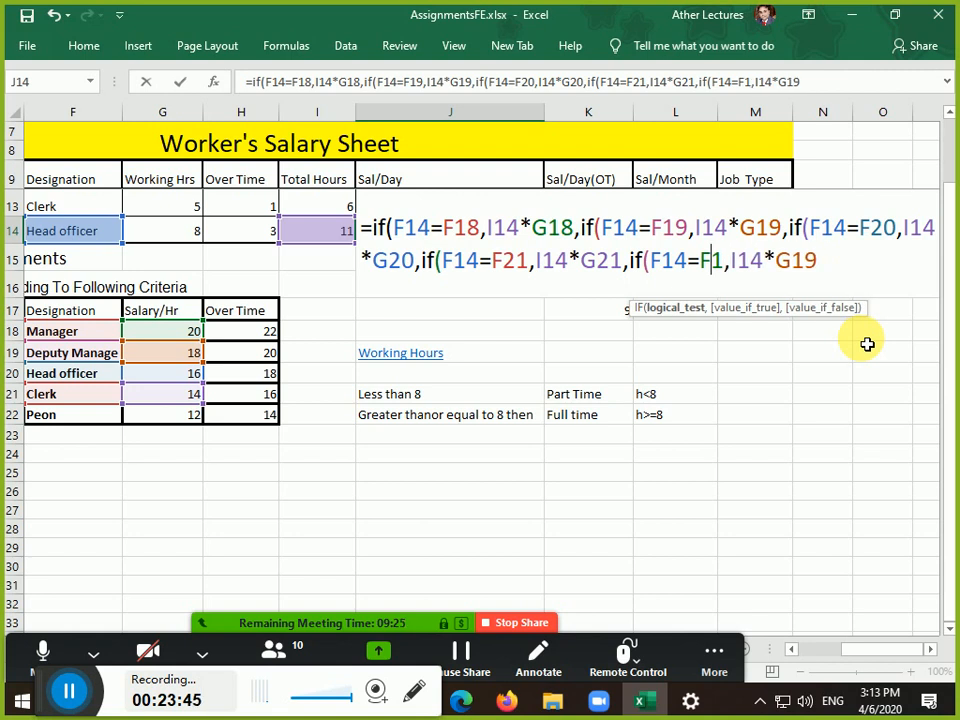
key("Delete")
type("22")
key("Right")
key("Right")
key("Right")
key("Right")
key("Right")
key("Right")
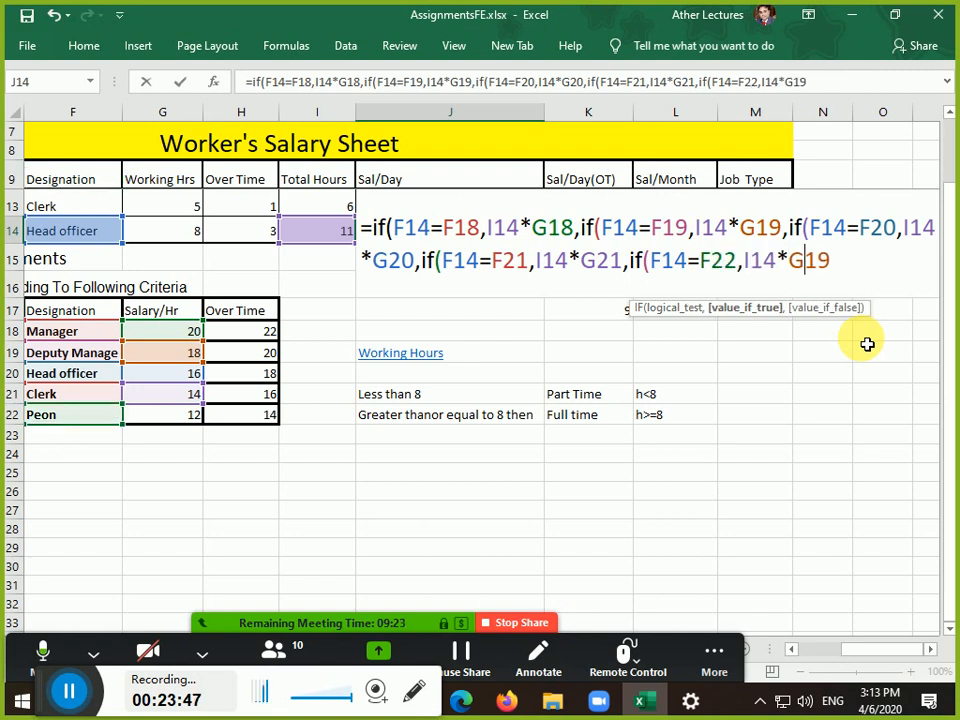
key("Delete")
key("Delete")
type("22")
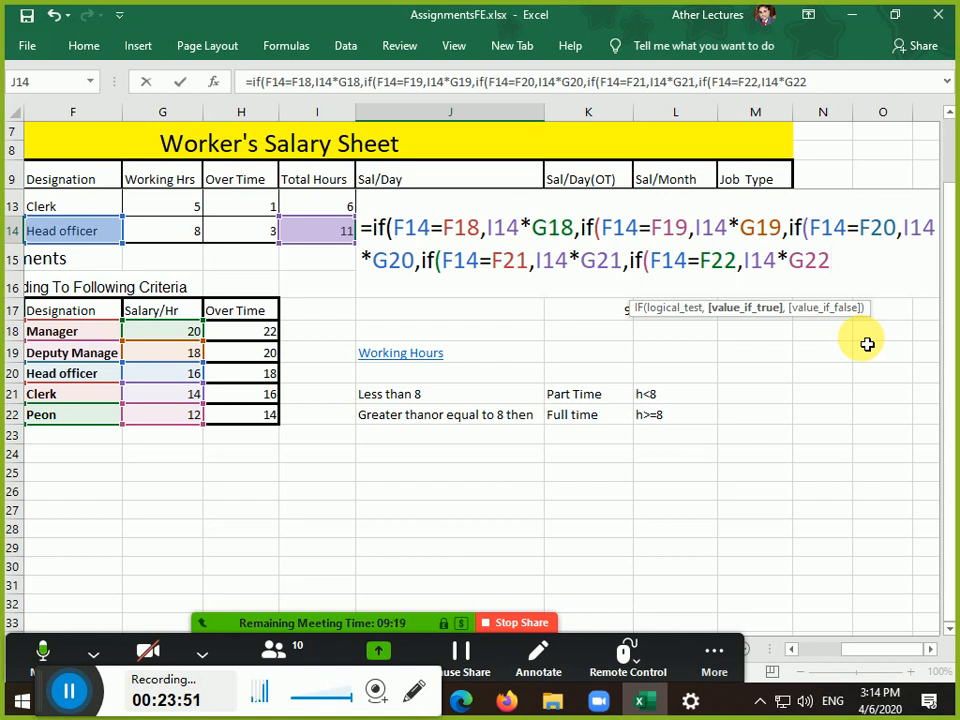
type(")))")
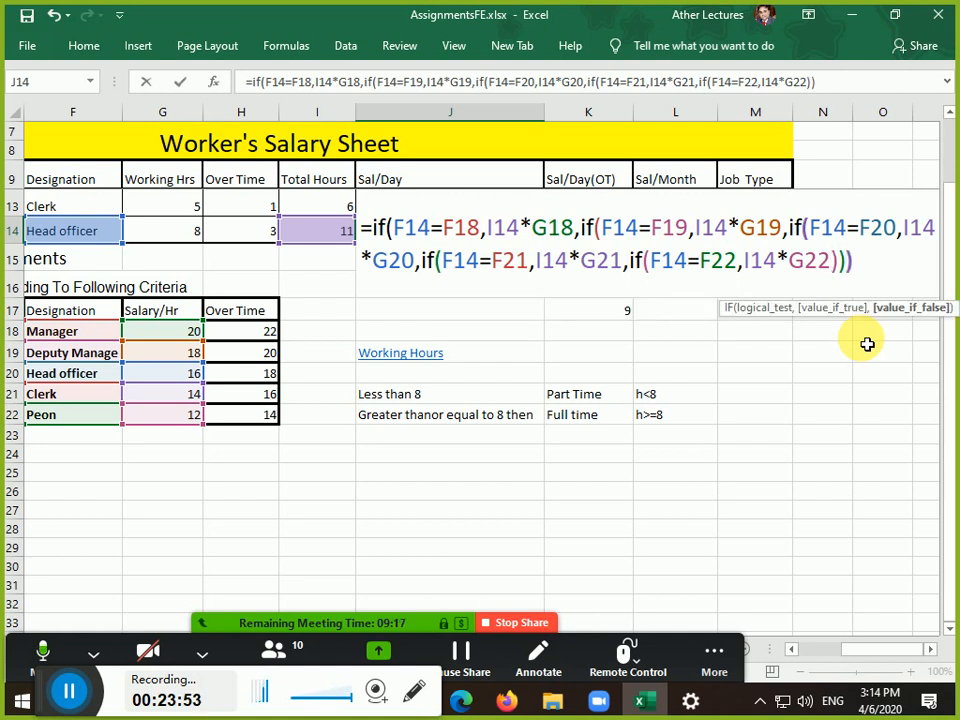
type(")))")
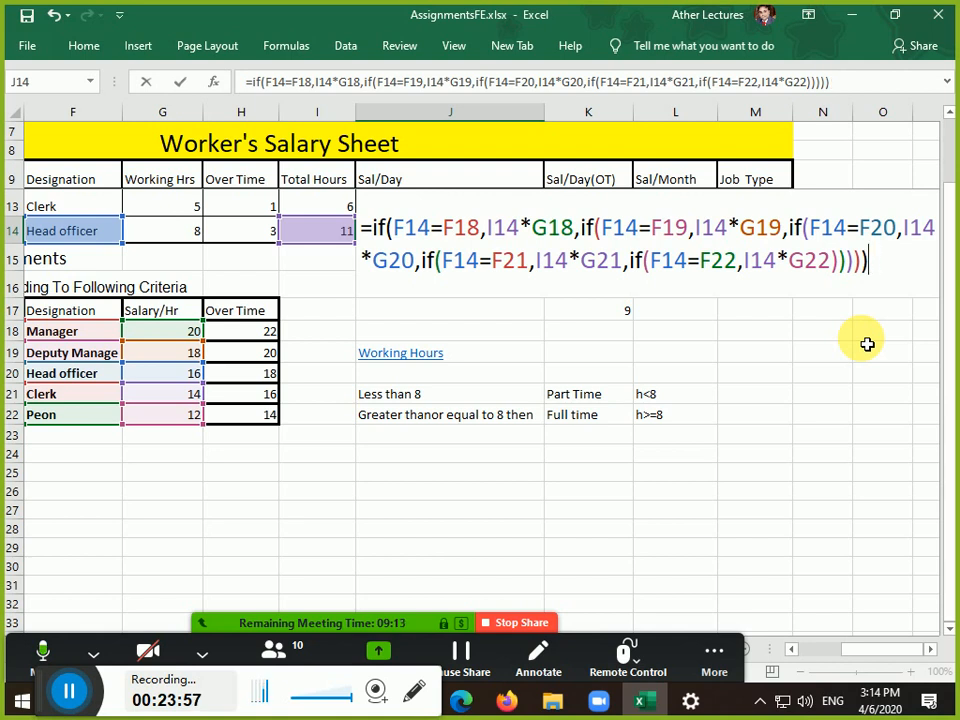
key("Return")
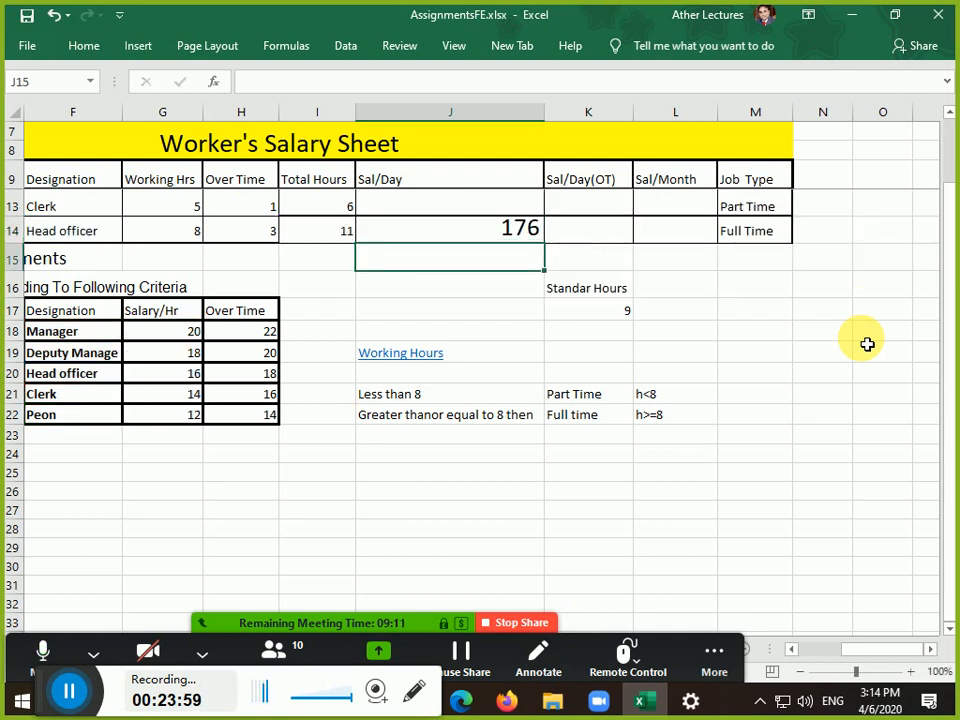
Reopen J14's nested IF formula for editing
key("Up")
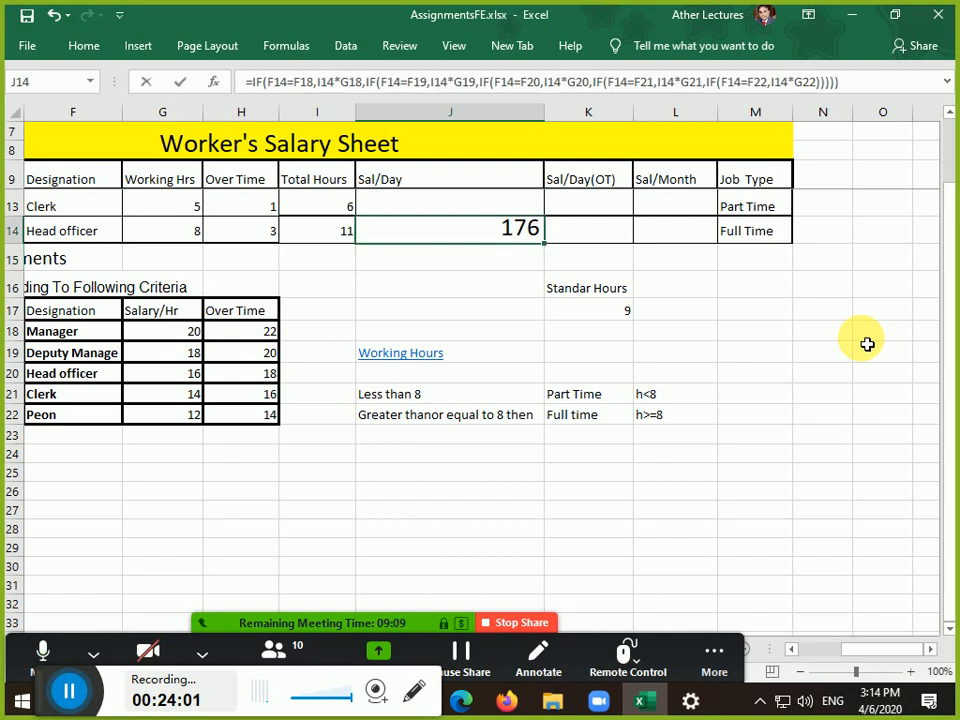
key("F2")
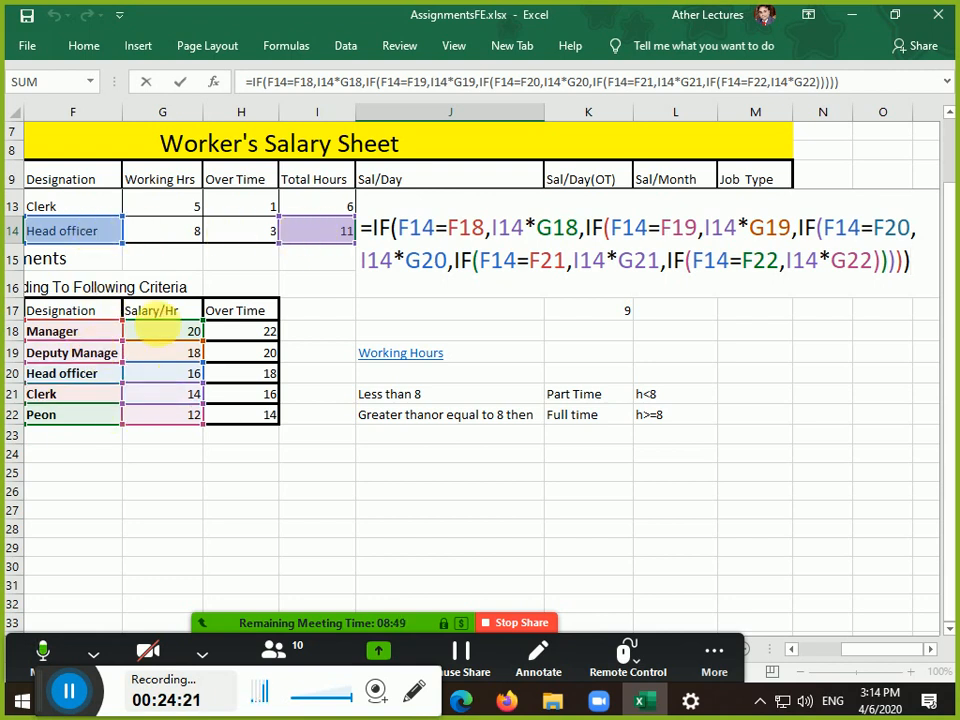
Make the F18, G18, F19 and G19 references in J14's formula absolute
left_click(465, 228)
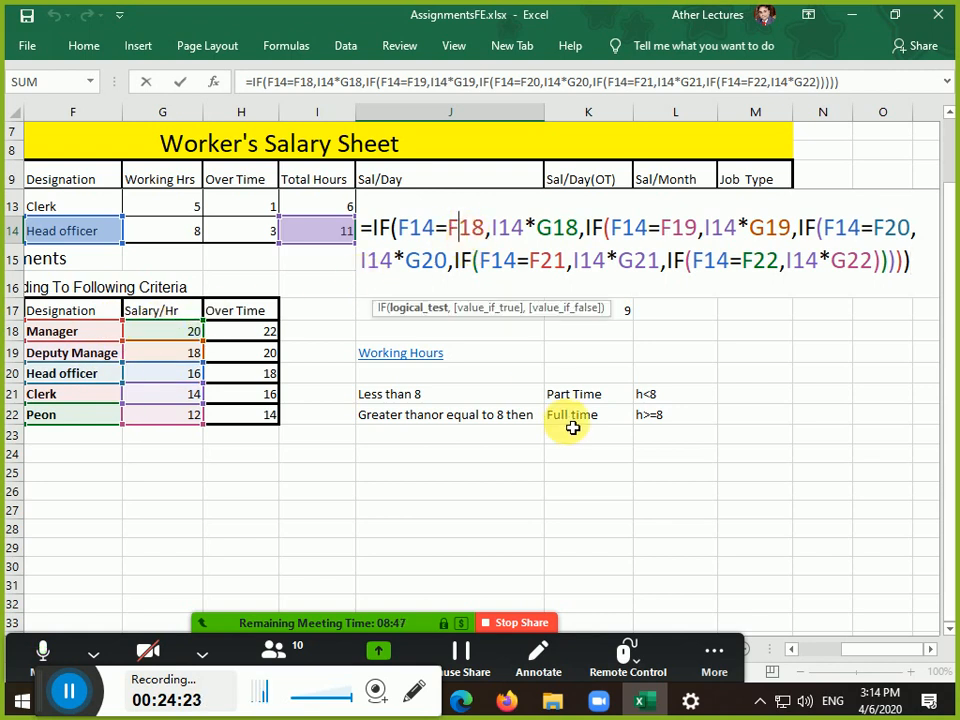
key("F4")
key("Right")
key("Right")
key("Right")
key("Right")
key("Right")
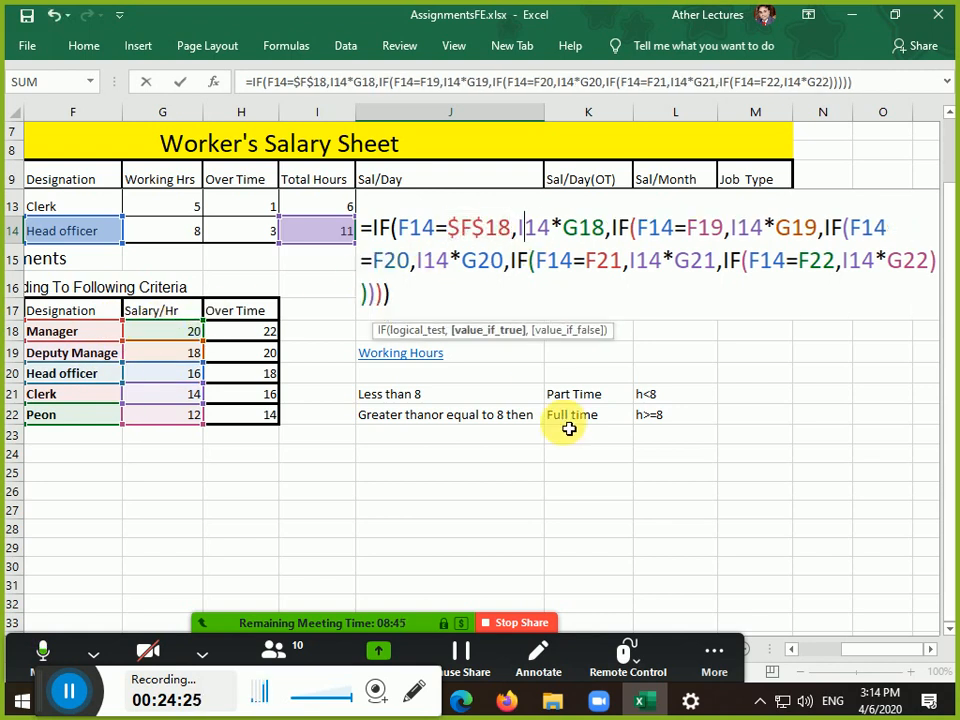
key("F4")
key("Right")
key("Right")
key("Right")
key("Right")
key("Right")
key("Right")
key("Right")
key("Right")
key("Right")
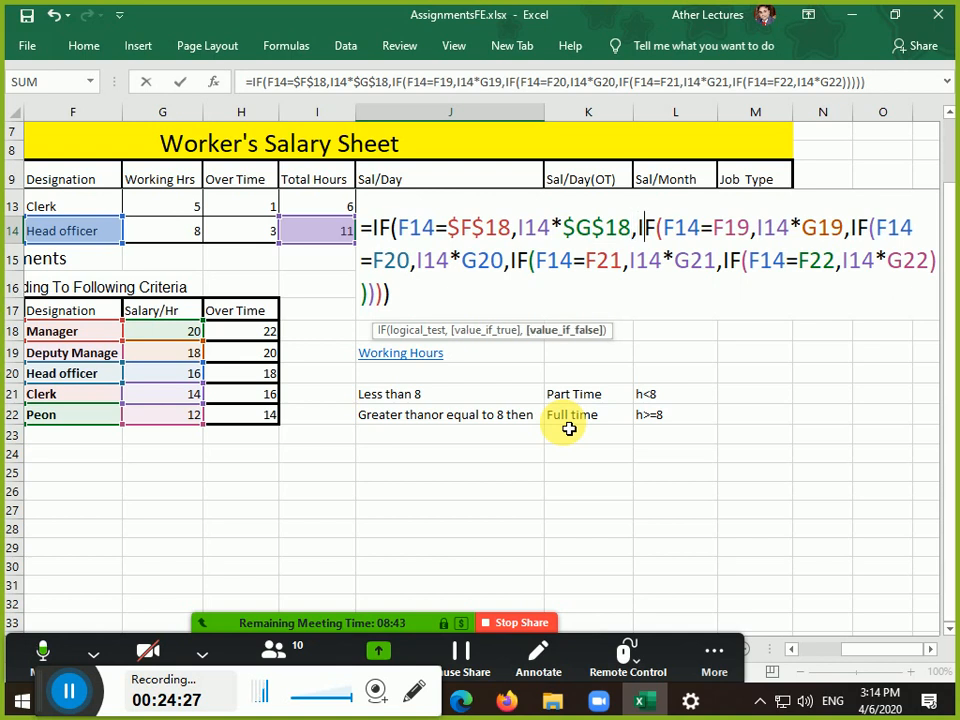
key("F4")
key("Right")
key("Right")
key("Right")
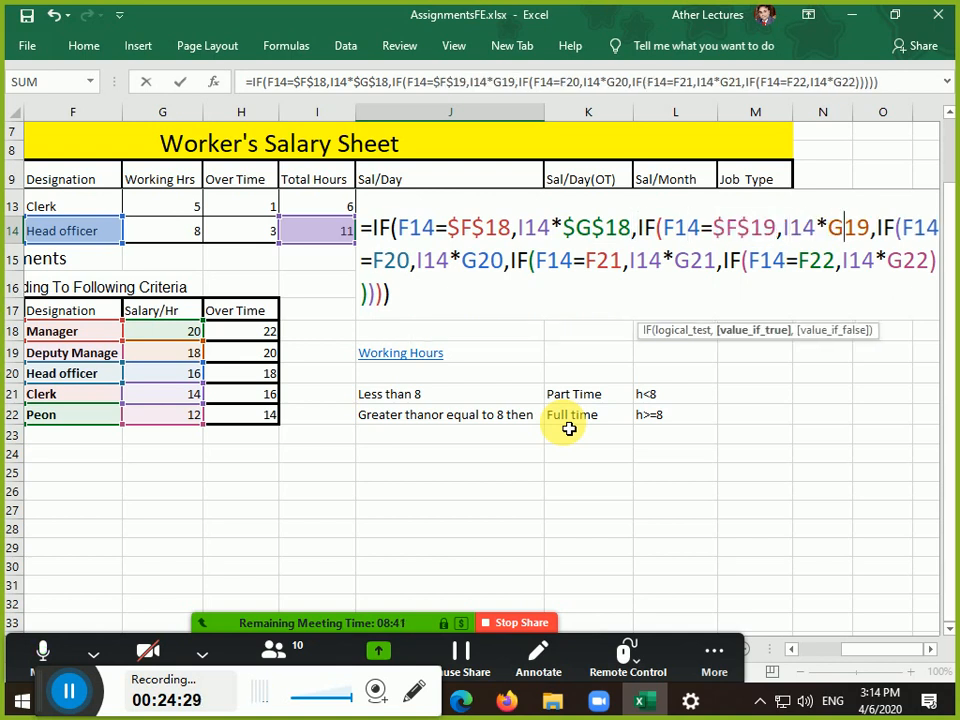
key("F4")
Make the F20–F22 and G20–G22 references absolute and commit the formula, still showing 176
key("Right")
key("Right")
key("Right")
key("Right")
key("Right")
key("Right")
key("Right")
key("Right")
key("Right")
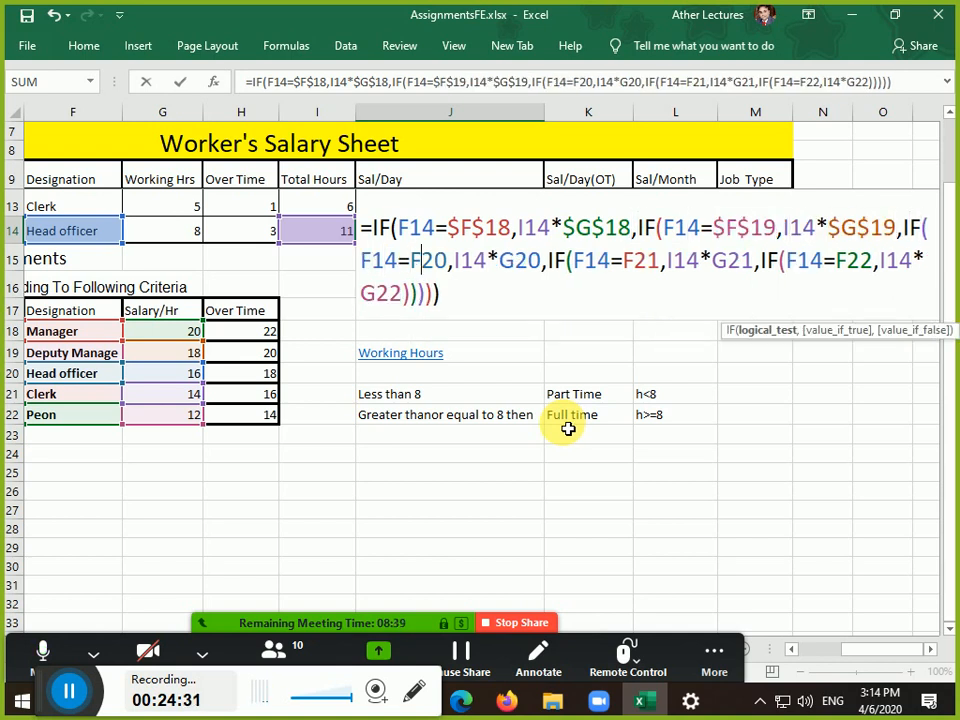
key("F4")
key("Right")
key("Right")
key("Right")
key("Right")
key("Right")
key("Right")
key("F4")
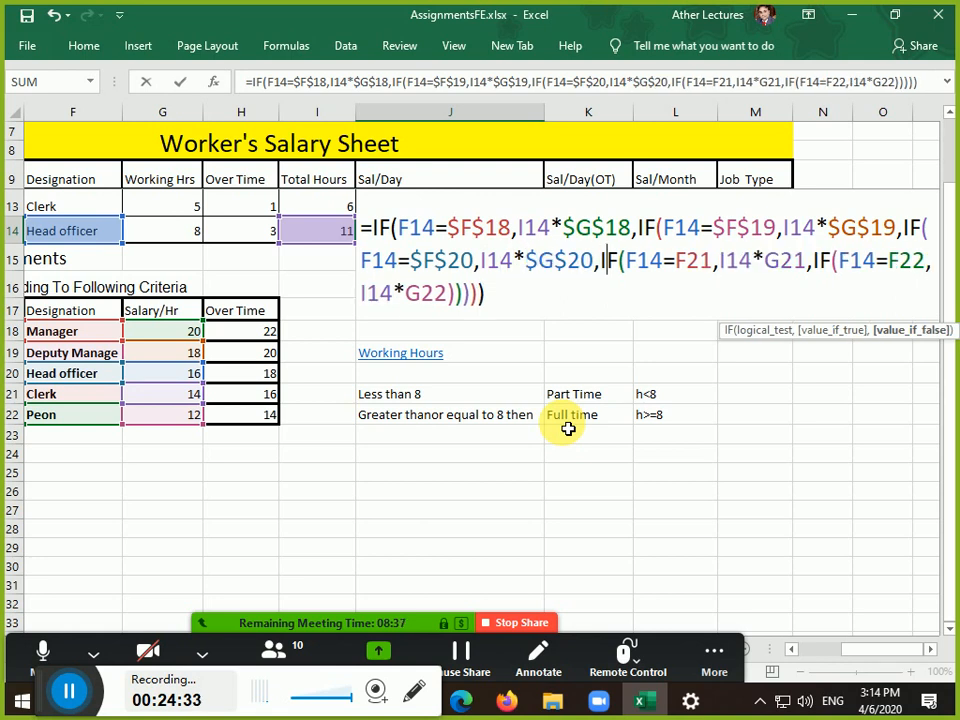
key("Right")
key("Right")
key("Right")
key("Right")
key("Right")
key("Right")
key("Right")
key("F4")
key("Right")
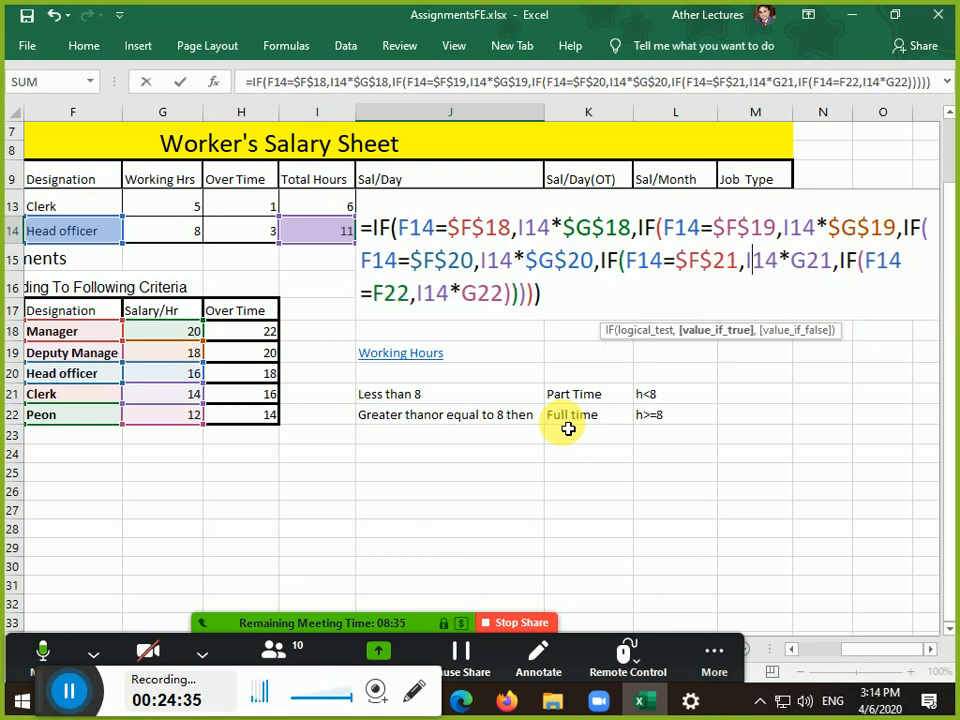
key("Right")
key("F4")
key("Right")
key("Right")
key("Right")
key("Right")
key("Right")
key("Right")
key("Right")
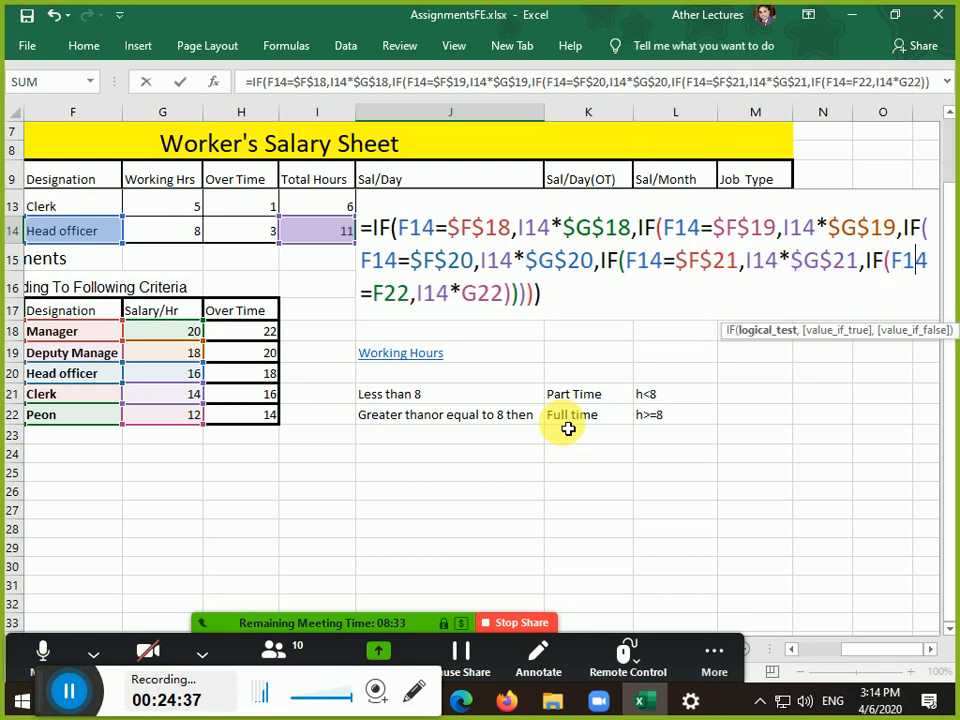
key("F4")
key("Right")
key("Right")
key("Right")
key("Right")
key("Right")
key("Right")
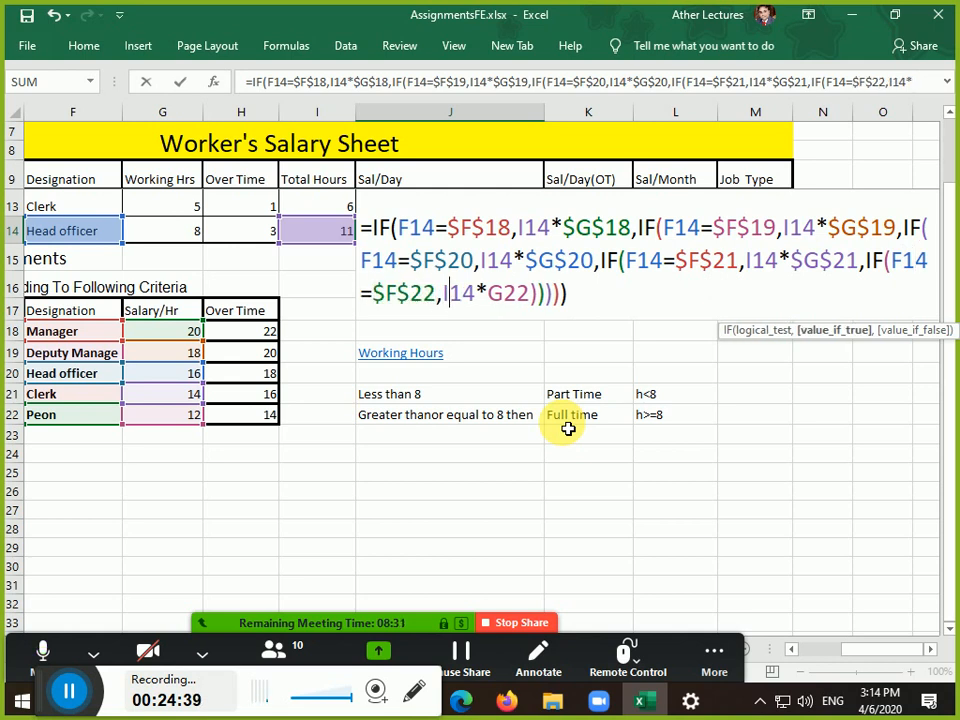
key("F4")
key("Right")
key("Right")
key("Right")
key("Right")
key("Right")
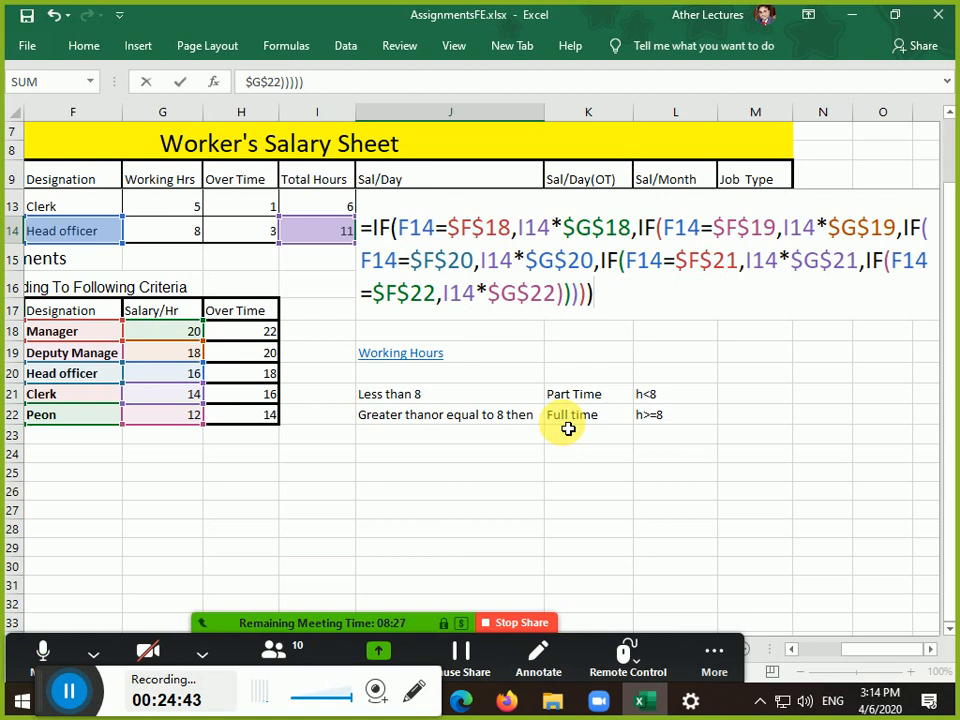
key("Return")
key("Up")
key("Up")
key("Up")
key("Up")
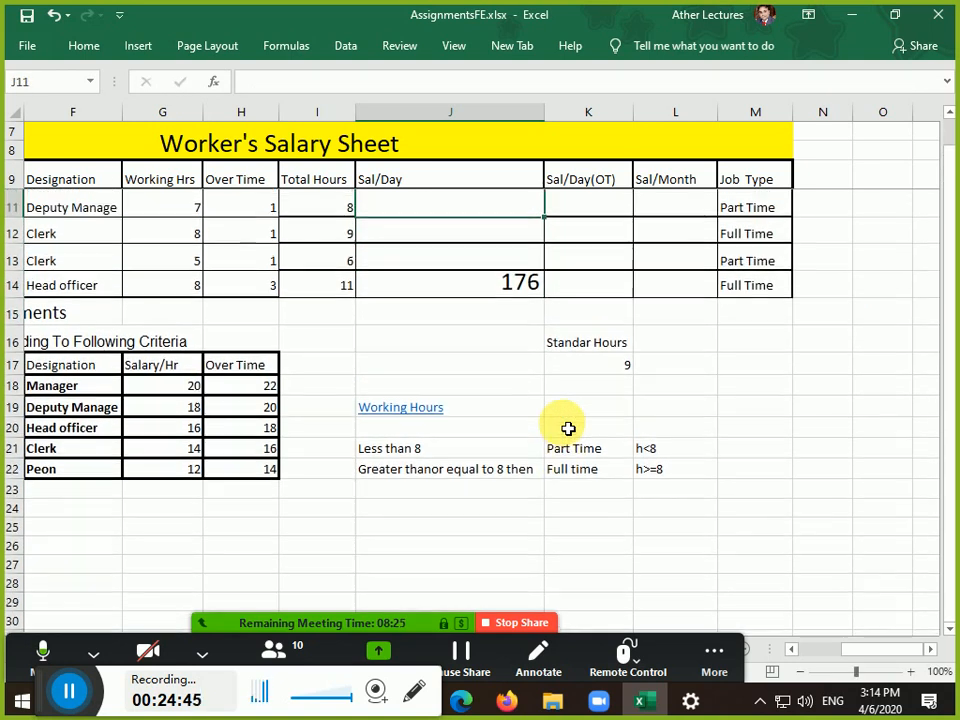
key("Up")
key("Up")
Fill J14's formula up to J10, giving Sal/Day values 200, 144, 126 and 84
key("Down")
key("Down")
key("Down")
key("Down")
key("Down")
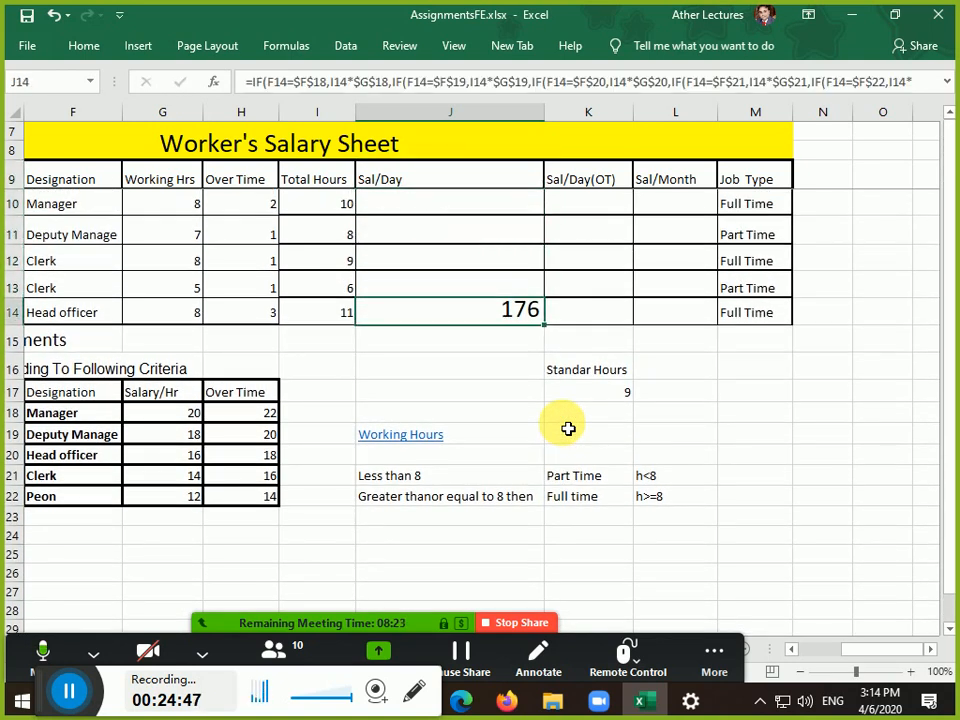
key("F2")
key("Return")
key("Up")
key("Up")
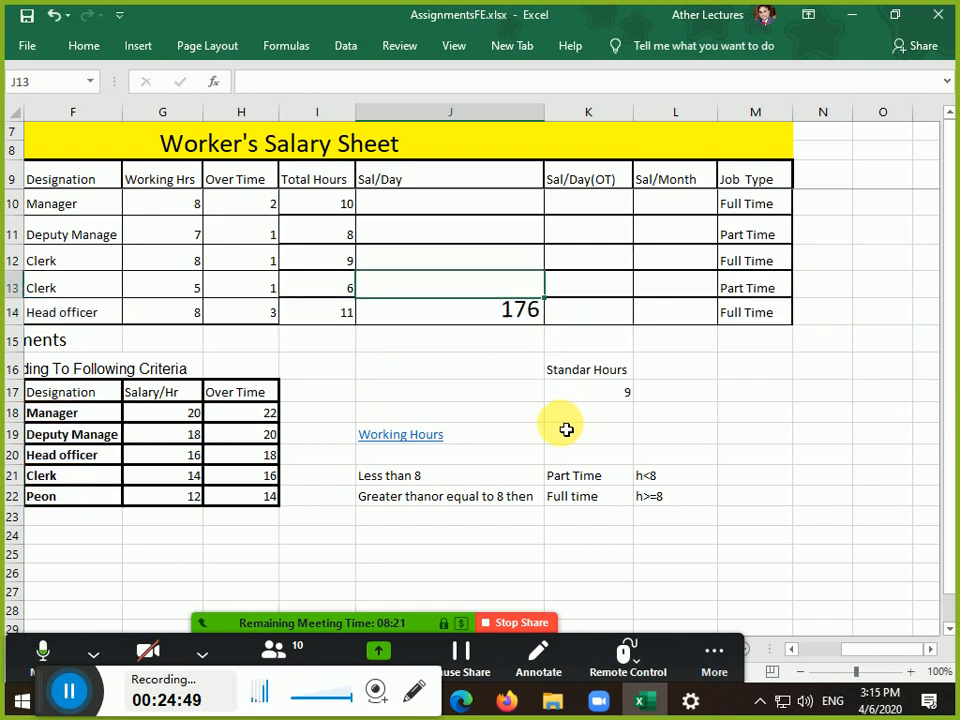
left_click(493, 309)
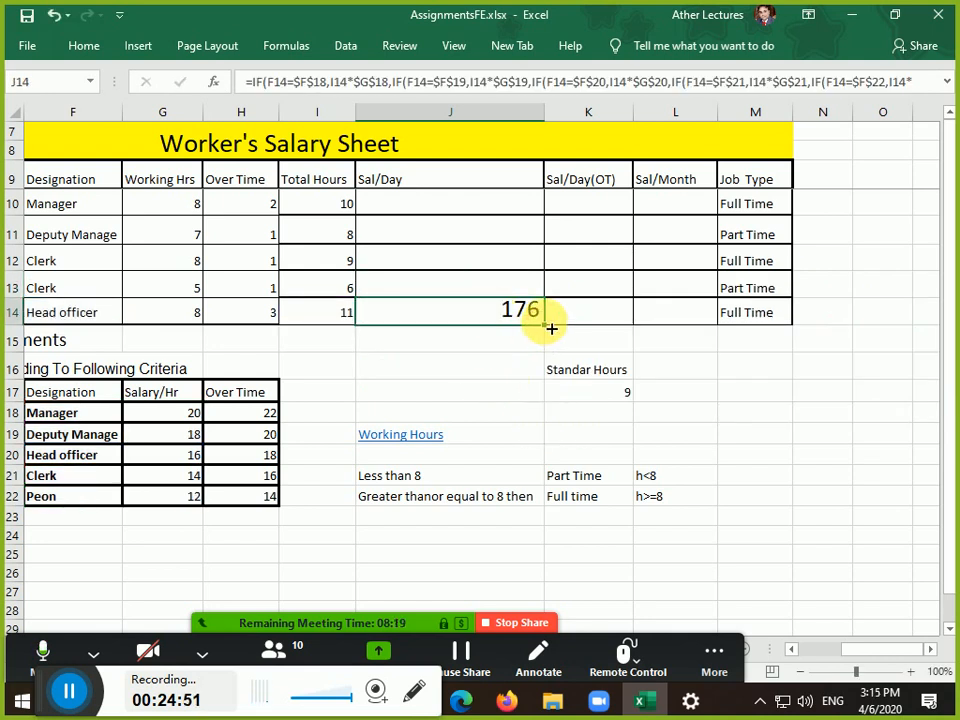
left_click_drag(544, 323, 525, 197)
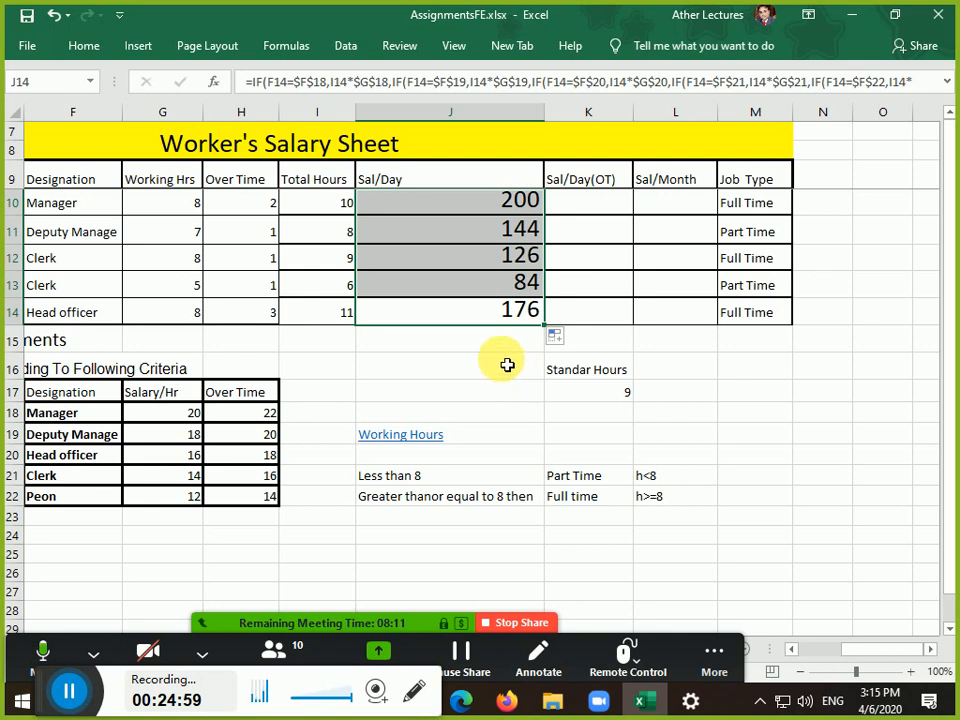
left_click(479, 210)
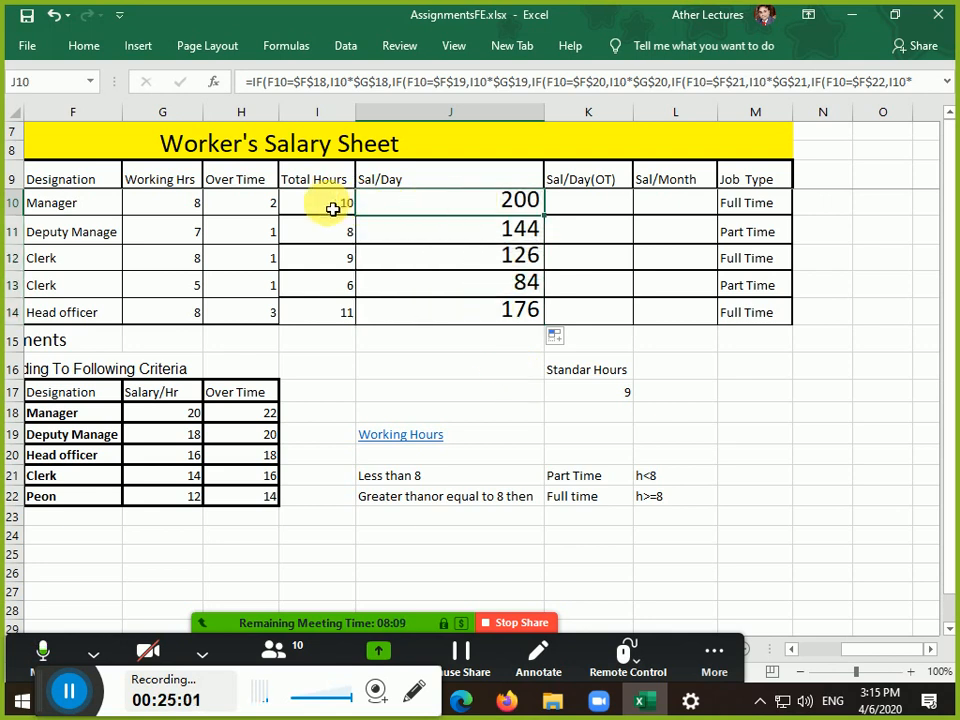
left_click_drag(343, 208, 399, 315)
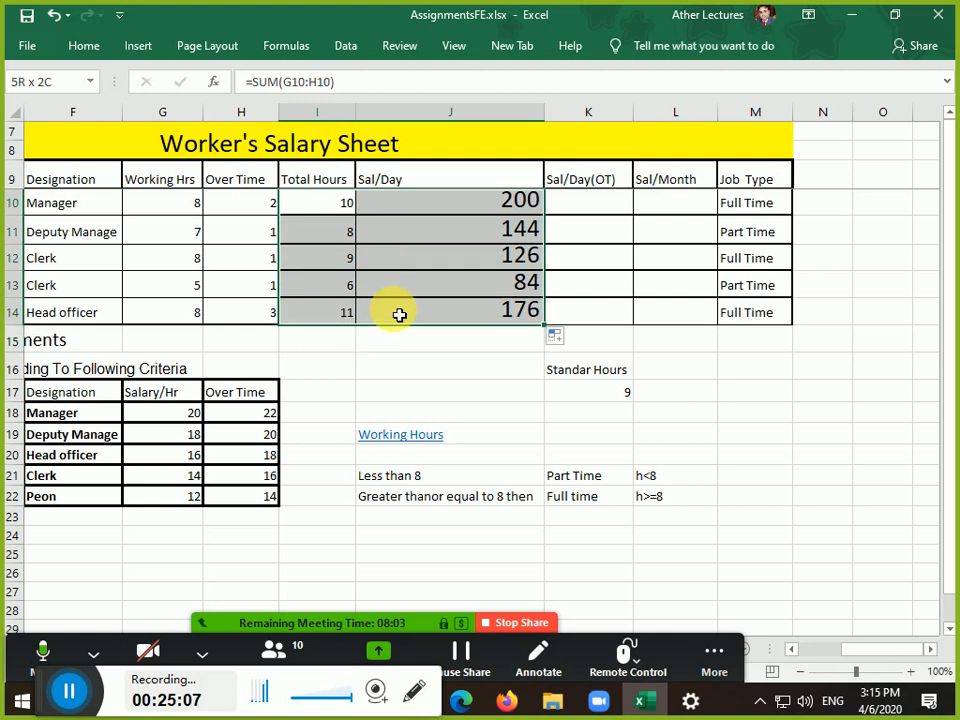
left_click_drag(399, 315, 399, 315)
left_click(329, 217)
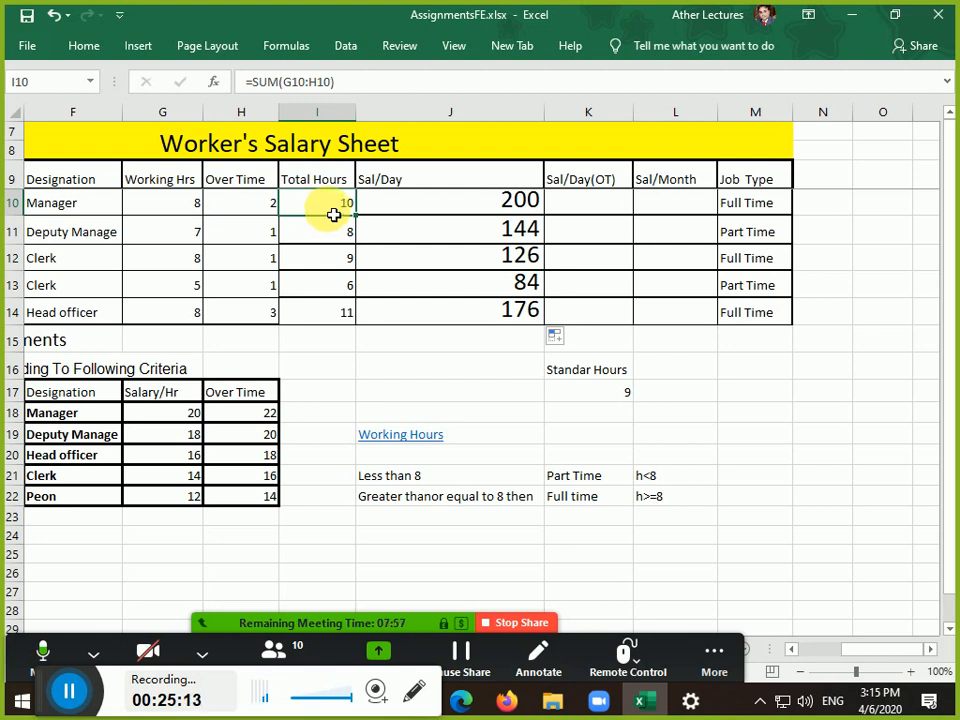
left_click(402, 201)
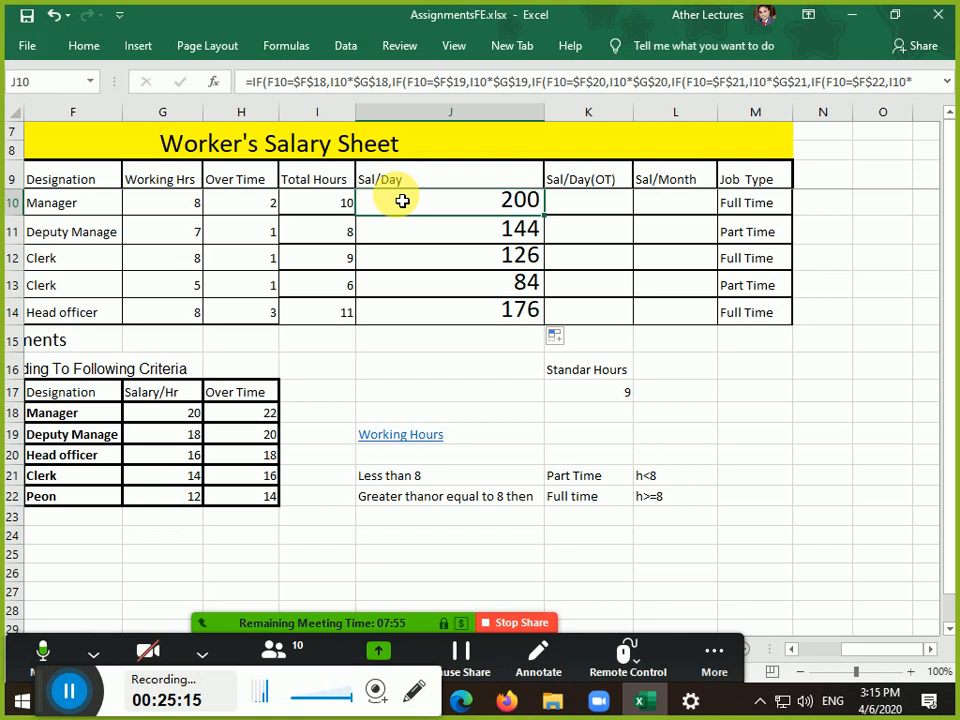
left_click(332, 207)
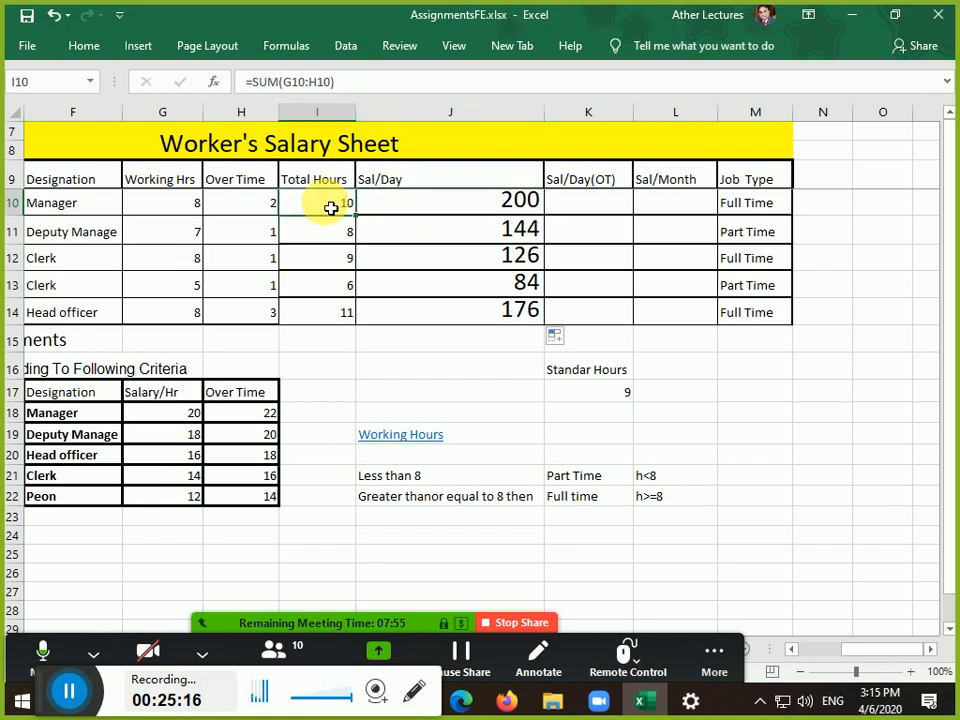
left_click(146, 417)
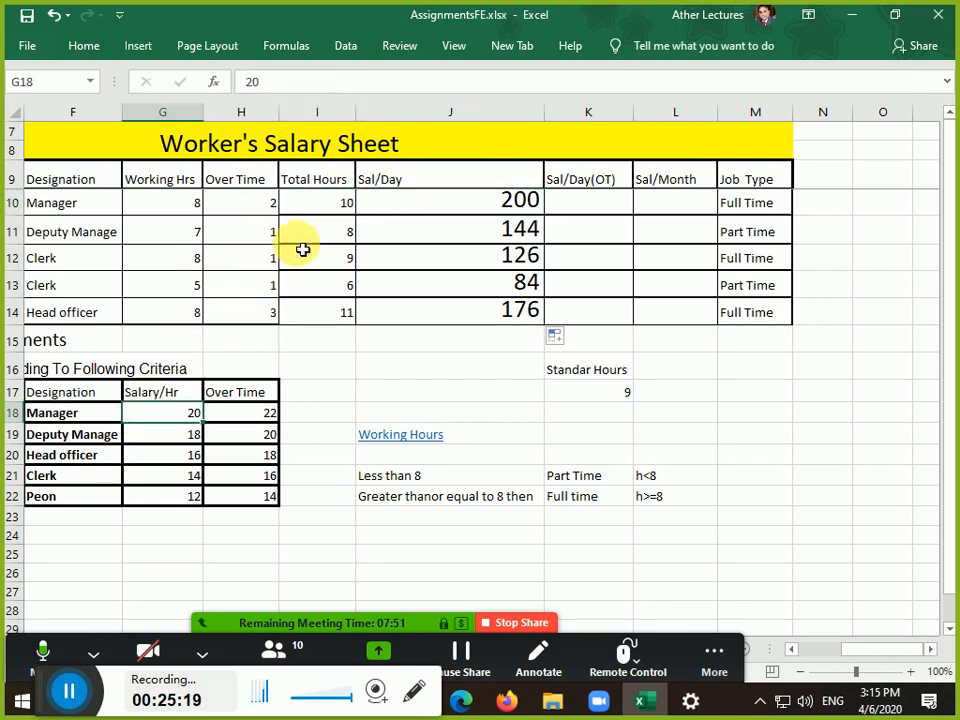
left_click(305, 238)
left_click(315, 258)
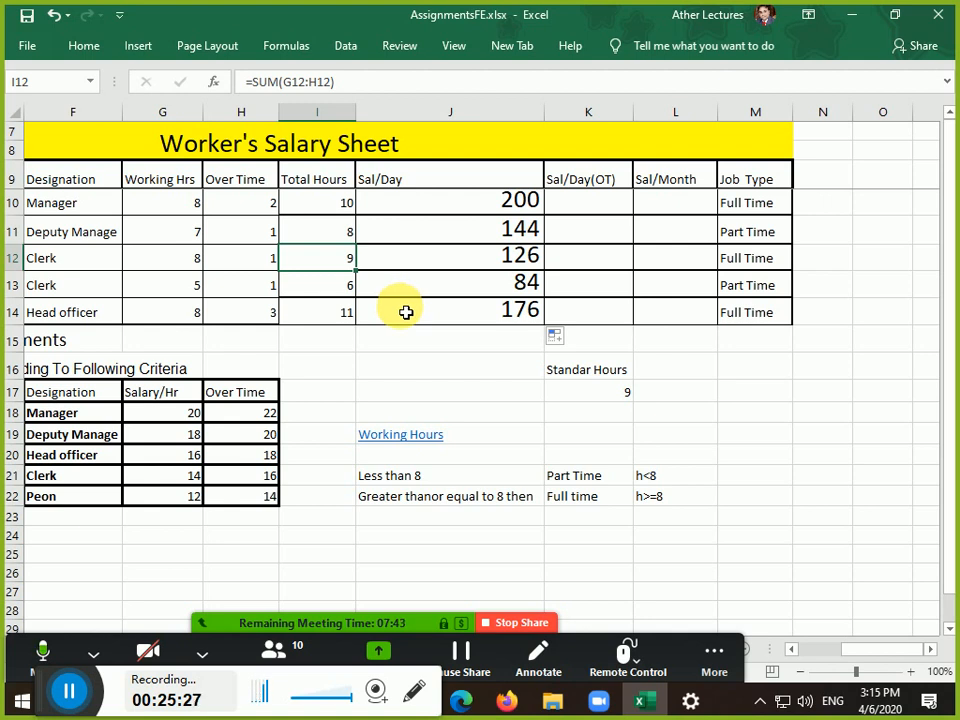
left_click(584, 217)
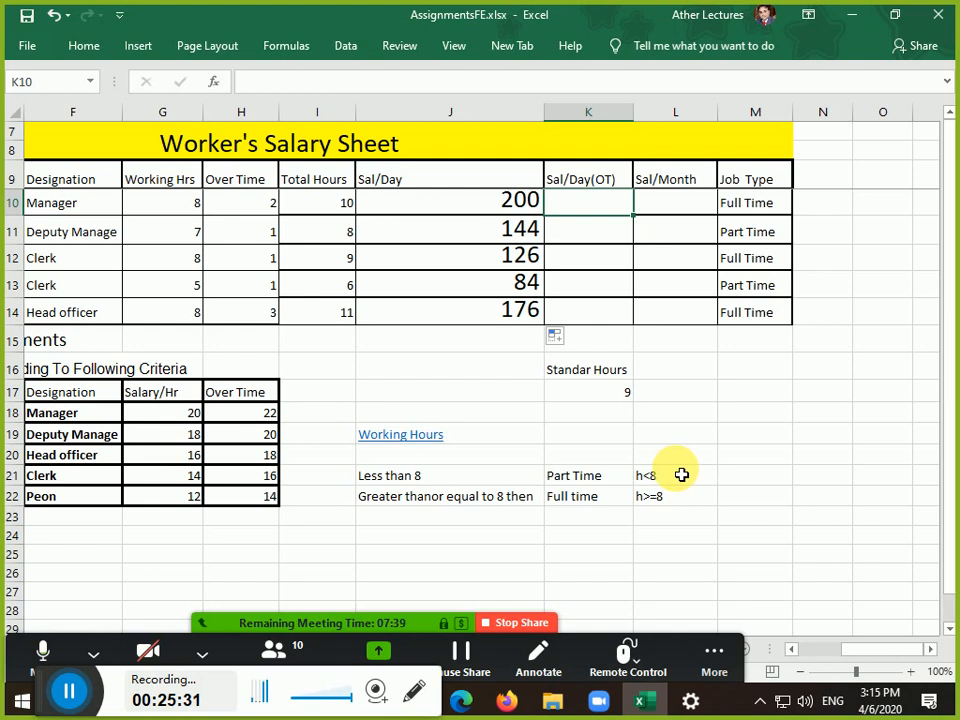
Select empty cell K14 and enlarge its font by several sizes
left_click(80, 46)
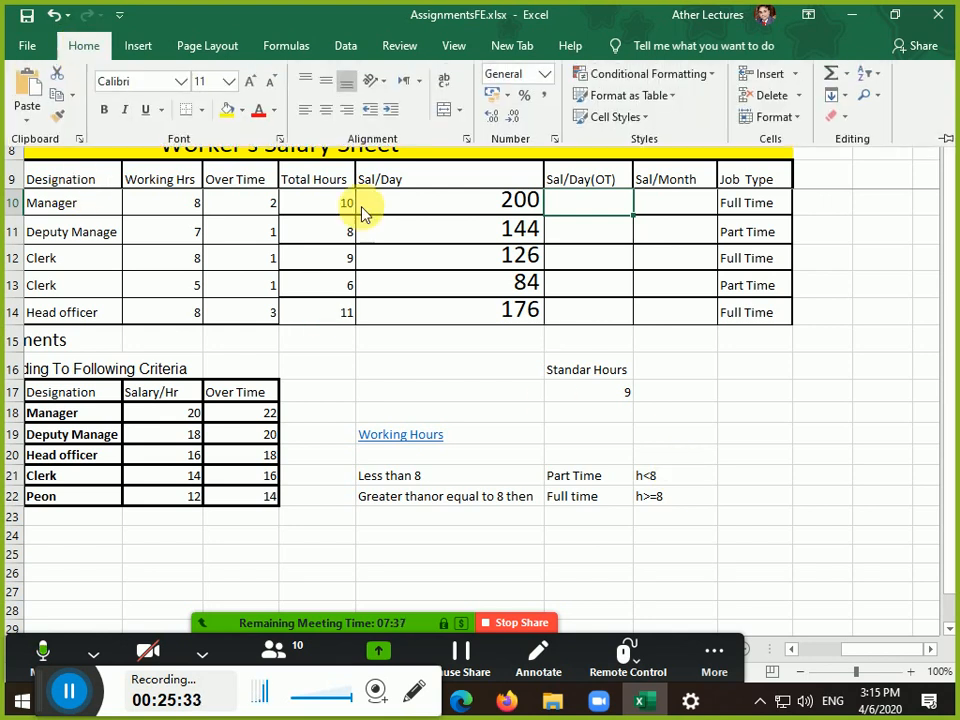
left_click(593, 313)
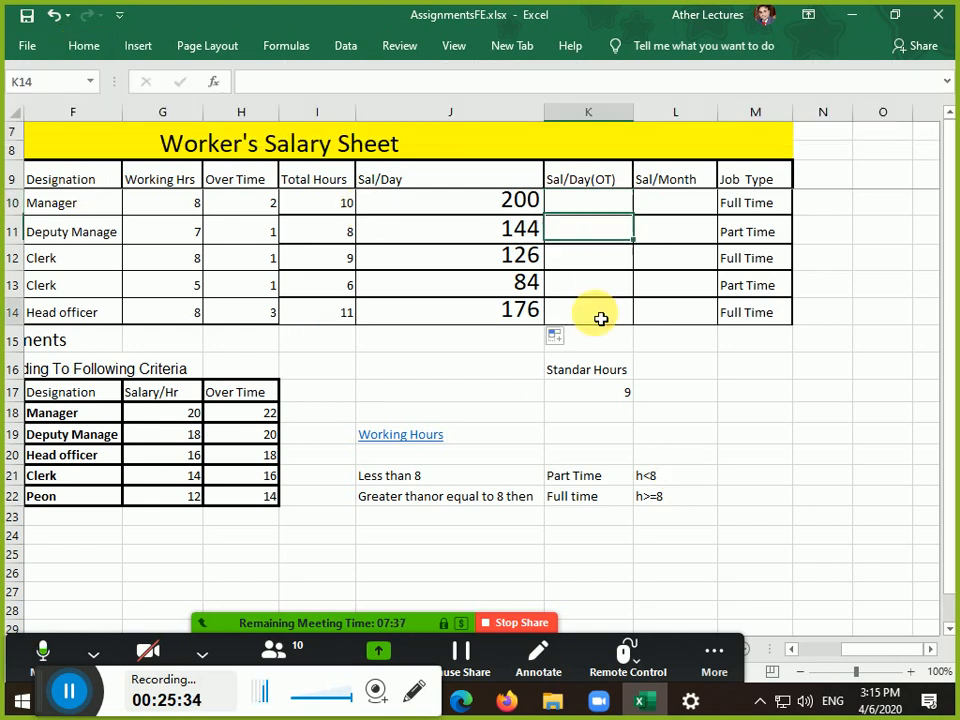
left_click(88, 46)
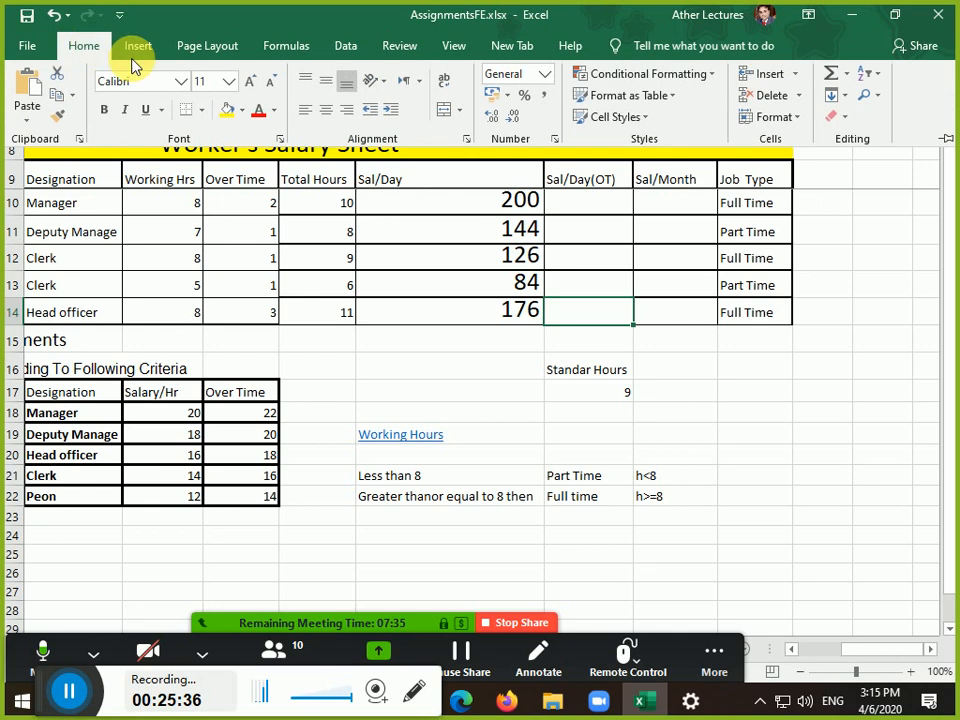
left_click(249, 84)
left_click(249, 84)
left_click(249, 84)
left_click(249, 84)
left_click(249, 84)
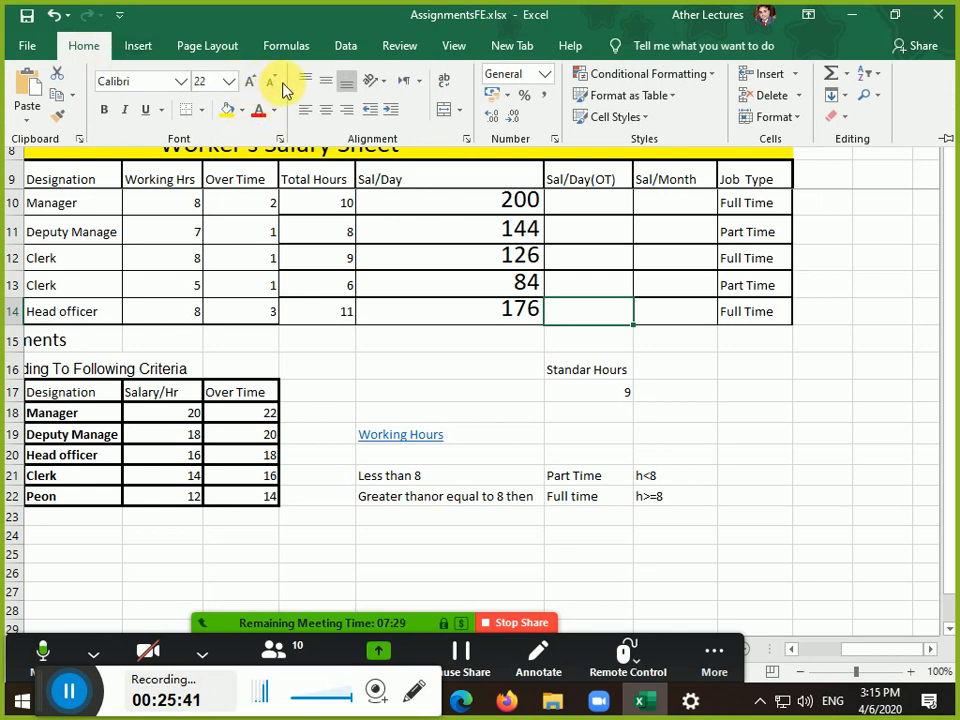
Shrink K14's font back to 11, raise it to 12, and collapse the ribbon
left_click(270, 86)
left_click(270, 86)
left_click(269, 85)
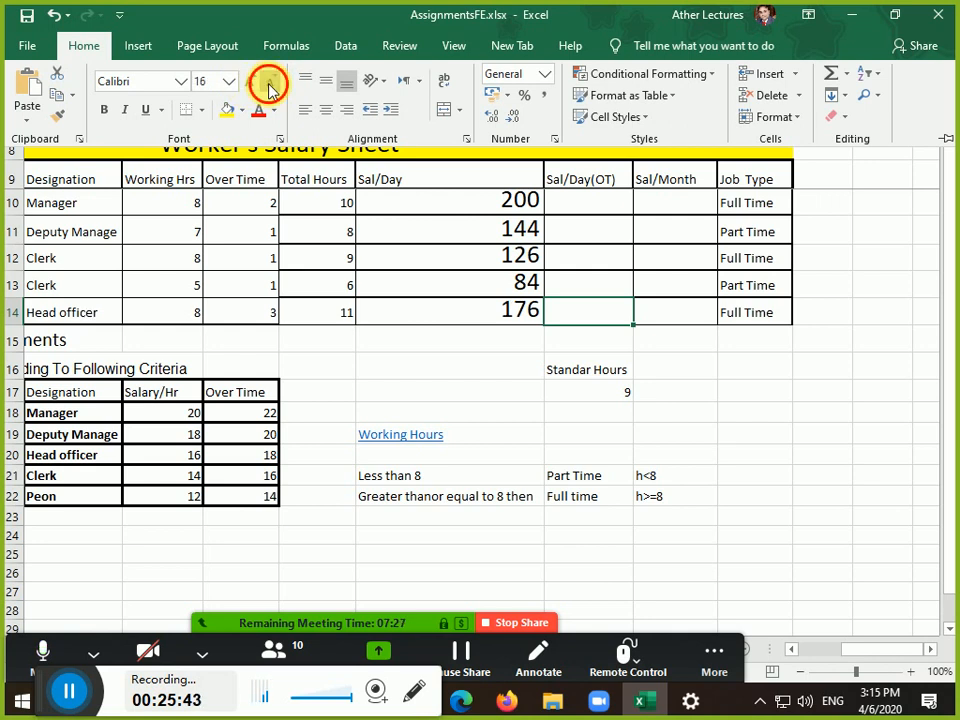
left_click(269, 85)
left_click(269, 85)
left_click(269, 85)
left_click(251, 84)
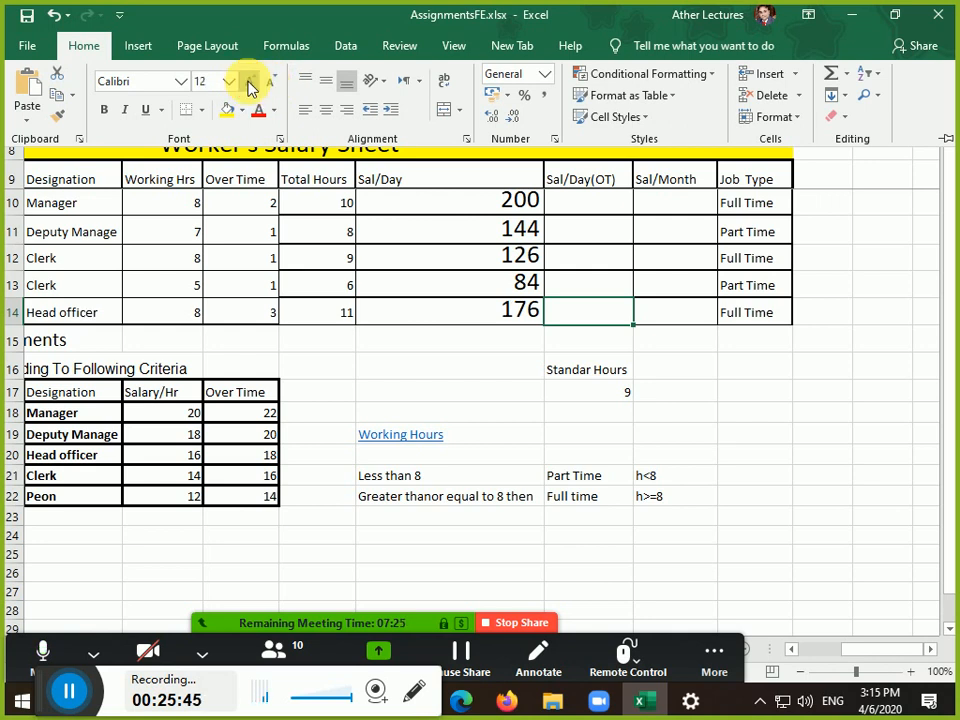
left_click(588, 313)
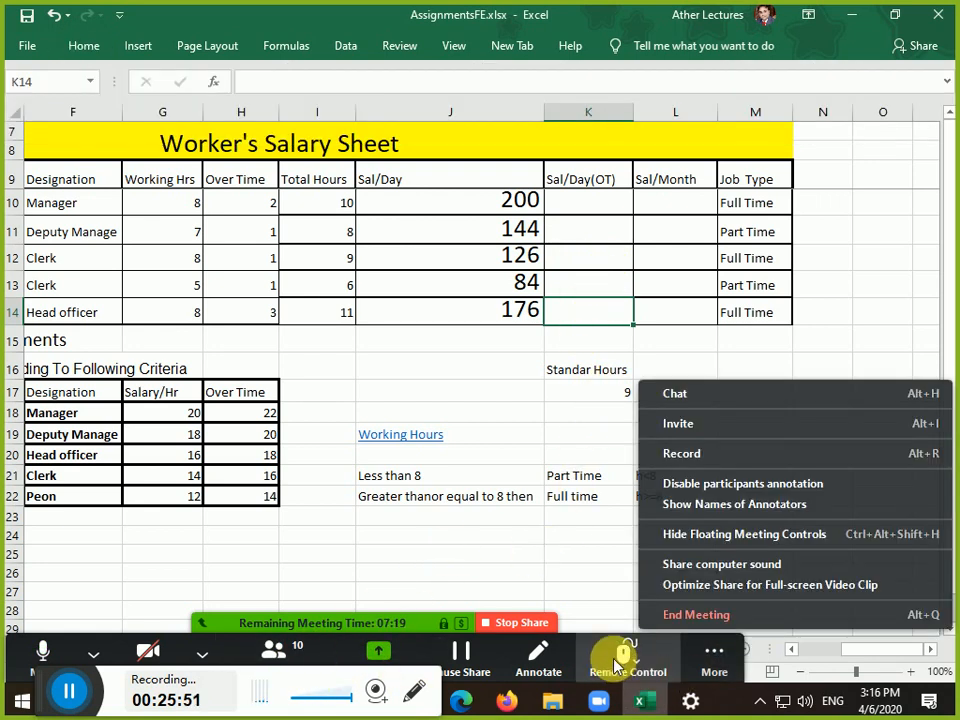
left_click(477, 495)
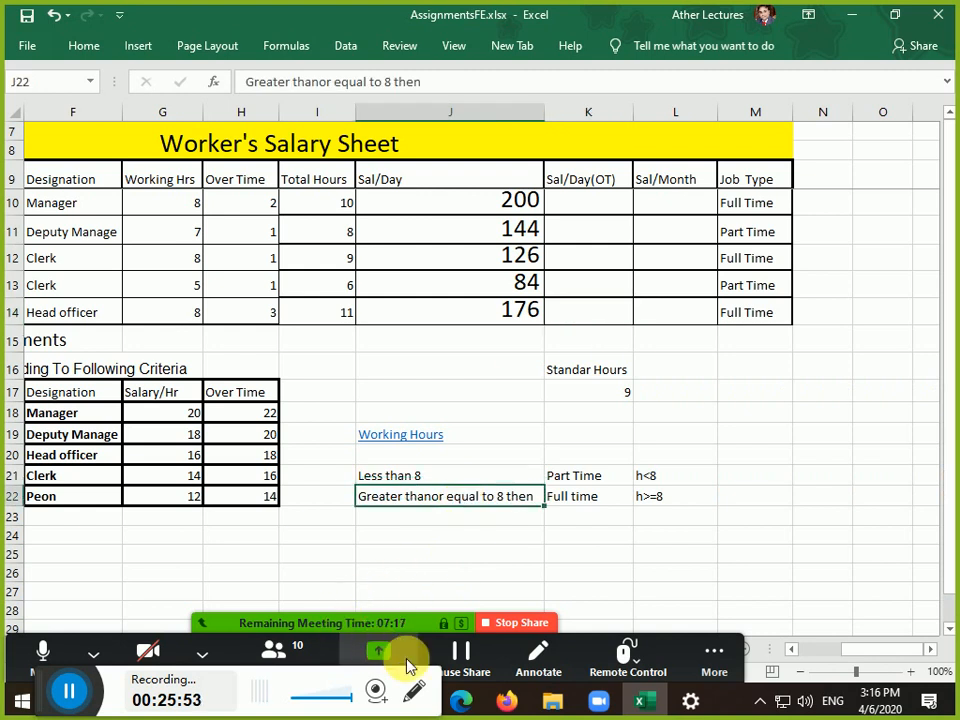
left_click(720, 665)
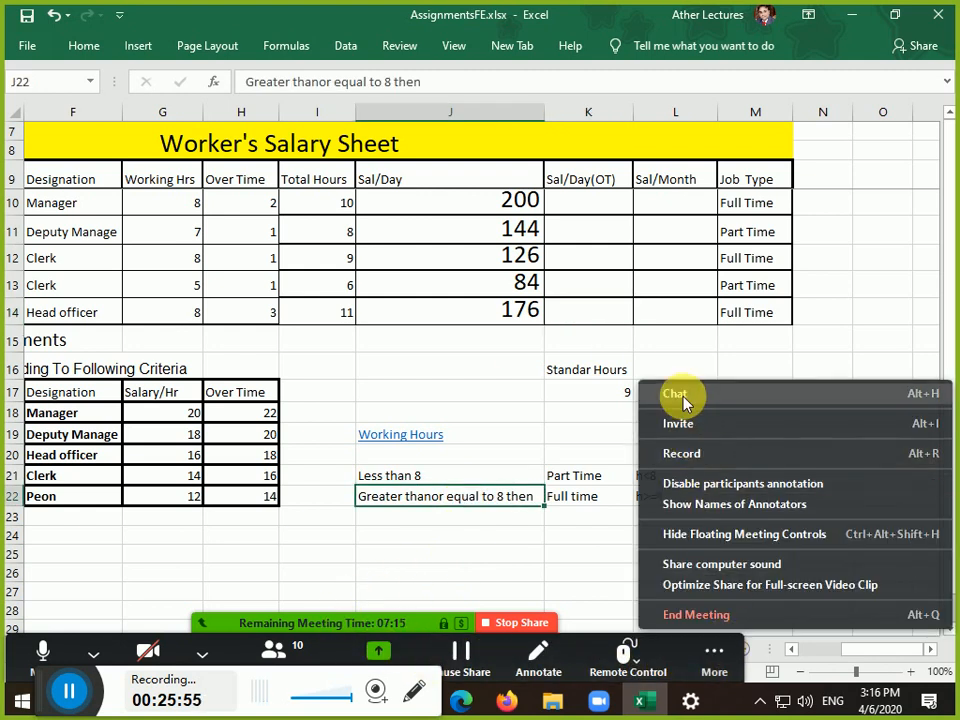
left_click(681, 395)
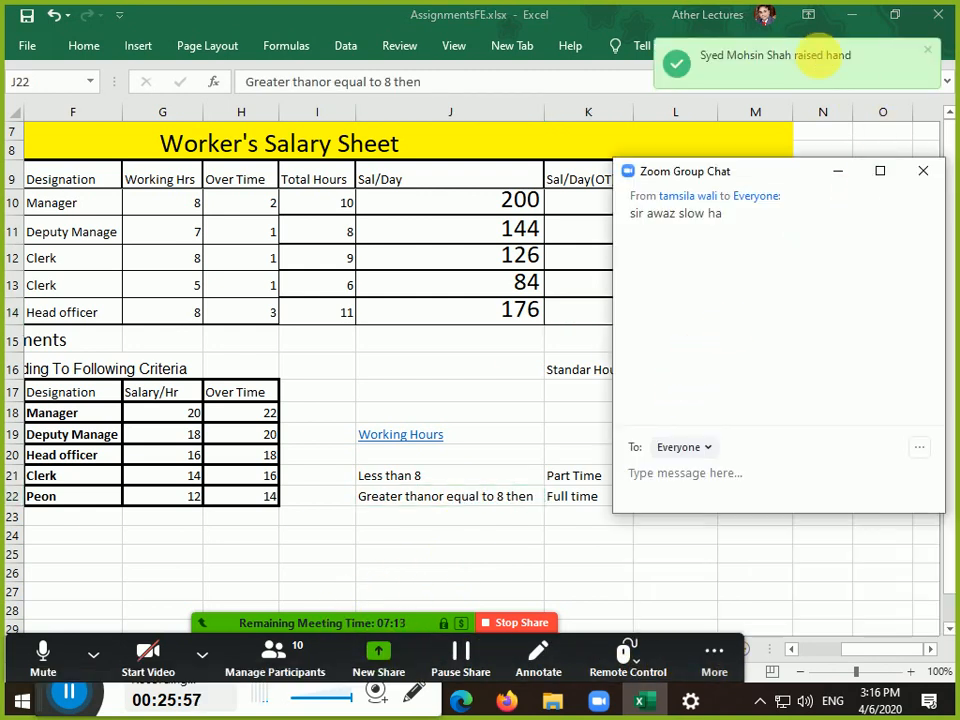
left_click(852, 178)
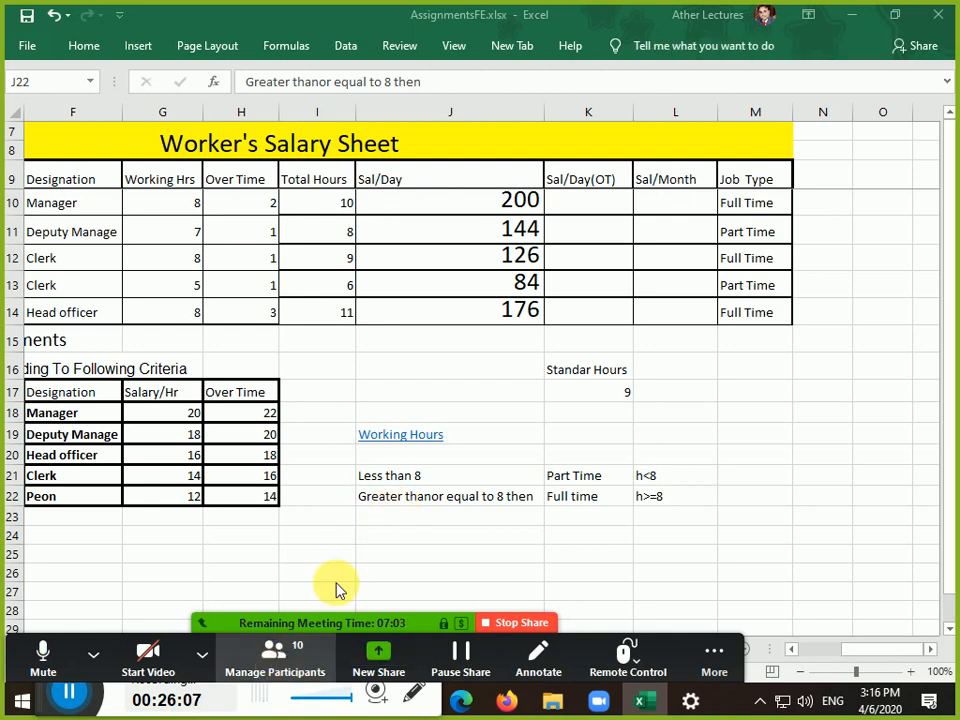
left_click(474, 311)
Open J14's Sal/Day formula in the cell and exit without changes
left_click(474, 316)
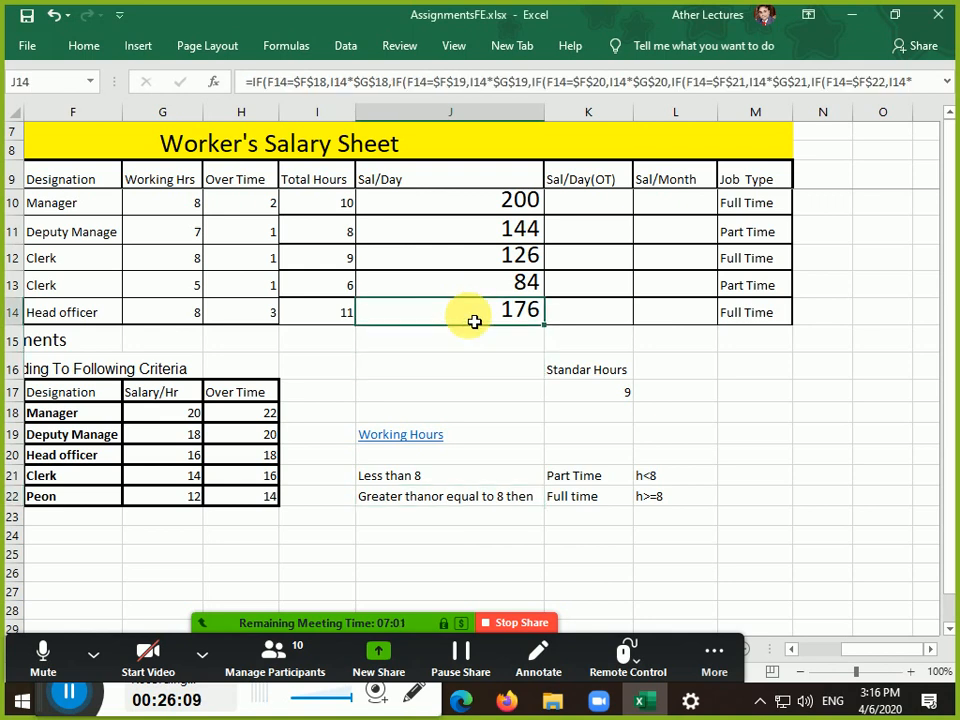
double_click(474, 311)
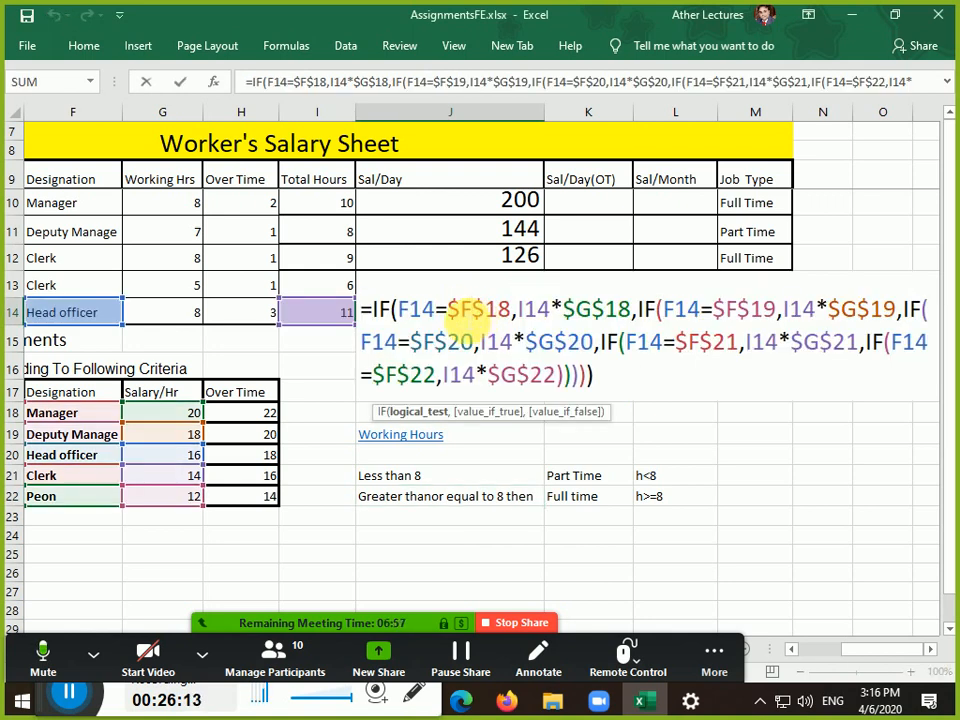
key("Escape")
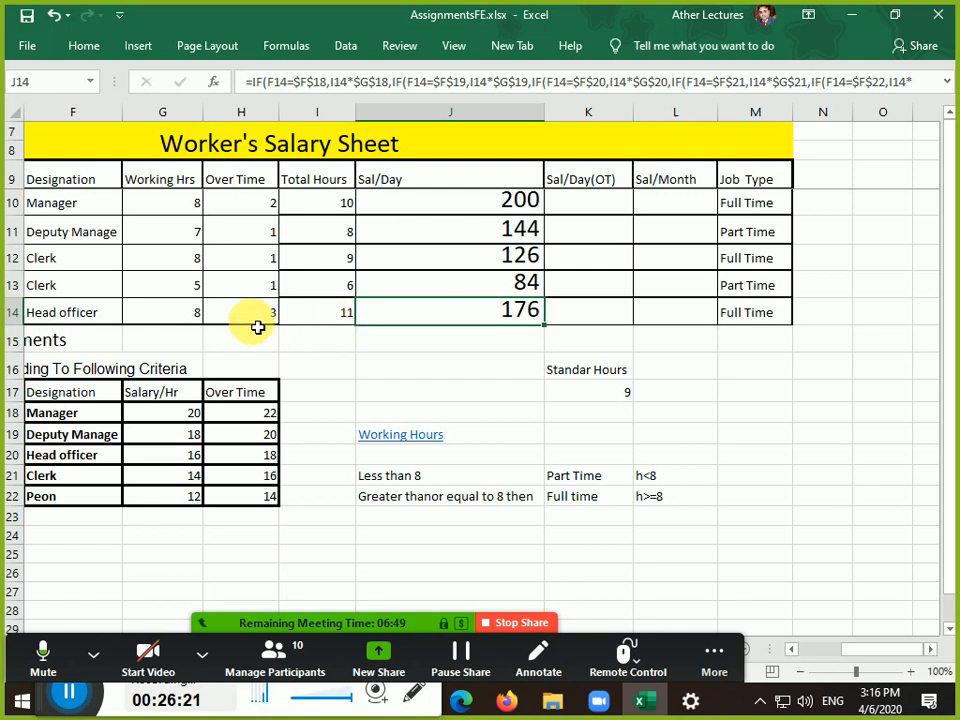
Inspect F14, I14 and the criteria table's designation names, then reopen J14's formula for editing
left_click(96, 315)
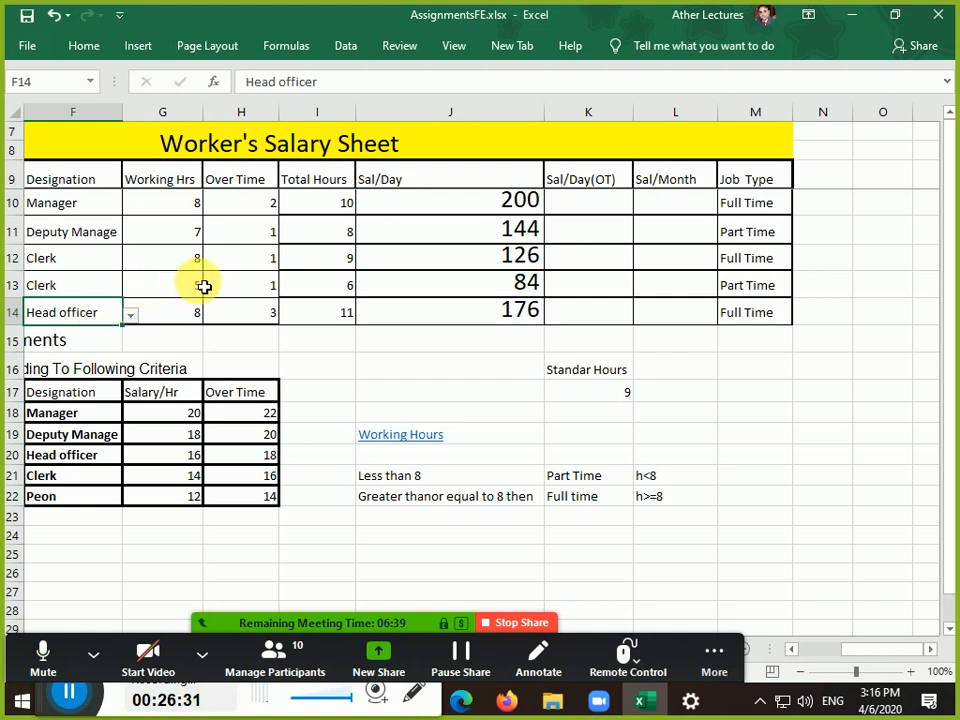
left_click(316, 324)
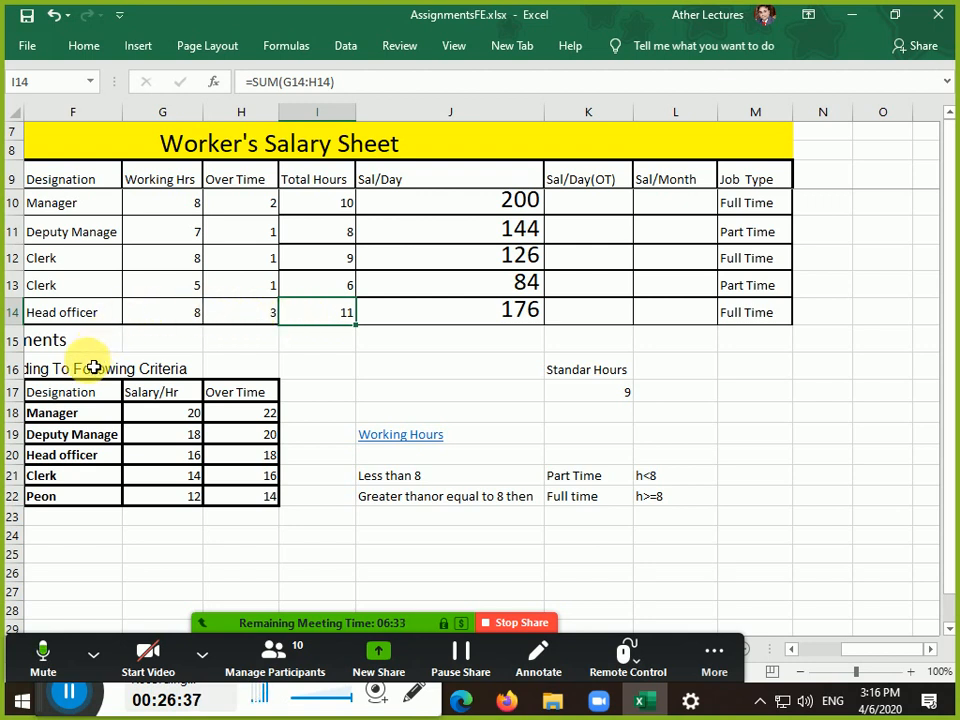
left_click(83, 397)
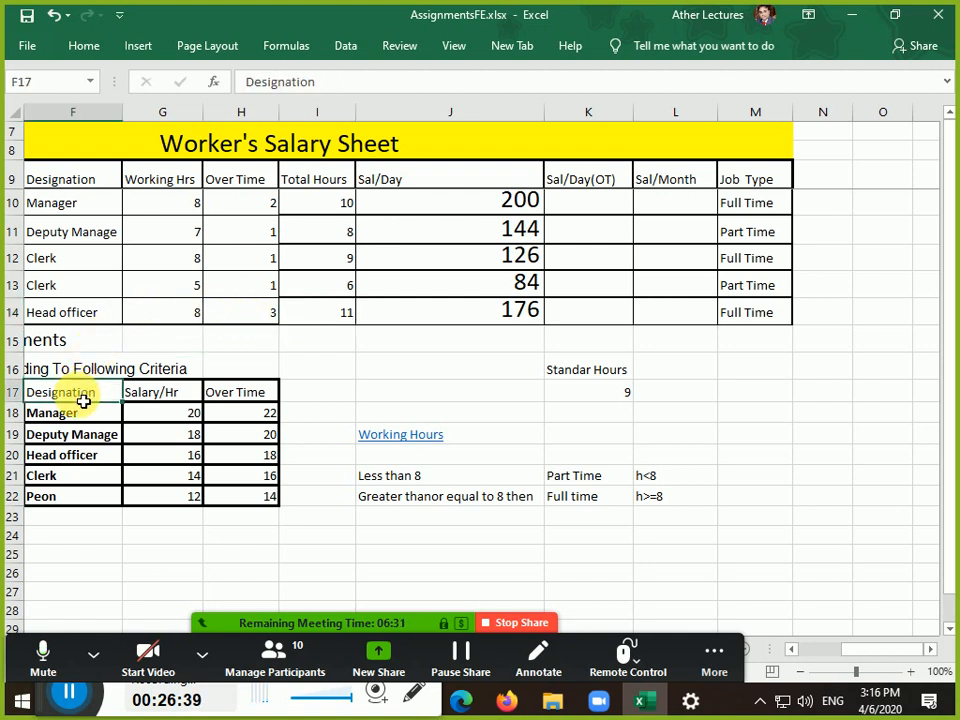
left_click_drag(83, 413, 96, 461)
left_click(99, 461)
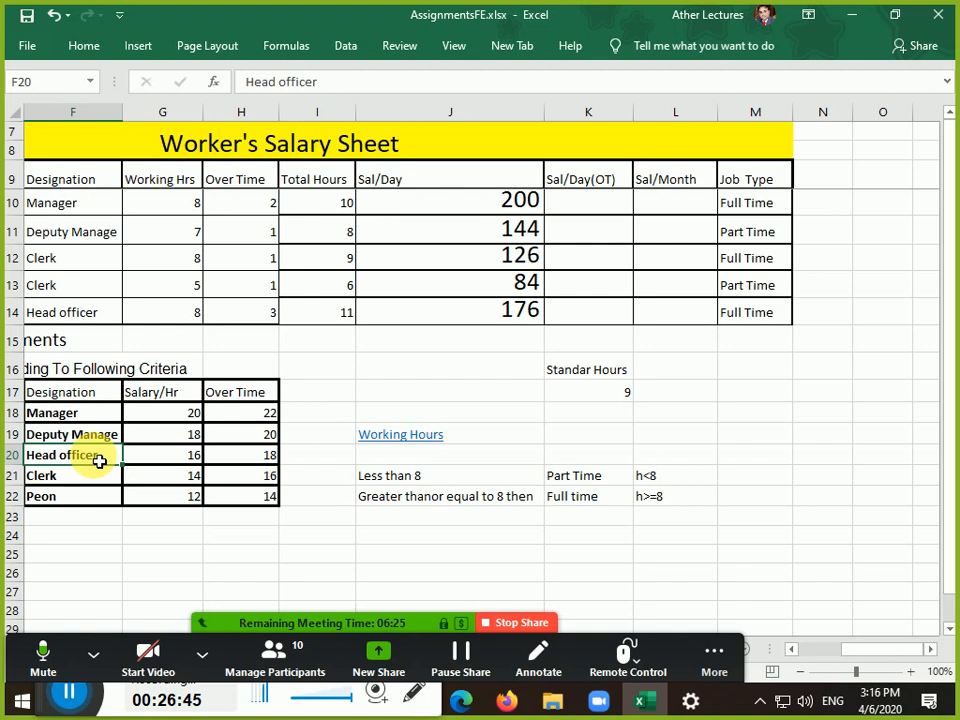
left_click(100, 323)
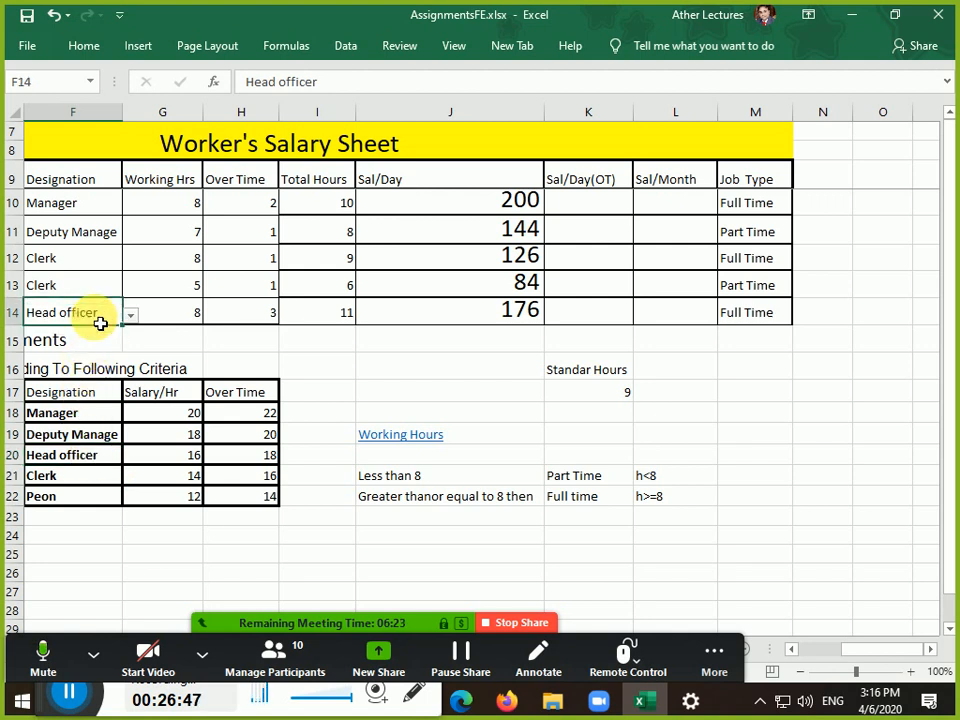
left_click(88, 457)
double_click(428, 327)
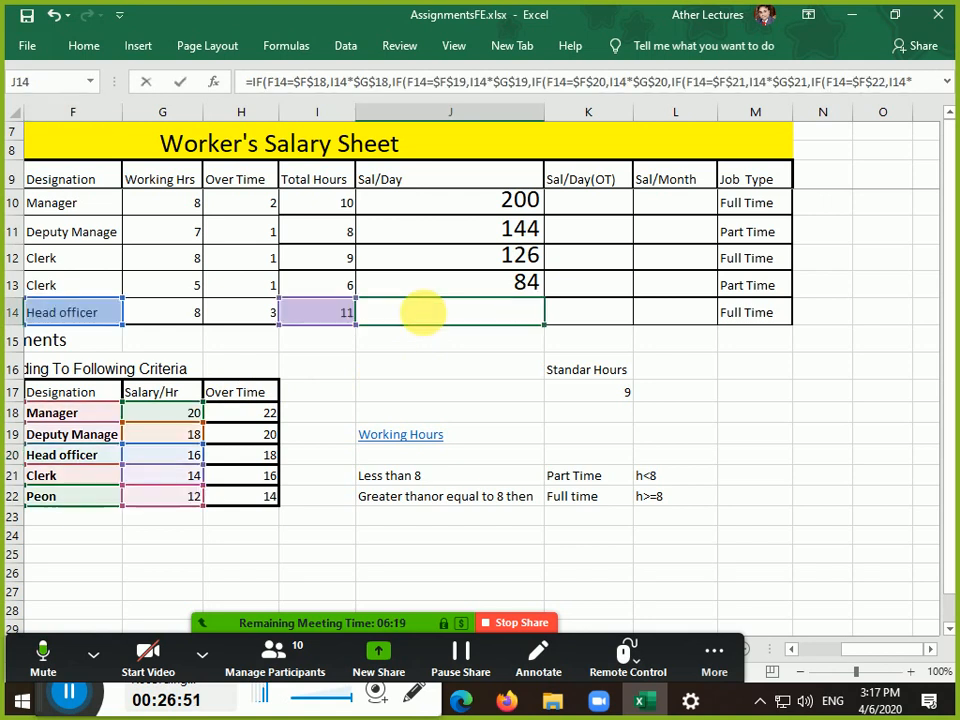
Highlight the first IF's condition F14=$F$18 and its result I14*$G$18 in J14's formula
left_click_drag(396, 310, 515, 308)
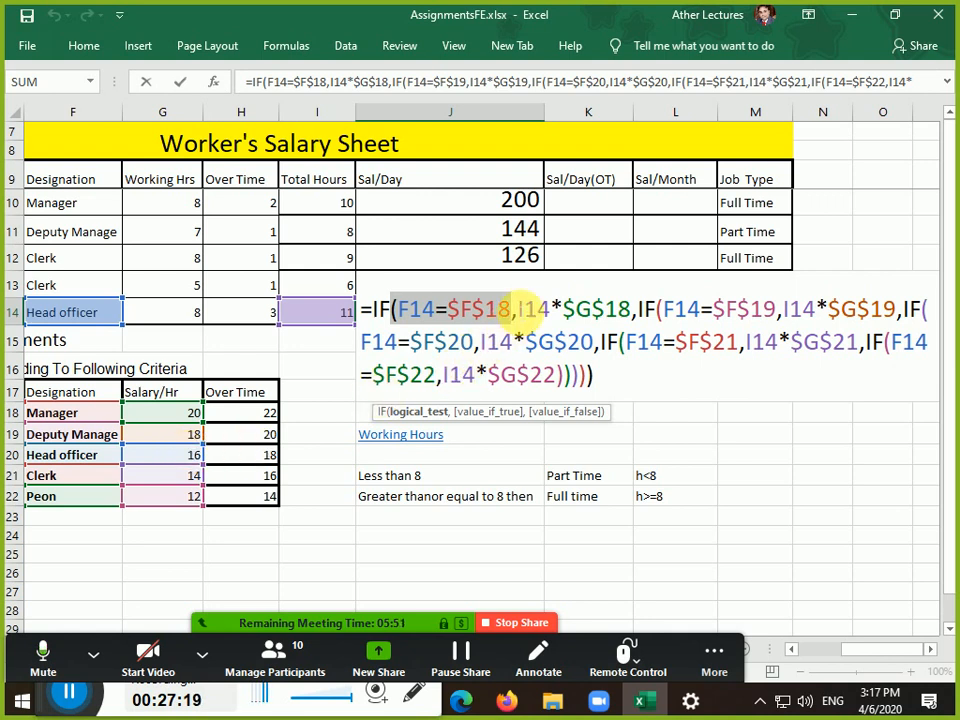
left_click_drag(518, 309, 632, 312)
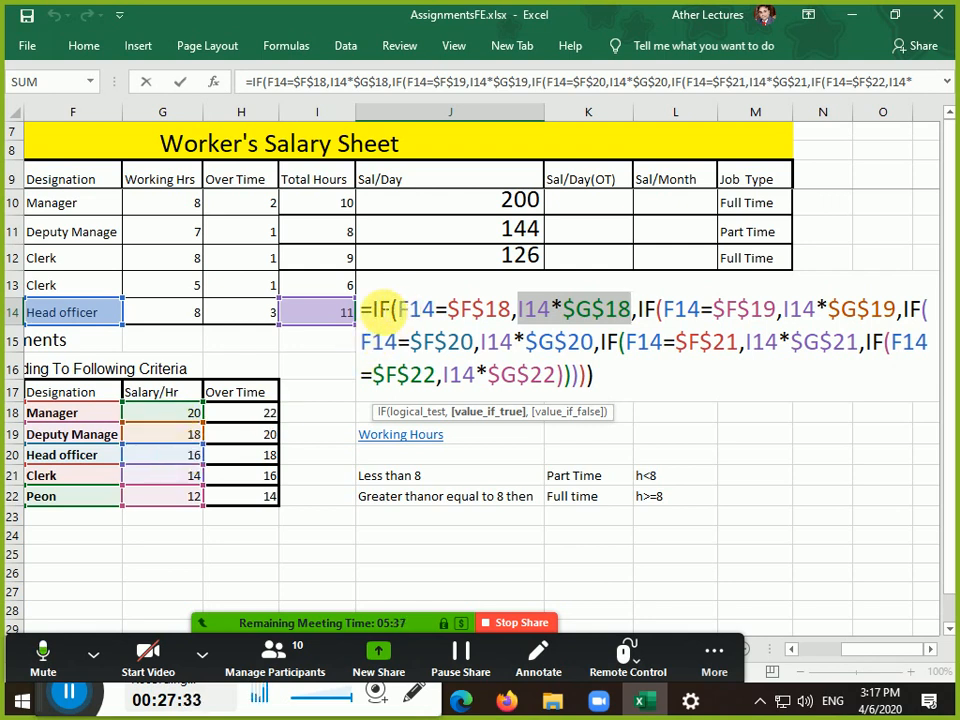
left_click_drag(366, 310, 580, 342)
left_click(603, 346)
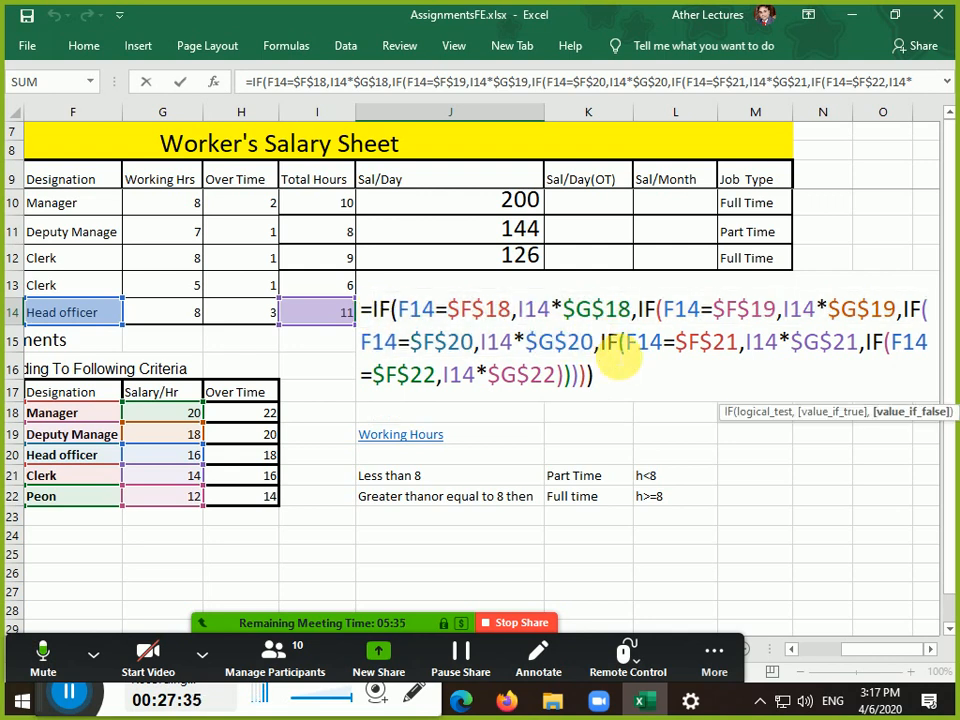
Highlight the Manager, Deputy Manage, Clerk and Peon IF blocks in turn, then show Zoom's participant list
left_click_drag(632, 312, 382, 309)
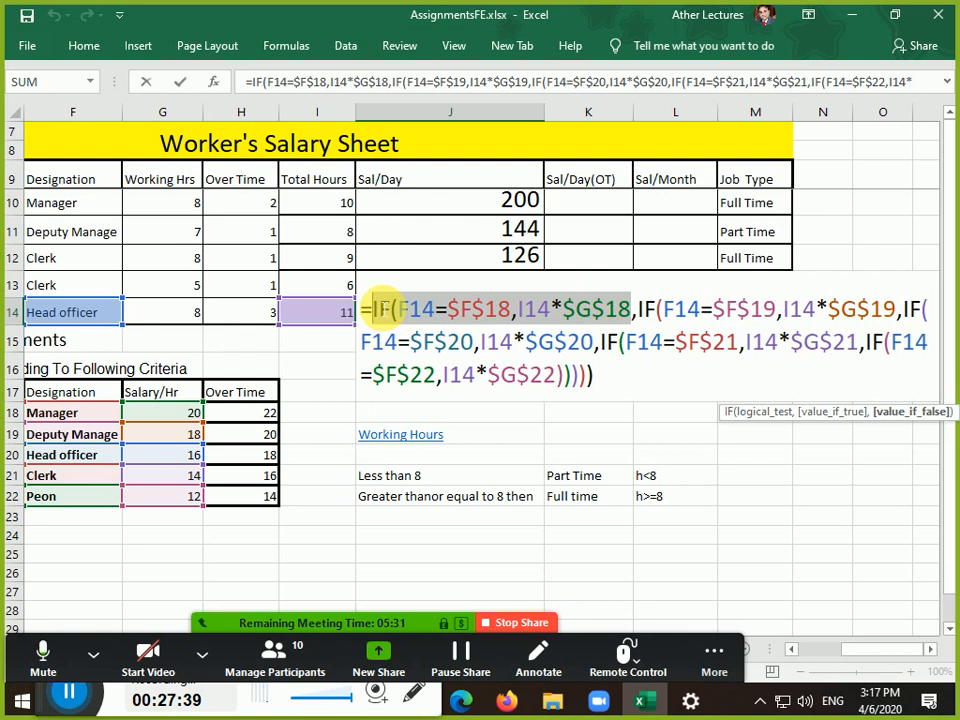
left_click_drag(632, 310, 600, 344)
left_click(912, 309)
left_click(600, 344)
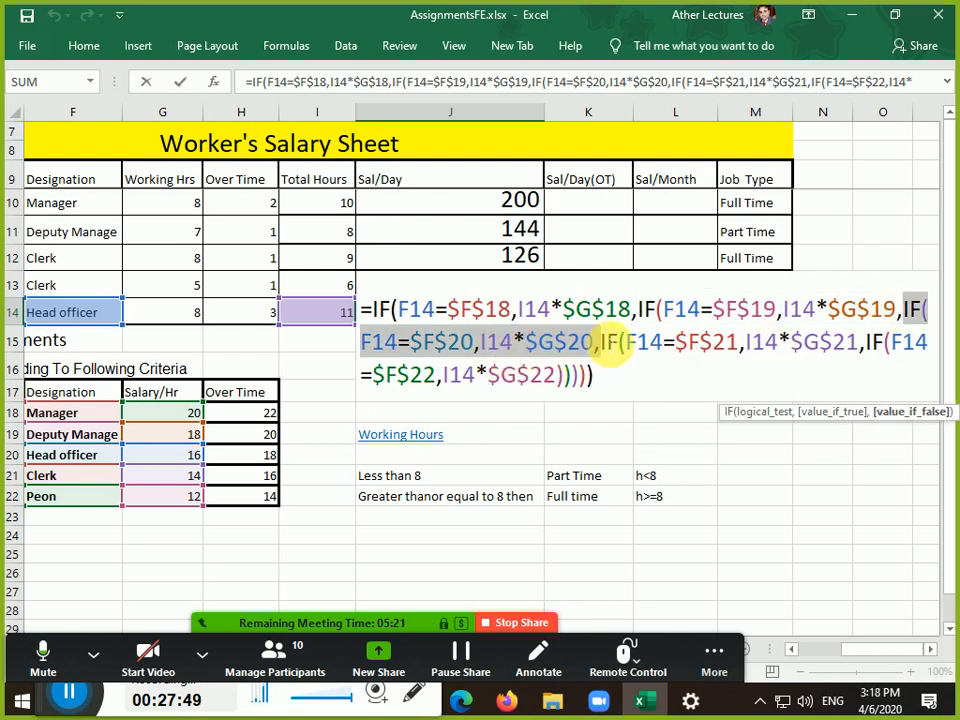
left_click_drag(602, 344, 688, 418)
left_click(866, 358)
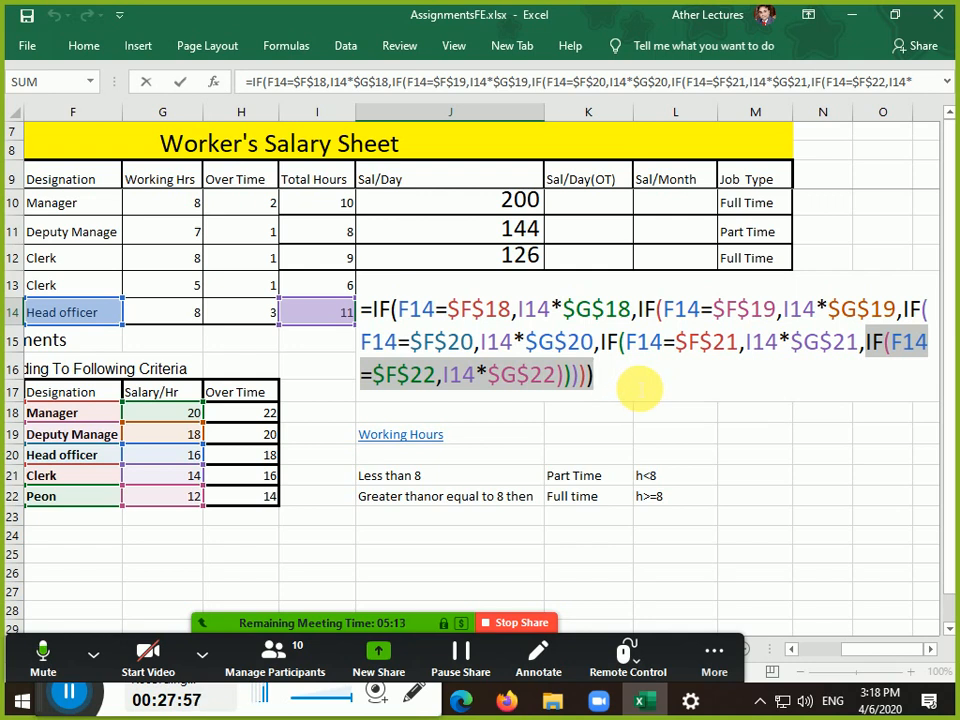
left_click(305, 663)
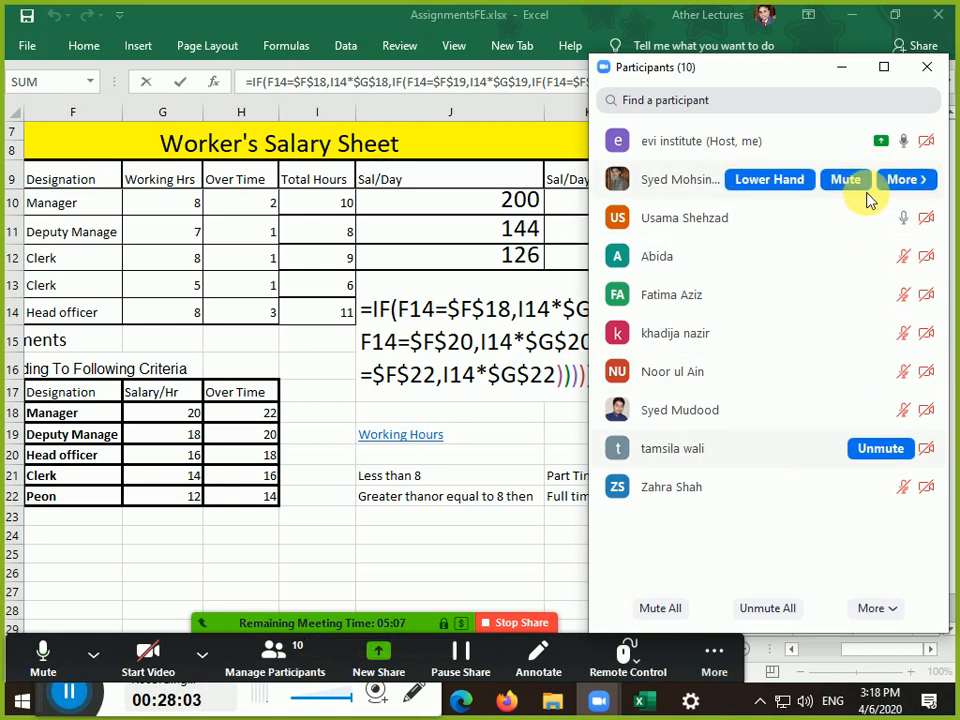
Mute two Zoom participants, leave J14 unchanged showing 176, and close the participant list
left_click(864, 190)
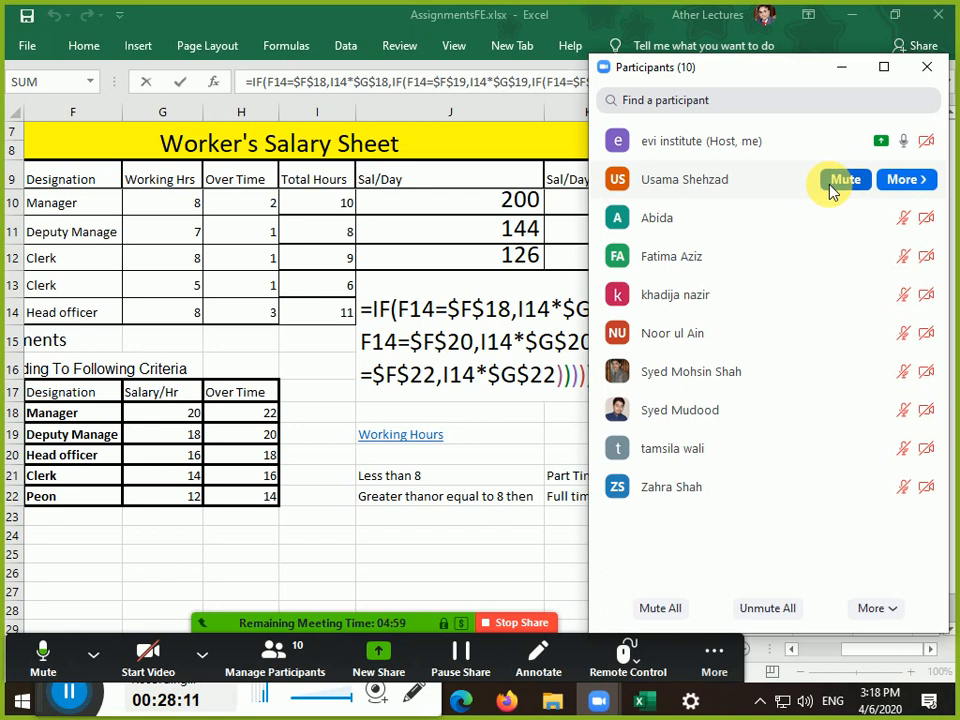
left_click(840, 182)
left_click(474, 403)
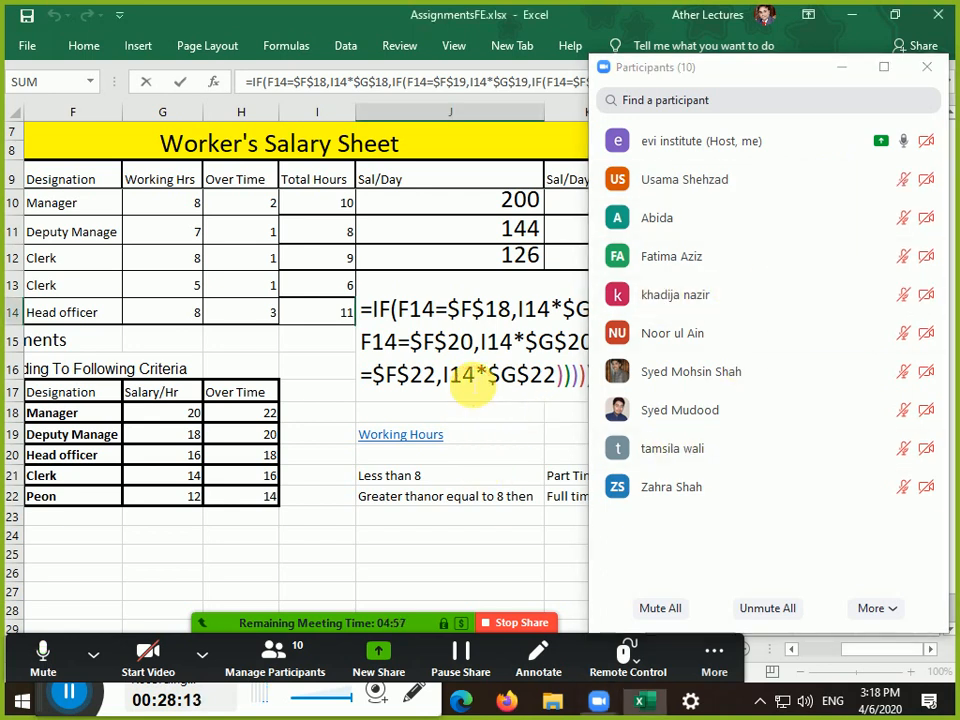
key("Return")
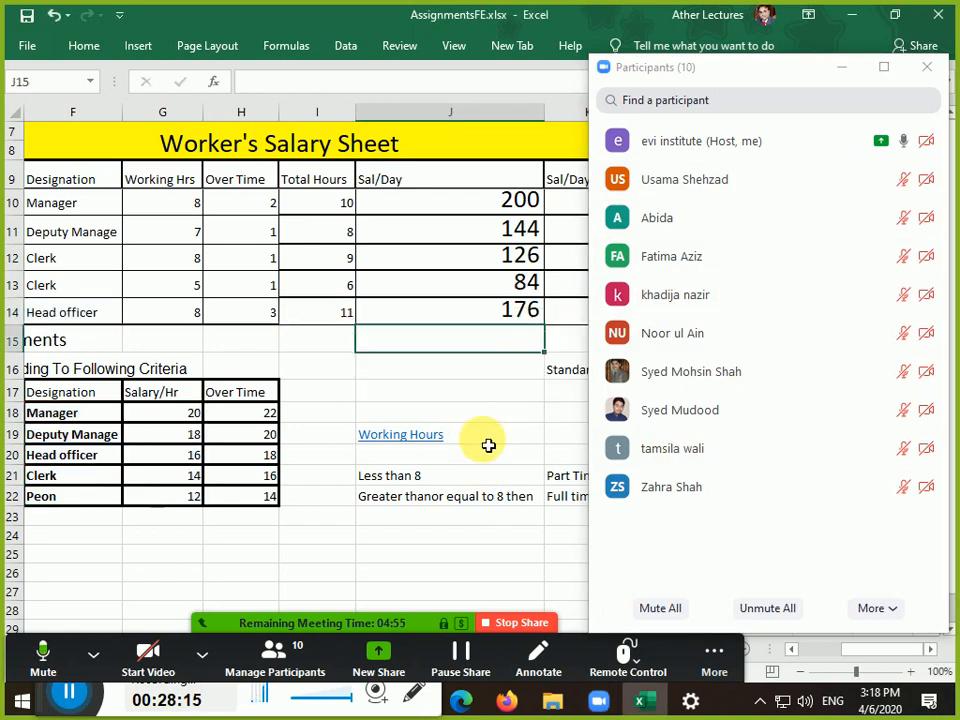
left_click(508, 392)
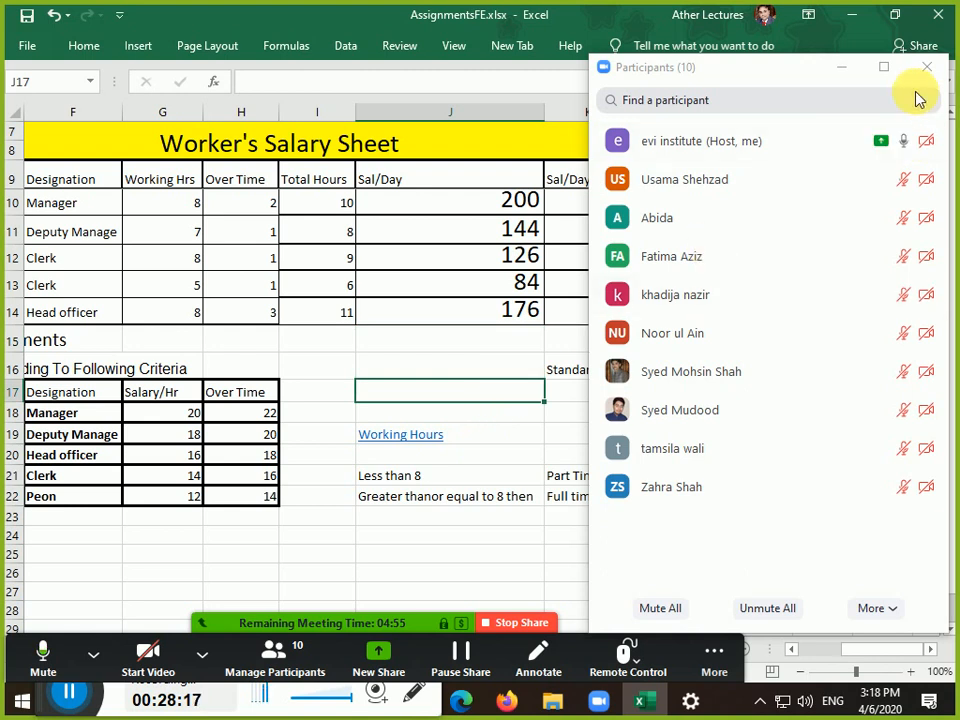
left_click(843, 67)
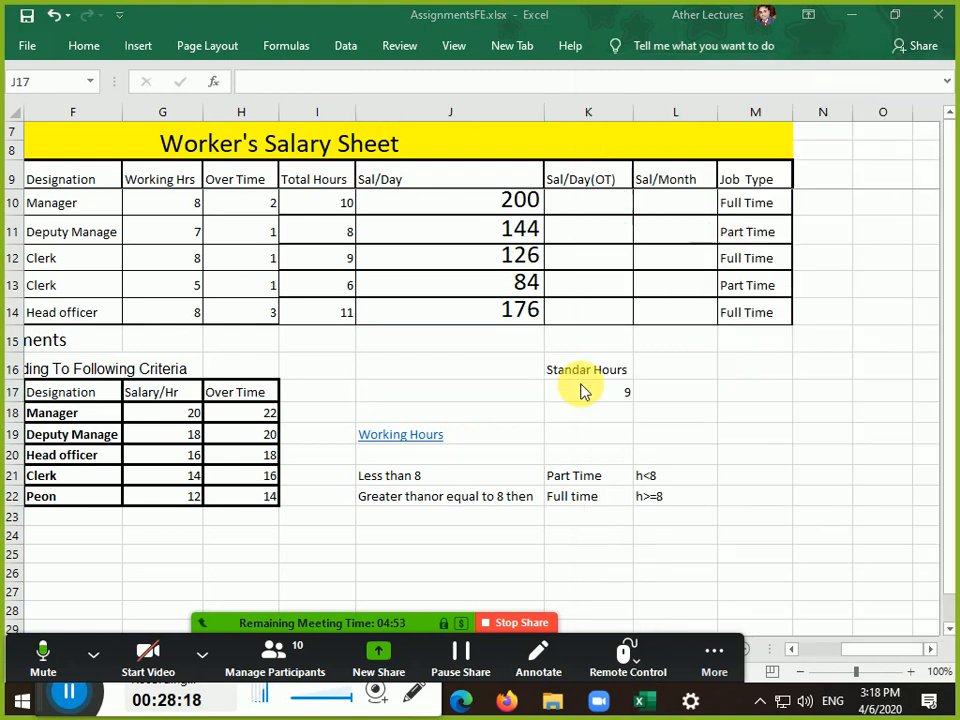
left_click(615, 207)
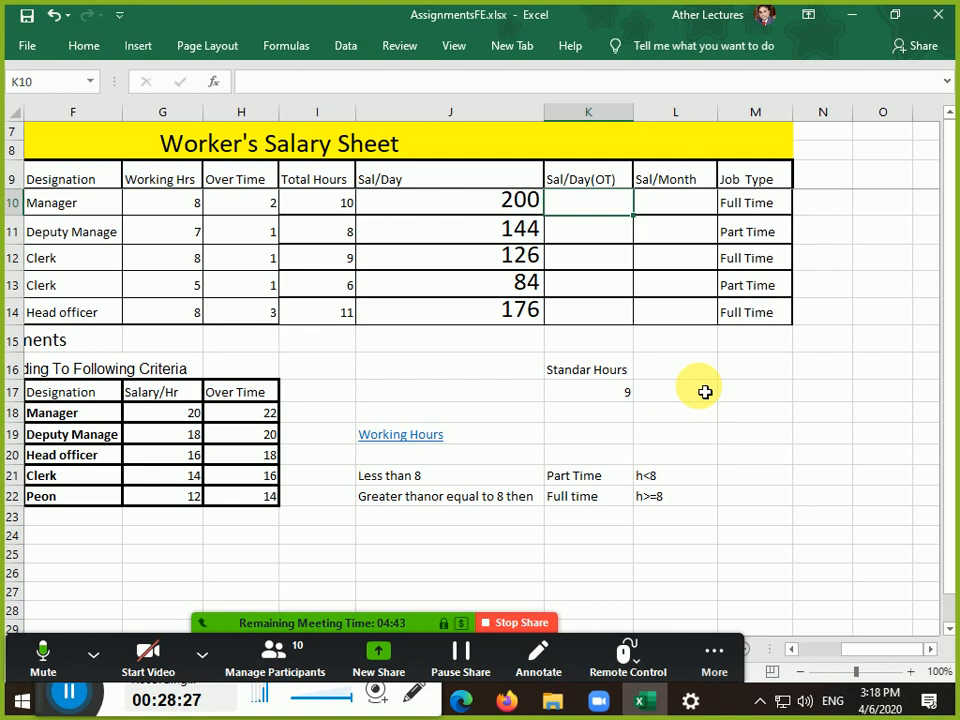
left_click(112, 211)
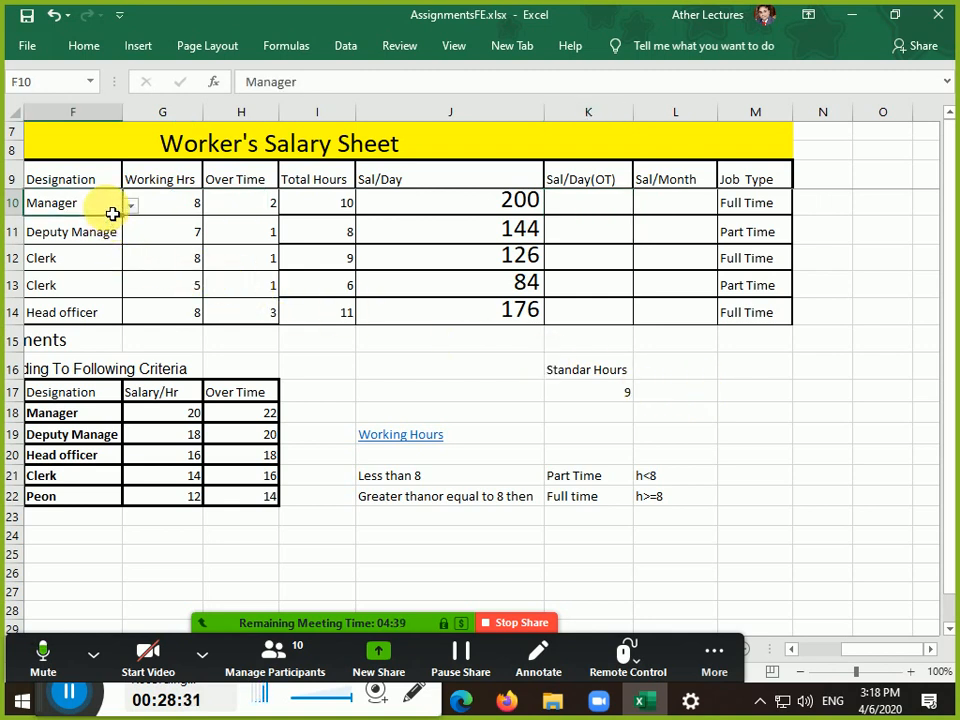
left_click(79, 414)
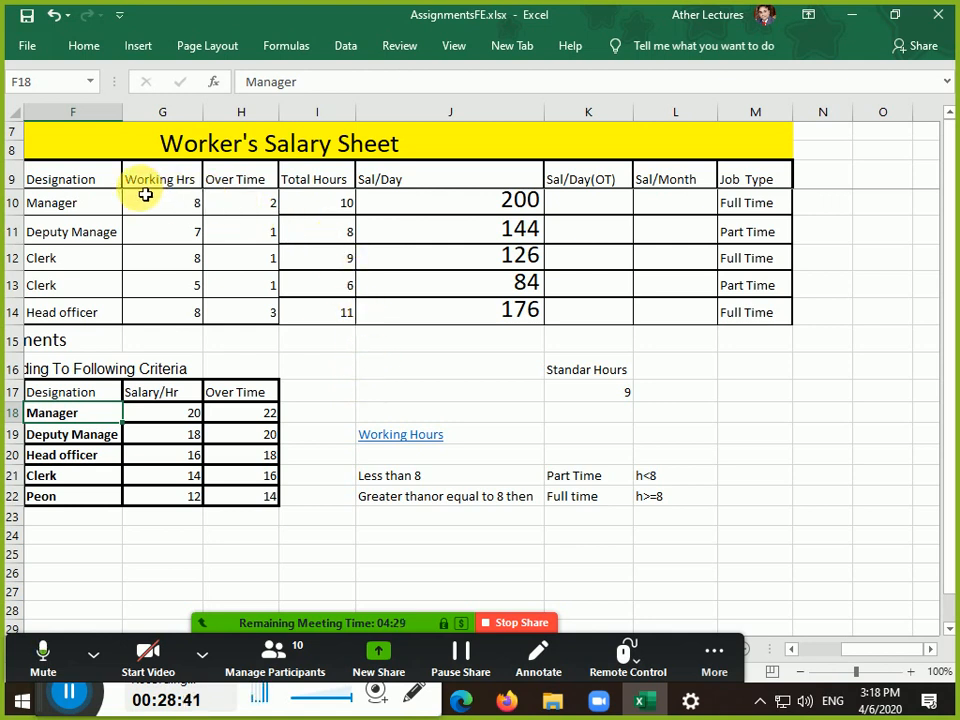
left_click(94, 206)
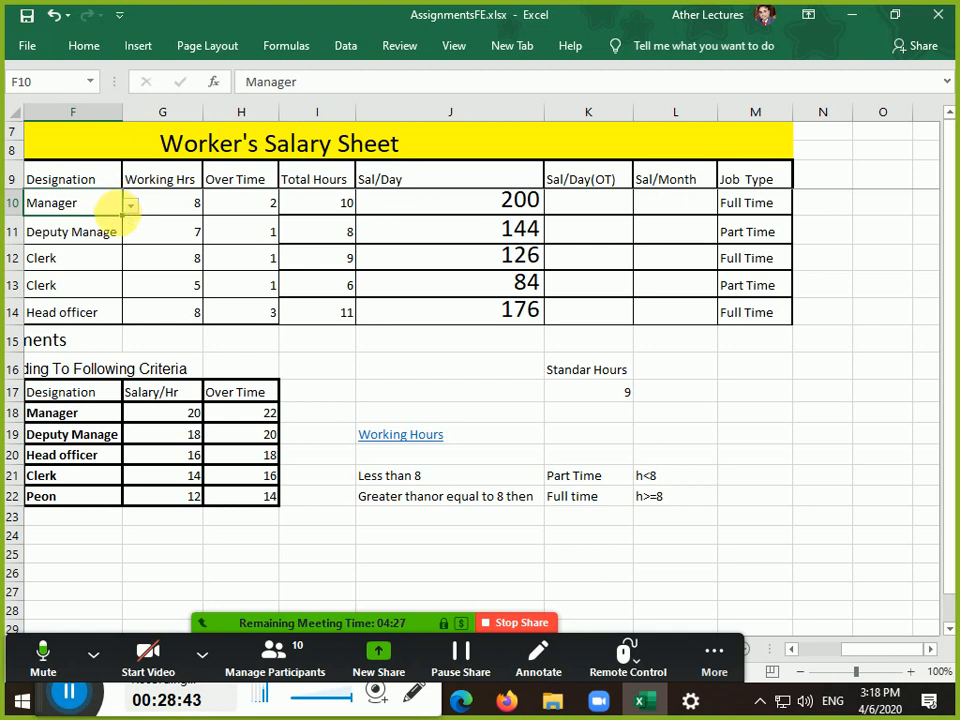
left_click(81, 413)
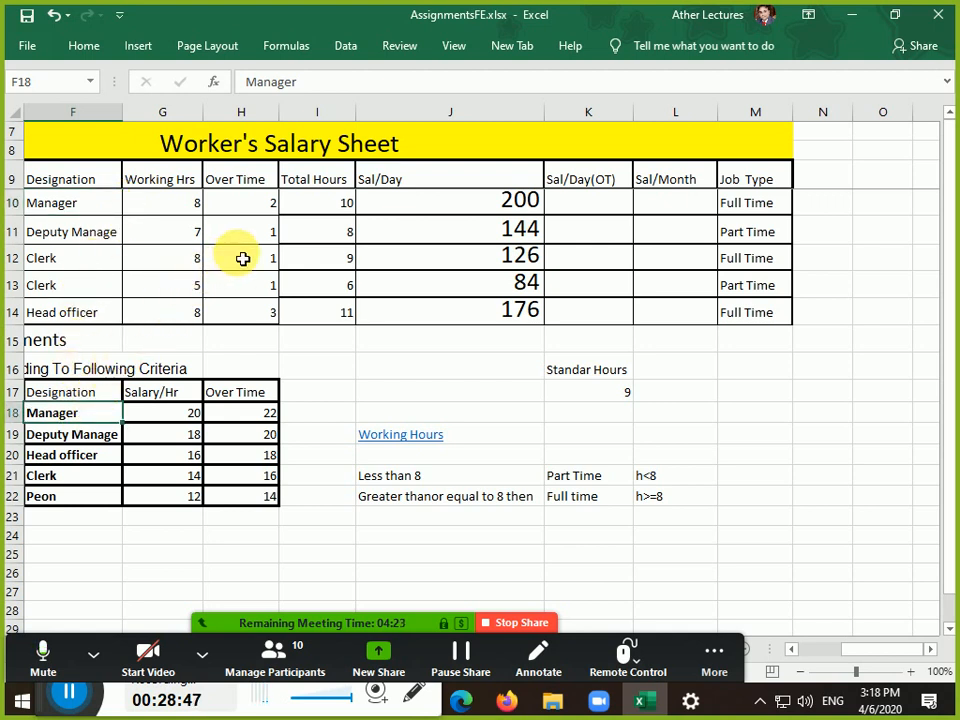
left_click(309, 210)
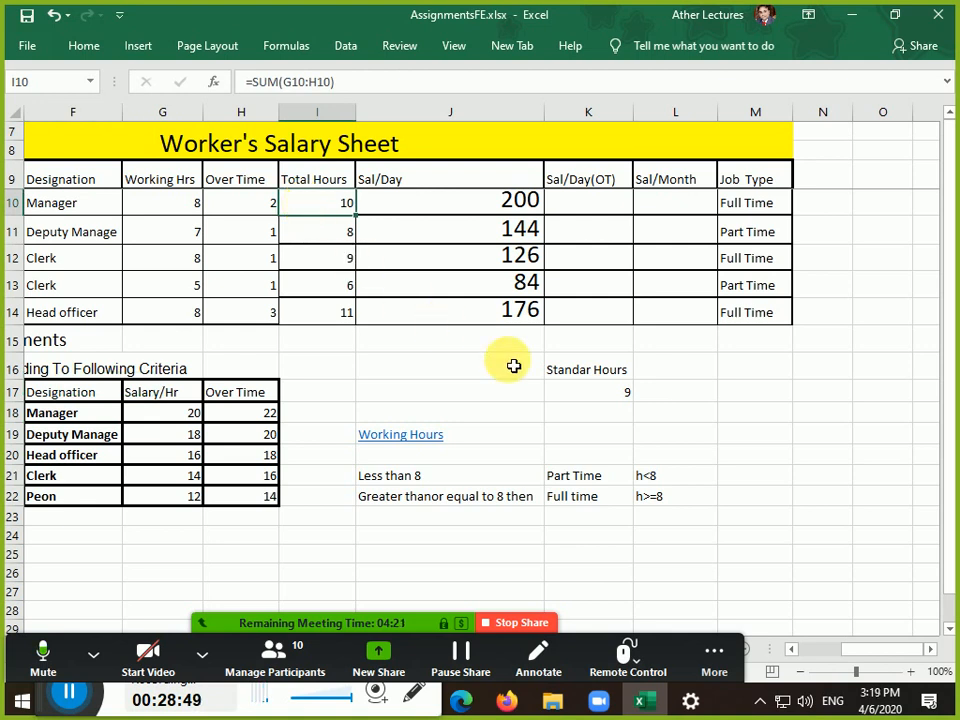
left_click(599, 393)
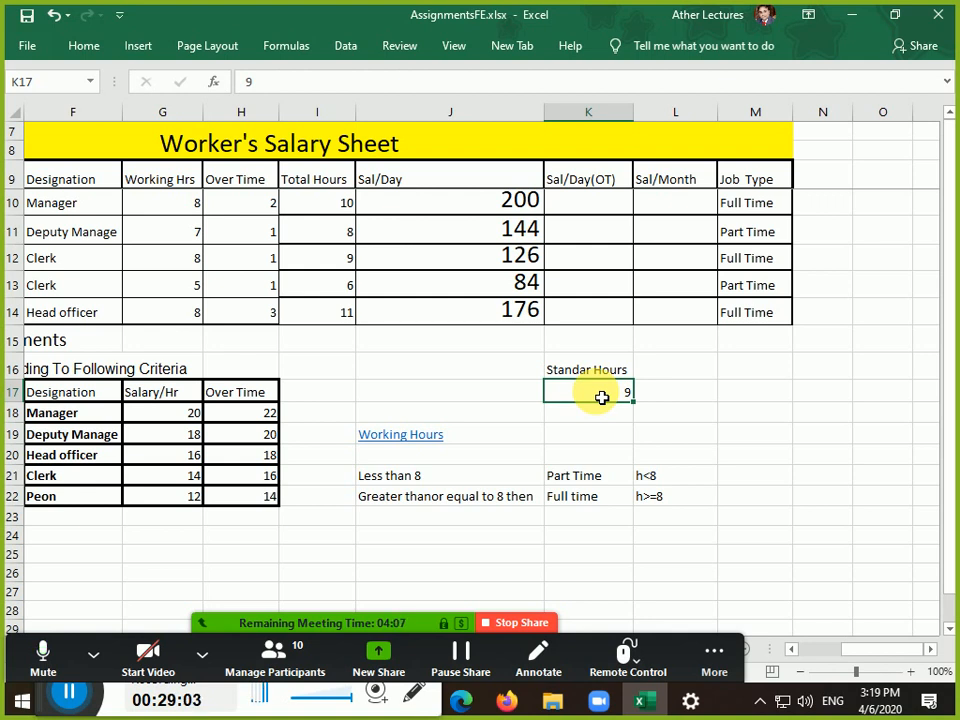
Review the Manager's Salary/Hr 20 and overtime 22, the rate columns, and Standard Hours
left_click(259, 421)
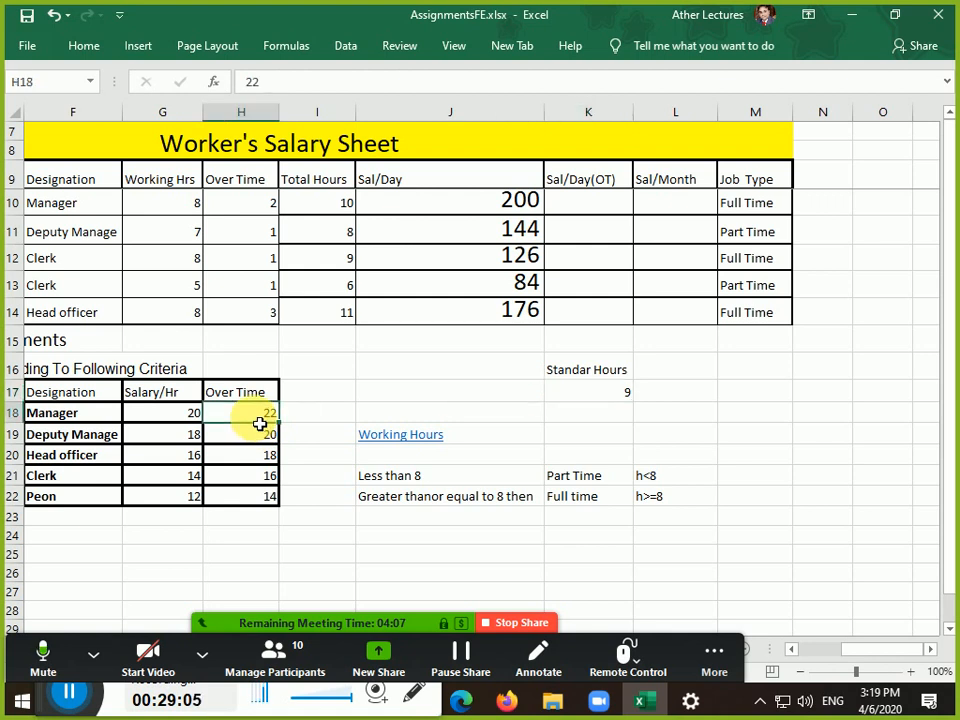
left_click(192, 414)
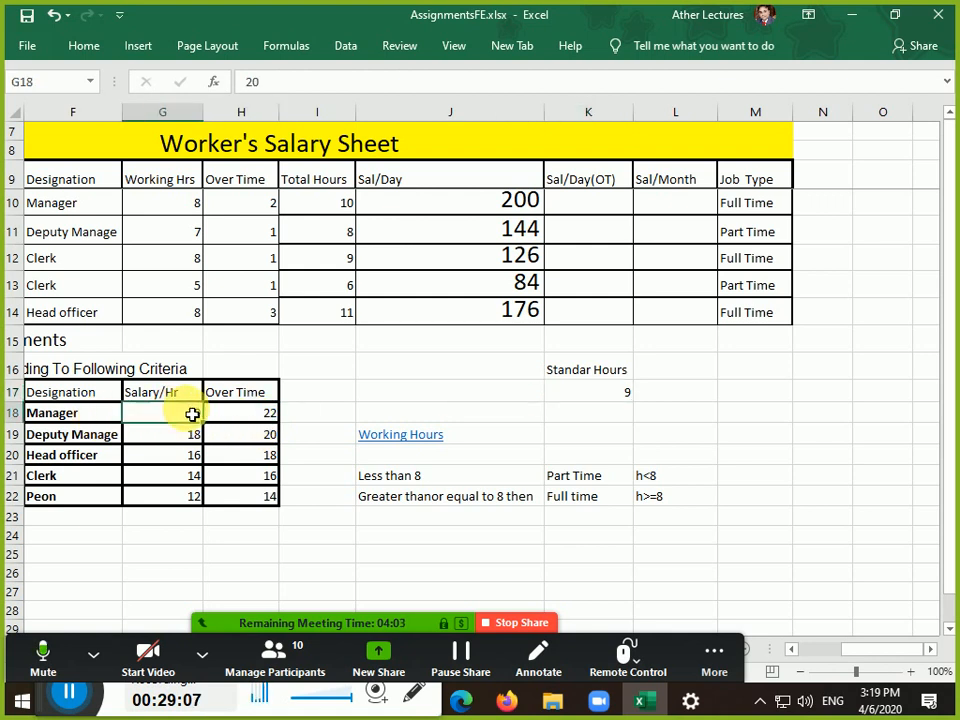
left_click_drag(192, 414, 260, 419)
left_click(611, 399)
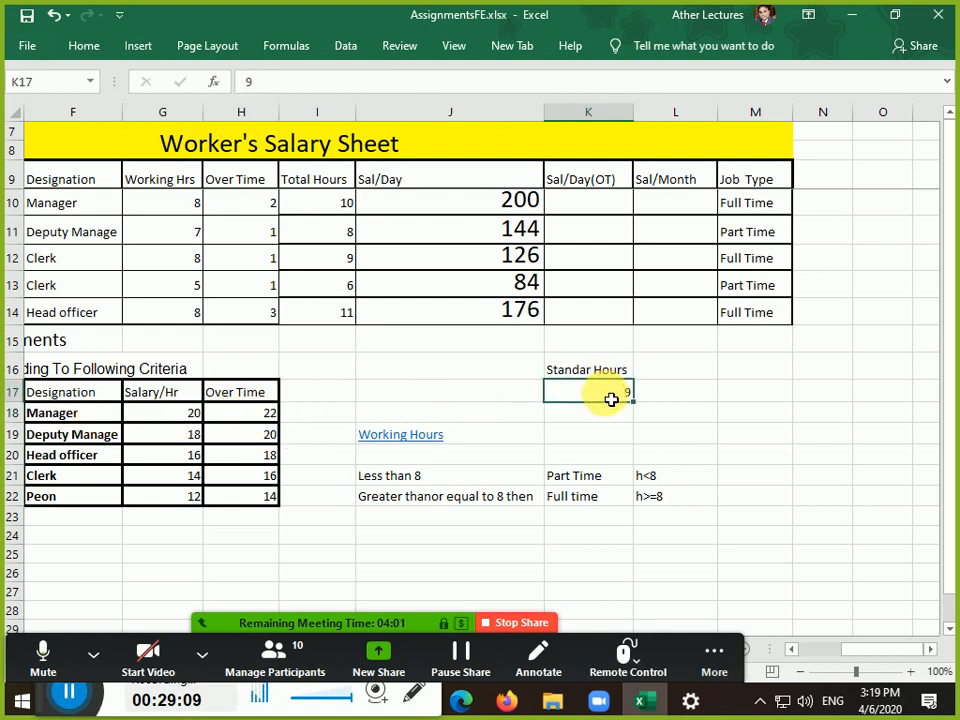
left_click(186, 418)
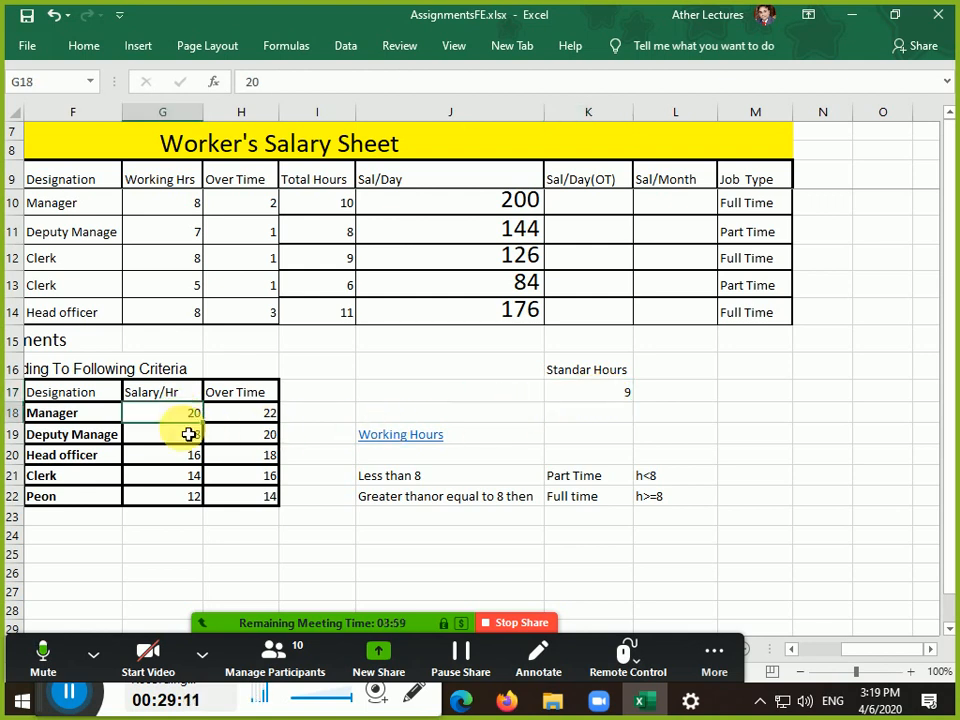
left_click_drag(188, 434, 188, 500)
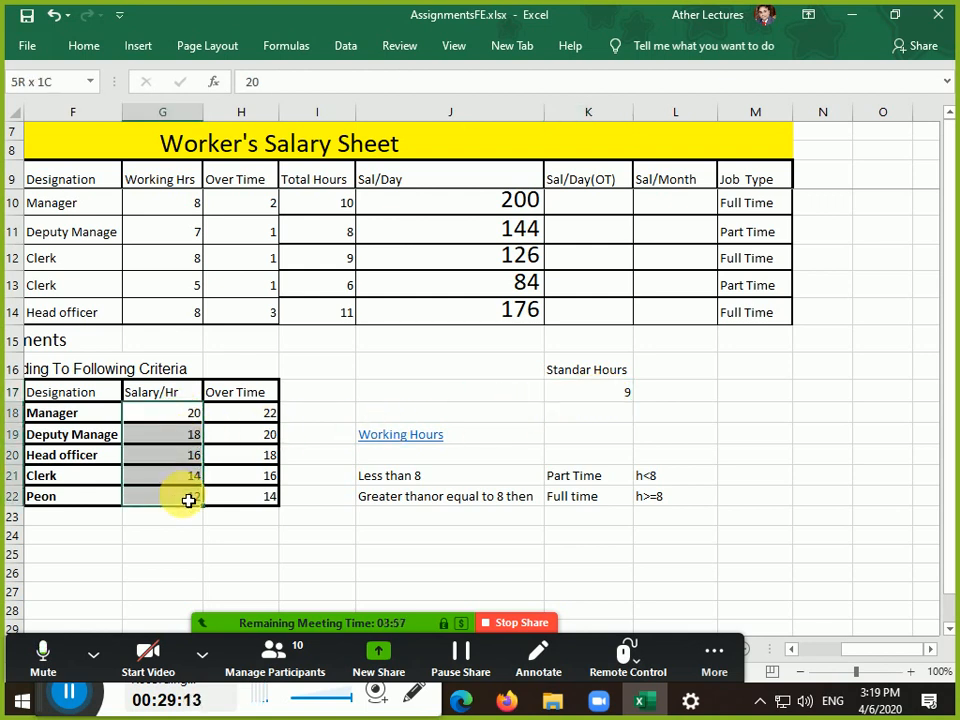
left_click_drag(188, 500, 188, 500)
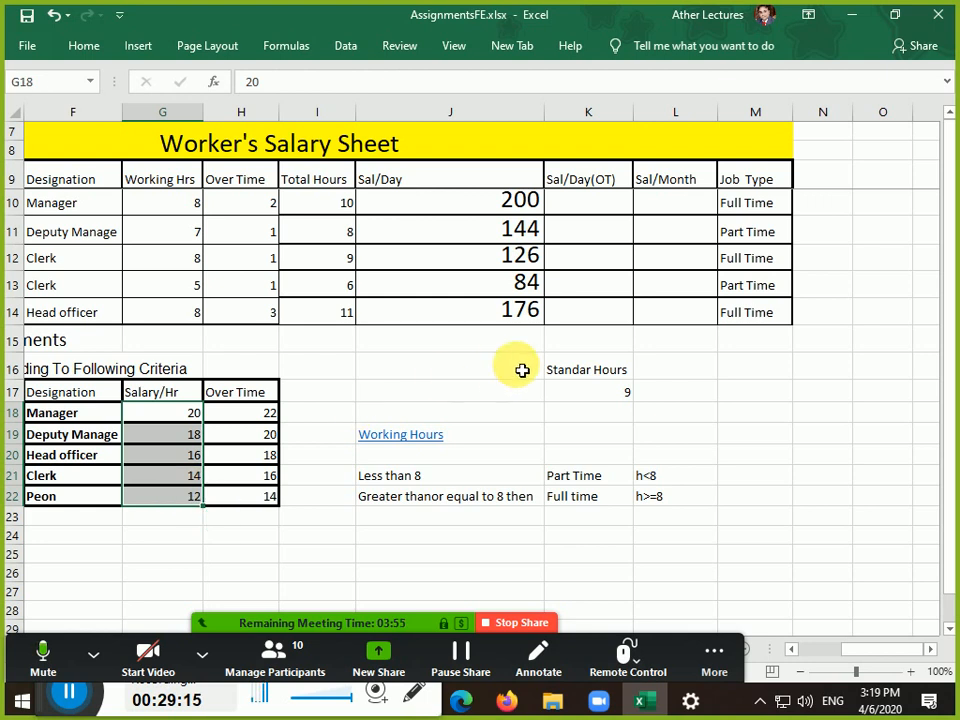
left_click(605, 394)
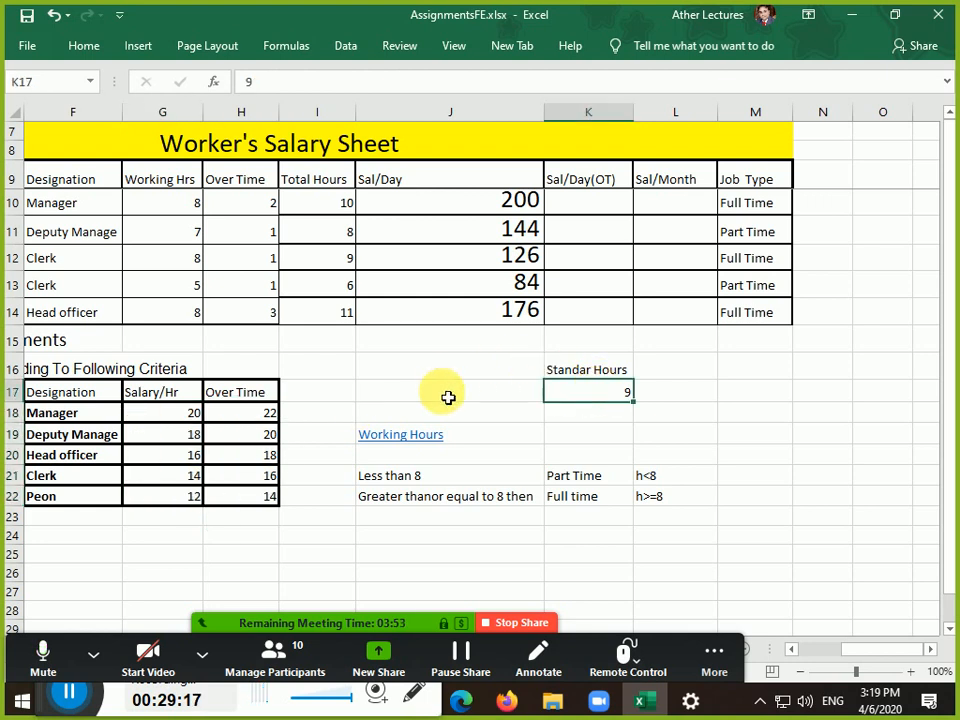
left_click_drag(261, 416, 270, 499)
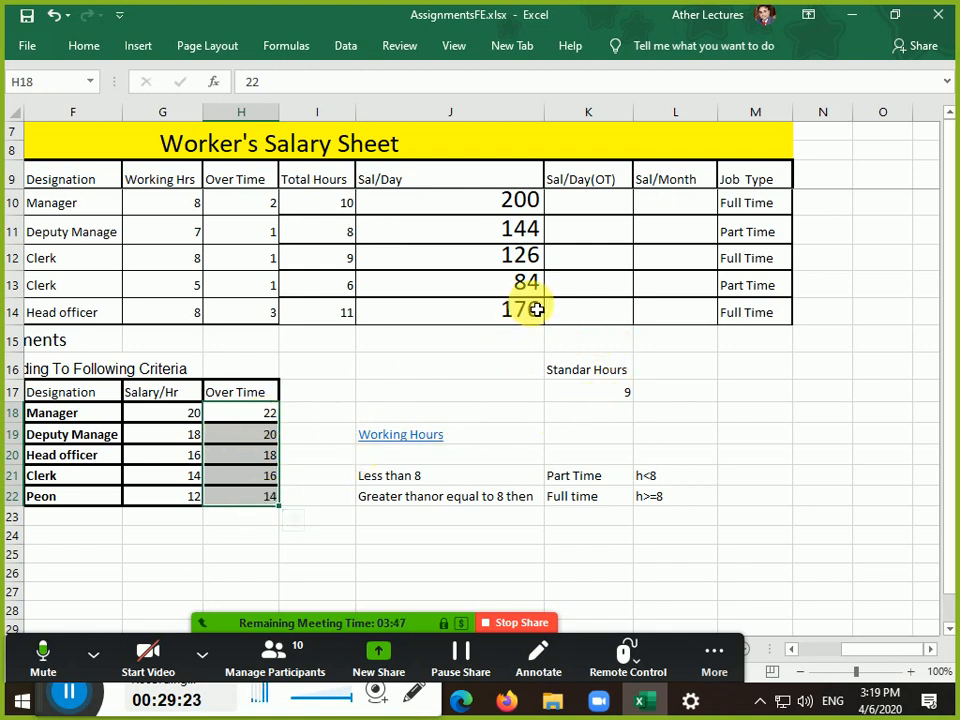
left_click(330, 314)
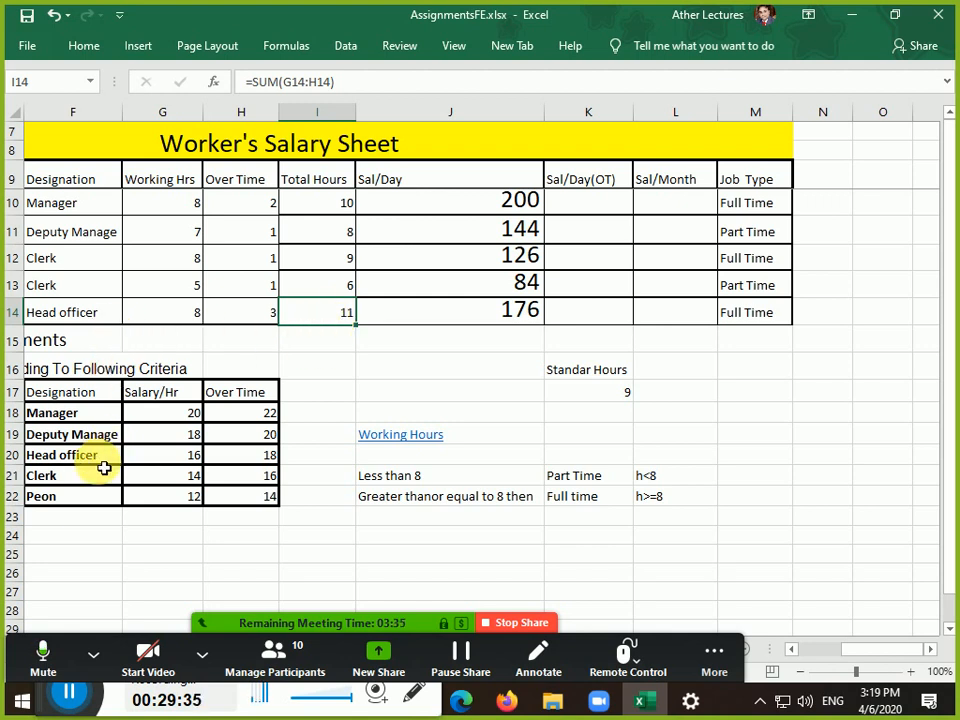
Check Head officer's rates 16 and 18, review designations in rows 11–13, and open F14's dropdown
left_click(192, 460)
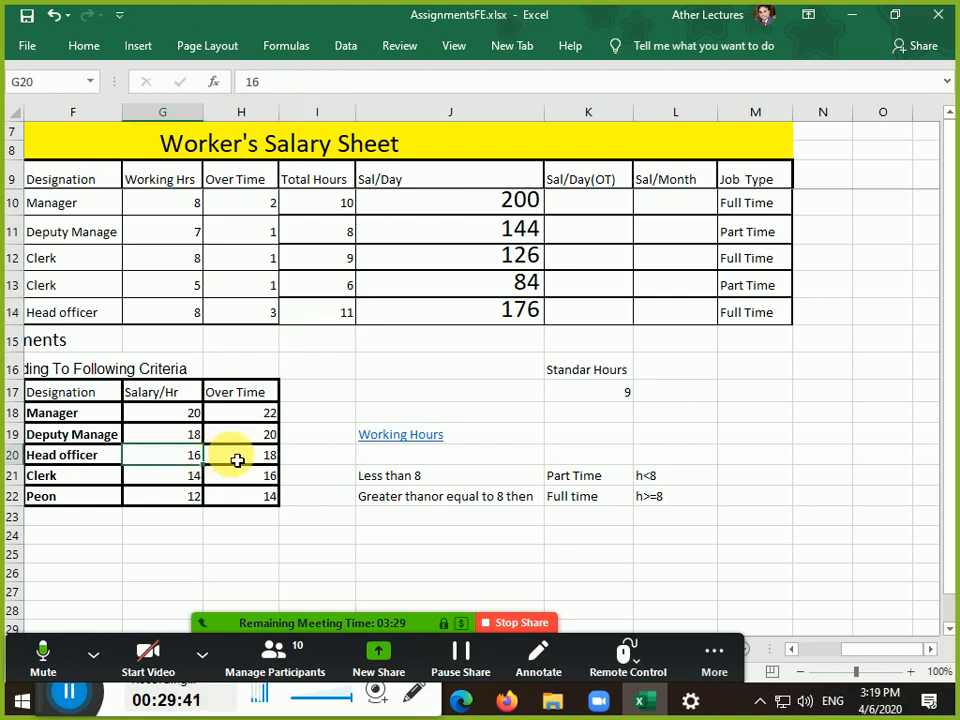
left_click(237, 460)
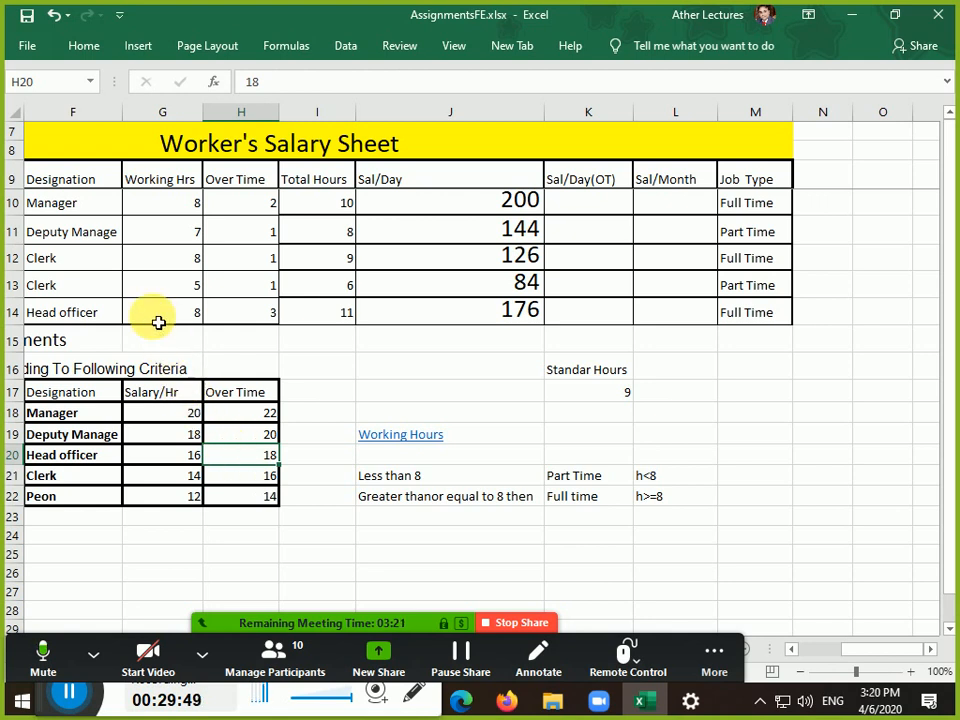
left_click(118, 292)
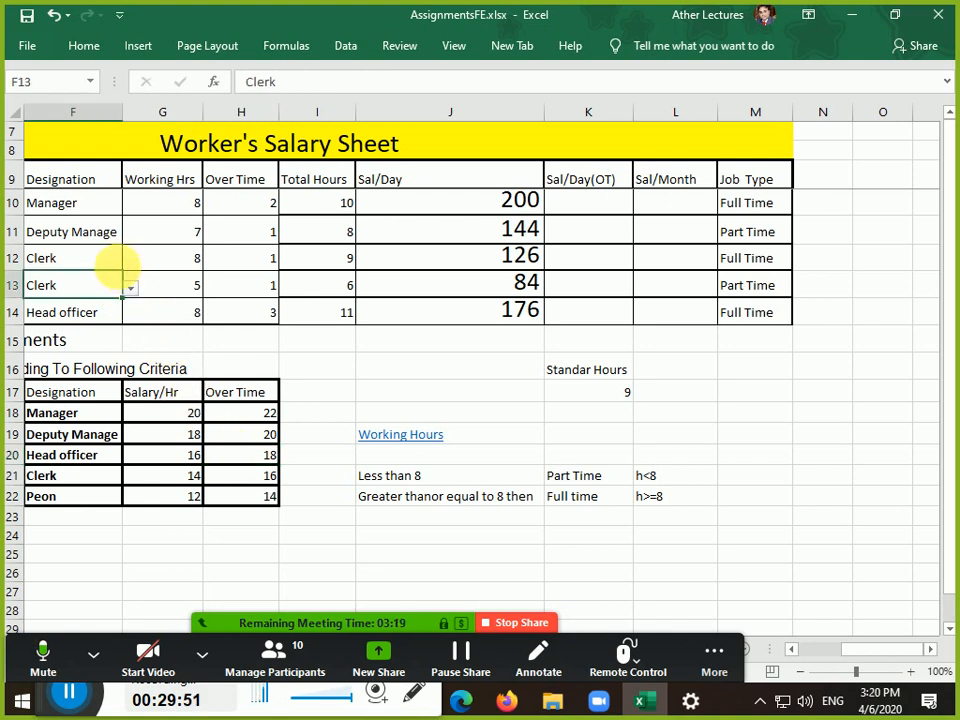
left_click(120, 270)
left_click(117, 236)
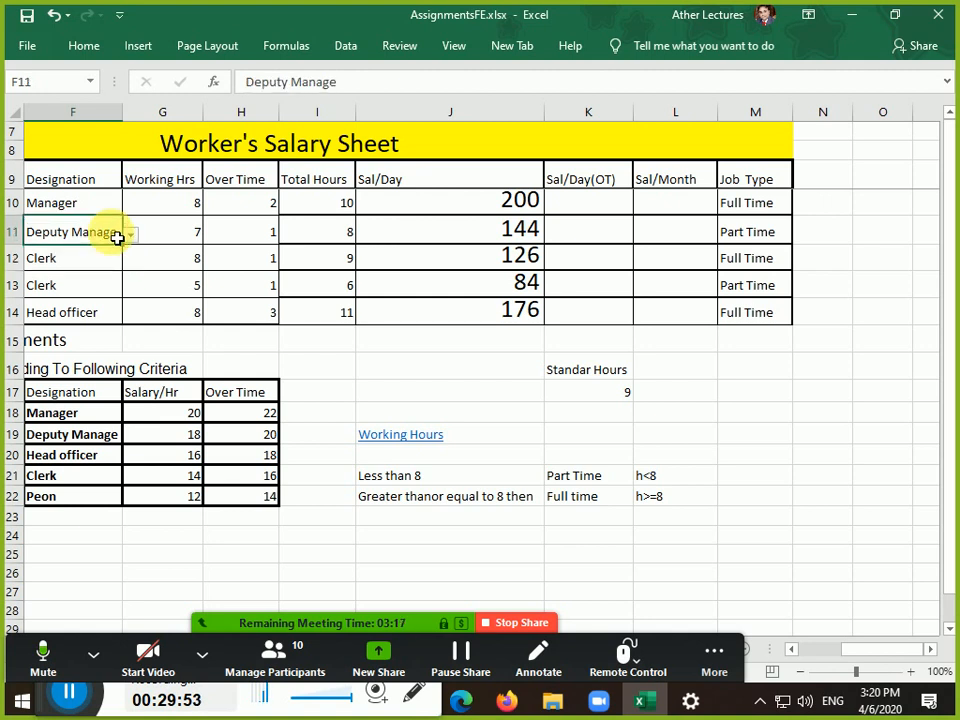
left_click(116, 316)
left_click(130, 316)
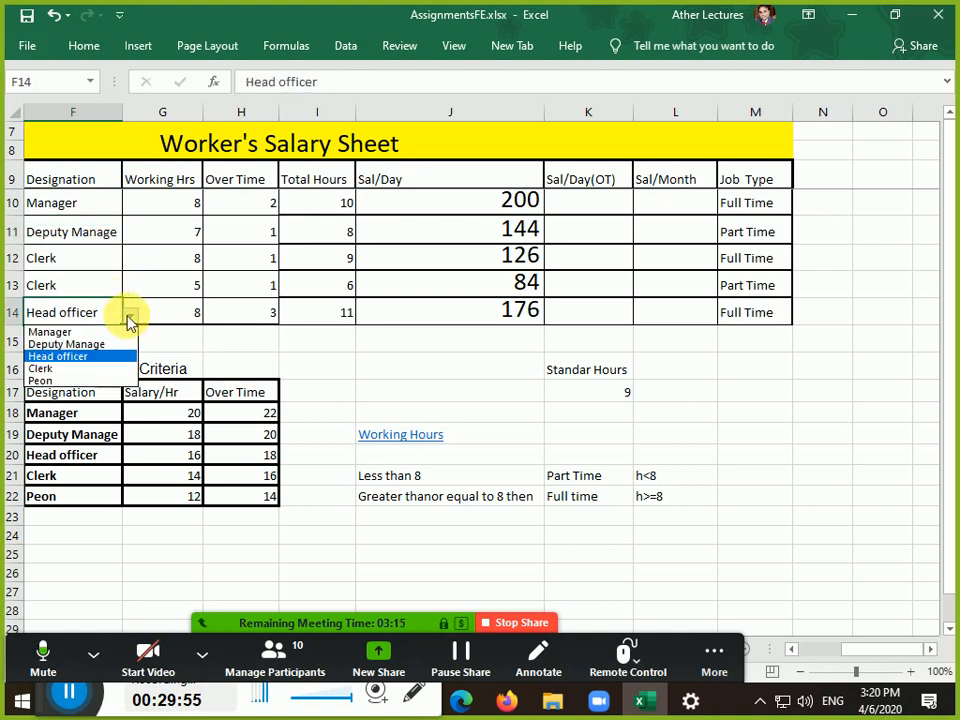
Change row 14's designation to Peon and review its hours and Total Hours formula
left_click(120, 380)
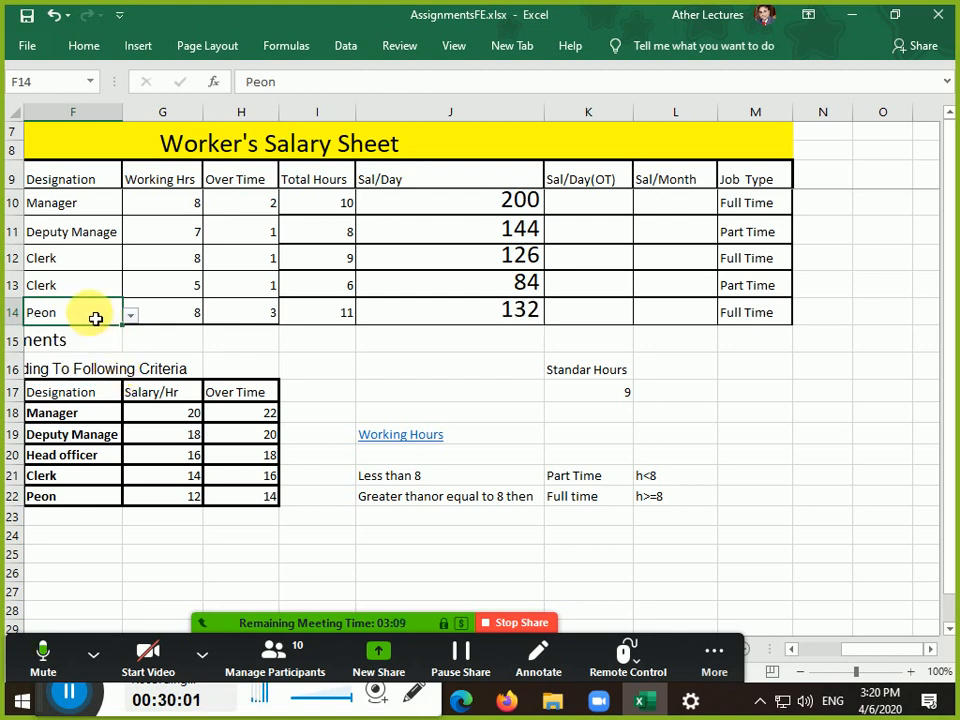
left_click_drag(111, 317, 327, 315)
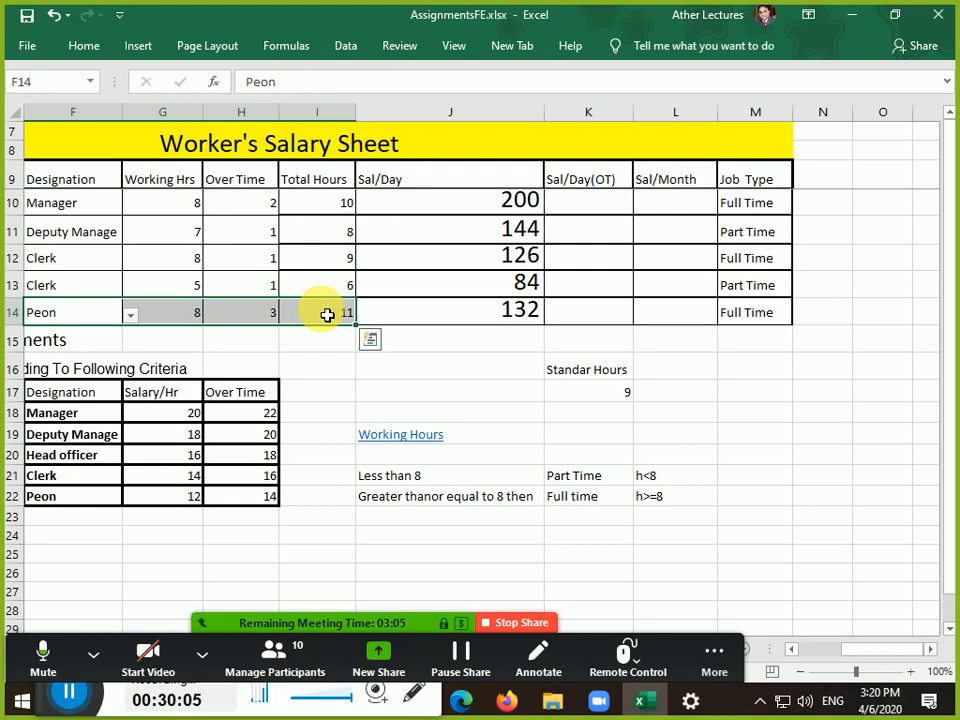
left_click(329, 317)
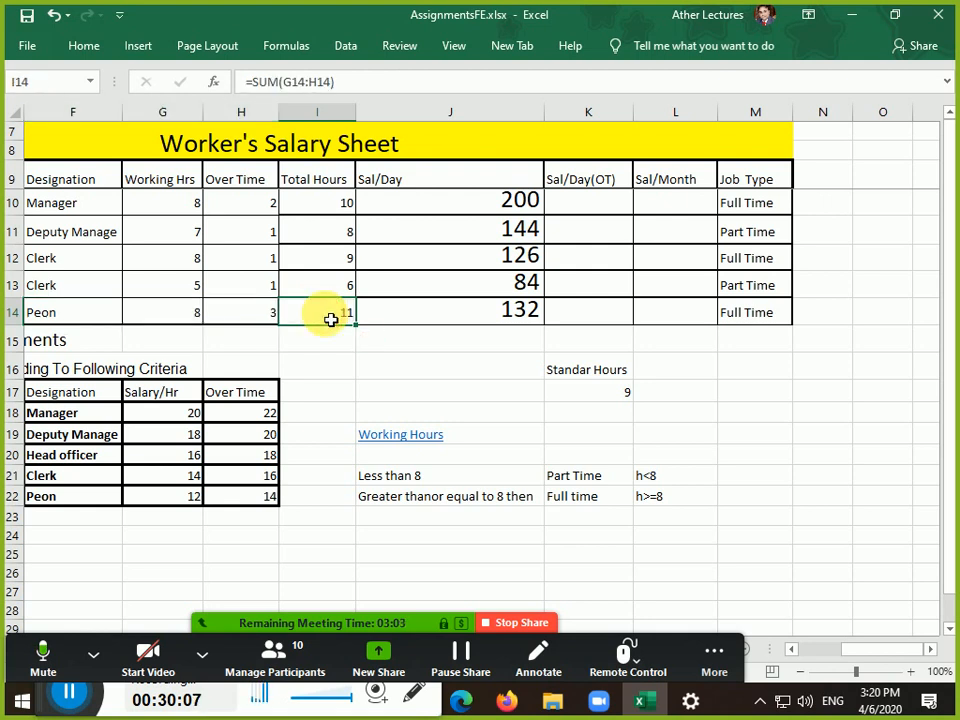
left_click(594, 319)
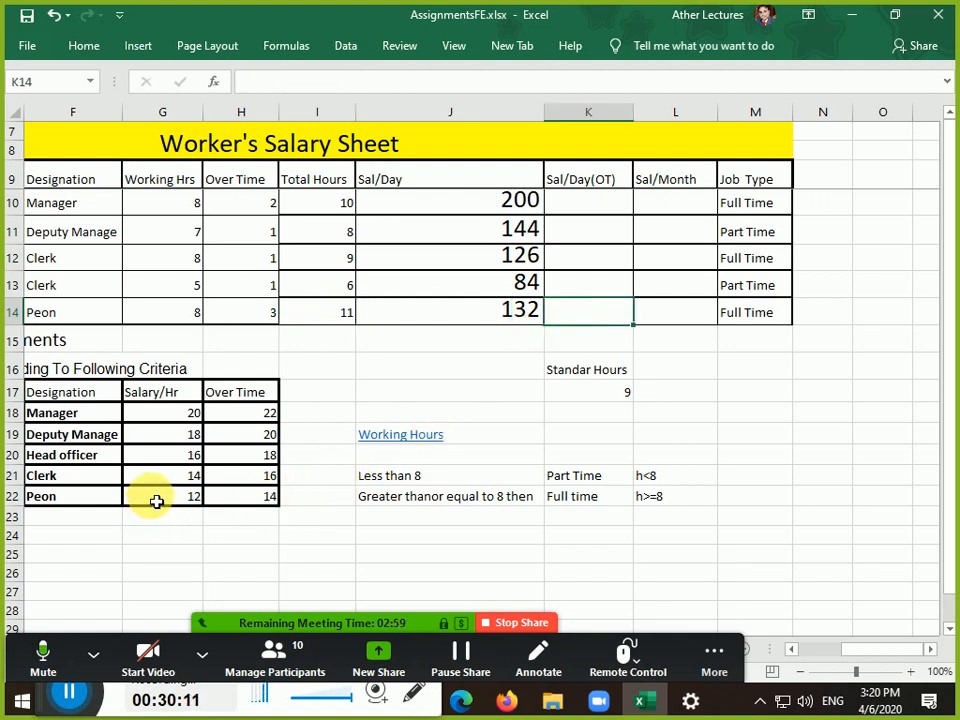
Check Peon's salary and overtime rate 14 against Standard Hours, then pause the recording
left_click_drag(156, 499, 223, 503)
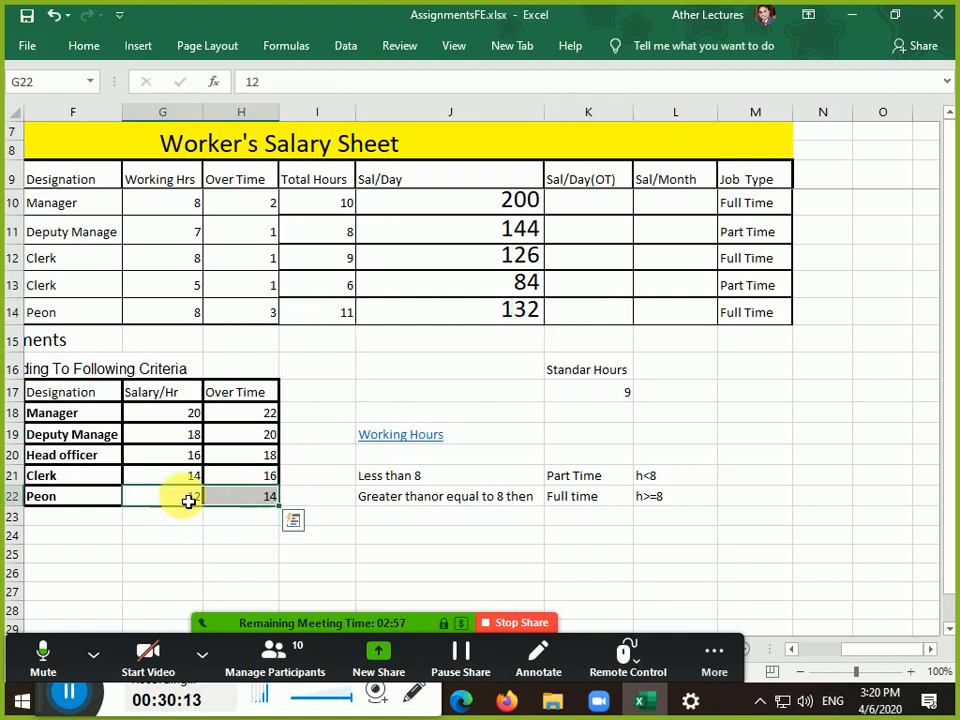
left_click(612, 396)
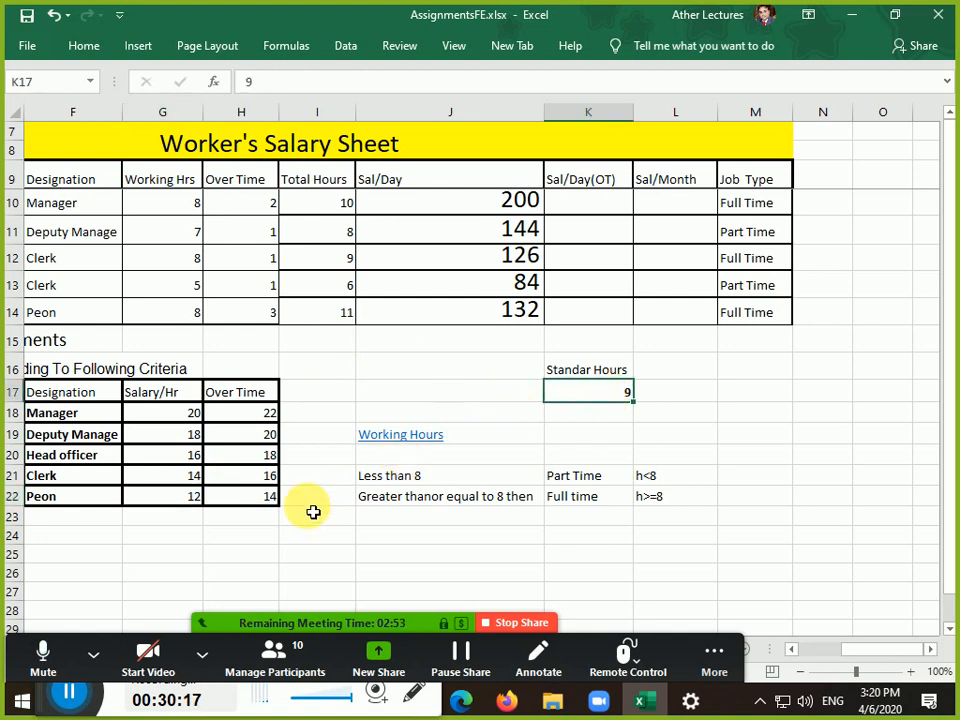
left_click(268, 507)
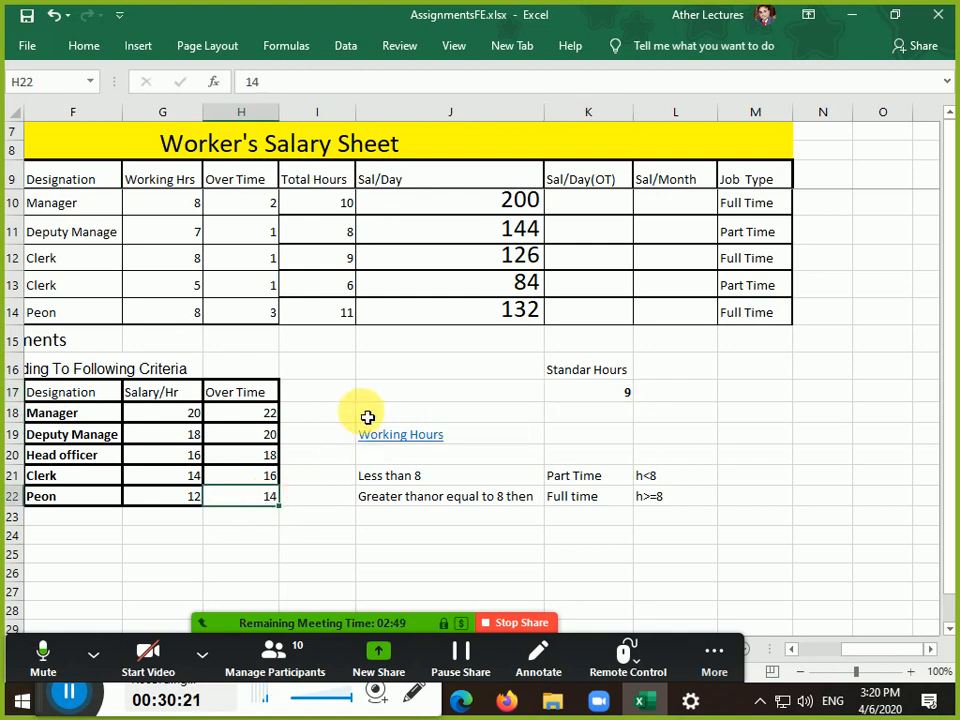
left_click(610, 316)
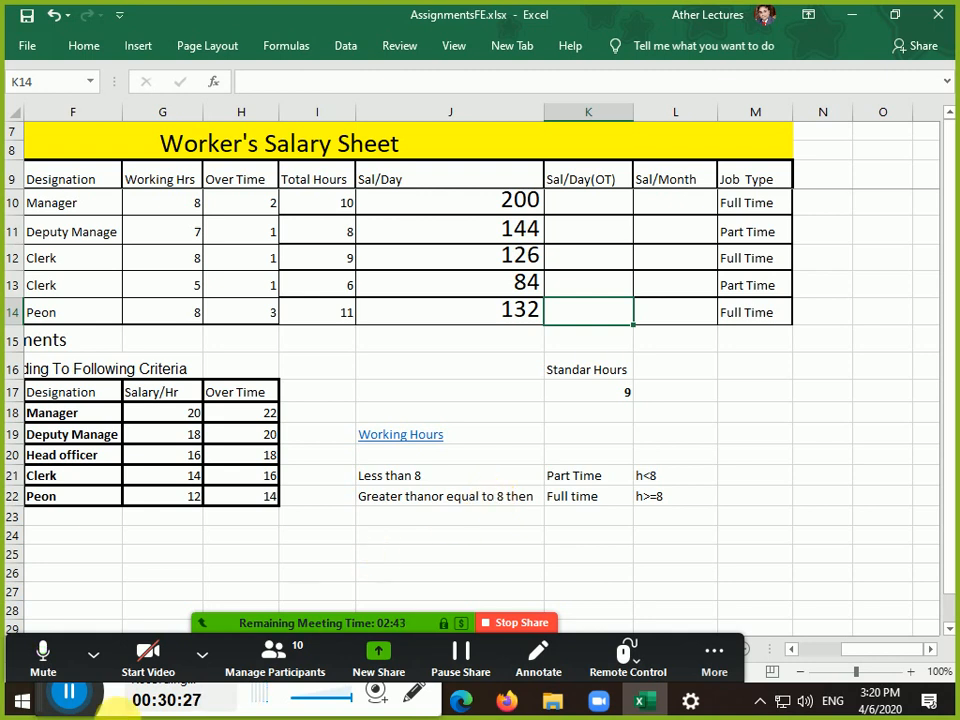
left_click(64, 690)
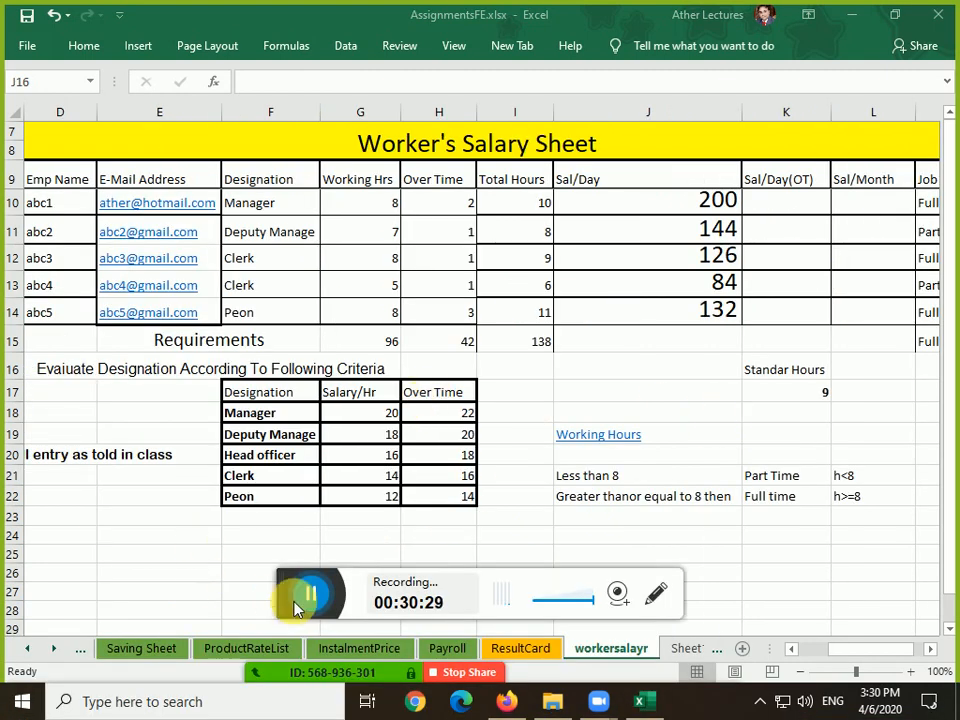
Clear the leftover 96, 42 and 138 values from G15:I15
left_click_drag(284, 580, 8, 695)
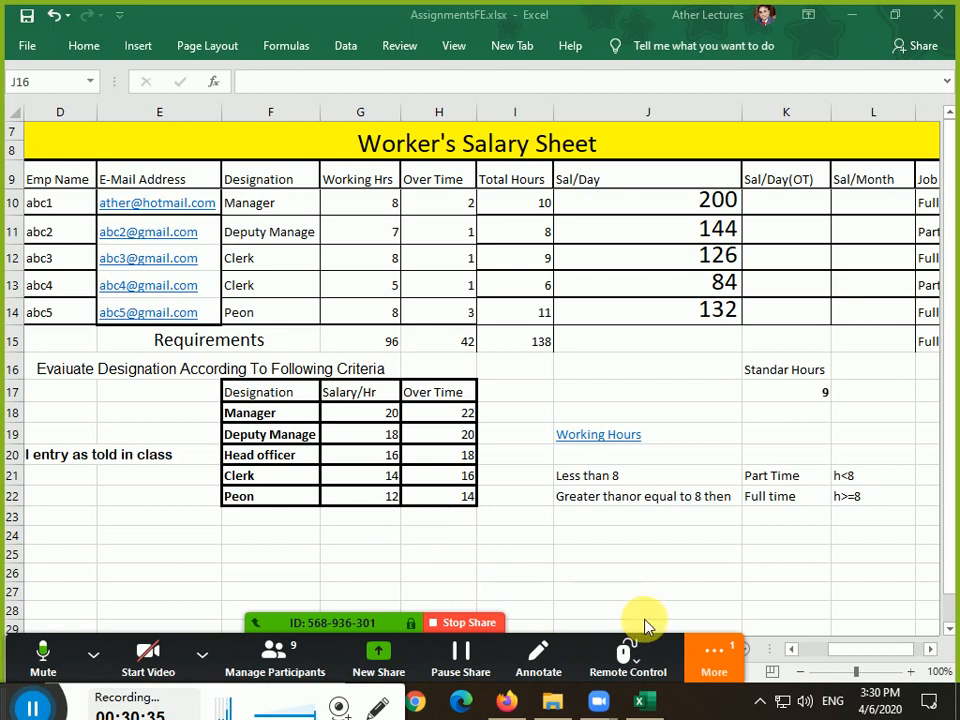
left_click(461, 344)
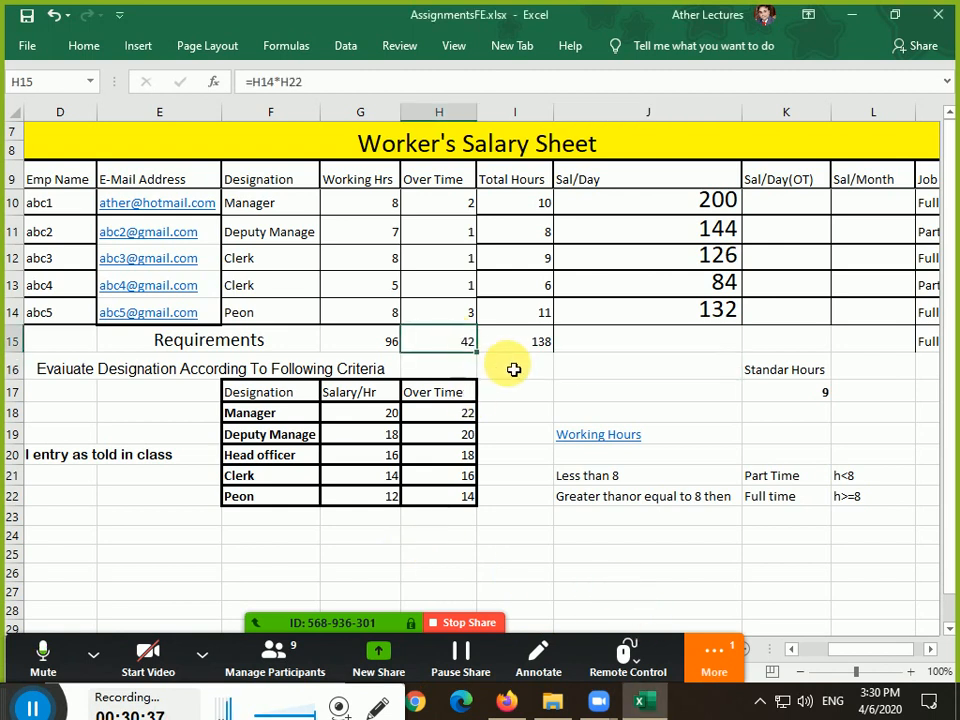
key("Left")
key("shift+Right")
key("shift+Right")
key("Delete")
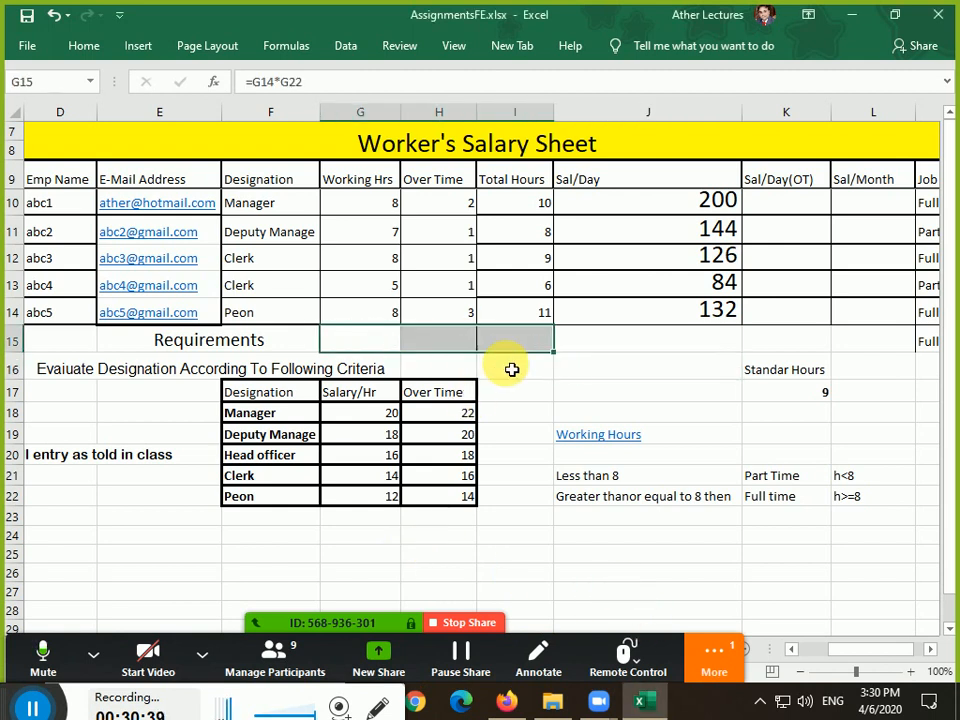
key("Right")
key("Right")
key("Right")
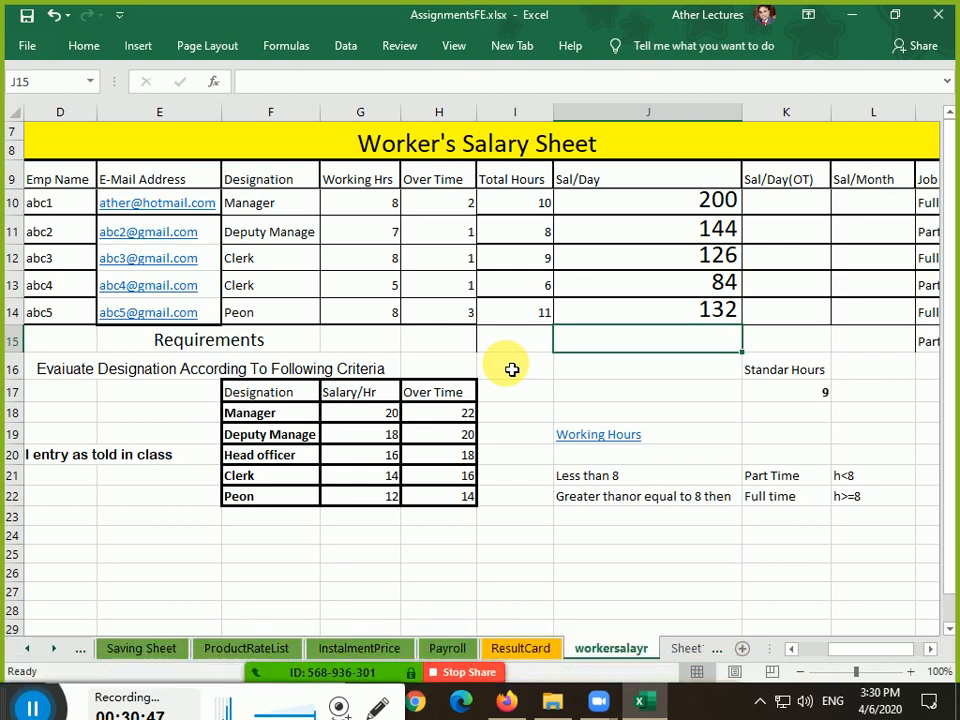
key("Right")
key("Right")
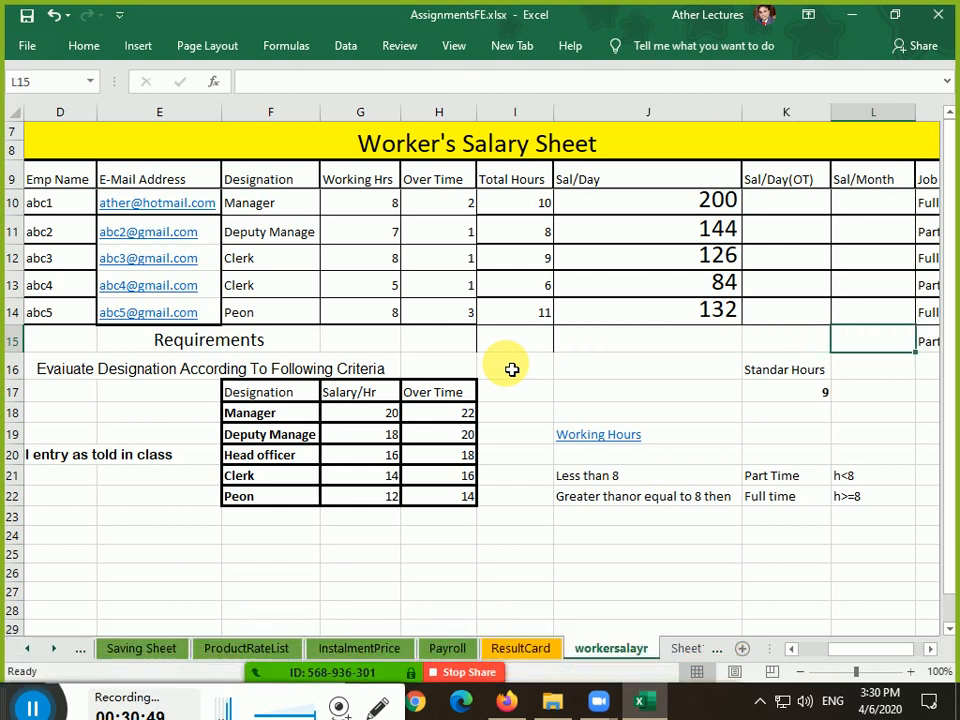
key("Up")
key("Up")
key("Up")
key("Up")
key("Up")
key("Up")
key("Up")
key("Down")
key("Down")
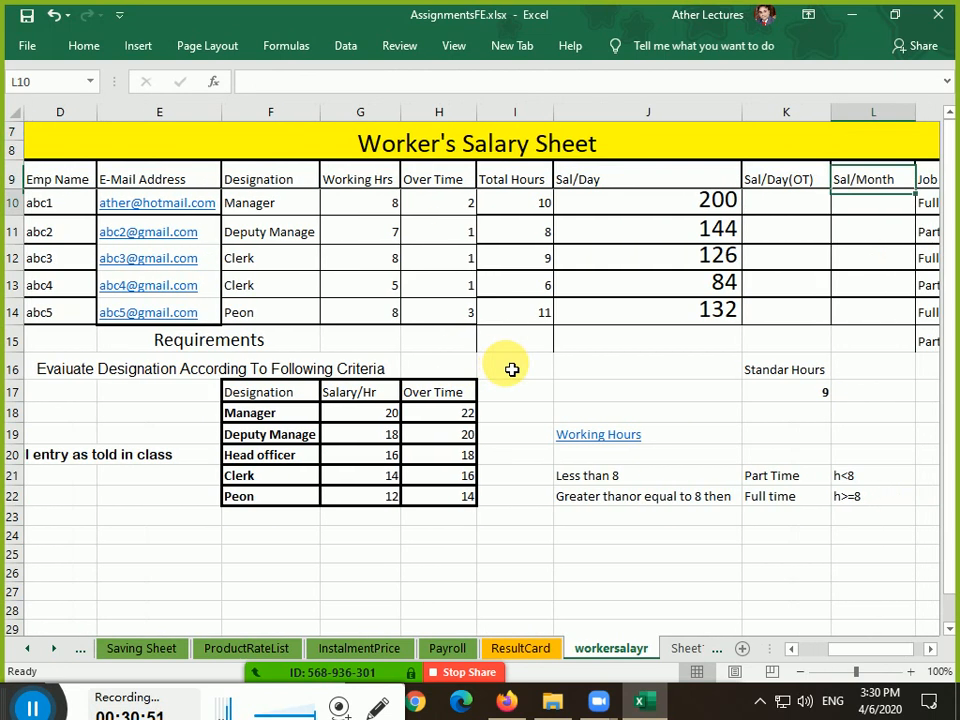
key("Right")
key("Left")
key("Left")
key("Left")
key("Left")
key("Left")
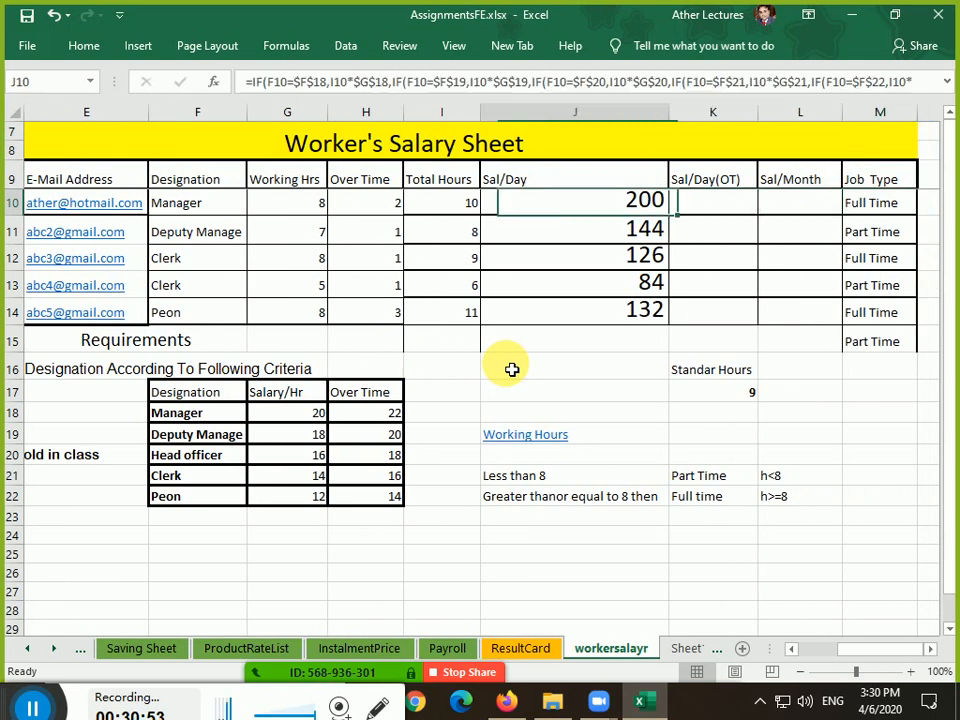
key("Down")
key("Down")
key("Right")
key("Right")
key("Right")
key("Up")
key("Up")
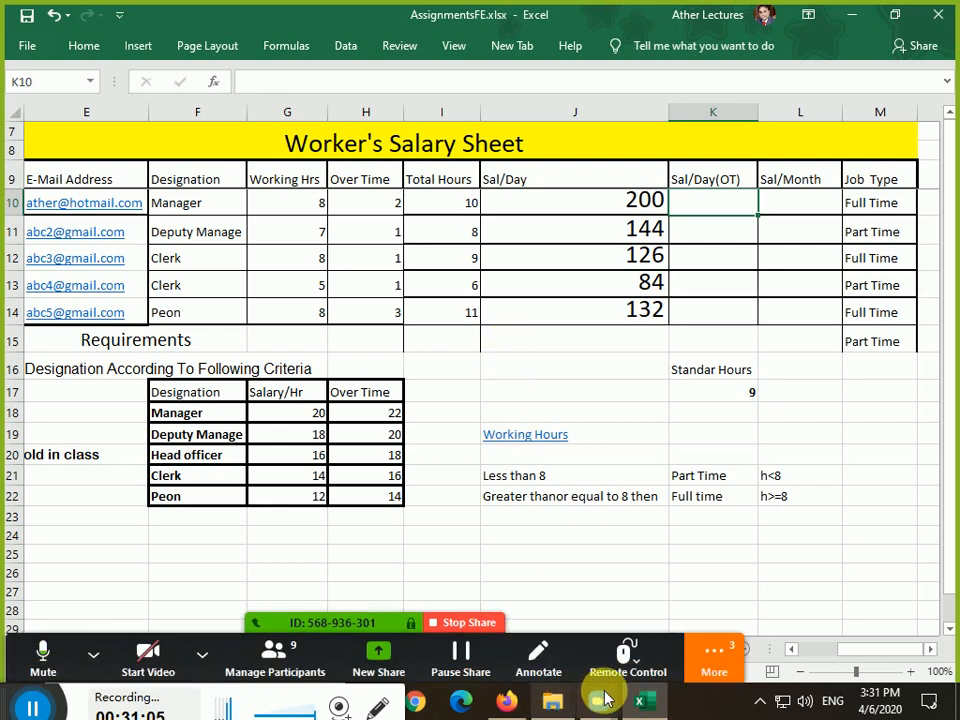
mouse_move(339, 675)
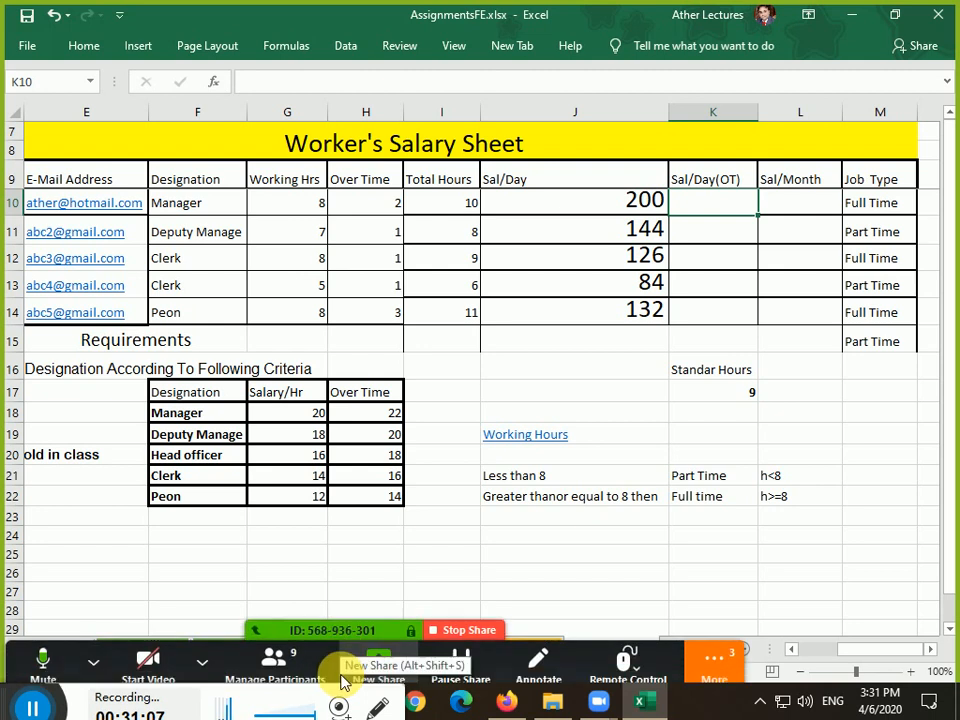
double_click(697, 656)
left_click(697, 656)
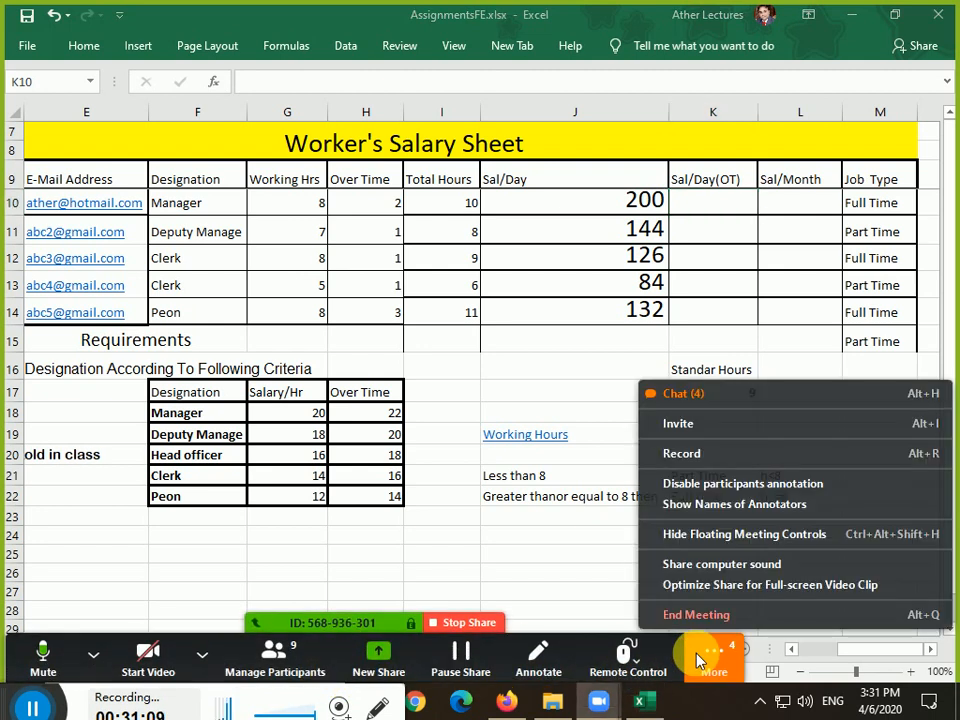
left_click(735, 395)
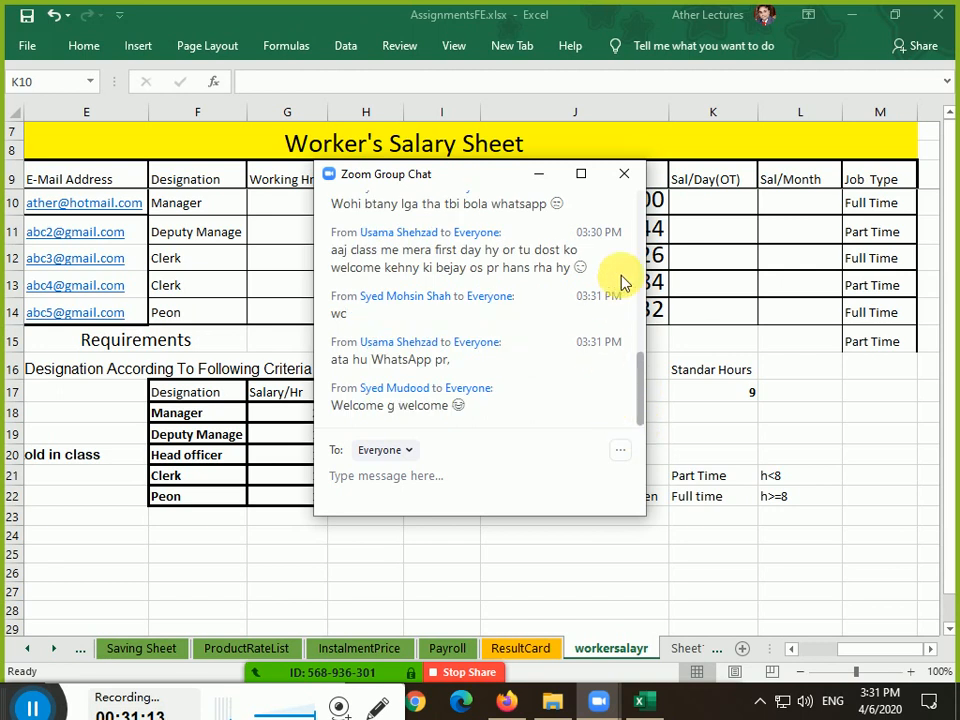
left_click(623, 175)
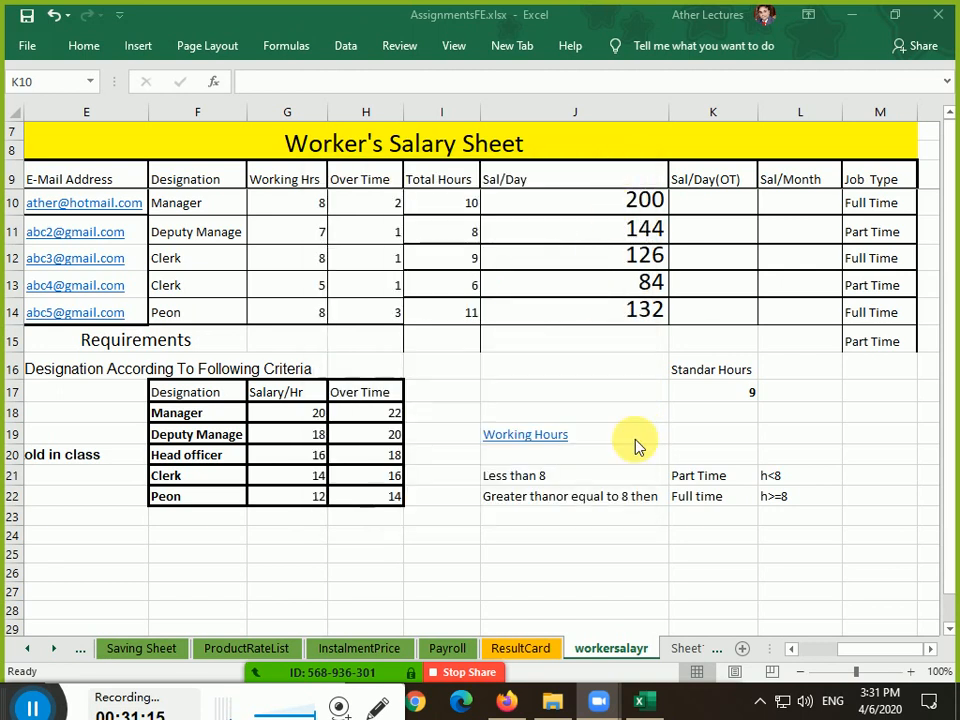
left_click_drag(40, 702, 80, 690)
left_click(715, 210)
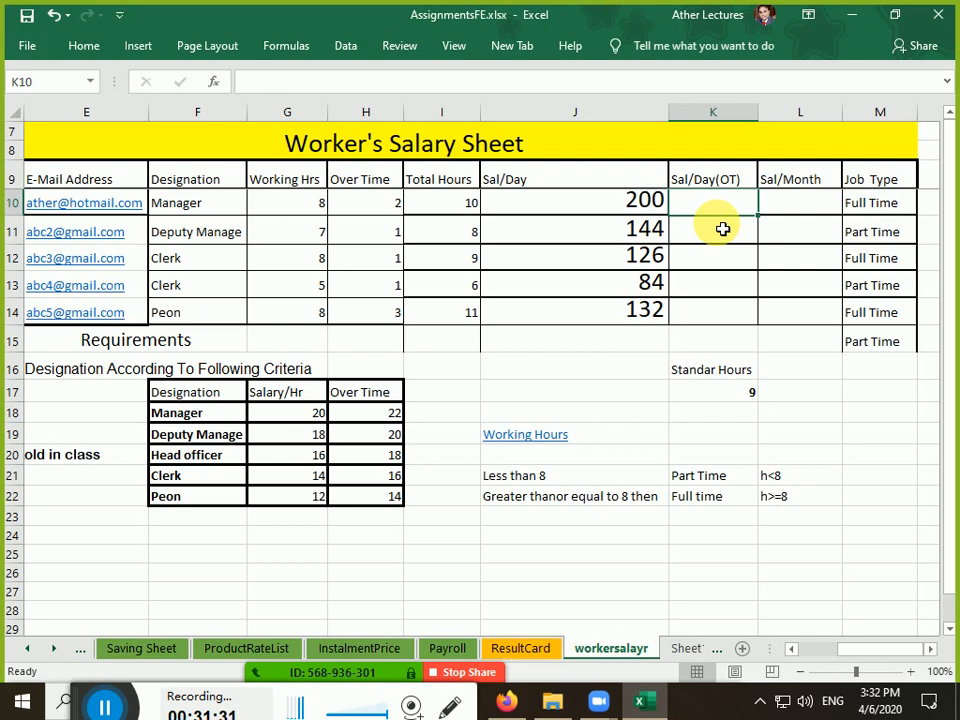
Start K10's formula as =if(I10<=K17, comparing Total Hours with Standard Hours
type("=")
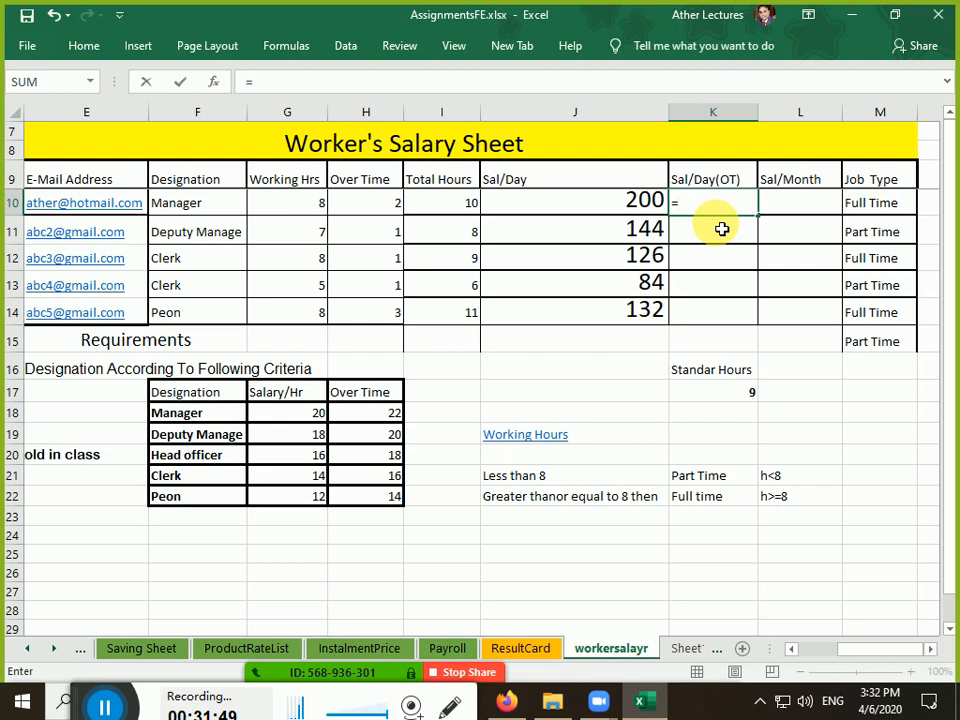
type("if")
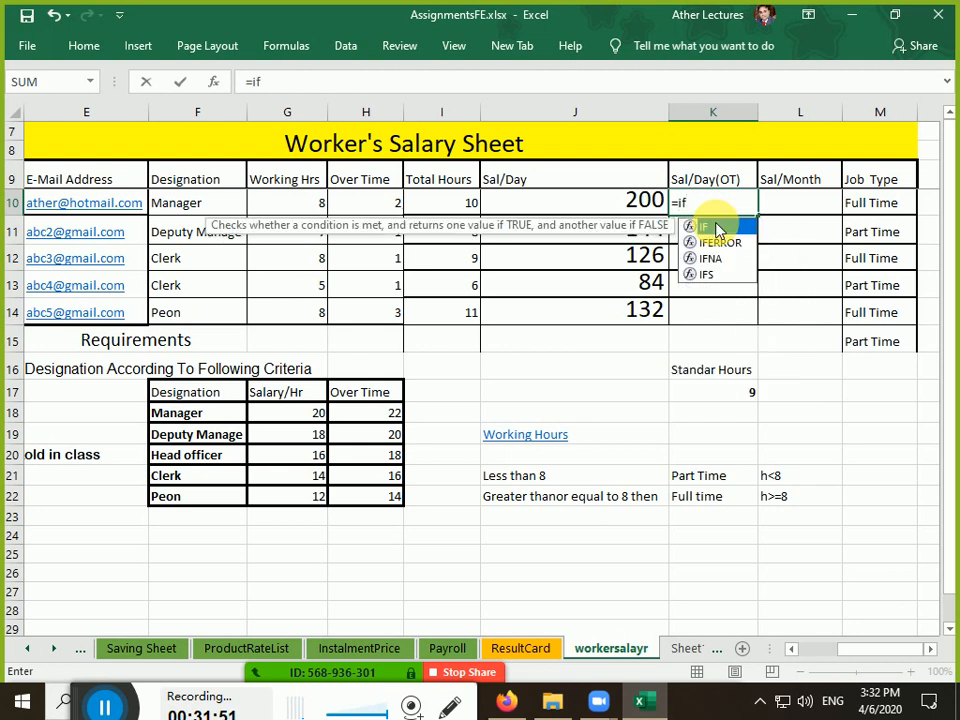
type("(")
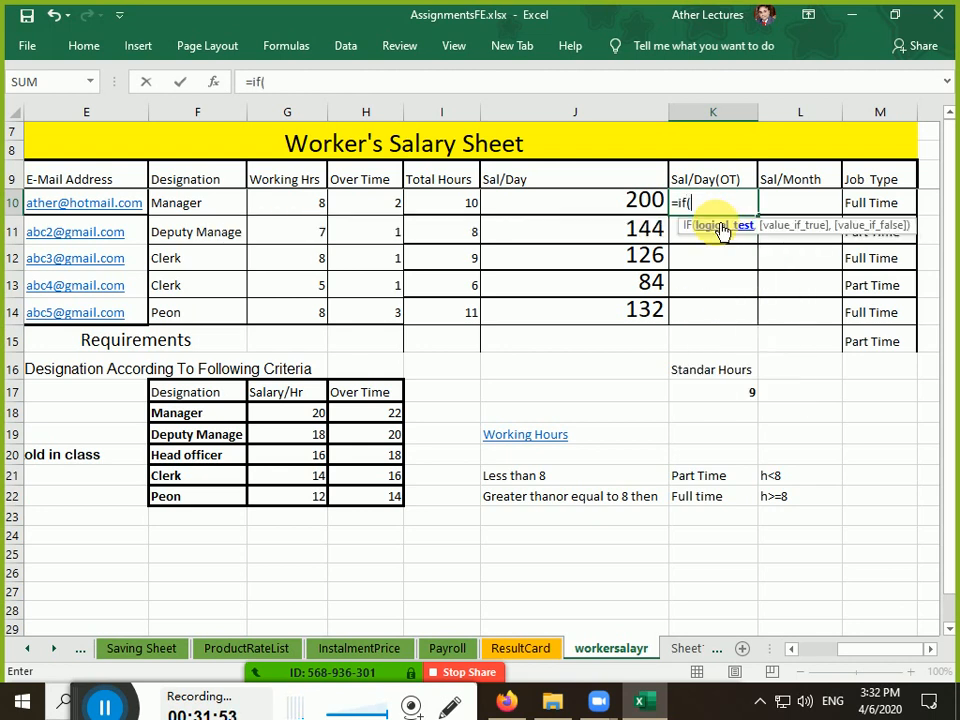
key("Left")
key("Left")
key("Left")
key("Left")
key("Left")
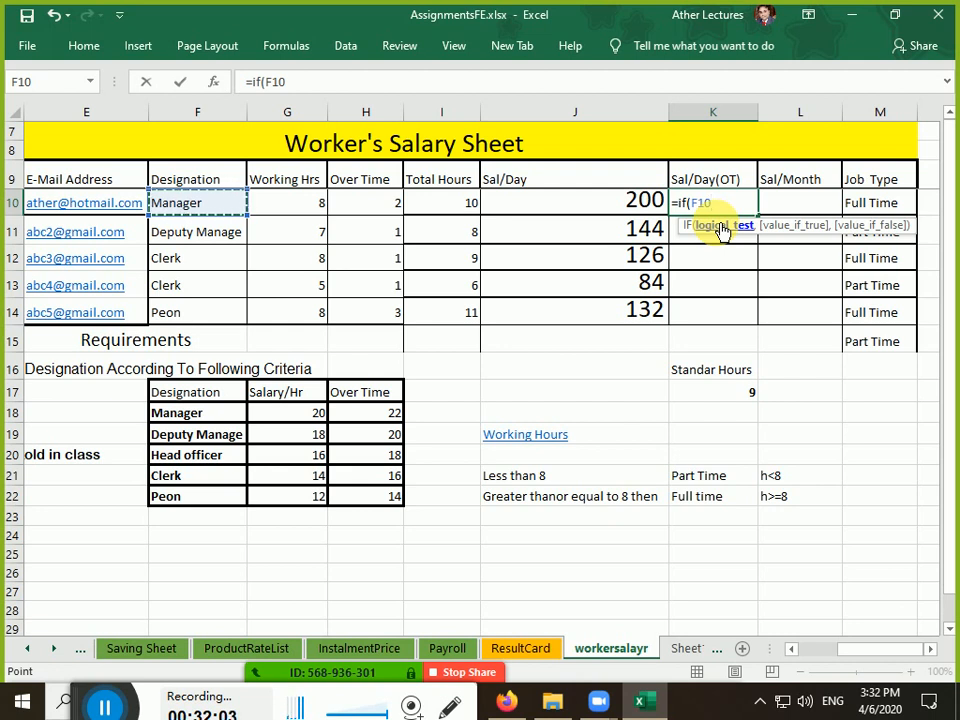
key("Right")
key("Right")
key("Right")
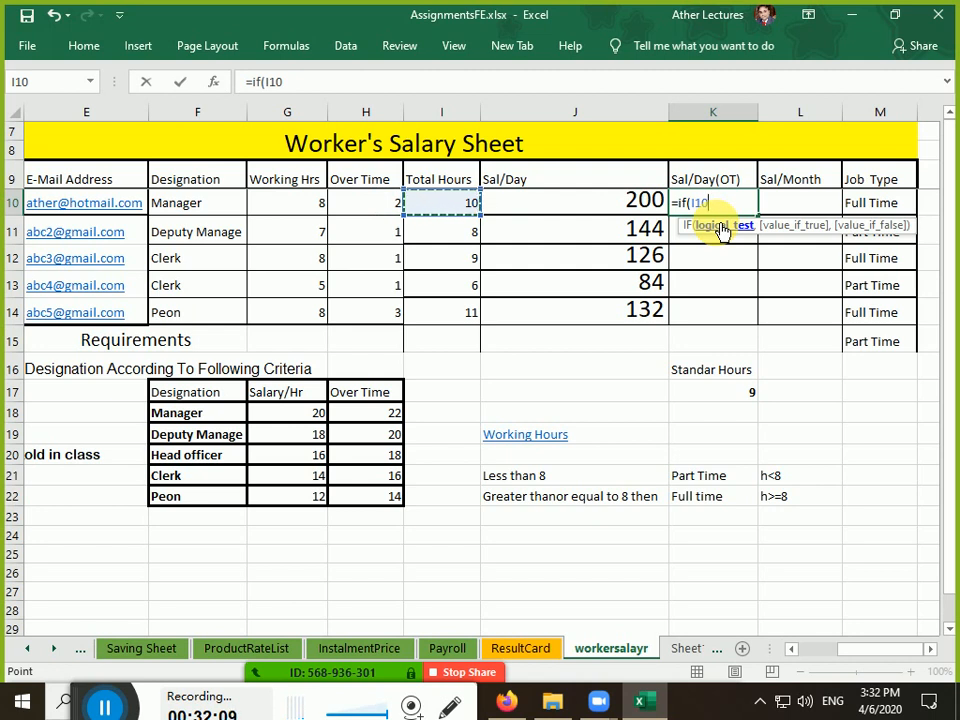
type("<")
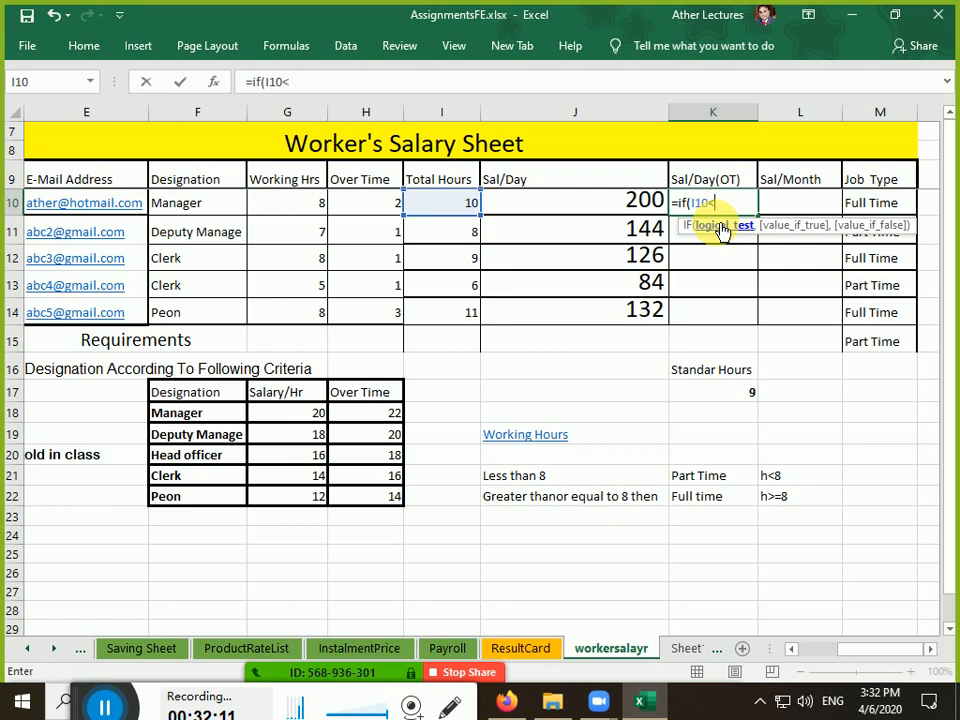
type("=")
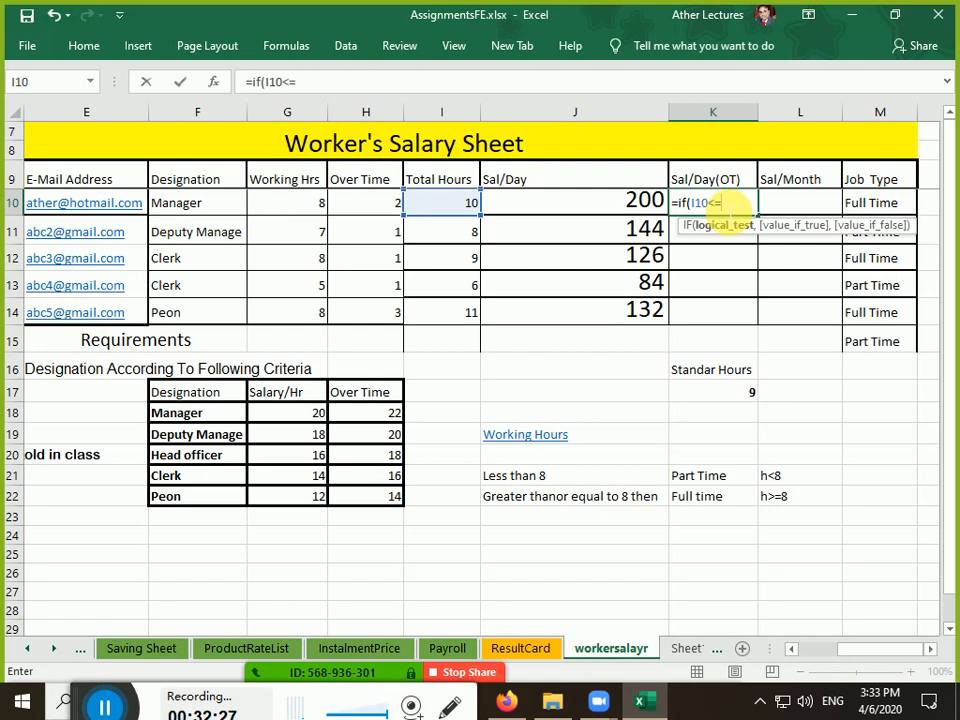
left_click(706, 398)
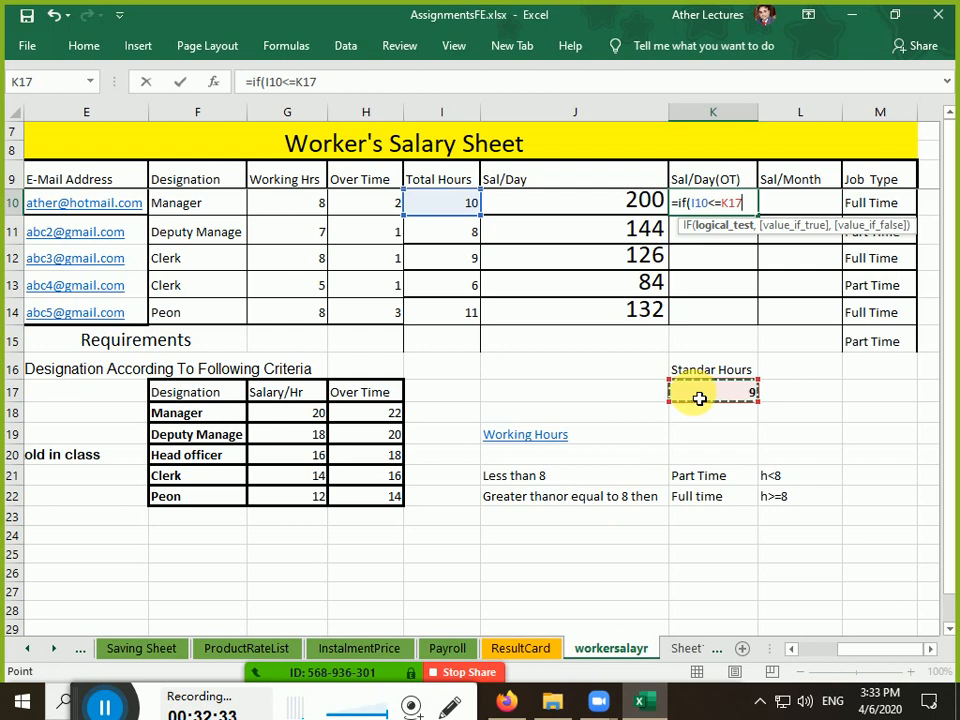
Append the nested Manager test if(F10=F18,I10*G18 to K10's formula and select it for copying
type(",")
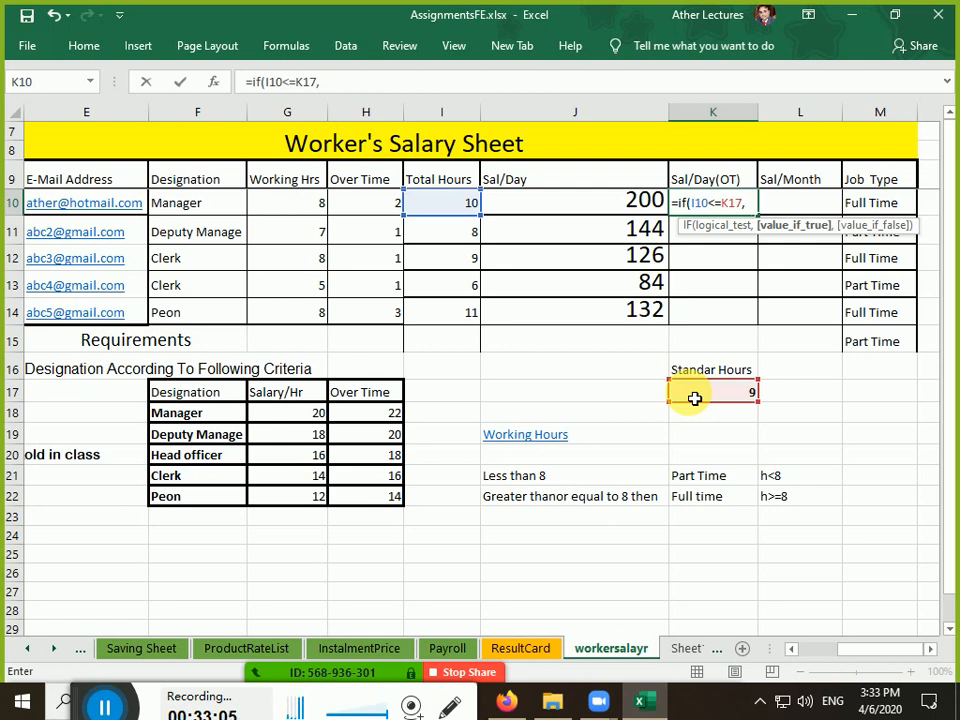
type("if")
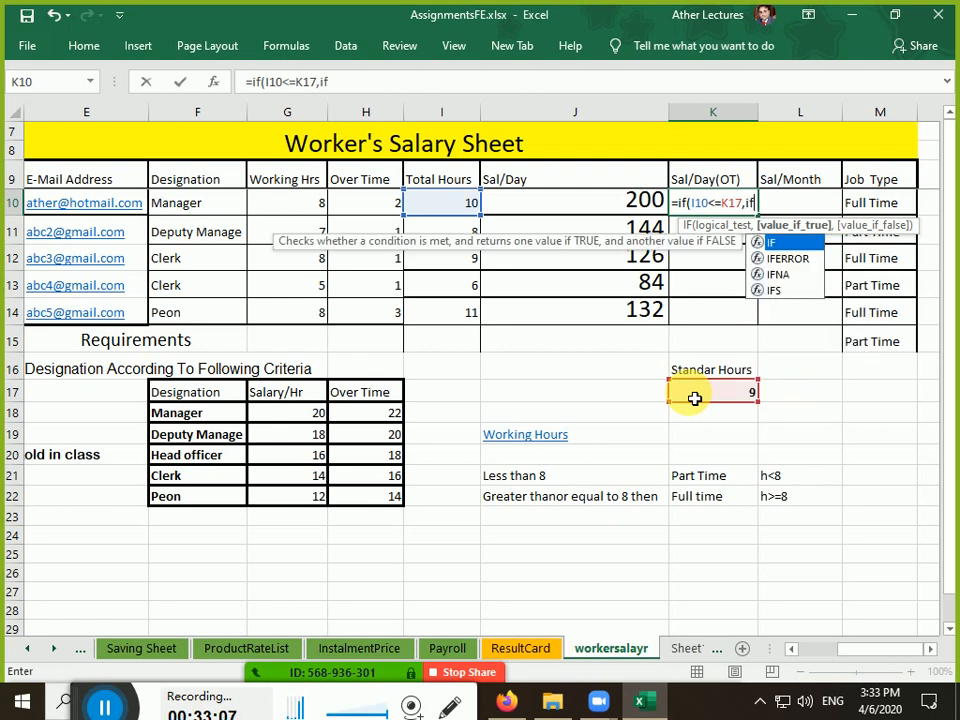
type("(")
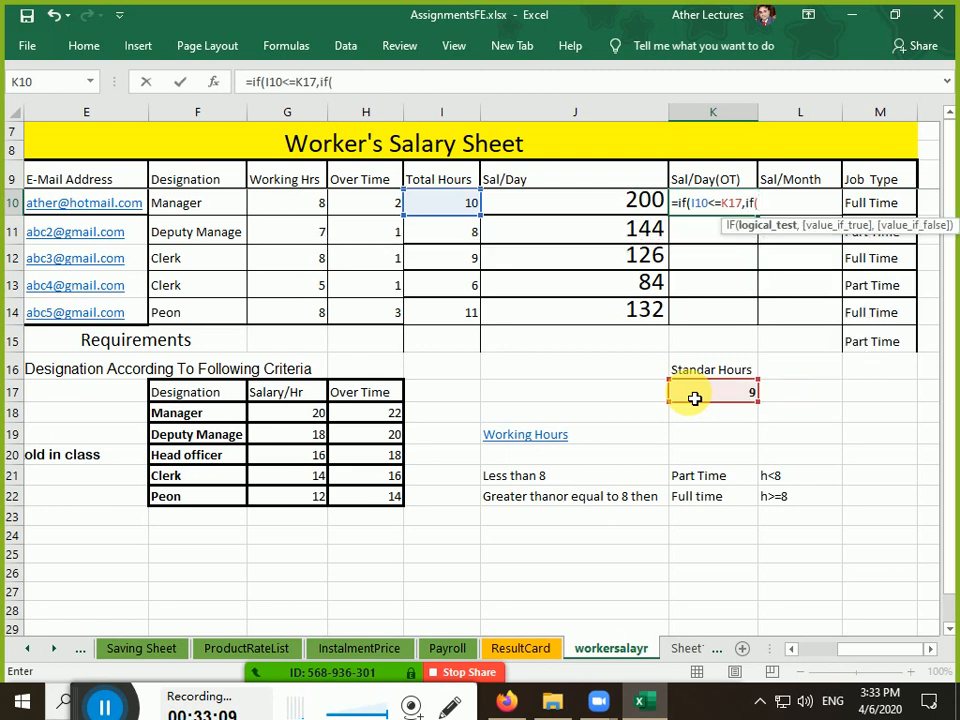
left_click(215, 212)
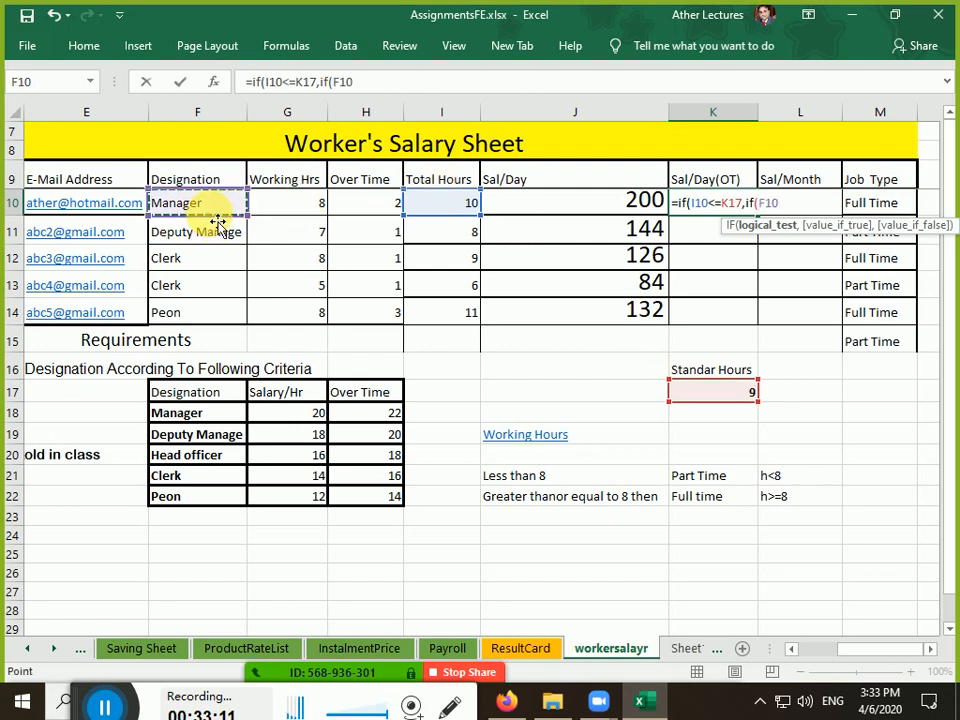
type("=")
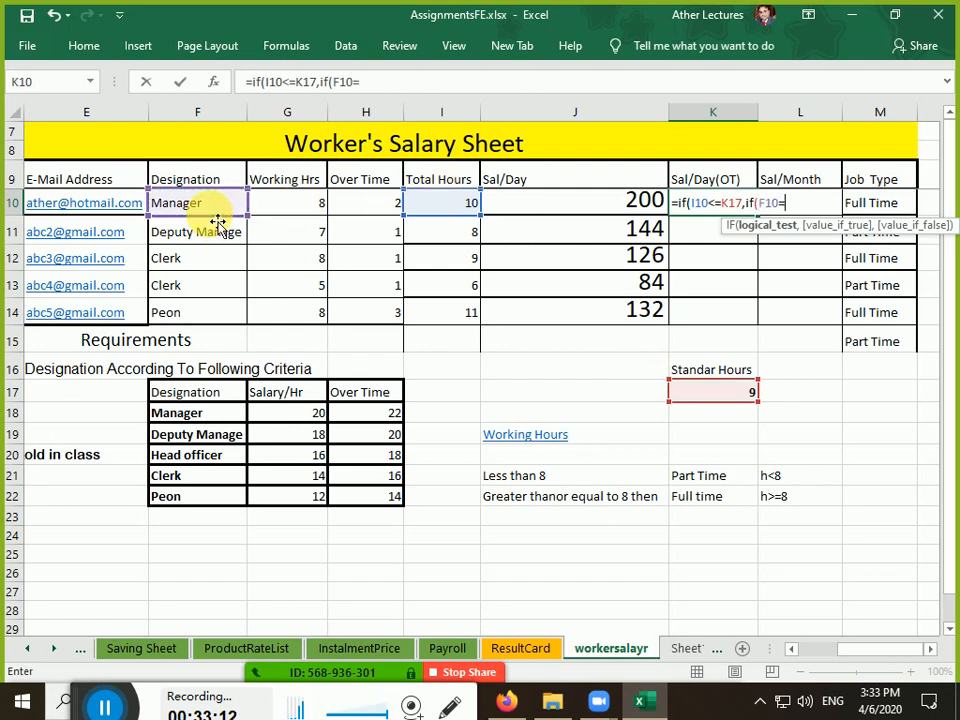
left_click(215, 418)
type(",")
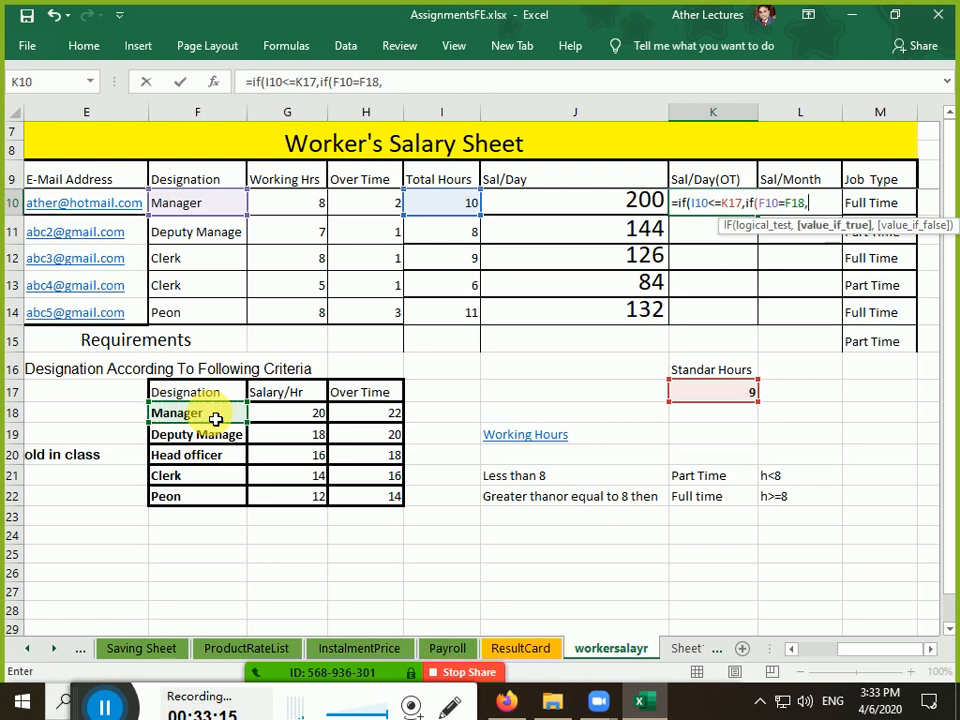
left_click(456, 210)
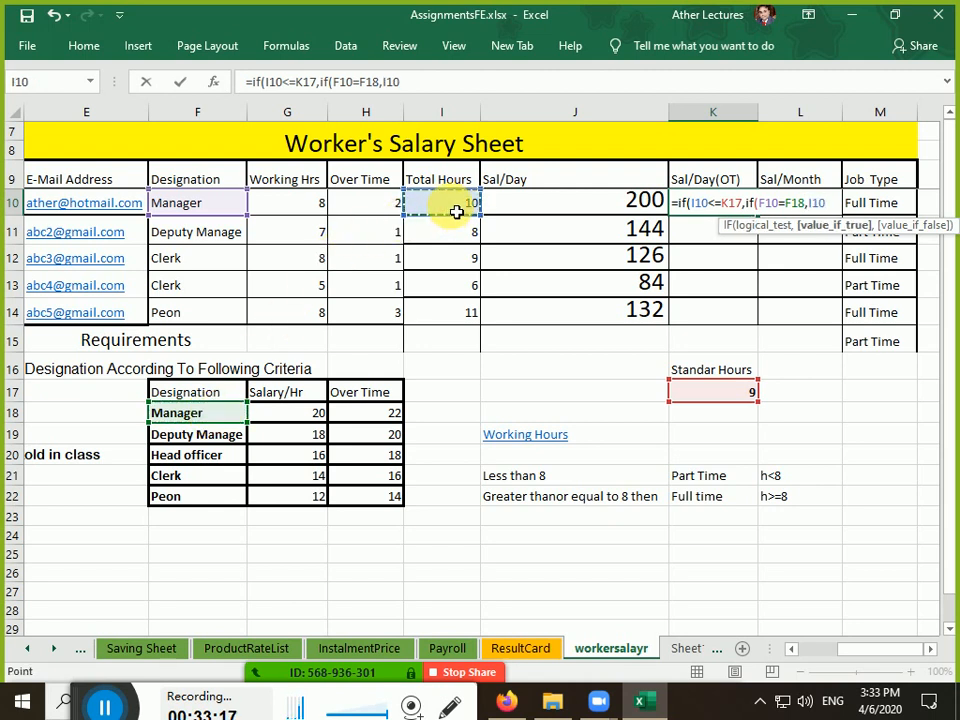
type("*")
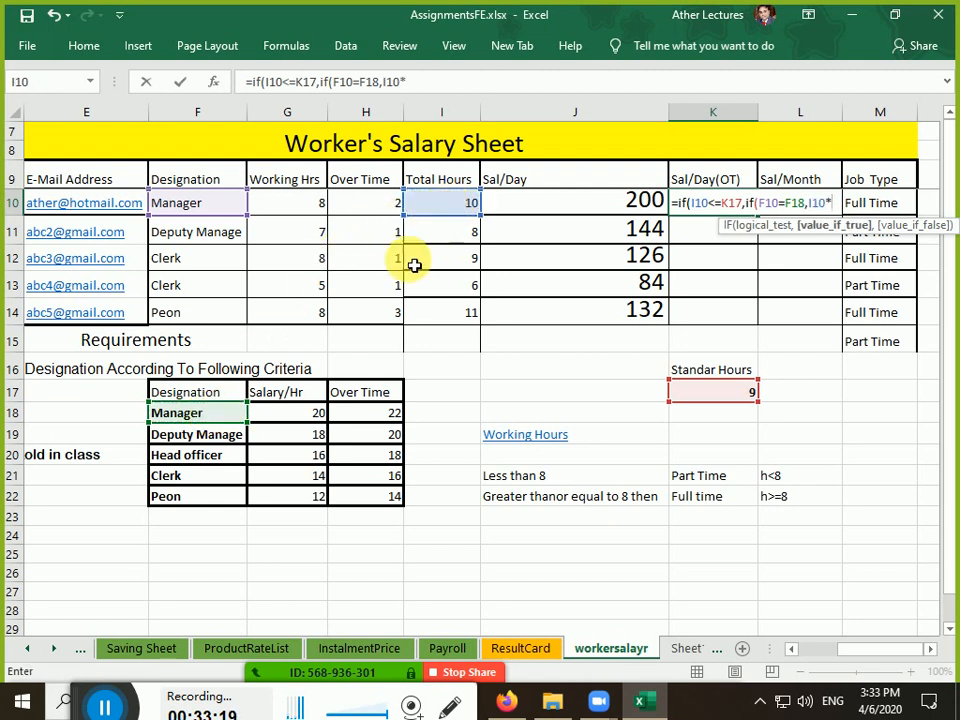
left_click(324, 413)
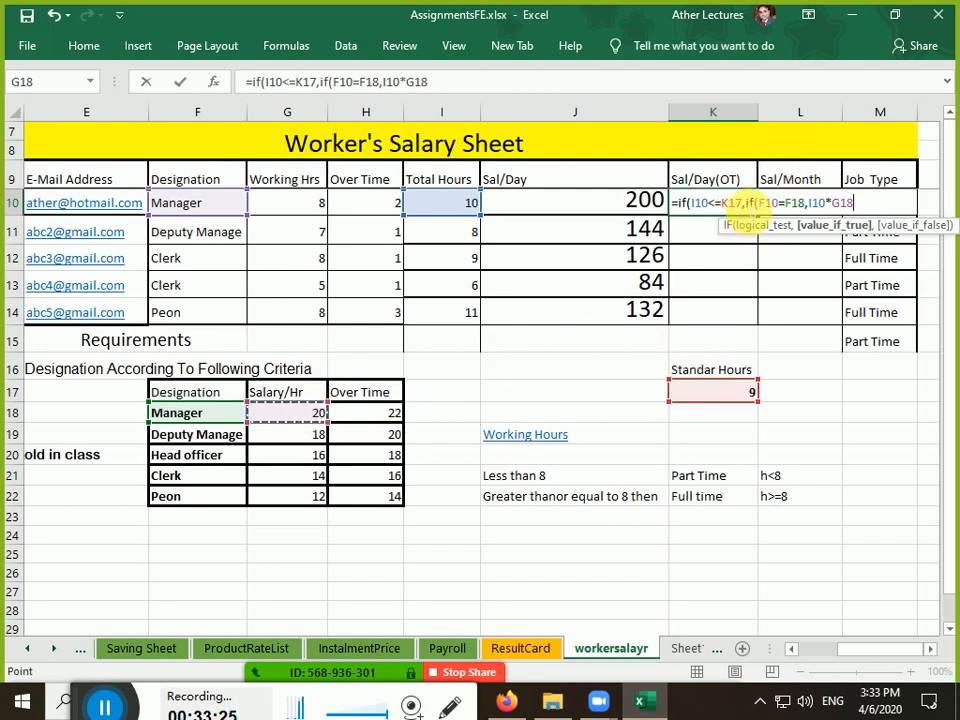
left_click_drag(743, 204, 866, 211)
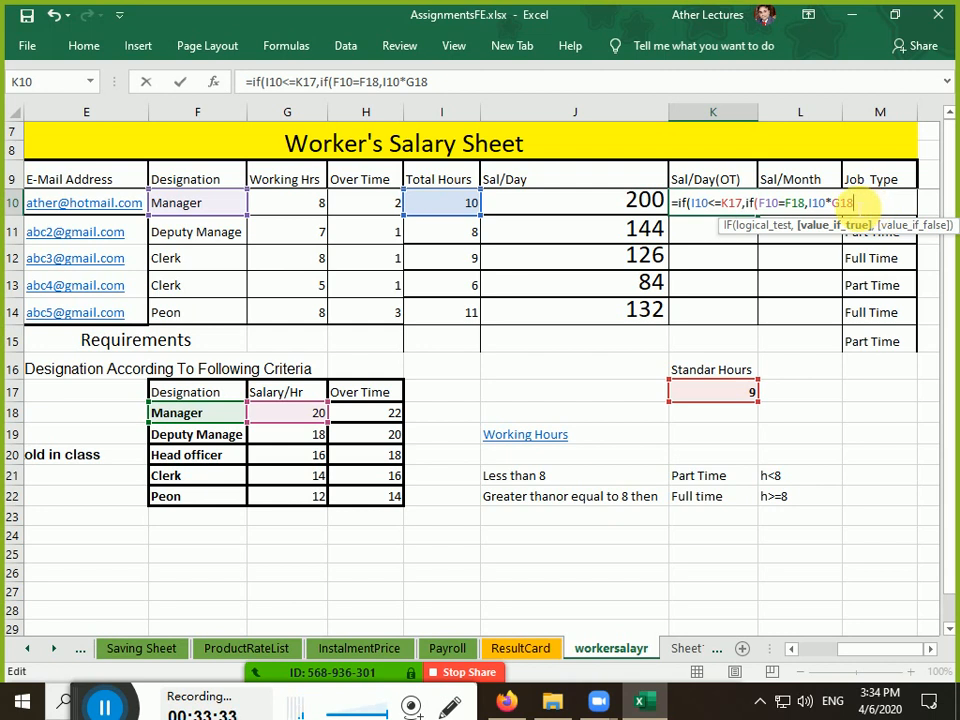
Paste the nested IF block twice more and close the chain with )))))
key("ctrl+v")
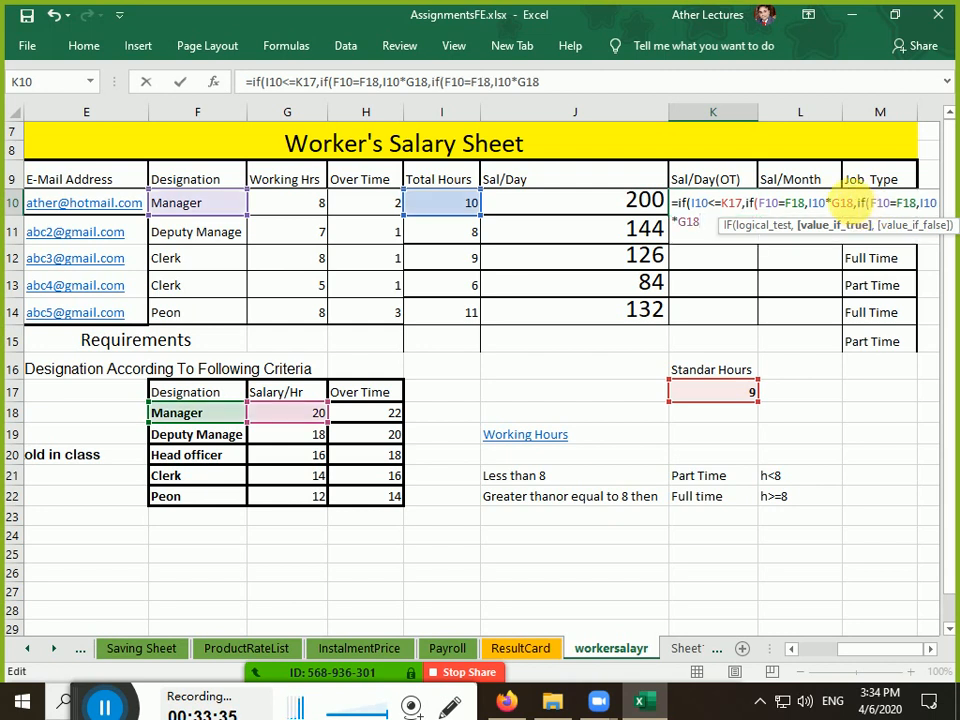
key("ctrl+v")
key("ctrl+v")
key("ctrl+v")
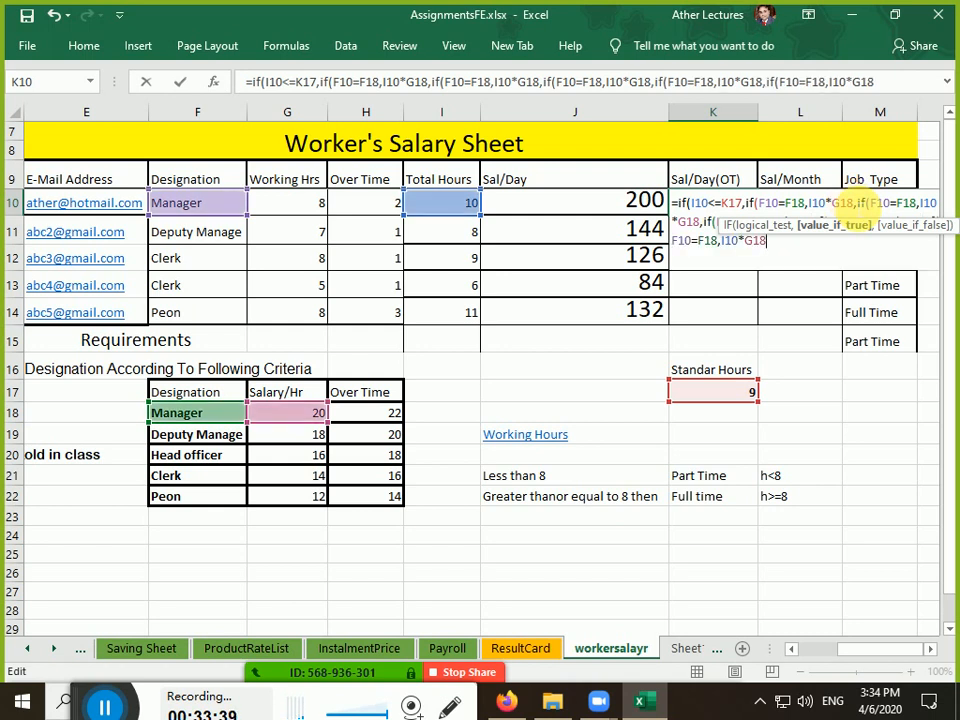
type(")))")
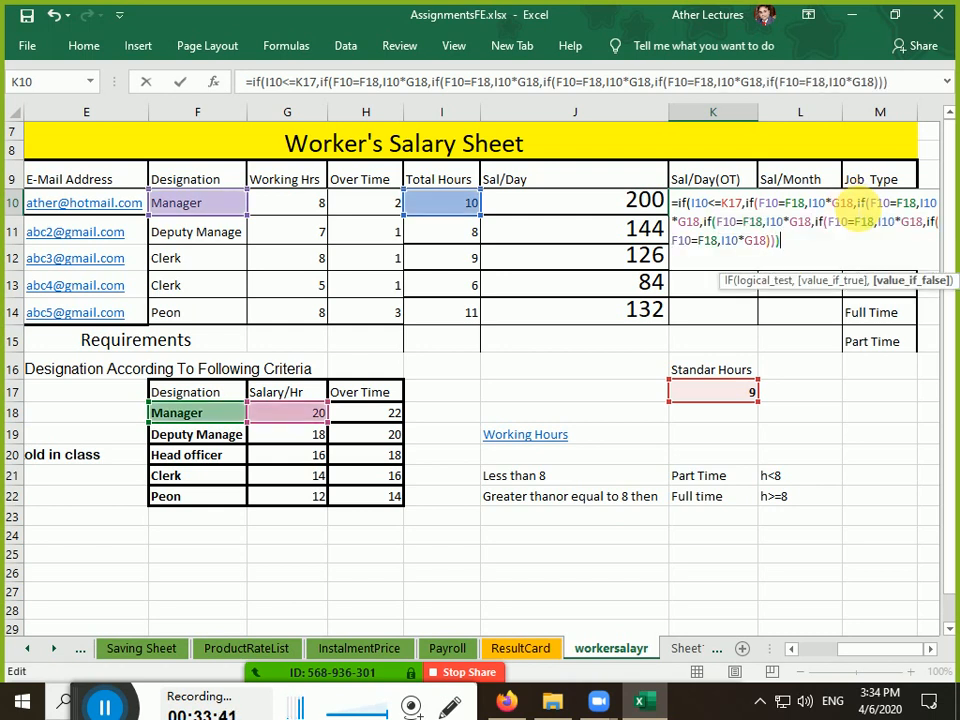
type("))")
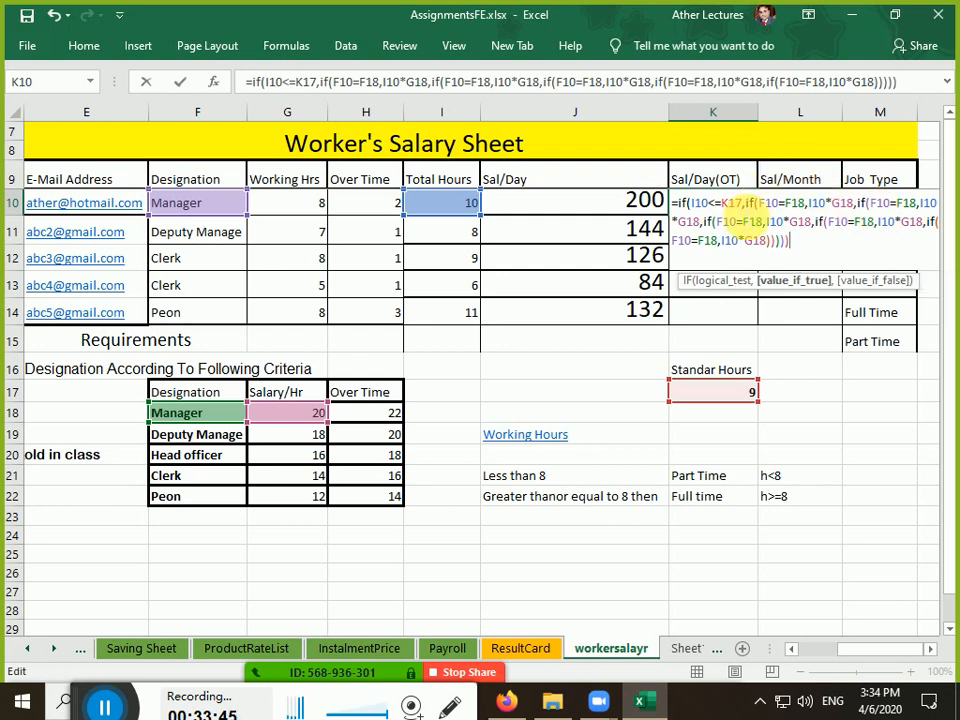
Add a comma after the nested IF chain to begin the over-standard-hours branch
left_click_drag(745, 206, 799, 255)
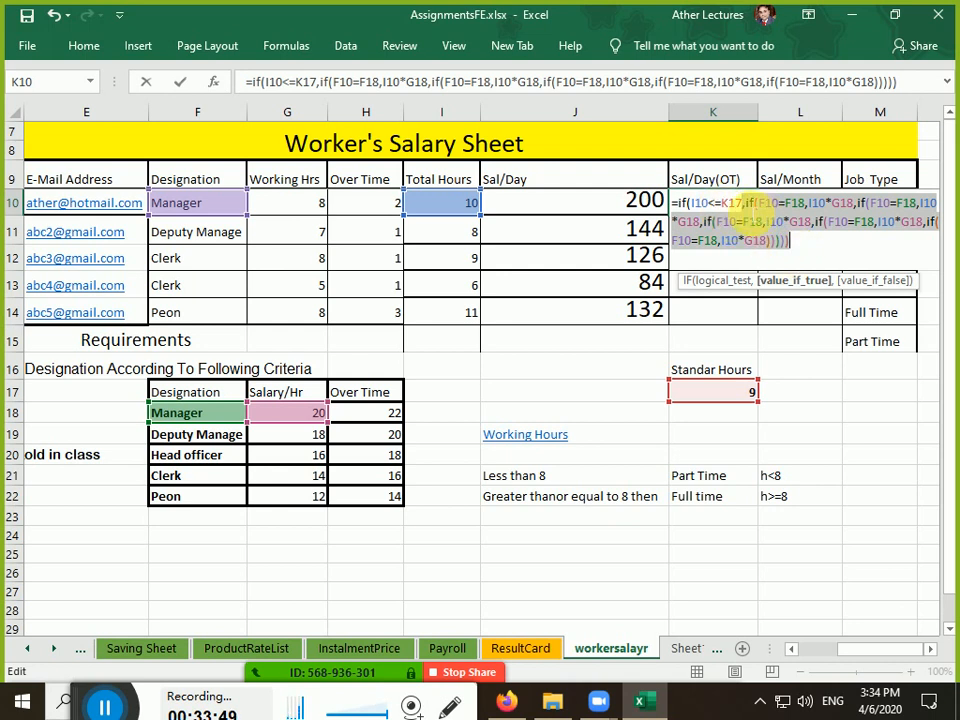
left_click(752, 205)
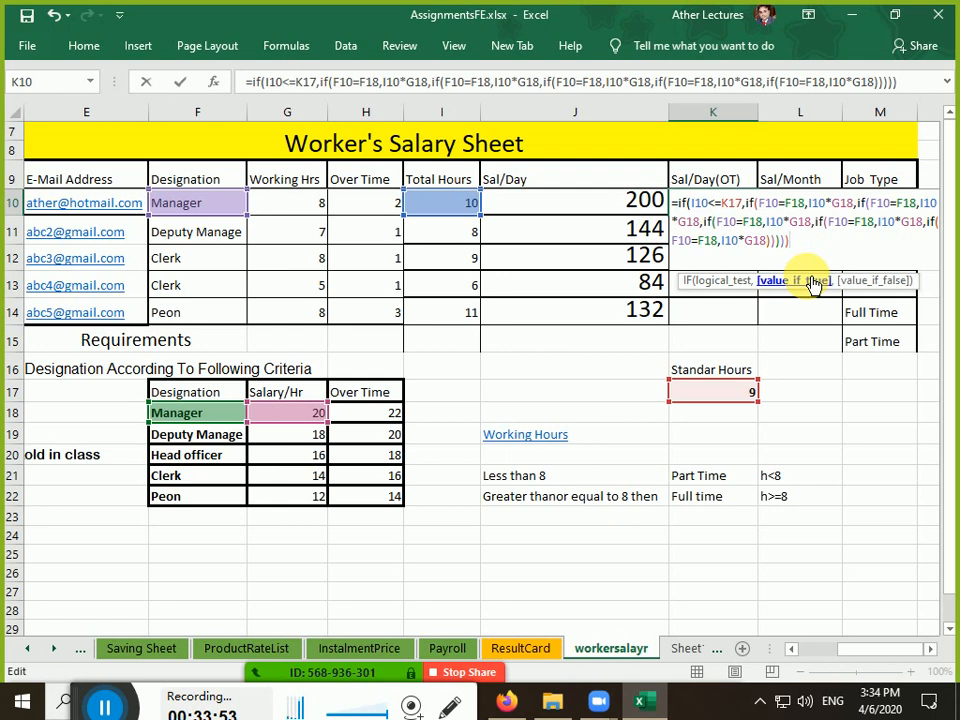
type(",")
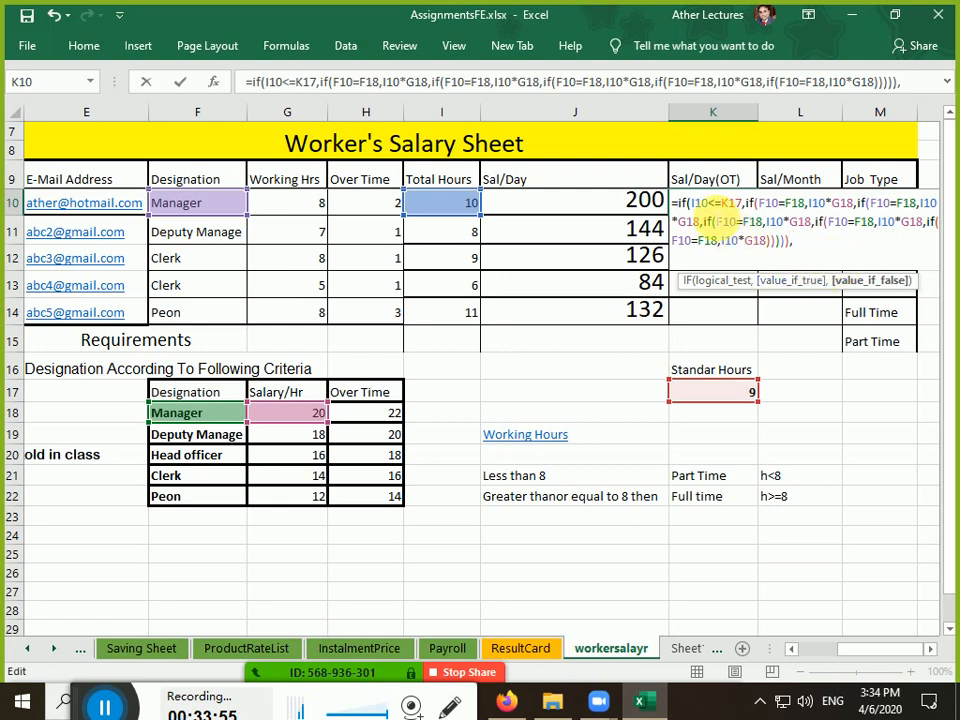
left_click_drag(709, 206, 726, 209)
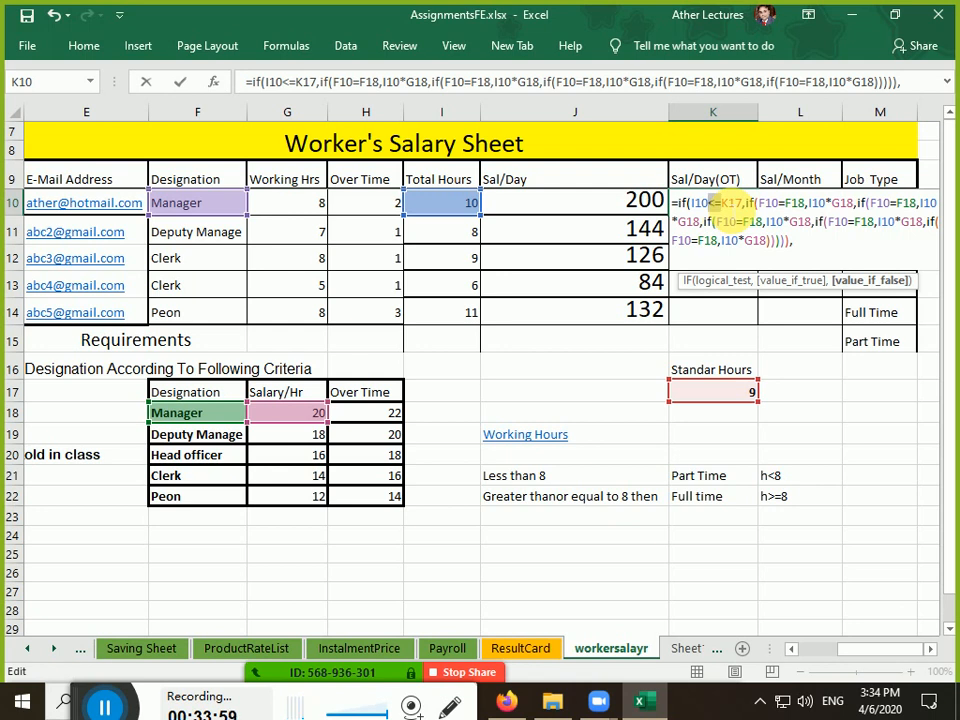
left_click_drag(741, 203, 795, 245)
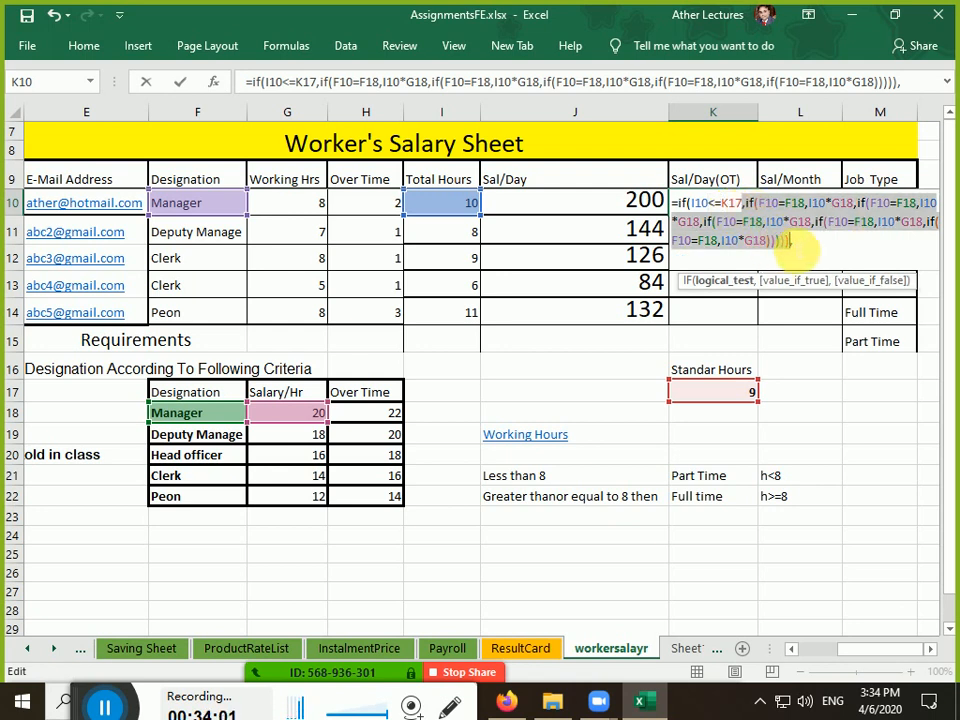
left_click(806, 243)
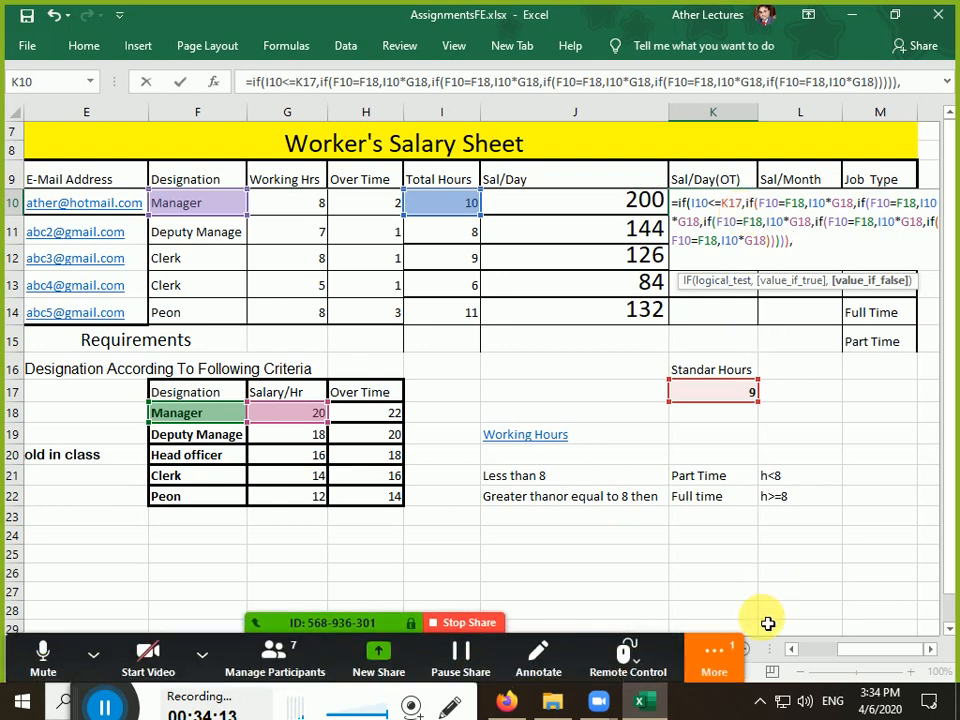
left_click(714, 655)
left_click(770, 398)
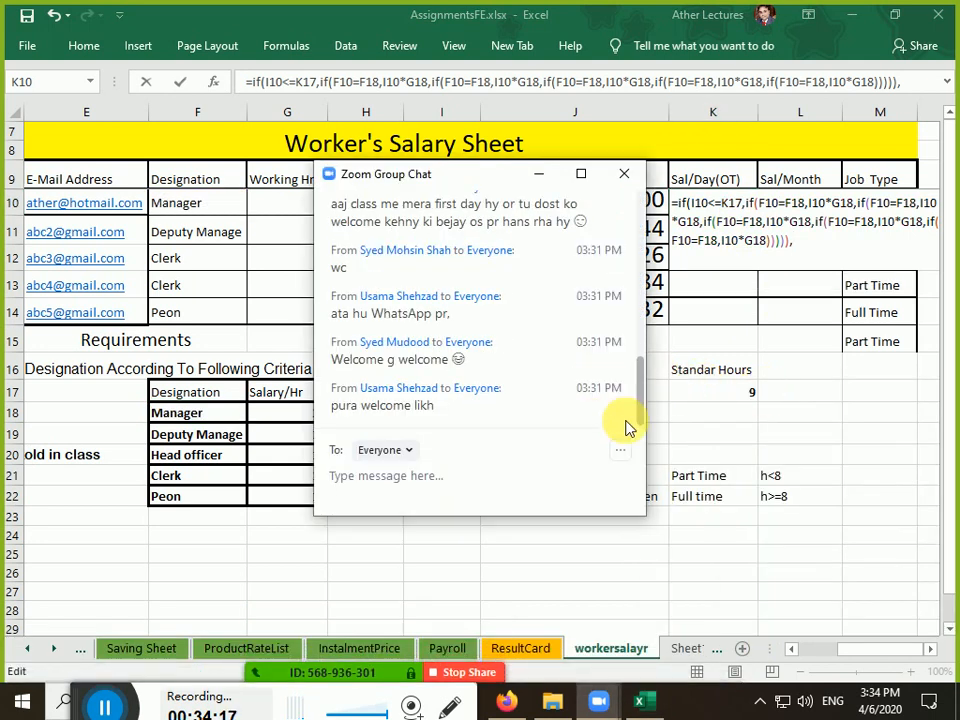
left_click(624, 176)
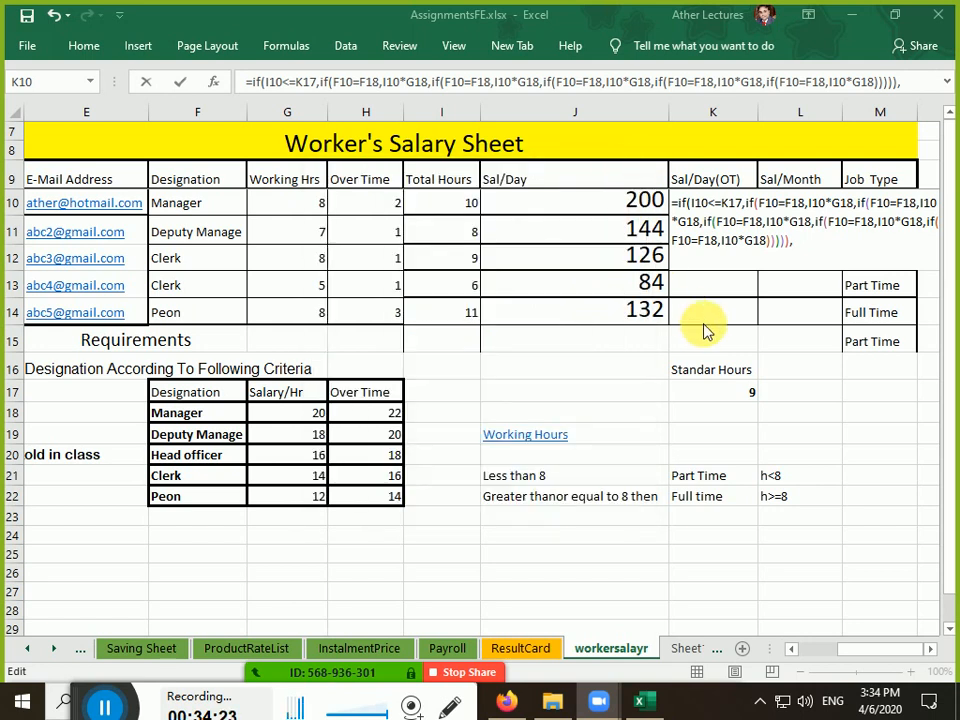
Resume editing K10's nested IF and change the second condition from F18 to F19
left_click(800, 250)
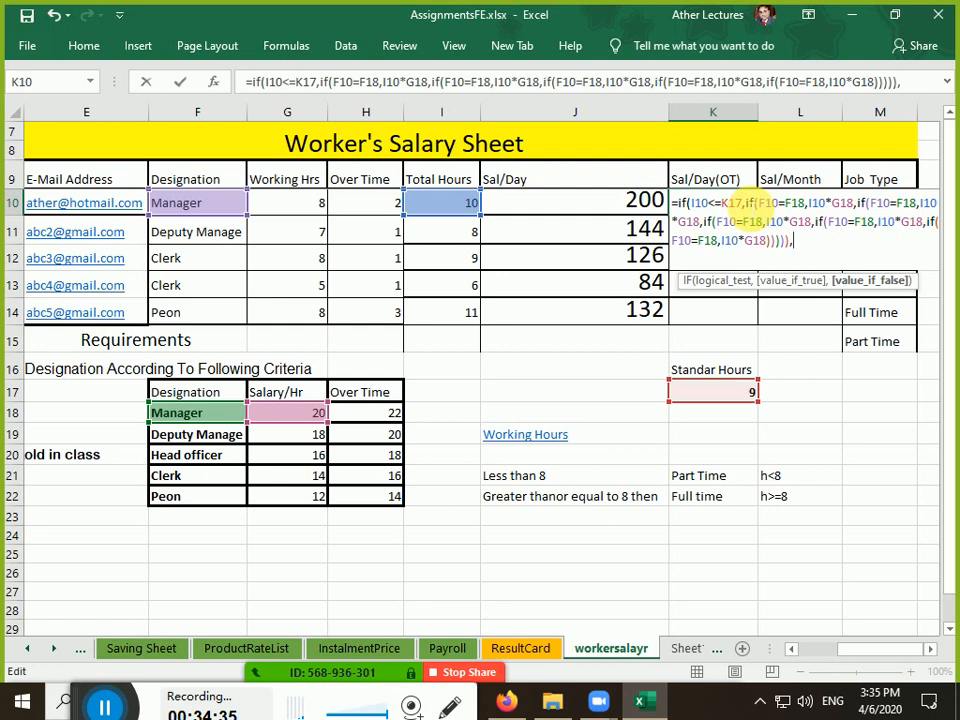
left_click_drag(757, 203, 791, 245)
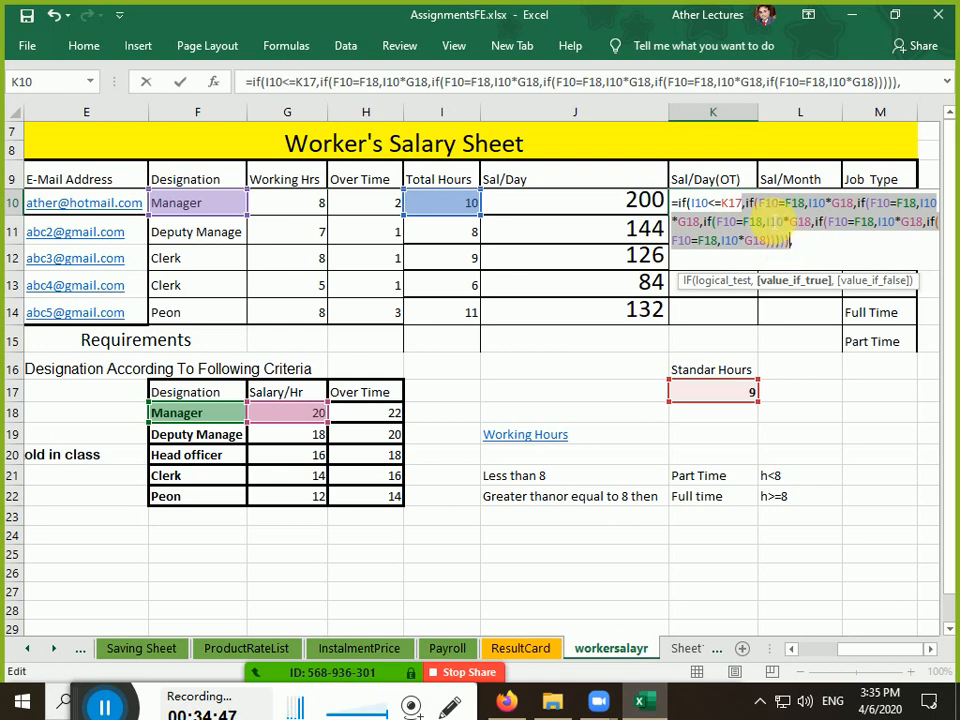
left_click_drag(710, 206, 723, 207)
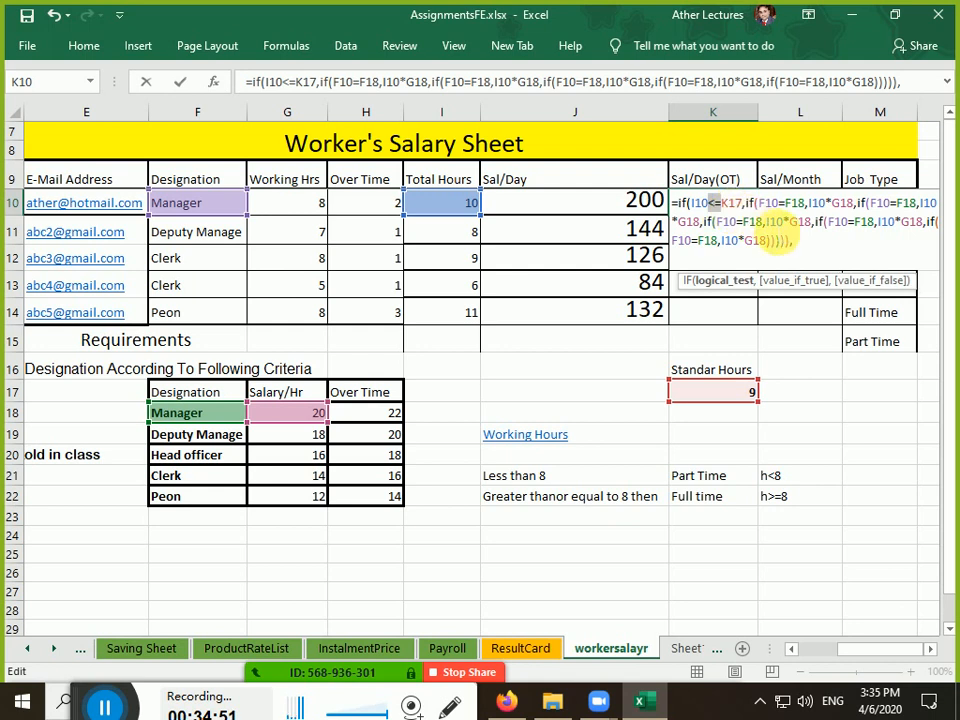
left_click(795, 241)
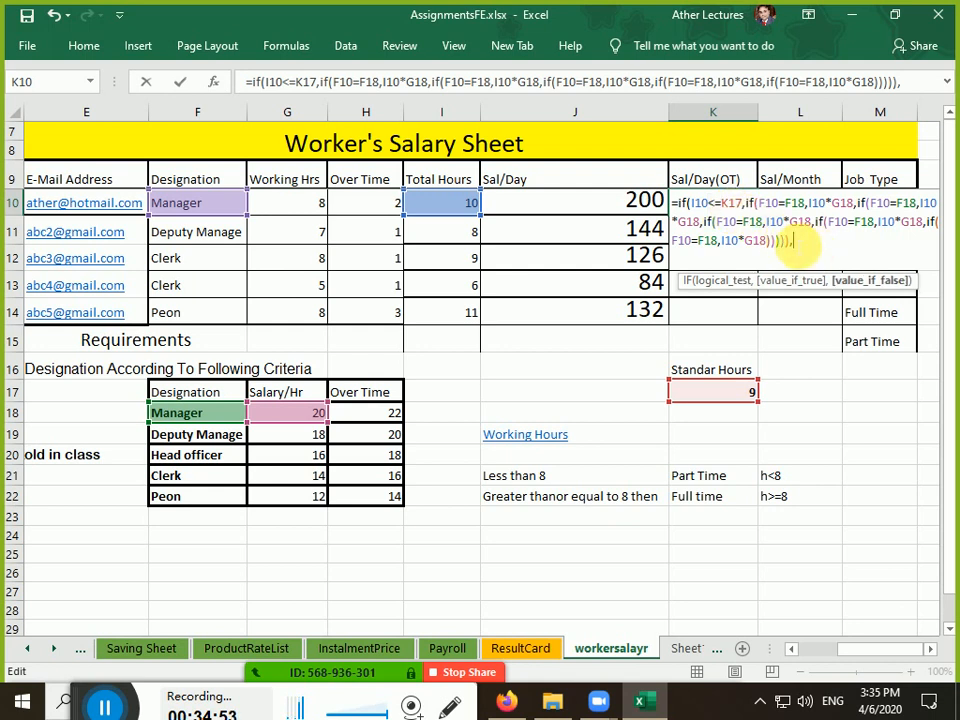
type("()")
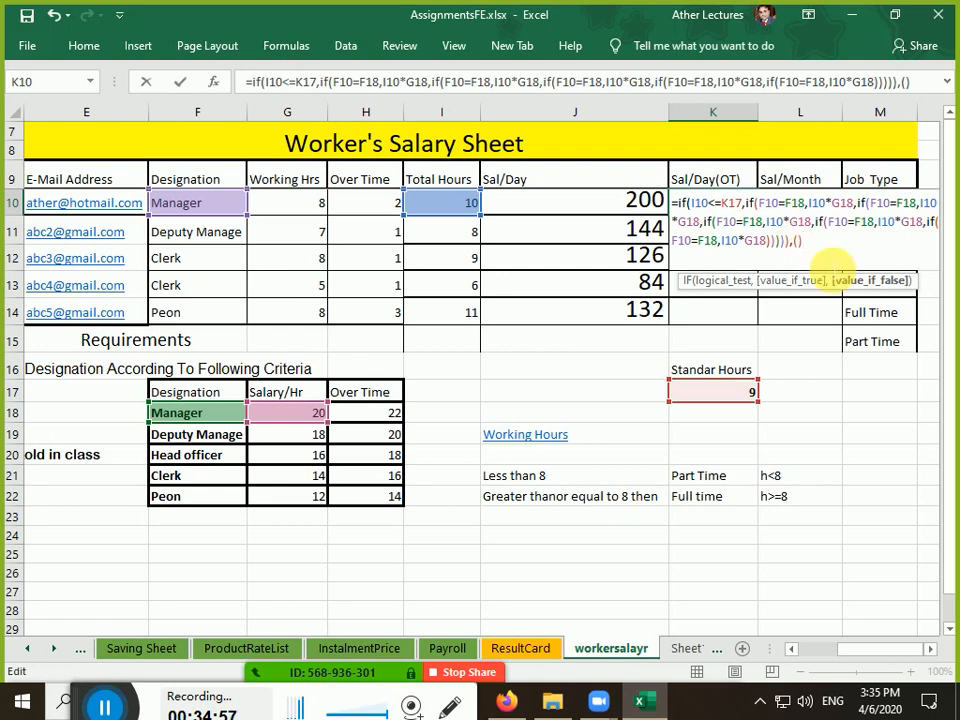
left_click(780, 203)
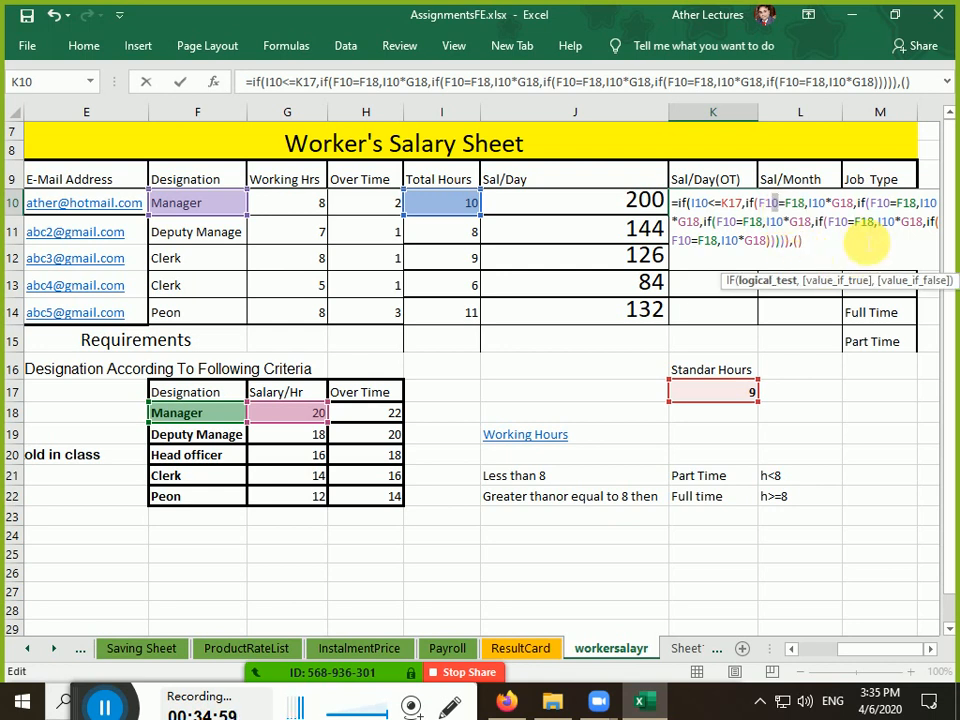
key("Right")
key("Right")
key("Right")
key("Right")
key("Right")
key("Right")
key("Right")
key("Right")
key("Right")
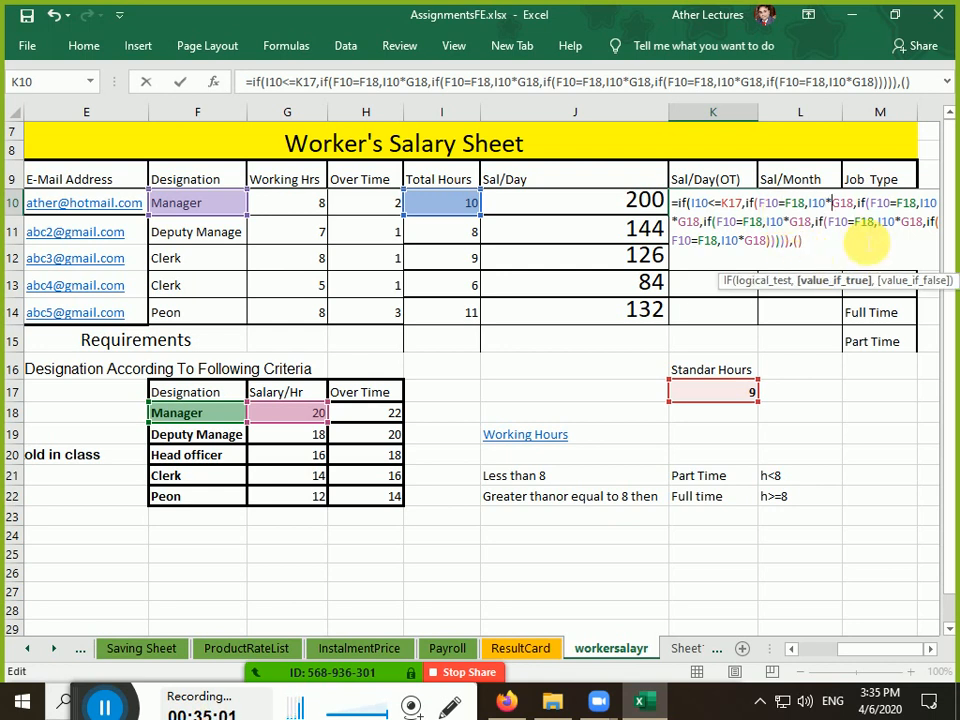
key("Right")
key("Right")
key("Right")
key("Right")
key("Right")
key("Right")
key("Right")
key("Right")
key("Right")
key("Right")
key("Right")
key("Right")
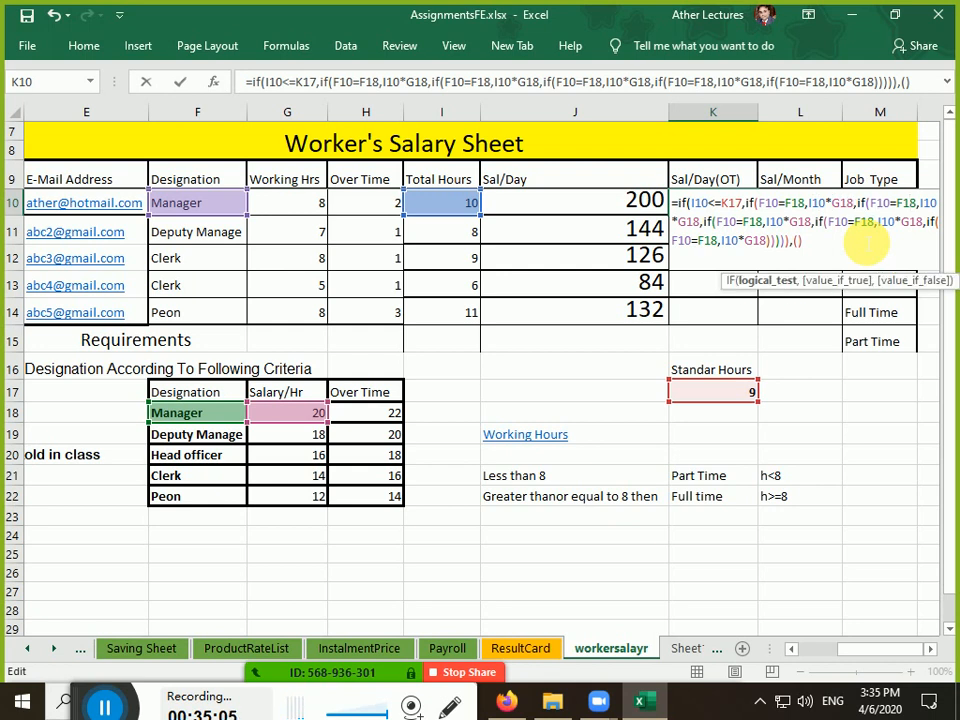
key("Delete")
type("9")
Correct the second salary reference to G19 and the third clause to F20 and G20
key("Right")
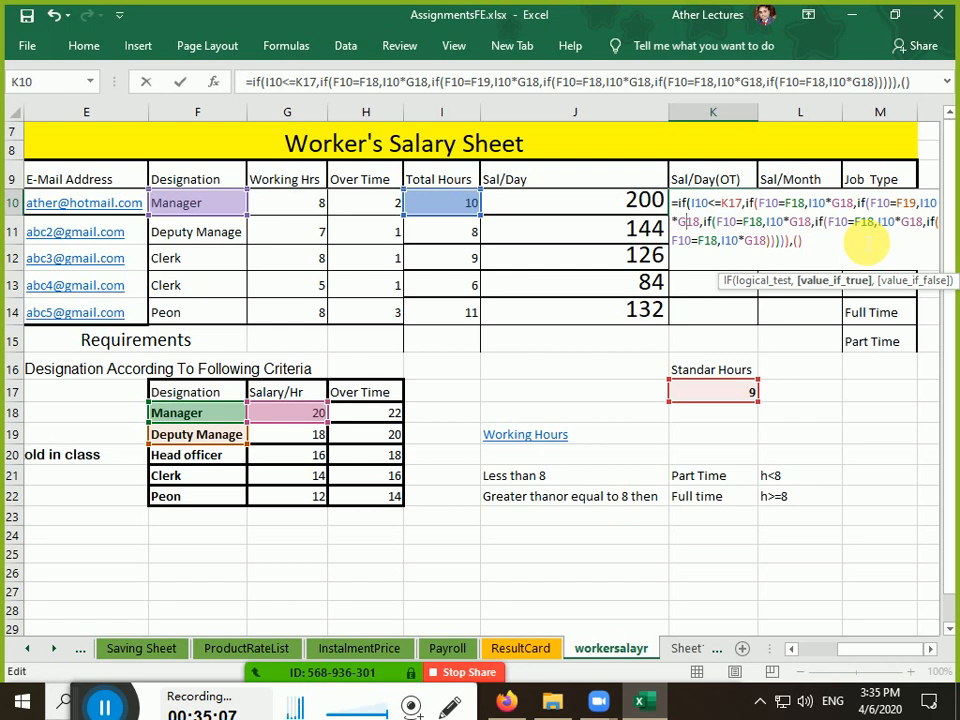
key("Delete")
key("Delete")
type("9")
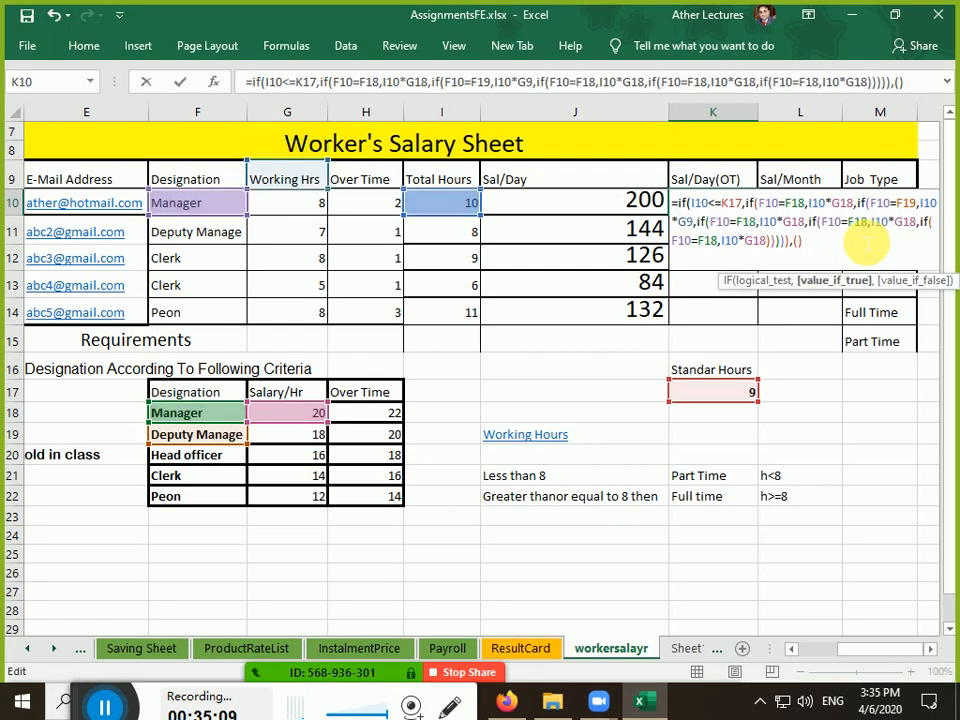
key("Left")
type("1")
key("Right")
key("Right")
key("Right")
key("Right")
key("Right")
key("Right")
key("Right")
key("Right")
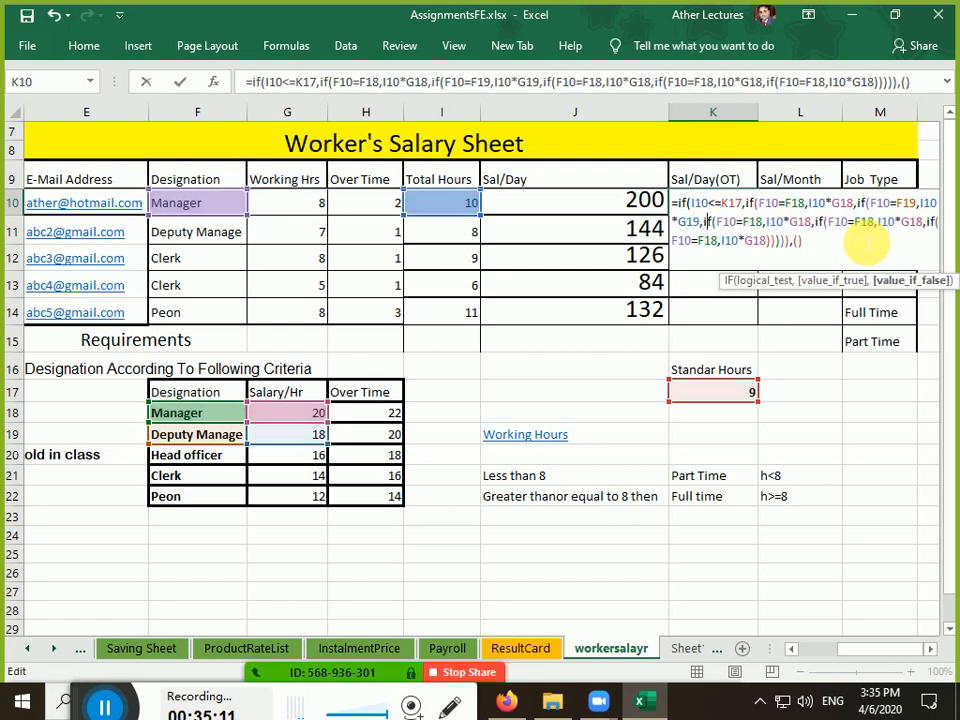
key("Delete")
key("Delete")
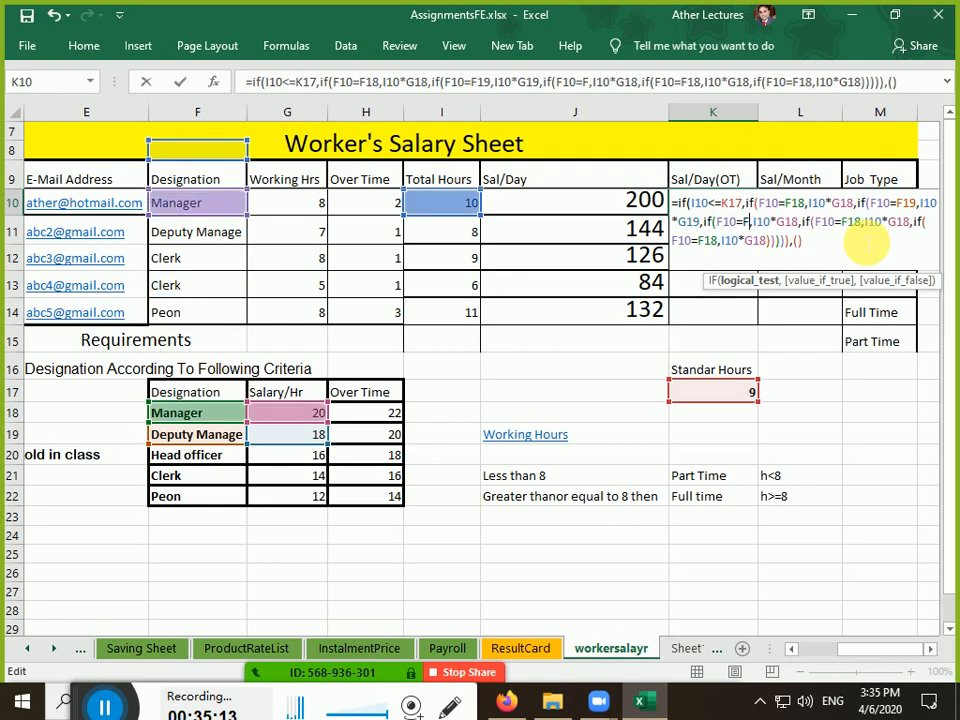
type("20")
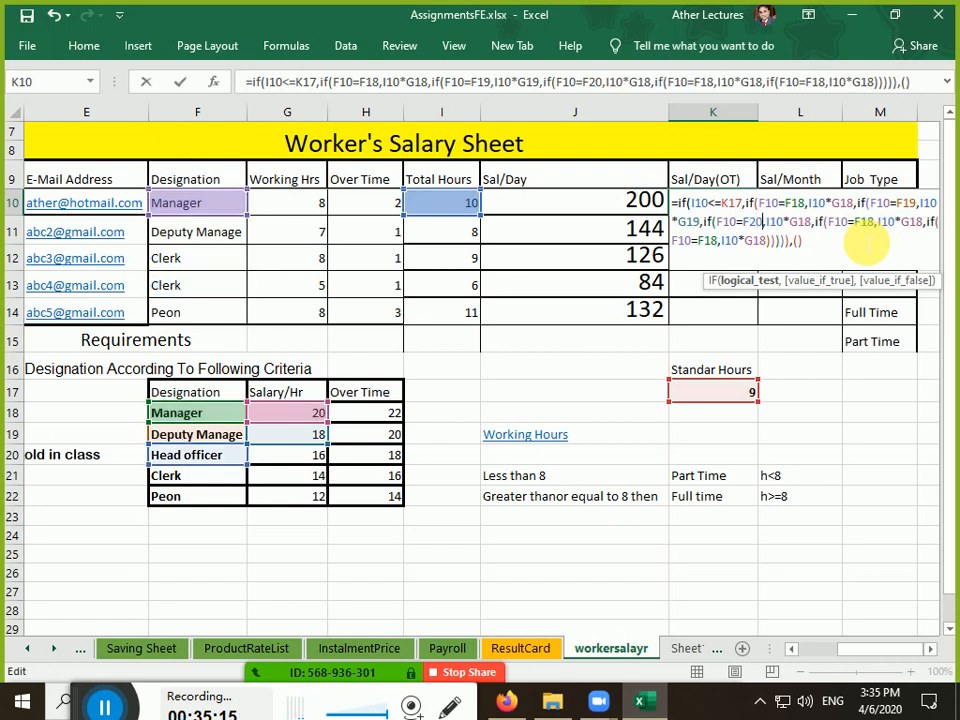
key("Right")
key("Right")
key("Right")
key("Right")
key("Right")
key("Right")
key("Delete")
key("Delete")
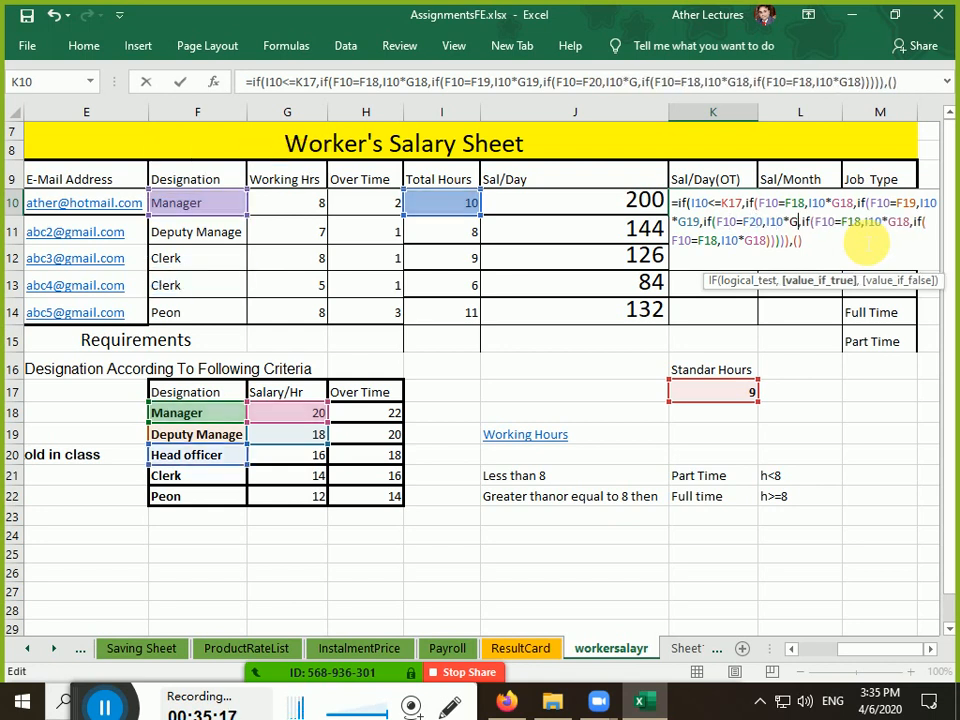
type("20")
Switch the fourth and fifth IF clauses to F21/G21 and F22/G22
key("Right")
key("Right")
key("Right")
key("Right")
key("Right")
key("Right")
key("Right")
key("Right")
key("Right")
key("Right")
key("Right")
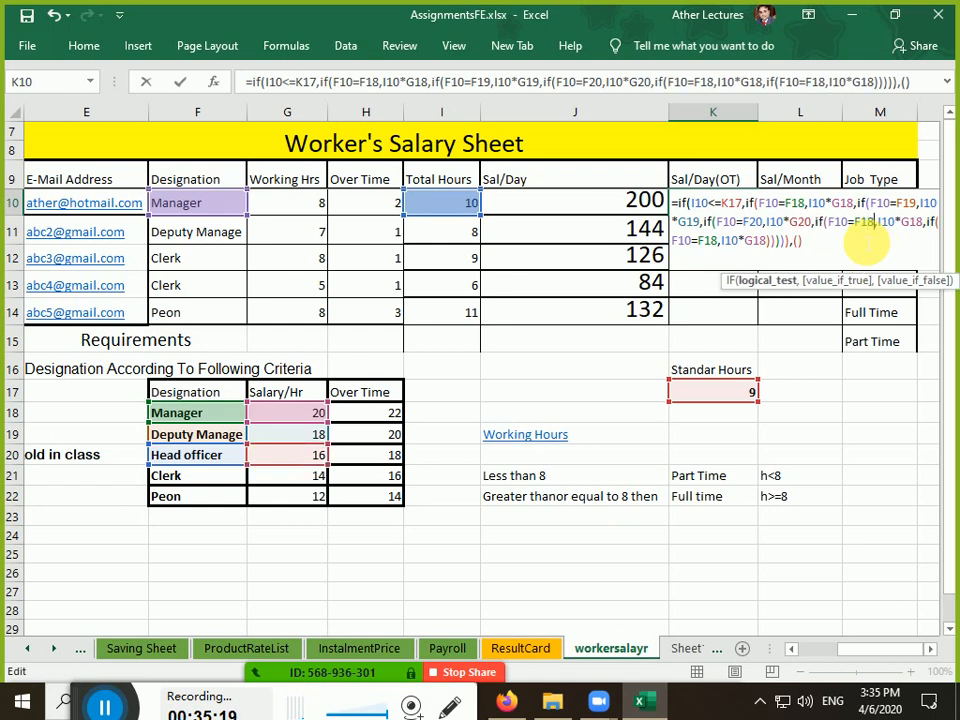
key("BackSpace")
key("BackSpace")
type("21")
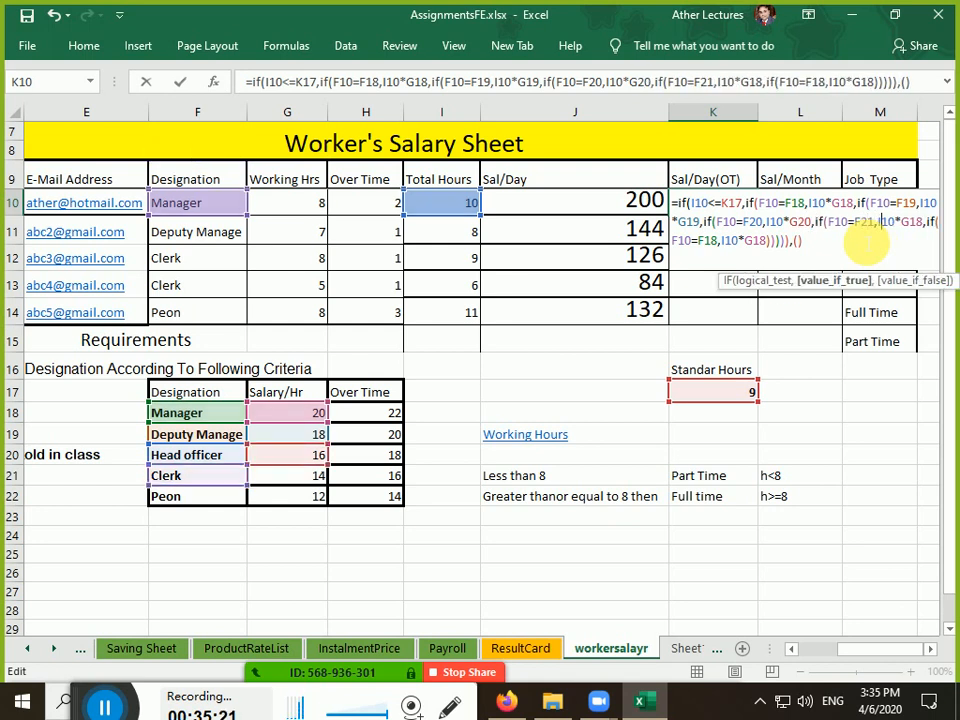
key("Right")
key("Delete")
key("Delete")
type("21")
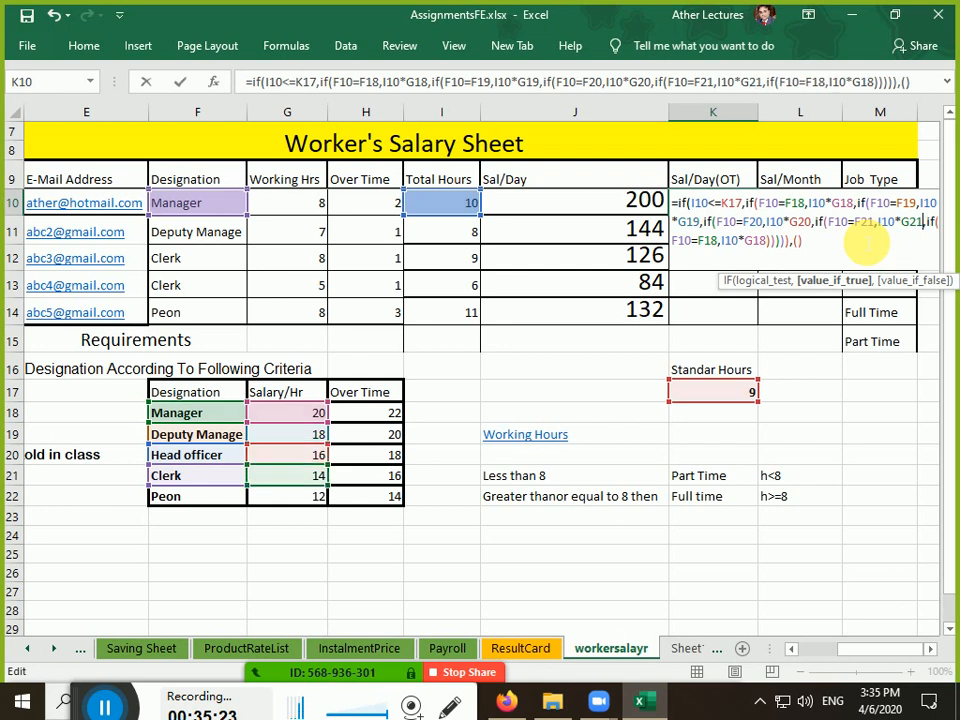
key("Right")
key("Right")
key("Right")
key("Right")
key("Right")
key("Right")
key("Right")
key("BackSpace")
key("BackSpace")
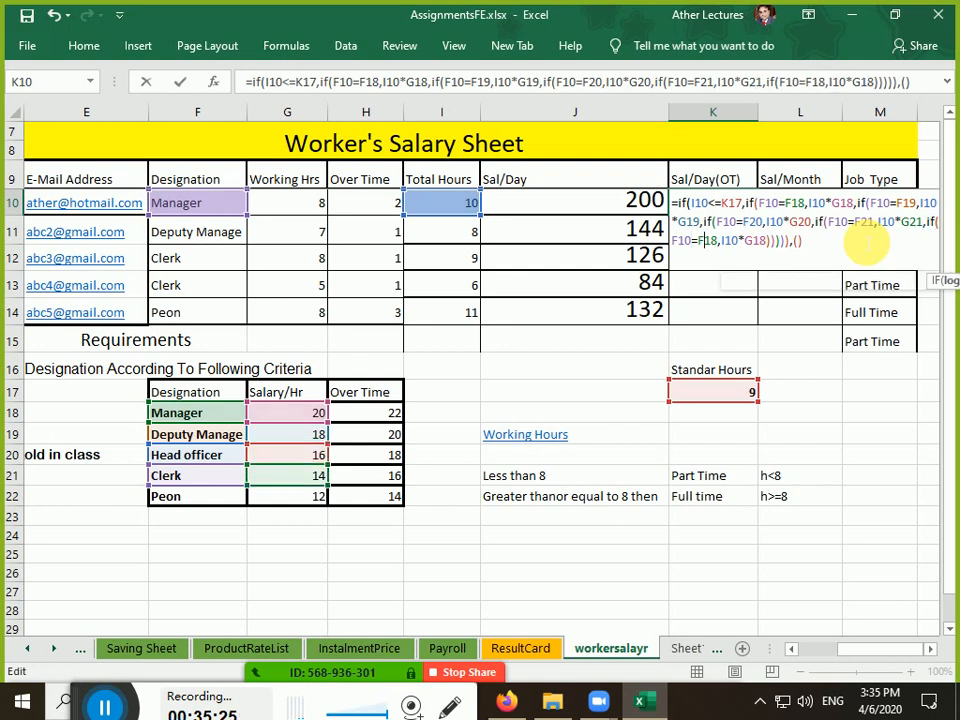
type("22")
key("Right")
key("Right")
key("Right")
key("Right")
key("Right")
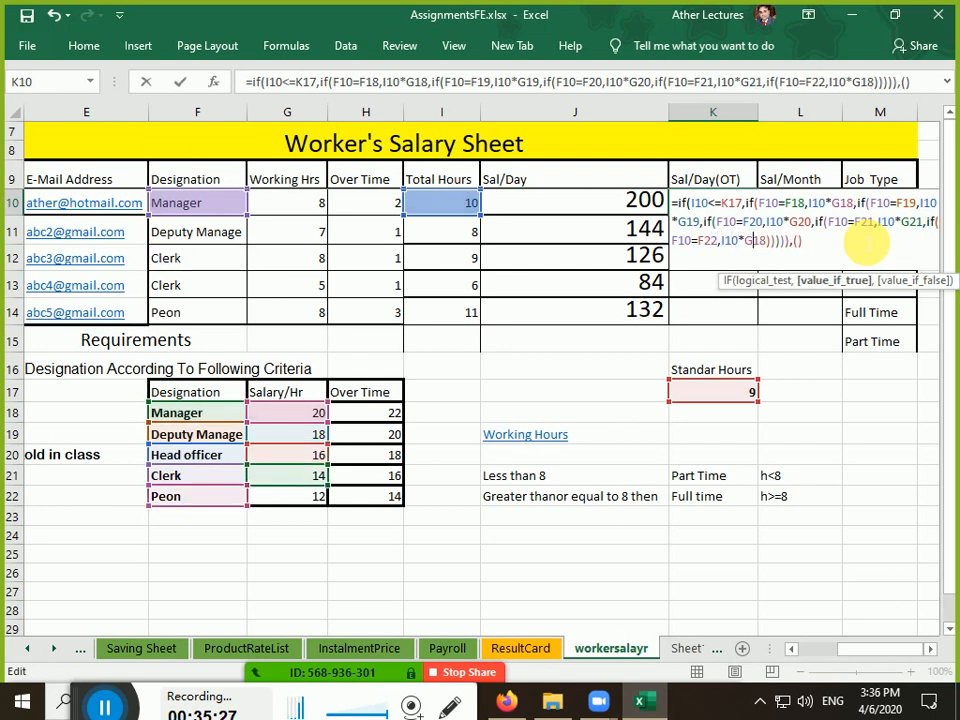
key("Delete")
key("Delete")
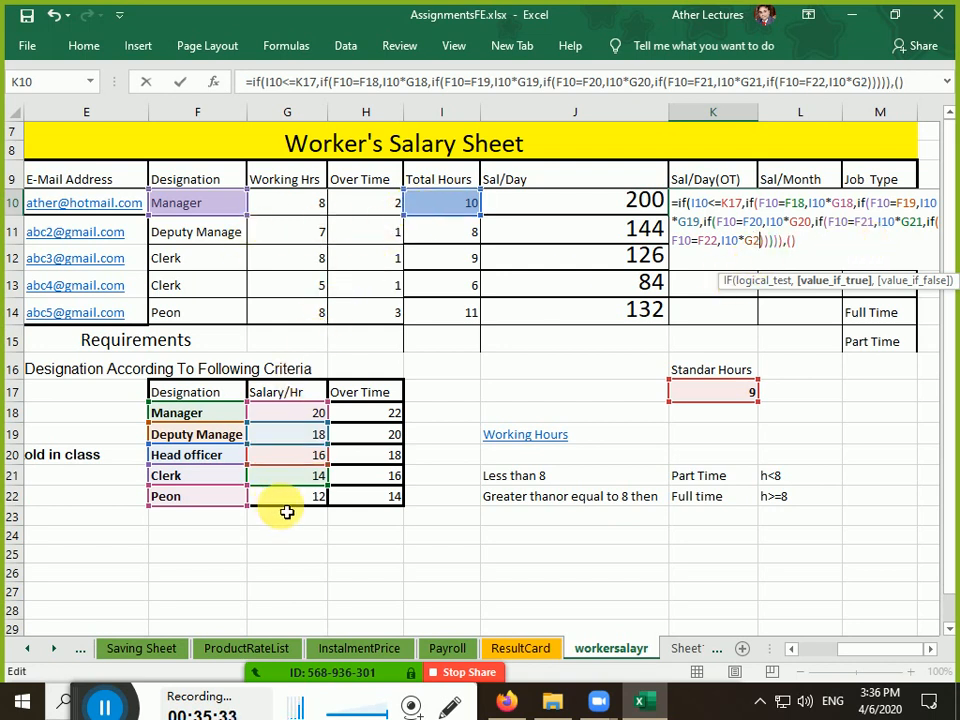
left_click(262, 494)
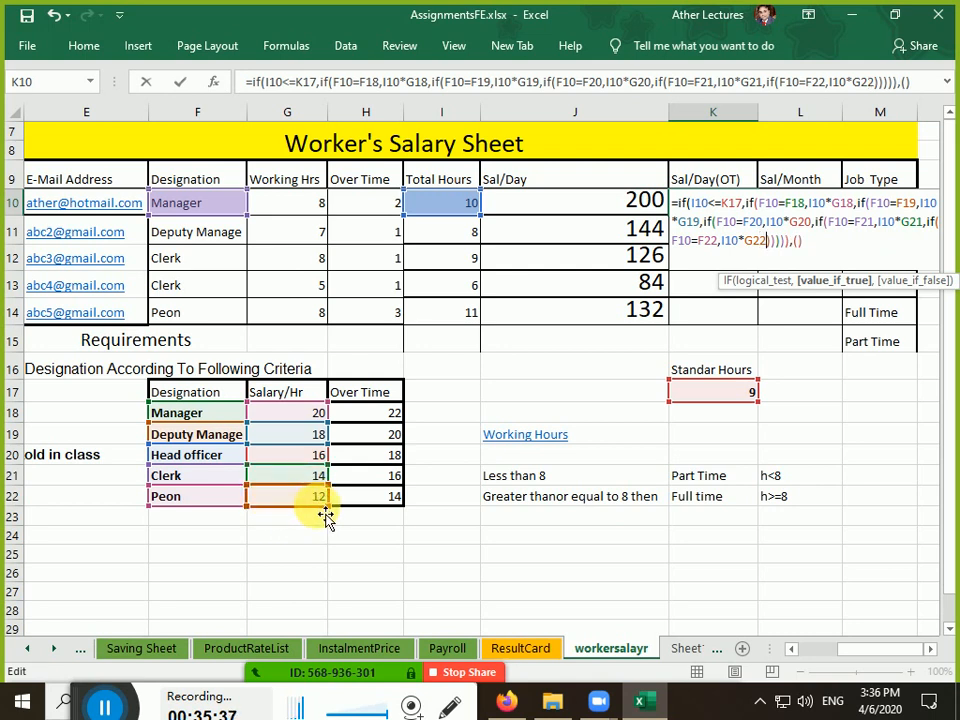
key("Right")
key("Right")
key("Right")
key("Right")
key("Right")
key("Right")
key("Right")
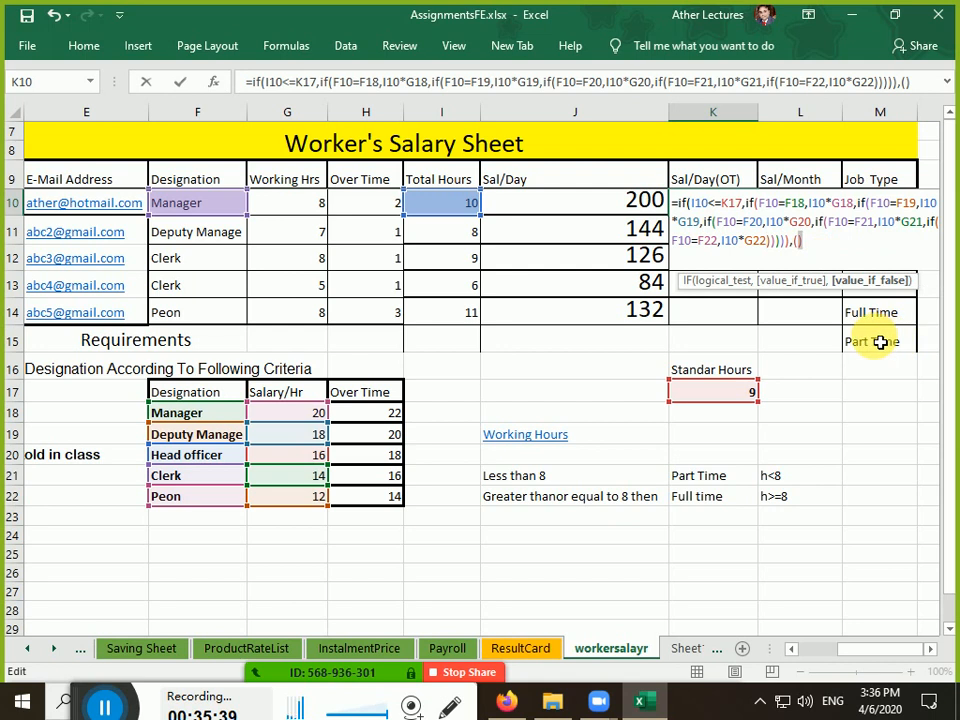
Remove the stray brackets and append if(F10=F18, to test for the Manager designation
key("BackSpace")
key("BackSpace")
left_click(931, 649)
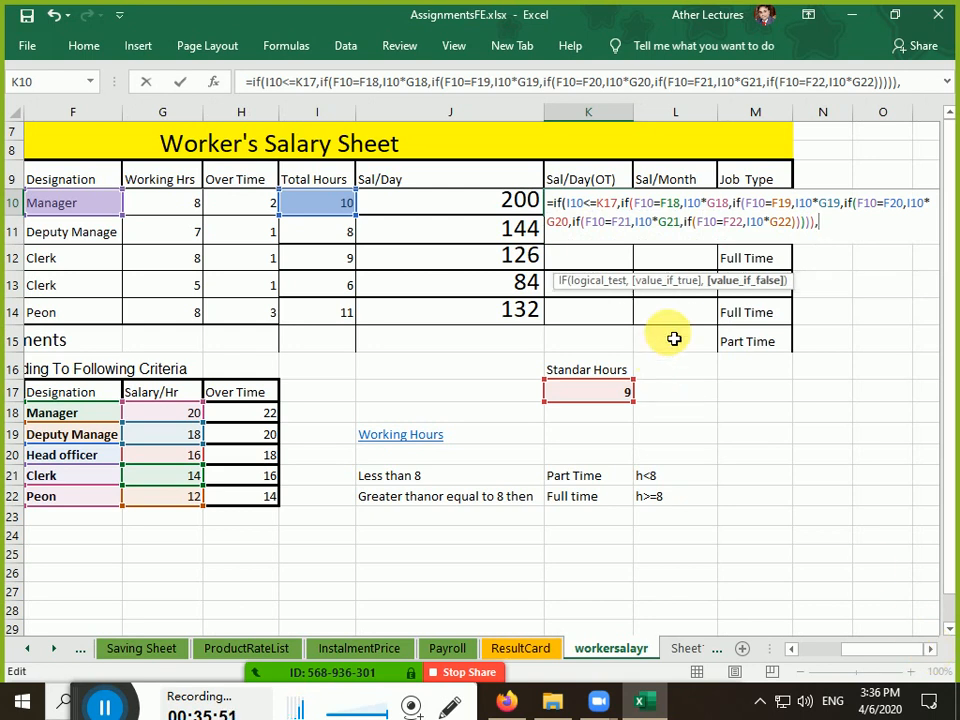
type("if")
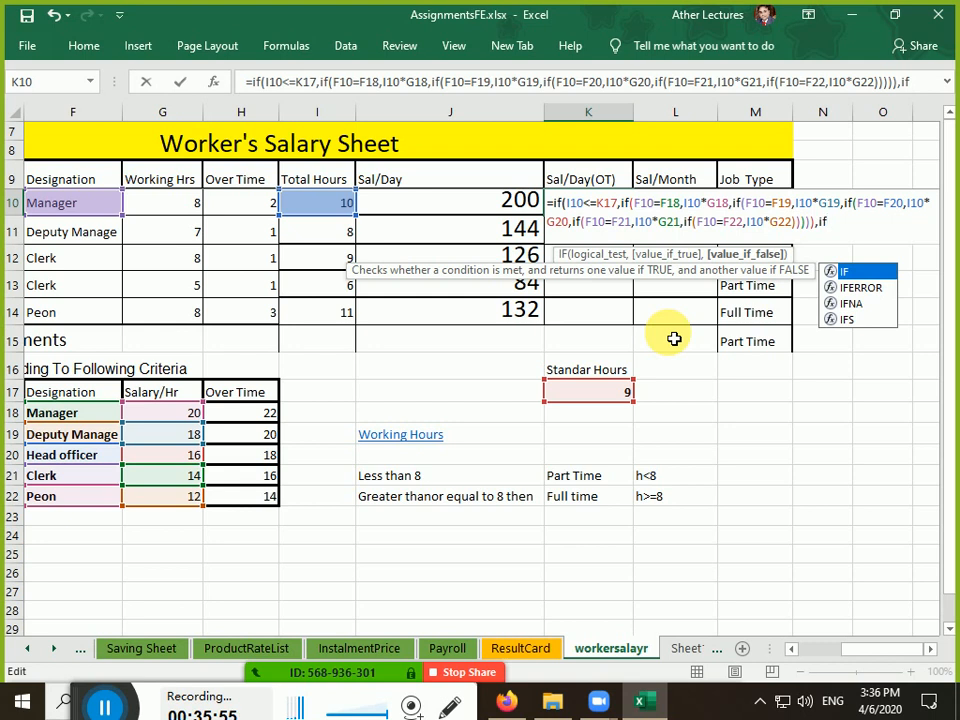
type("(")
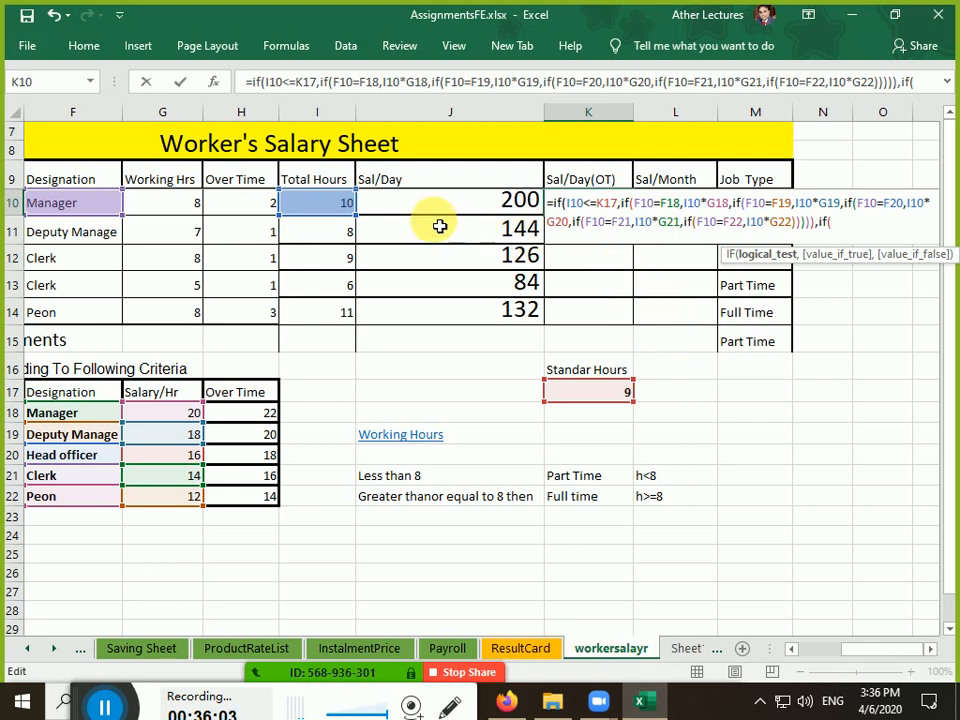
left_click(100, 205)
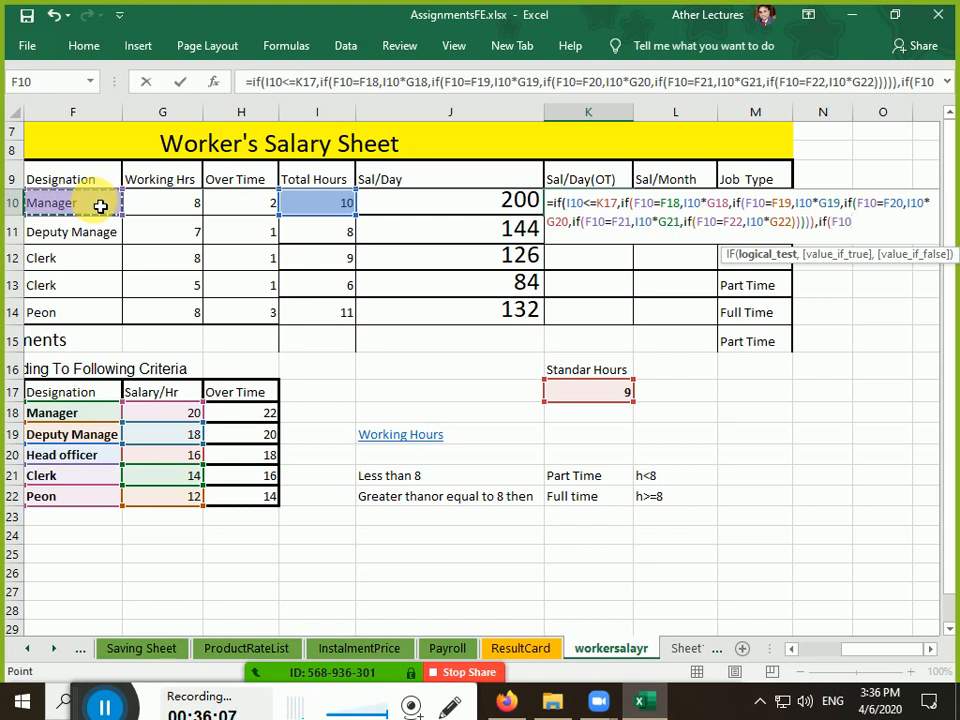
type("=")
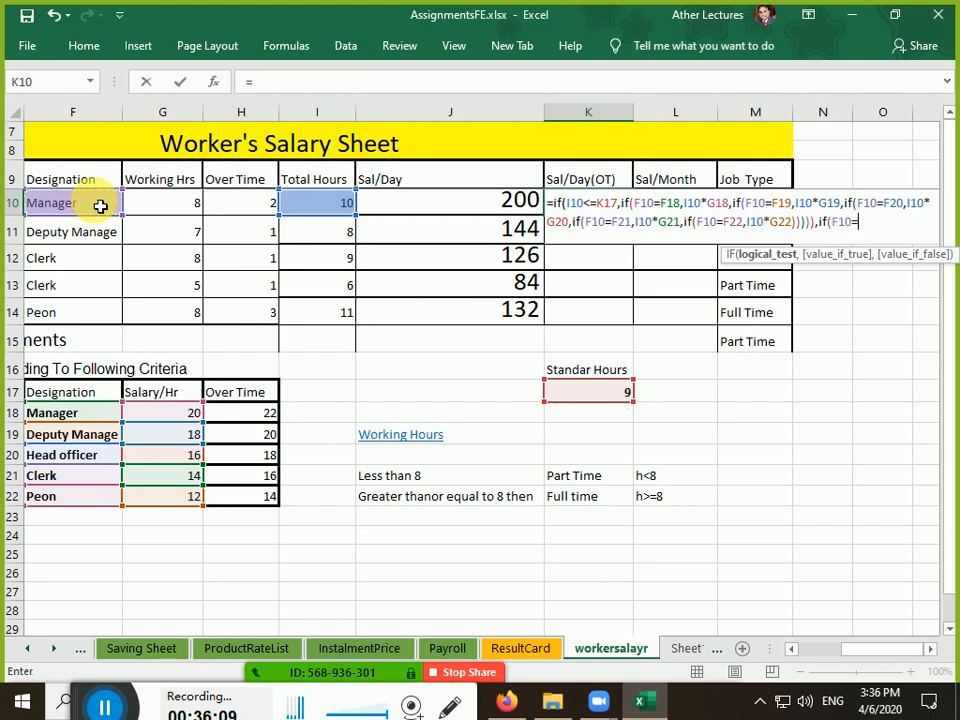
left_click(80, 415)
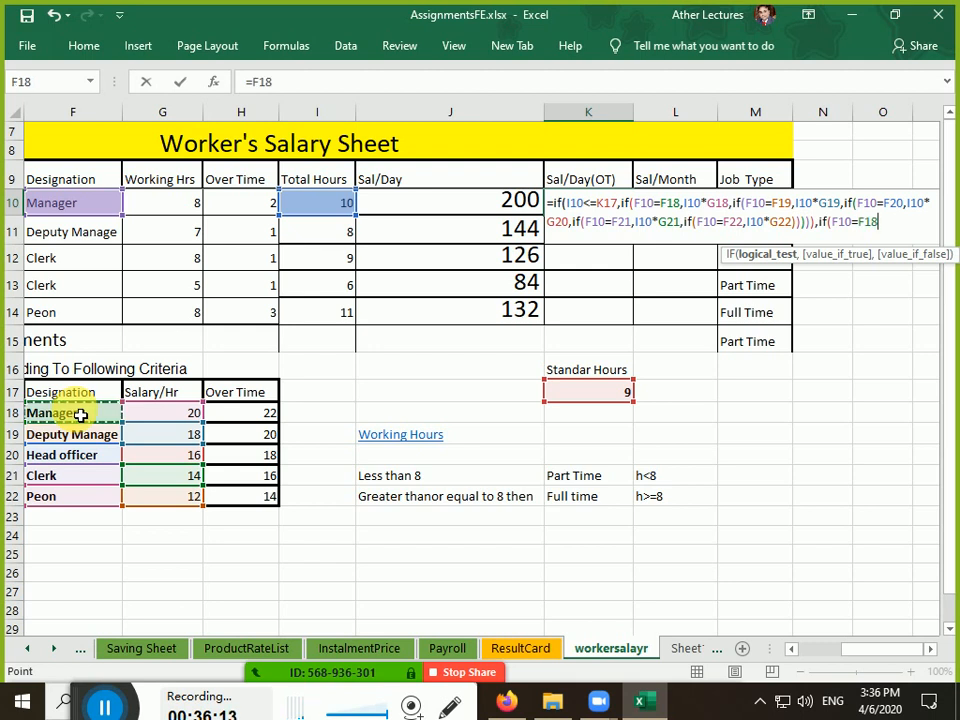
type(",")
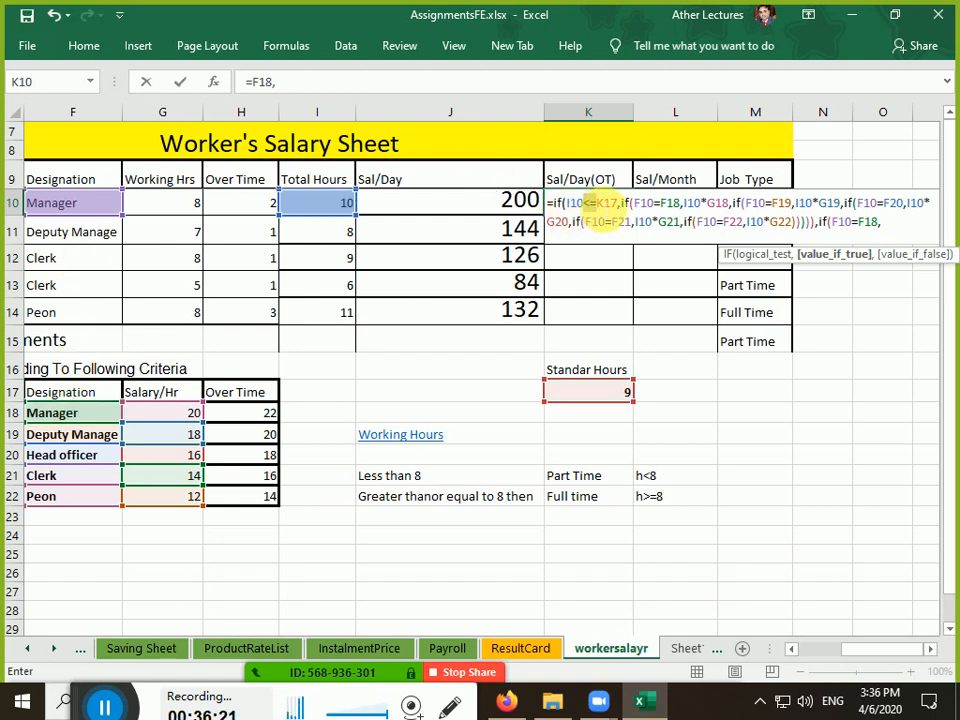
left_click_drag(604, 209, 600, 208)
left_click_drag(817, 225, 893, 230)
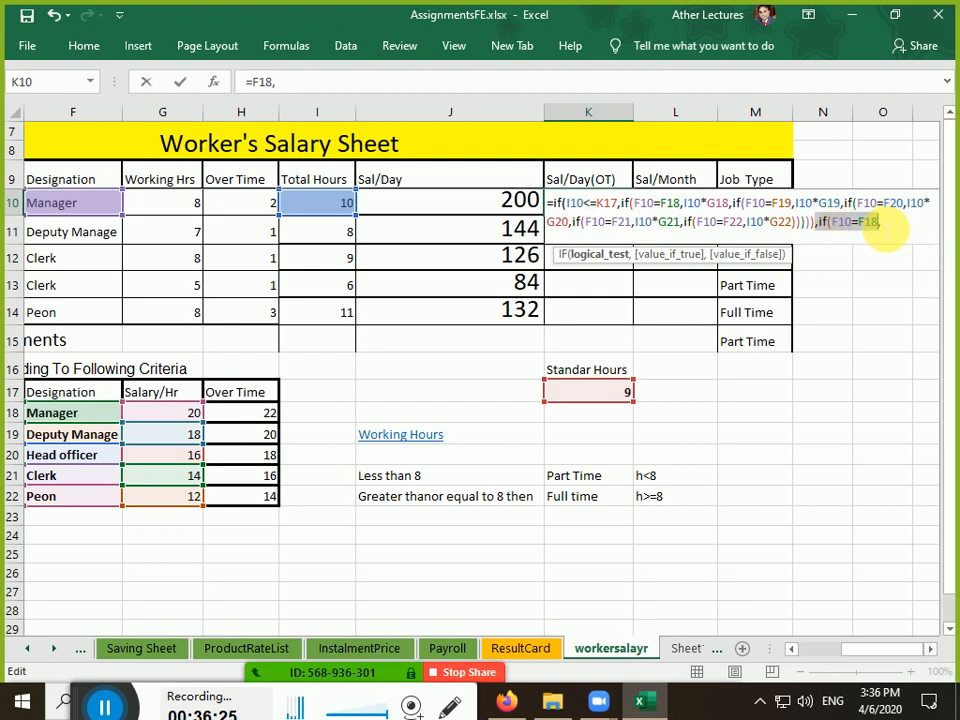
Enter K17*G18+(I10-K17)*H18 as the new IF's true result for Manager overtime pay
left_click(893, 230)
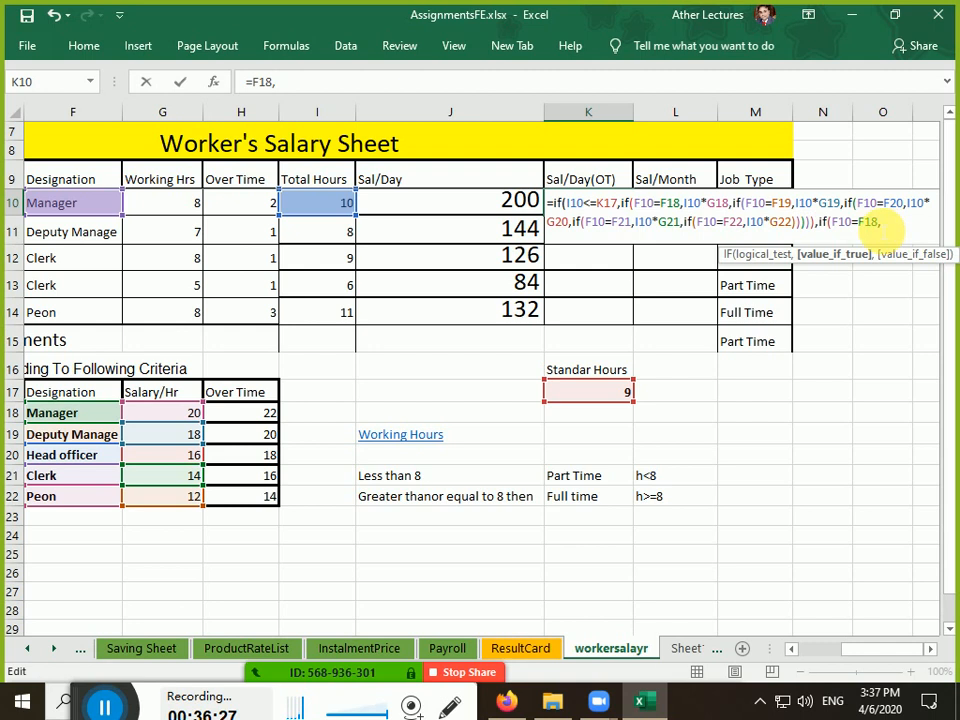
left_click(602, 402)
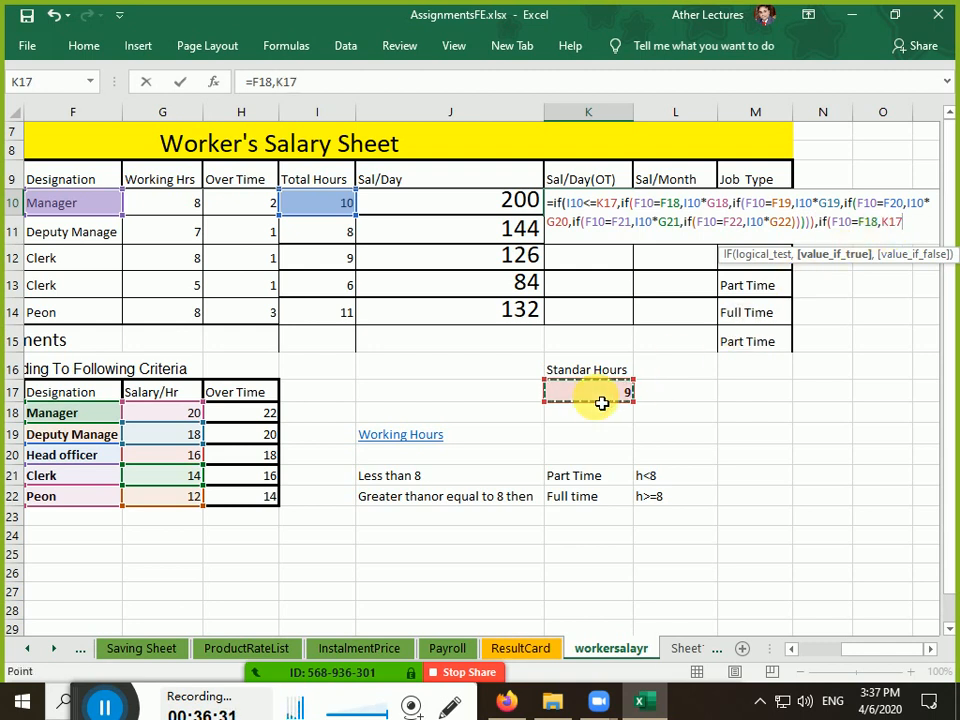
type("*")
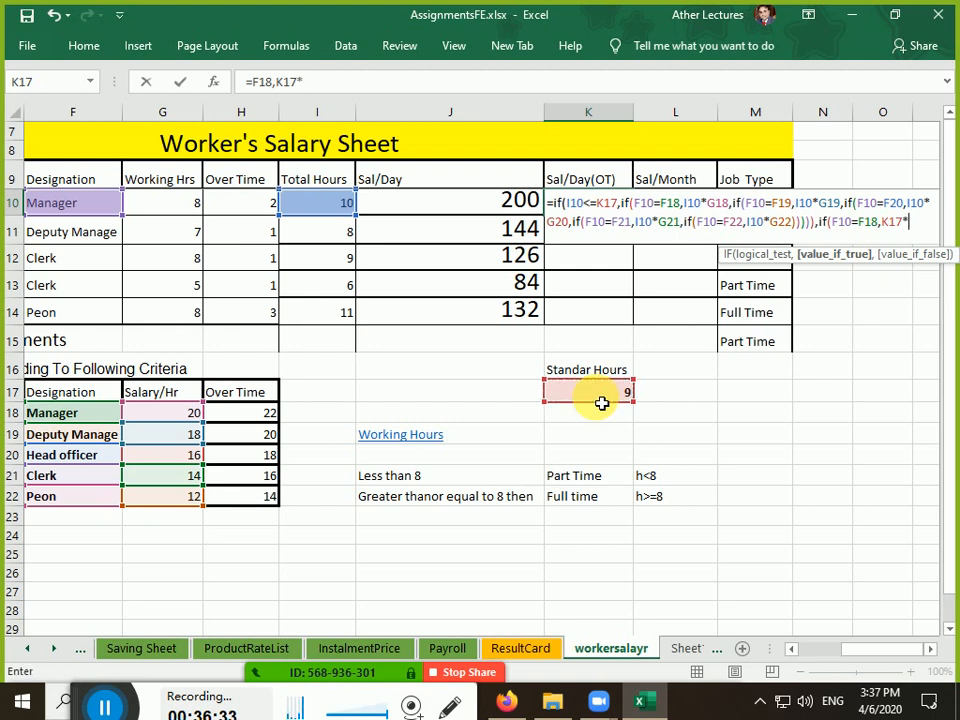
left_click(154, 413)
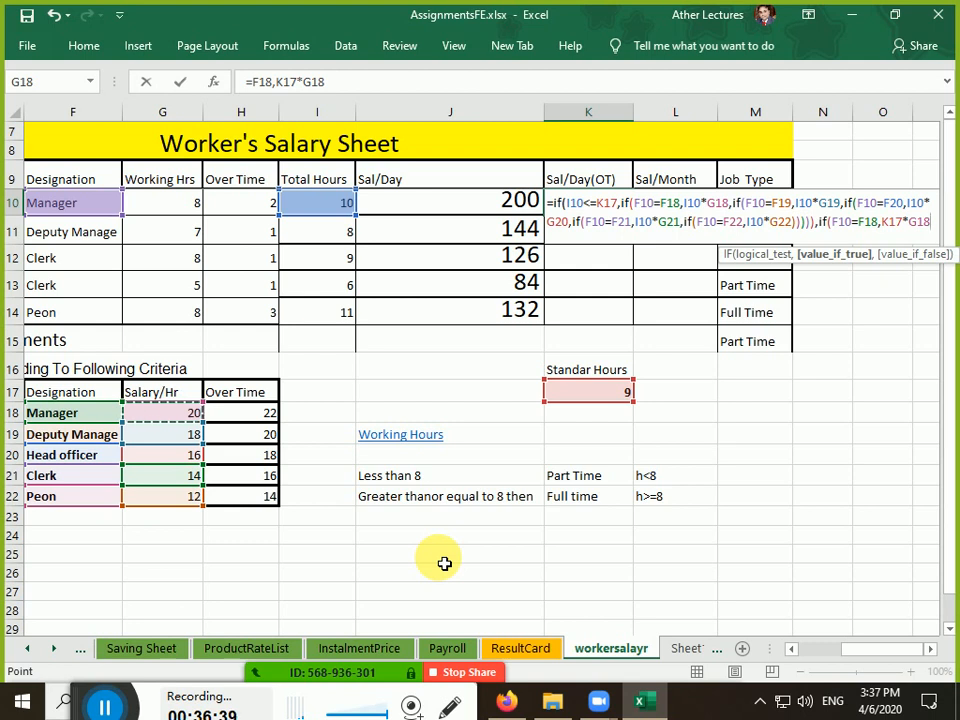
type("+")
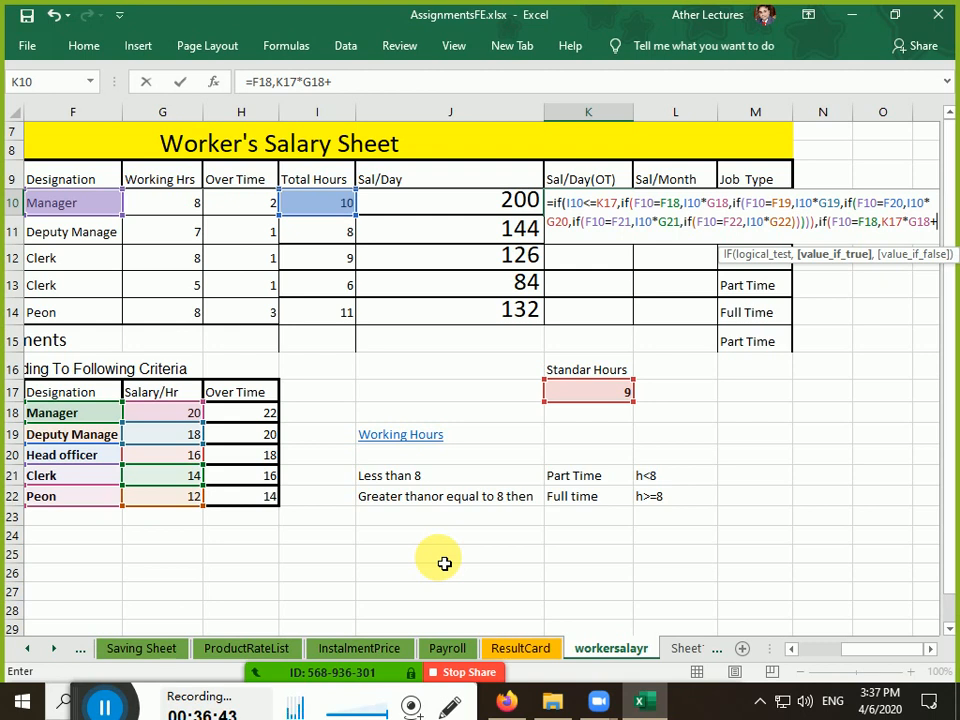
type("(")
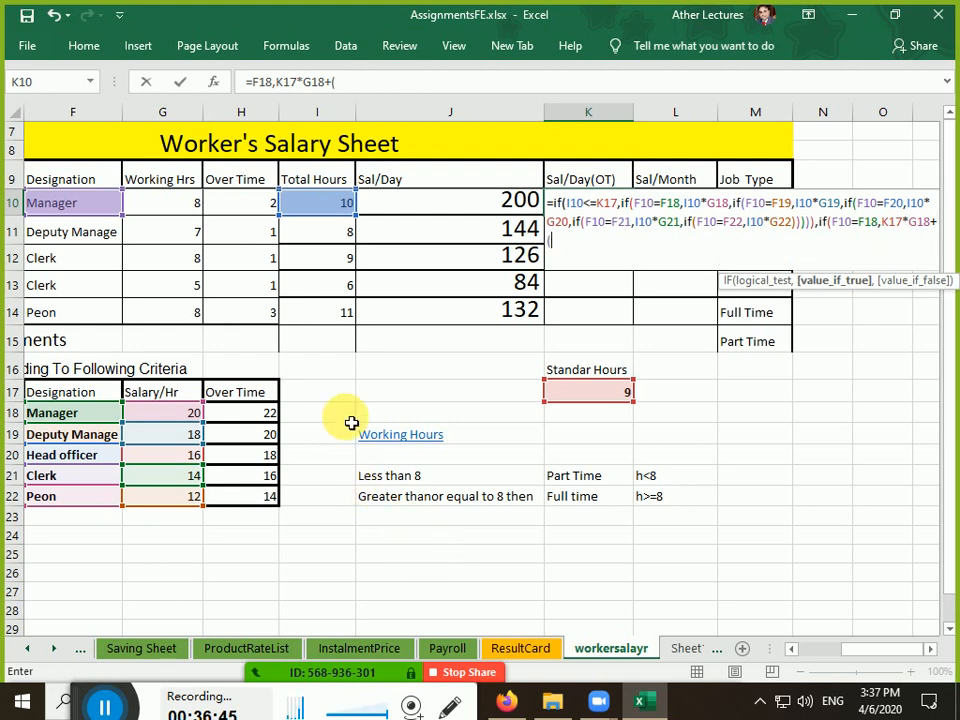
left_click(334, 212)
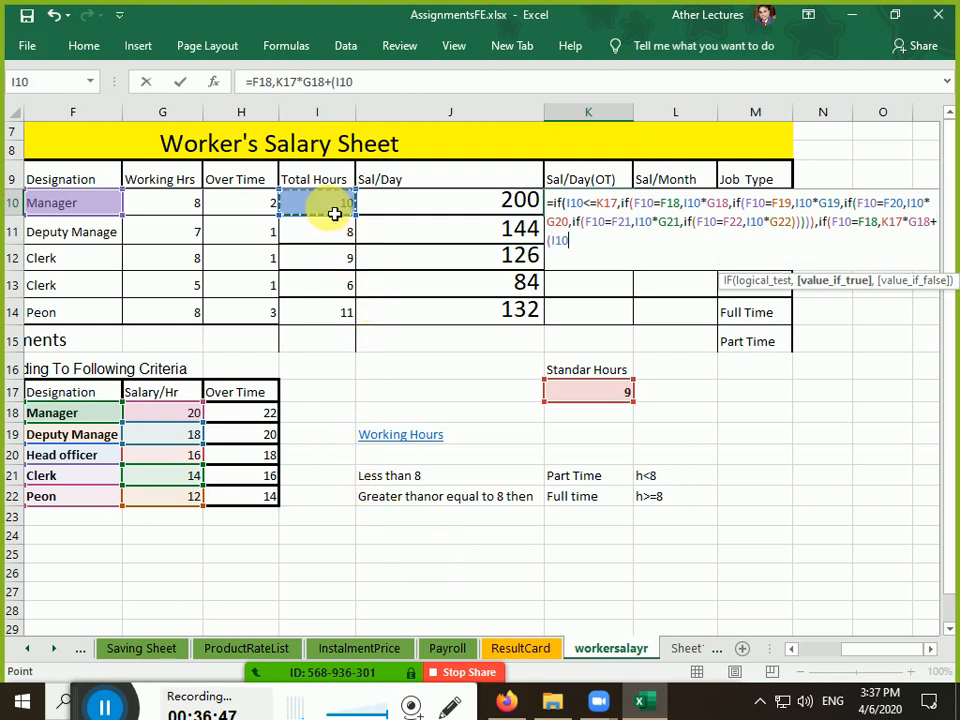
type("-")
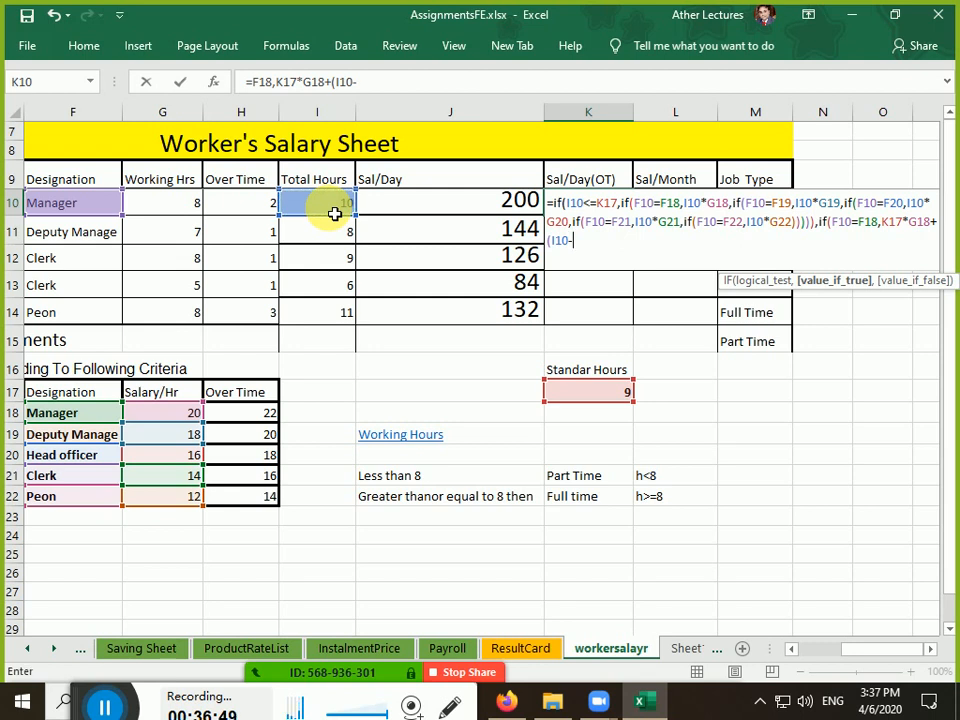
left_click(582, 393)
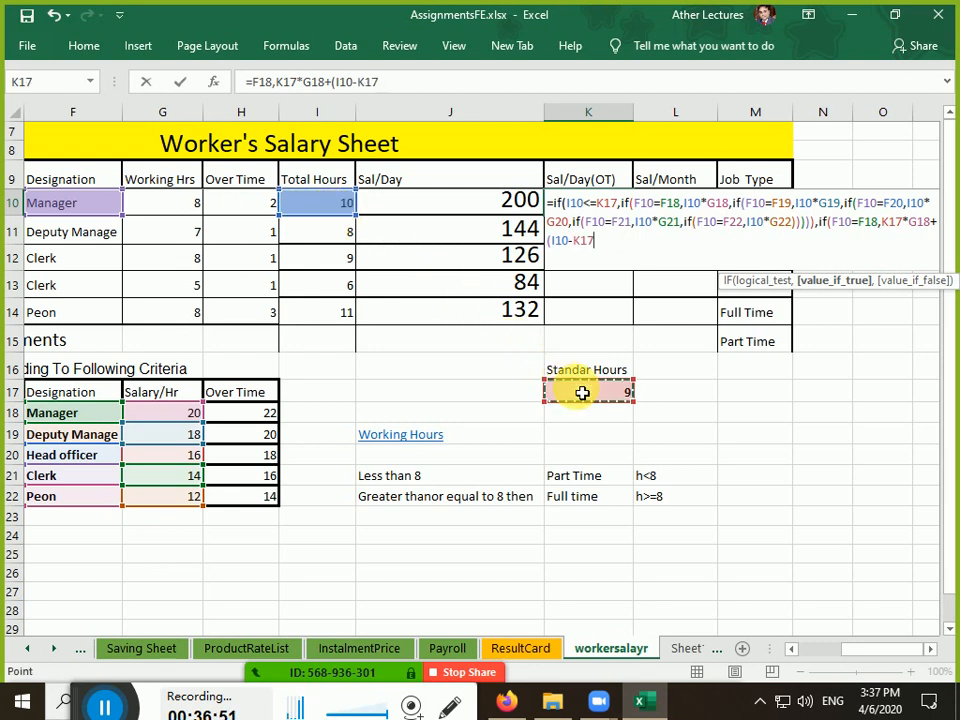
type(")")
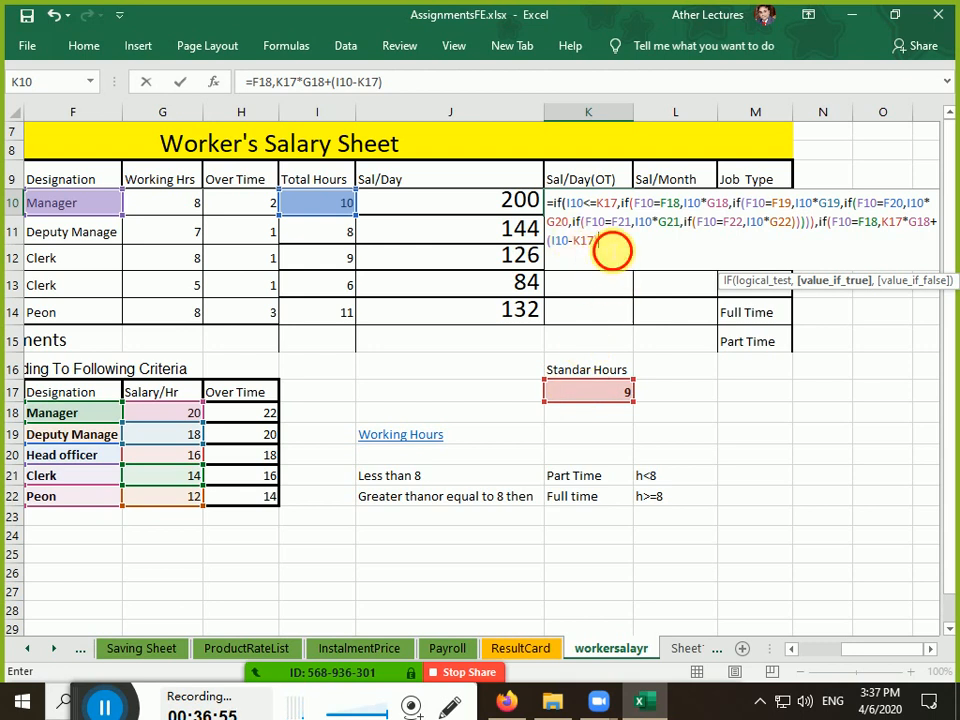
left_click(612, 242)
type("*")
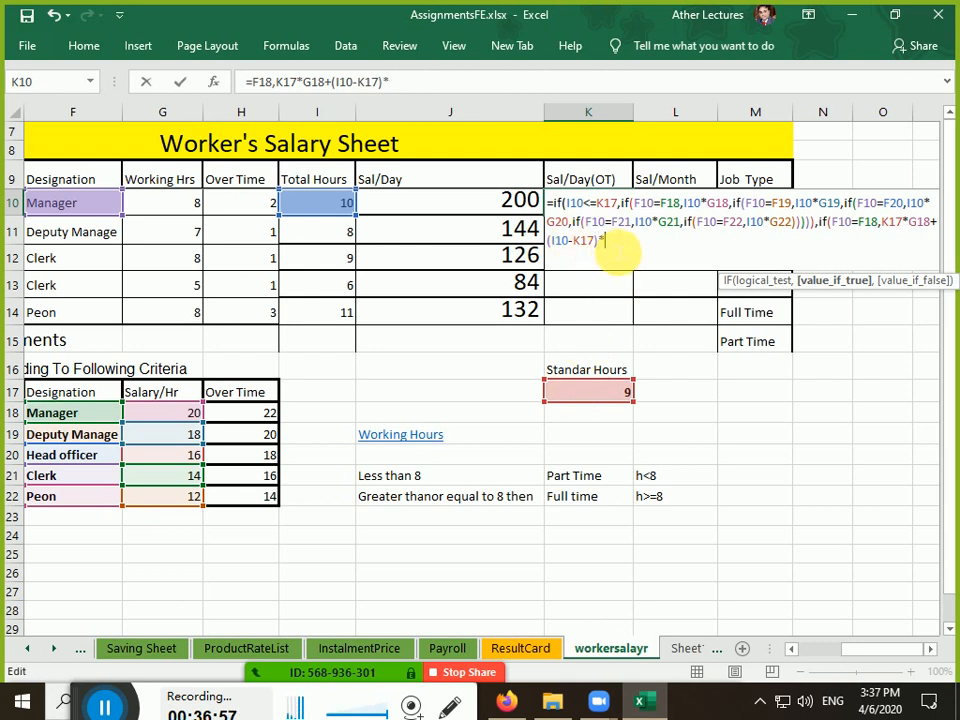
left_click(250, 418)
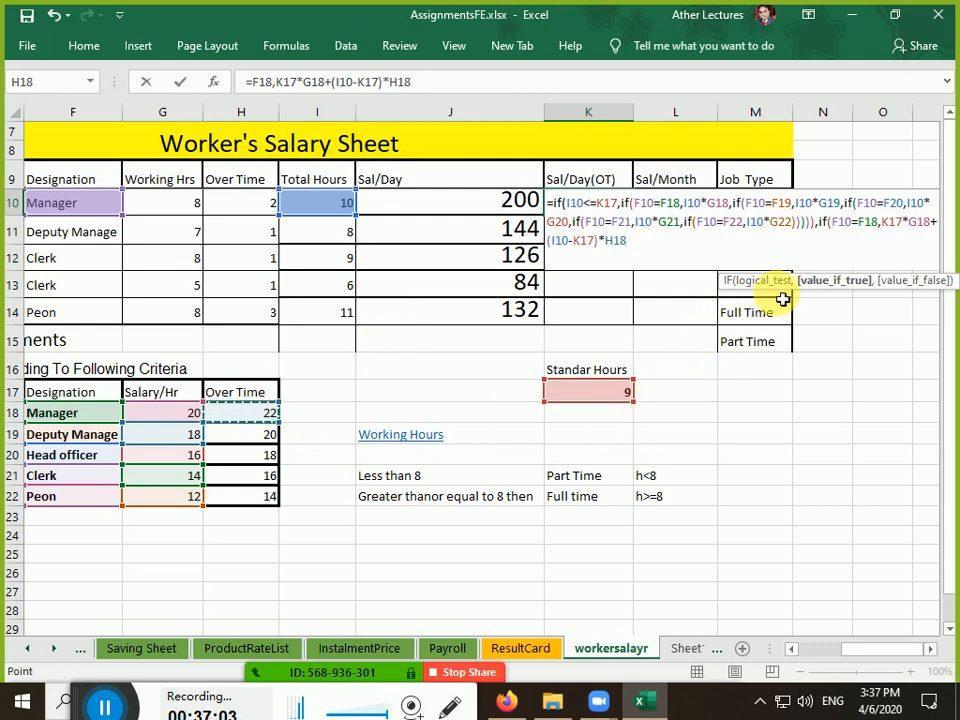
left_click_drag(819, 228, 876, 226)
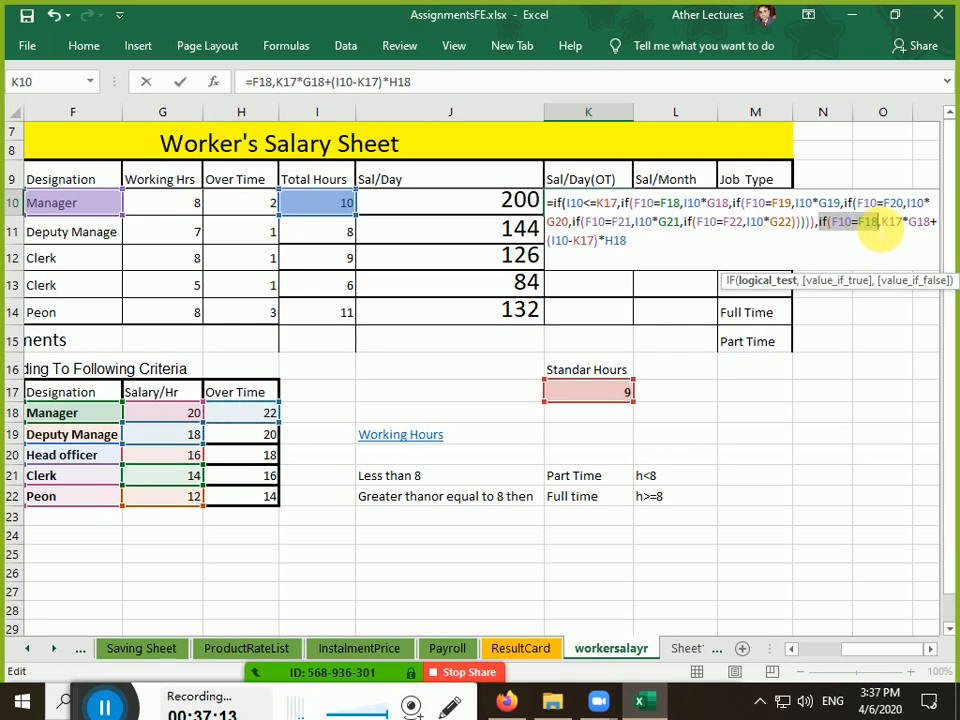
Make both K17 references absolute so the branch reads $K$17*G18+(I10-$K$17)*H18
left_click(884, 222)
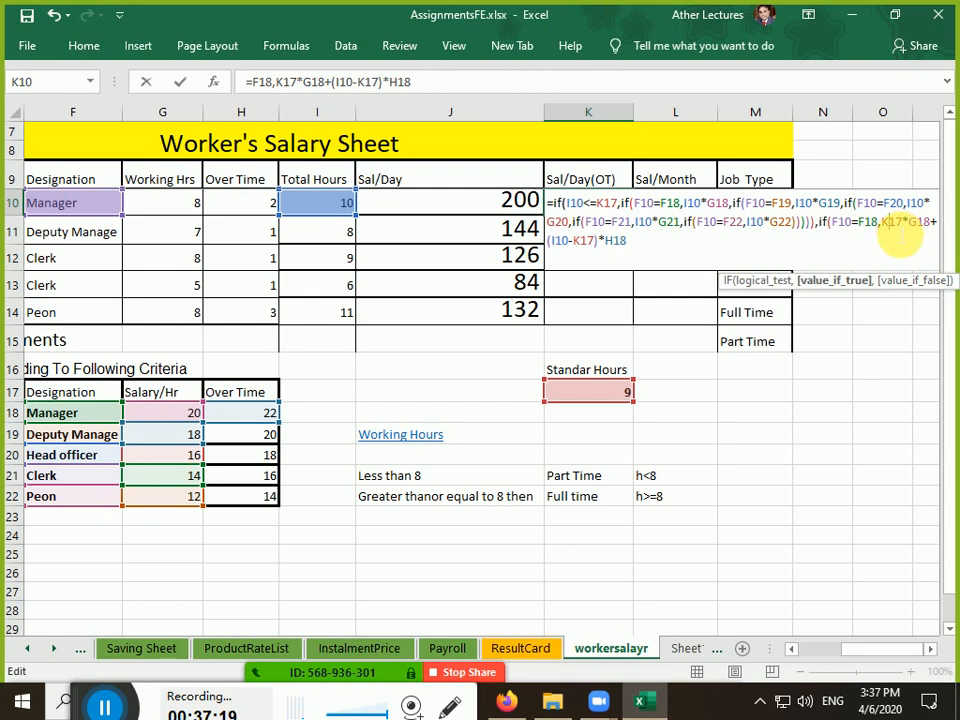
key("F4")
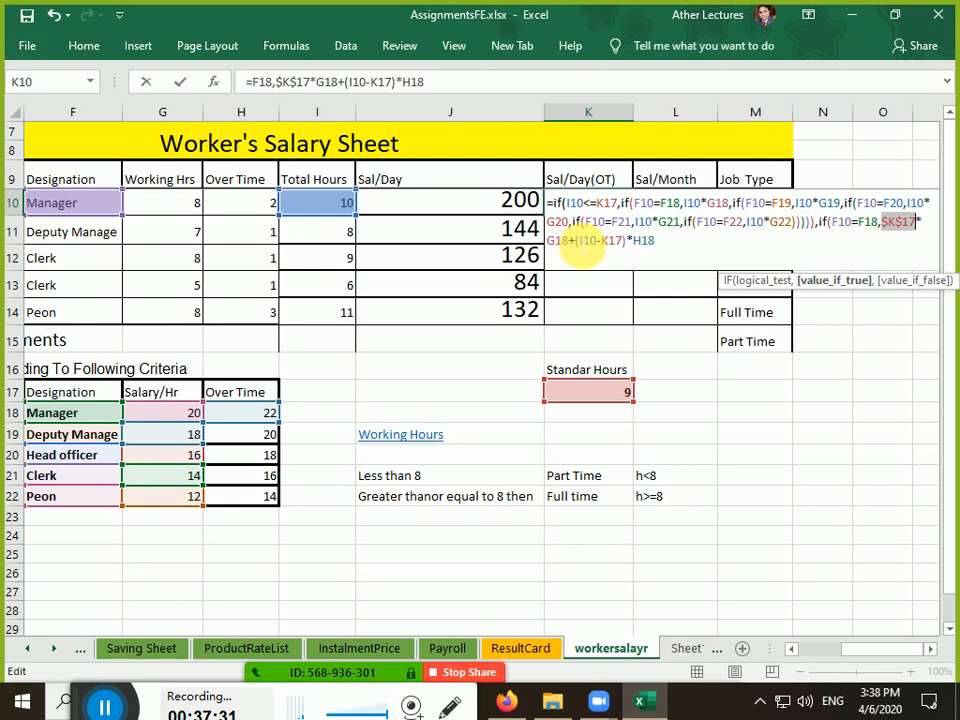
left_click_drag(578, 242, 599, 242)
left_click(603, 246)
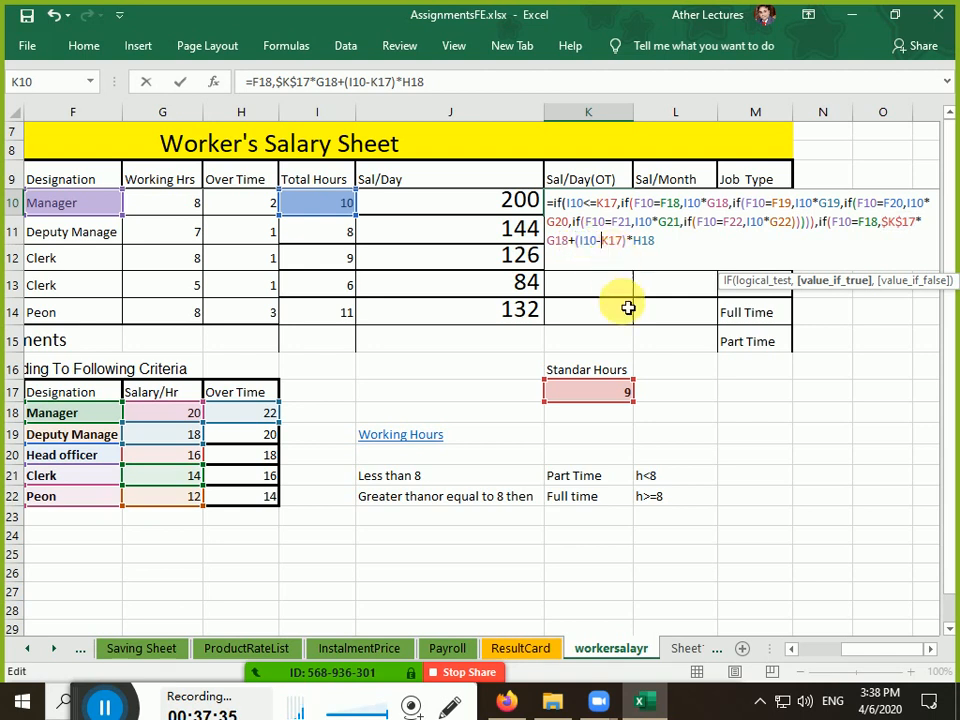
left_click(617, 248)
key("F4")
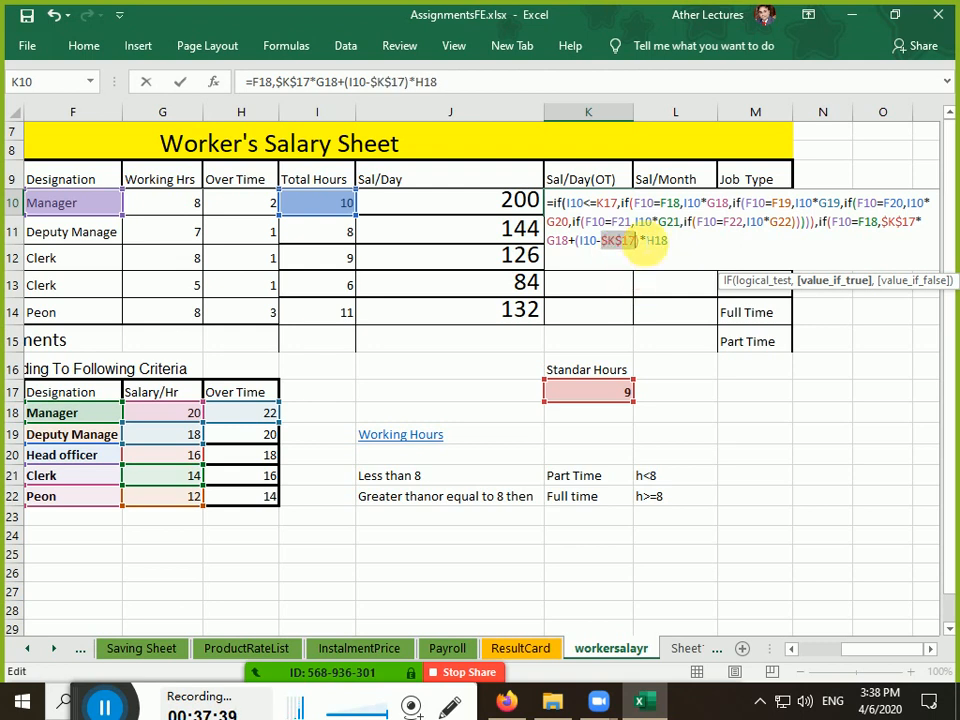
left_click_drag(639, 241, 578, 242)
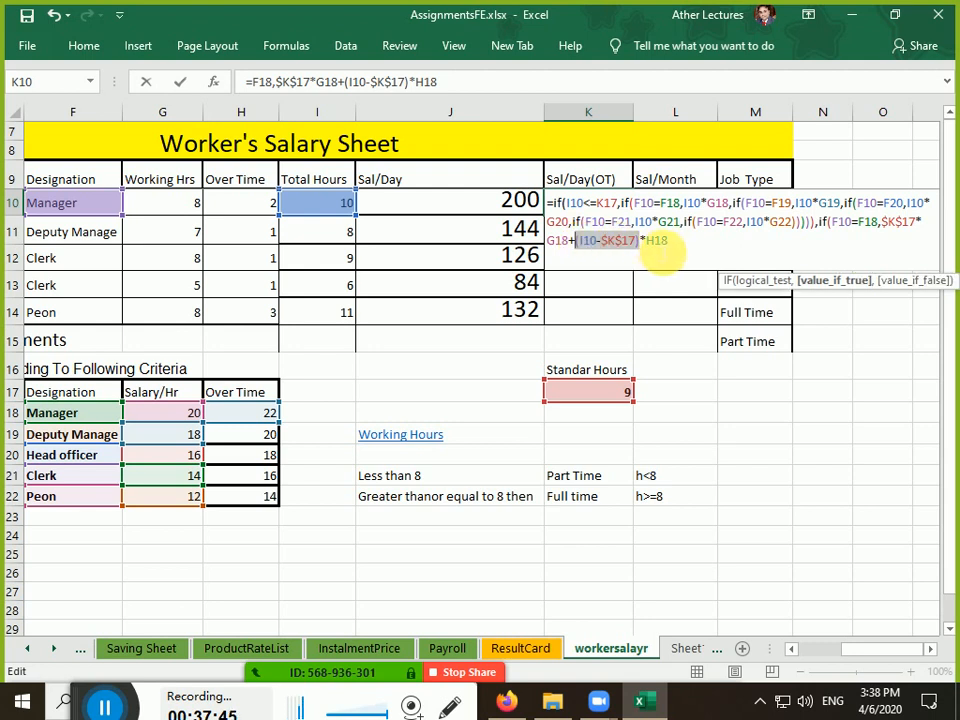
left_click(667, 245)
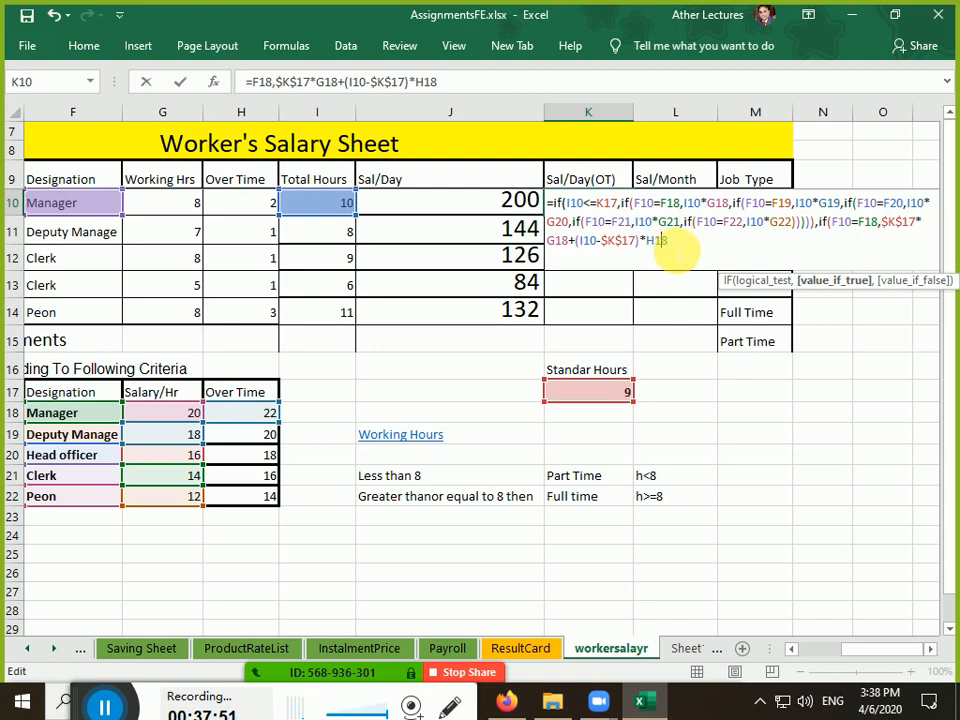
left_click_drag(667, 247, 583, 252)
key("shift+Left")
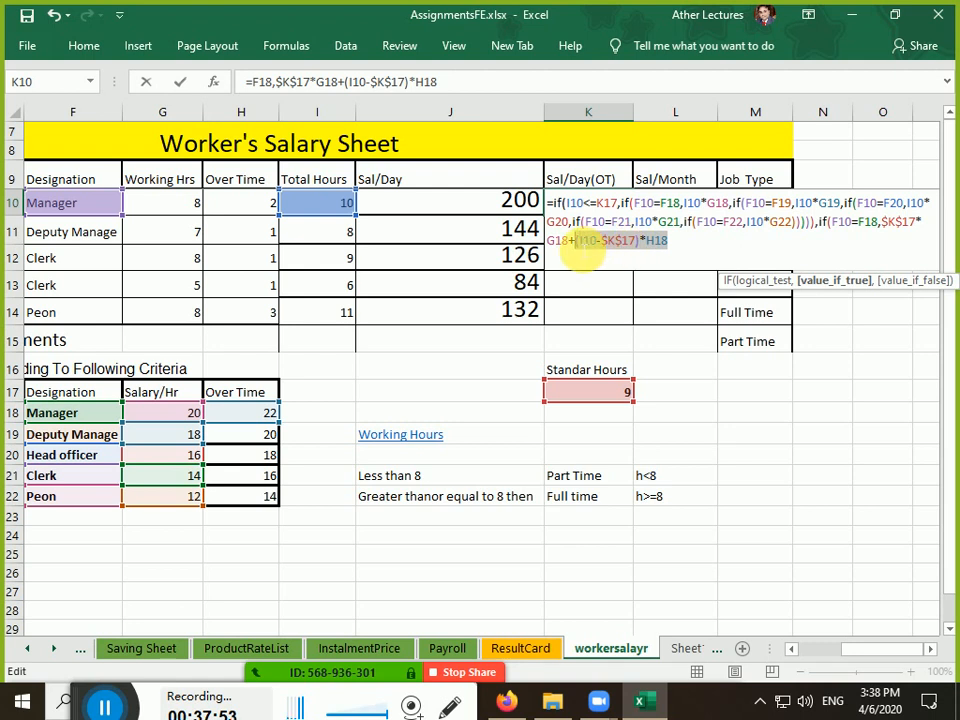
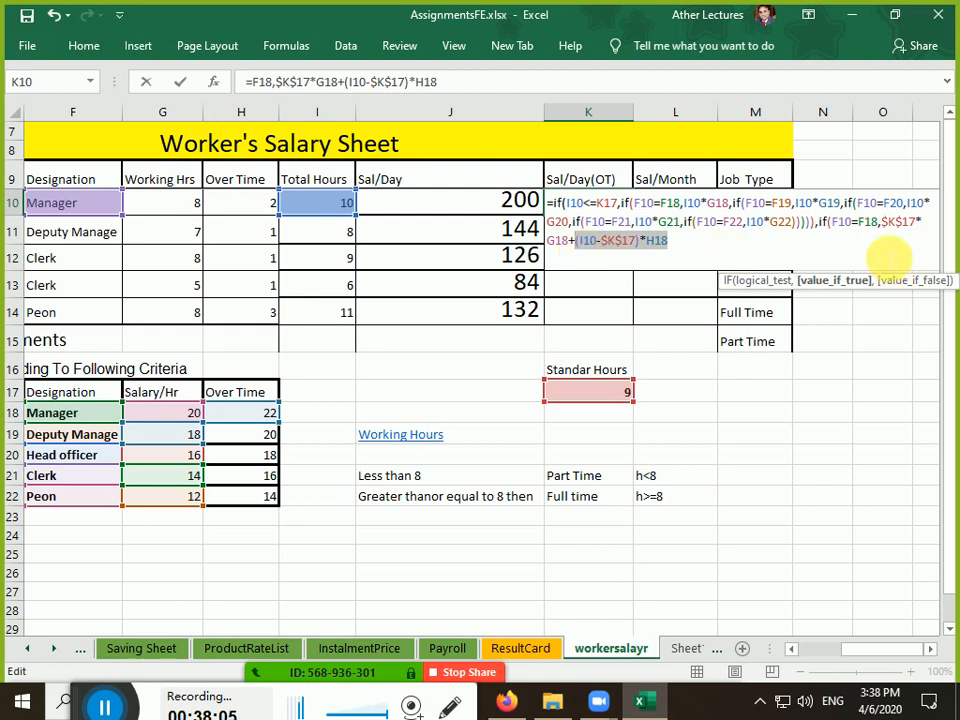
Copy the F18 overtime IF branch and paste extra copies at the end of K10's formula
left_click_drag(816, 229, 676, 246)
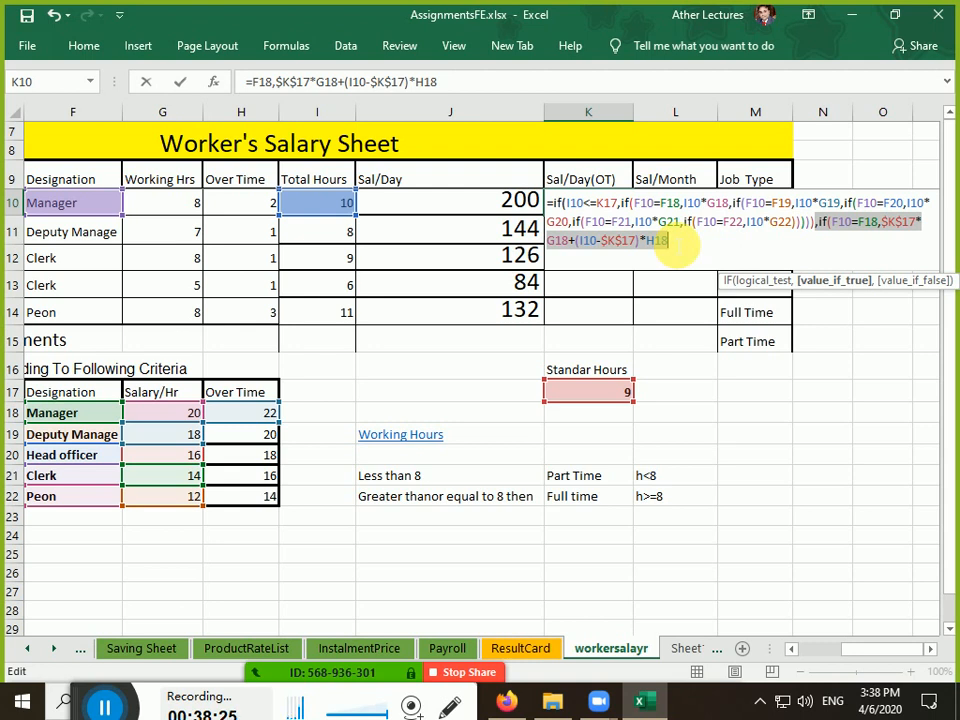
left_click(684, 247)
left_click_drag(815, 222, 827, 242)
key("ctrl+c")
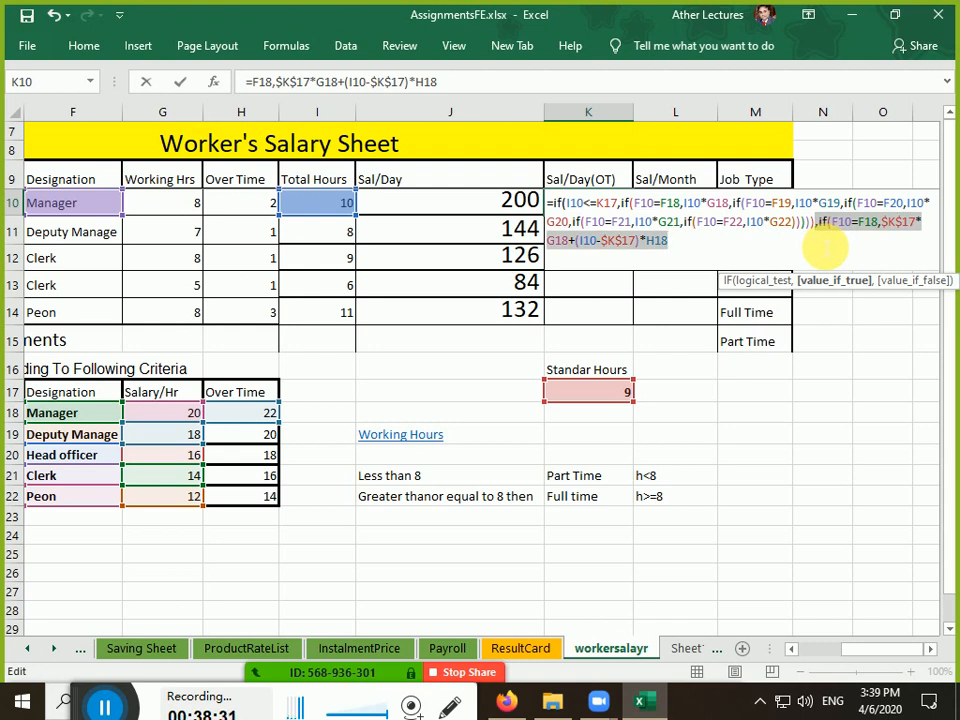
left_click(827, 245)
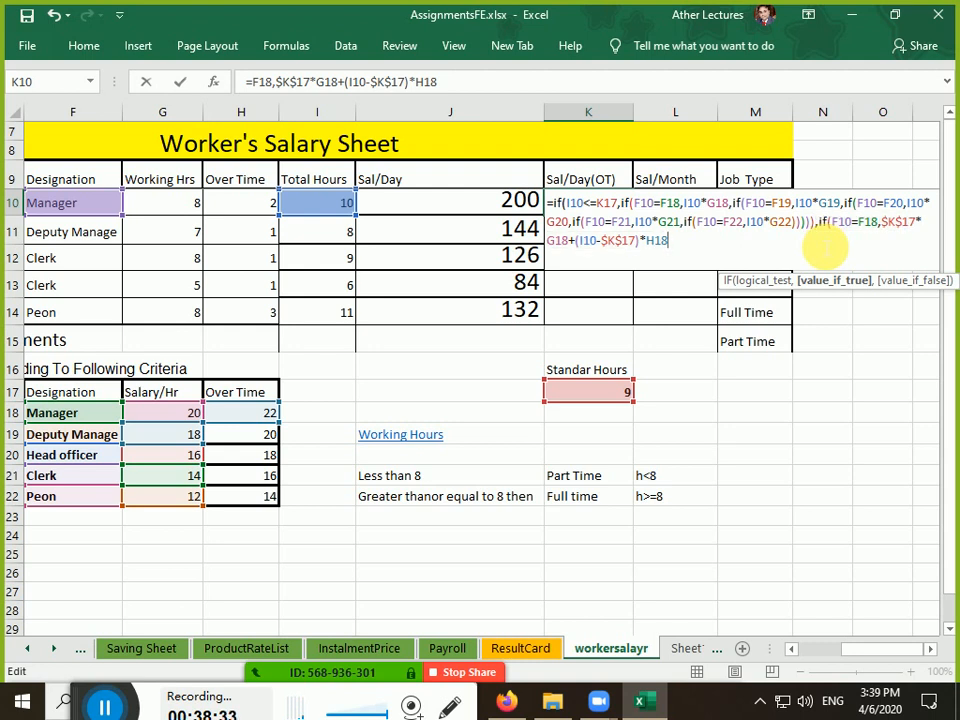
key("ctrl+v")
key("ctrl+v")
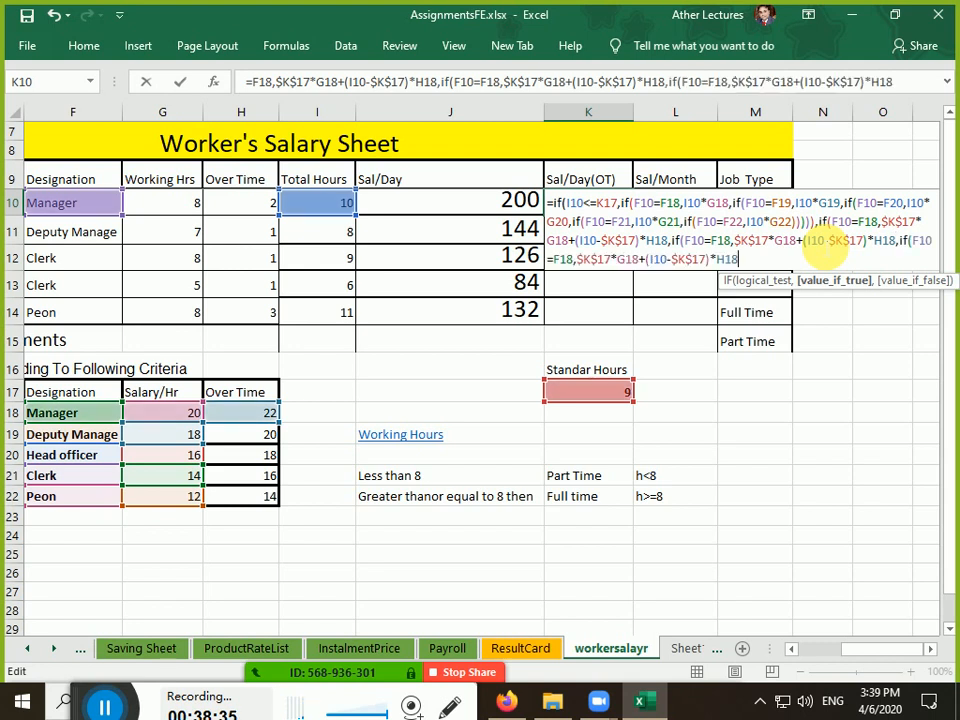
key("ctrl+v")
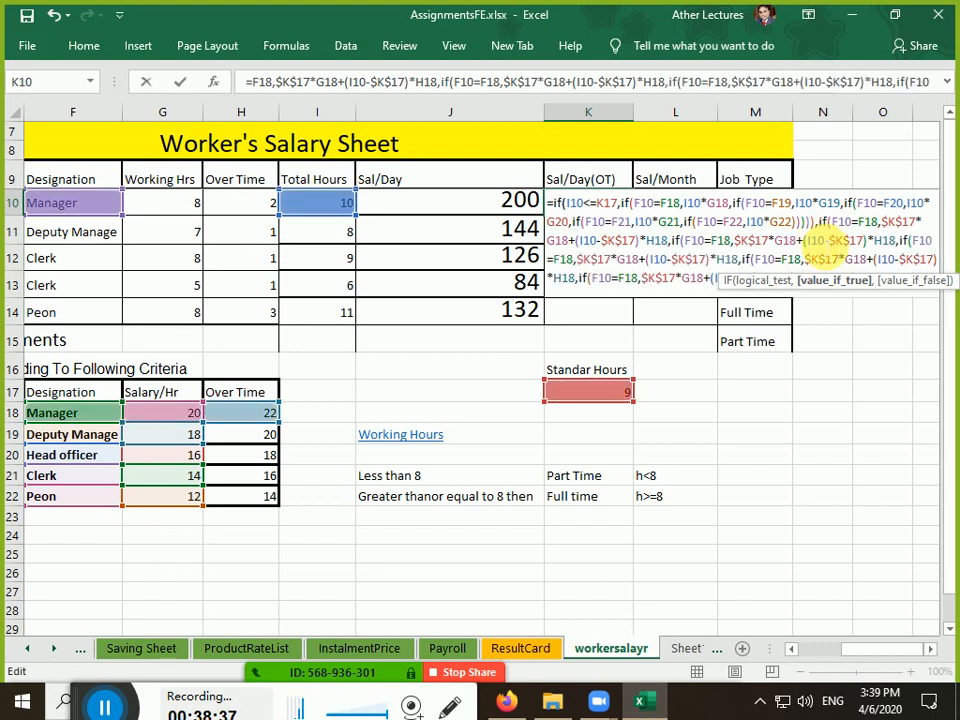
Change the second branch's references to F19, G19 and H19
left_click(680, 240)
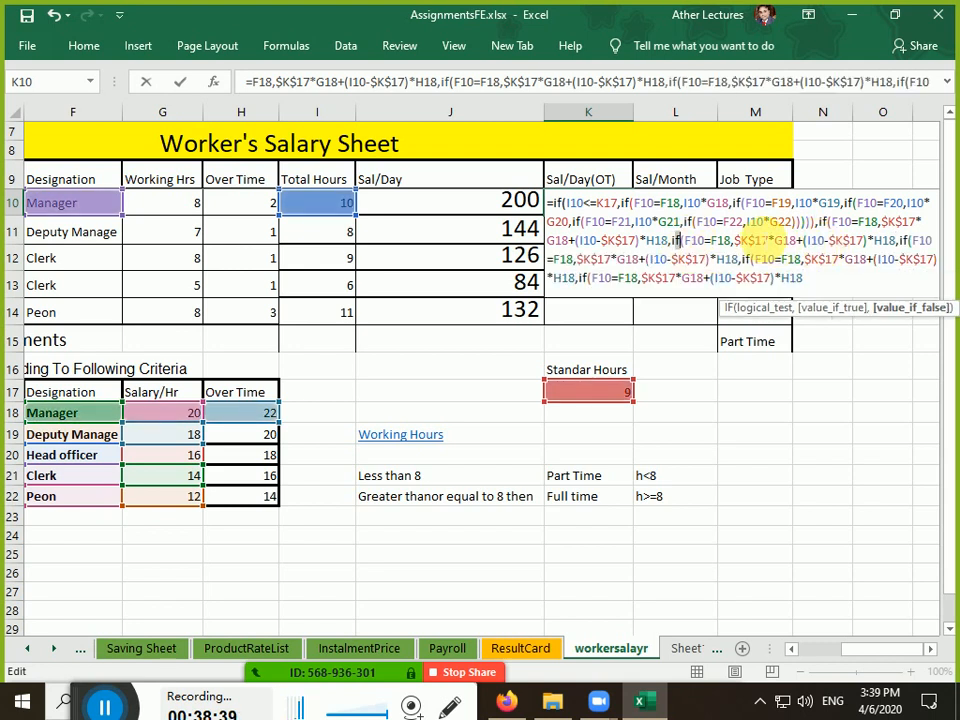
key("Right")
key("Right")
key("Right")
key("Right")
key("Right")
key("Right")
key("Right")
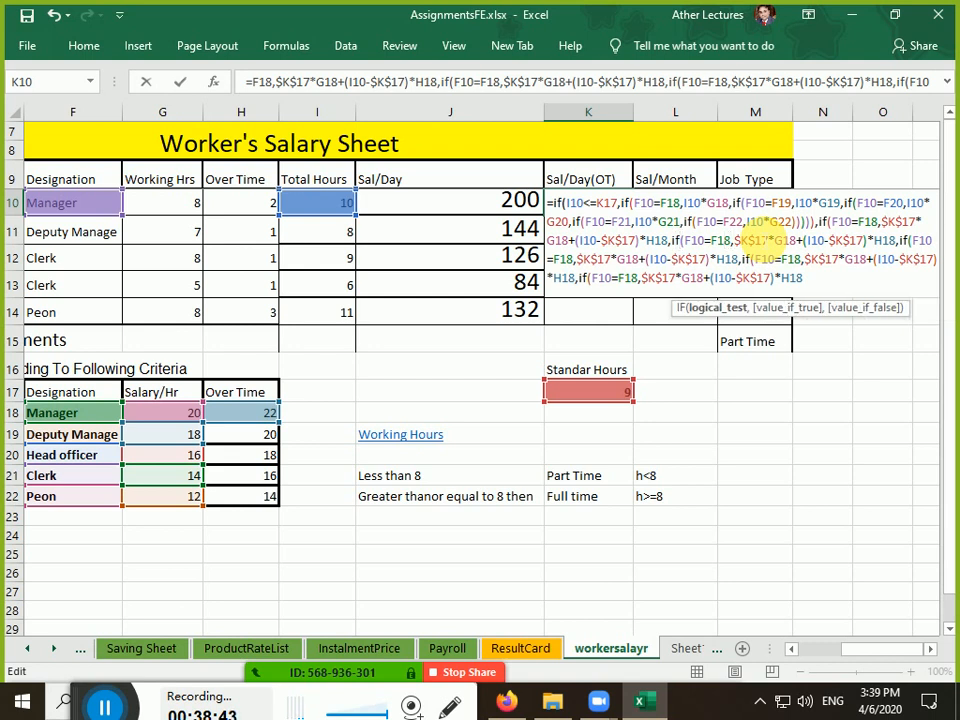
key("Delete")
type("9")
key("Right")
key("Right")
key("Right")
key("Right")
key("Right")
key("Right")
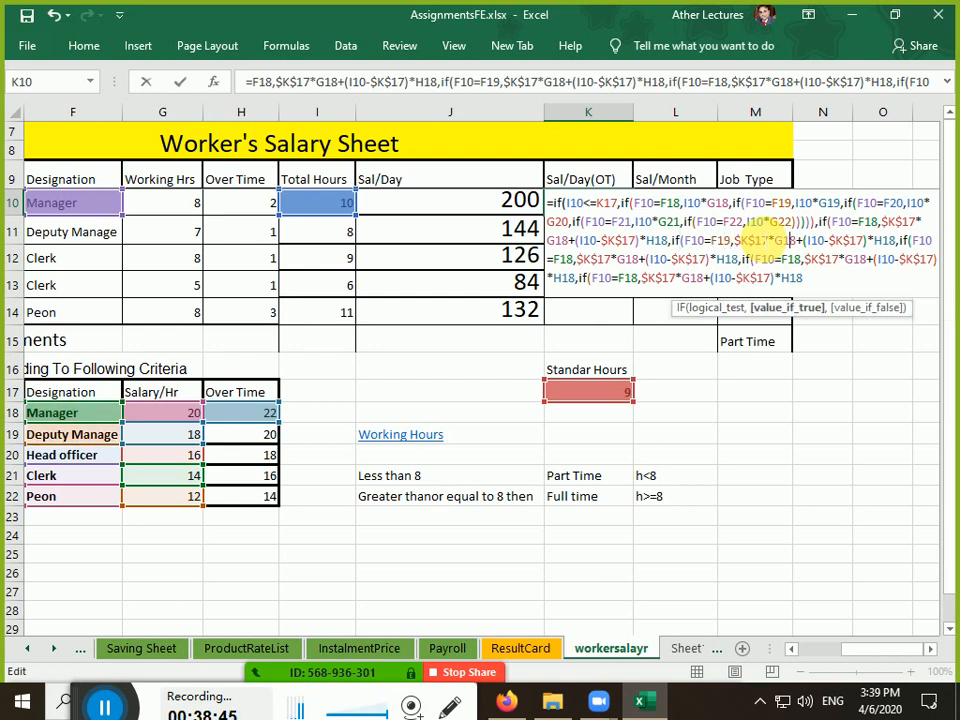
key("Delete")
type("9")
key("Right")
key("Right")
key("Right")
key("Right")
key("Right")
key("Right")
key("Right")
key("Right")
key("Right")
key("Right")
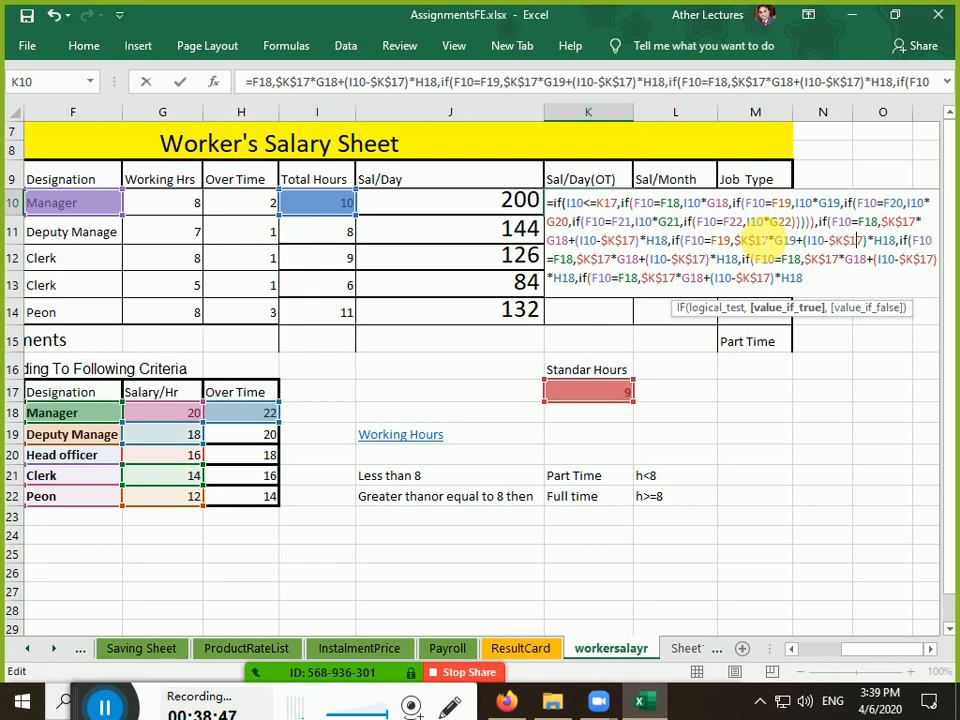
key("Right")
key("Right")
key("Right")
key("Right")
key("Right")
key("Delete")
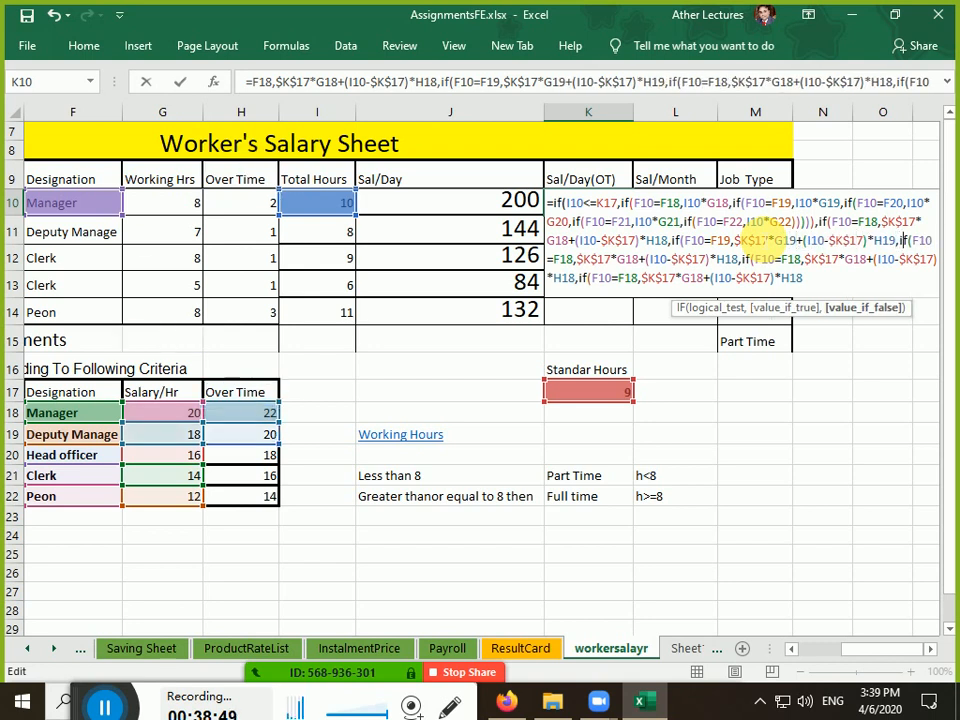
type("9")
Change the third branch's references to F20, G20 and H20
key("Right")
key("Right")
key("Right")
key("Right")
key("Right")
key("Right")
key("Right")
key("Right")
key("Right")
key("Delete")
key("Delete")
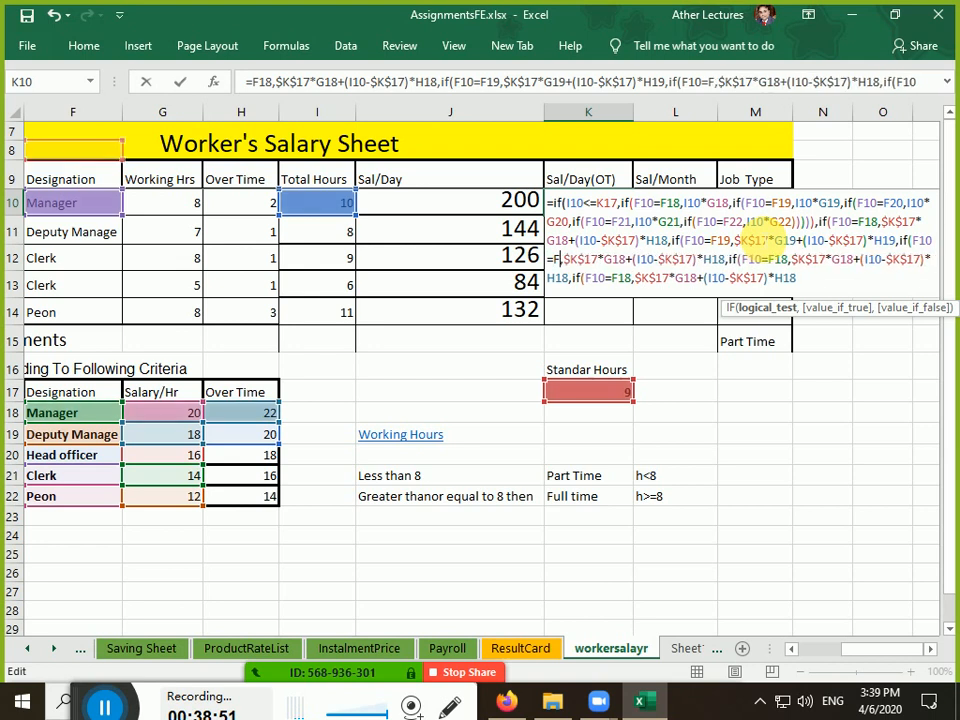
type("20")
key("Right")
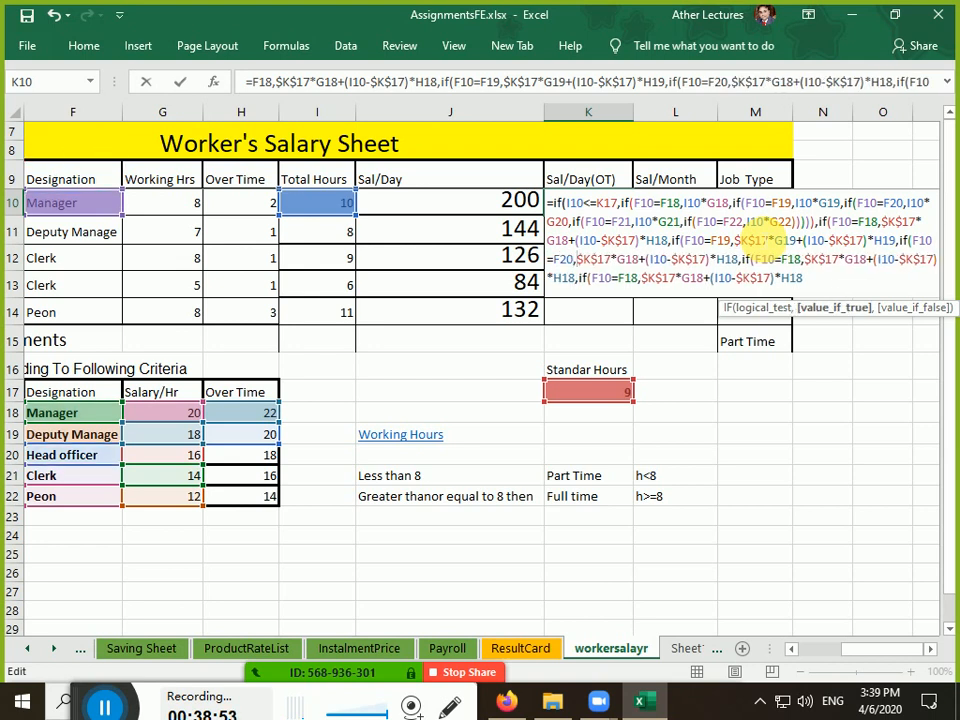
key("Right")
key("Right")
key("Right")
key("Right")
key("Right")
key("Right")
key("Right")
key("Delete")
key("Delete")
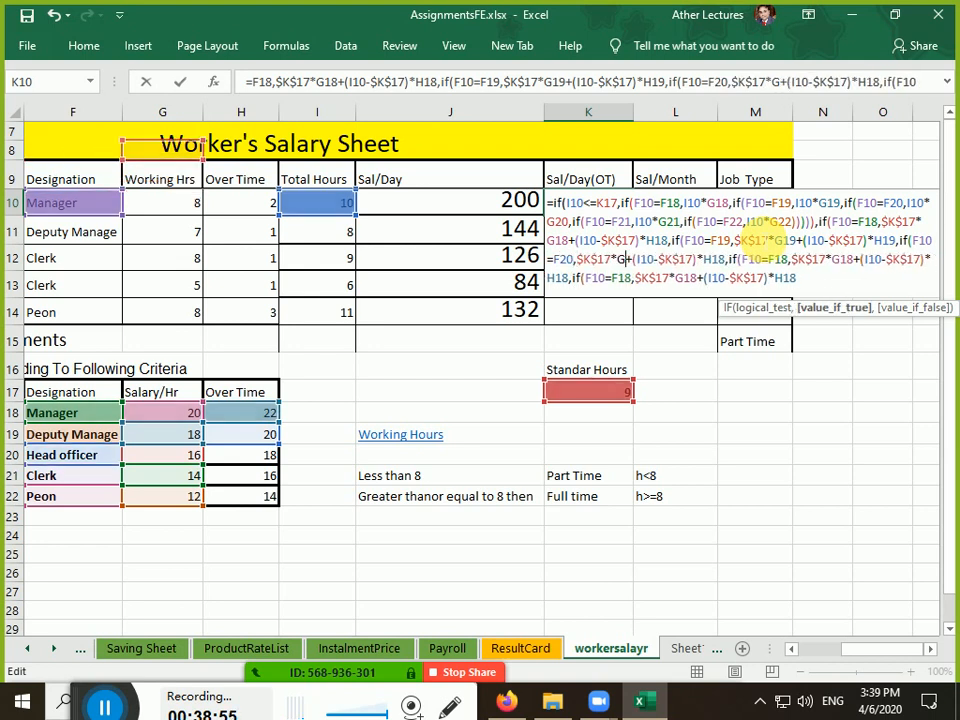
type("20")
key("Right")
key("Right")
key("Right")
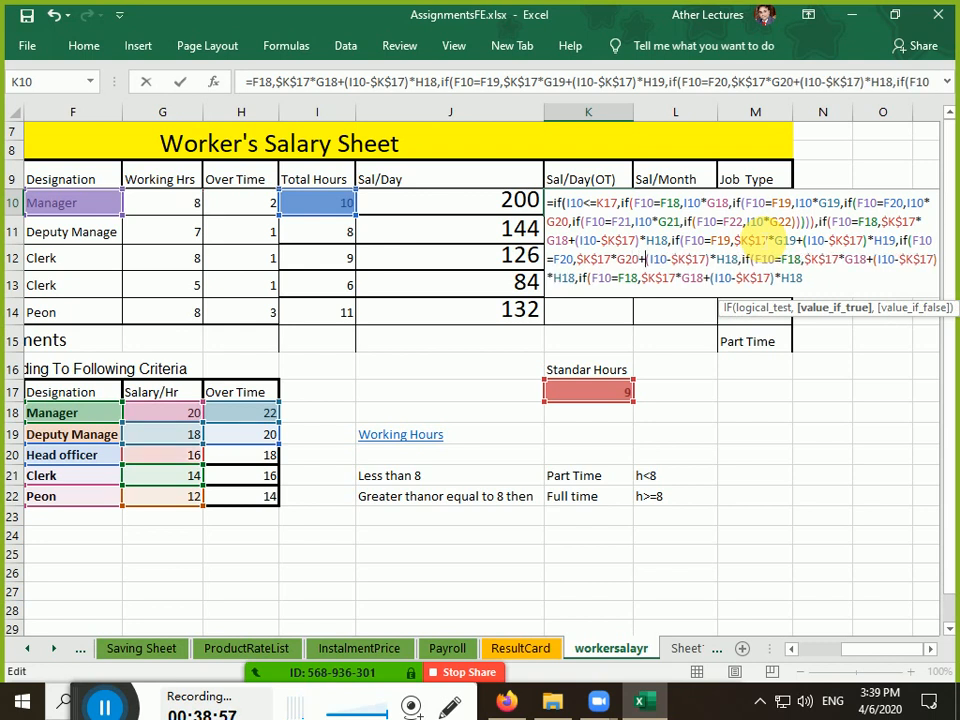
key("Right")
key("Right")
key("Right")
key("Right")
key("Right")
key("Right")
key("Right")
key("Delete")
key("Delete")
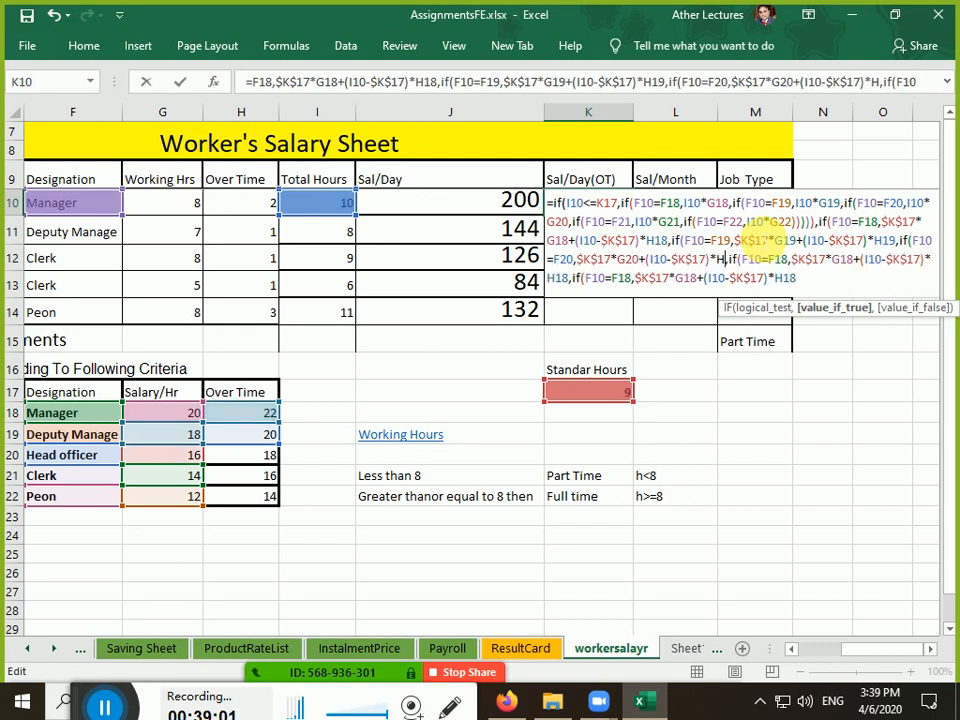
type("20")
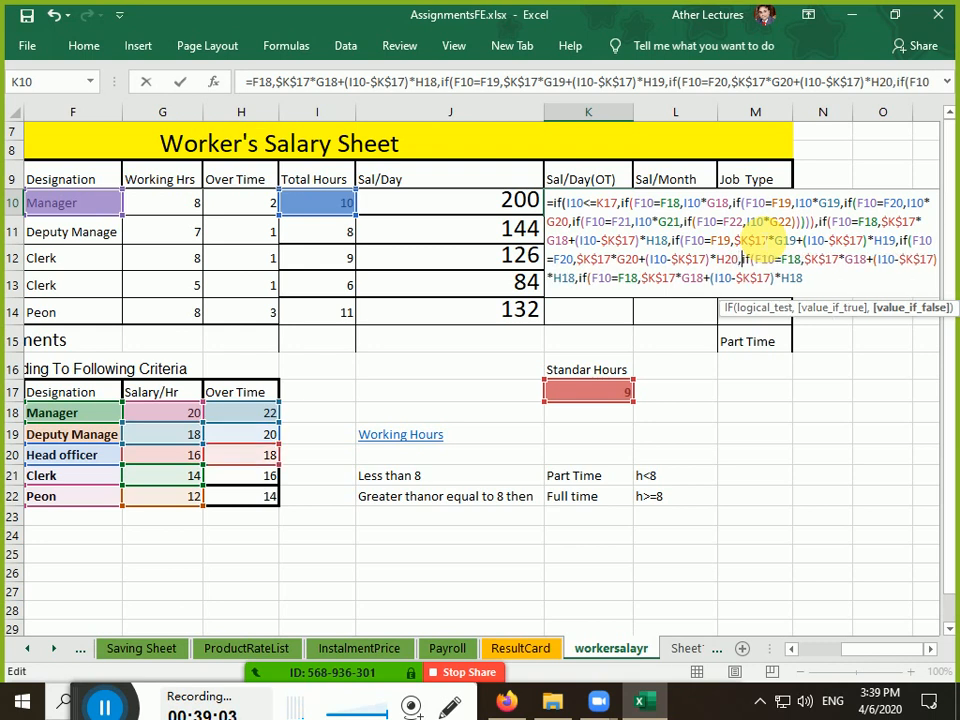
Change the fourth branch's references to F21, G21 and H21
key("Right")
key("Right")
key("Right")
key("Right")
key("Right")
key("Right")
key("Right")
key("Right")
key("Right")
key("Delete")
key("Delete")
type("21")
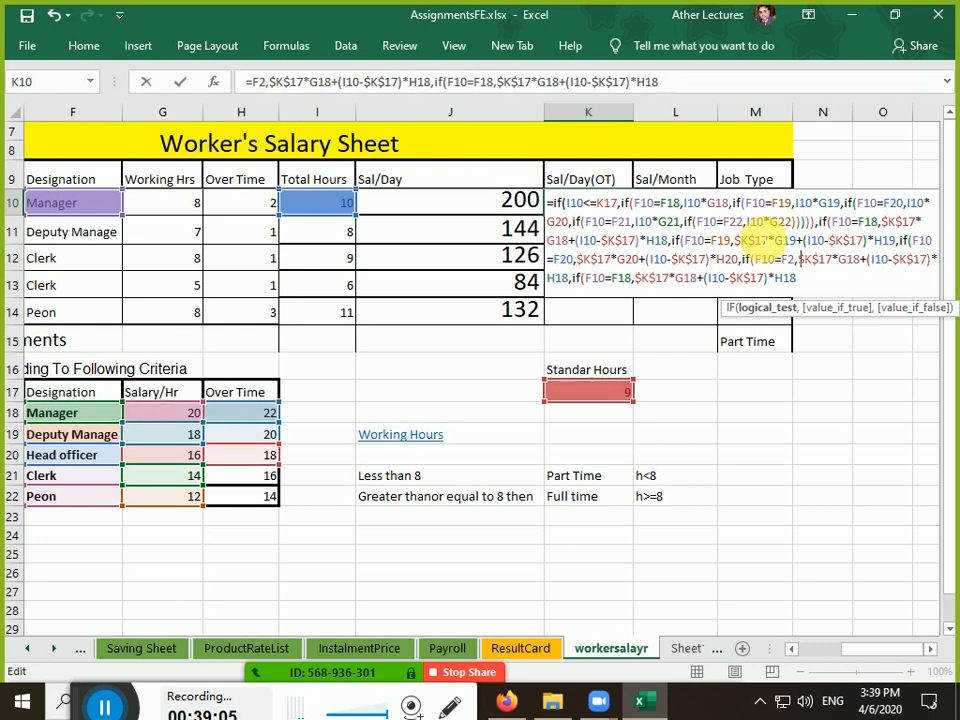
key("Right")
key("Right")
key("Right")
key("Right")
key("Right")
key("Right")
key("Right")
key("Right")
key("Delete")
key("Delete")
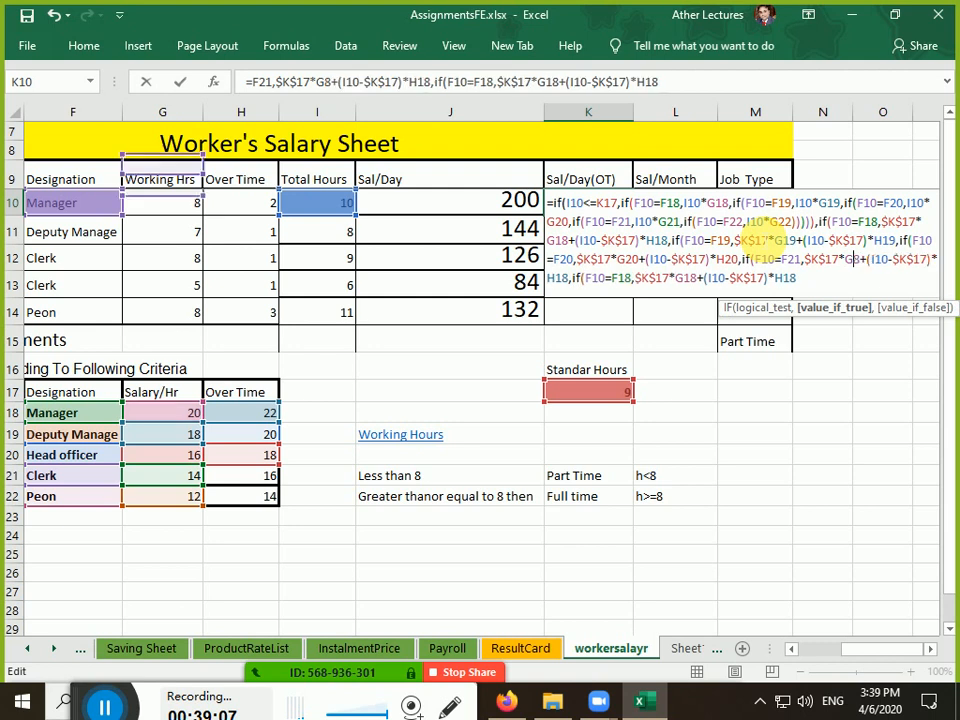
type("21")
key("Right")
key("Right")
key("Right")
key("Right")
key("Right")
key("Right")
key("Right")
key("Right")
key("Right")
key("Right")
key("Right")
key("Right")
key("Right")
key("Right")
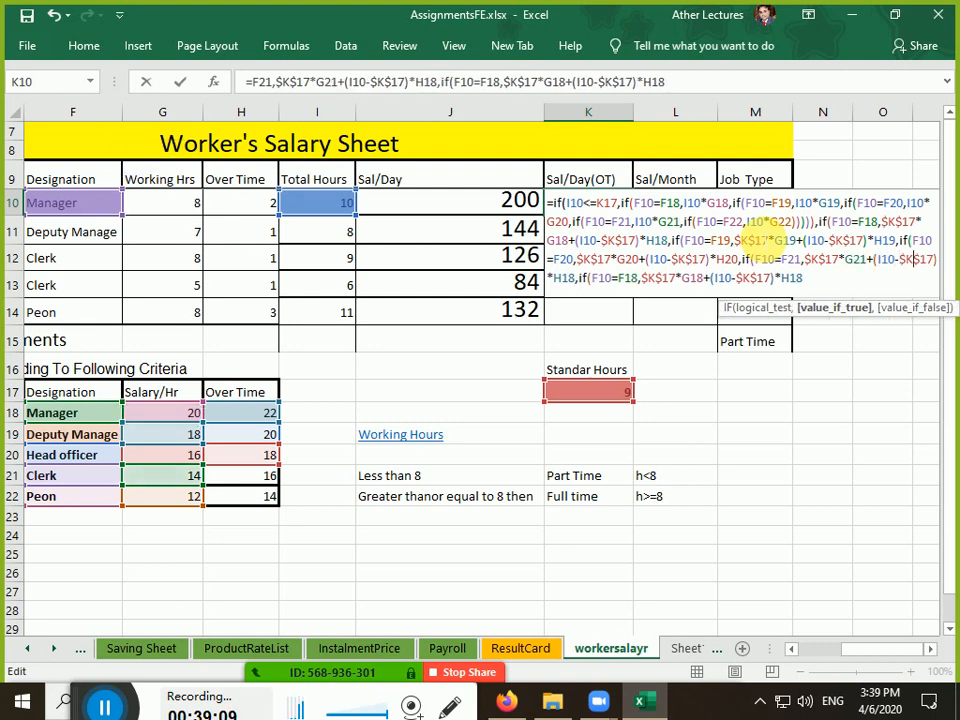
key("Delete")
key("Delete")
type("21")
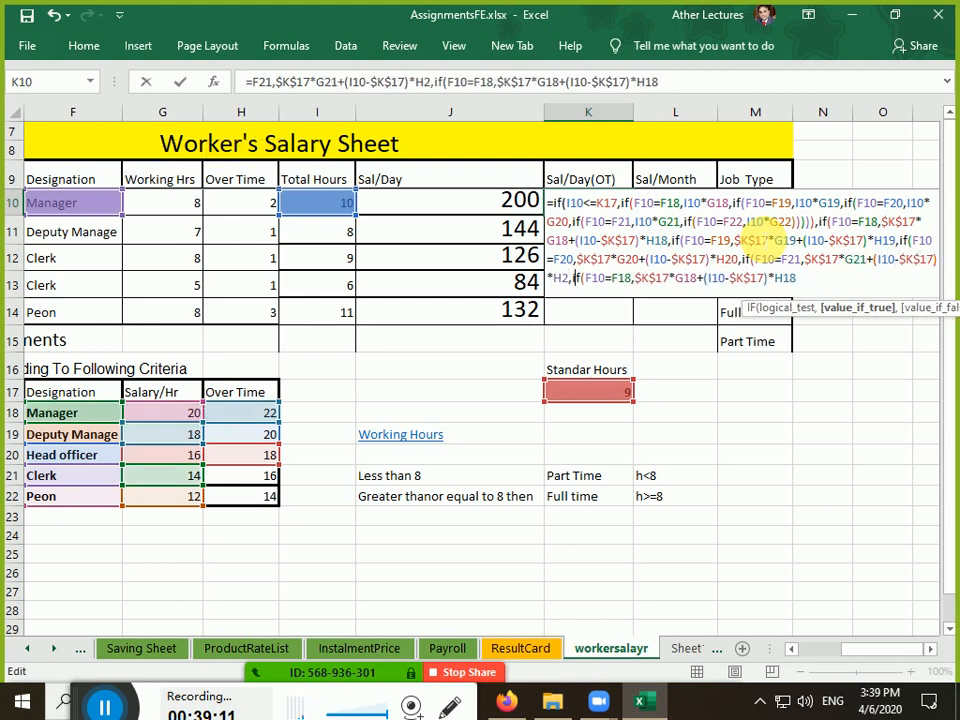
Change the last branch to F22, G22 and H22, then close all the parentheses
key("Right")
key("Right")
key("Right")
key("Right")
key("Right")
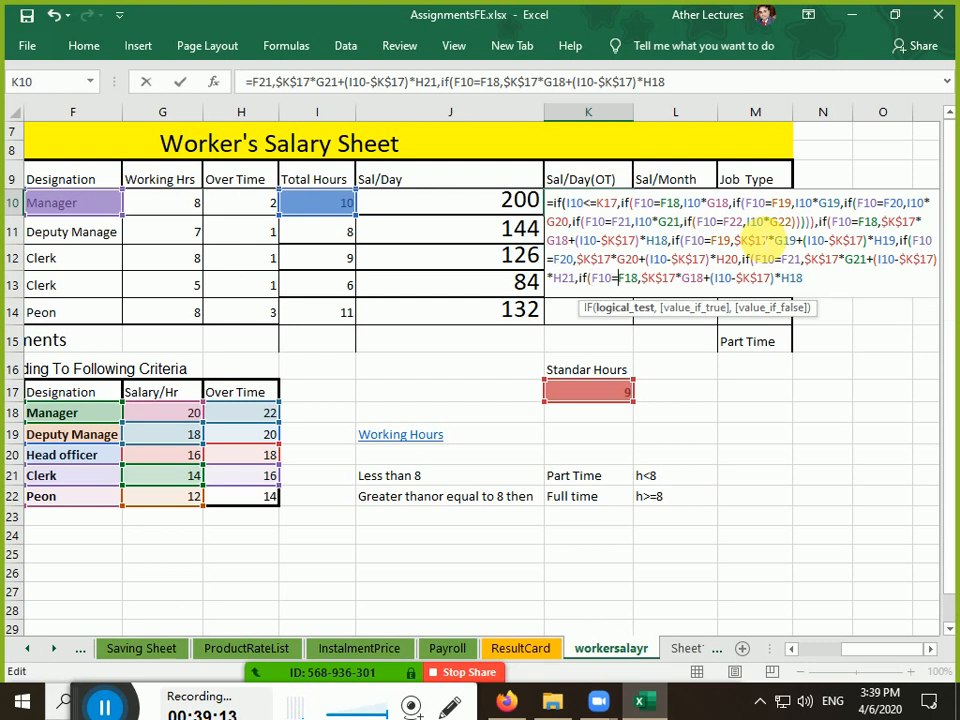
key("Right")
key("Right")
key("Right")
key("Right")
key("Delete")
key("Delete")
type("22")
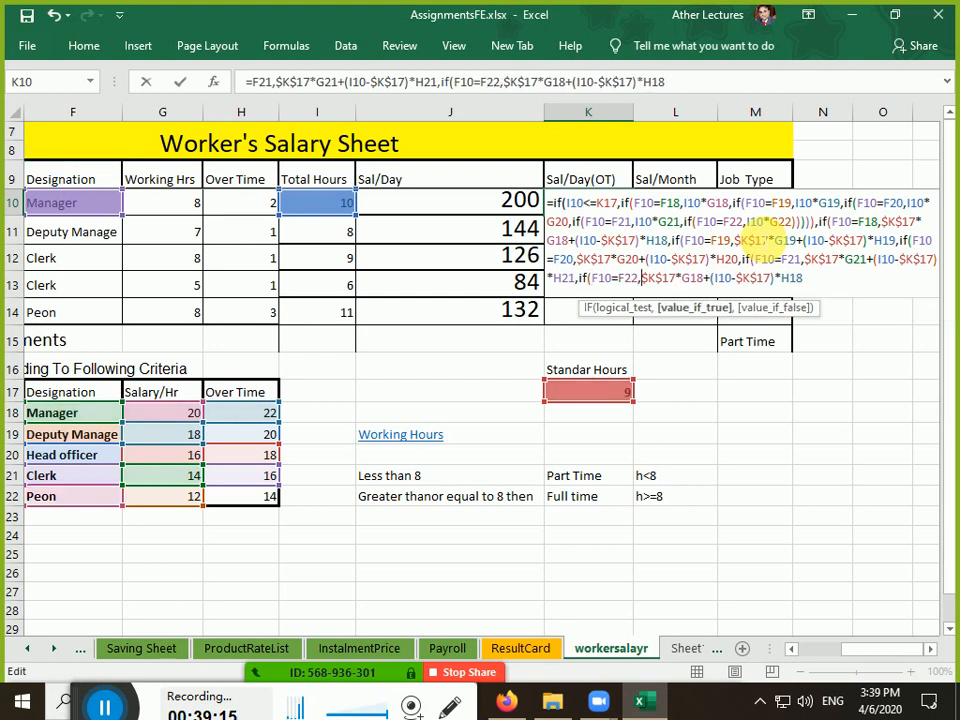
key("Delete")
key("Delete")
type("22")
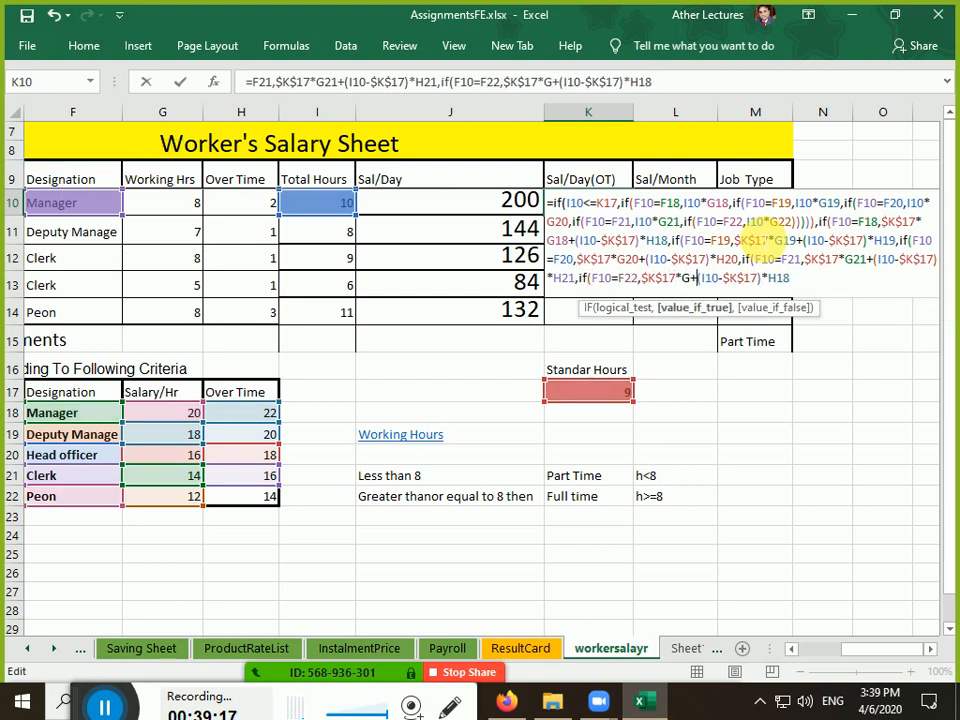
key("Right")
key("Right")
key("Right")
key("Right")
key("Right")
key("Right")
key("Right")
key("Right")
key("Right")
key("Right")
key("Right")
key("Right")
key("Right")
key("Right")
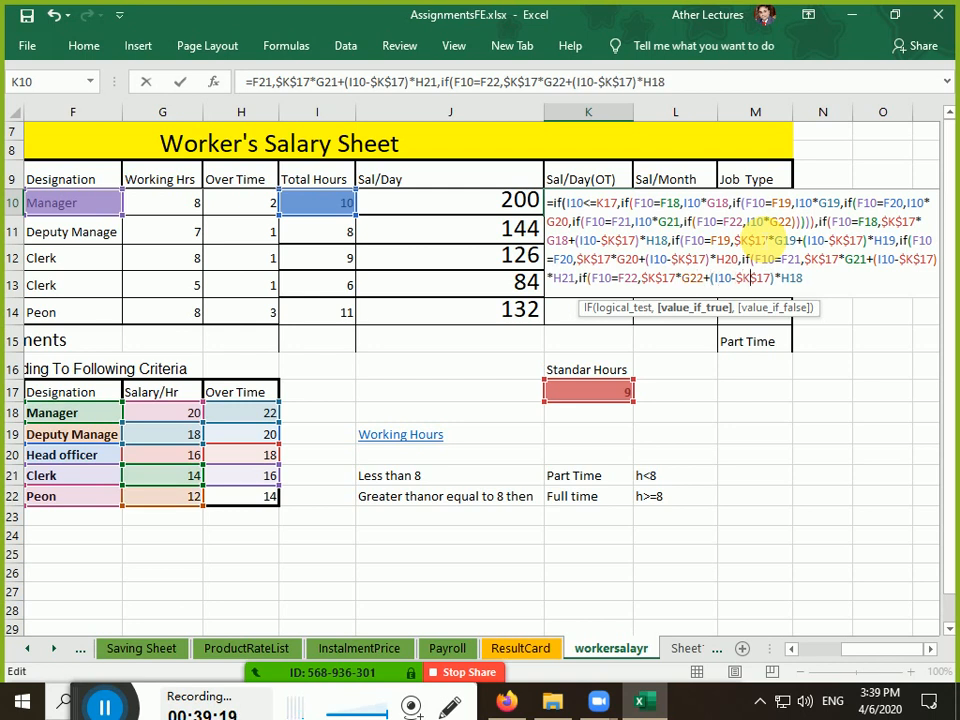
key("Delete")
key("Delete")
type("22")
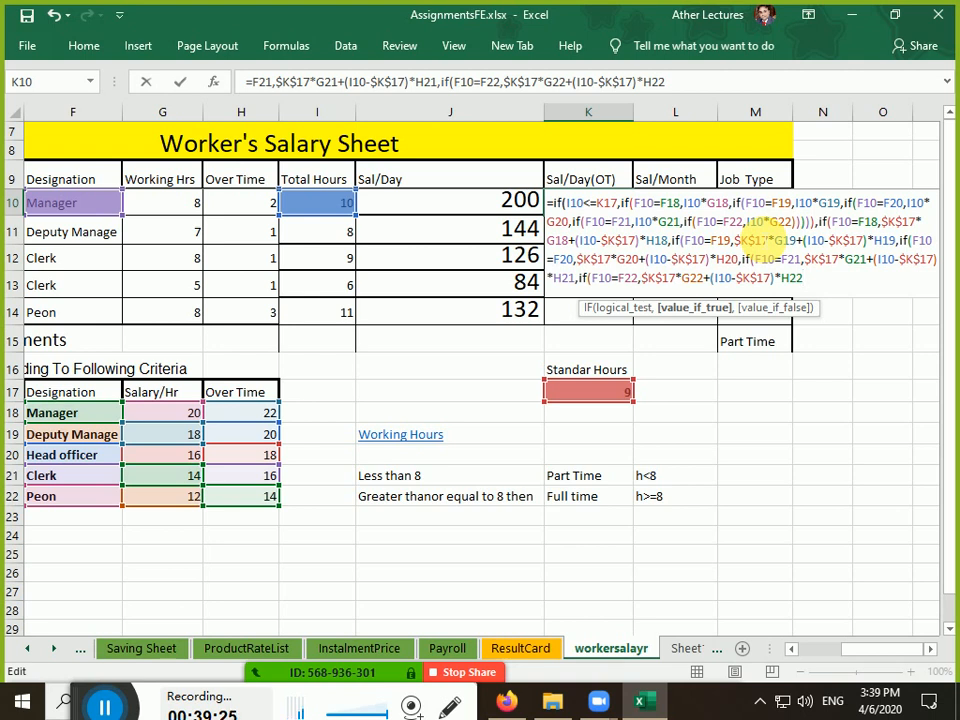
type(")))))))")
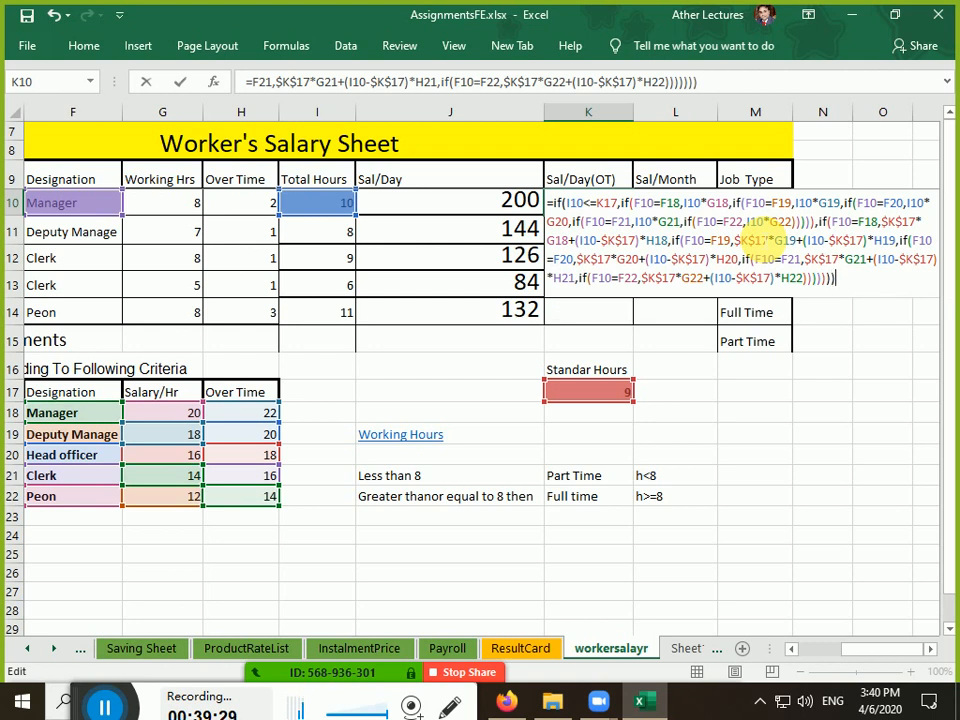
type(")")
key("BackSpace")
key("BackSpace")
key("BackSpace")
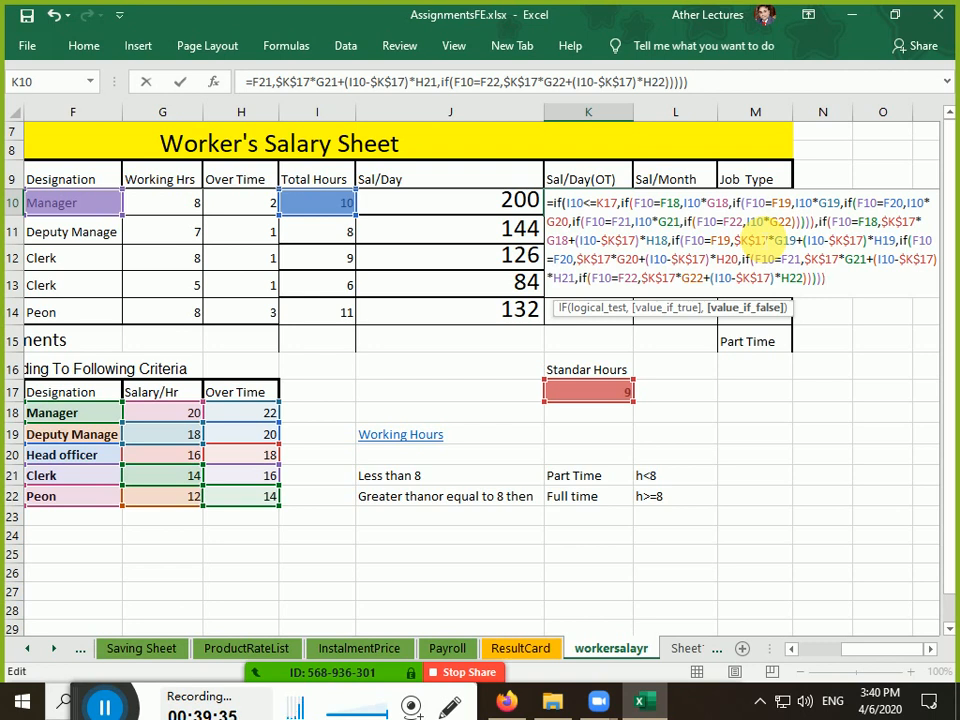
type(")")
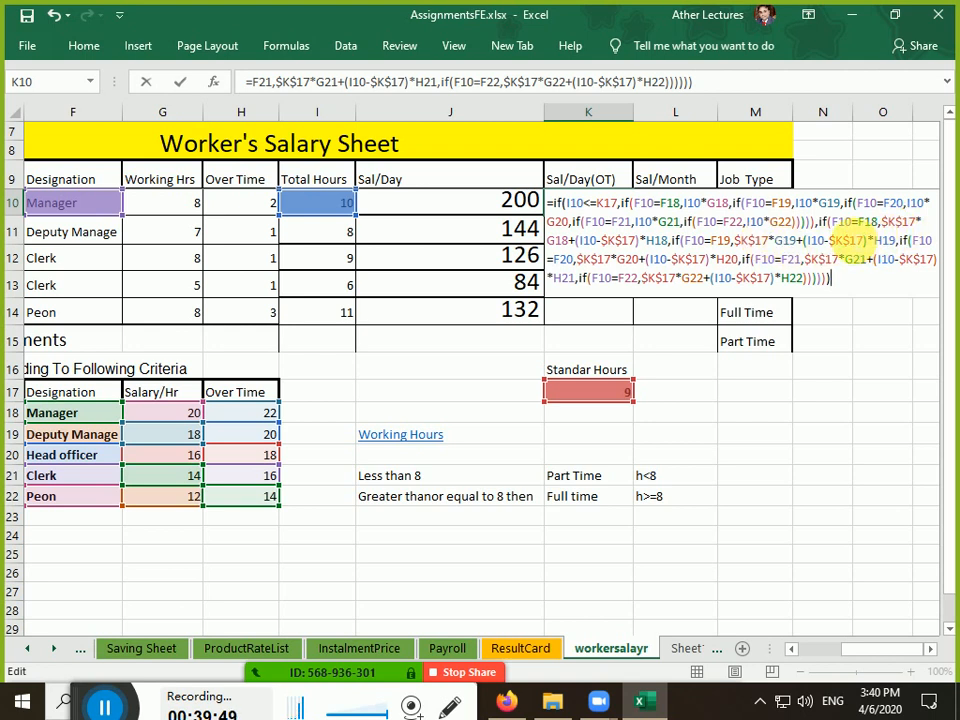
Make the overtime branch's F18, G18, H18, F19, G19 and H19 references absolute
left_click(869, 223)
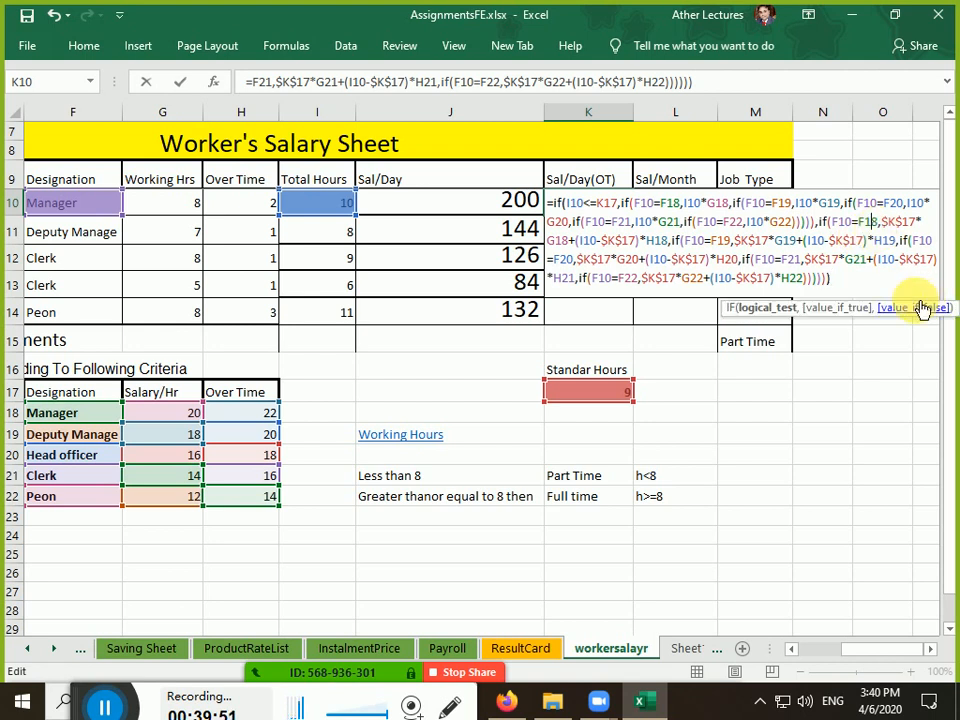
key("F4")
key("Right")
key("Right")
key("Right")
key("Right")
key("Right")
key("Right")
key("Right")
key("Right")
key("Right")
key("Right")
key("Right")
key("Right")
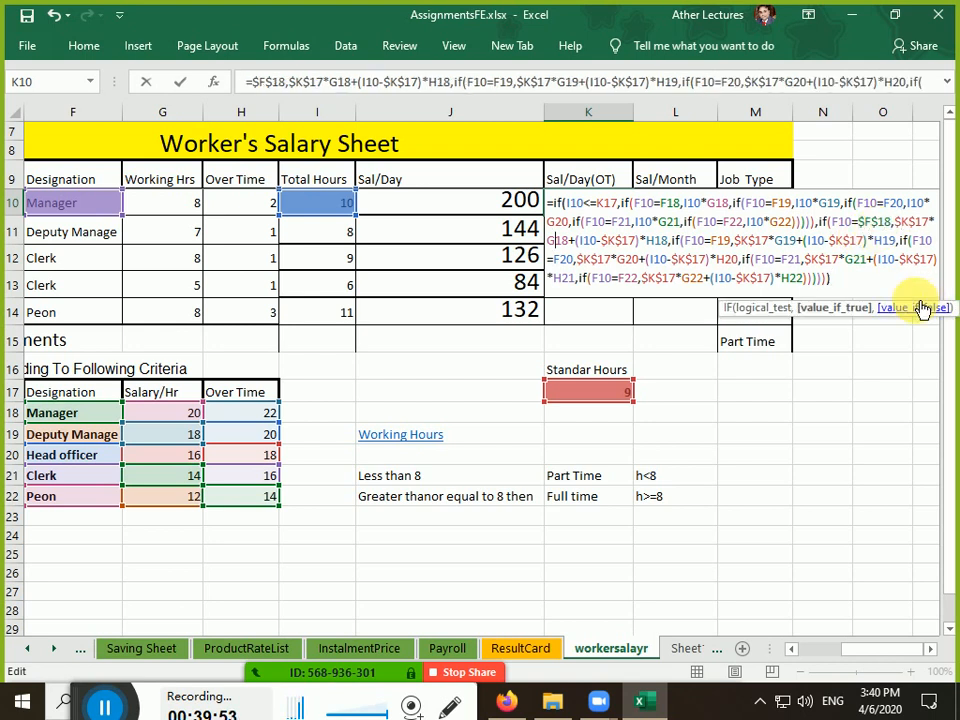
key("Left")
key("F4")
key("Right")
key("Right")
key("Right")
key("Right")
key("Right")
key("Right")
key("Right")
key("Right")
key("Right")
key("Right")
key("Right")
key("Right")
key("Right")
key("Right")
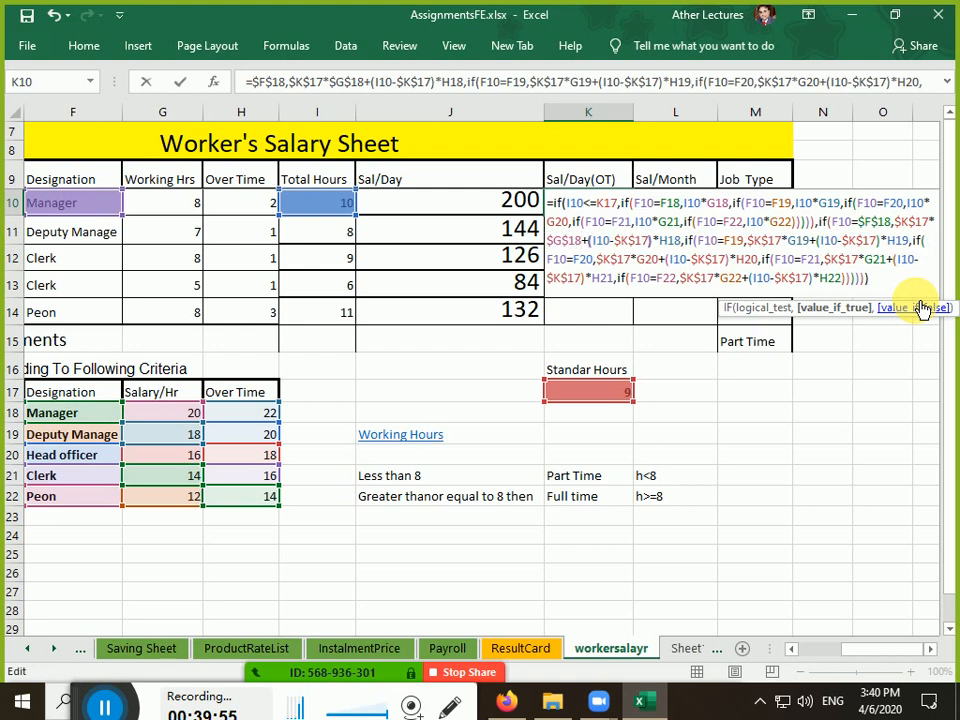
key("F4")
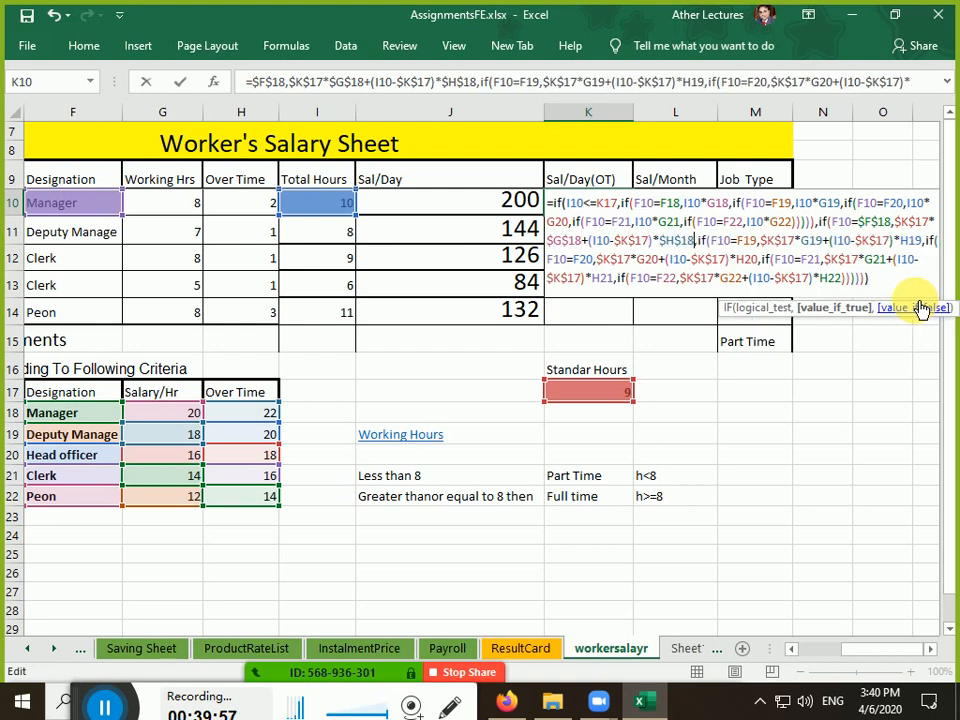
key("Right")
key("Right")
key("Right")
key("Right")
key("Right")
key("Right")
key("Right")
key("Right")
key("F4")
key("Right")
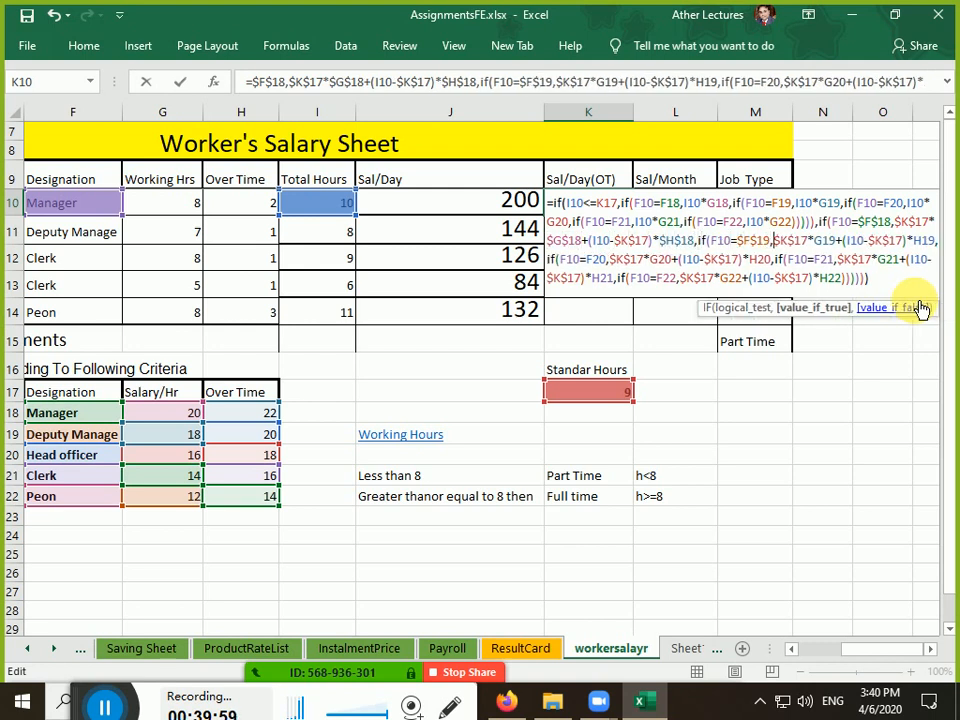
key("Right")
key("Right")
key("Right")
key("F4")
key("Right")
key("Right")
key("Right")
key("Right")
key("Right")
key("Right")
key("Right")
key("Right")
key("Right")
key("Right")
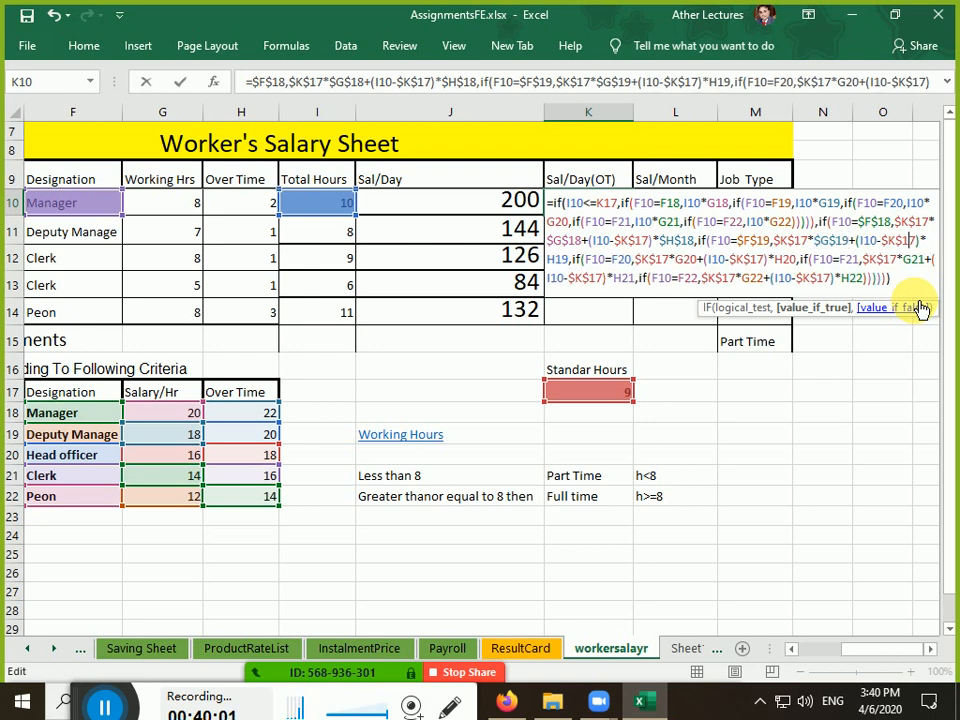
key("F4")
Make the F20, G20, H20, F21, G21 and H21 references absolute
key("Right")
key("Right")
key("Right")
key("Right")
key("Right")
key("Right")
key("Right")
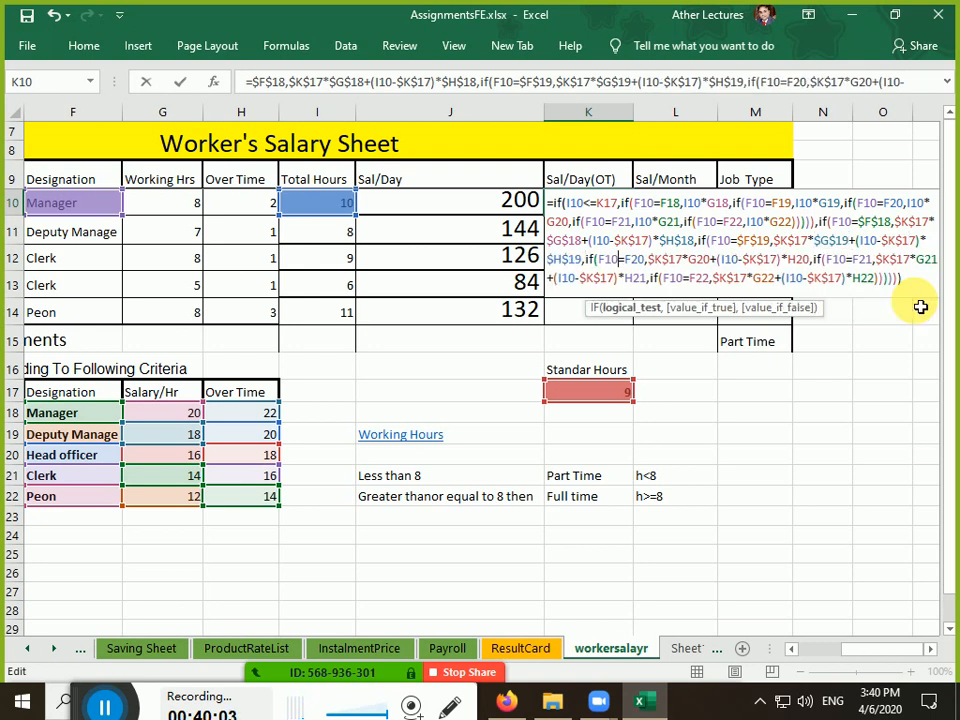
key("F4")
key("Right")
key("Right")
key("Right")
key("Right")
key("Right")
key("Right")
key("Right")
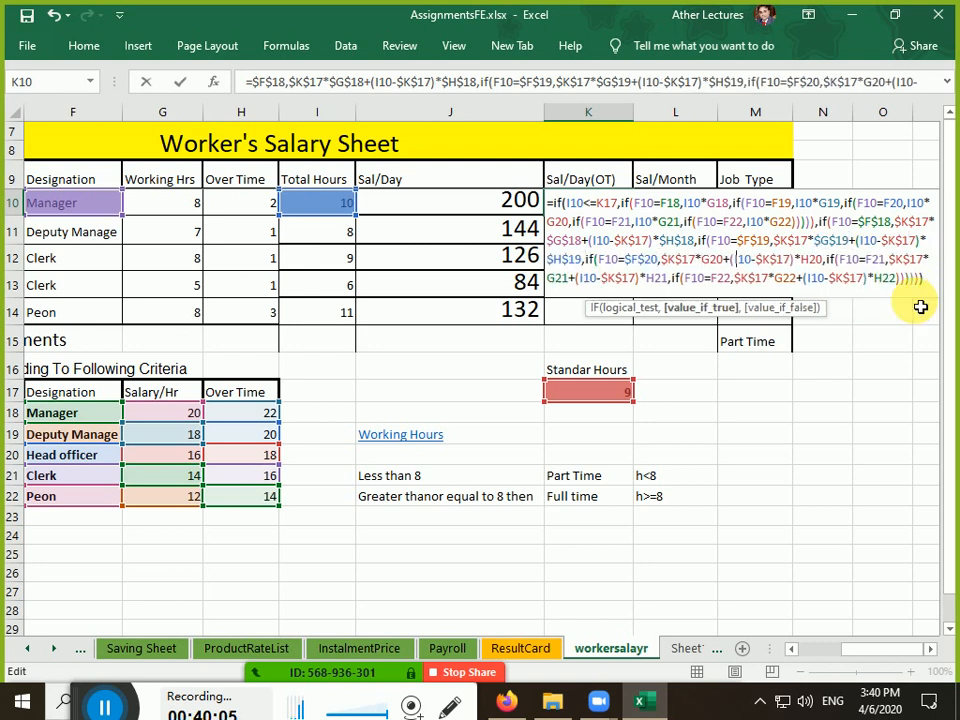
key("F4")
key("Right")
key("Right")
key("Right")
key("Right")
key("Right")
key("Right")
key("Right")
key("Right")
key("Right")
key("Right")
key("Right")
key("Right")
key("Right")
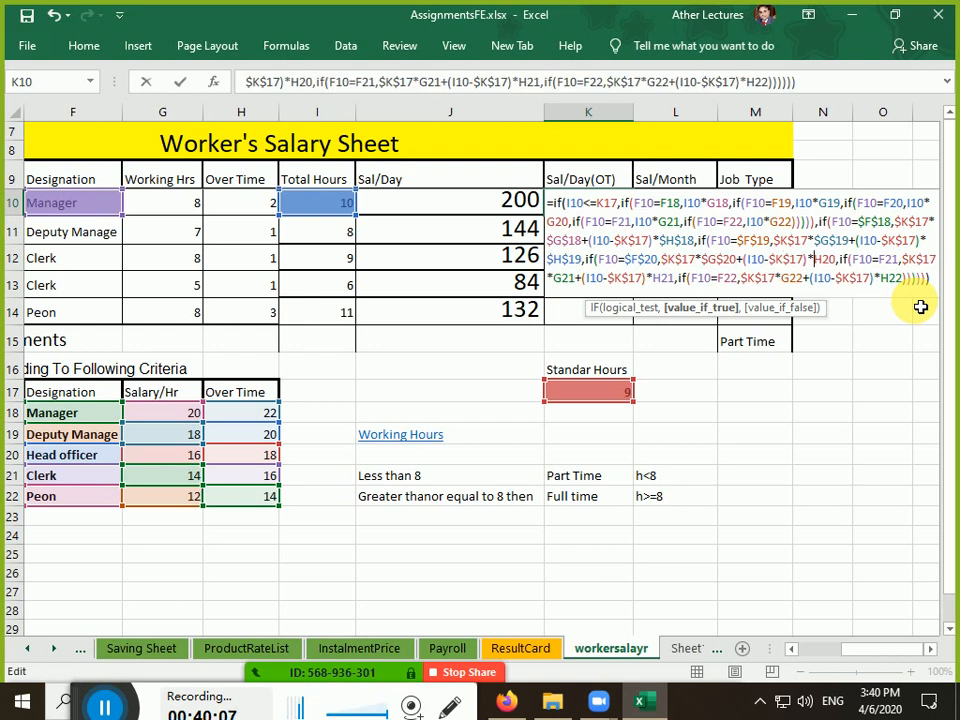
key("F4")
key("Right")
key("Right")
key("Right")
key("Right")
key("Right")
key("Right")
key("Right")
key("Right")
key("Right")
key("Right")
key("Right")
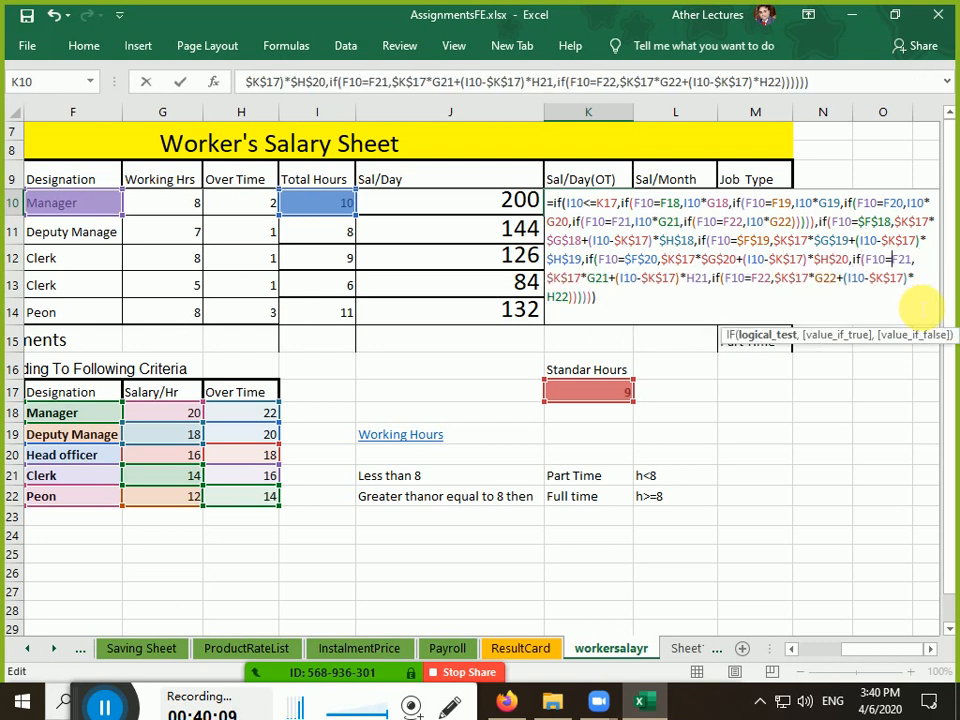
key("F4")
key("Right")
key("Right")
key("Right")
key("Right")
key("Right")
key("F4")
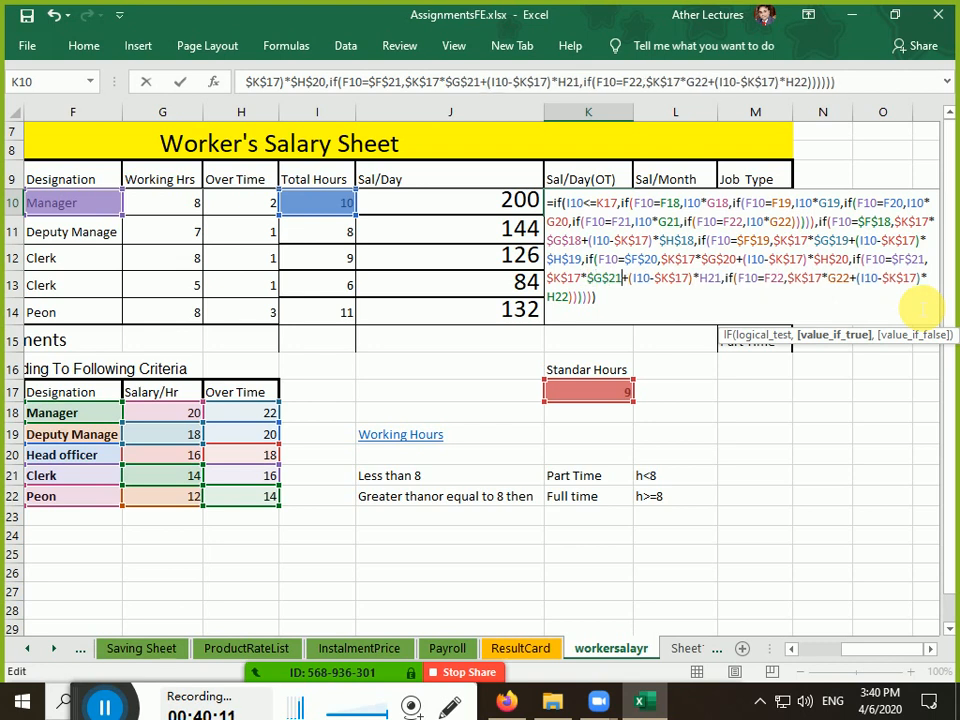
key("Right")
key("F4")
Lock F22, G22 and H22 as absolute and commit K10, which shows 202
key("Right")
key("Right")
key("Right")
key("Right")
key("Right")
key("Right")
key("Right")
key("Right")
key("F4")
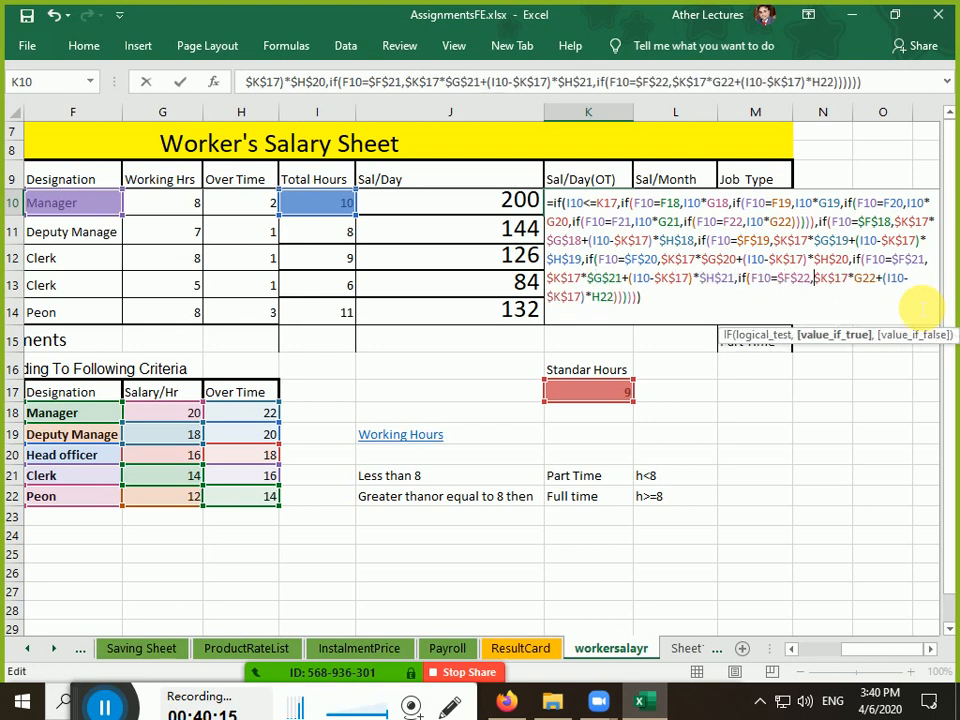
key("Right")
key("Right")
key("Right")
key("Right")
key("Right")
key("Right")
key("Right")
key("Right")
key("F4")
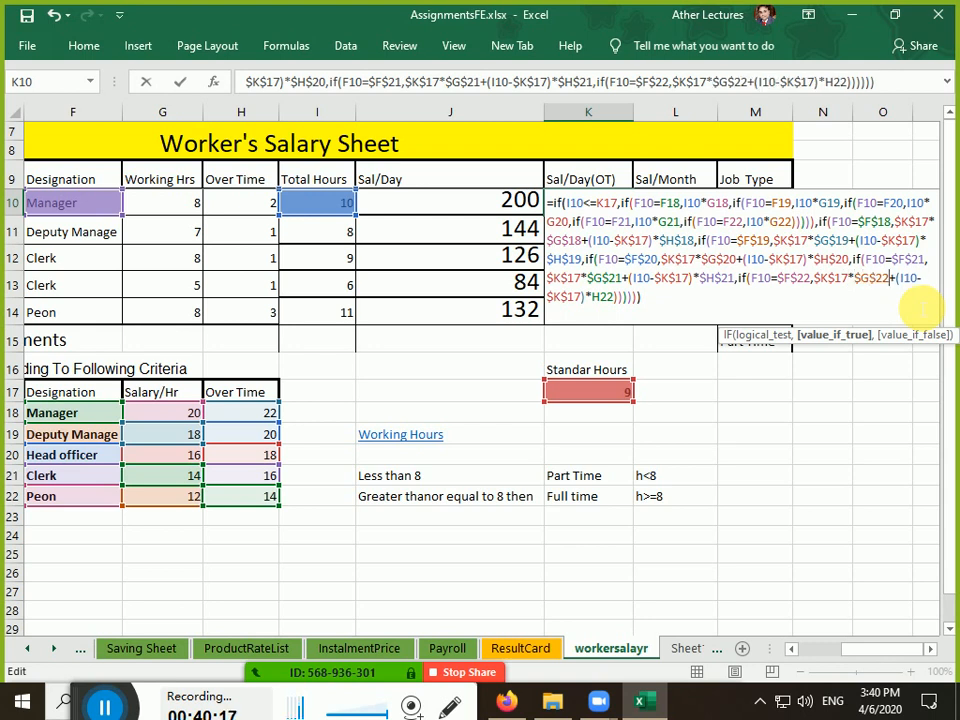
key("Right")
key("Right")
key("Right")
key("Right")
key("Right")
key("Right")
key("Right")
key("Right")
key("Right")
key("Right")
key("Right")
key("Right")
key("Right")
key("Right")
key("F4")
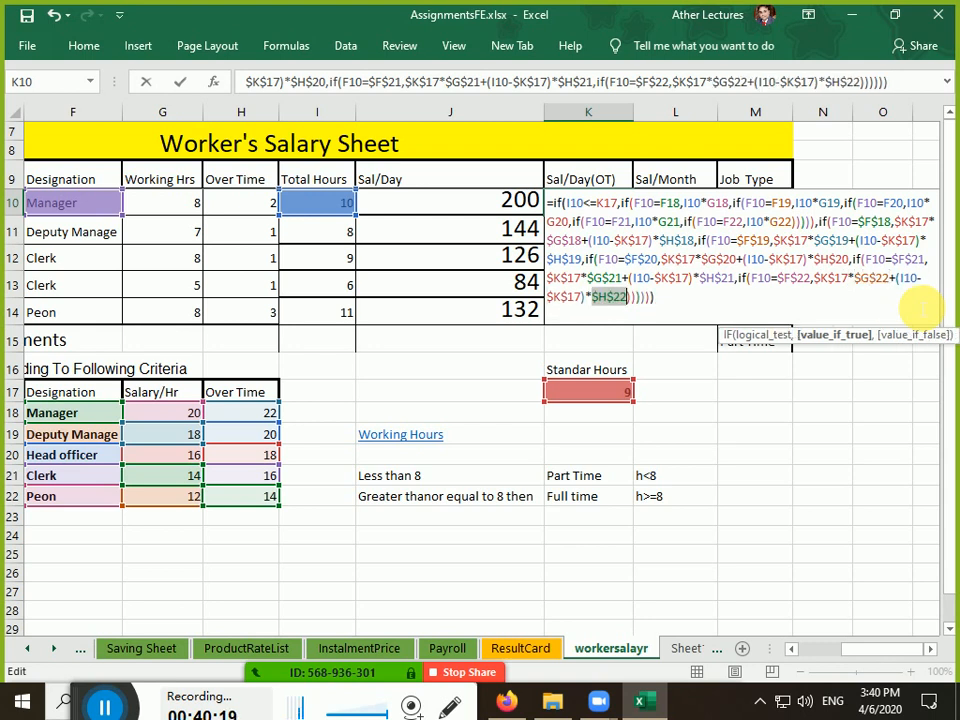
key("Right")
key("Right")
key("Right")
key("Right")
key("Right")
key("Right")
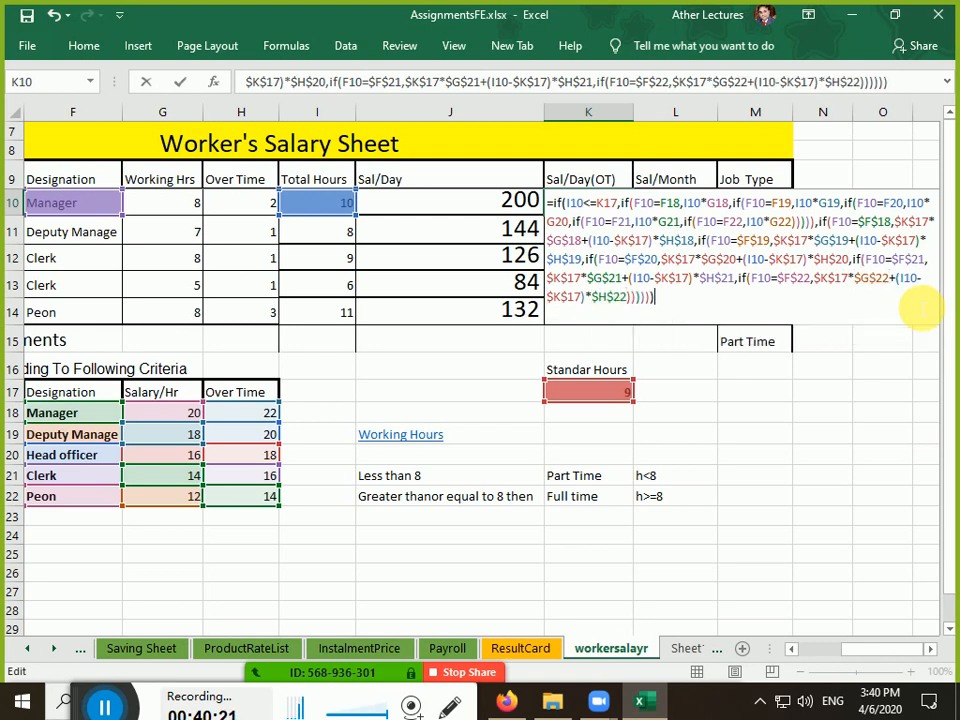
key("Return")
key("Up")
key("Left")
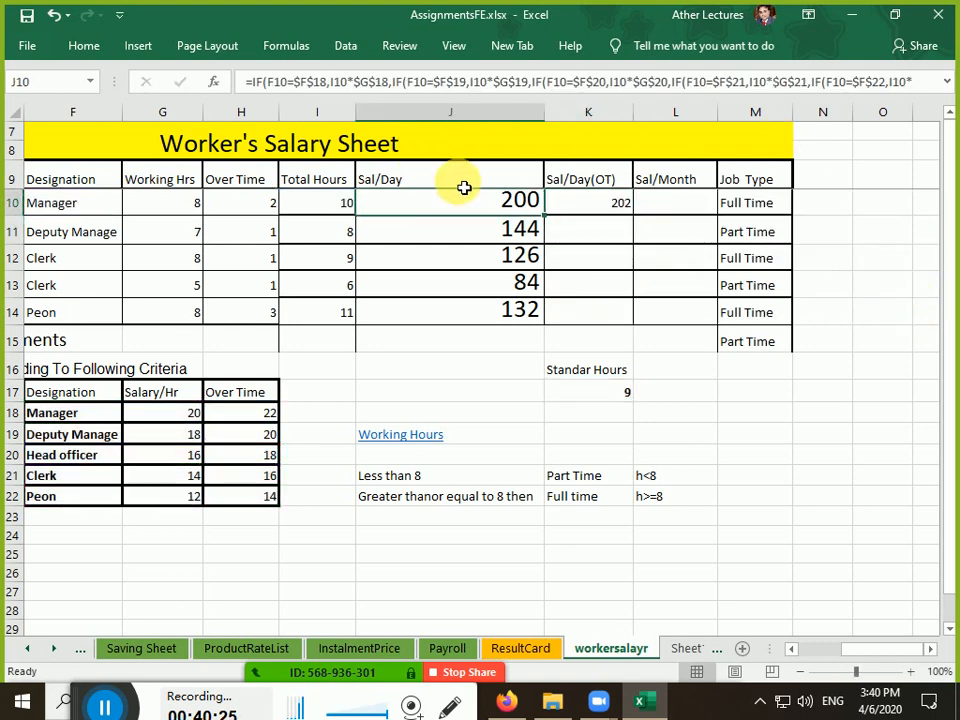
Fill K10's overtime formula down to K14, giving 142, 126, 78 and 132, then open K13 to check it
left_click(594, 215)
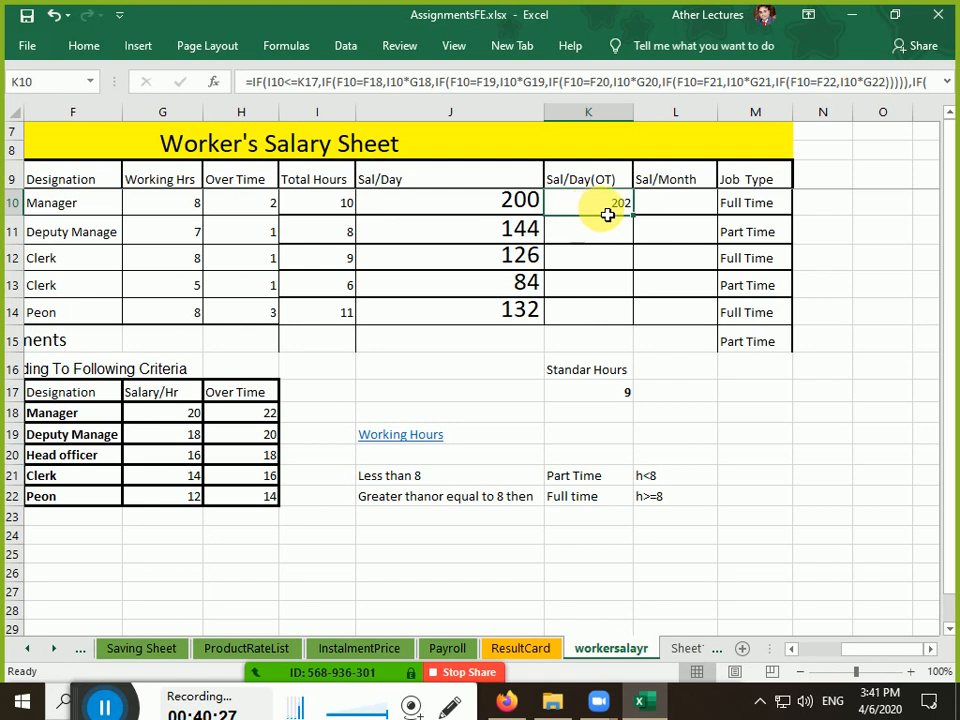
left_click_drag(637, 220, 621, 321)
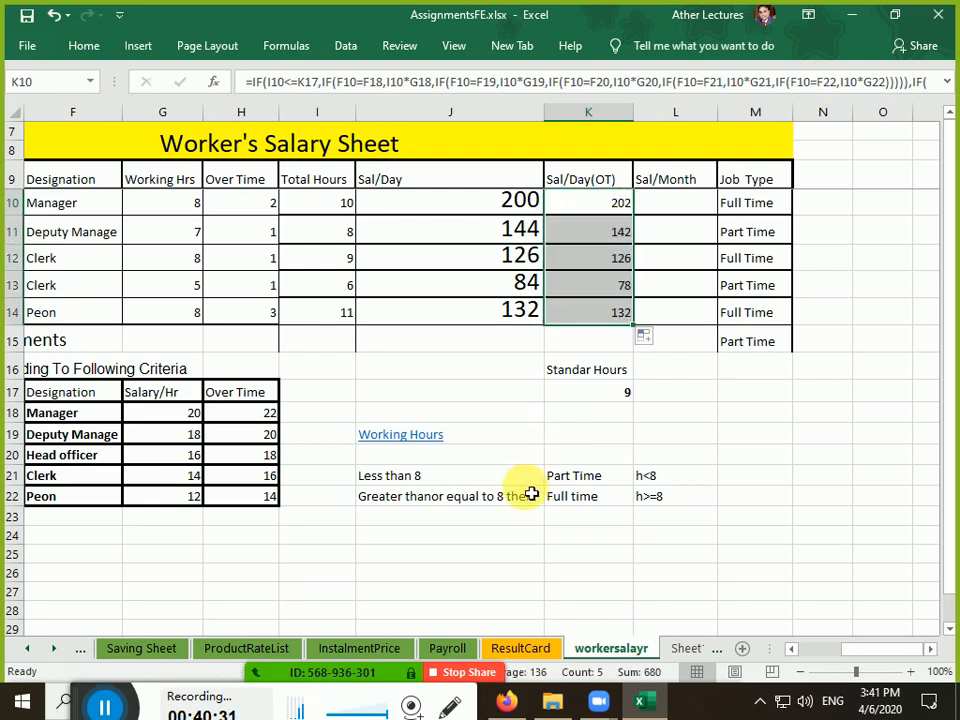
double_click(592, 284)
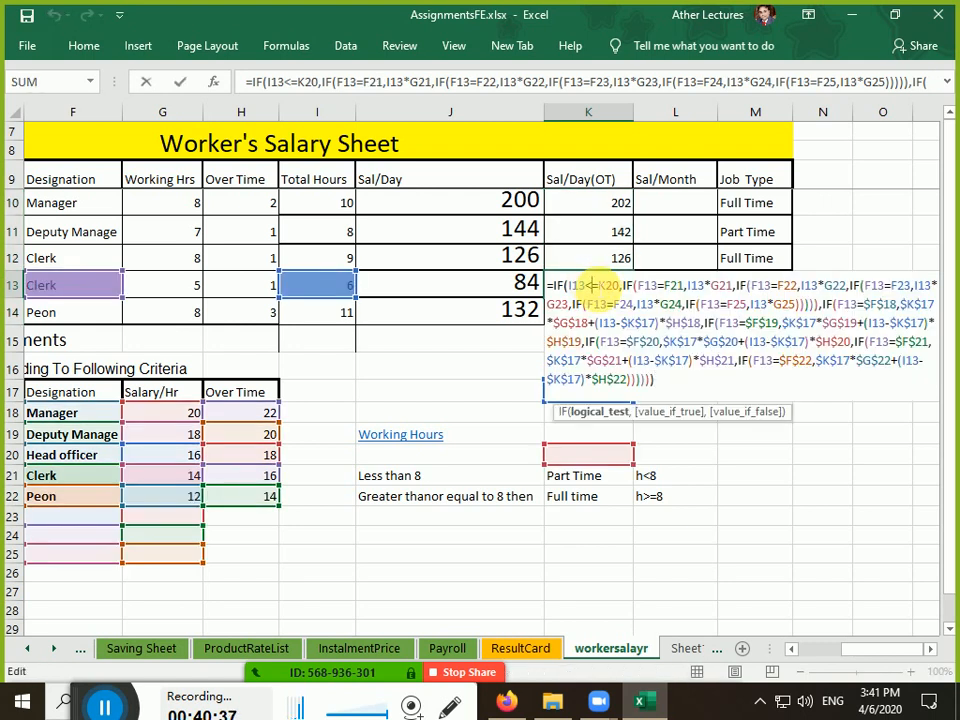
Reopen K10 and make the first IF chain's F18 through G20 references absolute
key("Escape")
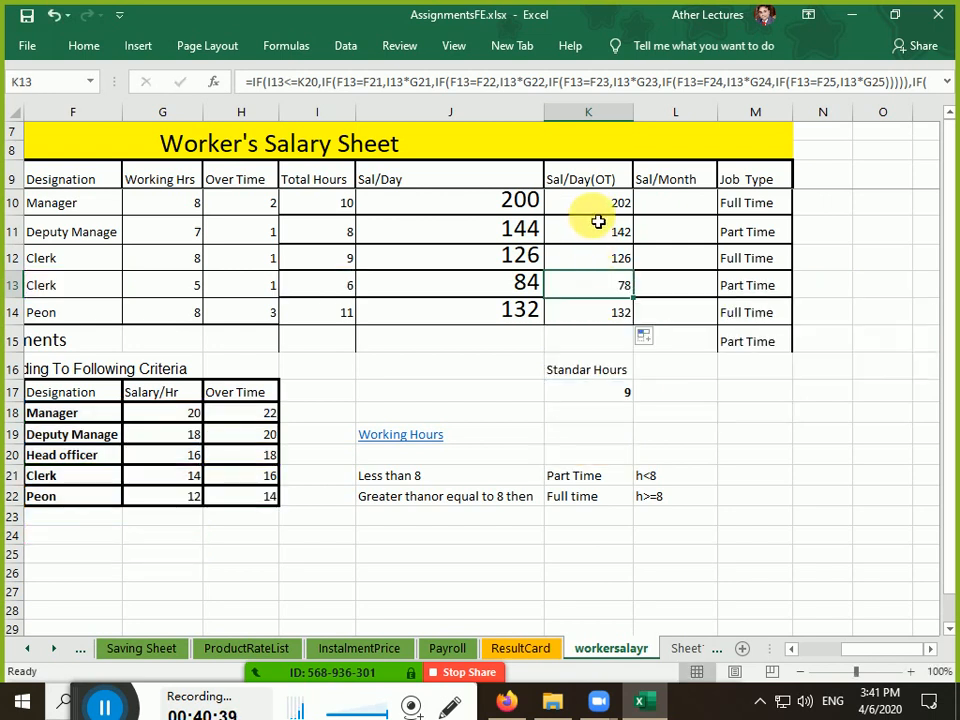
left_click(595, 205)
double_click(592, 203)
key("Right")
key("Right")
key("Right")
key("Right")
key("Right")
key("Right")
key("Right")
key("Right")
key("Right")
key("Right")
key("Right")
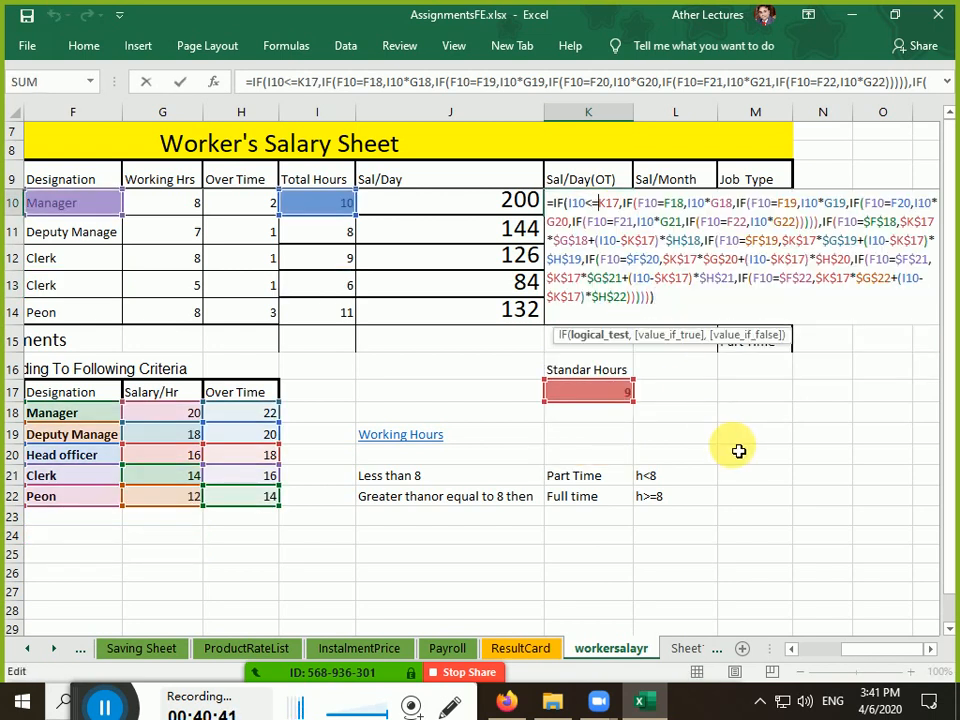
key("F4")
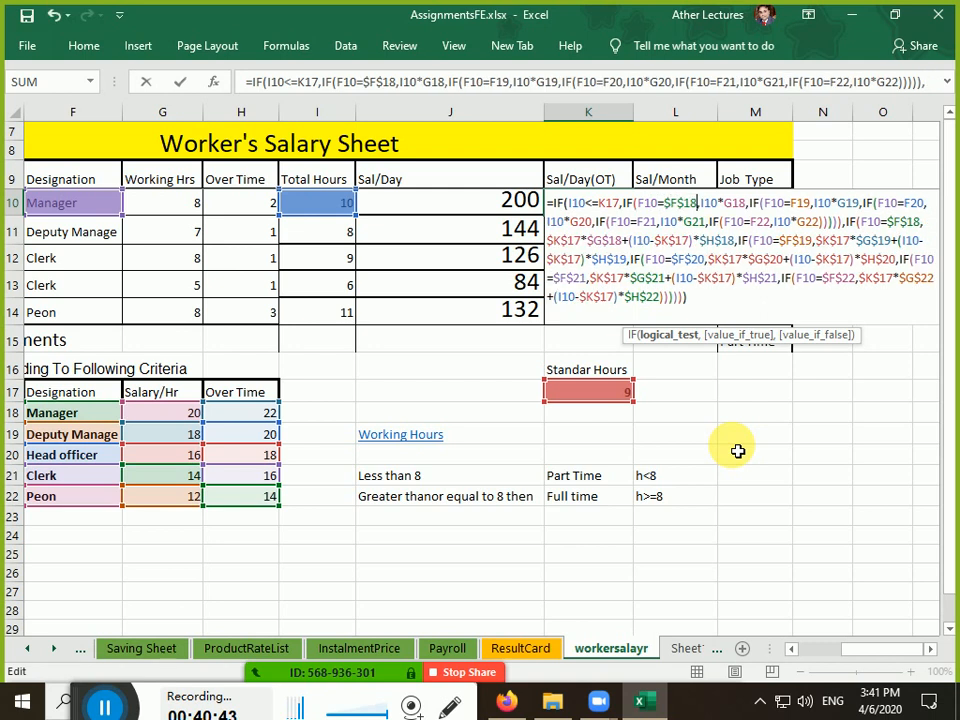
key("Right")
key("Right")
key("Right")
key("Right")
key("Right")
key("Right")
key("Right")
key("Right")
key("F4")
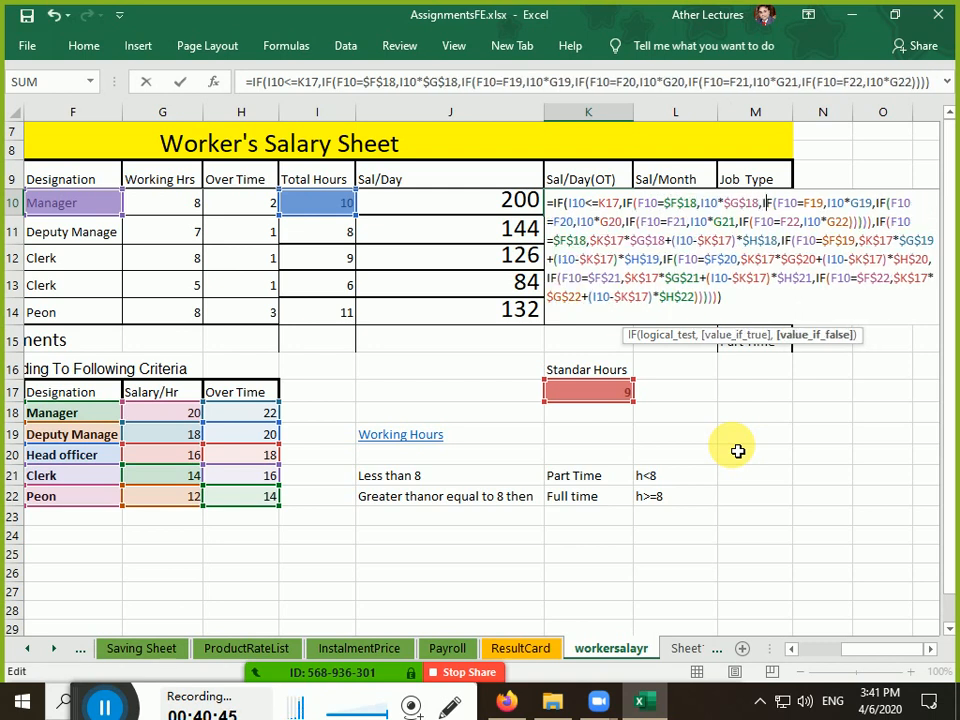
key("Right")
key("Right")
key("Right")
key("Right")
key("Right")
key("Right")
key("Right")
key("Right")
key("Right")
key("Right")
key("Right")
key("F4")
key("Right")
key("Right")
key("Right")
key("Right")
key("Right")
key("F4")
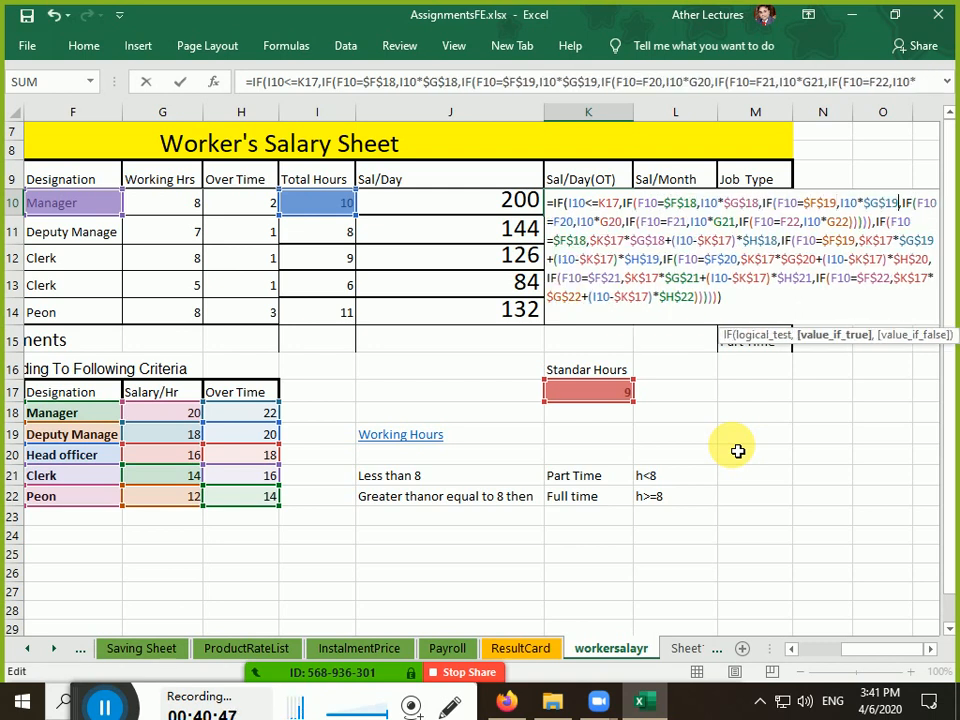
key("Right")
key("Right")
key("Right")
key("Right")
key("Right")
key("Right")
key("Right")
key("Right")
key("Right")
key("Right")
key("Right")
key("F4")
key("Right")
key("Right")
key("Right")
key("Right")
key("Right")
key("Right")
key("Right")
key("Right")
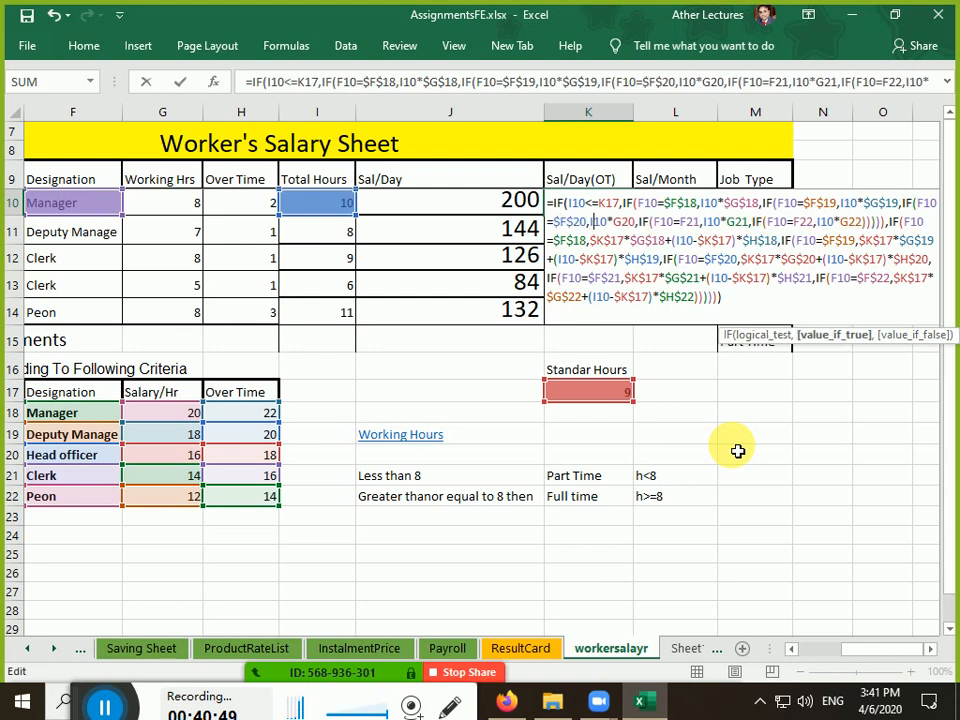
key("F4")
Lock F21 through G22 as absolute, commit K10, and refill it down to K14
key("Right")
key("Right")
key("Right")
key("Right")
key("Right")
key("Right")
key("Right")
key("Right")
key("Right")
key("F4")
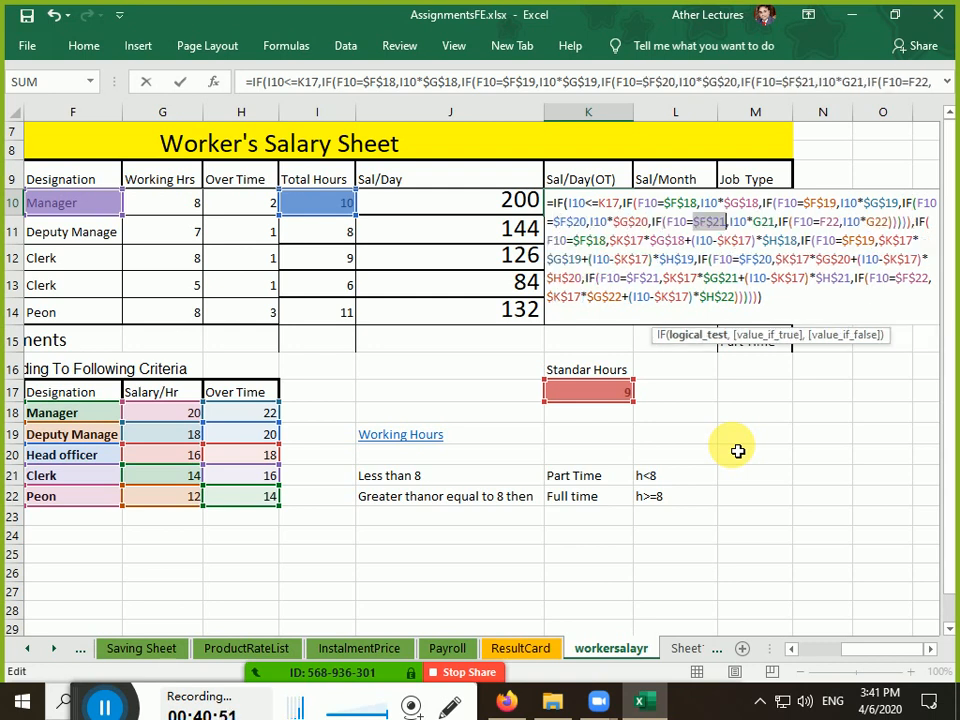
key("Right")
key("Right")
key("Right")
key("Right")
key("Right")
key("Right")
key("F4")
key("Right")
key("Right")
key("Right")
key("Right")
key("Right")
key("Right")
key("Right")
key("Right")
key("Right")
key("Right")
key("Right")
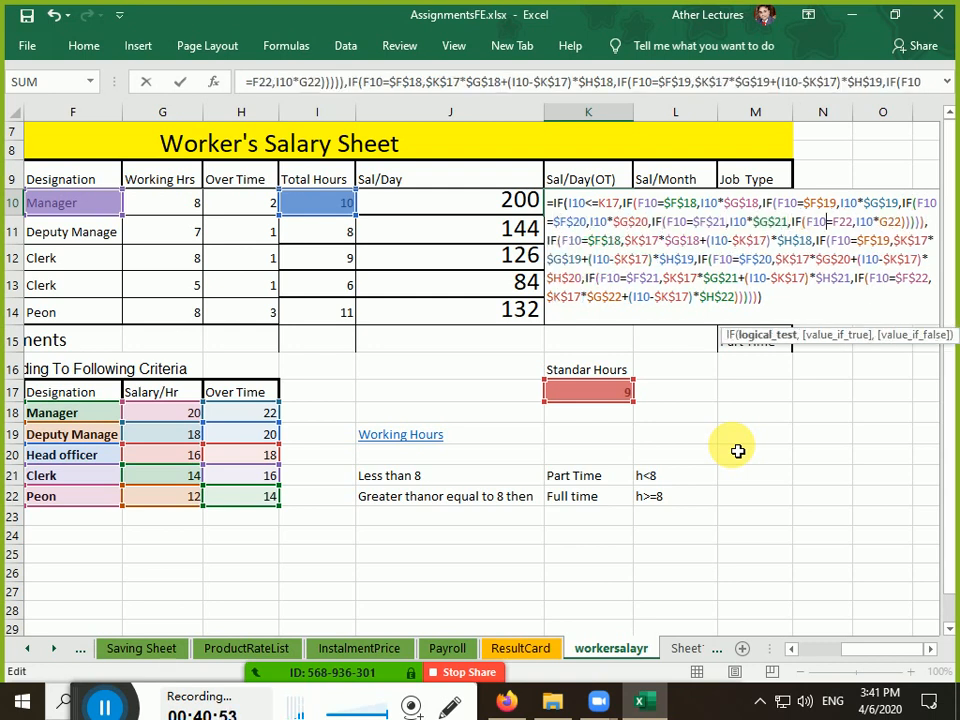
key("F4")
key("Right")
key("Right")
key("Right")
key("Right")
key("Right")
key("Right")
key("F4")
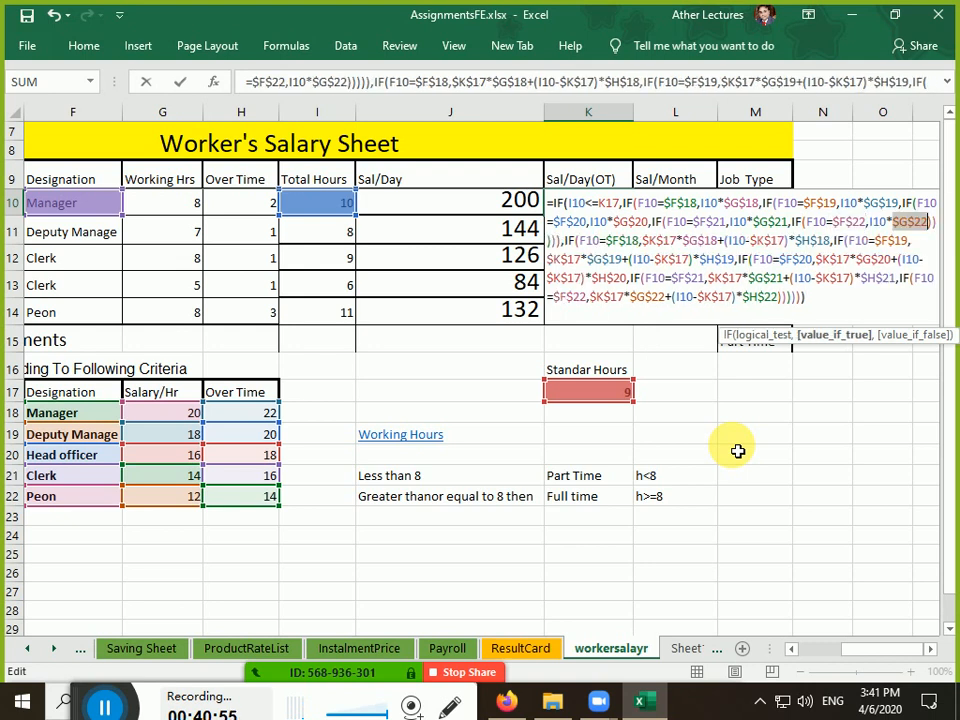
key("Right")
key("Right")
key("Right")
key("Right")
key("Right")
key("Right")
key("Right")
key("Right")
key("Right")
key("Right")
key("ctrl+Return")
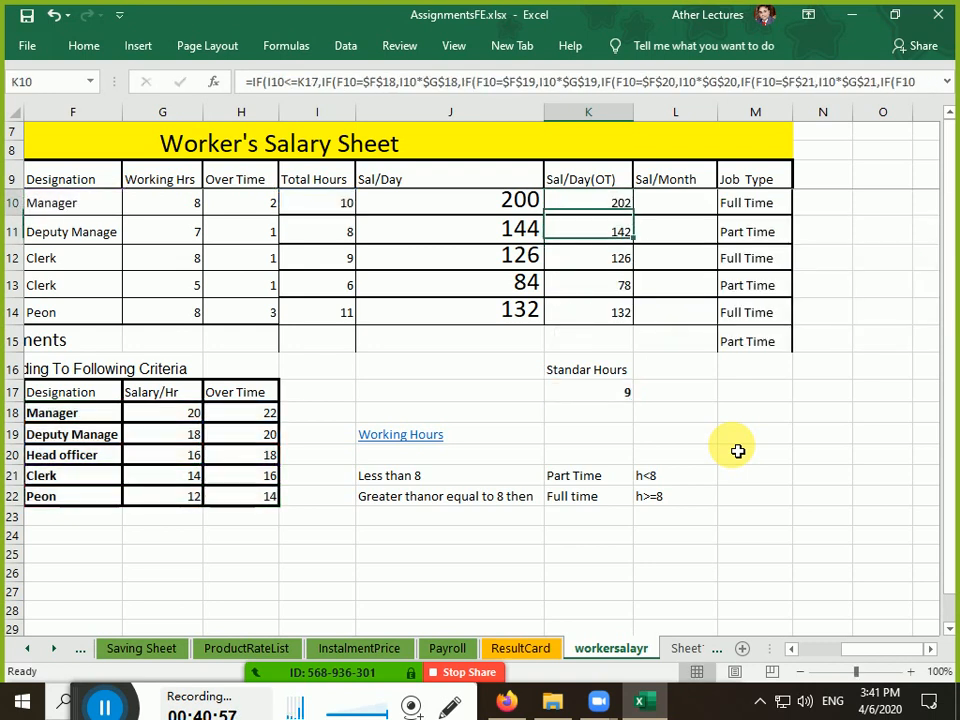
key("shift+Down")
key("shift+Down")
key("shift+Down")
key("shift+Down")
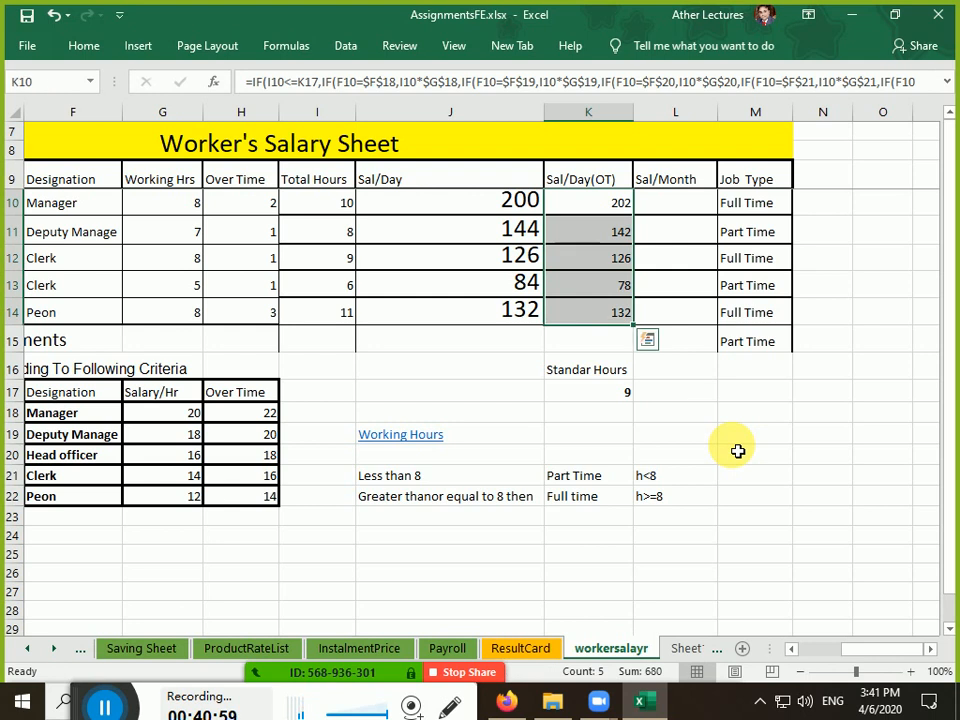
key("Down")
key("Down")
key("Down")
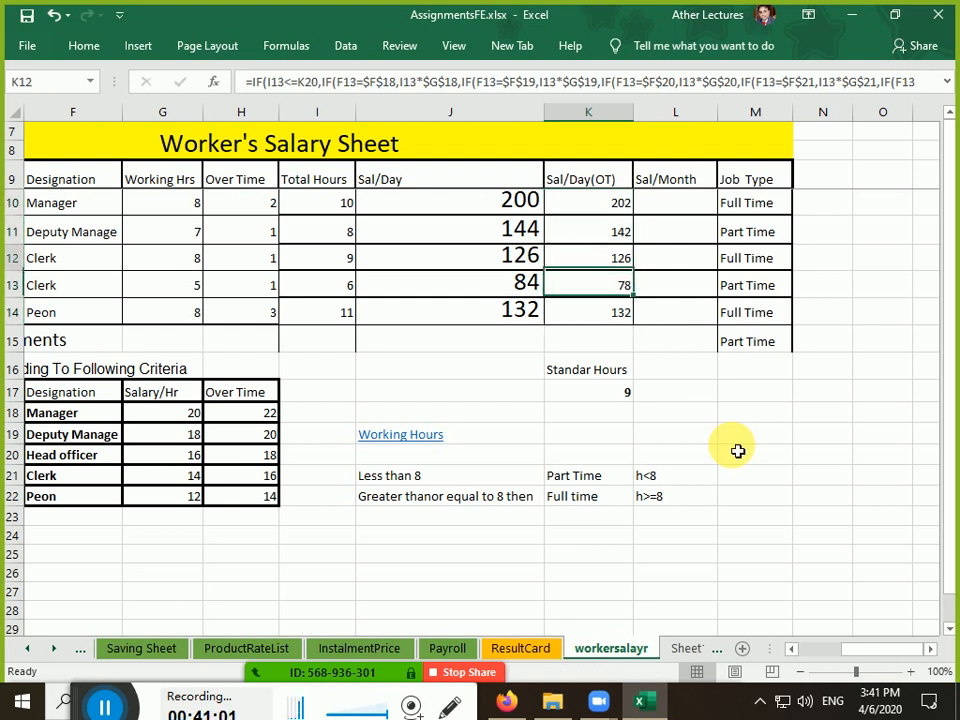
Refill K10's formula to K14 and compare the formulas in K13, K11 and J11
key("Up")
key("Up")
key("Up")
key("Up")
left_click(604, 215)
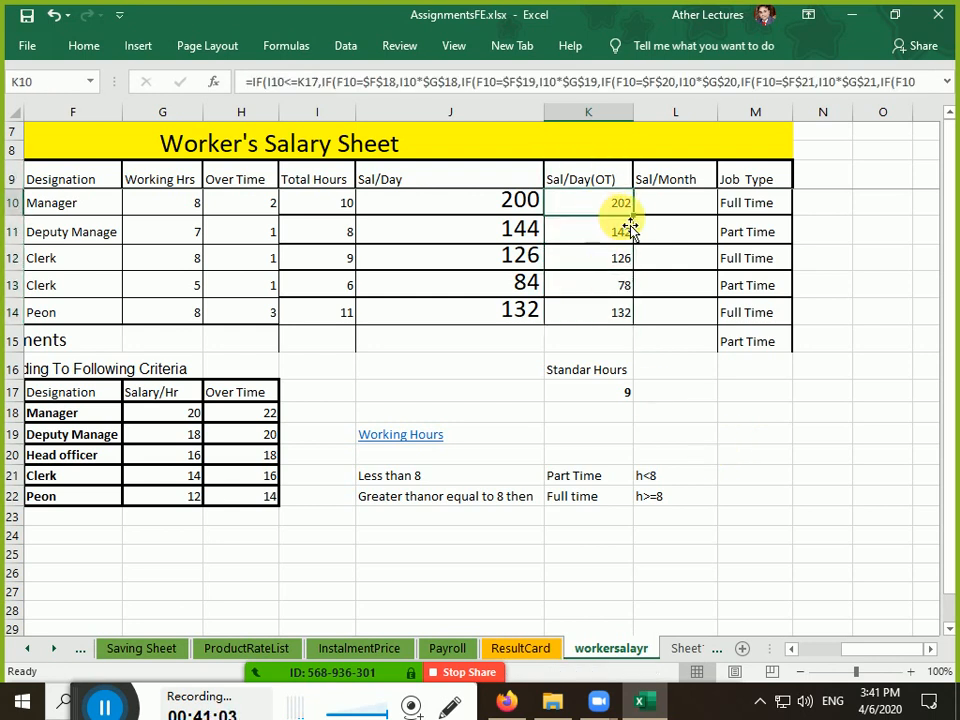
left_click_drag(633, 216, 645, 345)
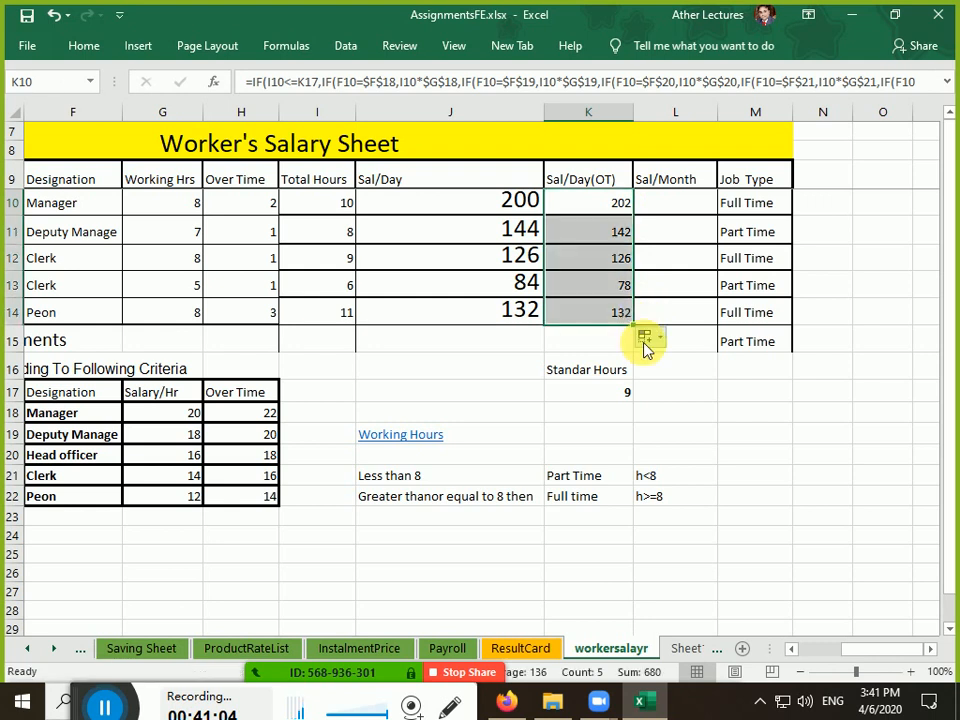
left_click(600, 288)
double_click(592, 286)
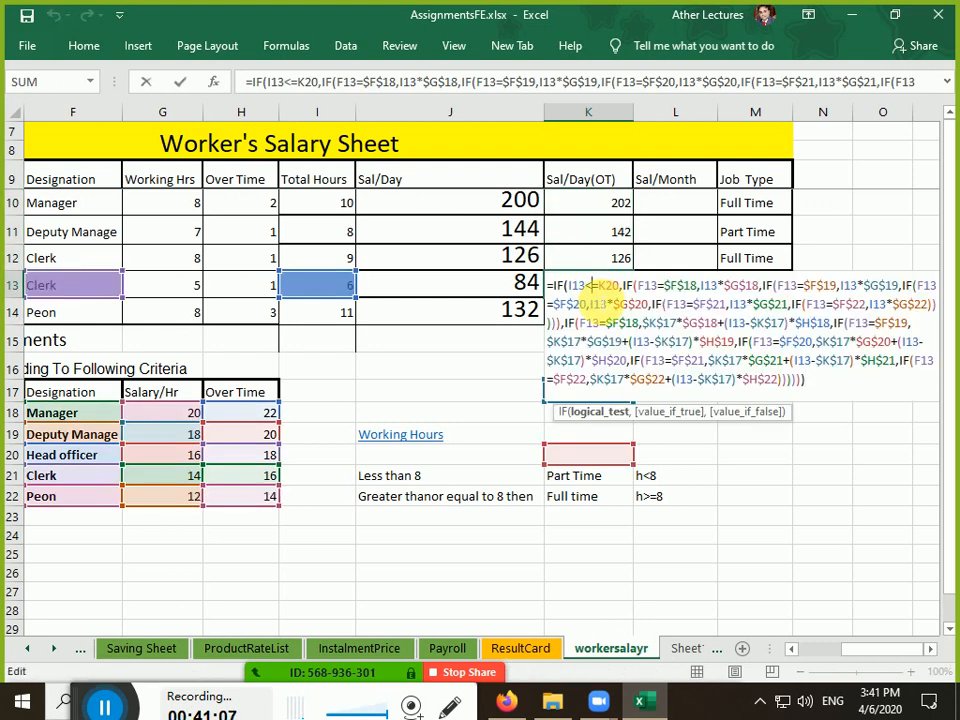
key("Escape")
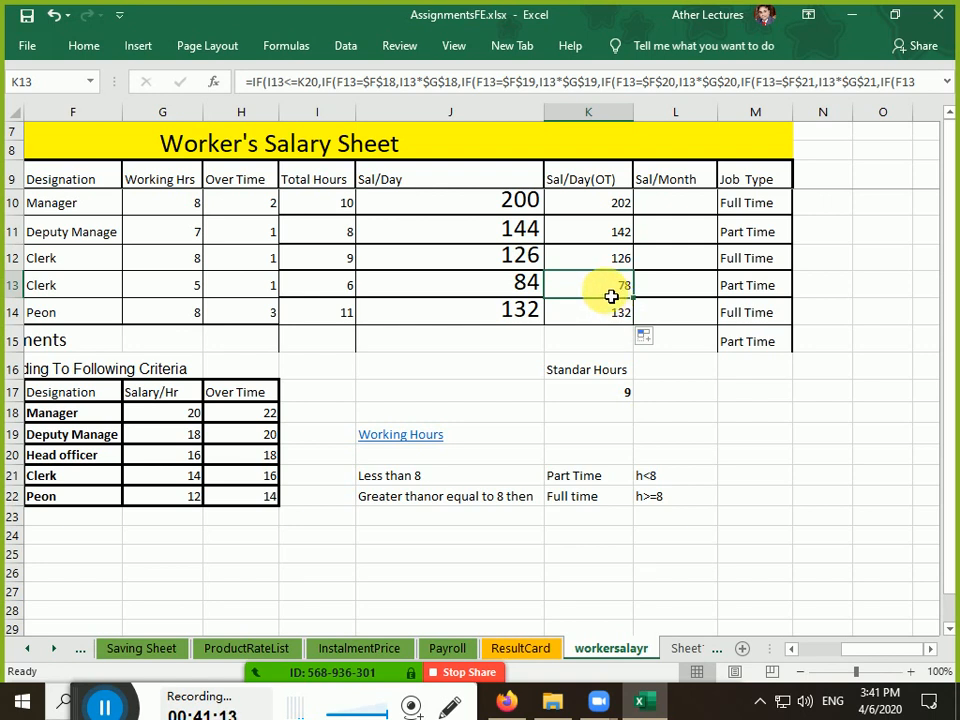
left_click(593, 216)
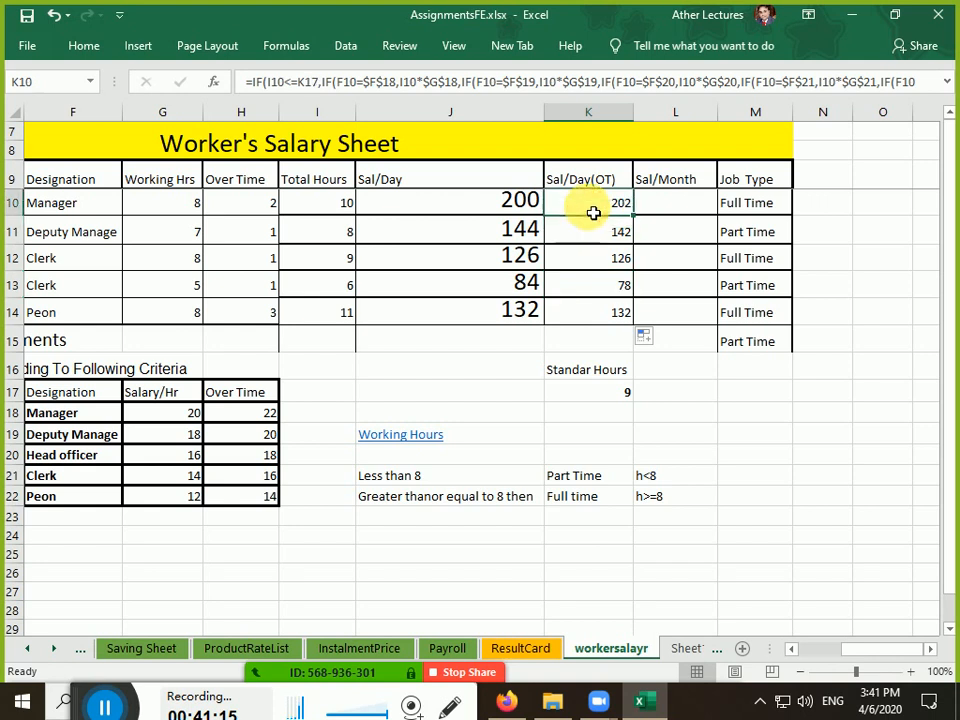
left_click(600, 238)
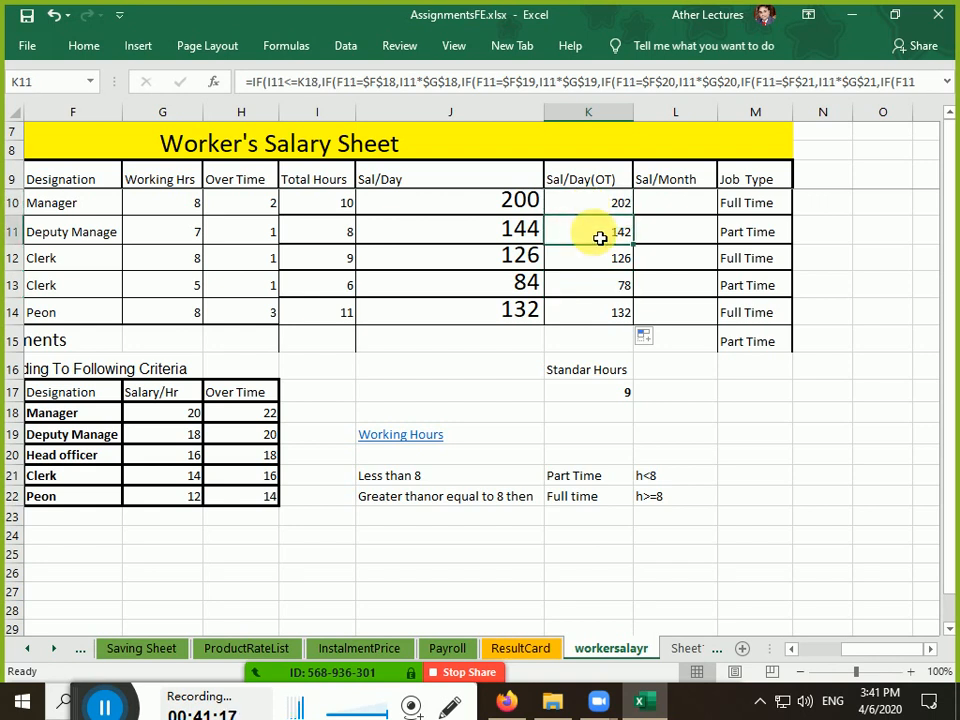
left_click(515, 230)
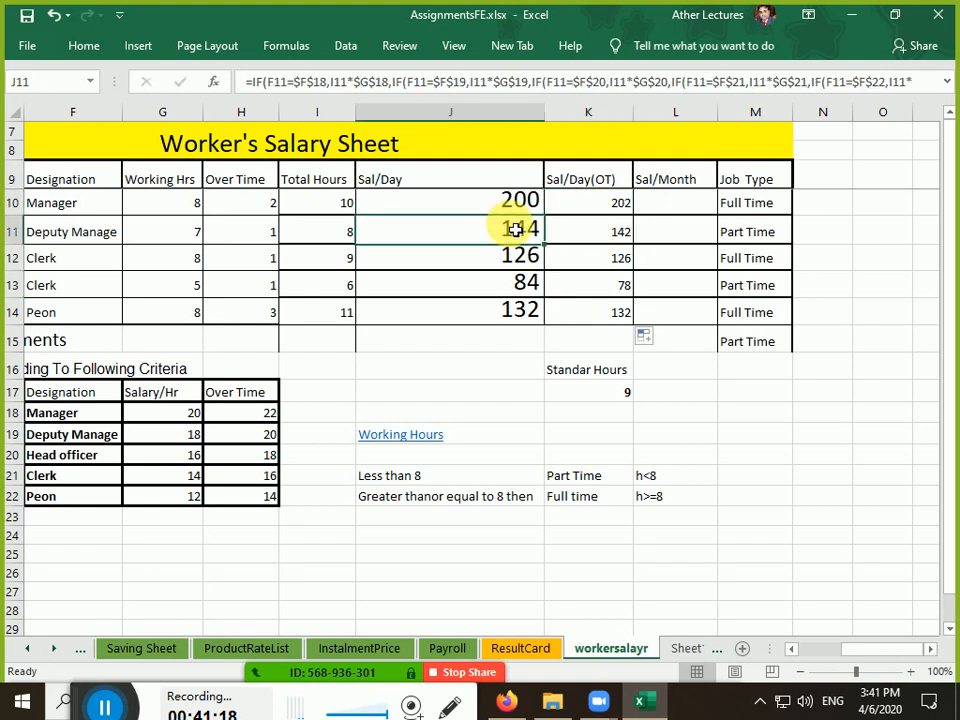
double_click(589, 231)
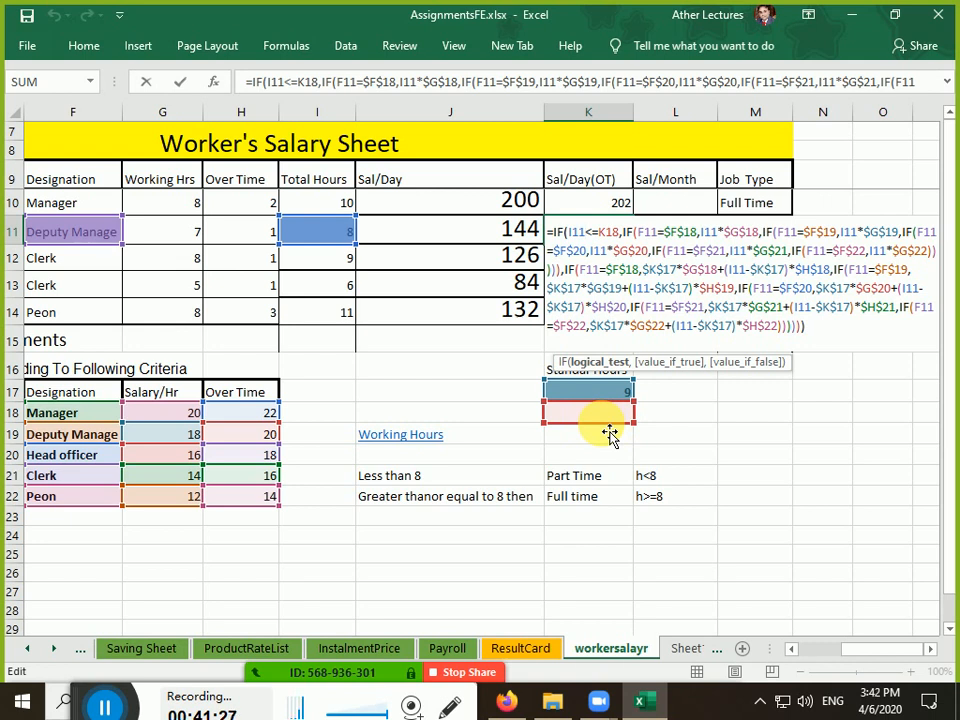
key("ctrl+Return")
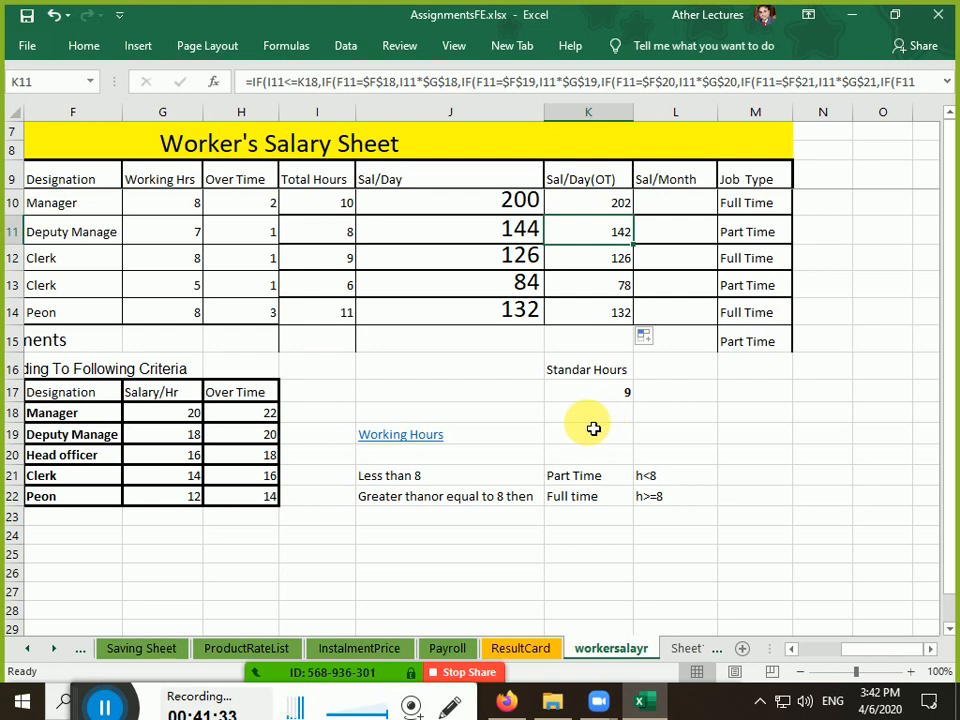
left_click(595, 212)
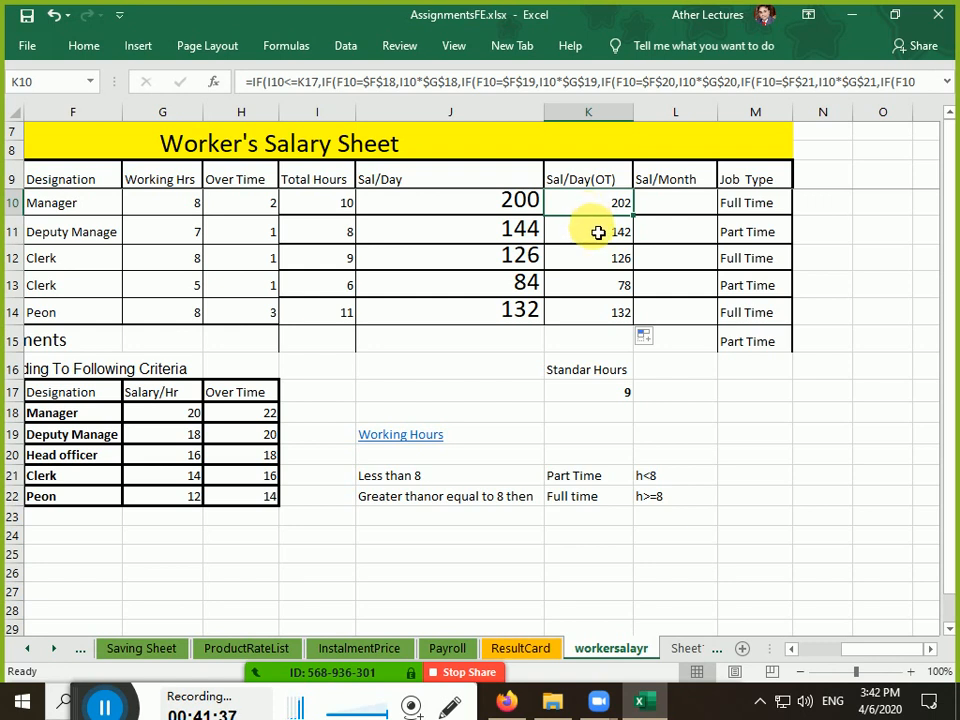
left_click(600, 232)
double_click(588, 243)
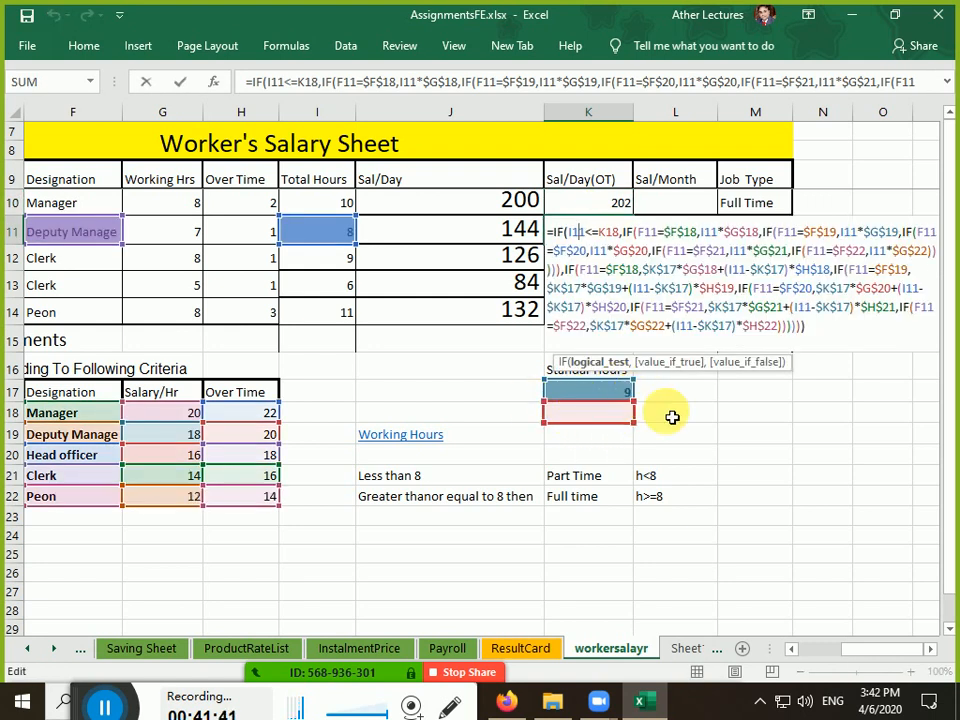
Change K10's K17 to $K$17 and refill to K14, giving 202, 144, 126, 84, 136
left_click(617, 206)
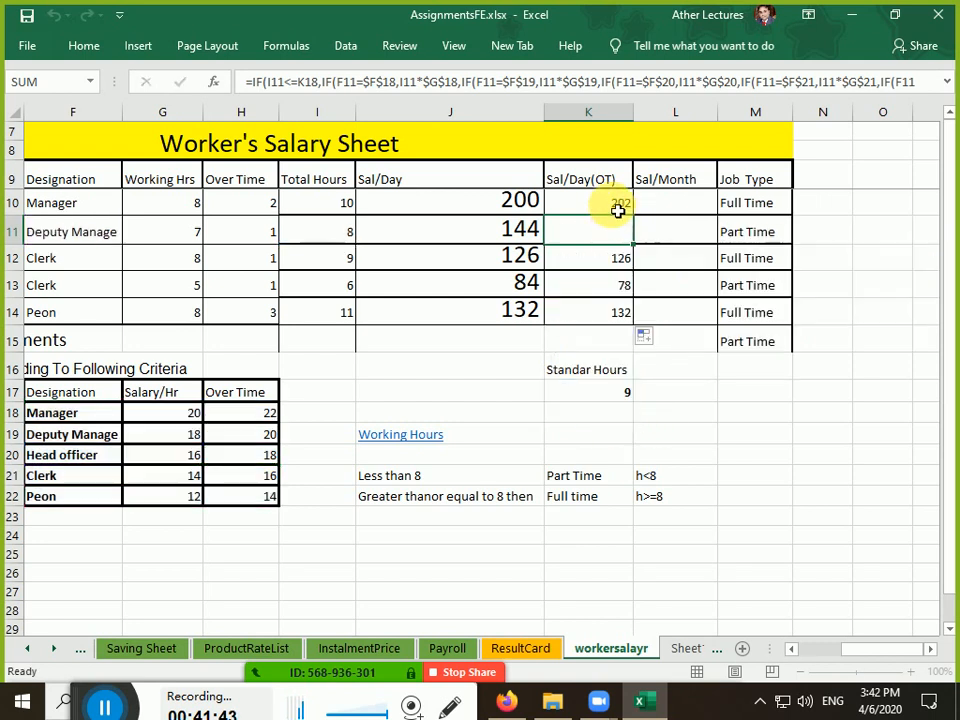
double_click(617, 206)
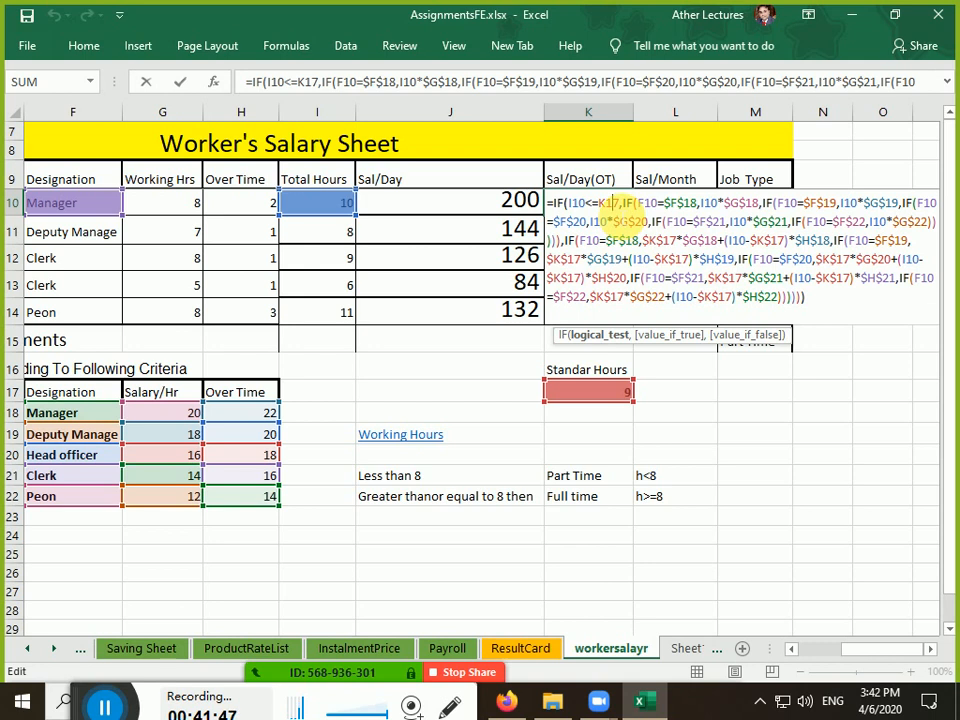
key("F4")
key("Return")
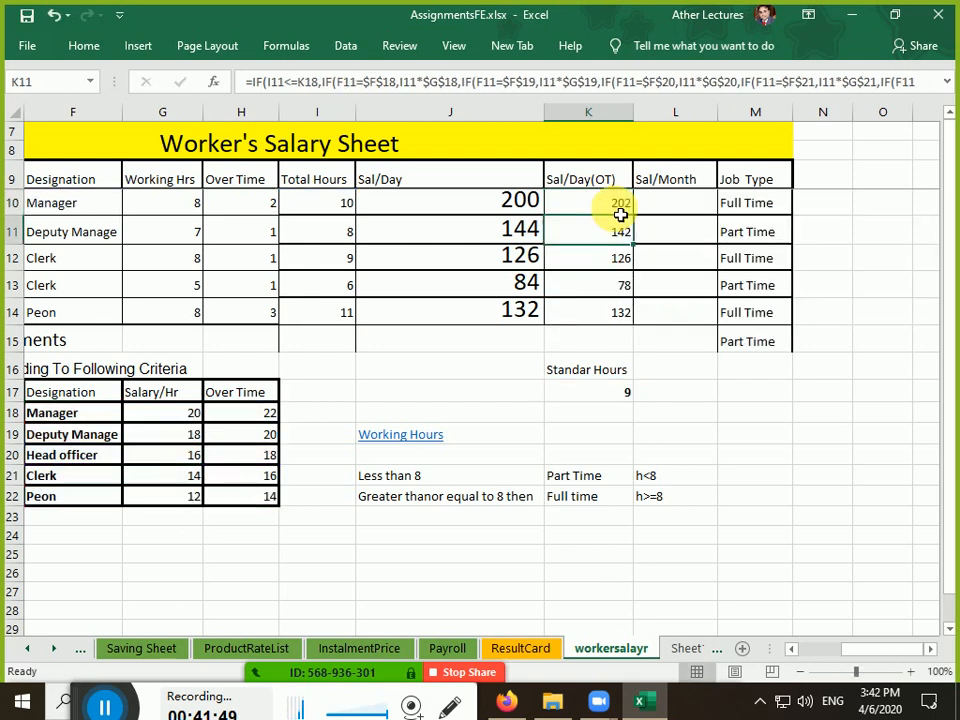
left_click(619, 210)
double_click(634, 217)
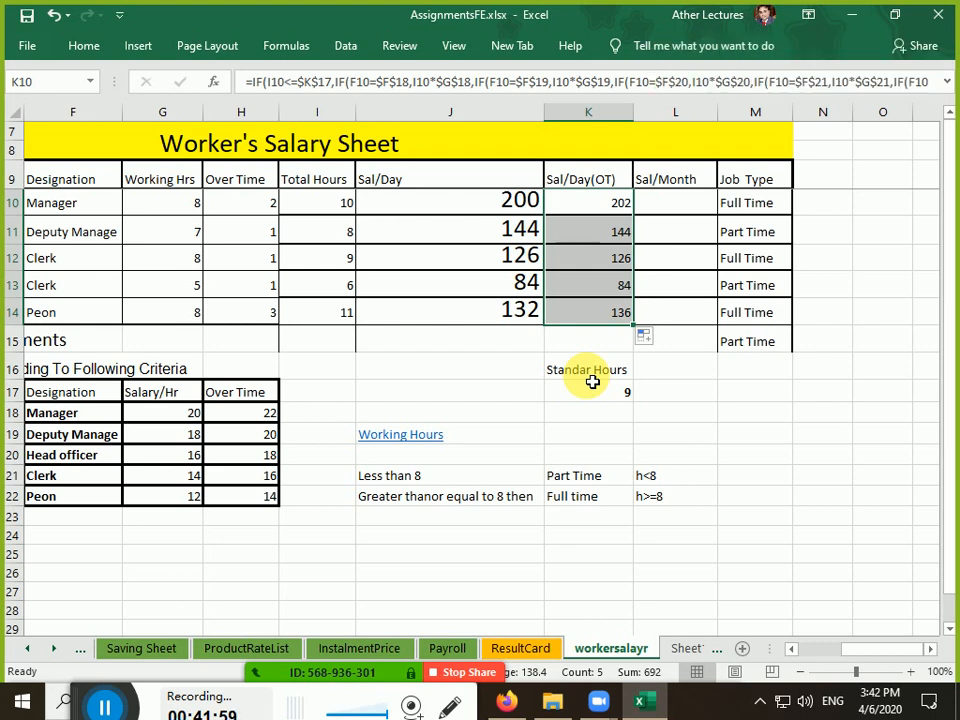
left_click_drag(579, 369, 599, 392)
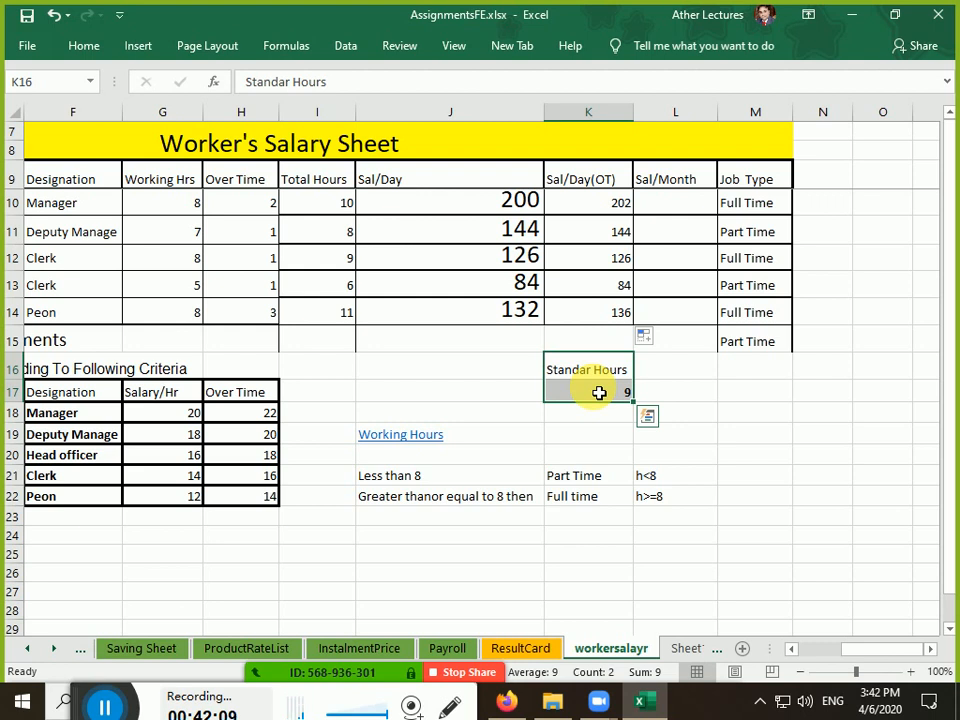
left_click_drag(600, 371, 604, 401)
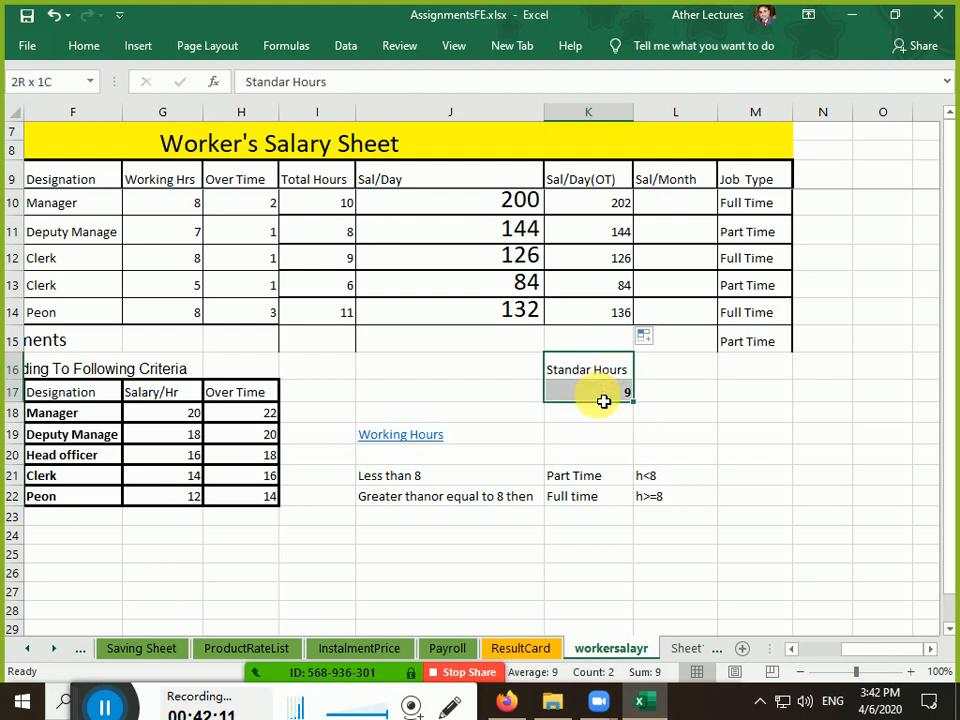
left_click(604, 401)
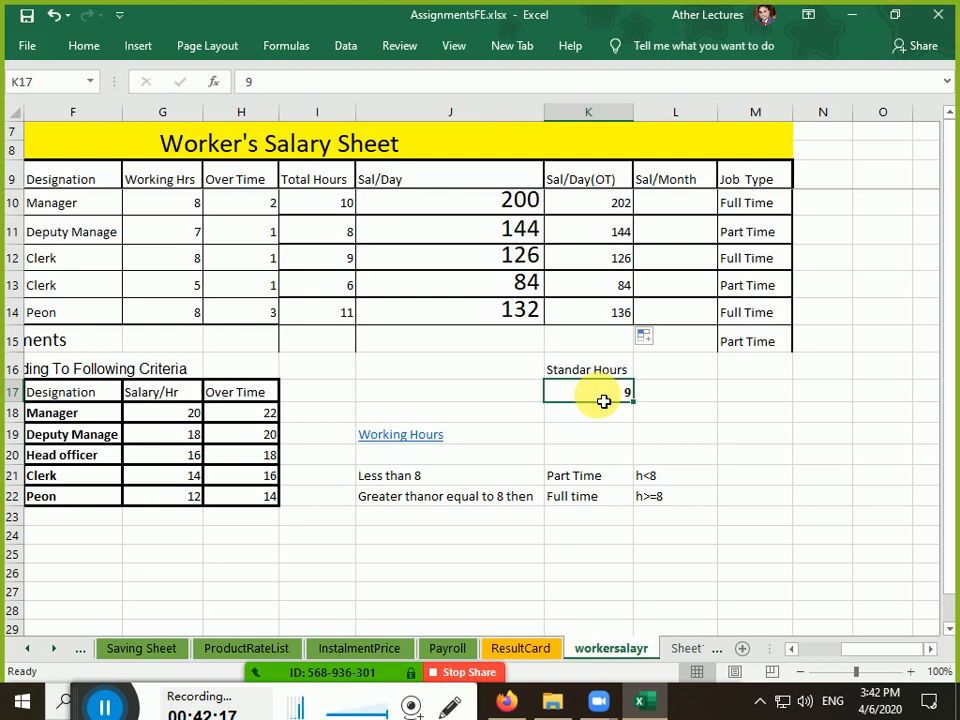
key("Up")
key("Down")
key("Up")
key("Down")
key("Up")
key("Down")
key("Up")
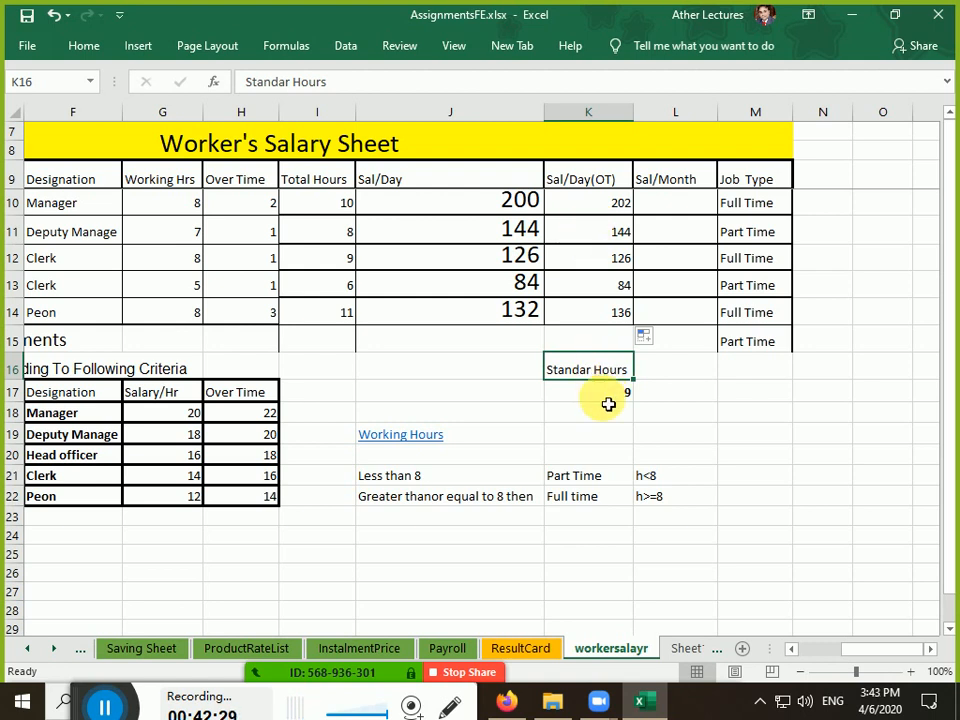
left_click_drag(195, 212, 232, 214)
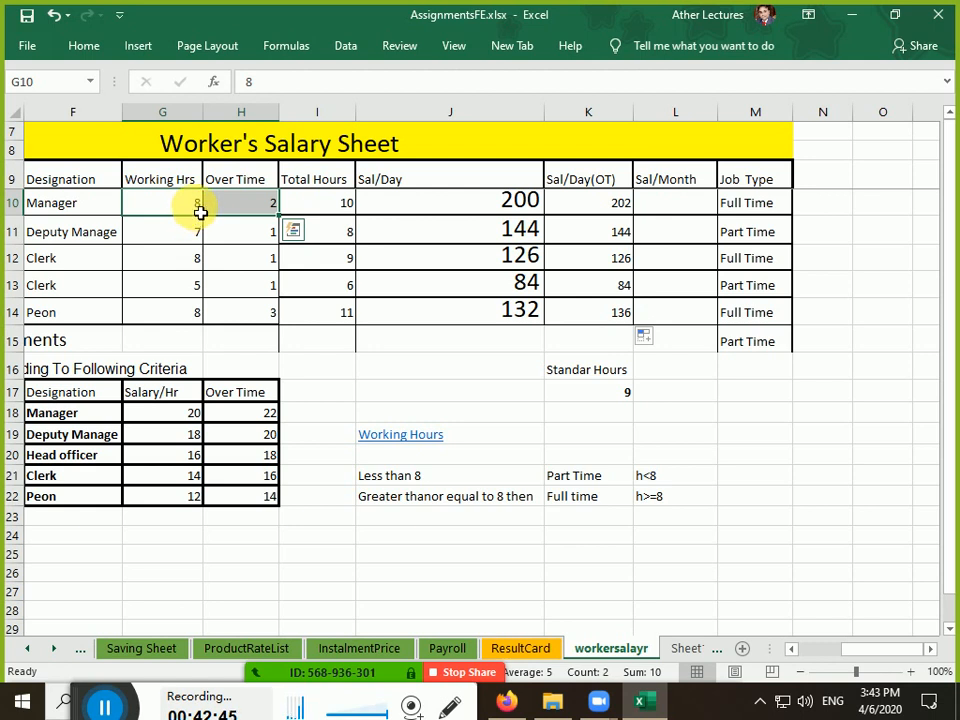
left_click(191, 212)
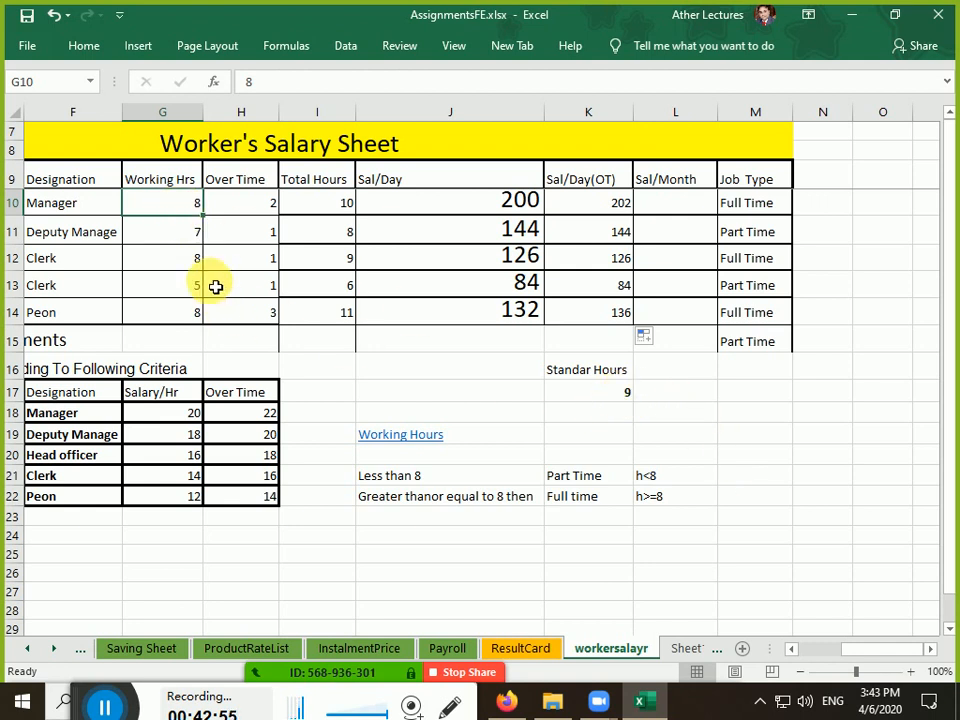
left_click(242, 213)
left_click_drag(180, 214, 227, 214)
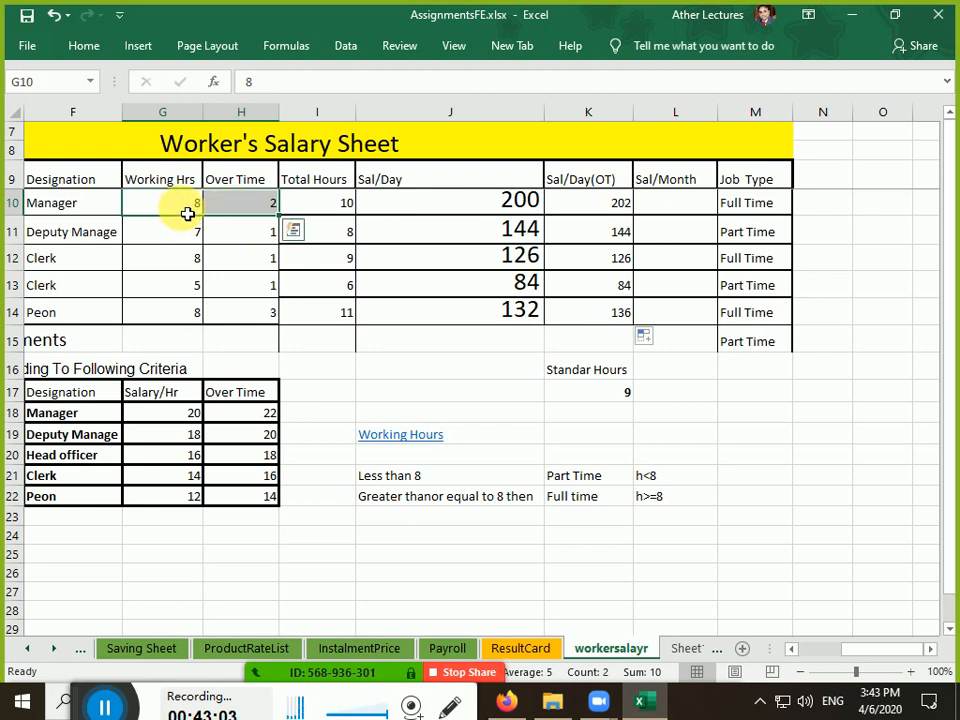
left_click(187, 214)
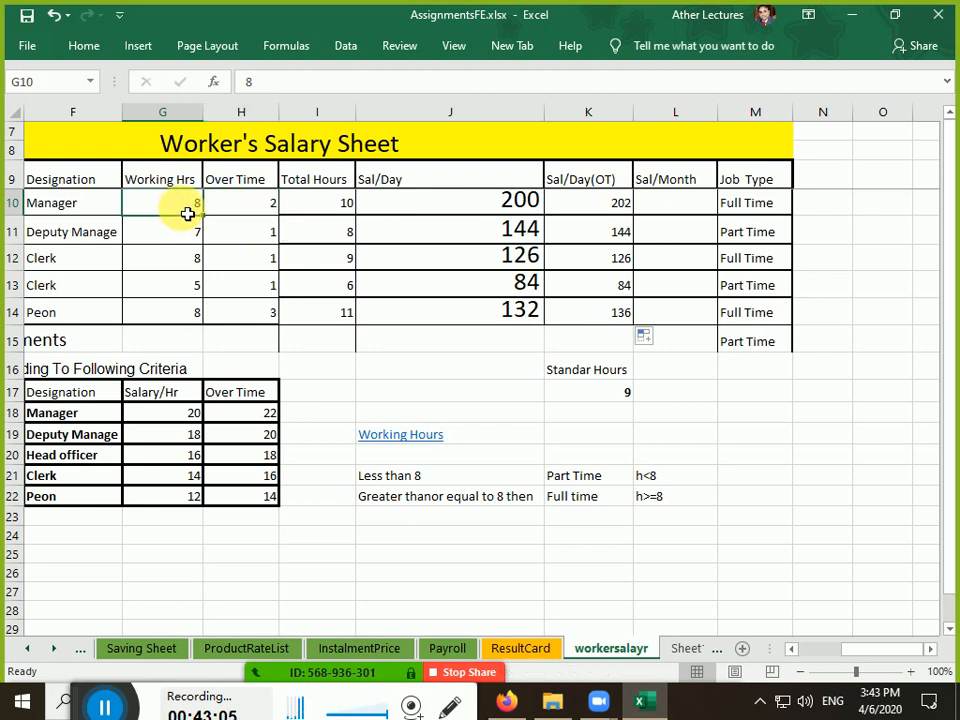
left_click(249, 208)
left_click(310, 210)
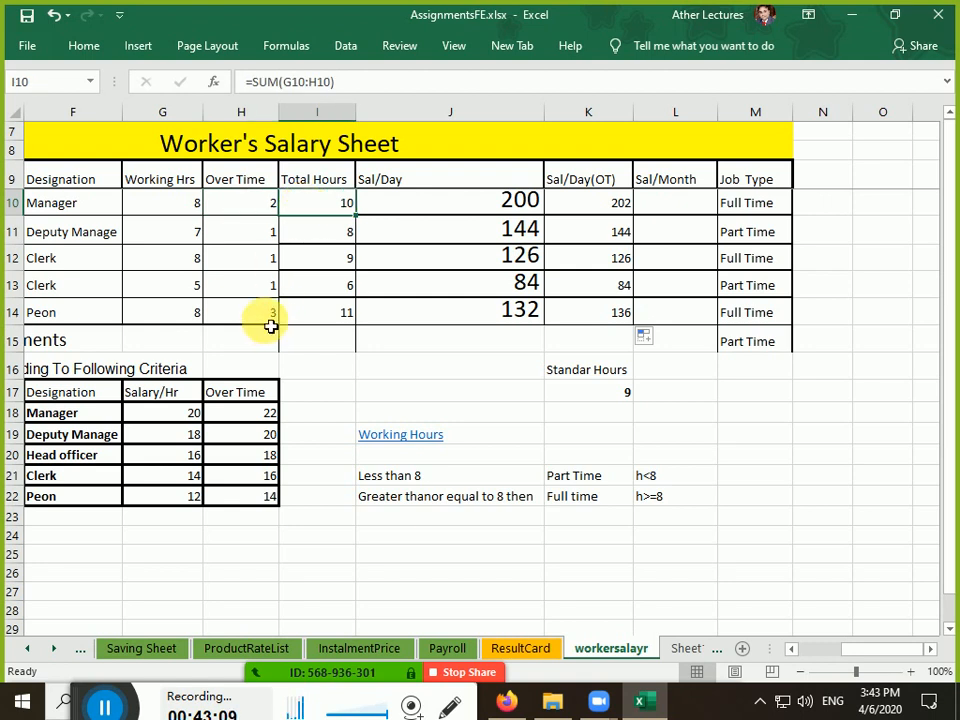
left_click_drag(186, 294, 231, 296)
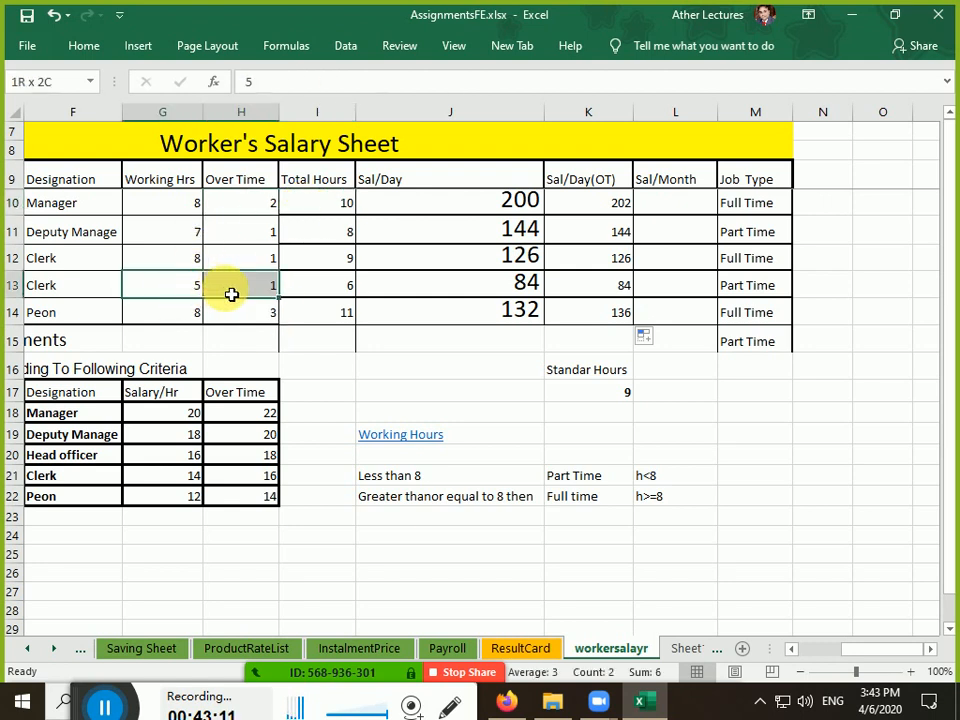
left_click(191, 294)
left_click(250, 293)
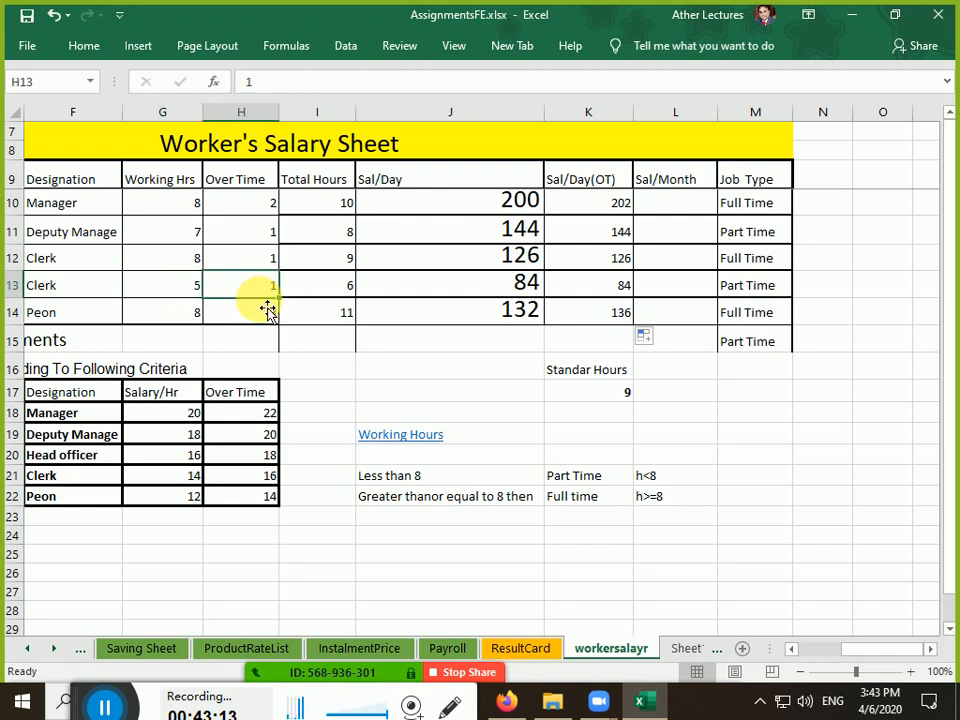
left_click(189, 284)
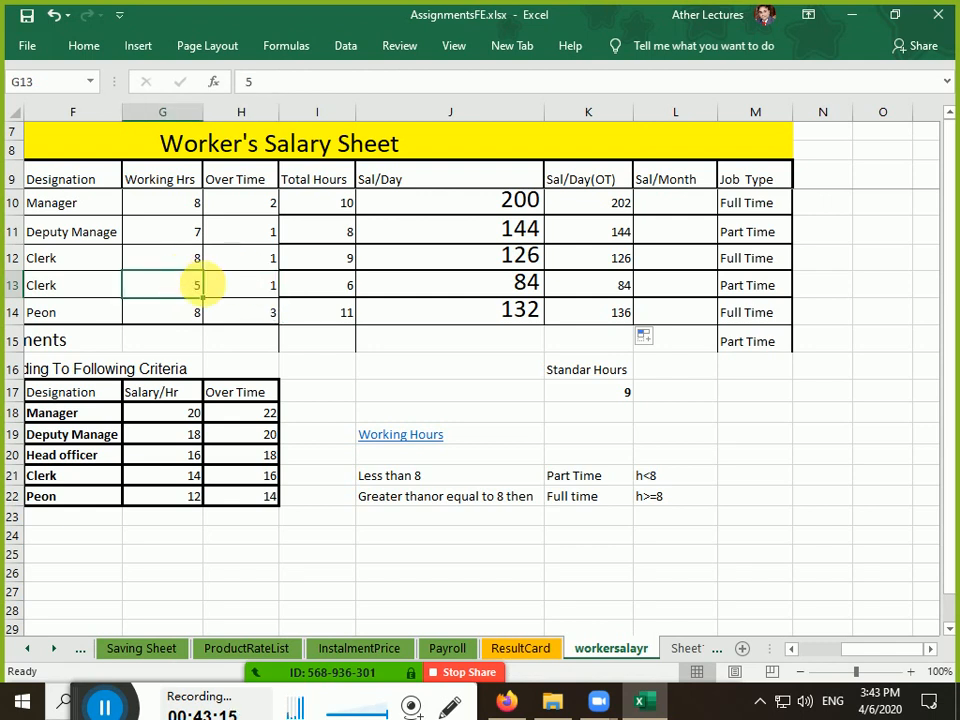
left_click(589, 395)
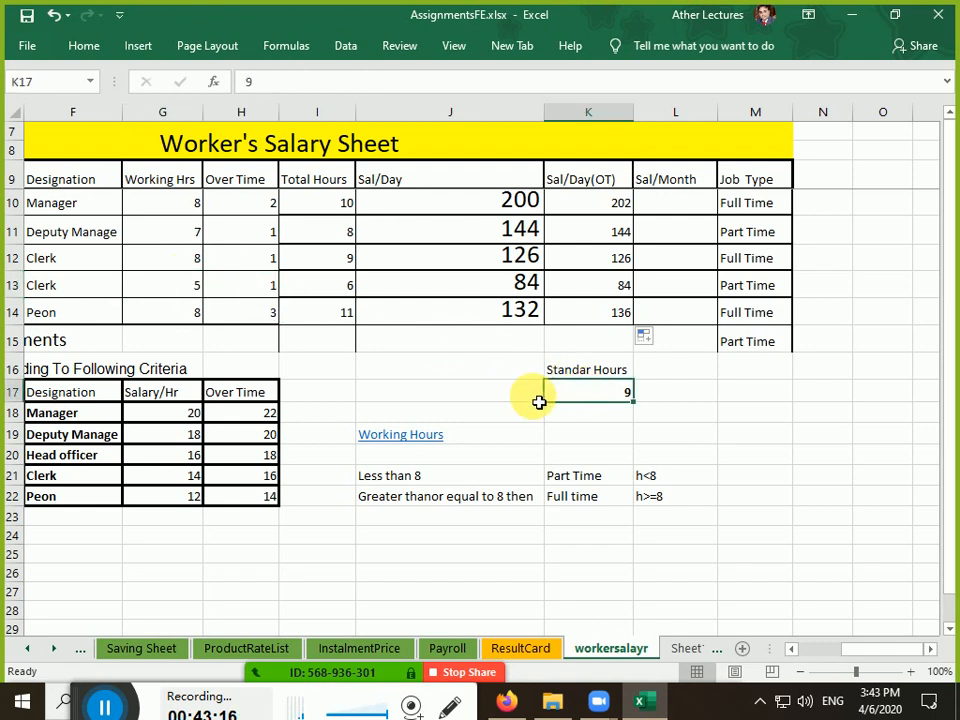
left_click(268, 292)
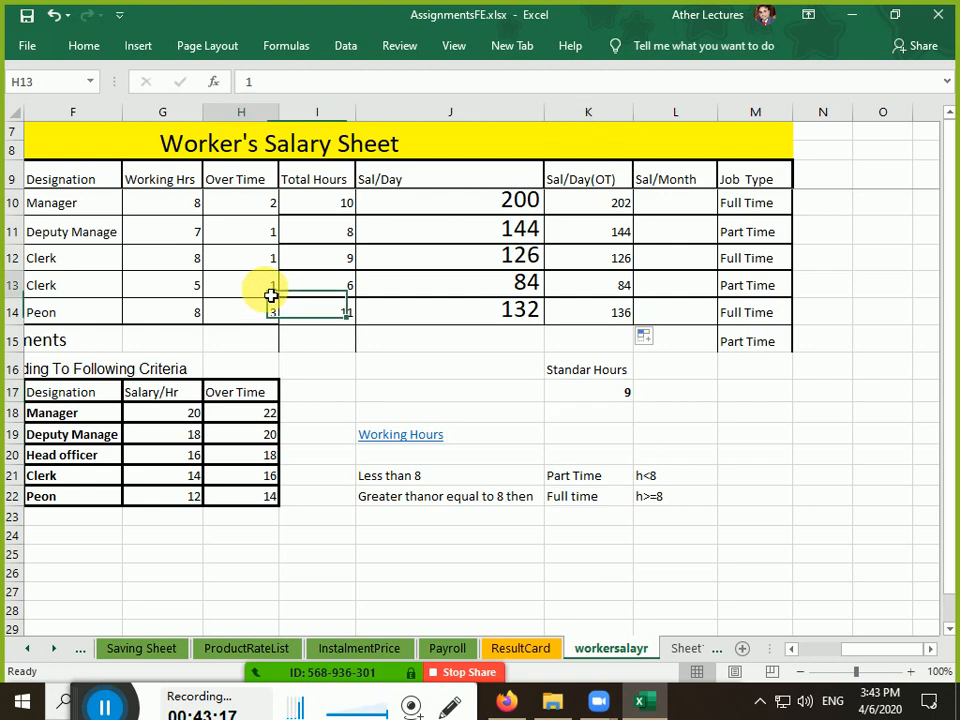
left_click(260, 483)
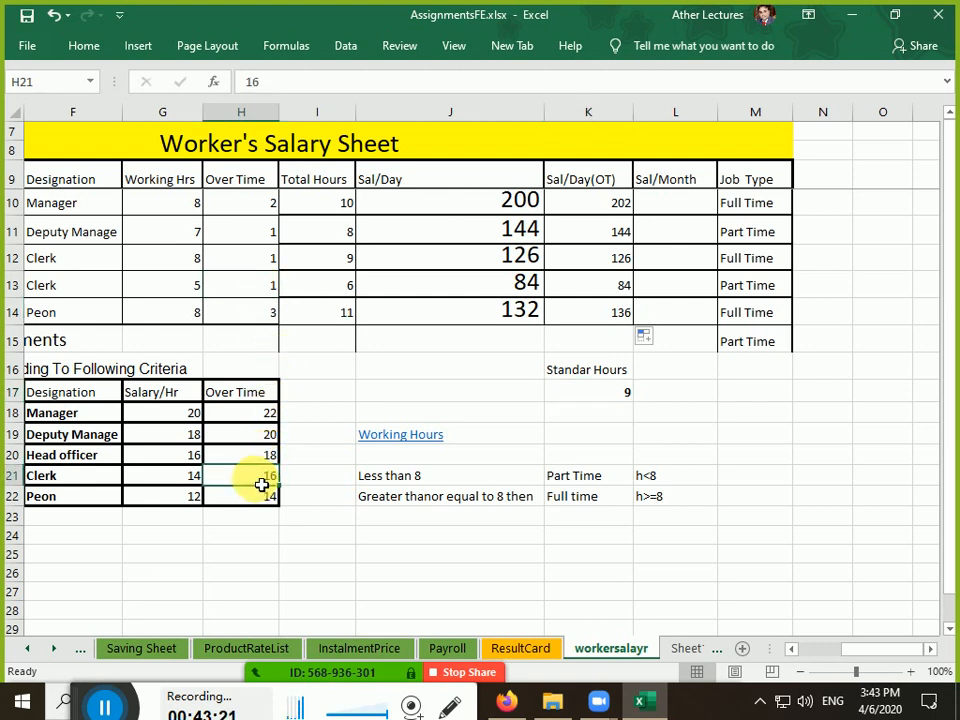
left_click(339, 292)
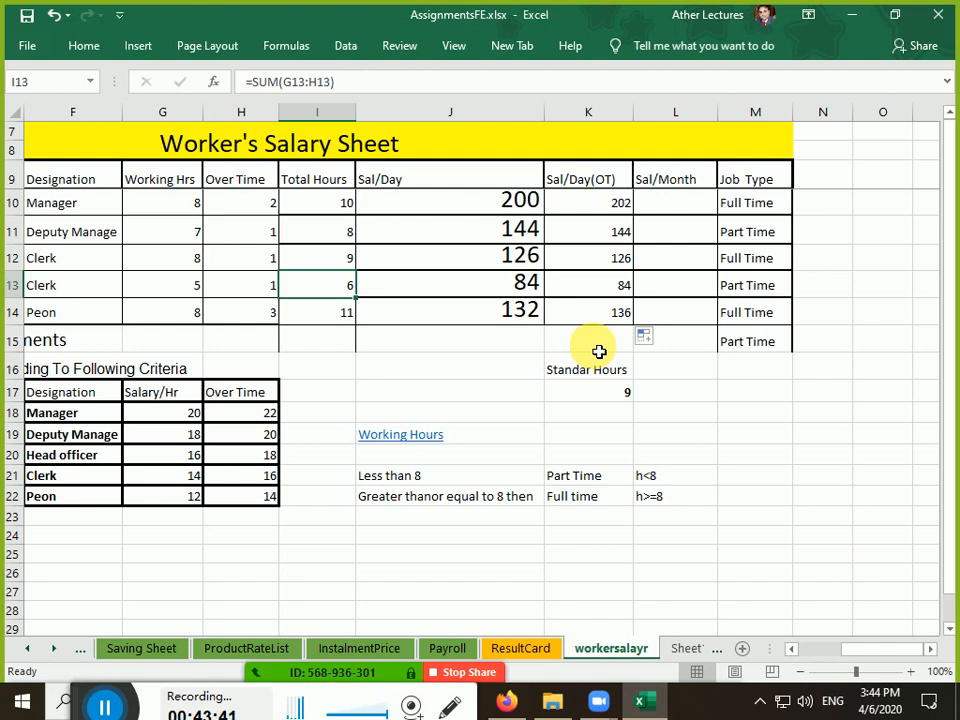
left_click(588, 213)
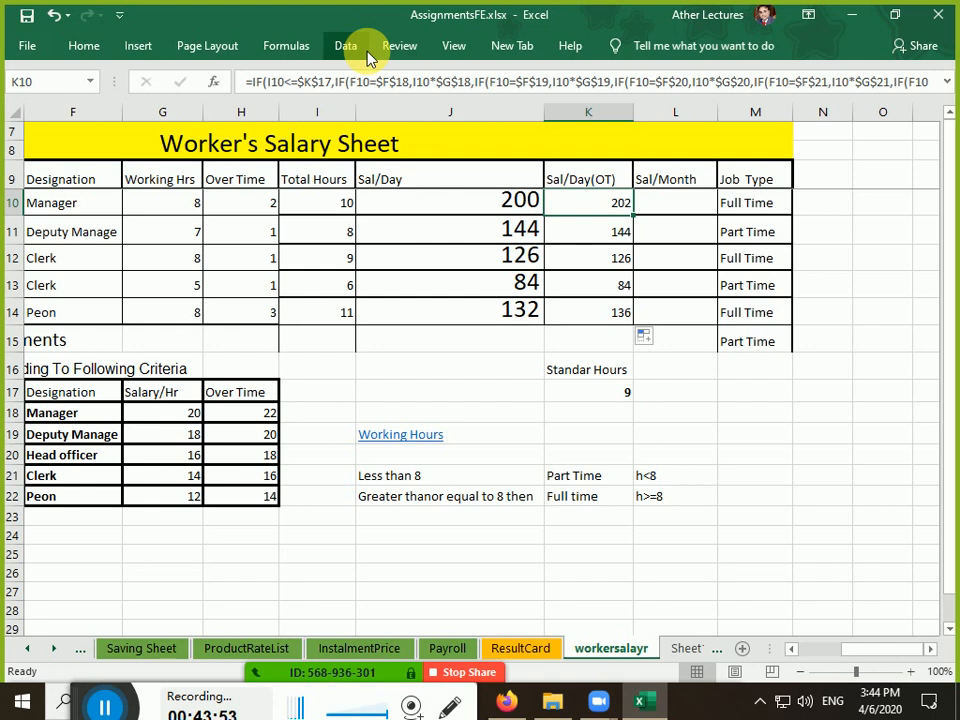
Select K14's Peon overtime result, pin the ribbon expanded, and show the Formulas commands
left_click(604, 316)
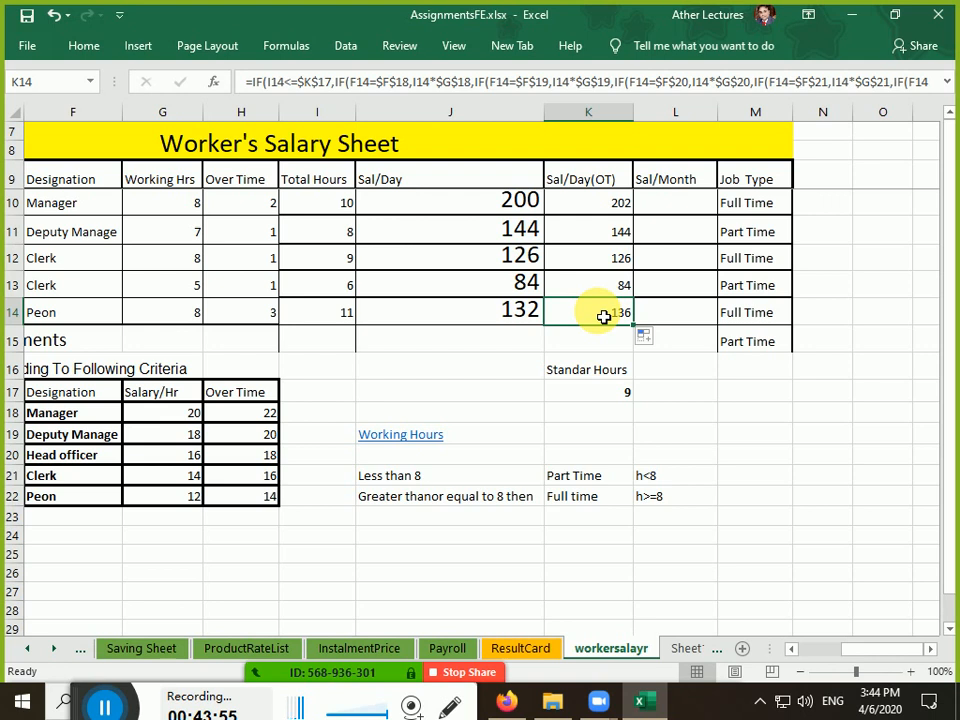
left_click(350, 55)
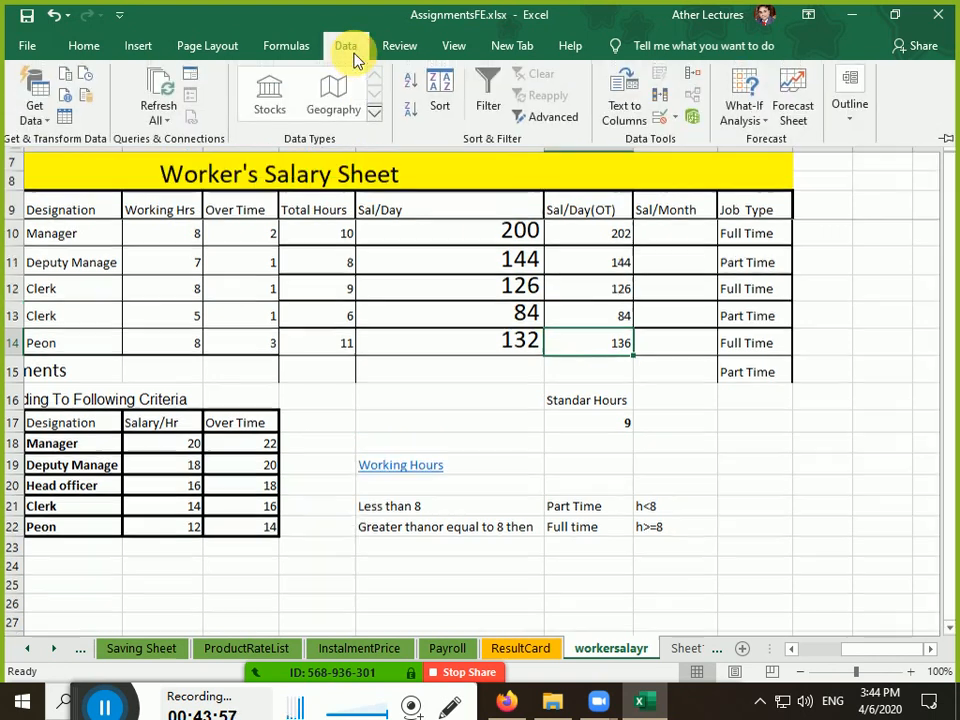
left_click(350, 50)
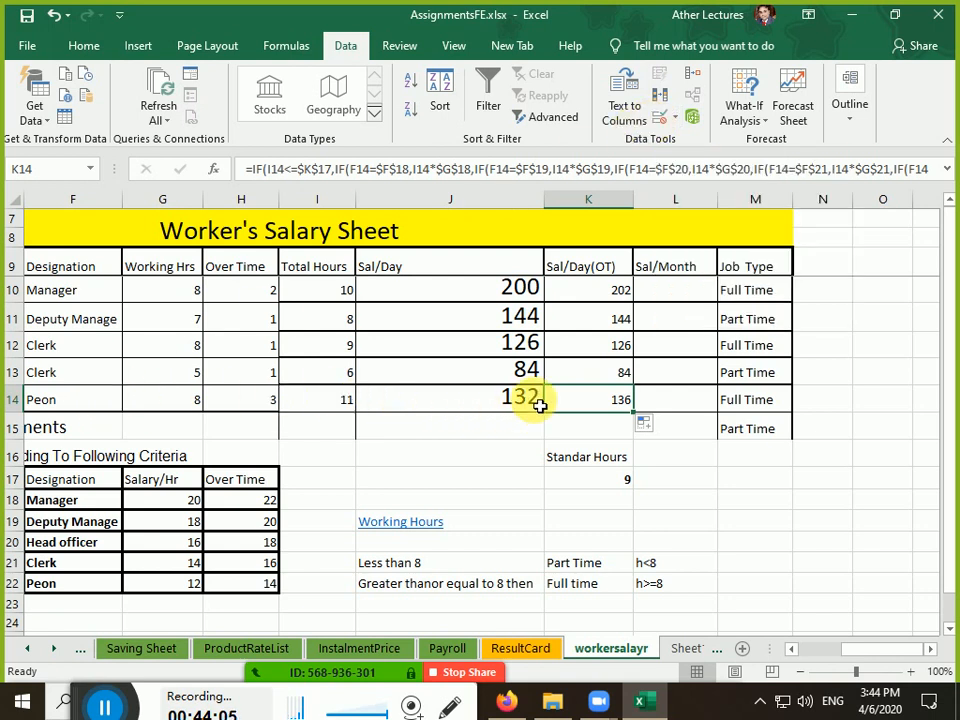
left_click(289, 46)
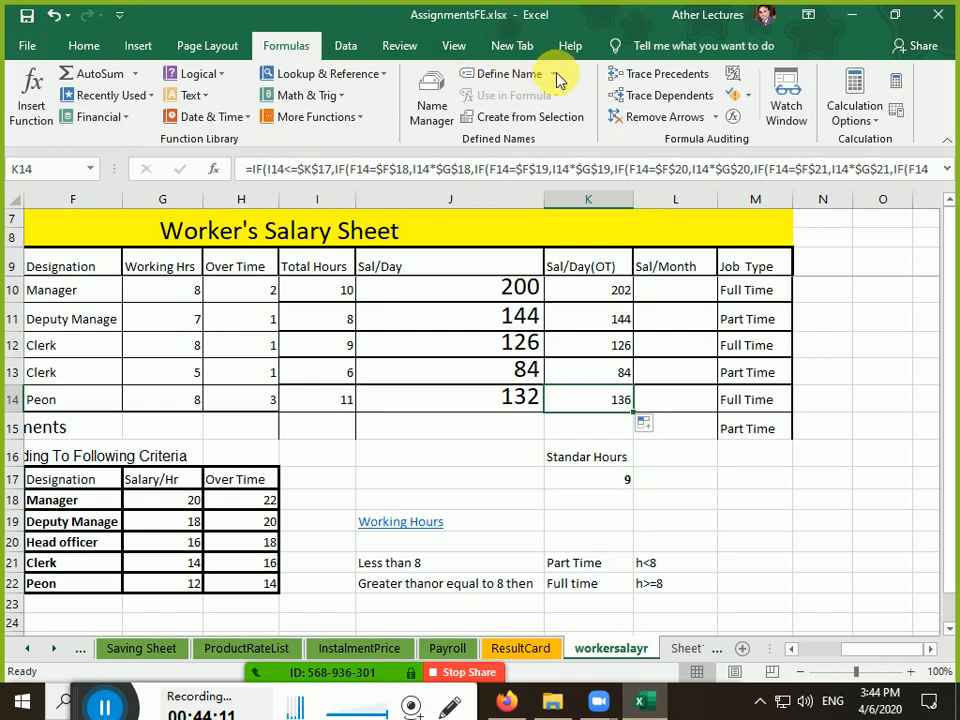
Trace precedents and dependents for K14 and K17, removing the arrows and dismissing the warnings
left_click(633, 83)
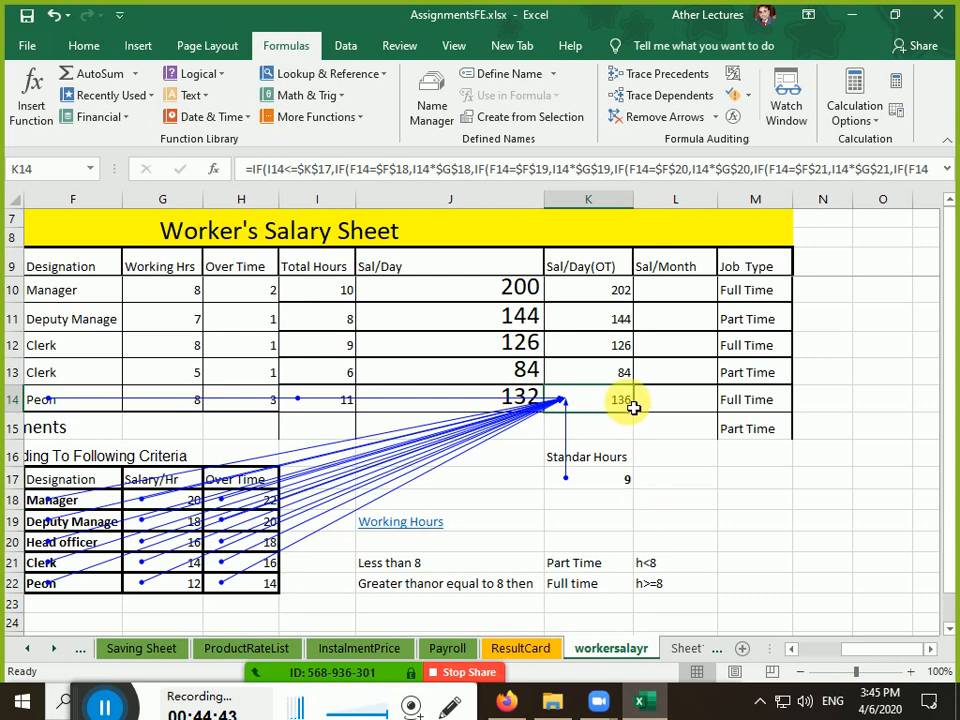
left_click(667, 120)
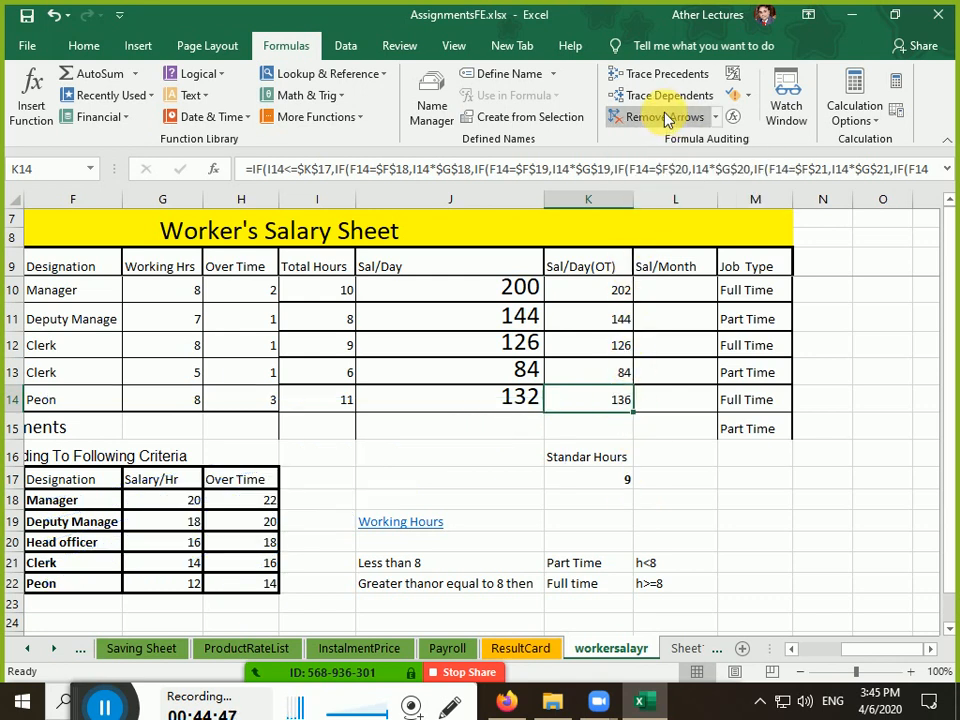
left_click(667, 97)
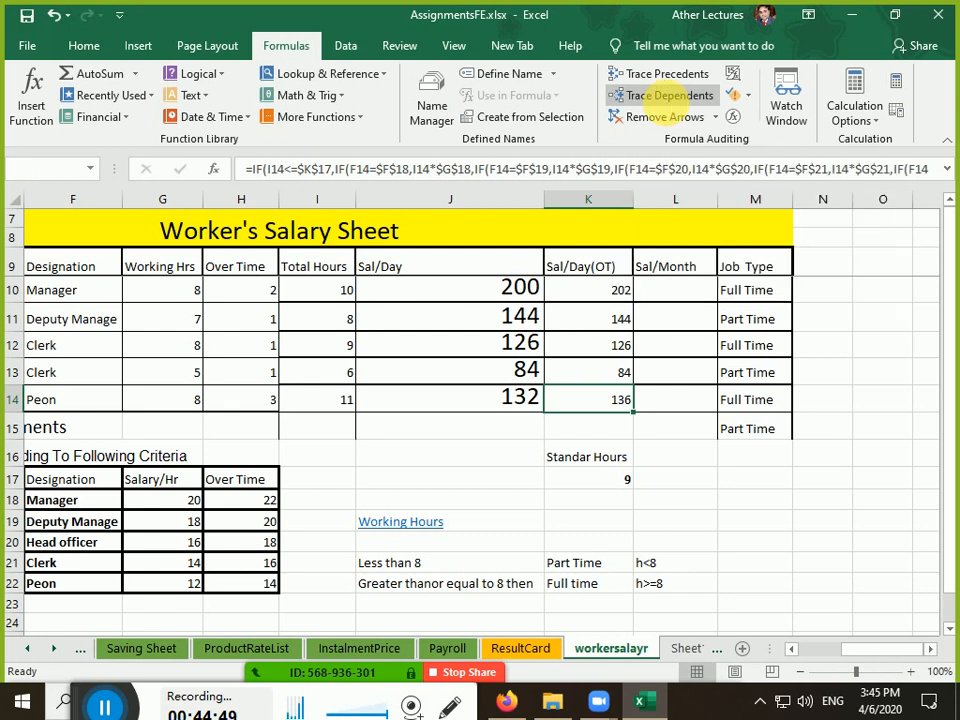
key("Return")
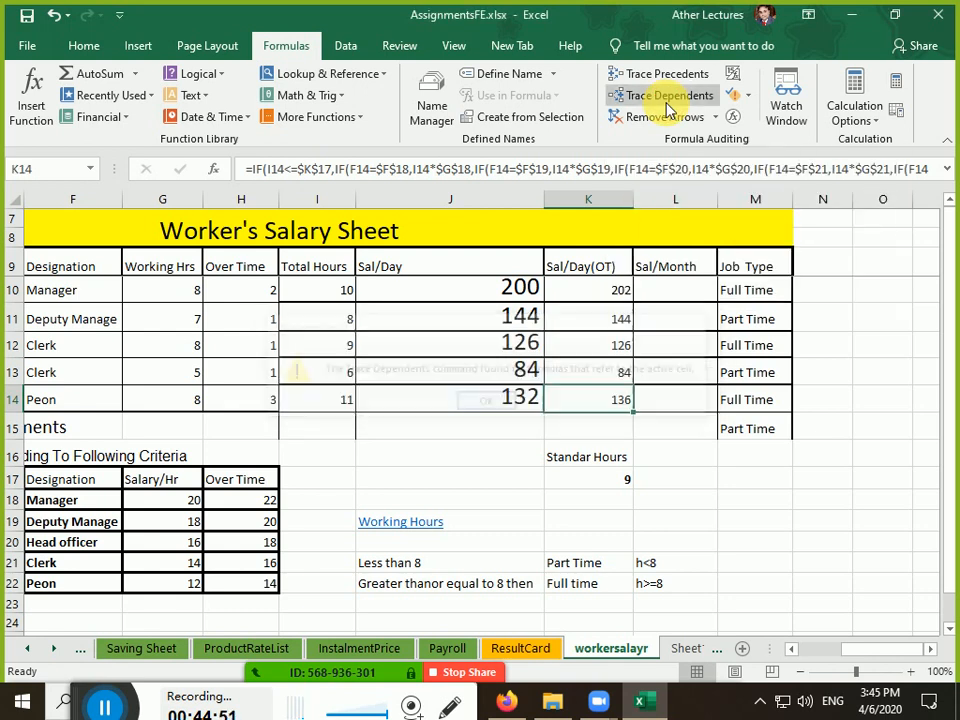
left_click(614, 484)
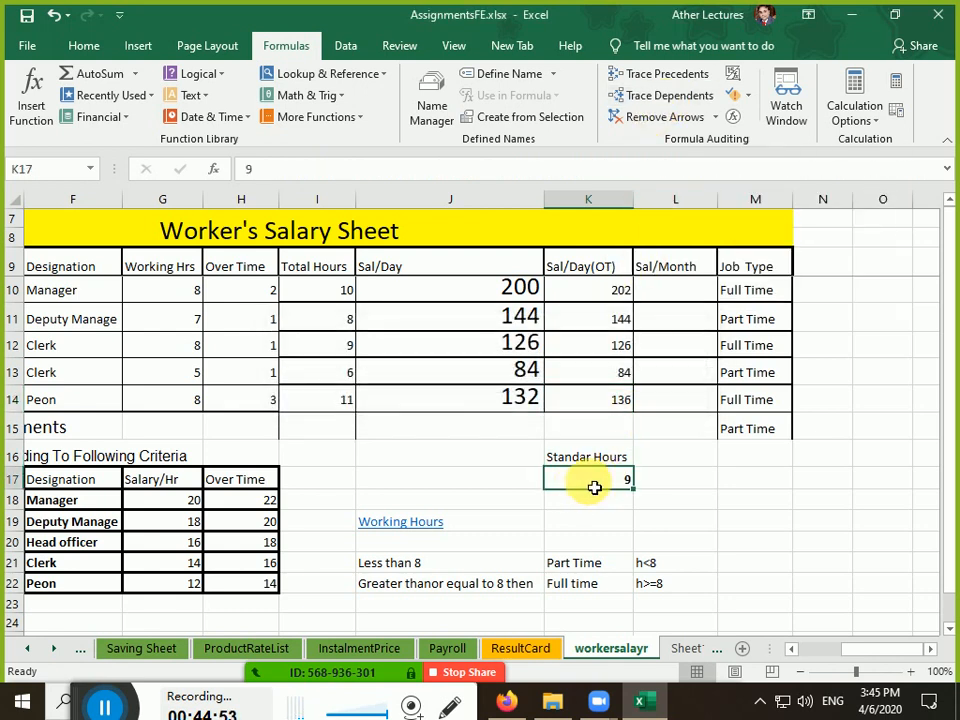
left_click(662, 97)
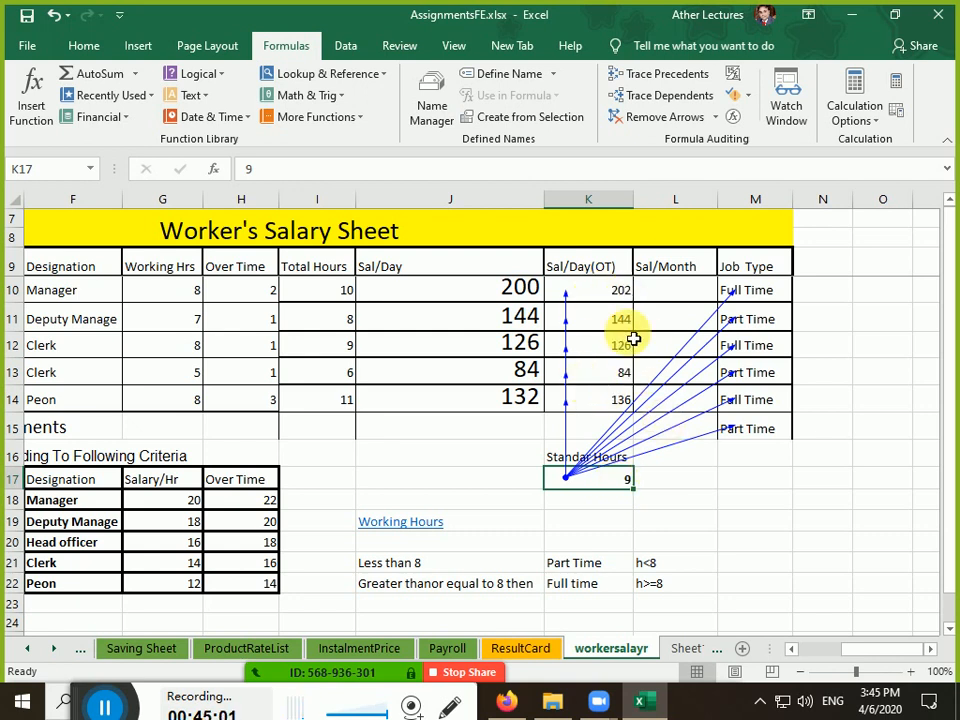
left_click(666, 119)
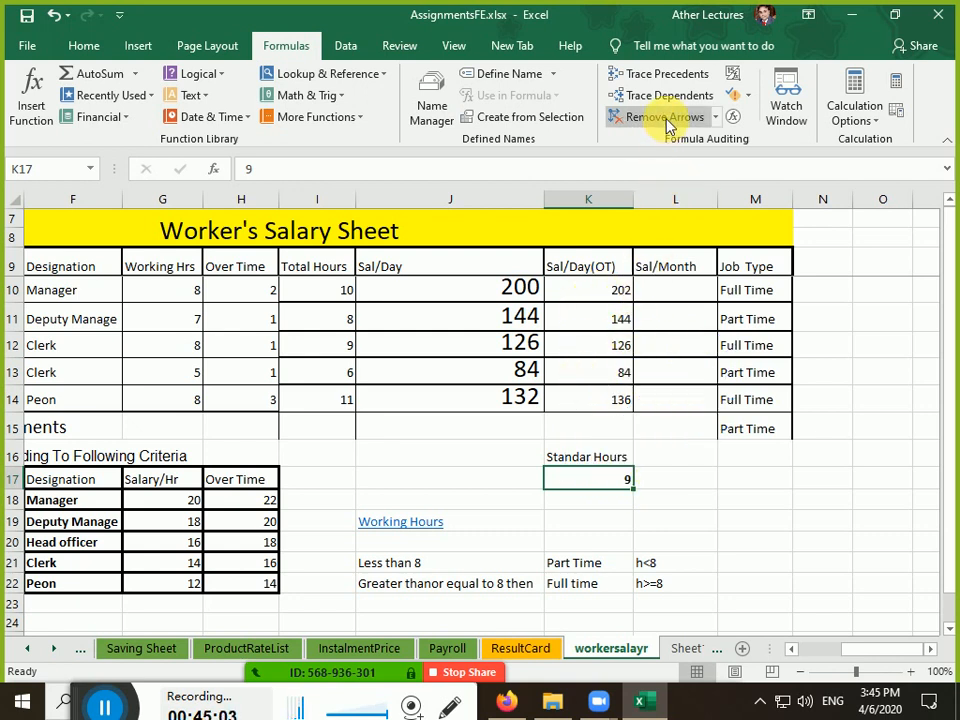
left_click(657, 86)
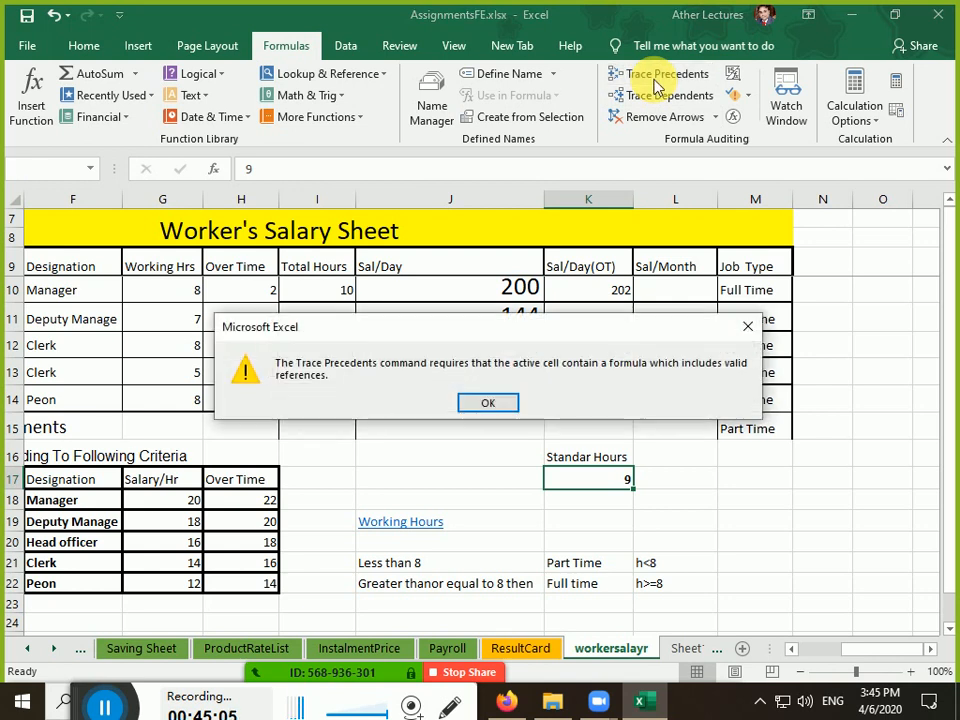
key("Return")
left_click(660, 76)
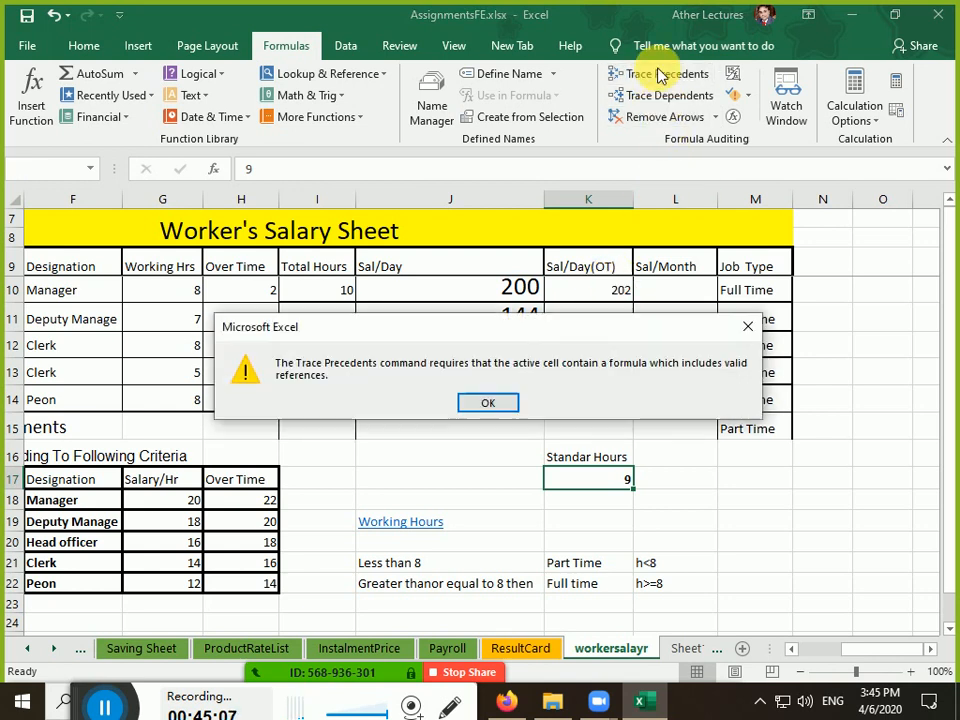
key("Return")
Trace K14's precedents and dependents and K17's dependents again, clearing the arrows each time
left_click(608, 400)
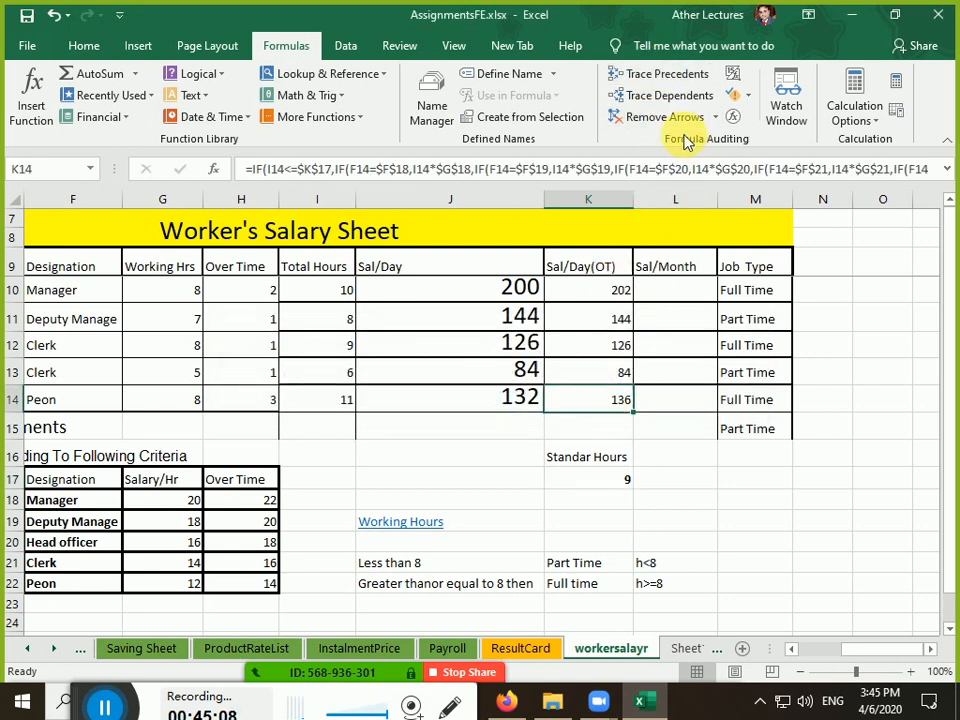
left_click(660, 74)
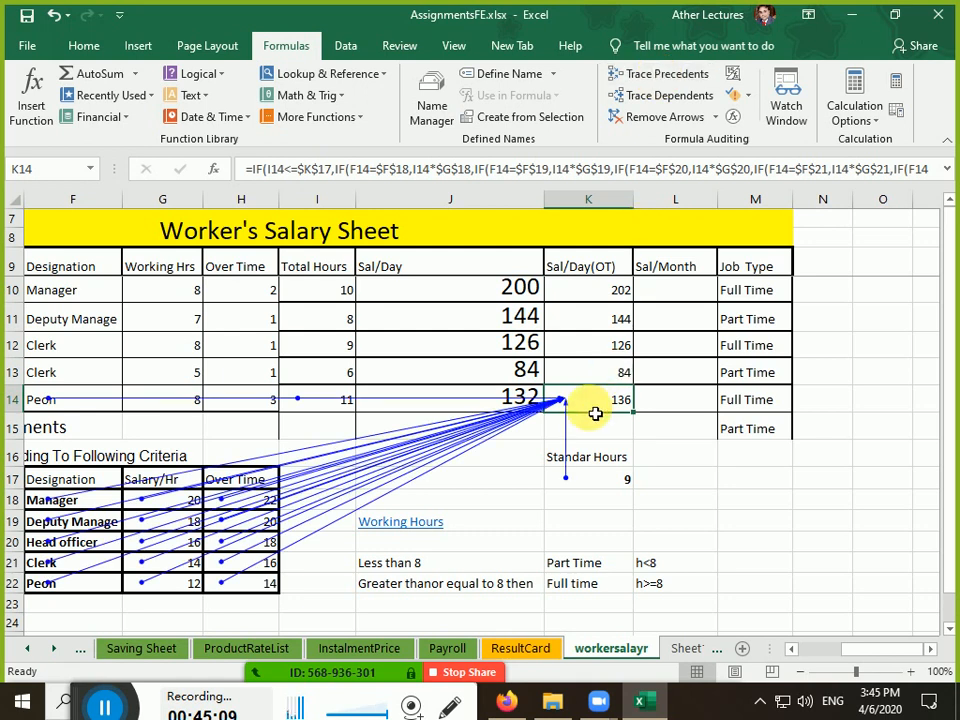
left_click(660, 95)
left_click(490, 402)
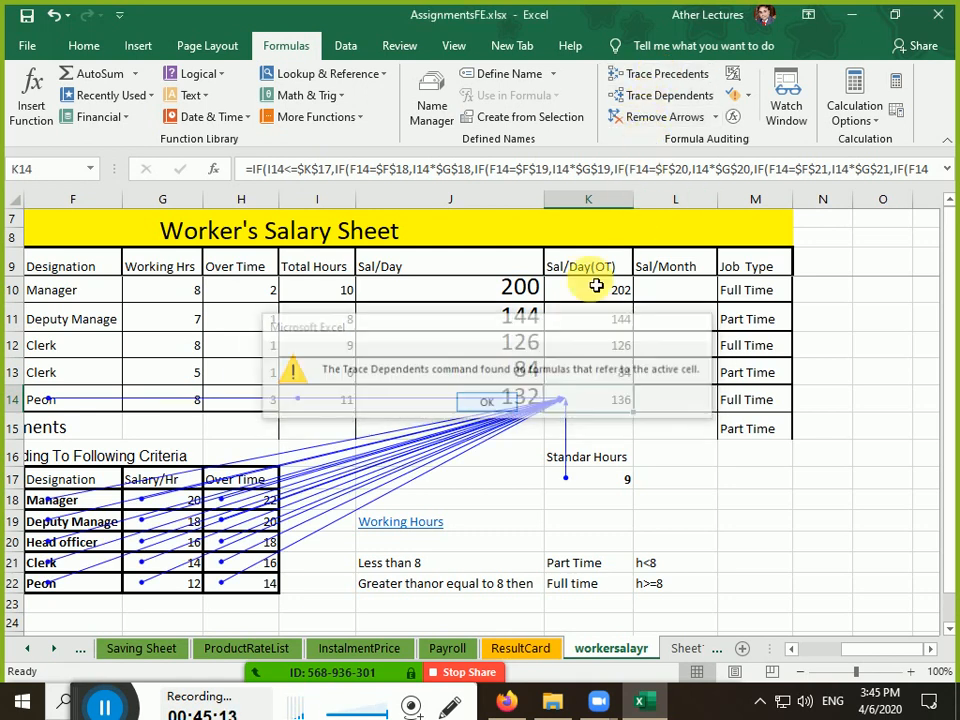
left_click(664, 117)
left_click(660, 99)
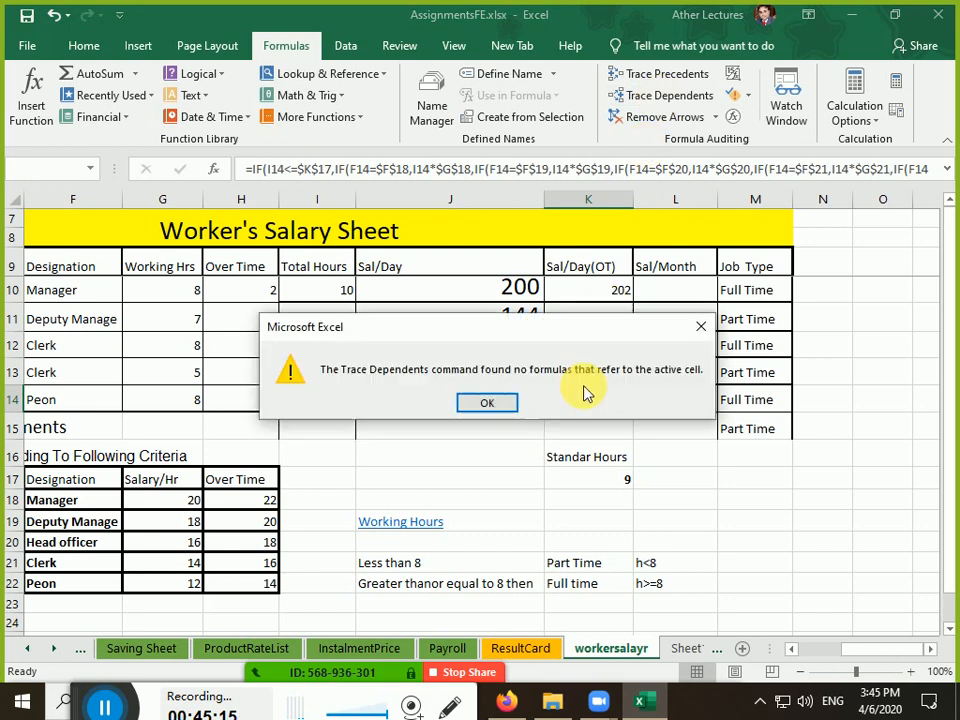
key("Return")
left_click(575, 481)
left_click(648, 95)
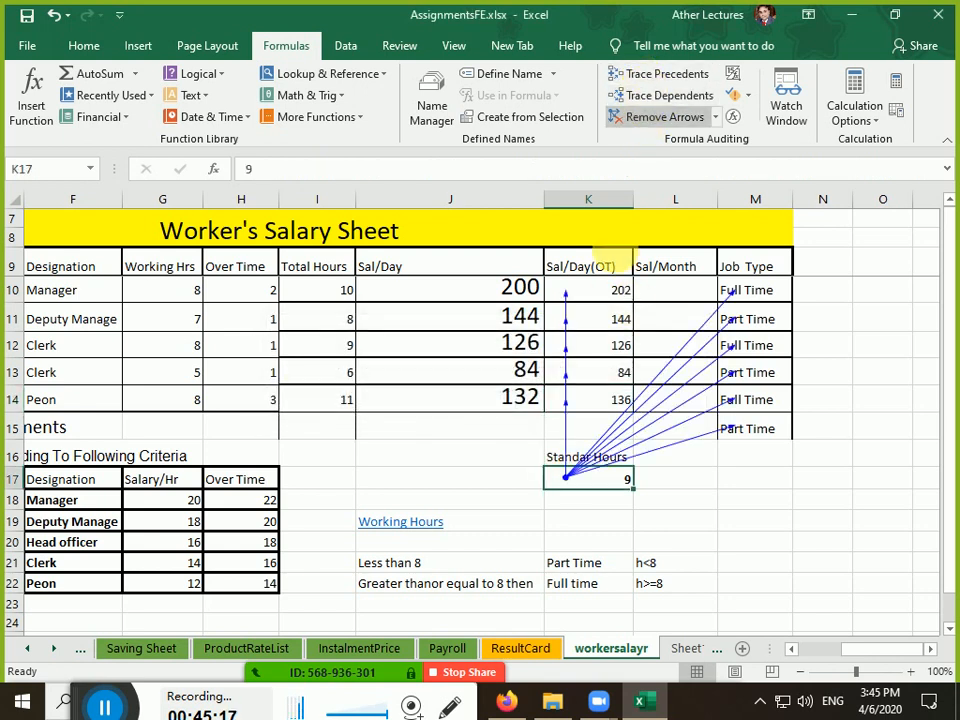
left_click(662, 118)
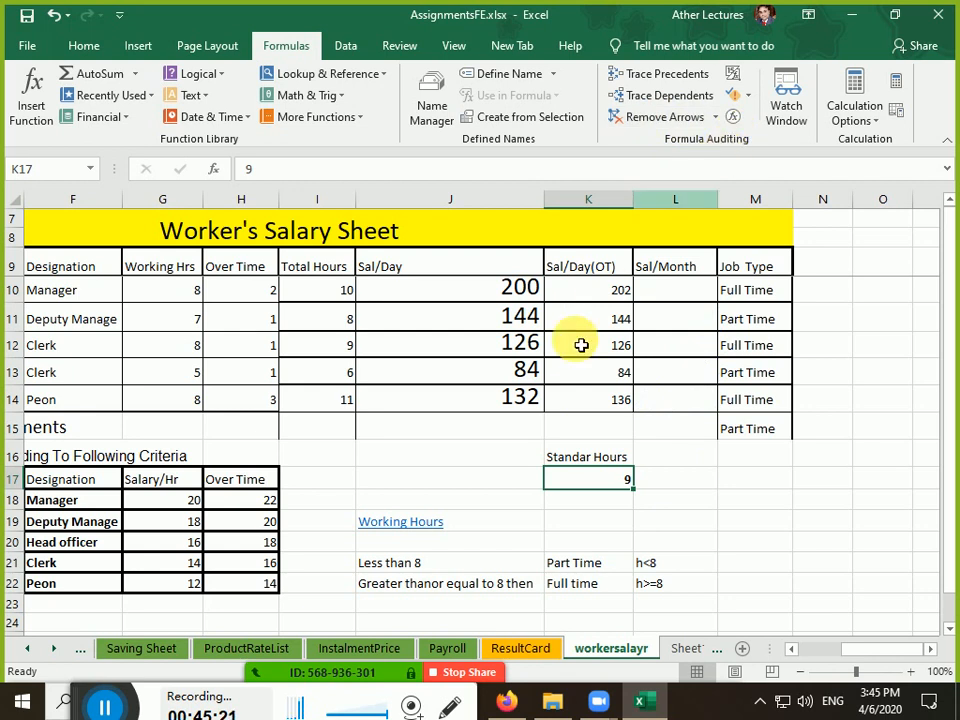
Run Error Checking on the sheet, toggle Show Formulas on and off, then evaluate K14's formula
left_click(578, 408)
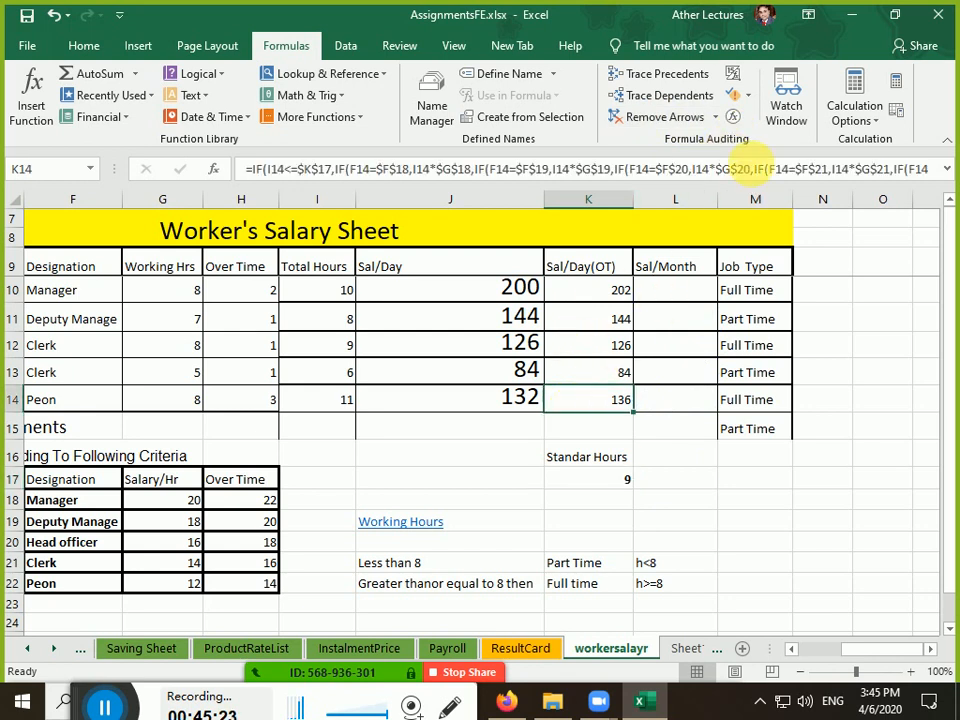
left_click(734, 96)
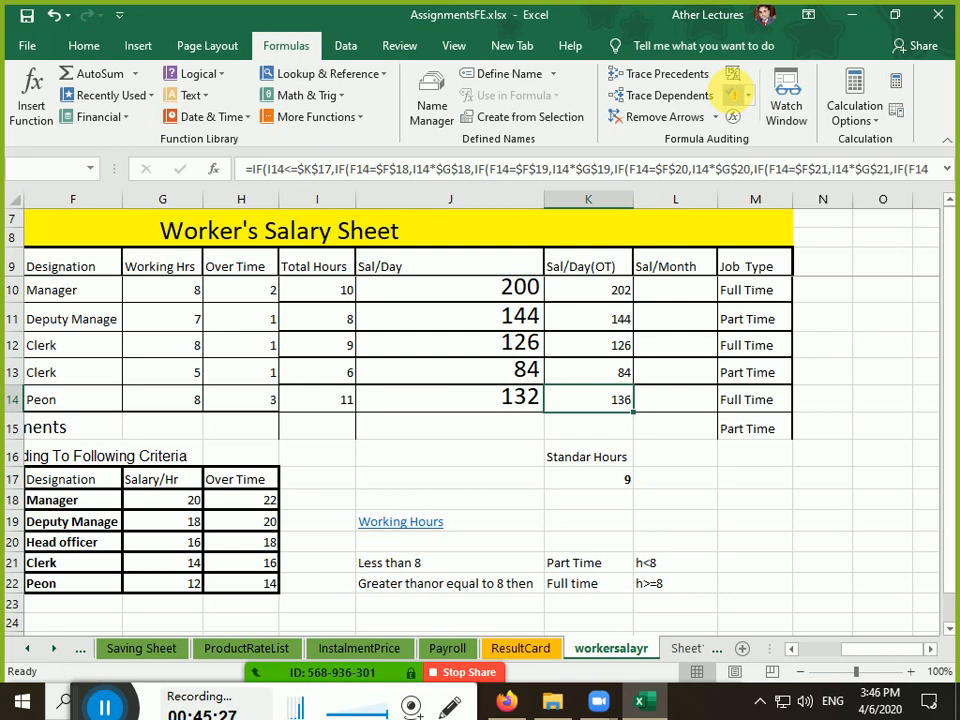
left_click(488, 404)
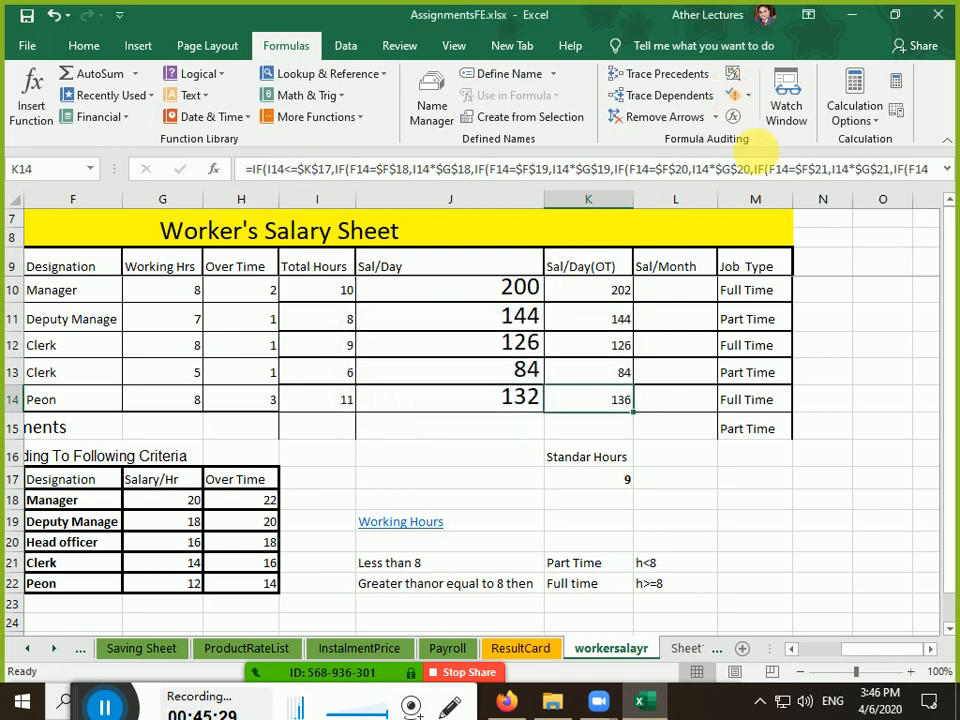
left_click(735, 76)
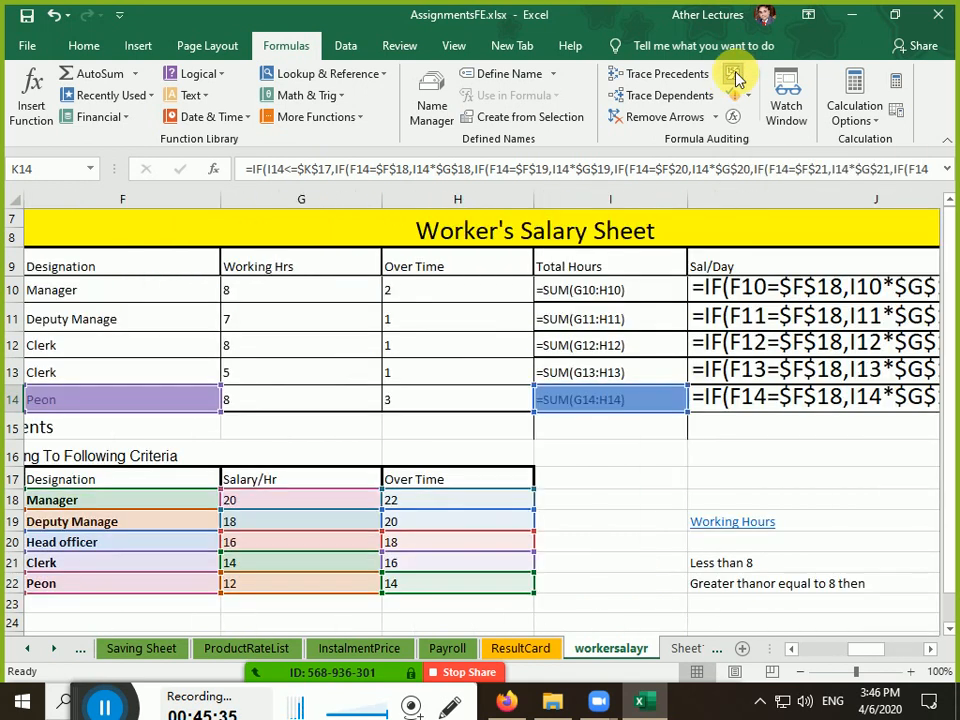
left_click(735, 77)
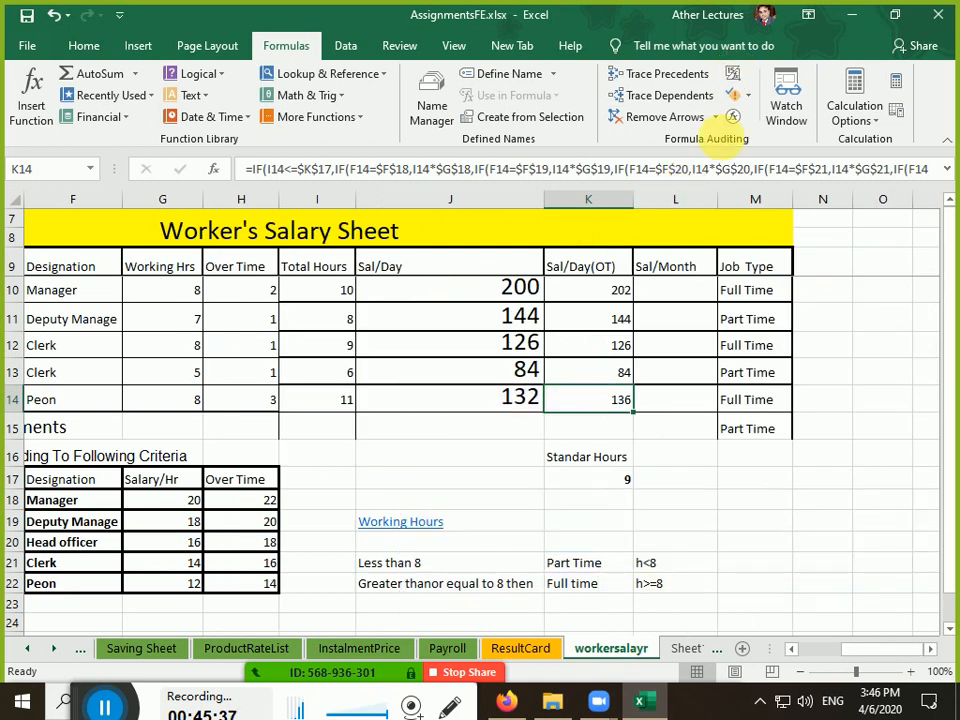
left_click(735, 120)
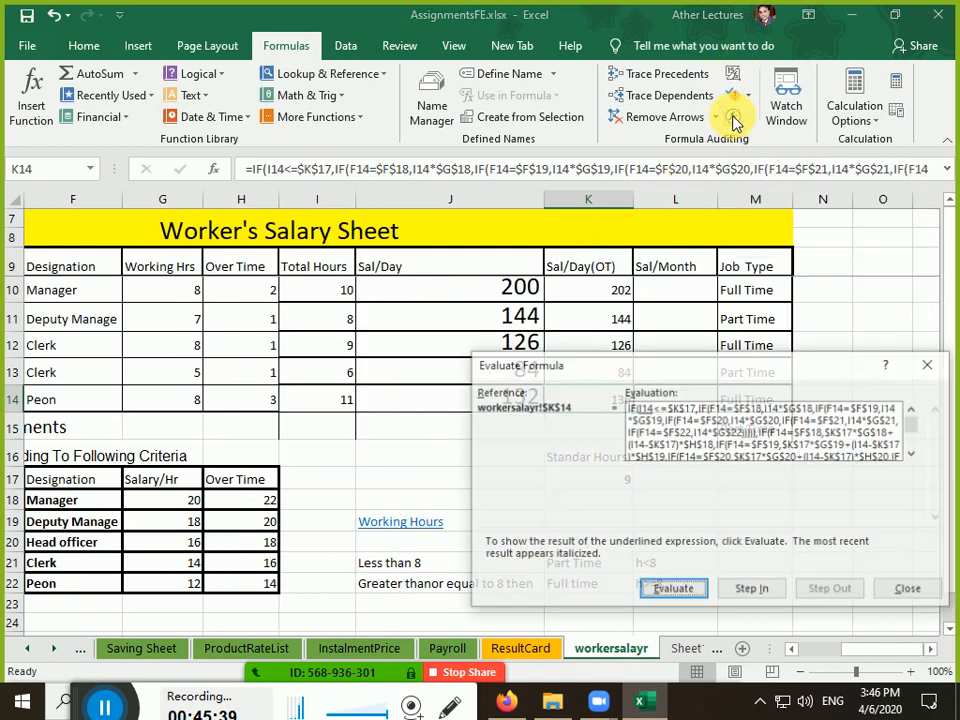
Step through K14's formula, resolving I14 to 11 and $K$17 to 9
left_click_drag(610, 370, 265, 146)
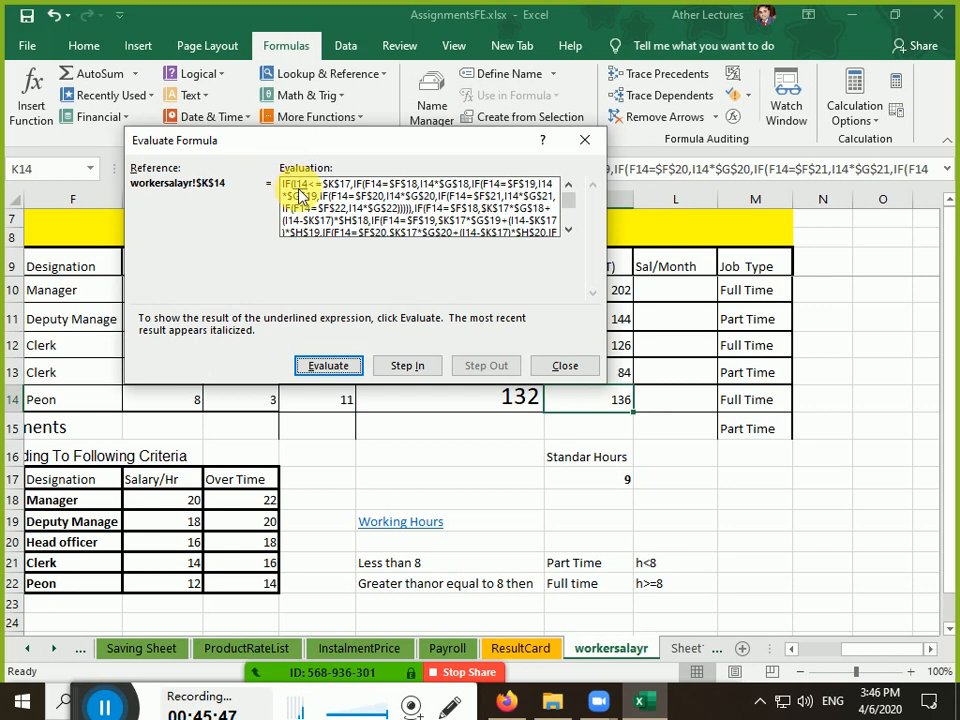
left_click(312, 366)
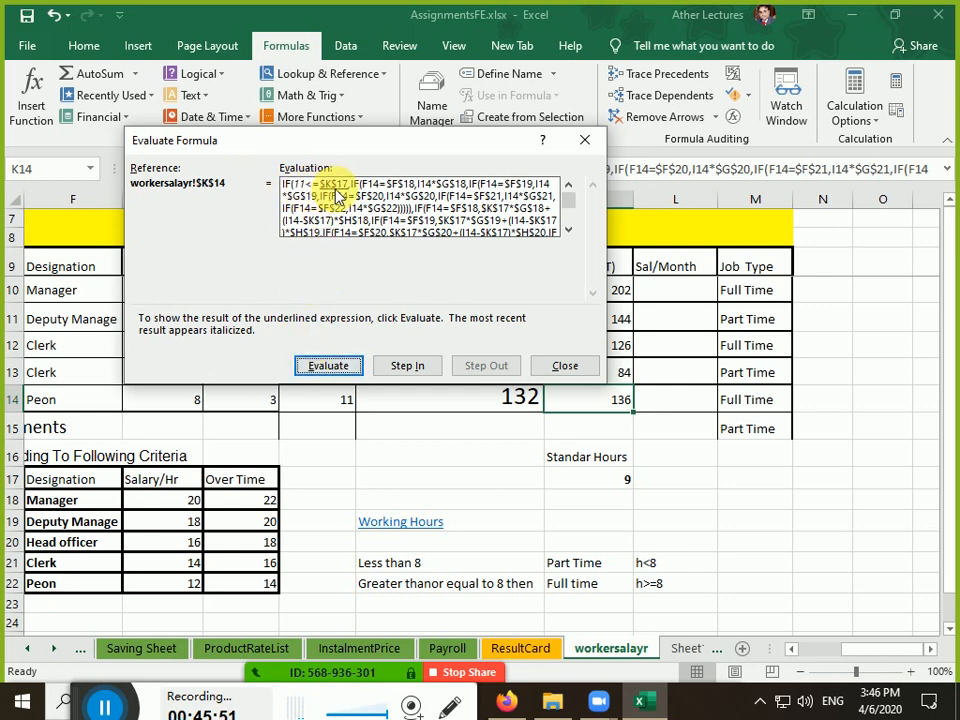
left_click(356, 365)
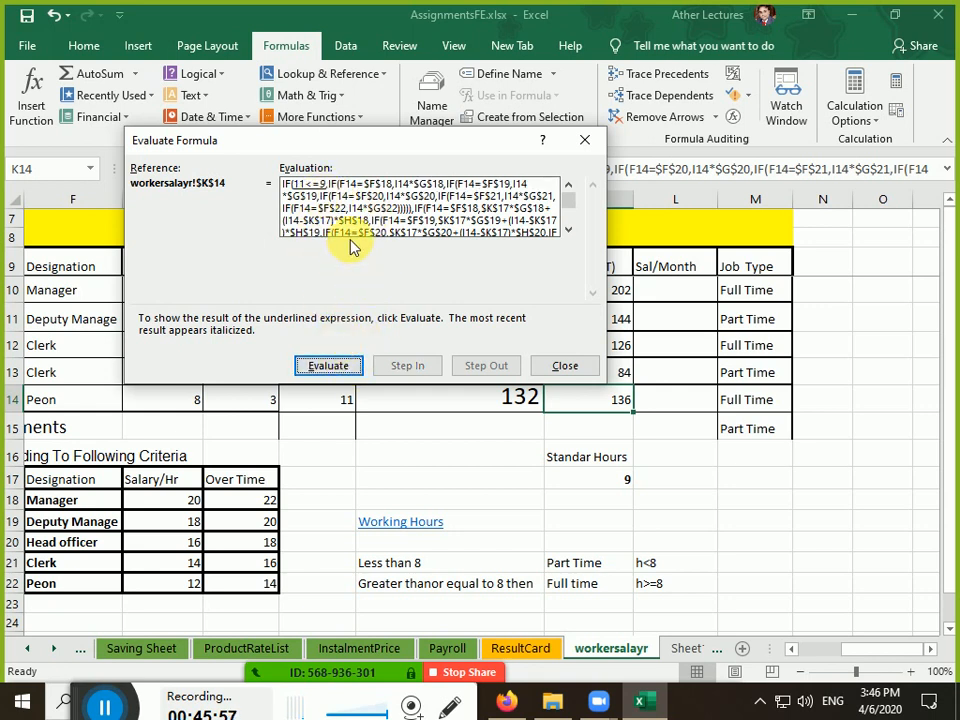
left_click(349, 368)
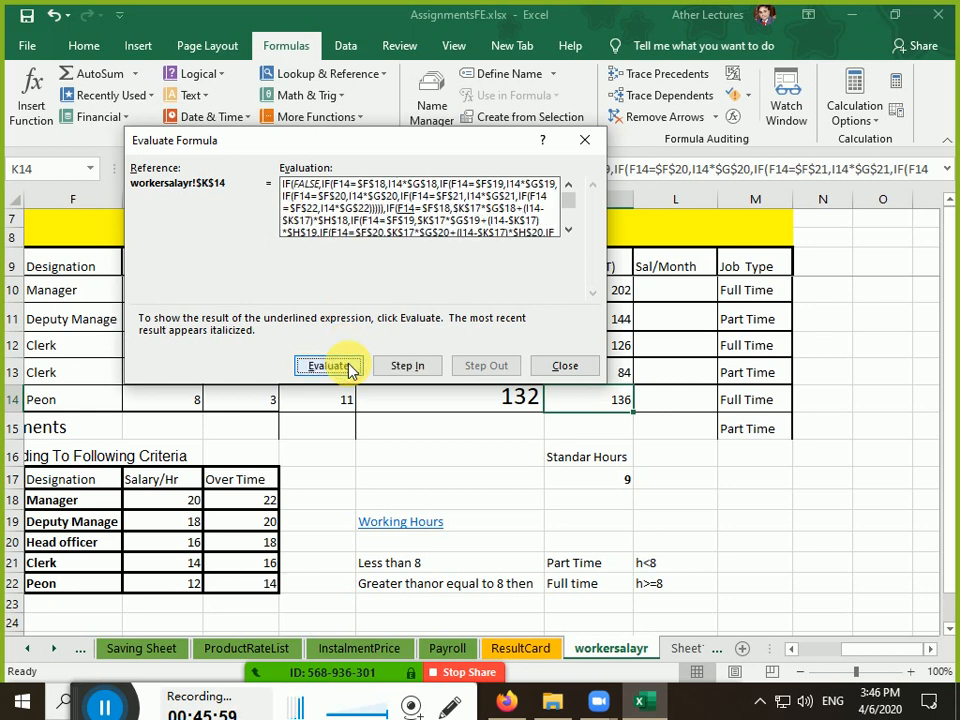
left_click(349, 368)
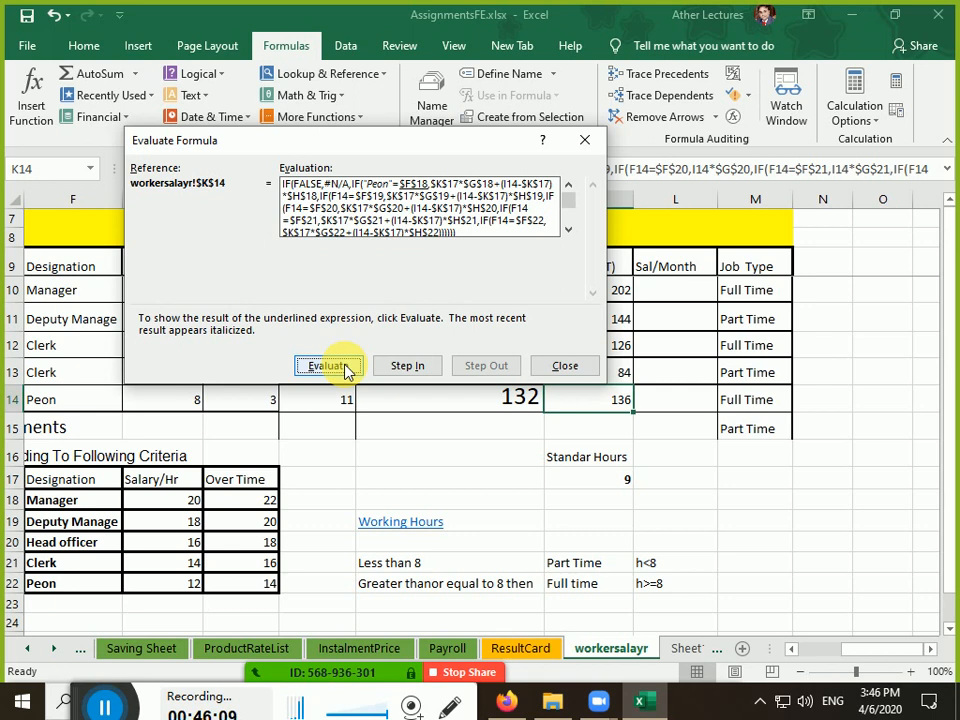
Step into F18's Manager designation and evaluate the designation tests until "Peon"="Peon" shows TRUE
left_click(401, 366)
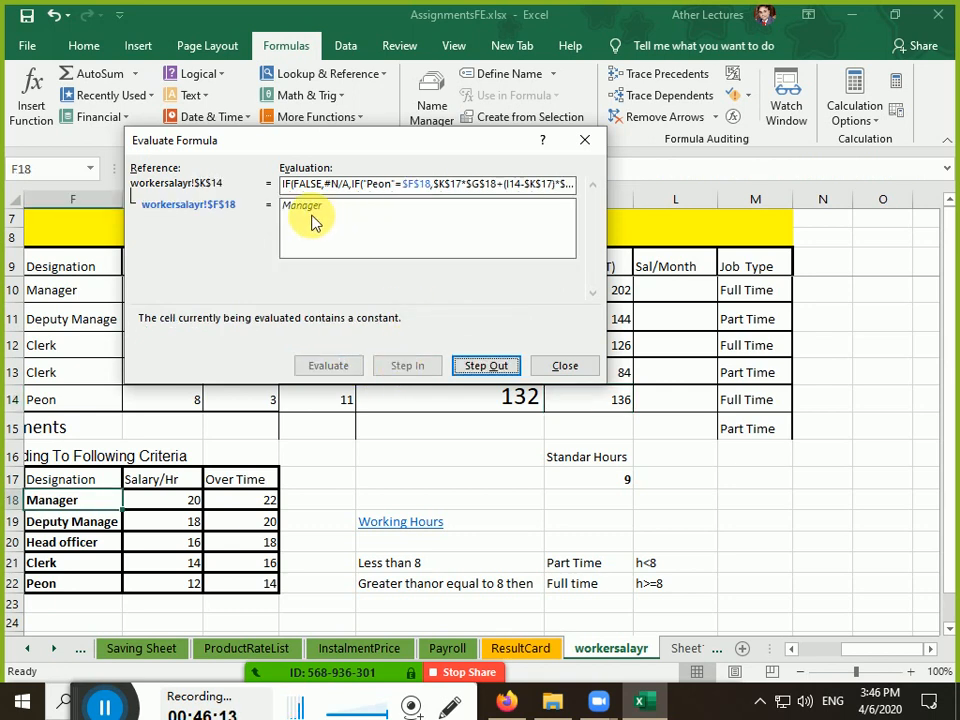
left_click(470, 368)
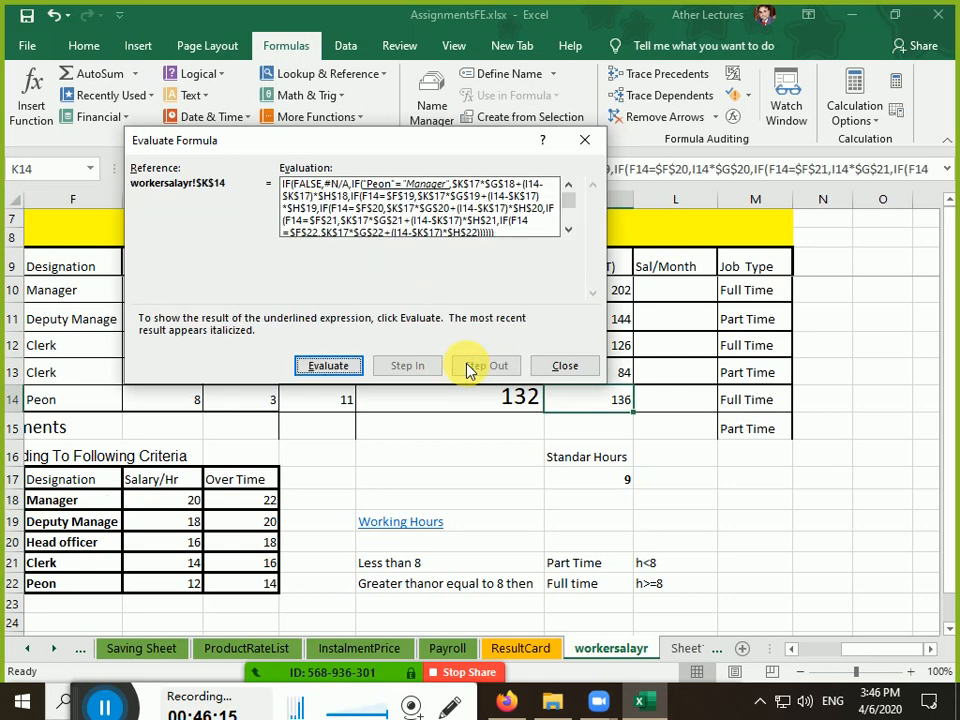
left_click(330, 365)
left_click(328, 365)
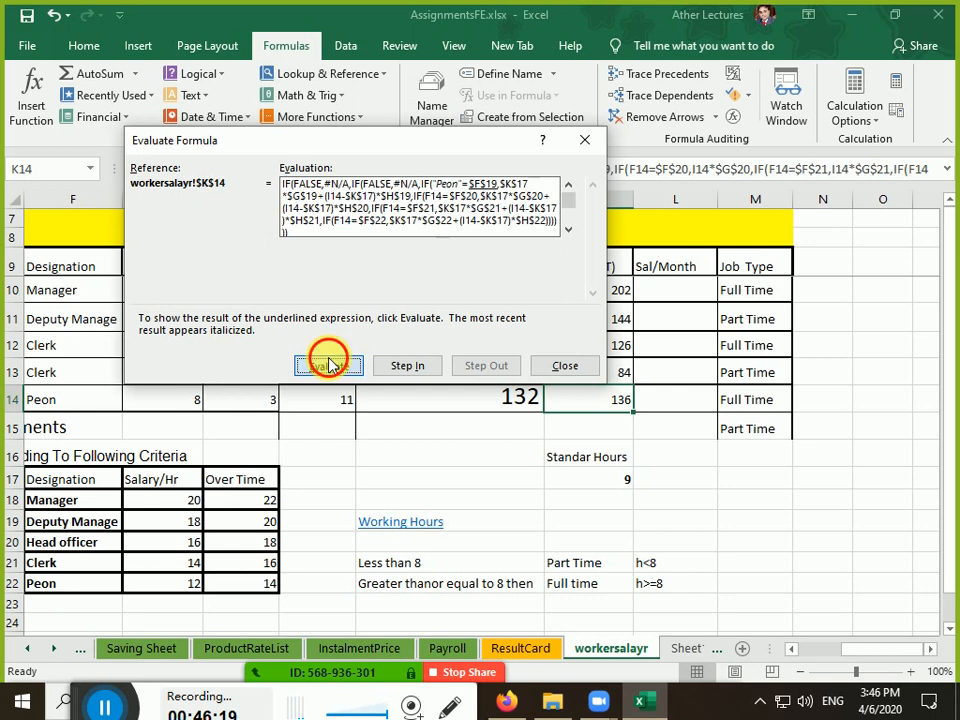
left_click(328, 365)
left_click(328, 365)
left_click(328, 365)
left_click(328, 365)
left_click(328, 365)
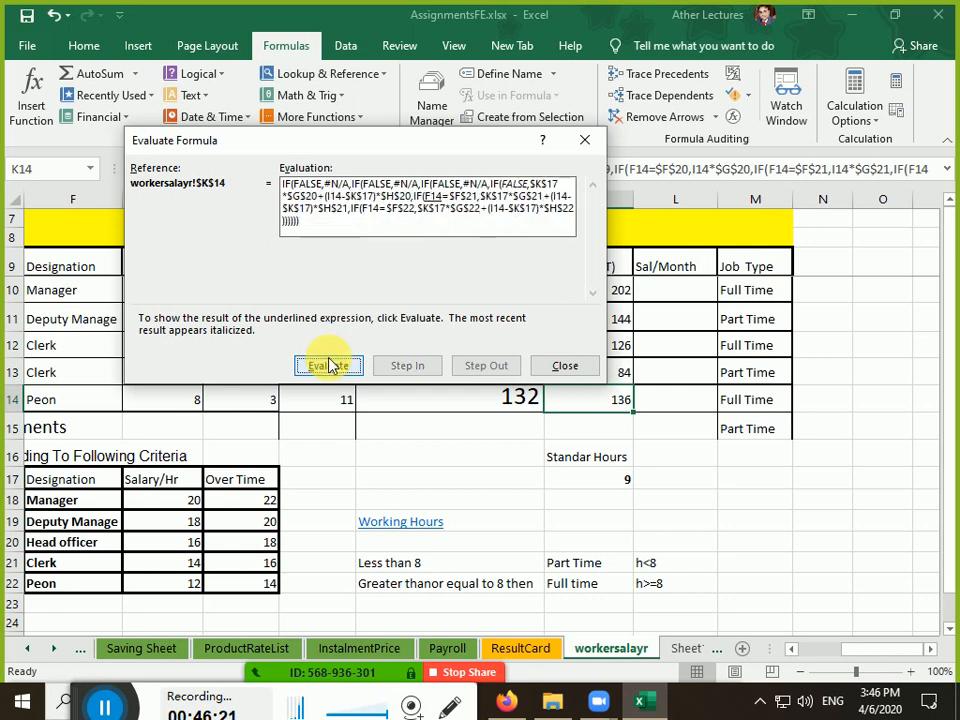
left_click(328, 365)
left_click(328, 365)
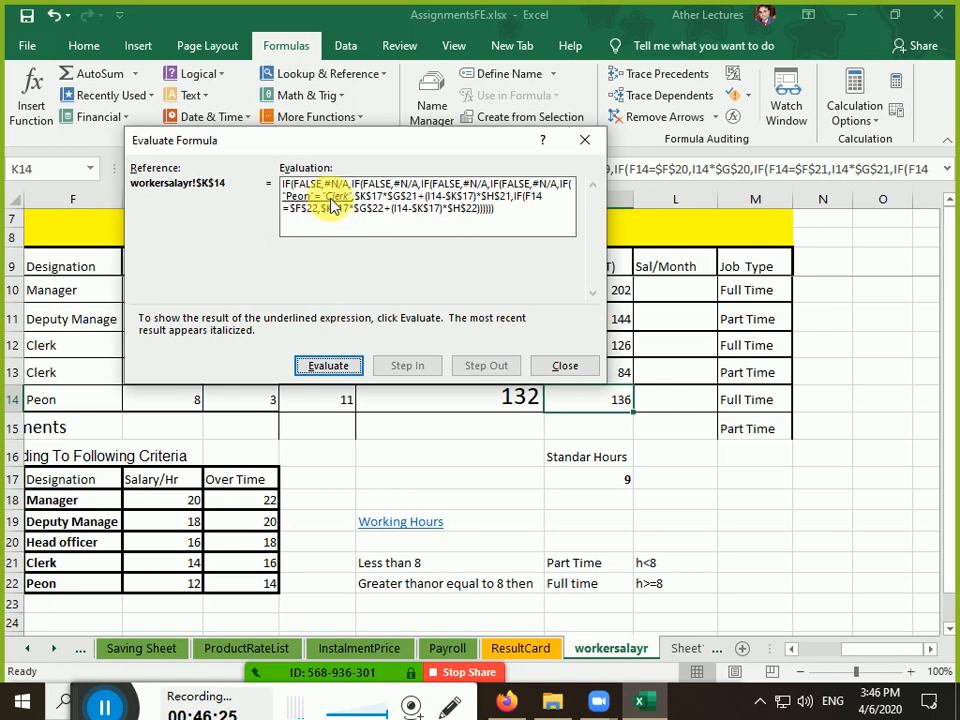
left_click(350, 368)
left_click(351, 370)
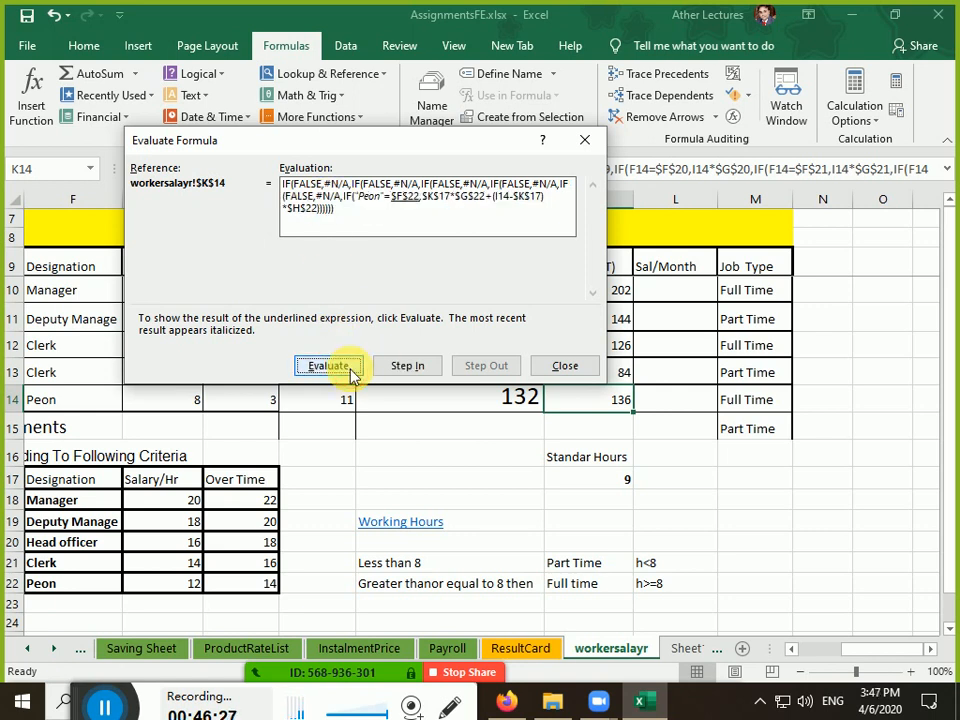
left_click(349, 370)
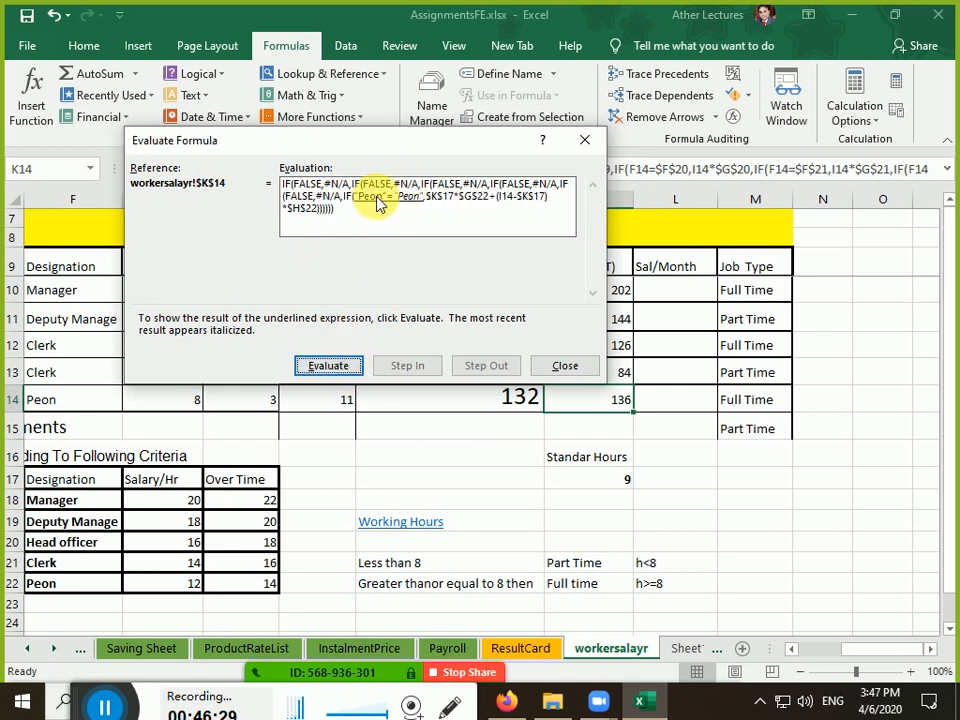
left_click(343, 368)
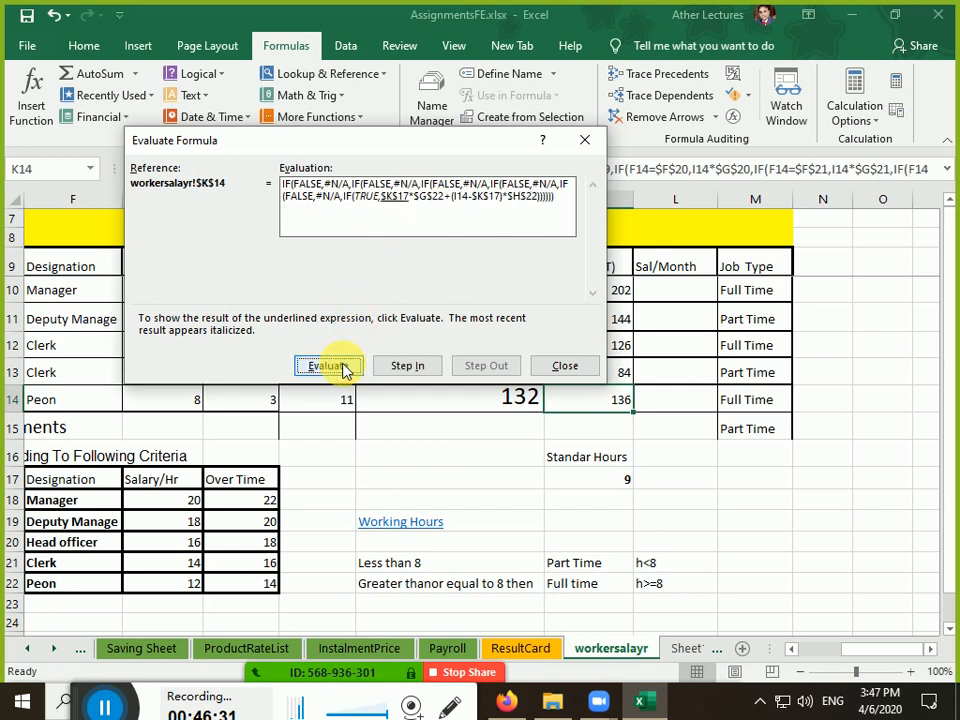
Resolve the Peon base pay from K17 and G22 as 9 × 12 = 108
left_click(403, 367)
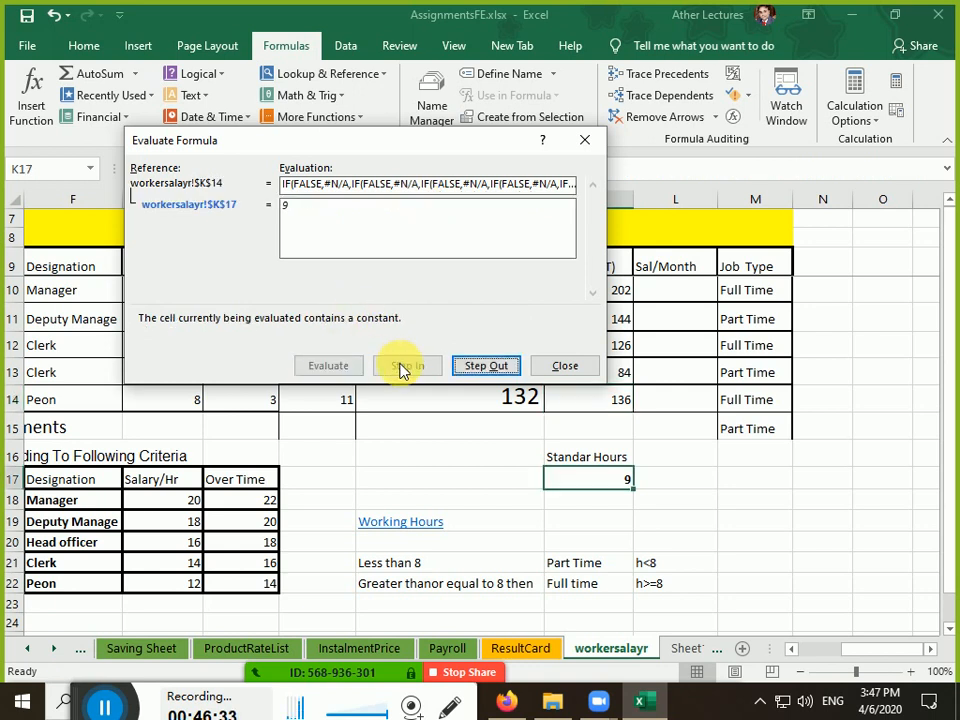
left_click(486, 367)
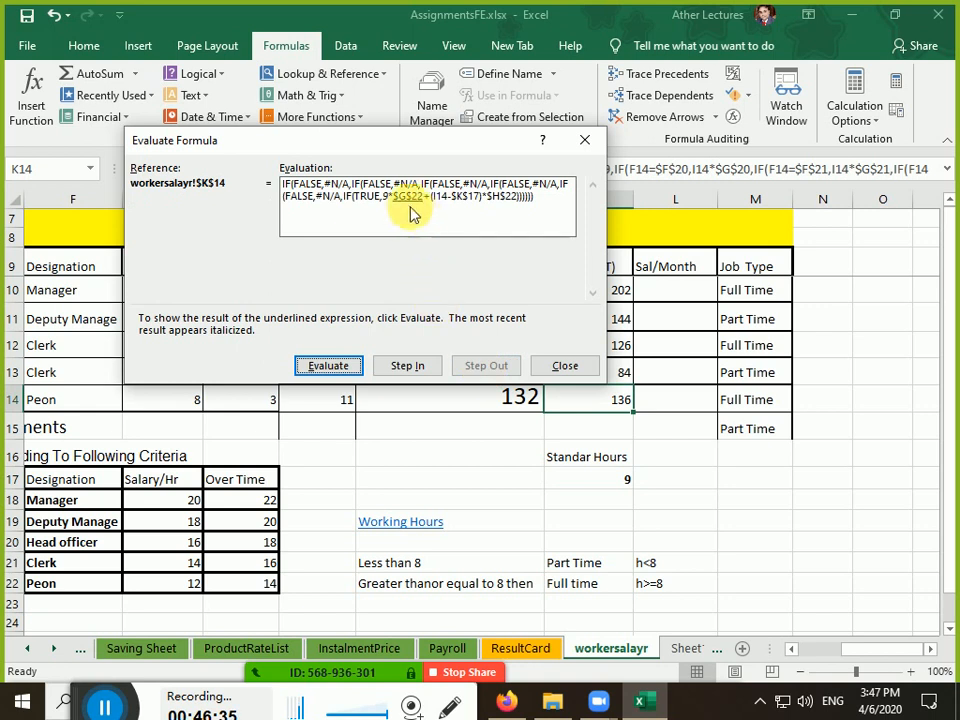
left_click(414, 368)
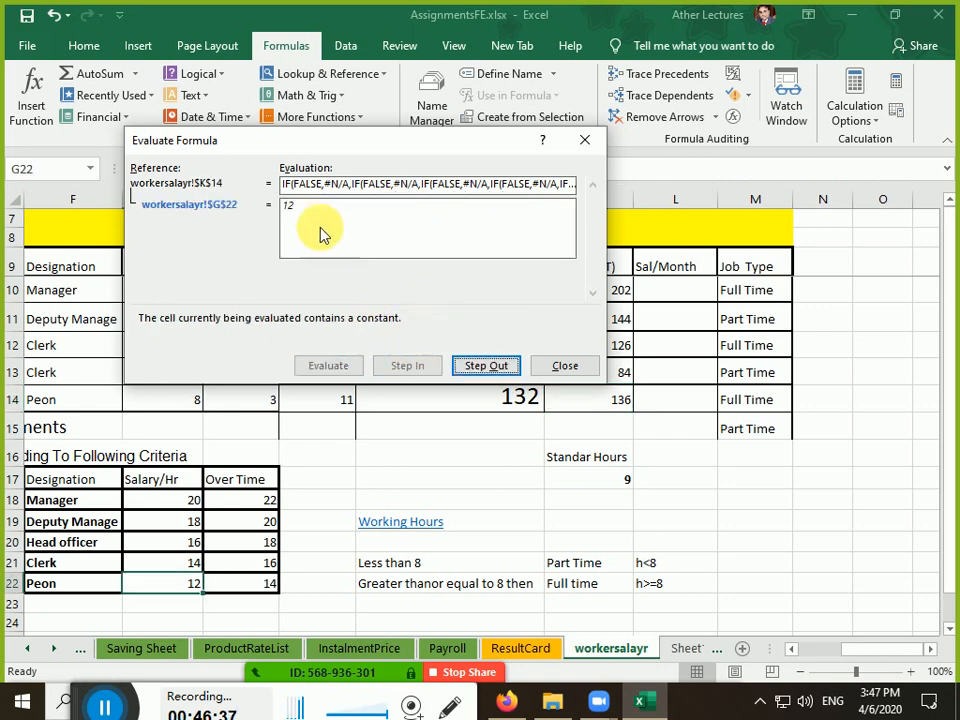
left_click(482, 367)
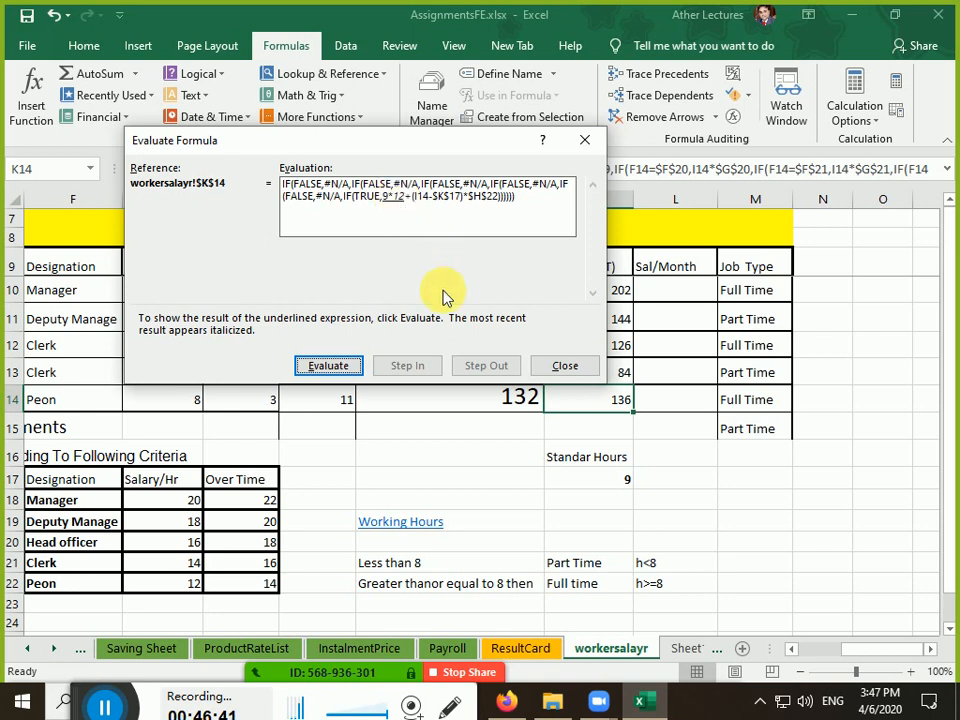
left_click(328, 366)
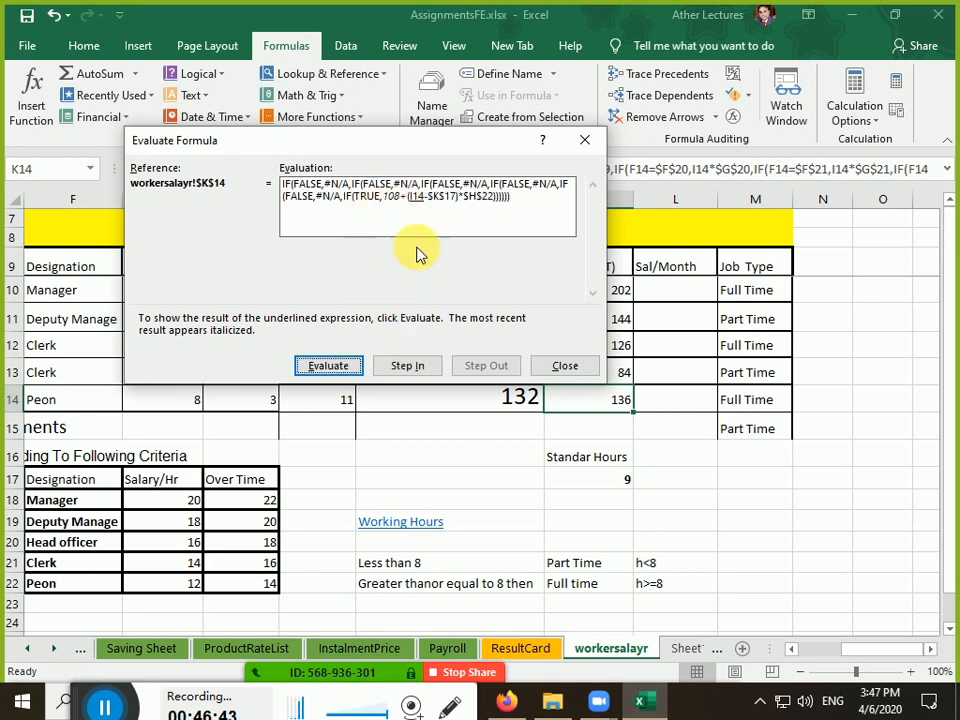
Compute the overtime pay as (11 − 9) × 14 = 28
left_click(408, 366)
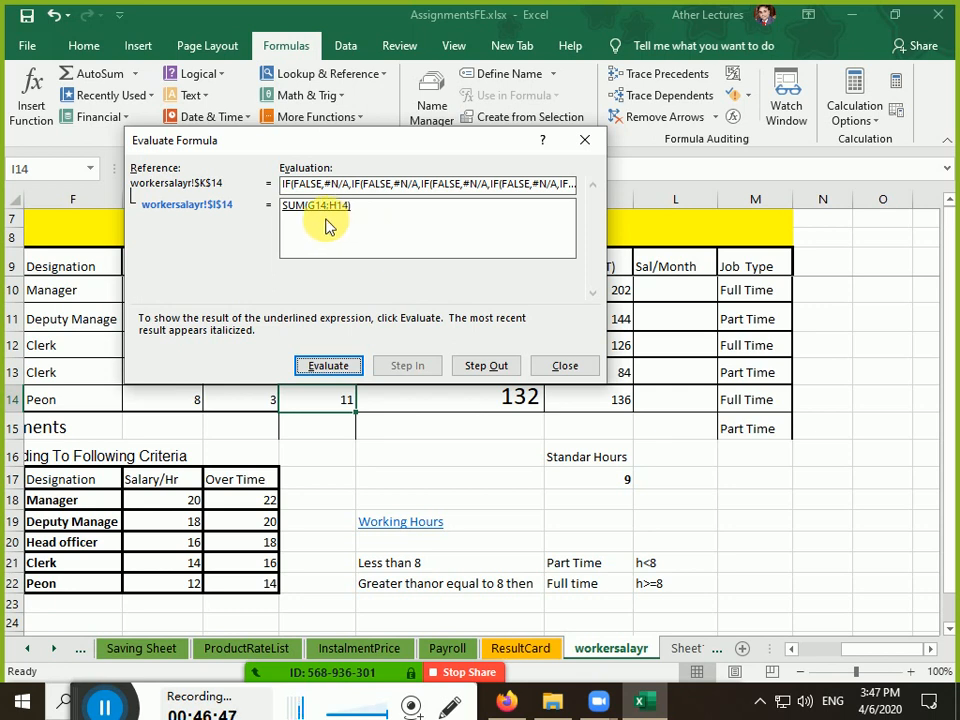
left_click(482, 366)
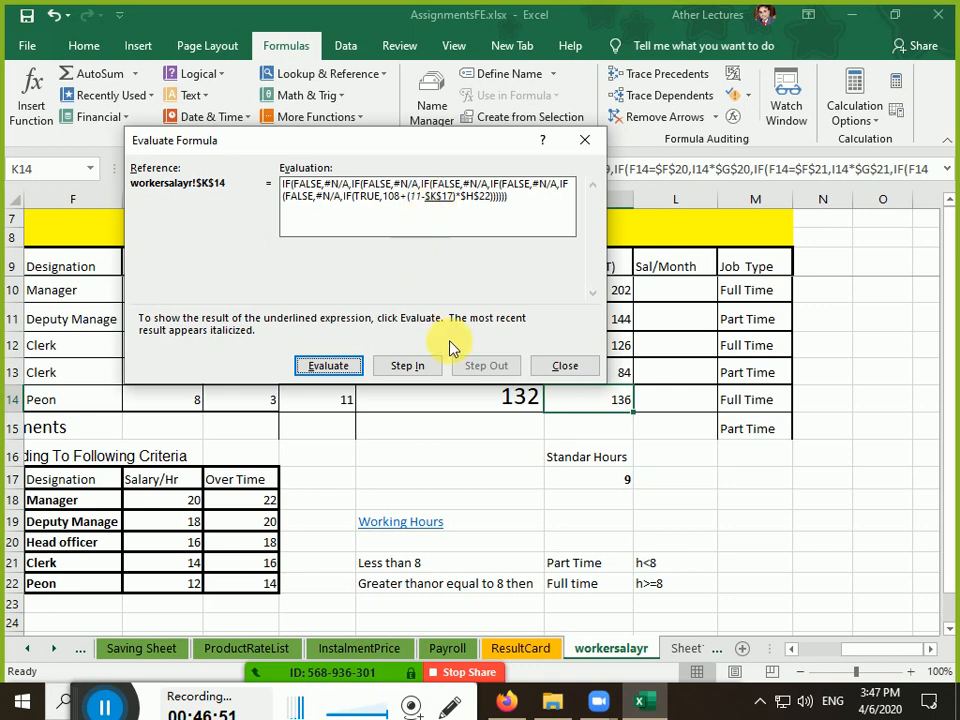
left_click(427, 363)
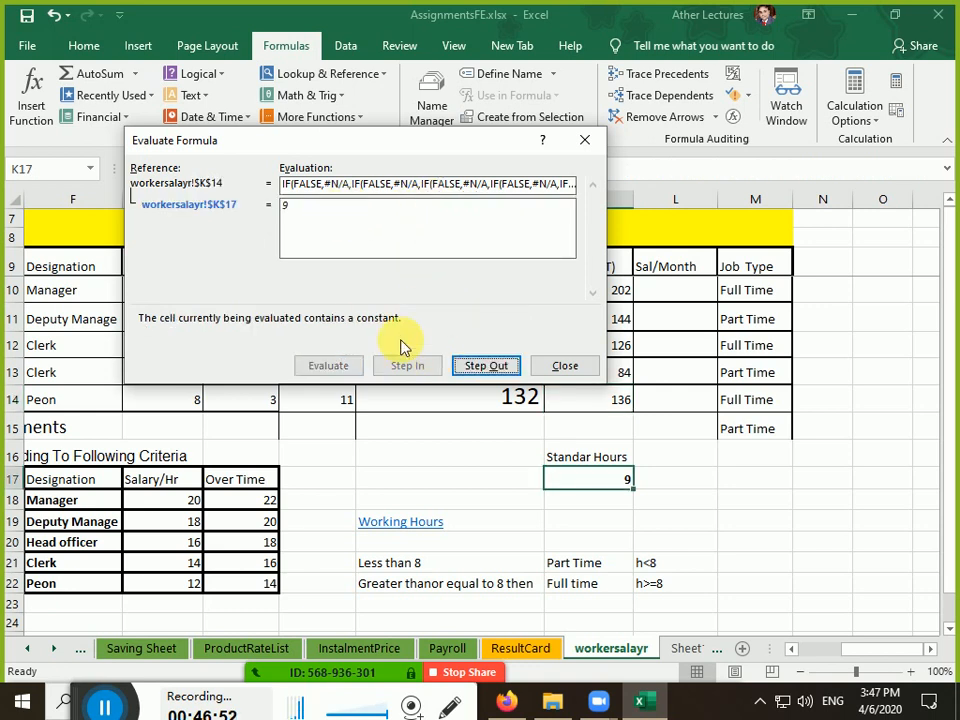
left_click(462, 366)
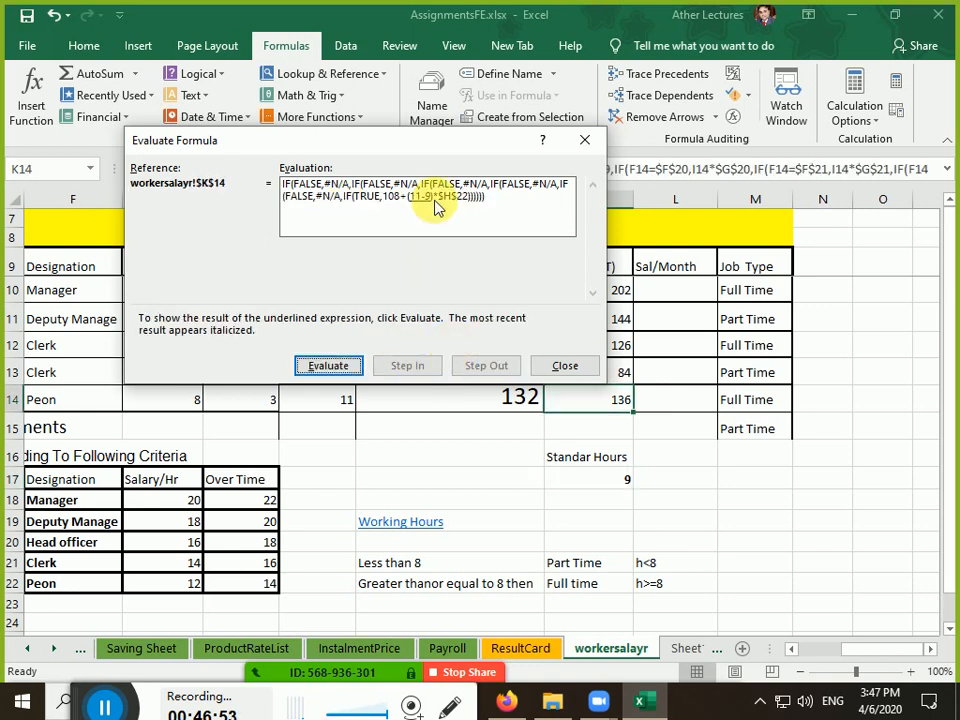
left_click(321, 367)
left_click(328, 367)
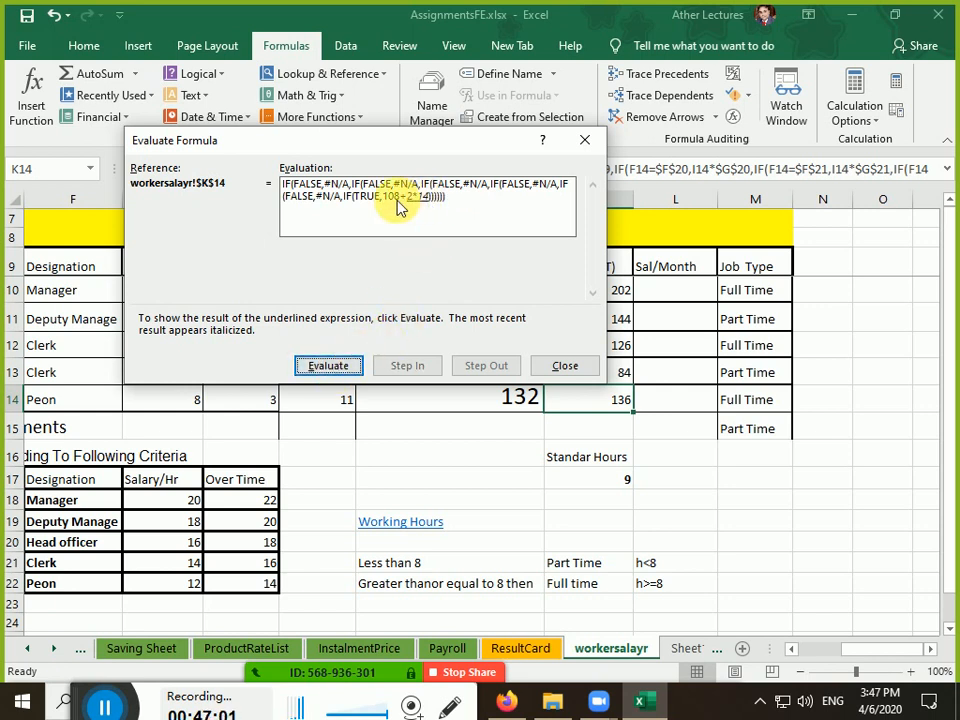
left_click(343, 368)
Collapse the nested IF to the final result 136 and close the evaluation
left_click(343, 368)
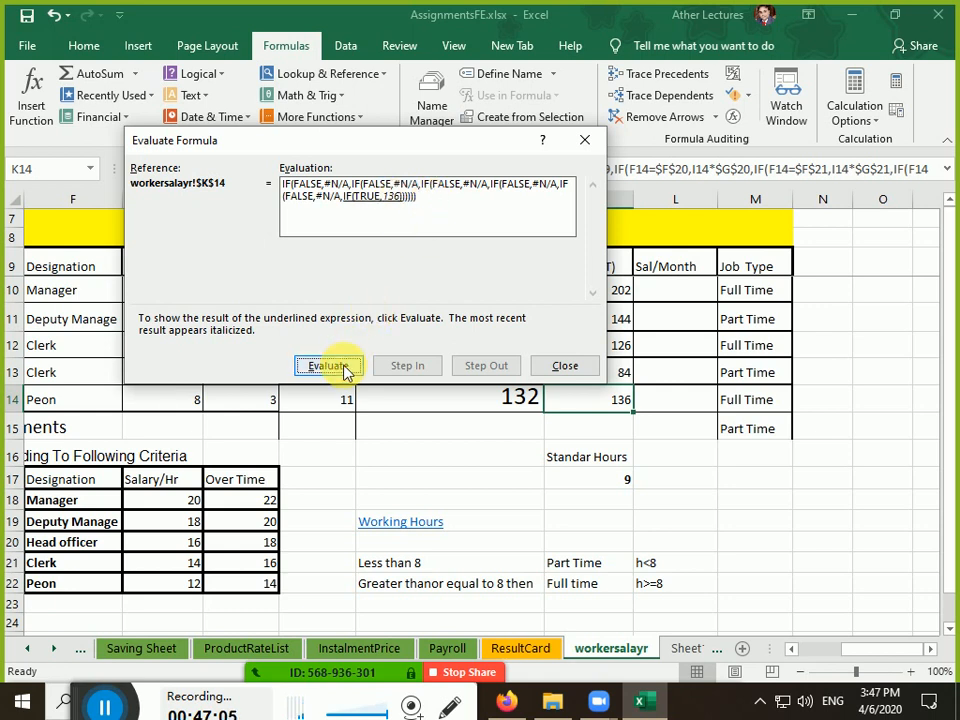
left_click(343, 368)
left_click(343, 368)
left_click(343, 368)
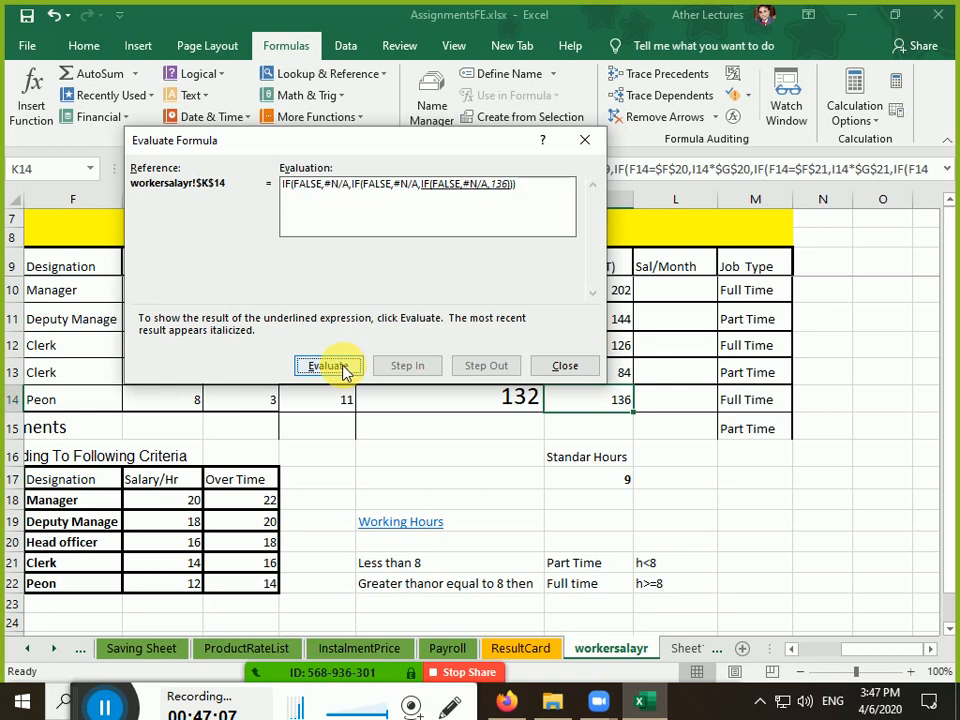
left_click(565, 365)
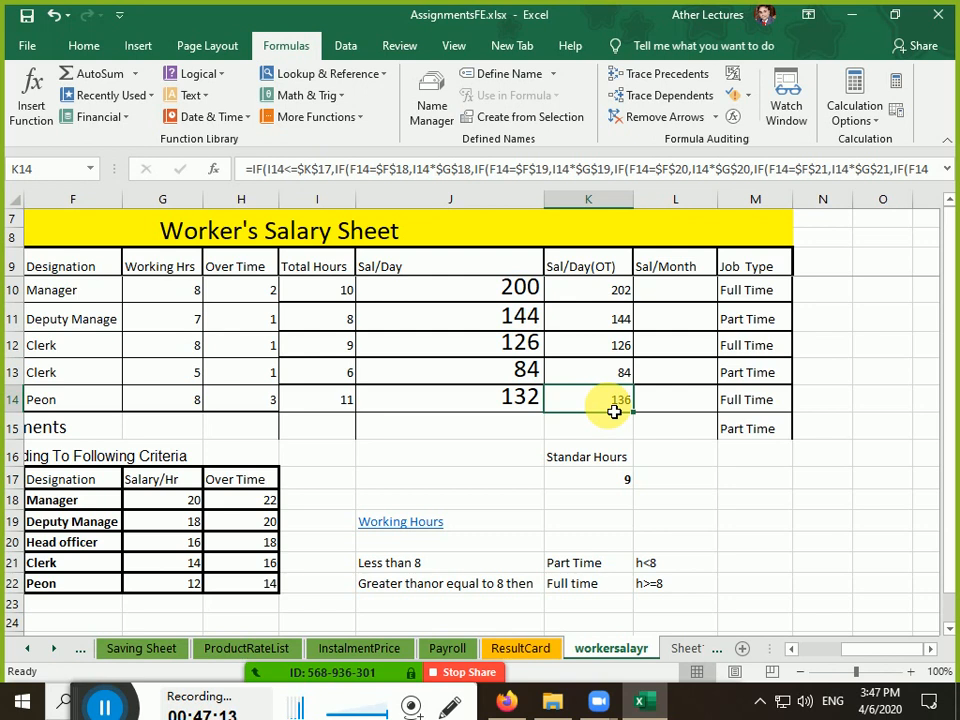
left_click(714, 292)
Enter =K10*30 in L10 and fill the monthly salary formula down to L14
type("=")
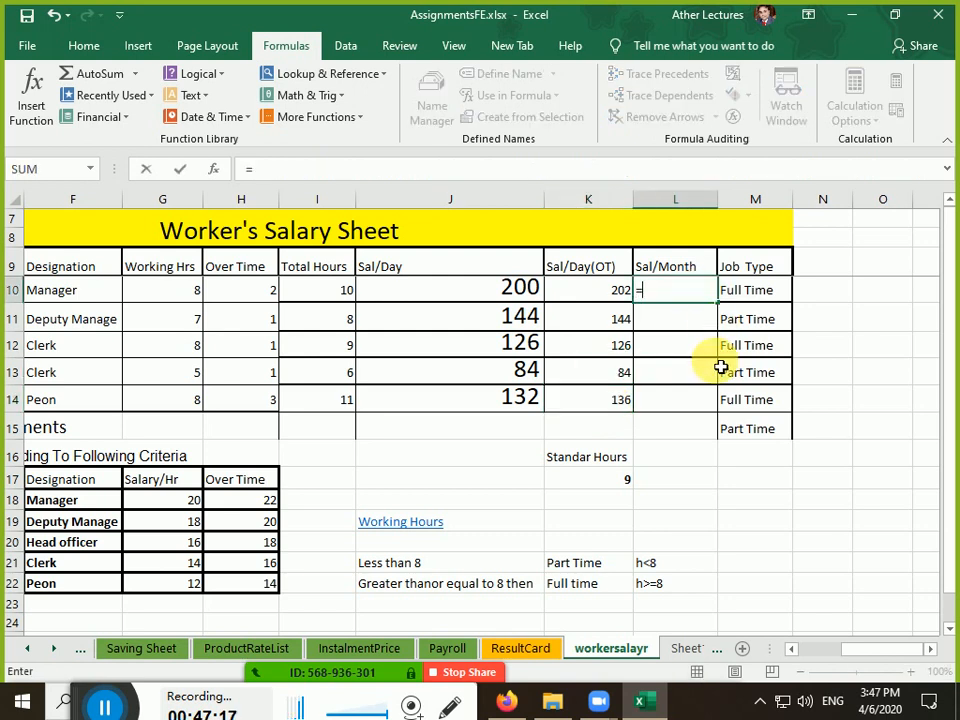
type("*")
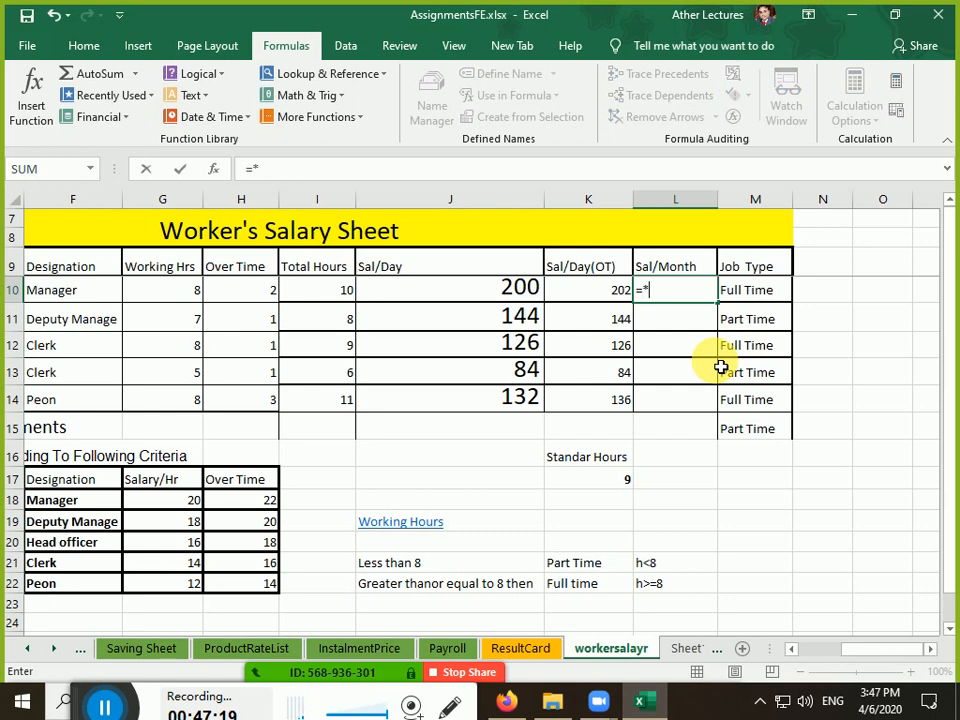
key("Left")
key("BackSpace")
key("BackSpace")
key("BackSpace")
key("BackSpace")
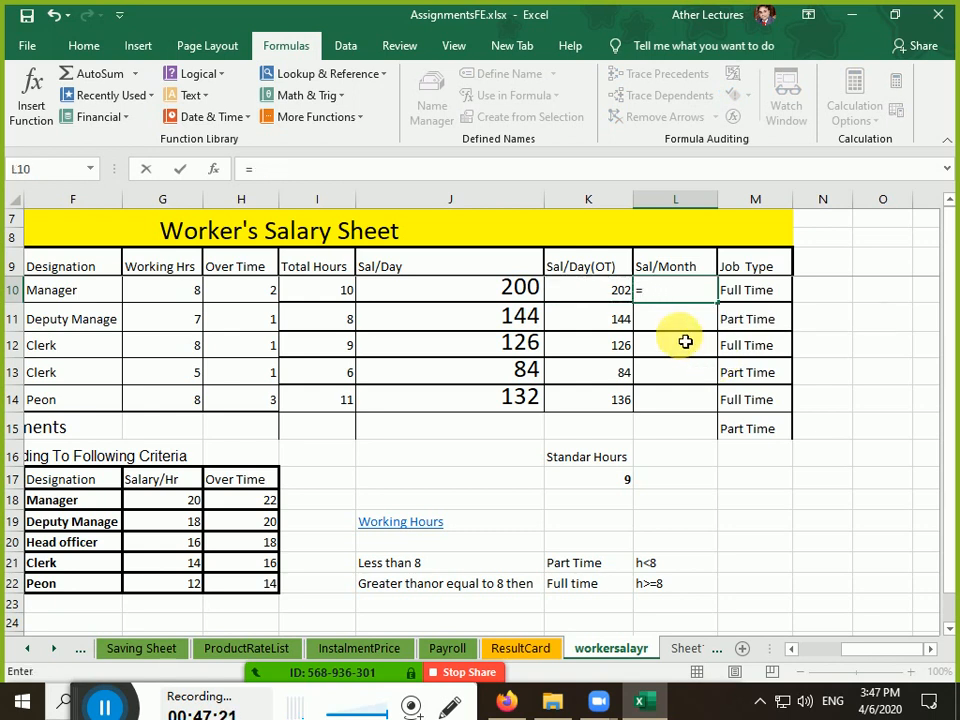
left_click(592, 291)
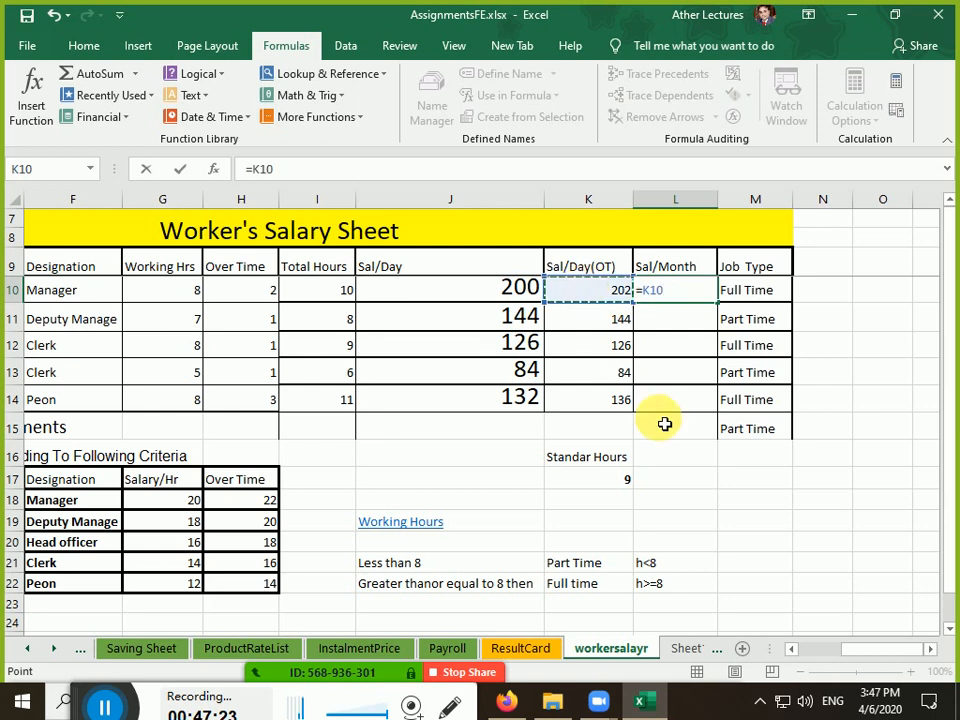
type("*")
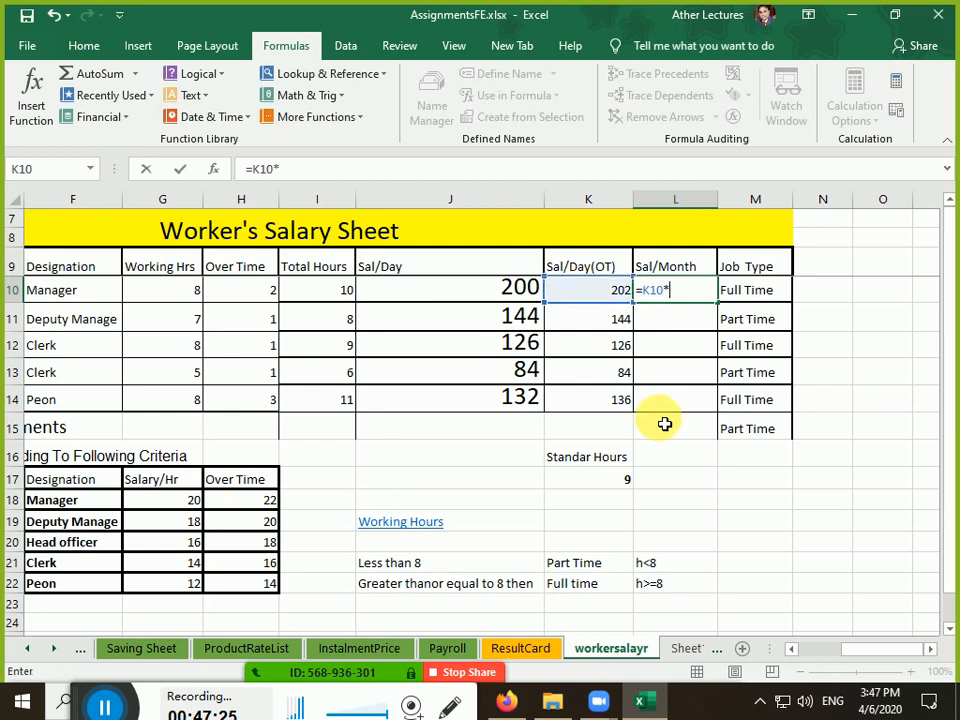
type("30")
key("Return")
key("Up")
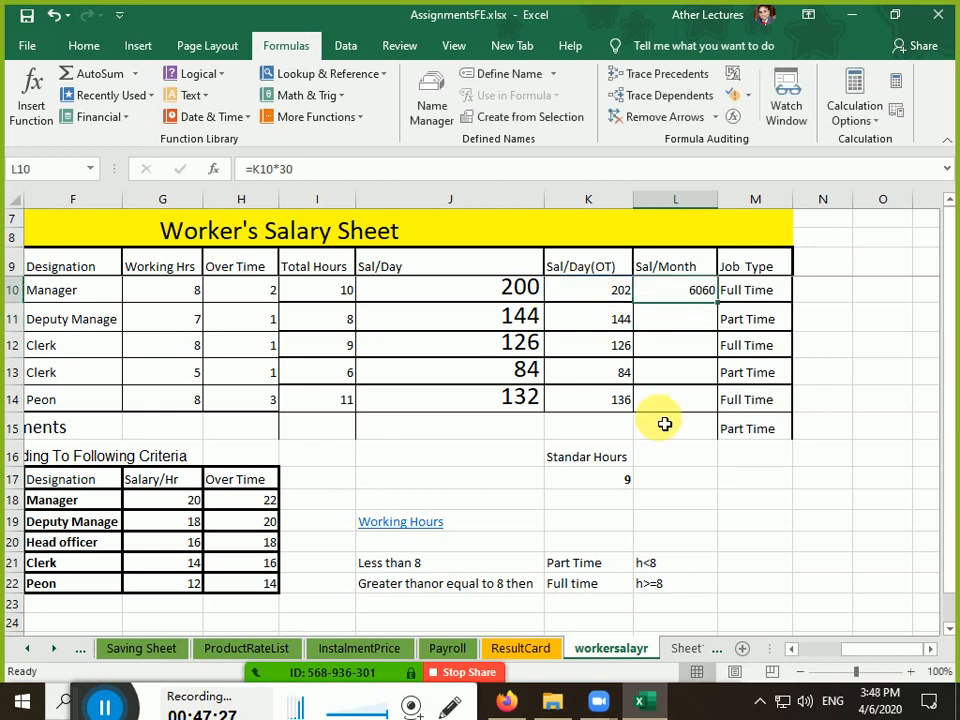
key("shift+Down")
key("shift+Down")
key("shift+Down")
key("shift+Down")
key("ctrl+d")
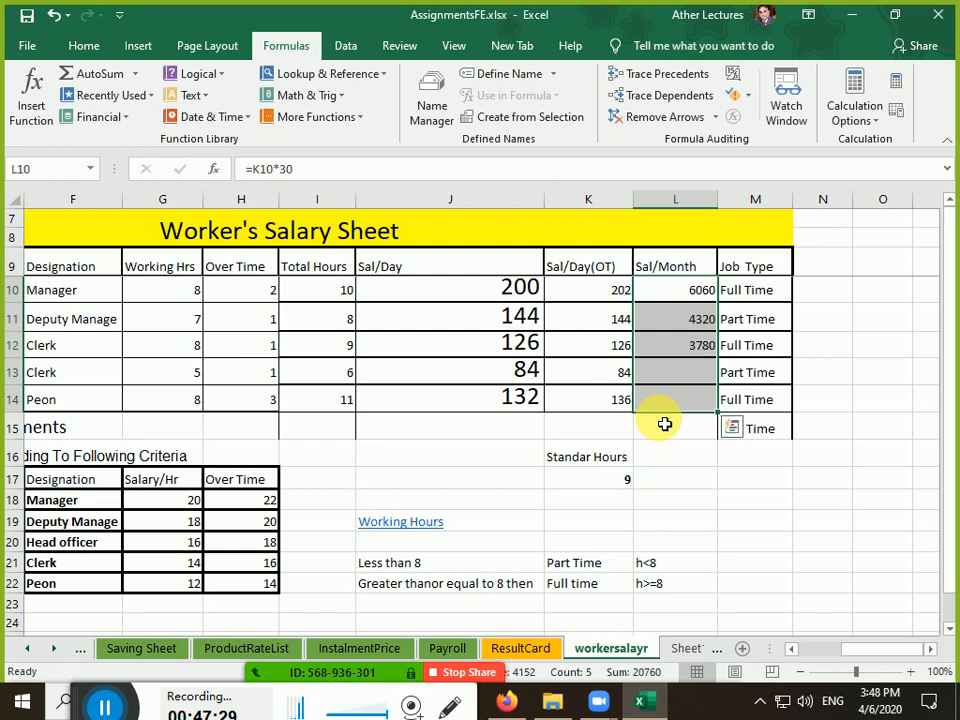
key("Down")
key("Down")
key("Down")
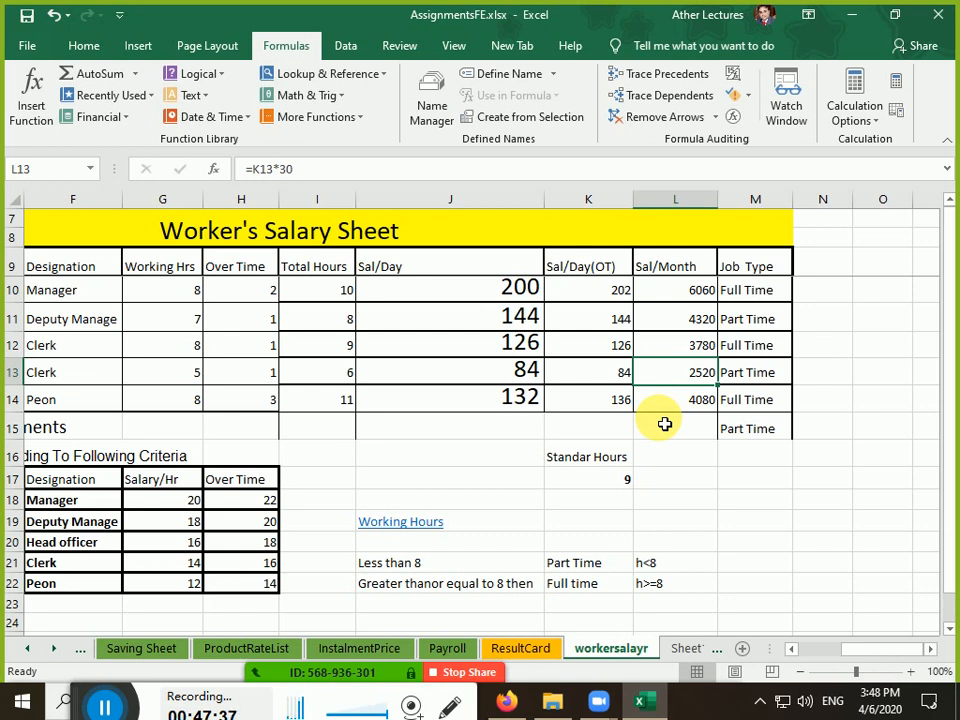
Clear the stray 'Part Time' entry from M15
left_click(765, 430)
key("Delete")
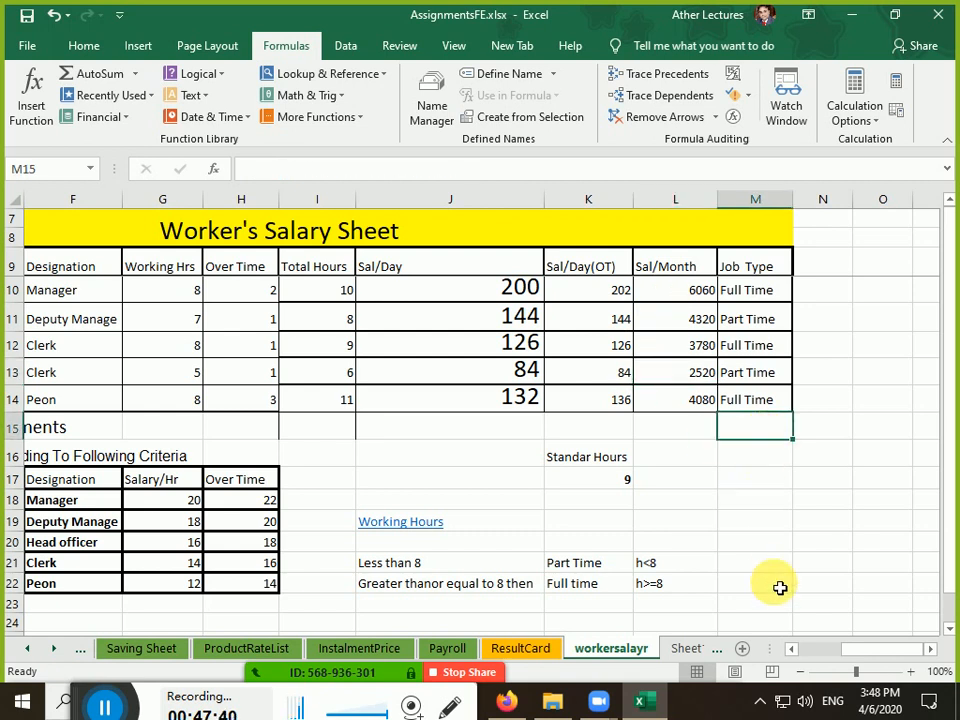
left_click(703, 541)
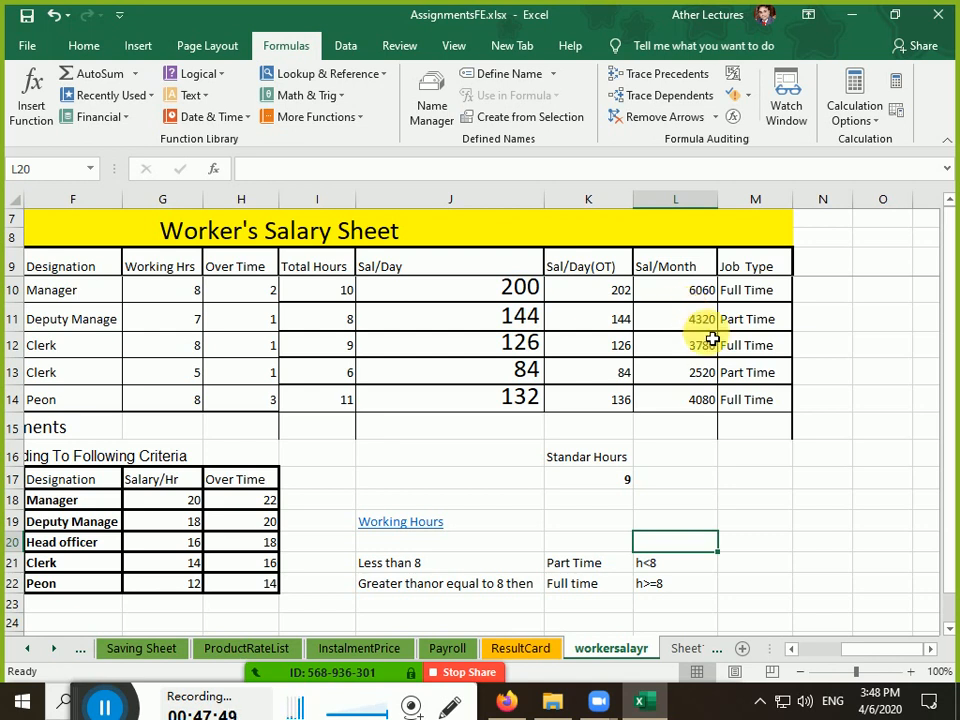
On Sheet1, type the headers Name, Time In and Time Out across B2:D2
left_click(686, 650)
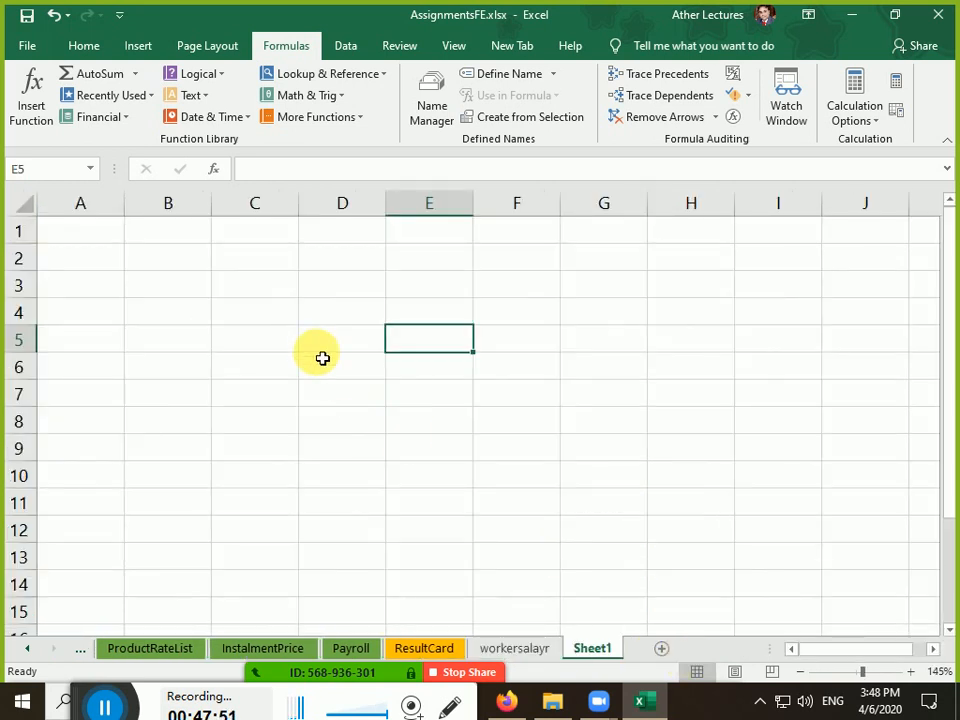
left_click(167, 258)
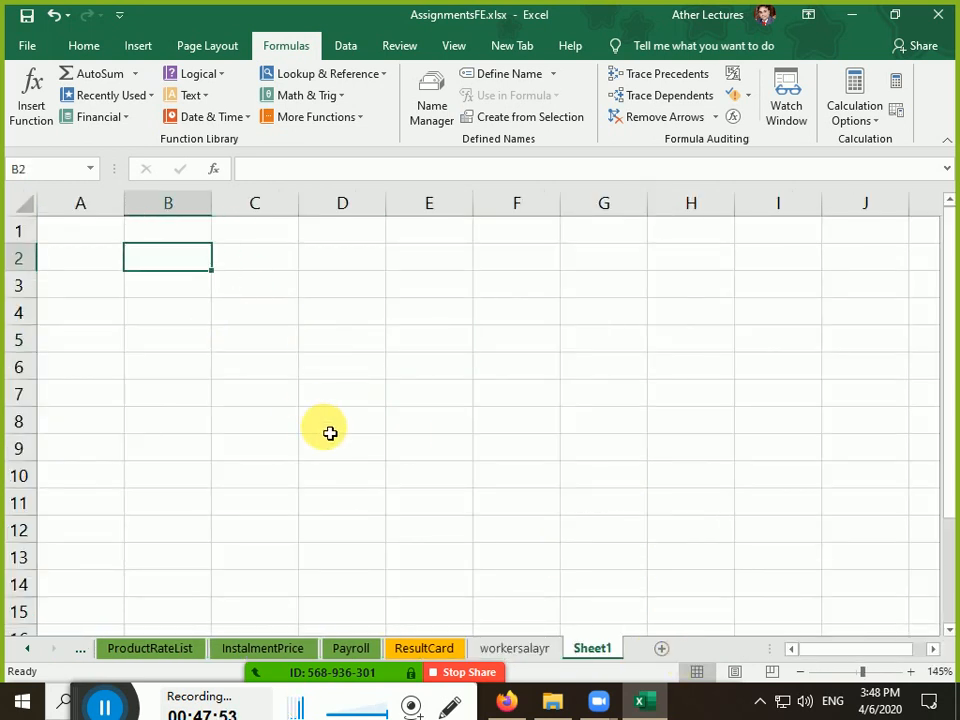
left_click(527, 648)
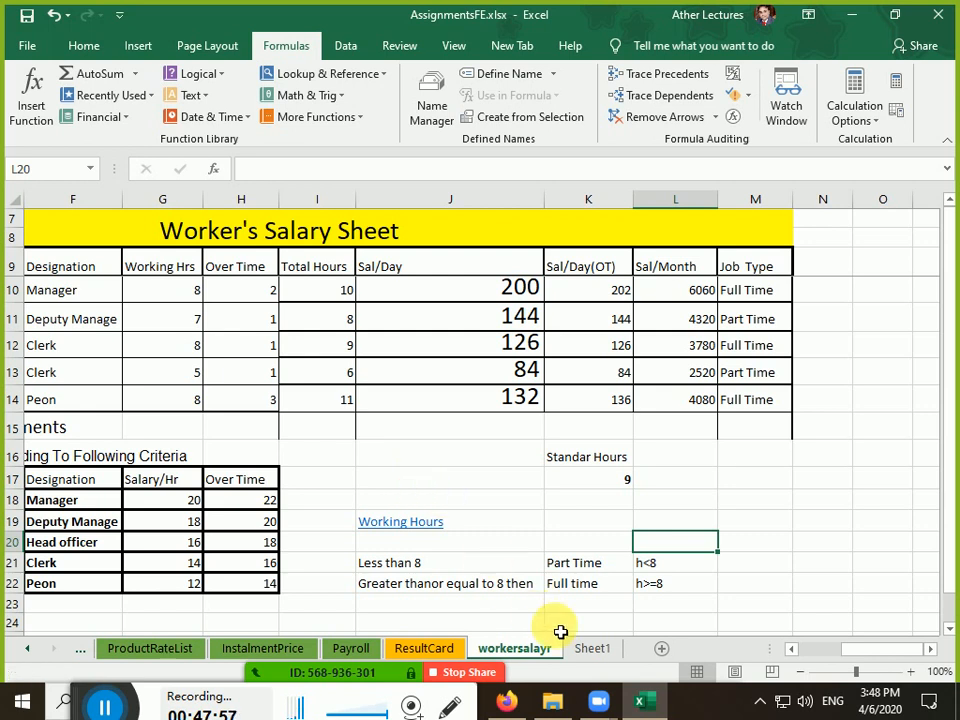
left_click(604, 654)
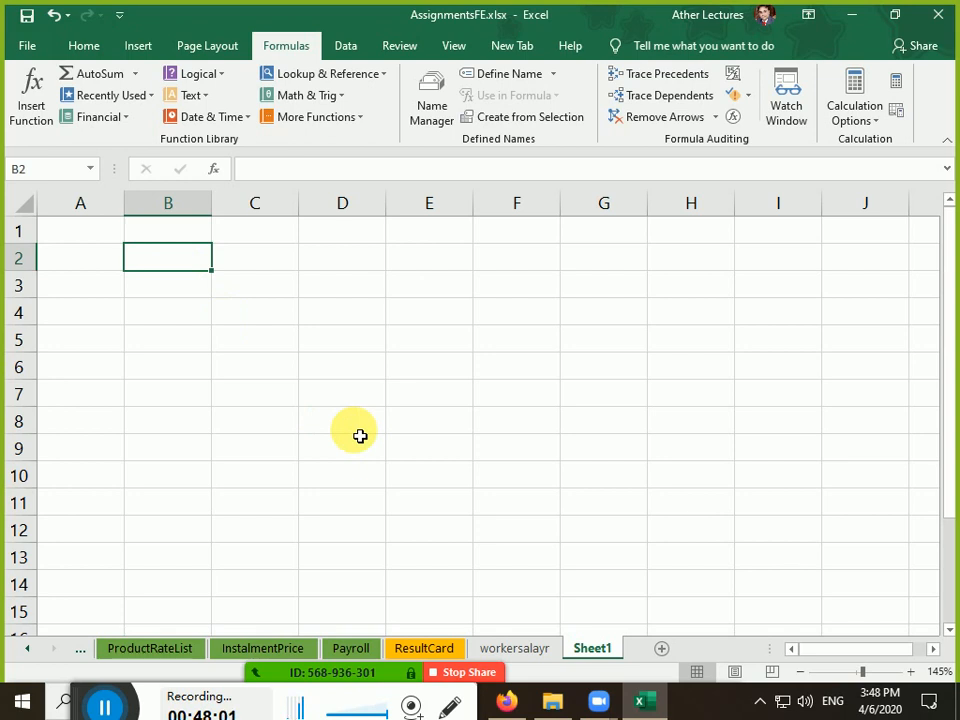
type("Name")
key("Tab")
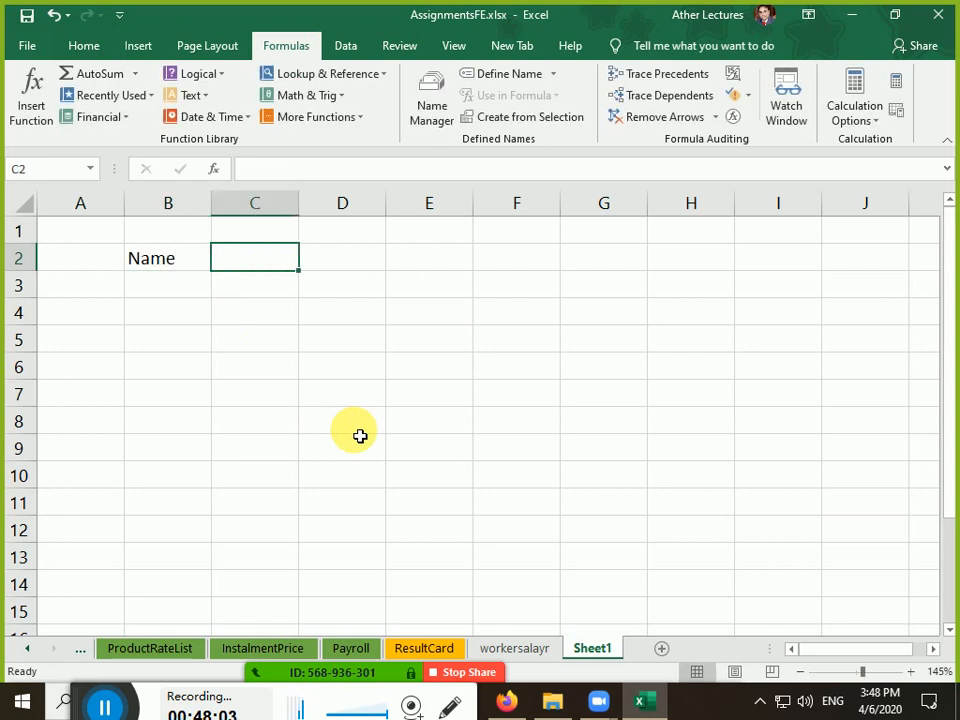
type("Time In")
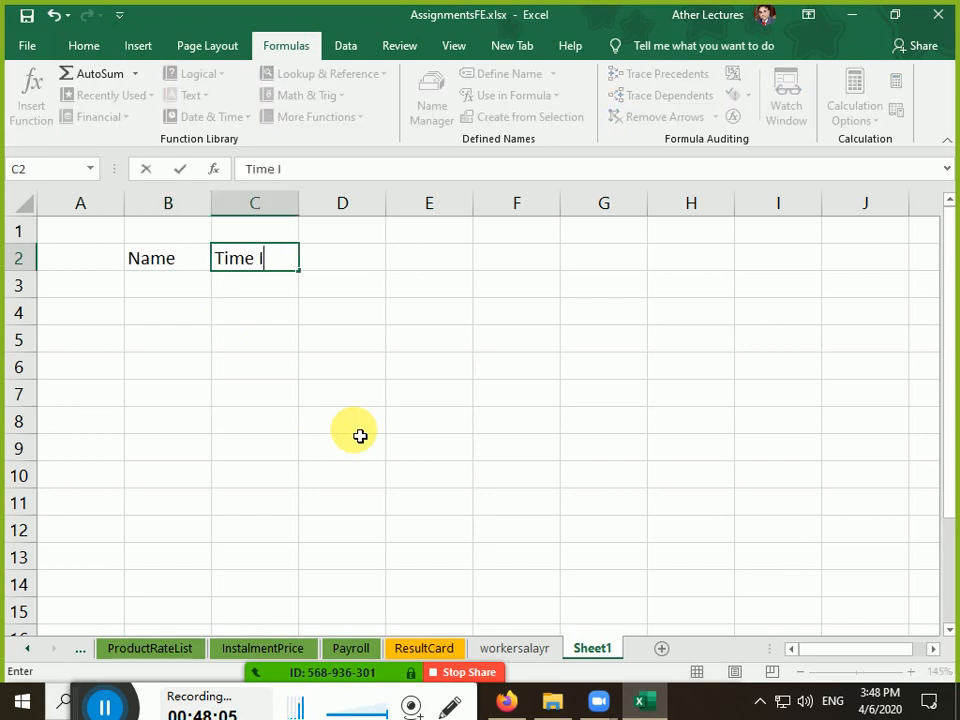
key("Tab")
type("Time OUt")
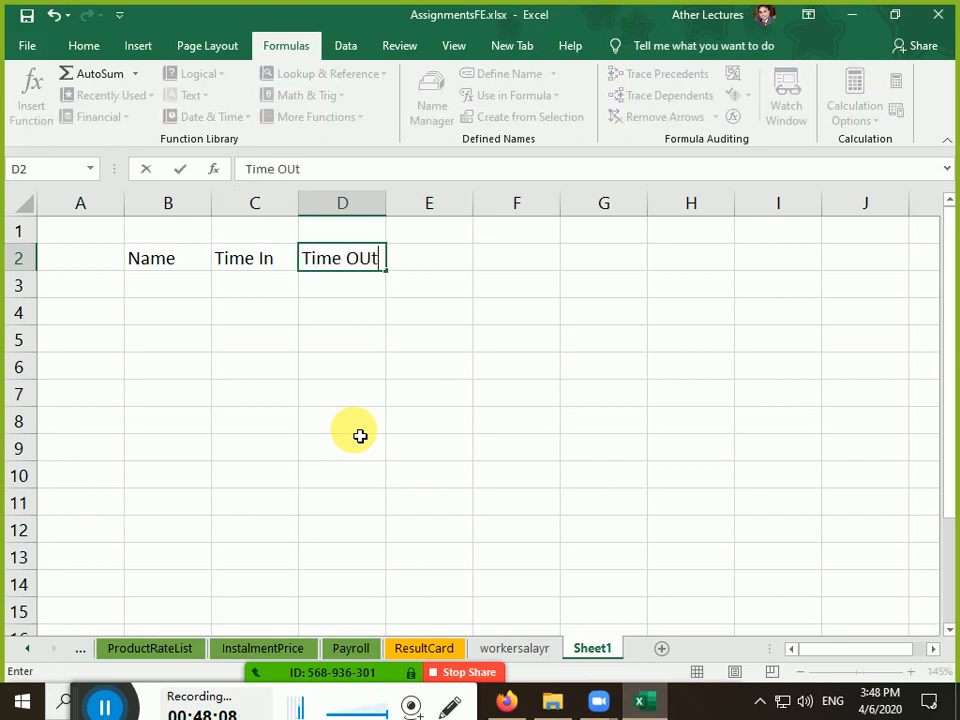
key("Return")
Enter an employee name in B3 and dismiss the 'No cells were found' alert
key("Left")
key("Right")
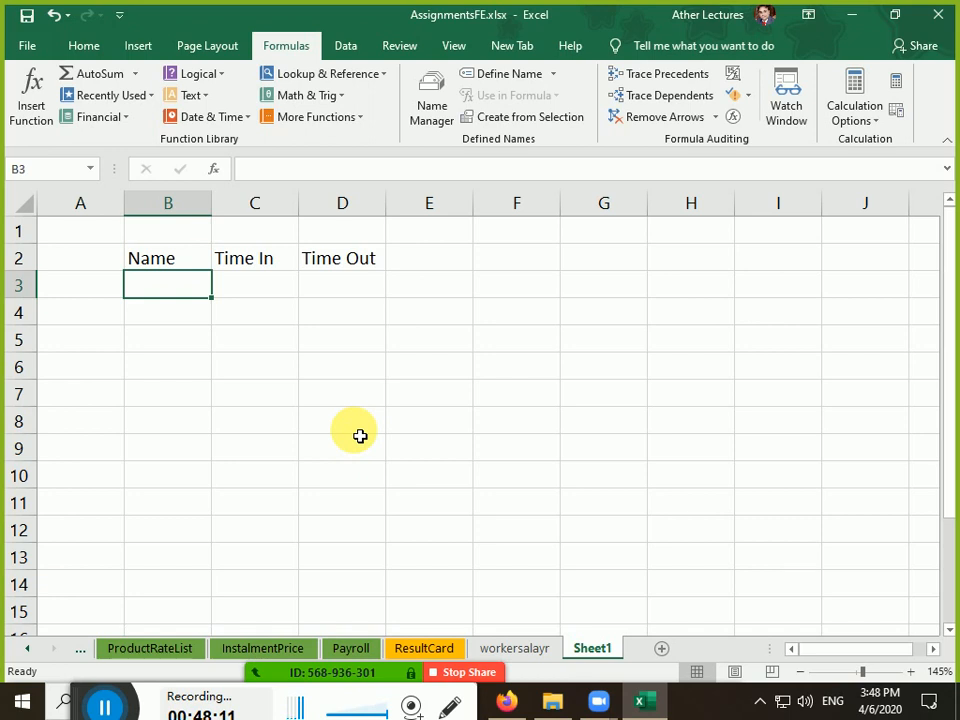
type("Hassan")
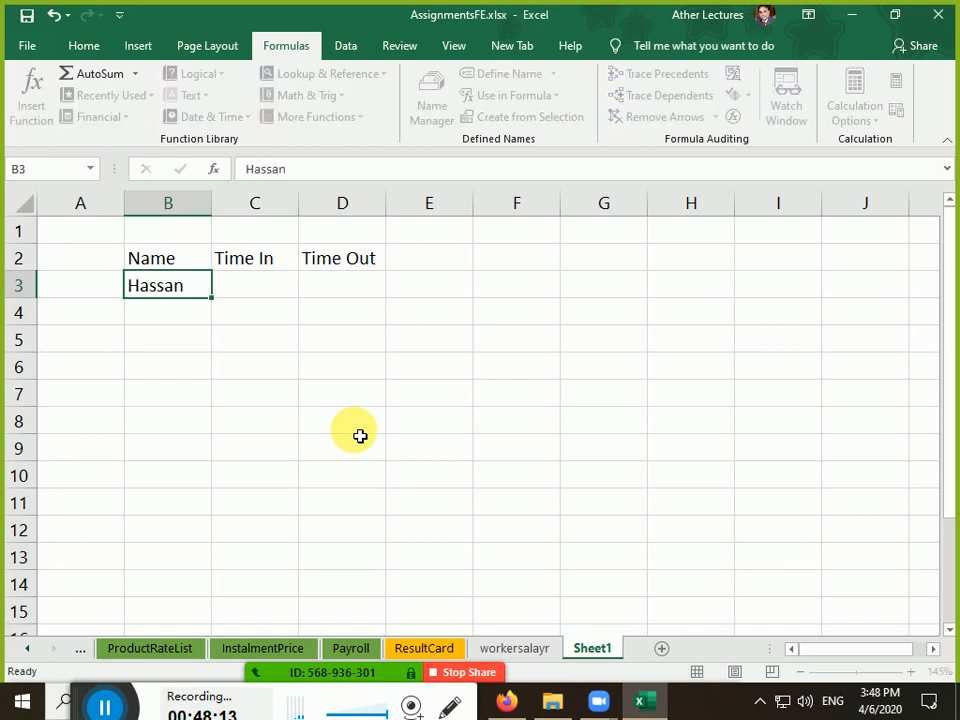
key("Tab")
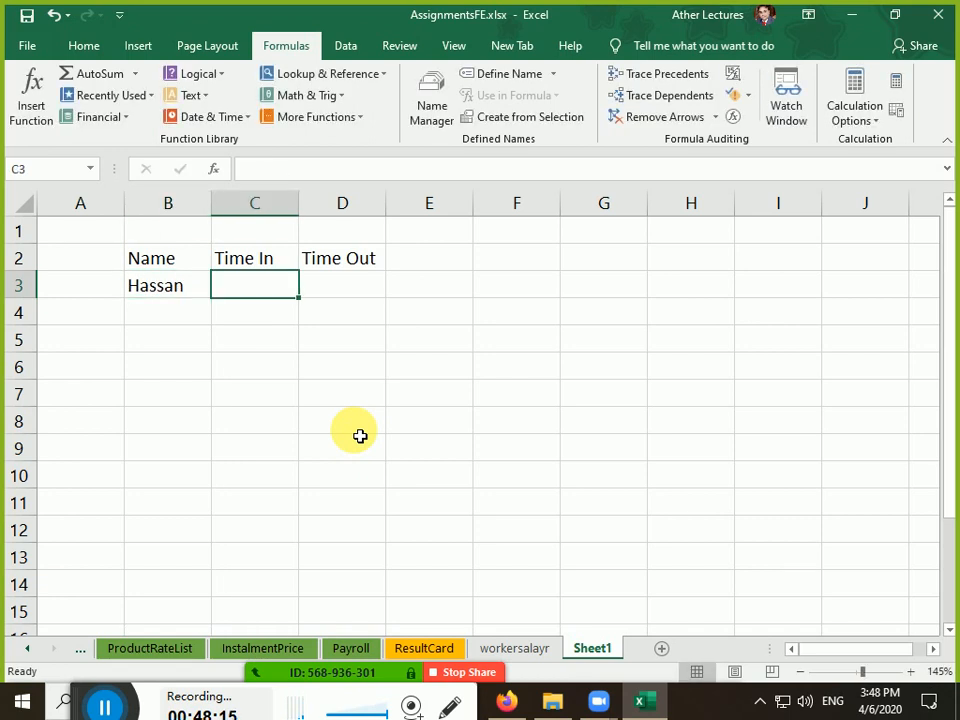
key("ctrl+semicolon")
key("Escape")
key("ctrl+shift+bracketleft")
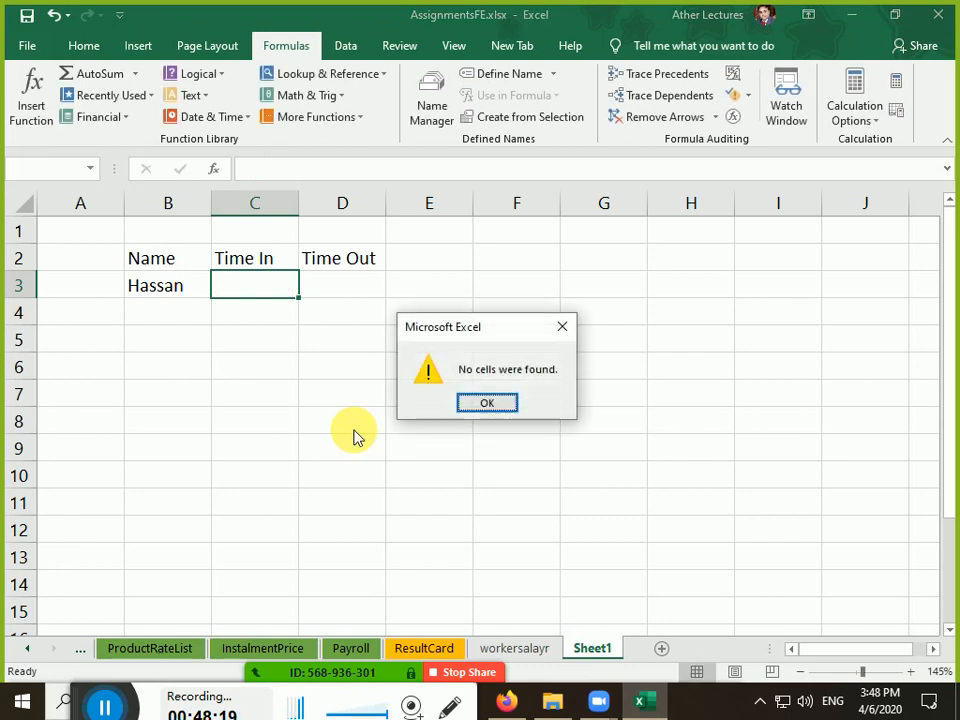
key("ctrl+alt+shift")
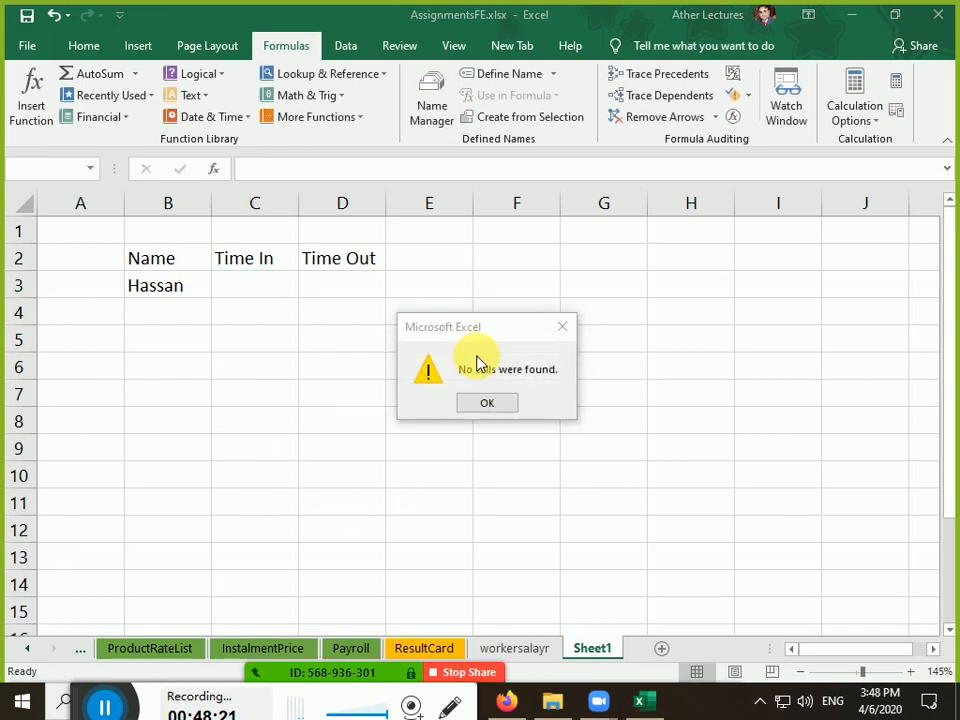
key("super")
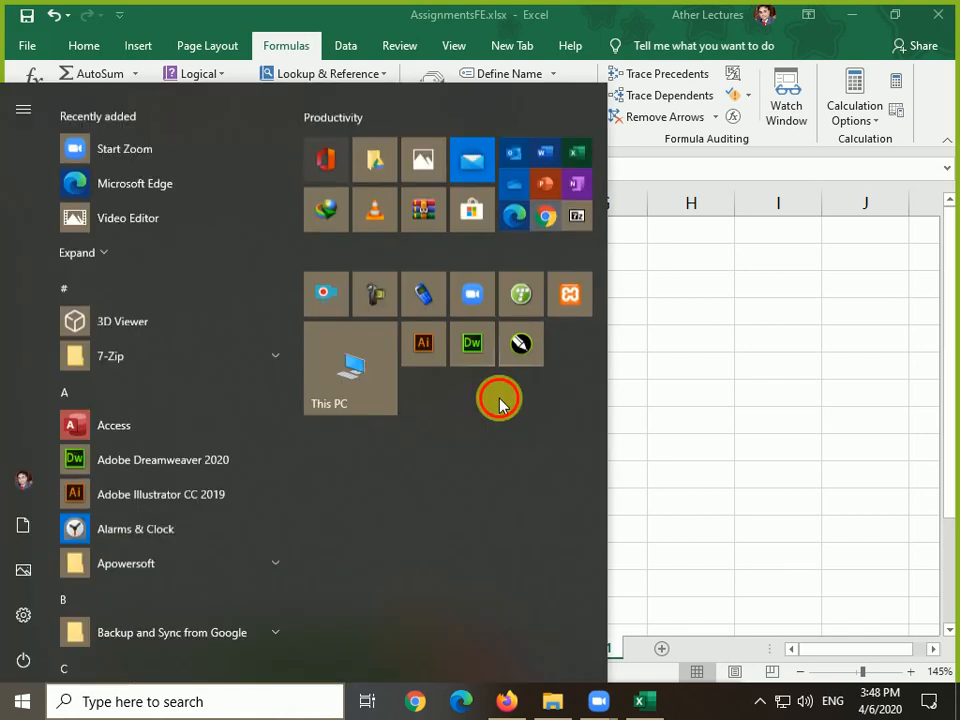
left_click(754, 518)
left_click(487, 404)
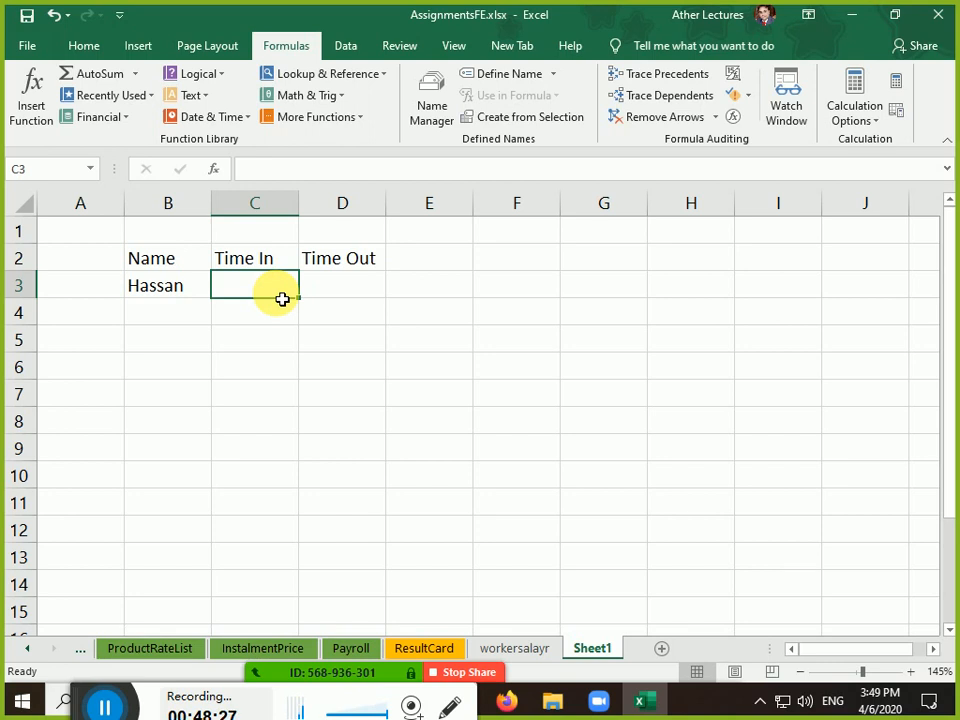
Stamp the current time into C3 (3:49 PM) and D3, editing D3 to 6:49 PM
key("ctrl+shift+semicolon")
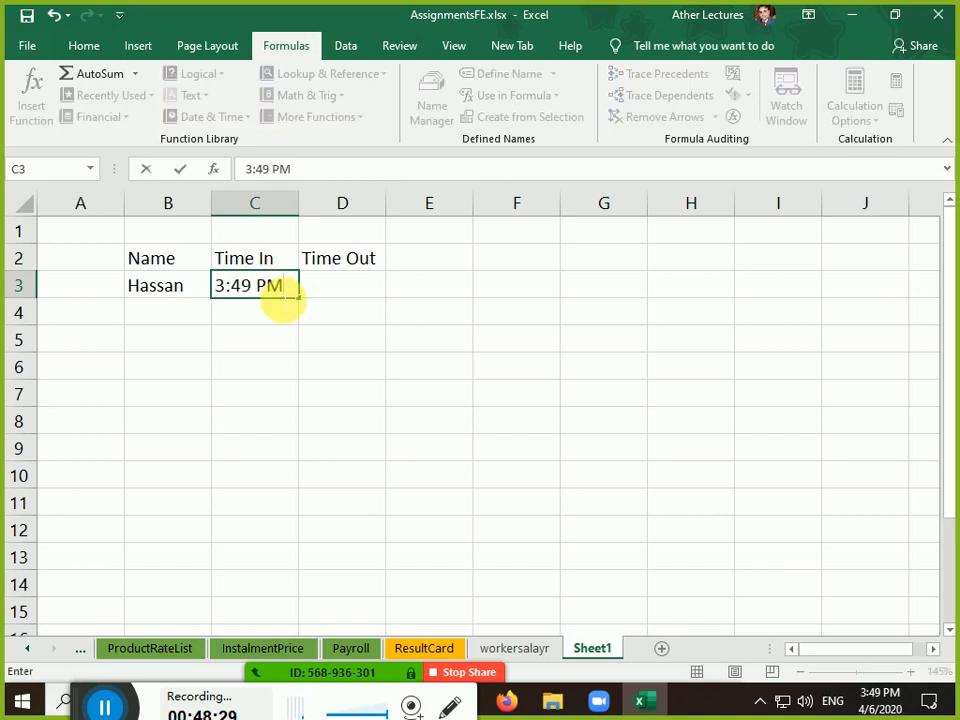
key("Return")
key("Up")
key("Right")
key("Right")
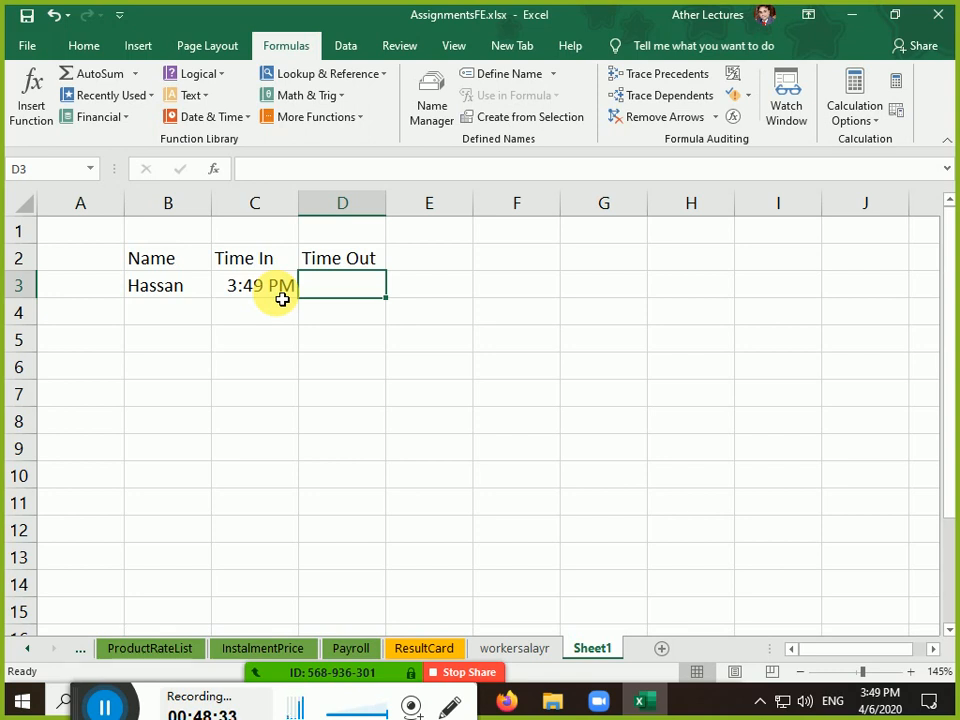
key("ctrl+shift+semicolon")
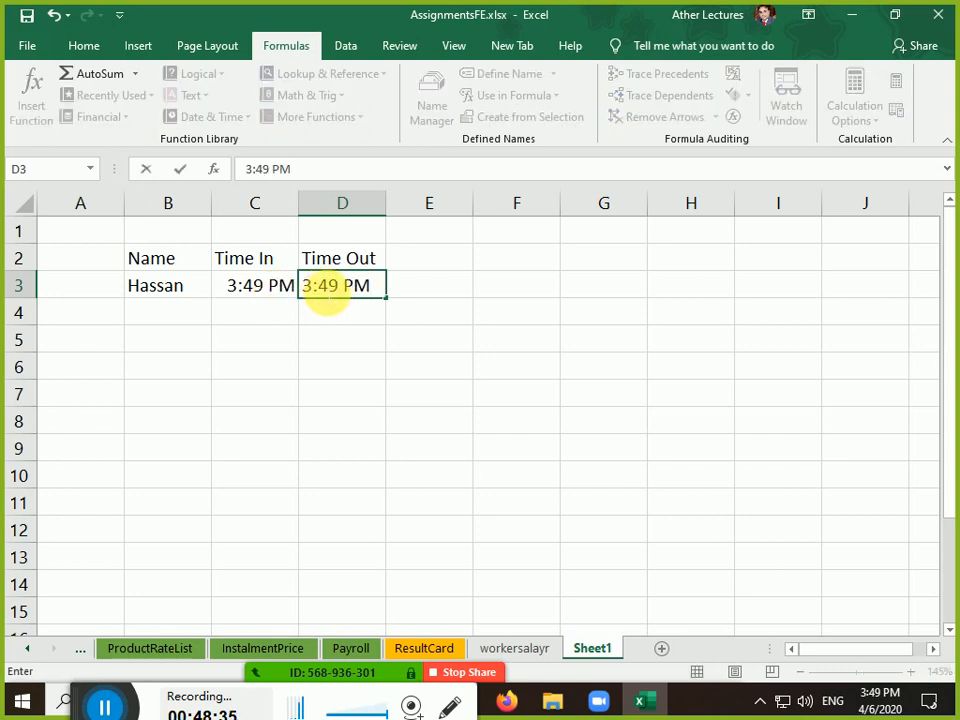
left_click(301, 286)
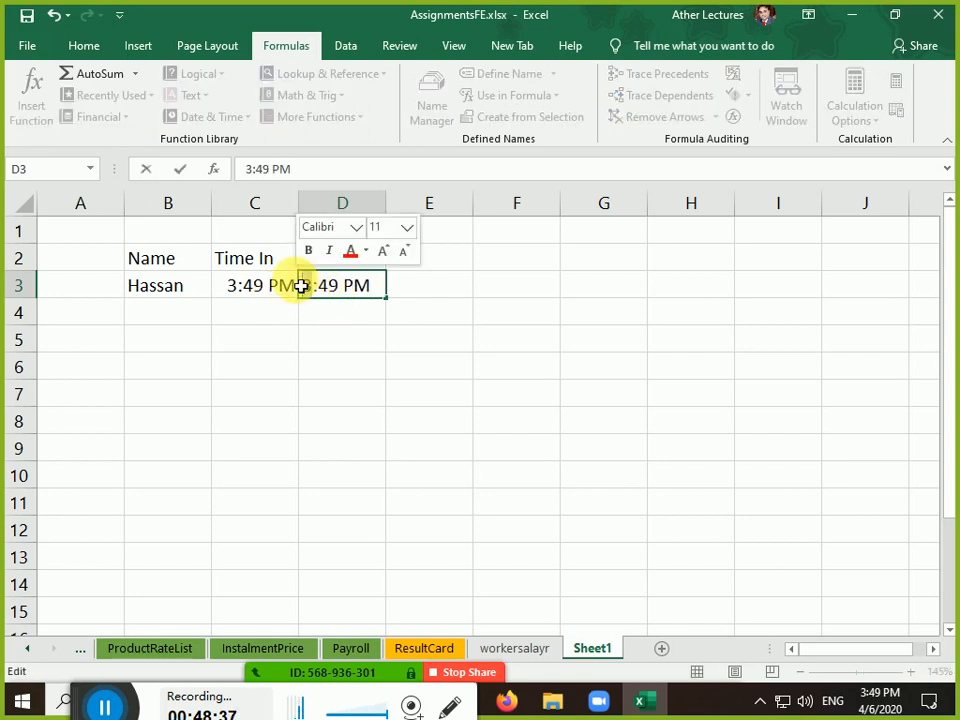
key("Delete")
type("6")
key("Return")
Add a Working Time header in E2 and the formula =D3-C3 in E3, showing 3:00 AM
key("Right")
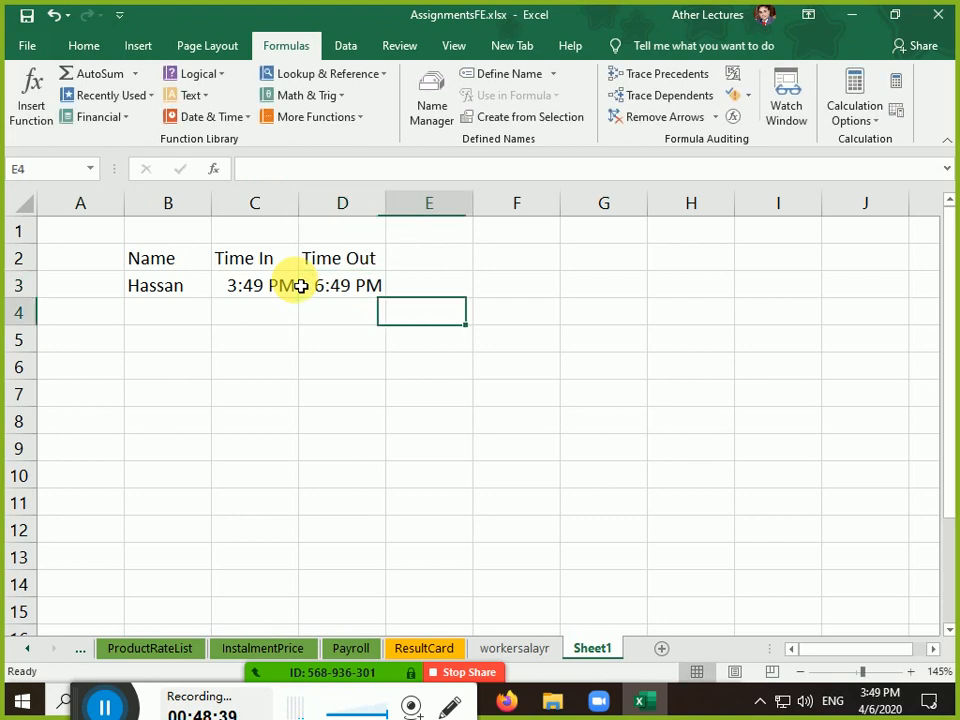
key("Up")
key("Up")
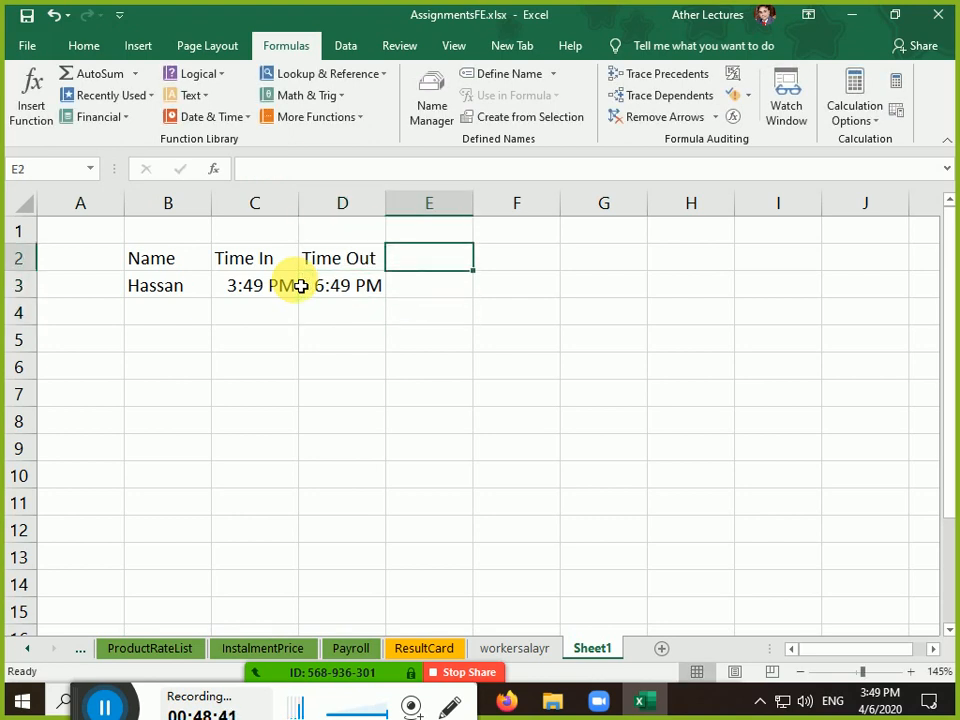
type("Working ")
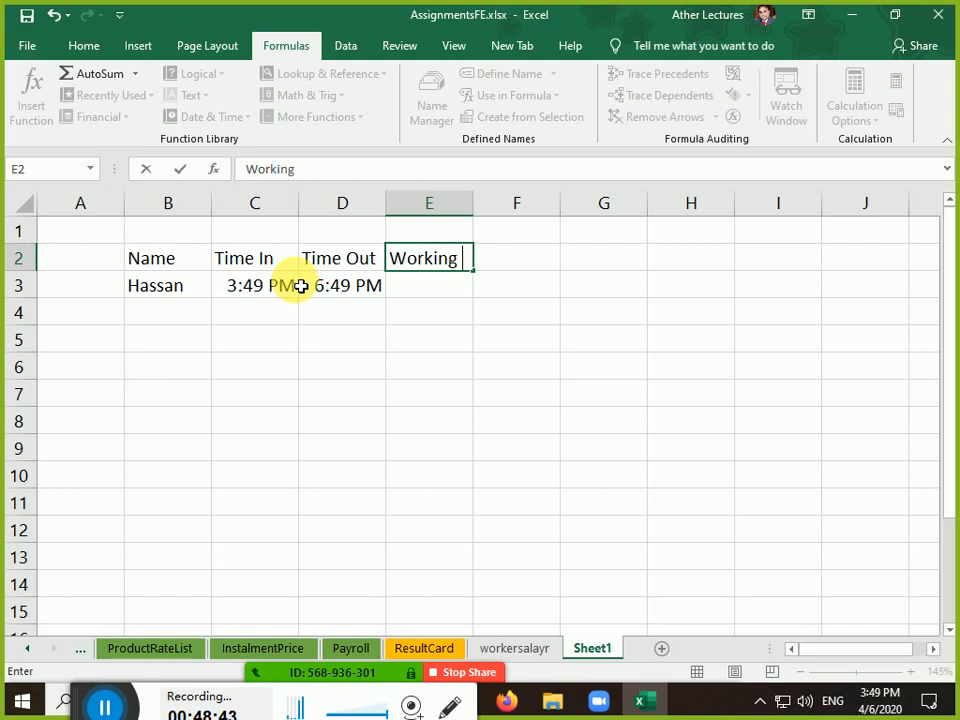
type("Time")
key("Return")
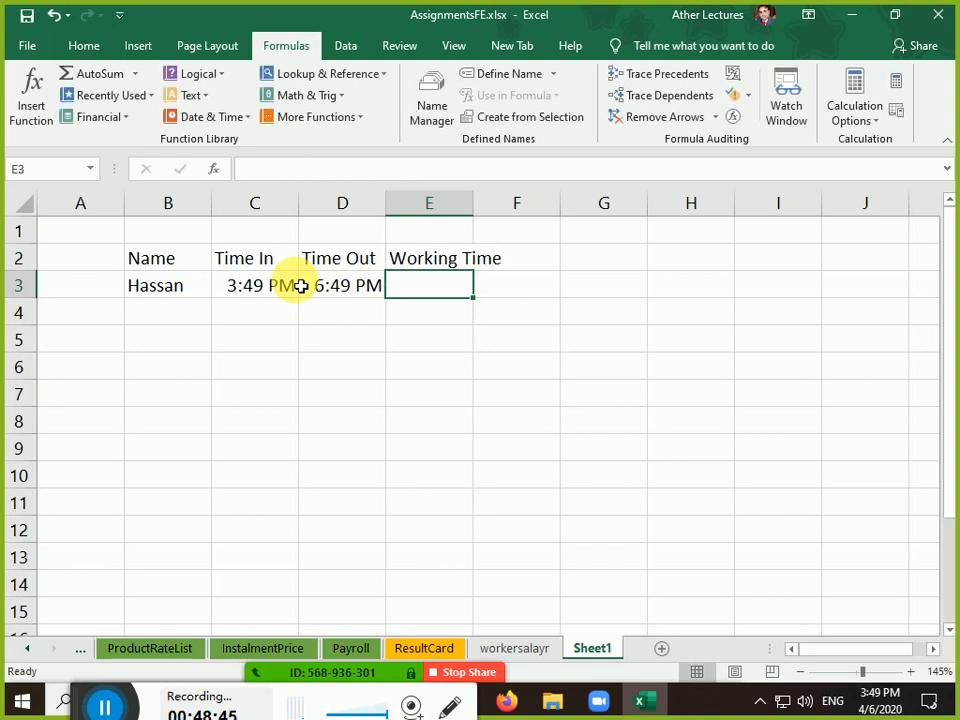
type("=")
key("Left")
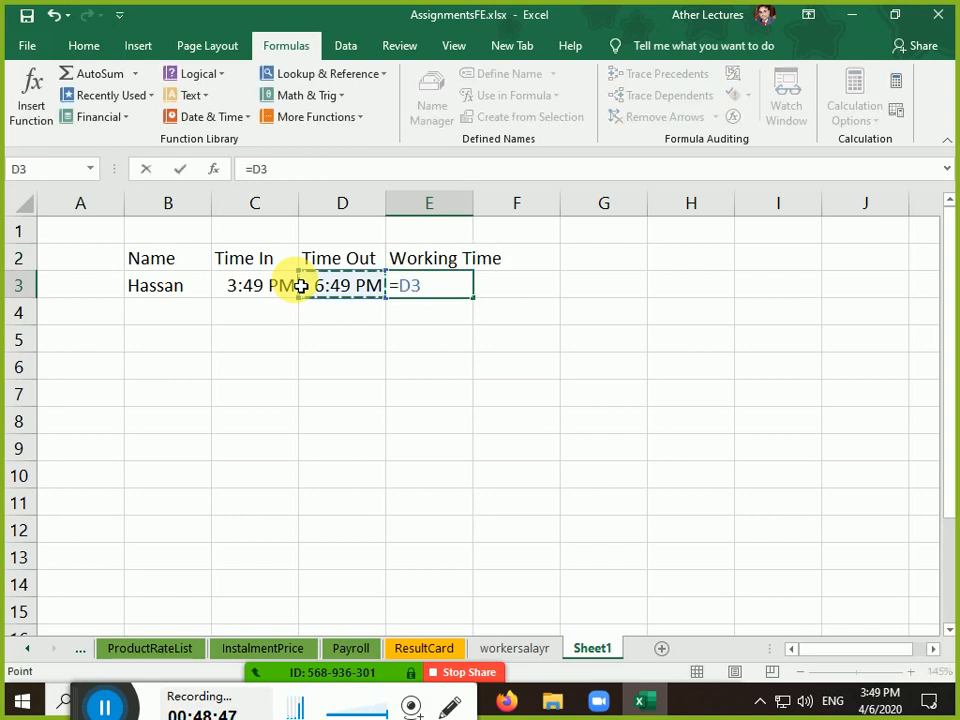
type("-")
key("Left")
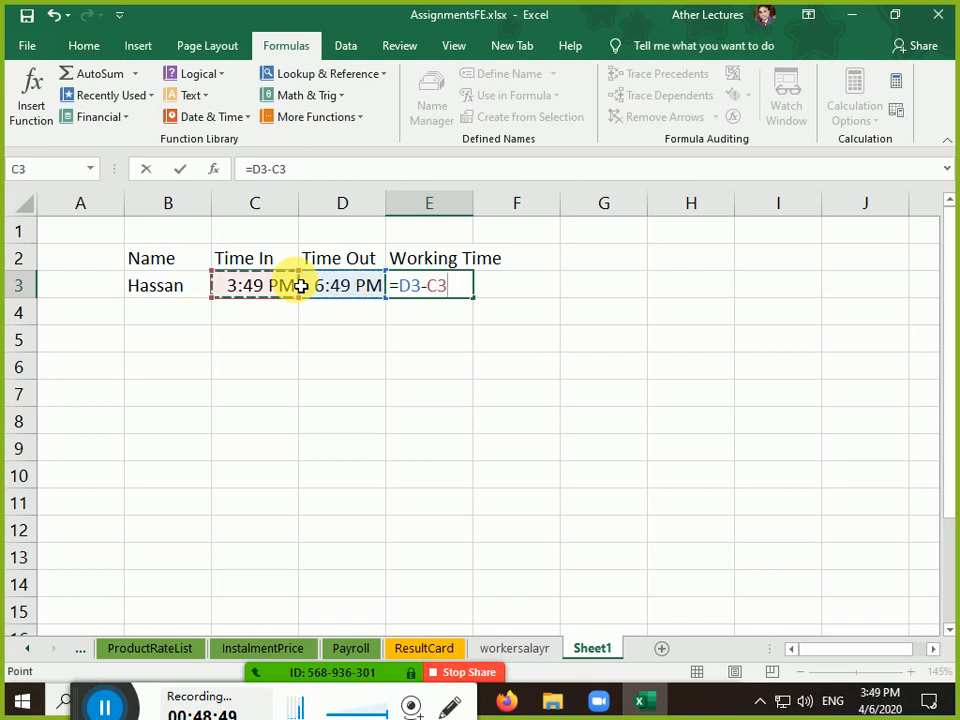
key("Return")
key("Up")
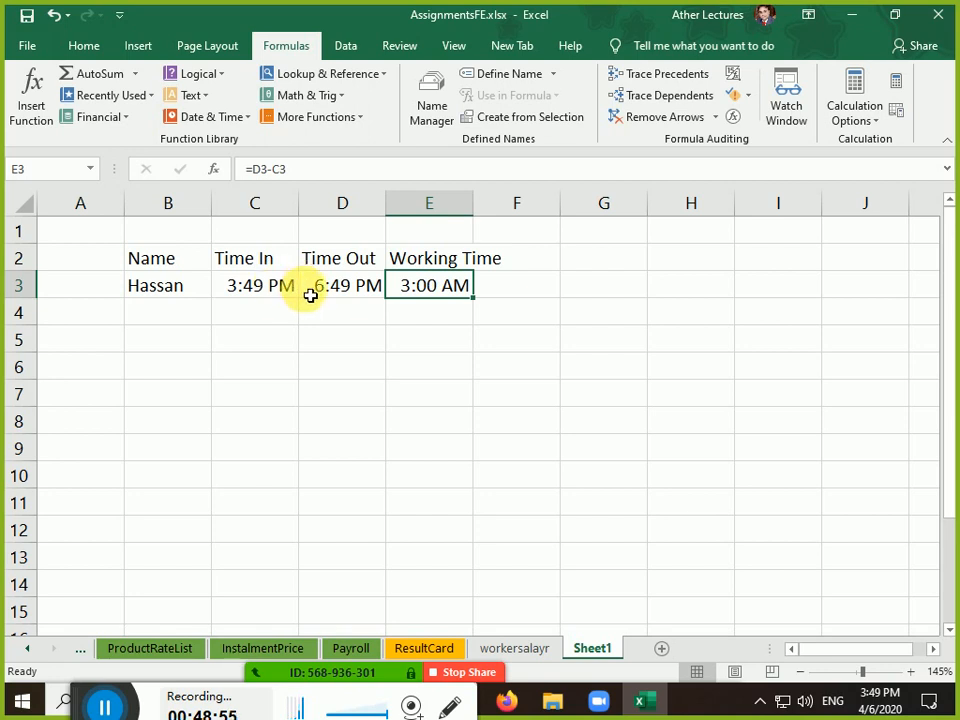
left_click(335, 292)
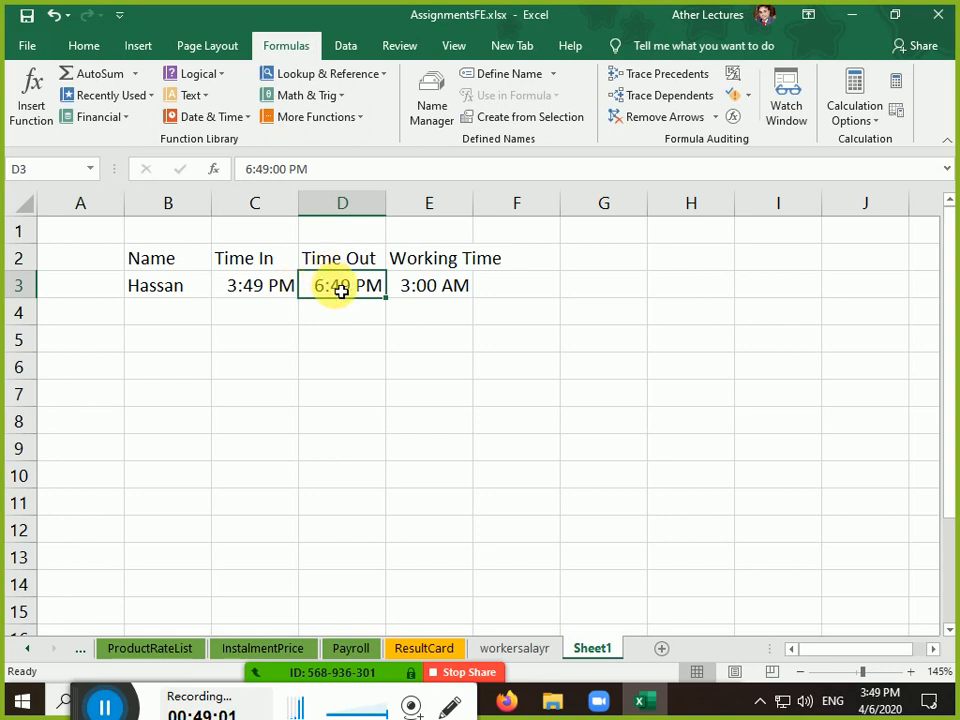
left_click(253, 285)
left_click(432, 290)
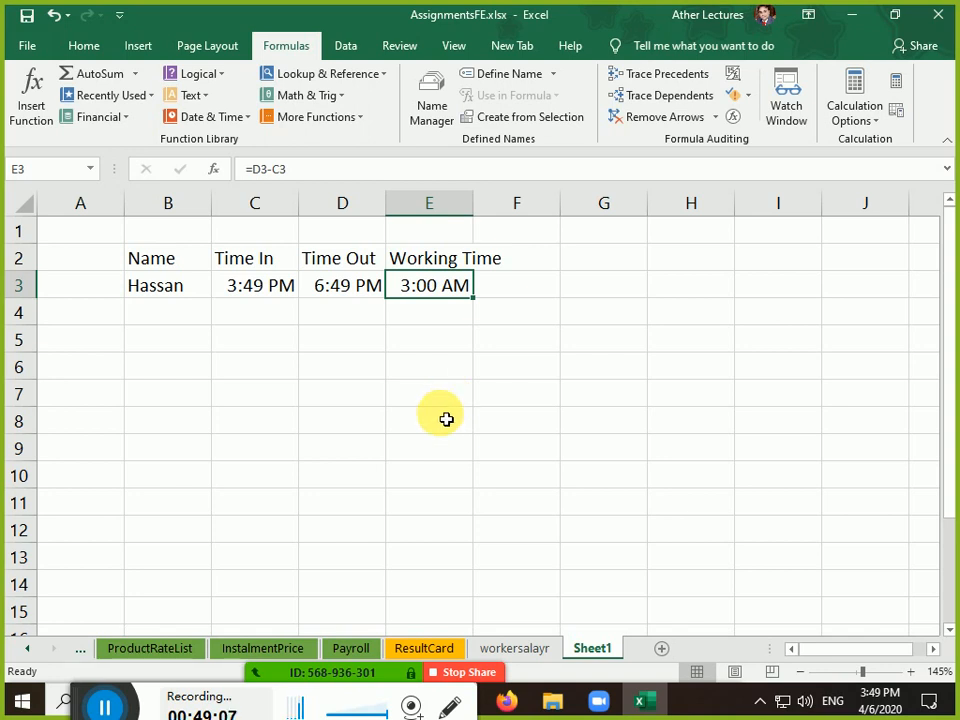
Type a 'time value' label in G3, then preview E3 as General in Format Cells and cancel
left_click(619, 293)
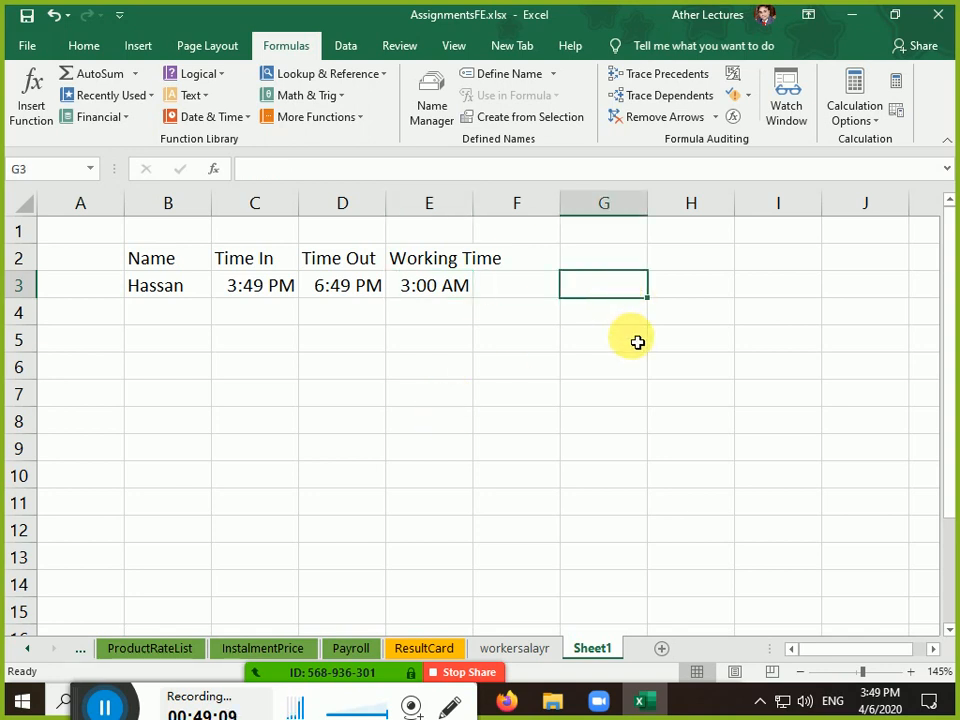
type("time valu")
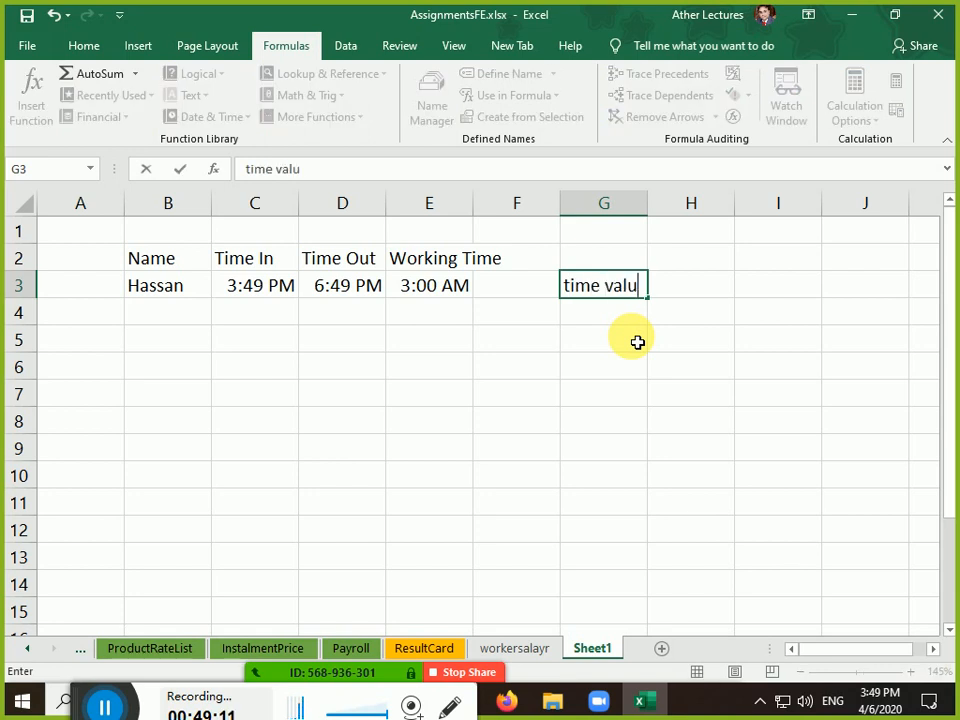
type("e")
key("Return")
key("Up")
key("Down")
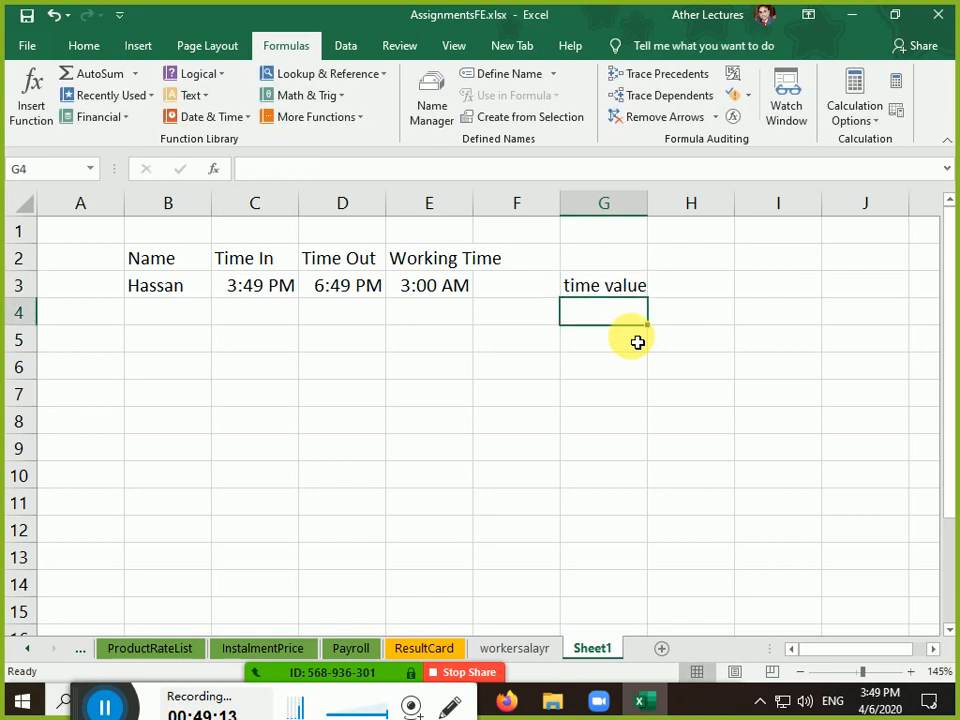
key("Up")
key("Left")
key("Left")
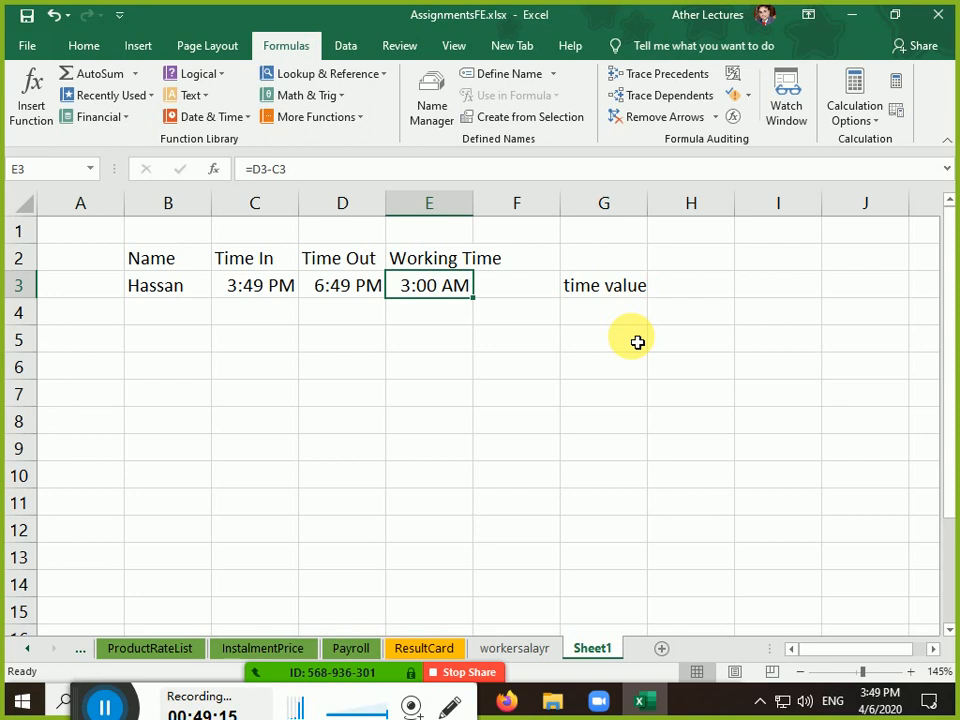
key("ctrl+1")
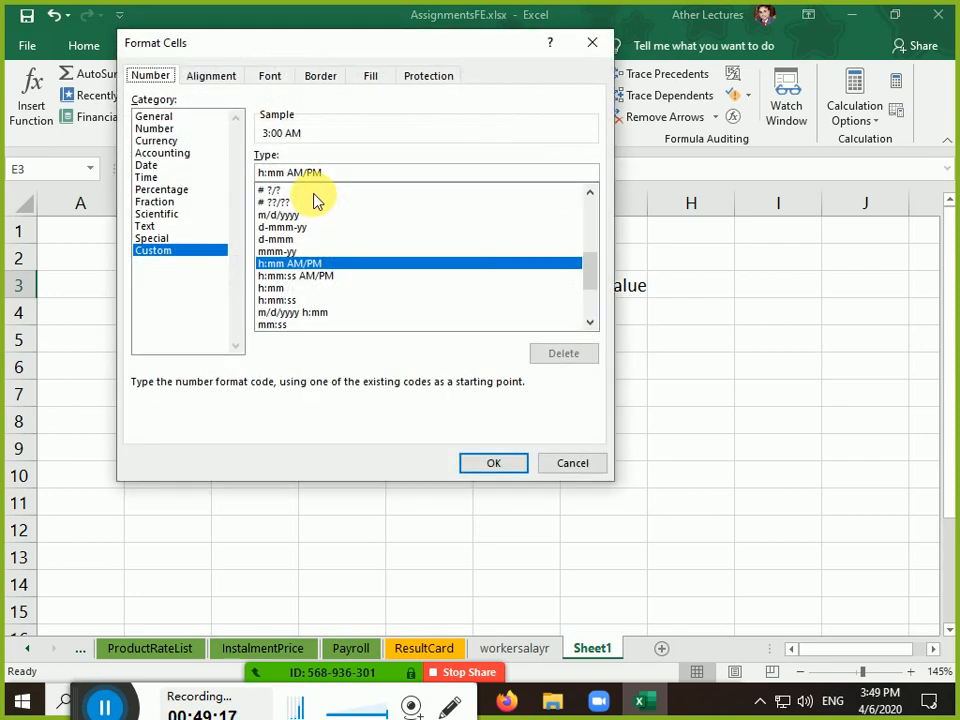
left_click(191, 117)
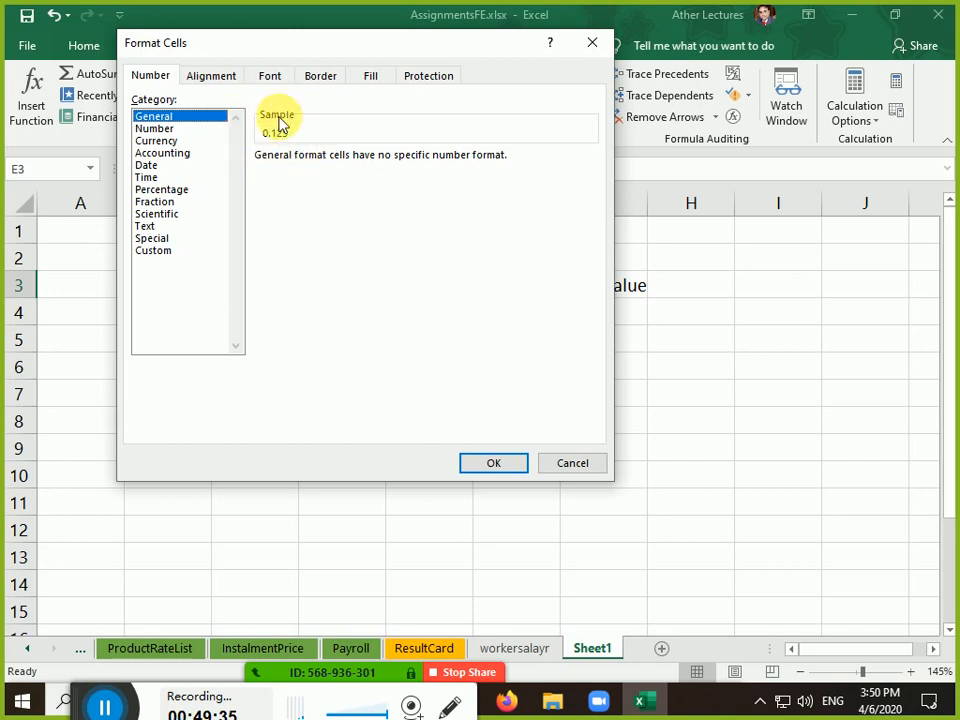
key("Escape")
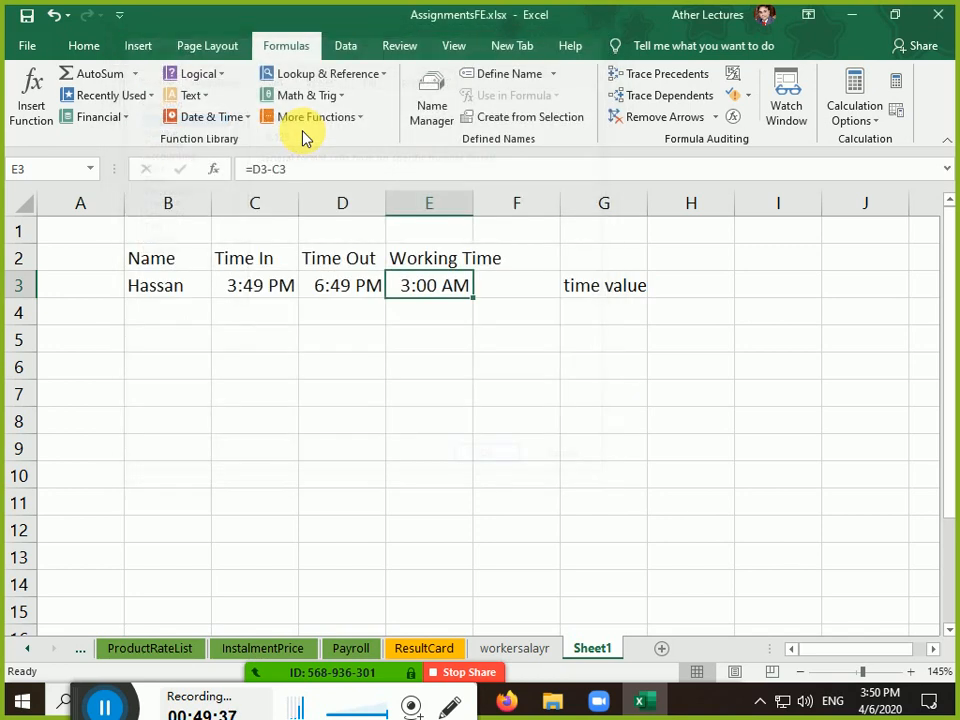
Widen column E, delete the G3 label, and add a new blank Sheet2
left_click(417, 349)
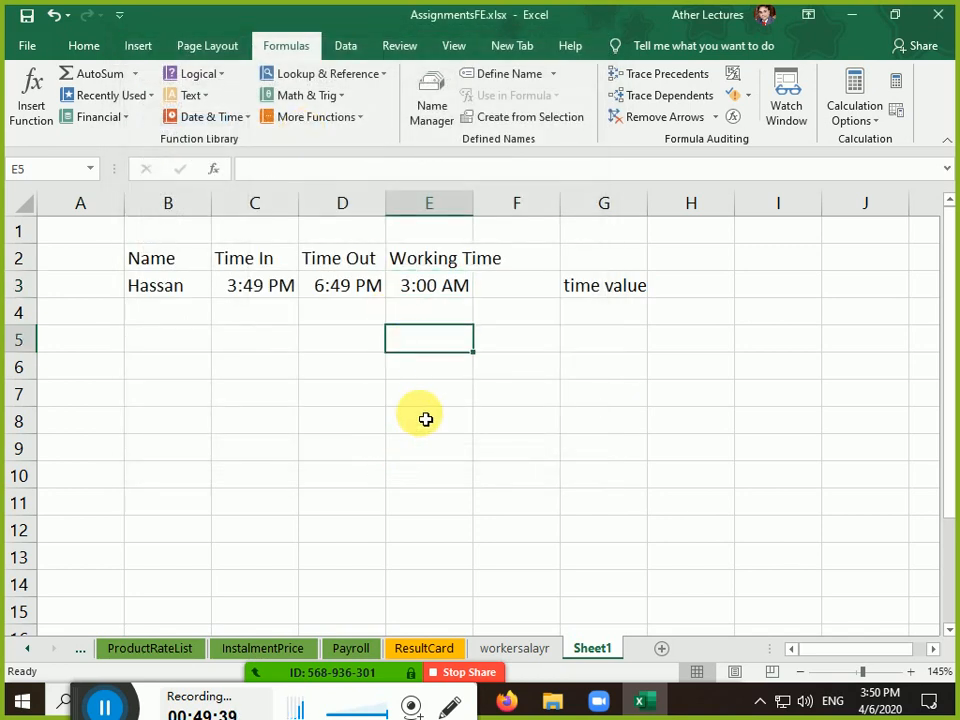
left_click(262, 290)
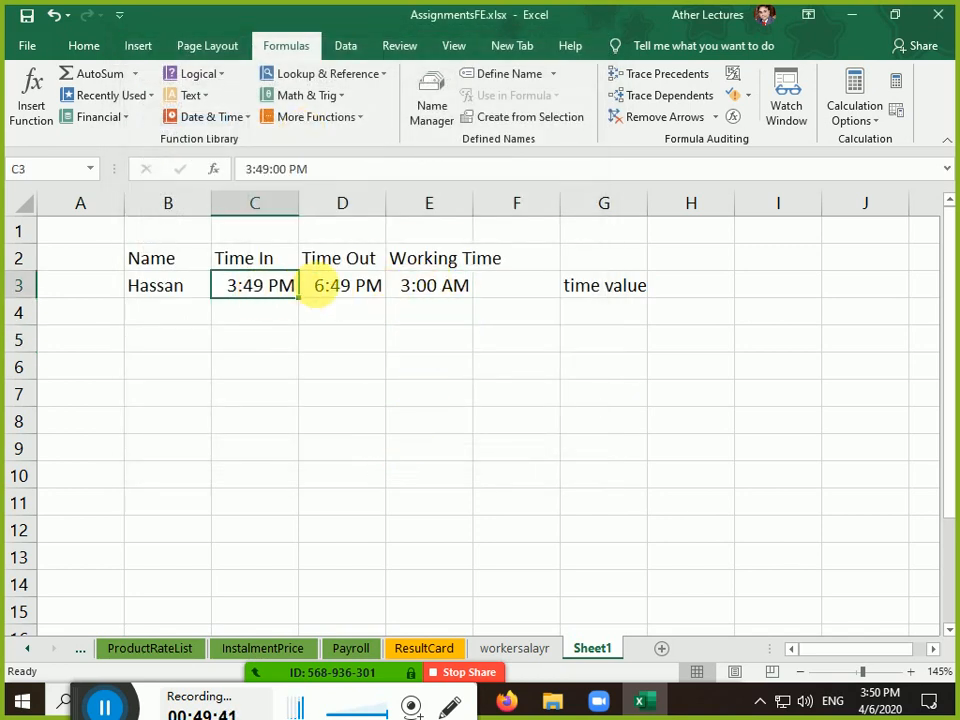
left_click(340, 287)
left_click(432, 289)
left_click_drag(474, 213, 506, 214)
left_click(634, 290)
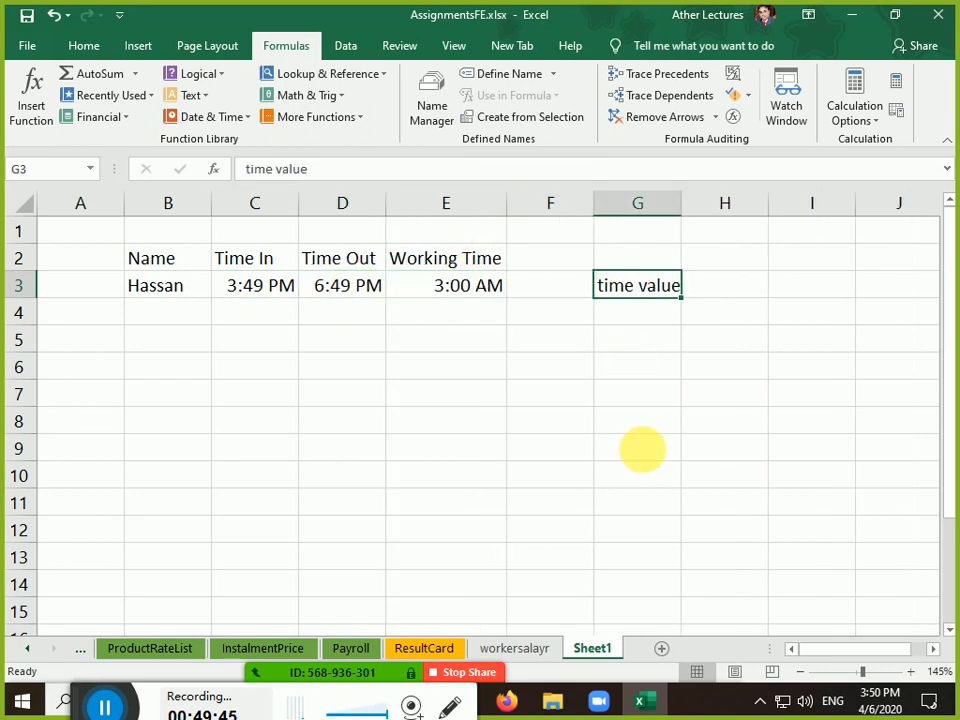
key("Delete")
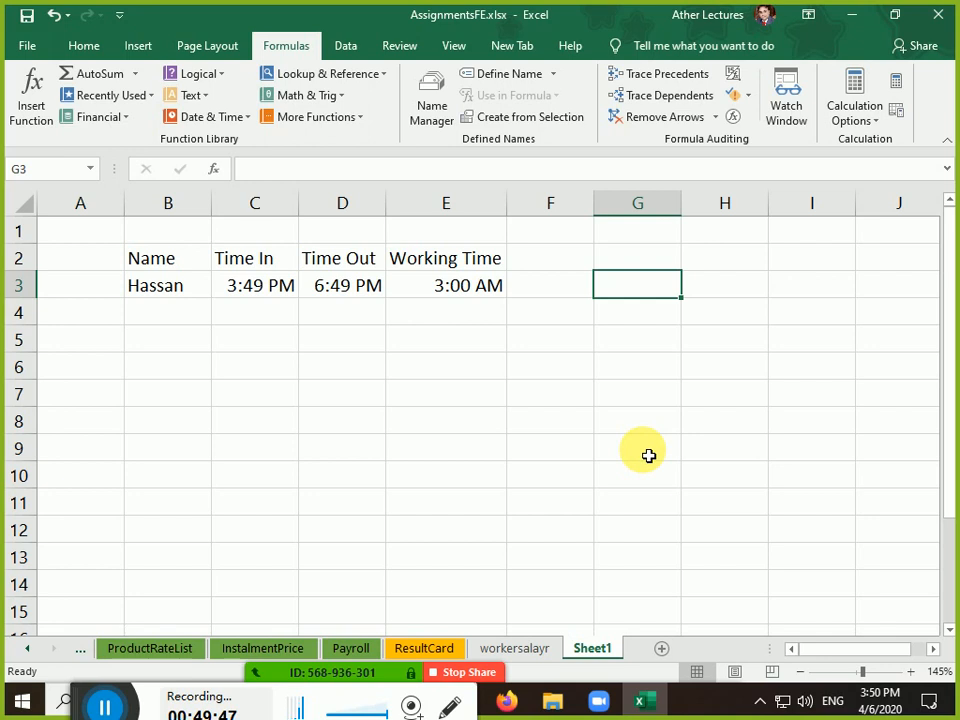
left_click(658, 650)
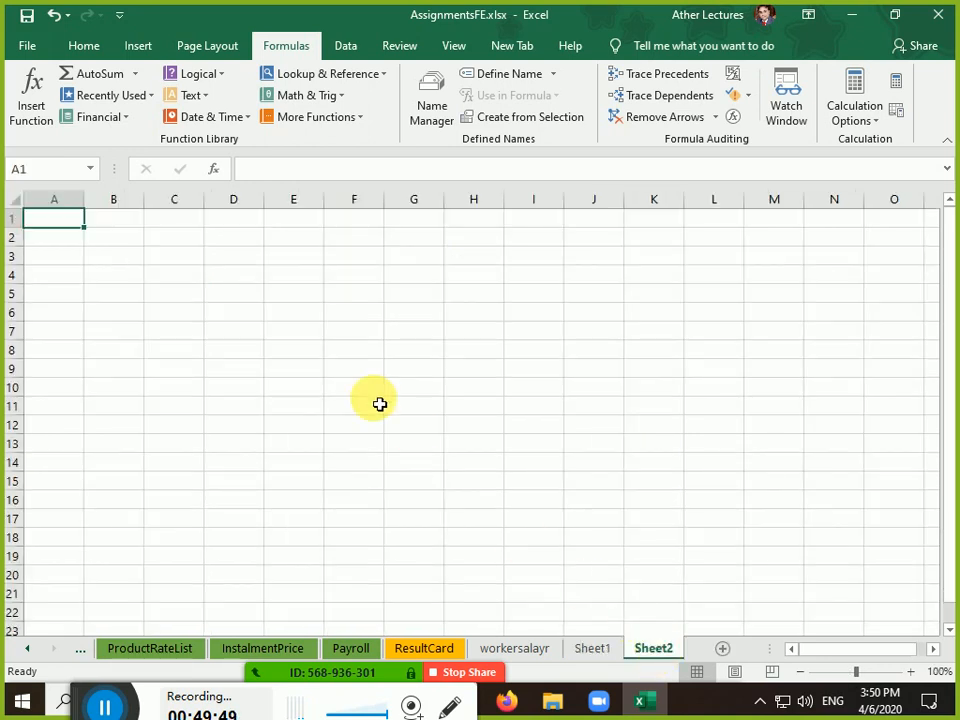
Enter the heading Salary in C3 and the amount 15785 in C4
left_click(172, 258)
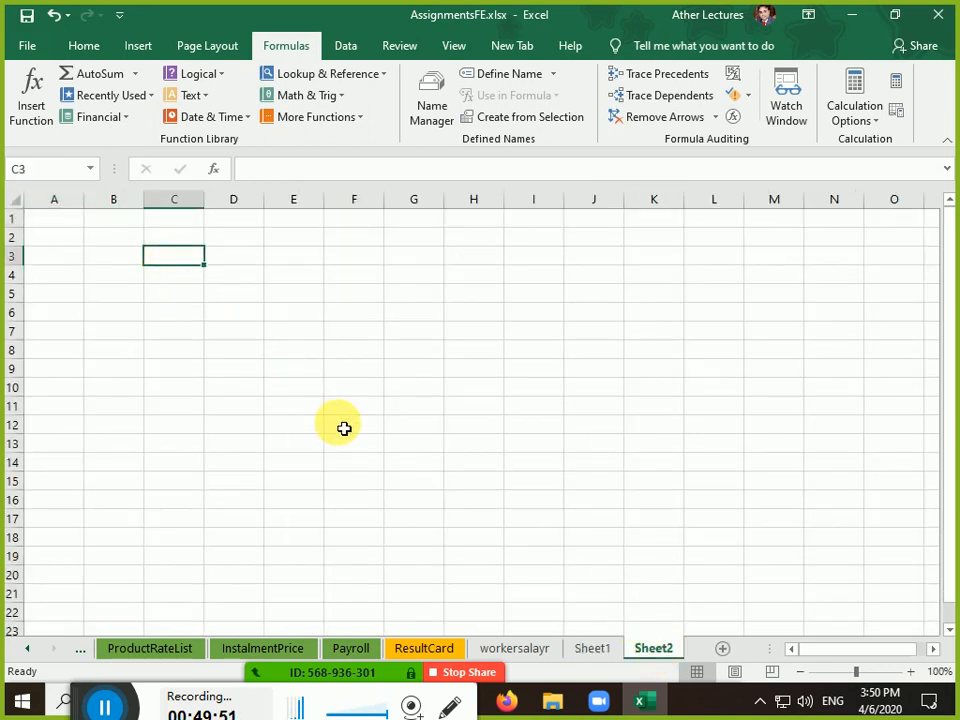
type("Salary")
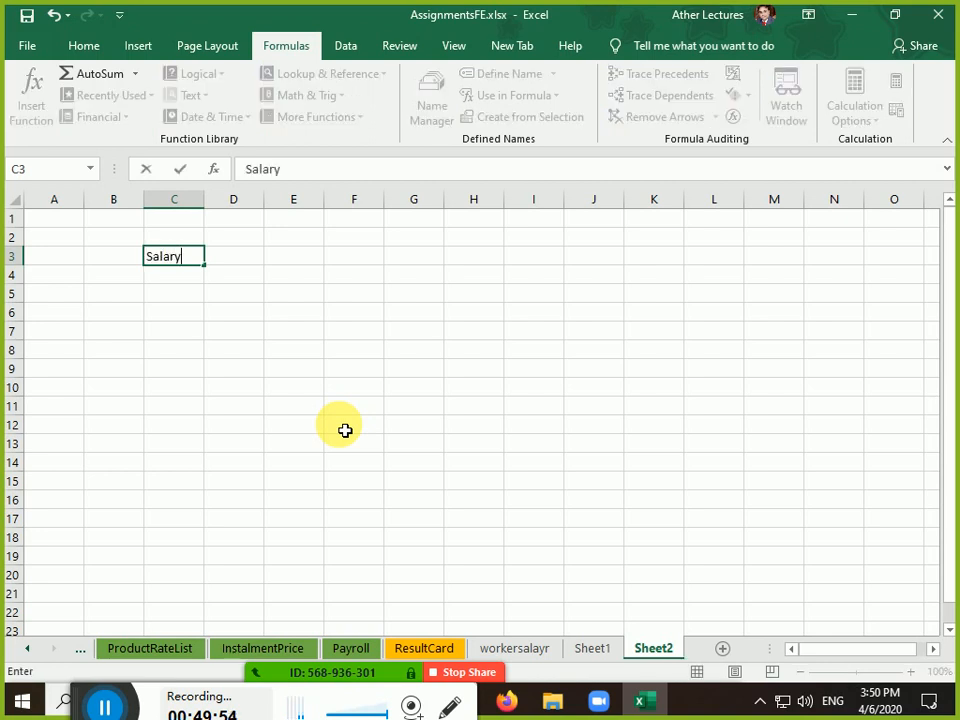
key("Return")
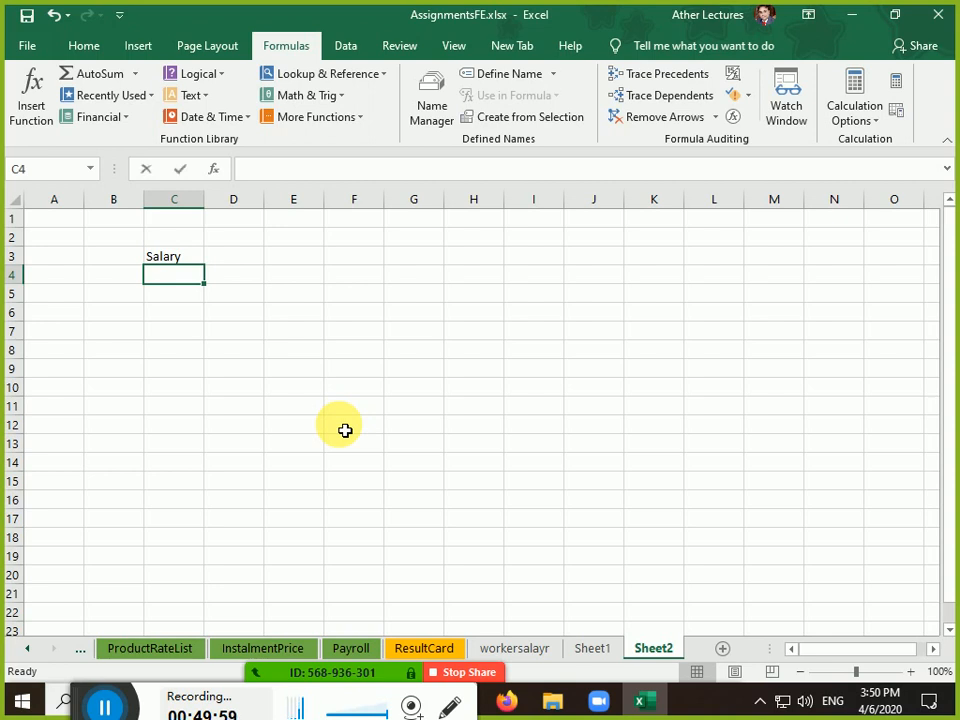
type("157")
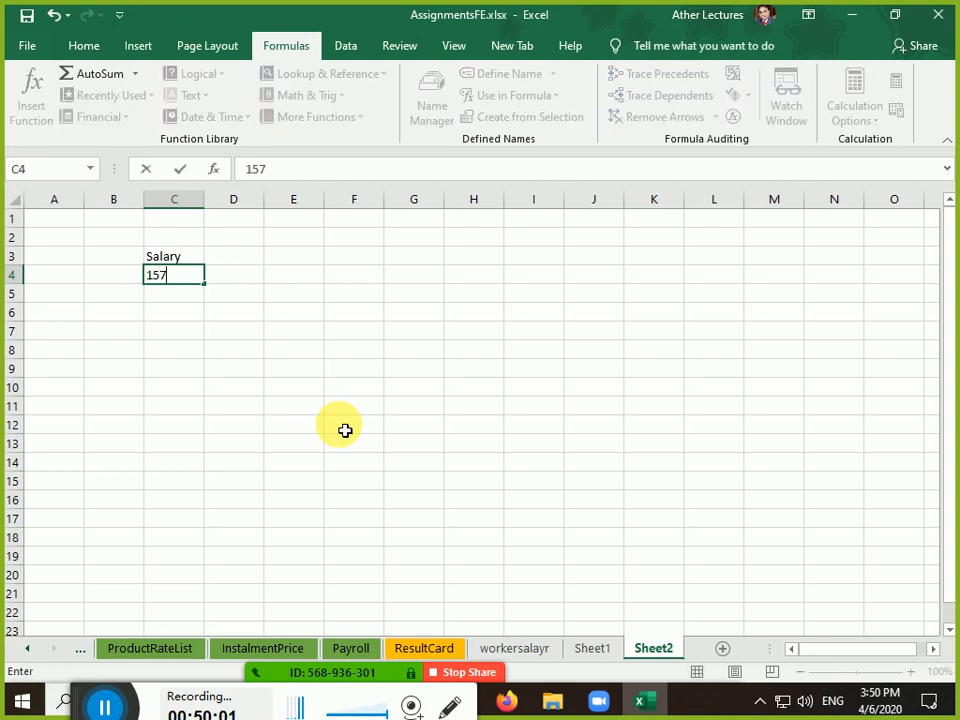
type("85")
key("Return")
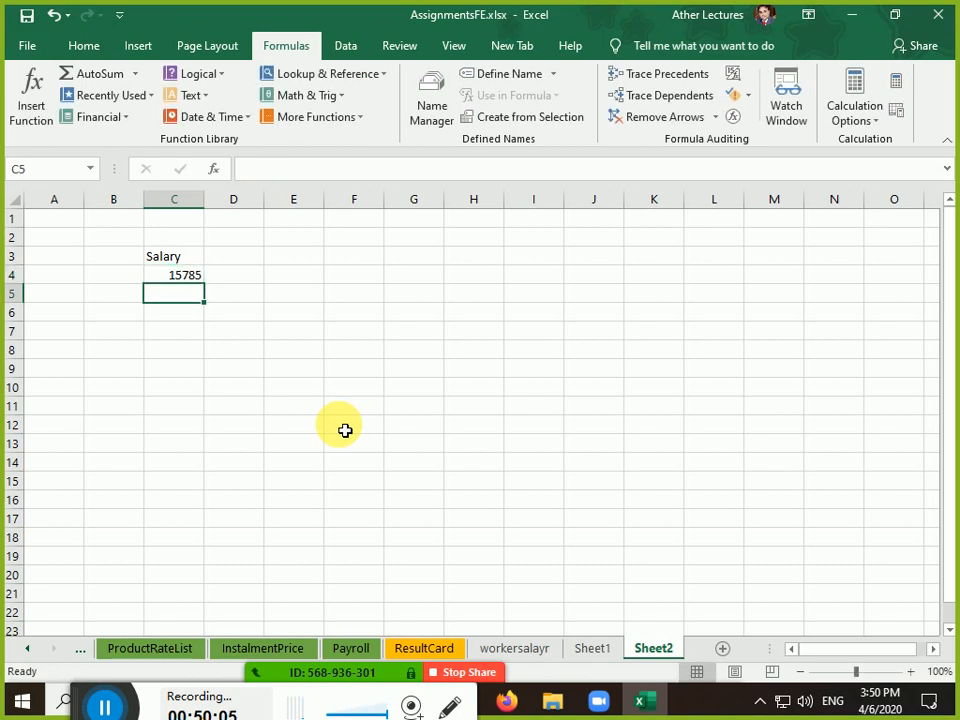
Fill D3:J3 with note values 5000, 1000, 500, 100, 50, 20, 10
key("Up")
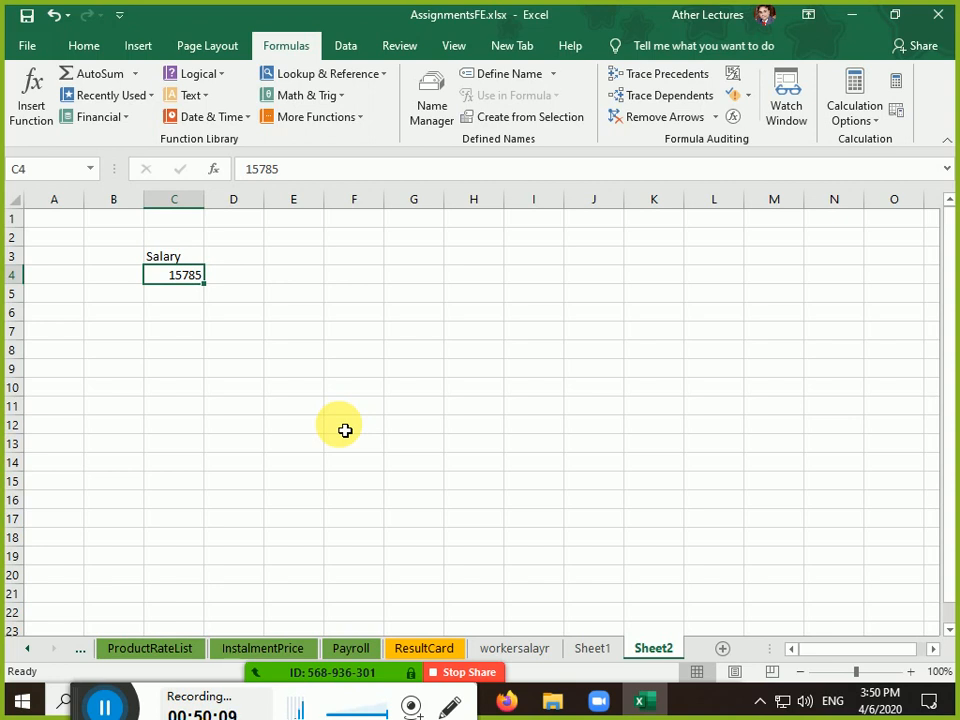
key("Right")
key("Up")
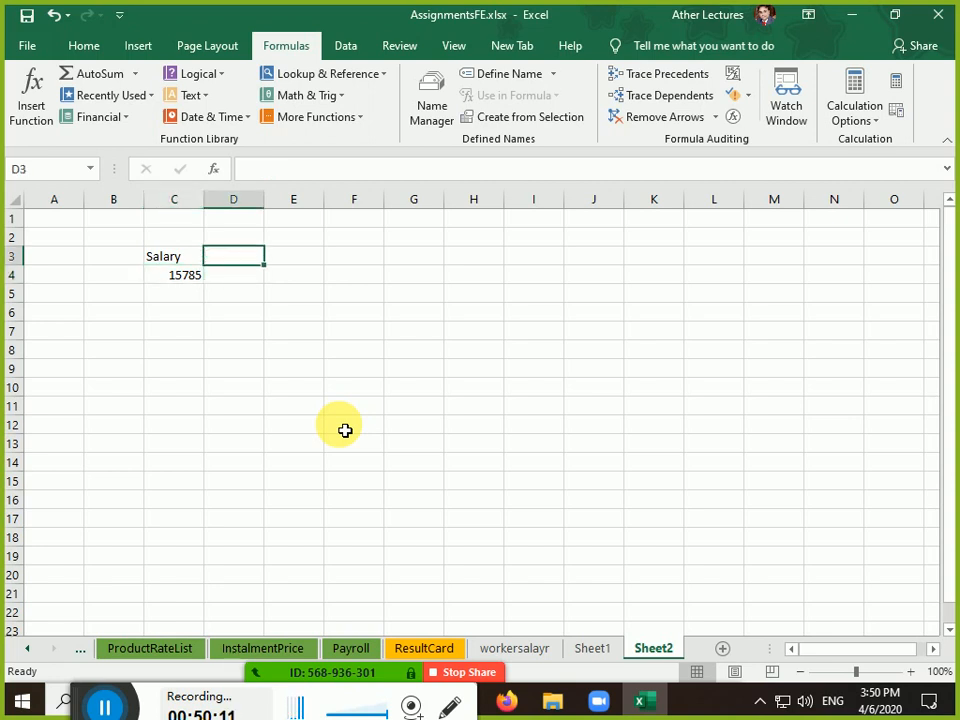
type("5000")
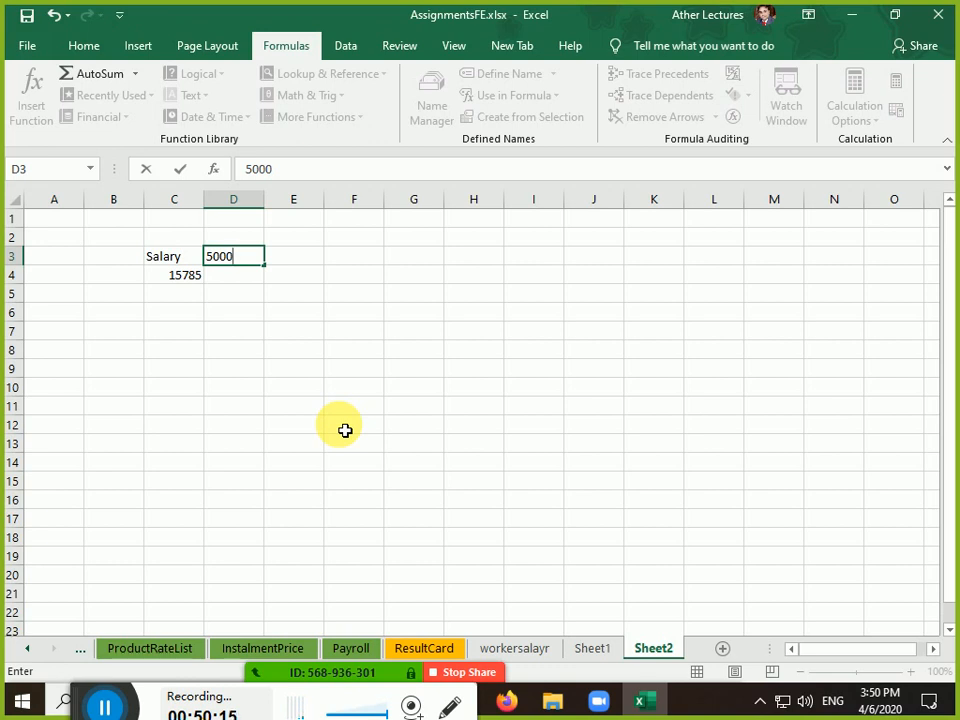
key("Tab")
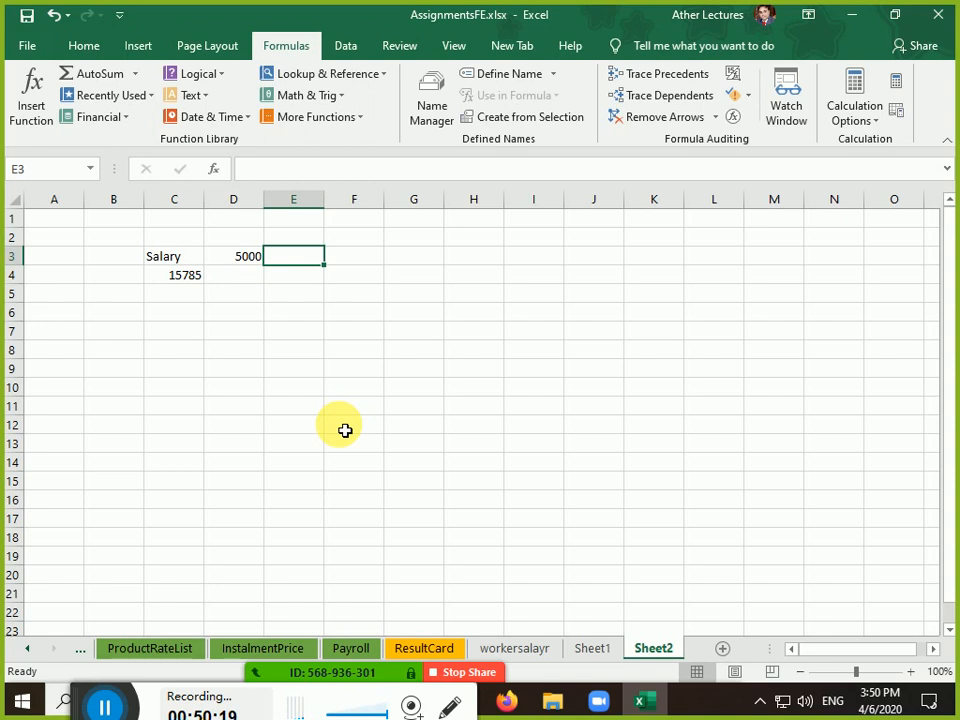
type("1000")
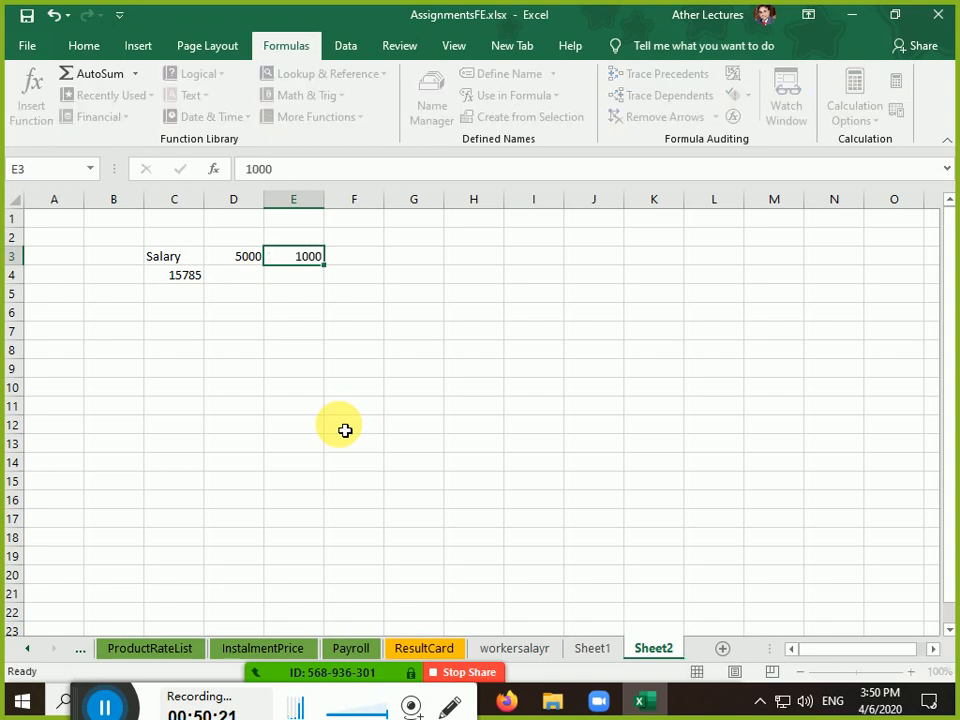
key("Tab")
type("500")
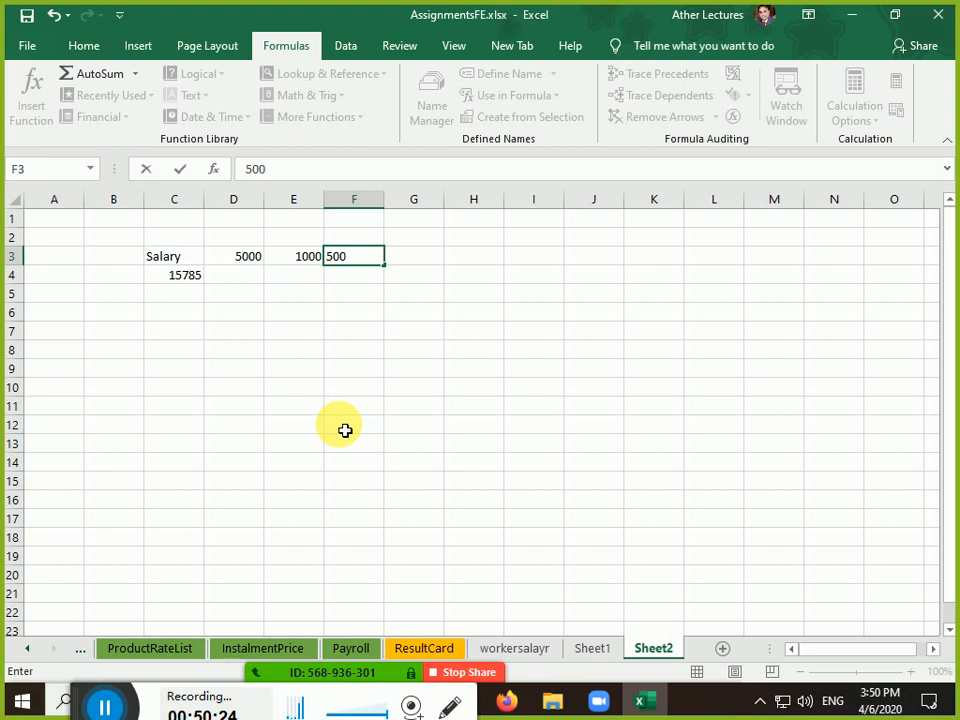
key("Tab")
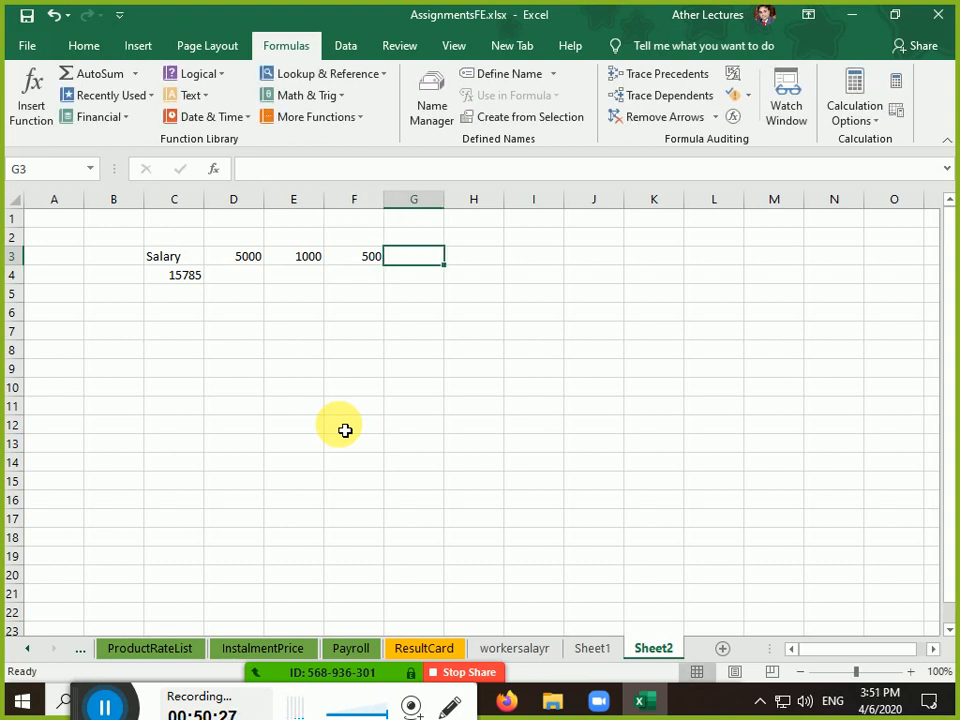
type("100")
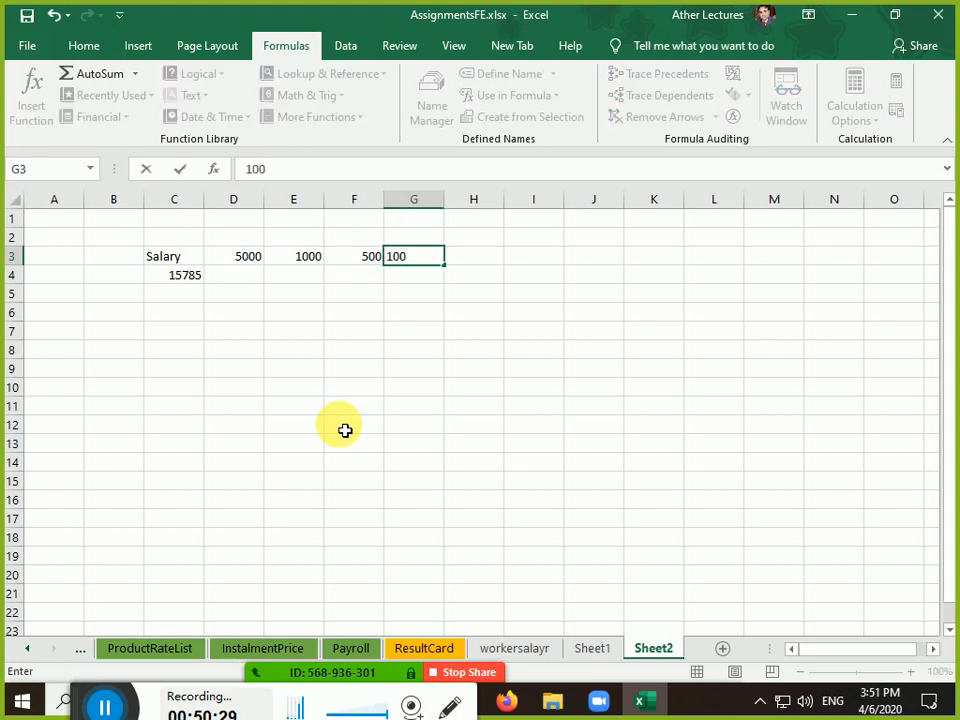
key("Tab")
type("5")
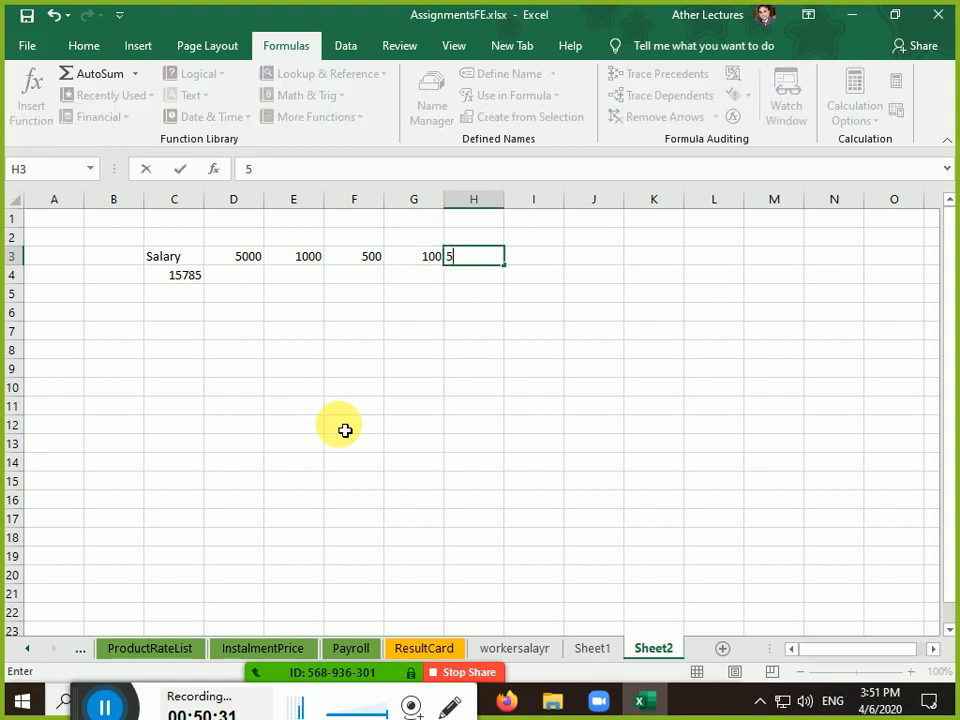
type("0")
key("Tab")
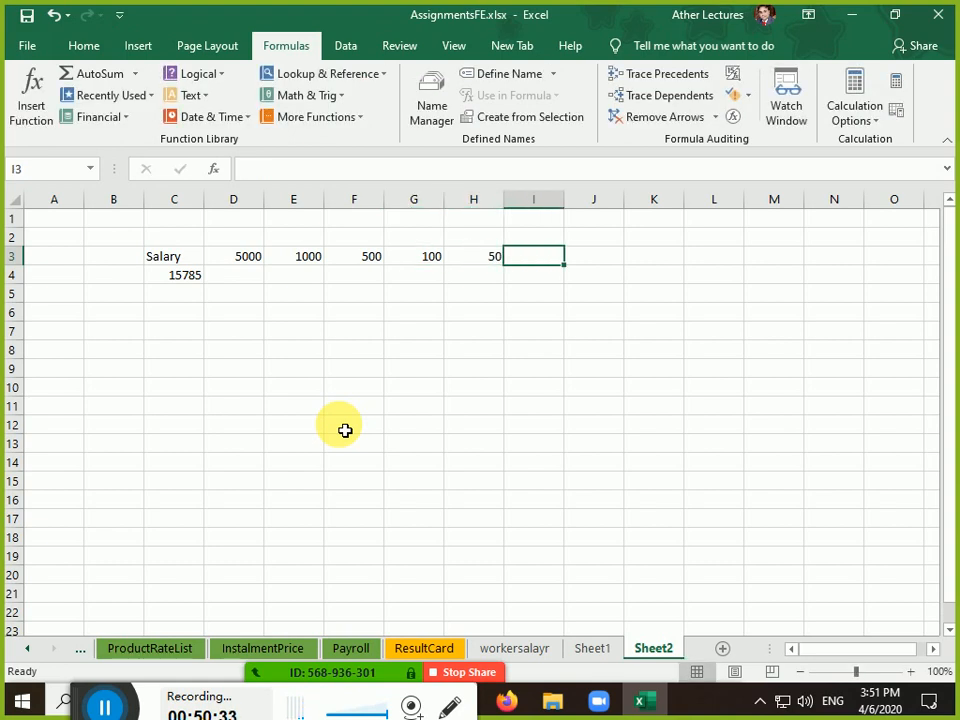
type("20")
key("Tab")
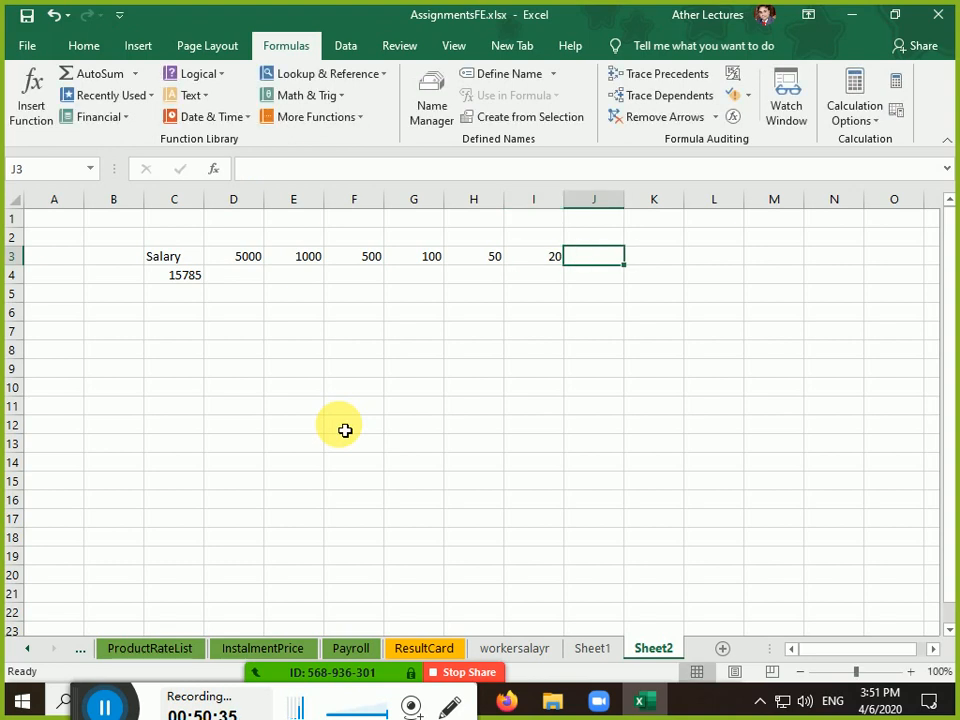
type("10")
key("Tab")
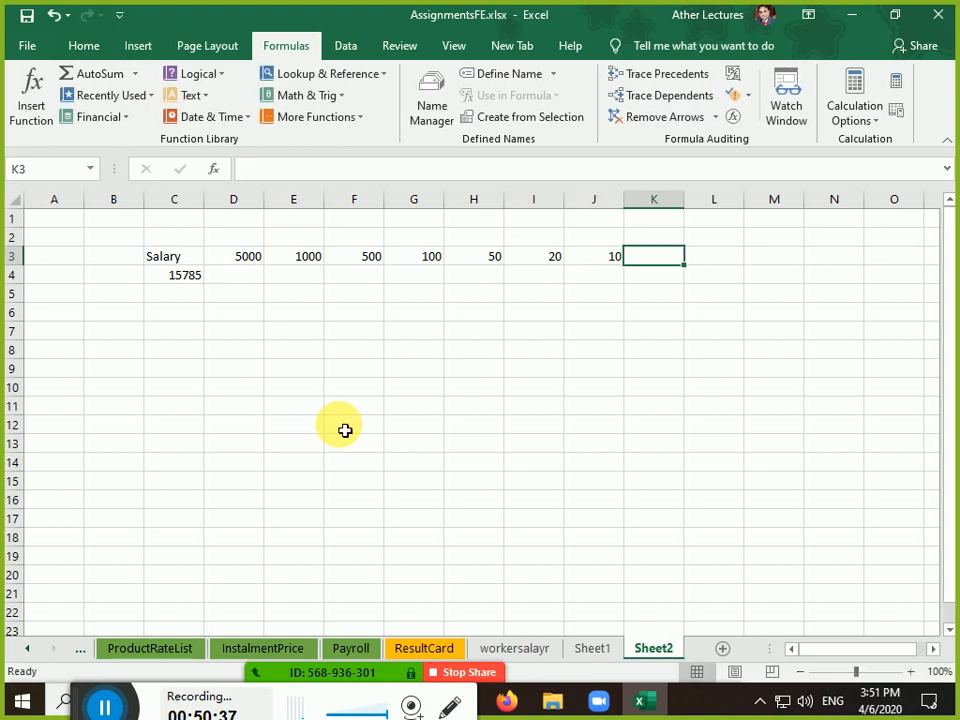
key("Left")
key("Left")
key("Left")
key("Left")
key("Left")
key("Left")
key("Left")
key("Left")
key("Left")
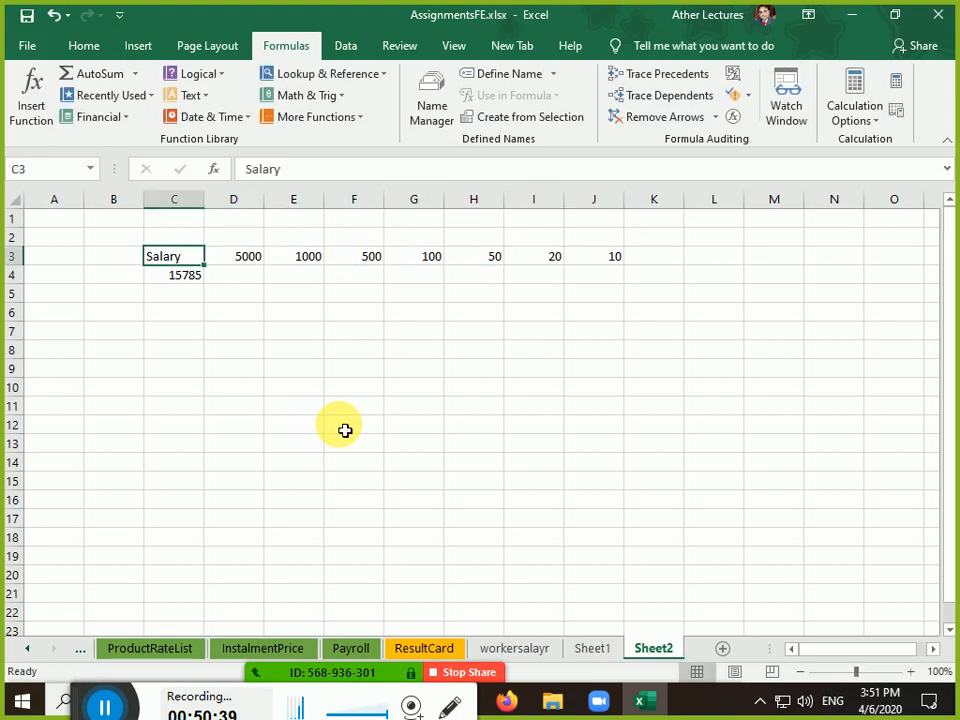
Enter note counts 3, 0, 1, 2, 1, 1, 1 in D4:J4 and remainder 5 in L4
key("Right")
key("Right")
key("Down")
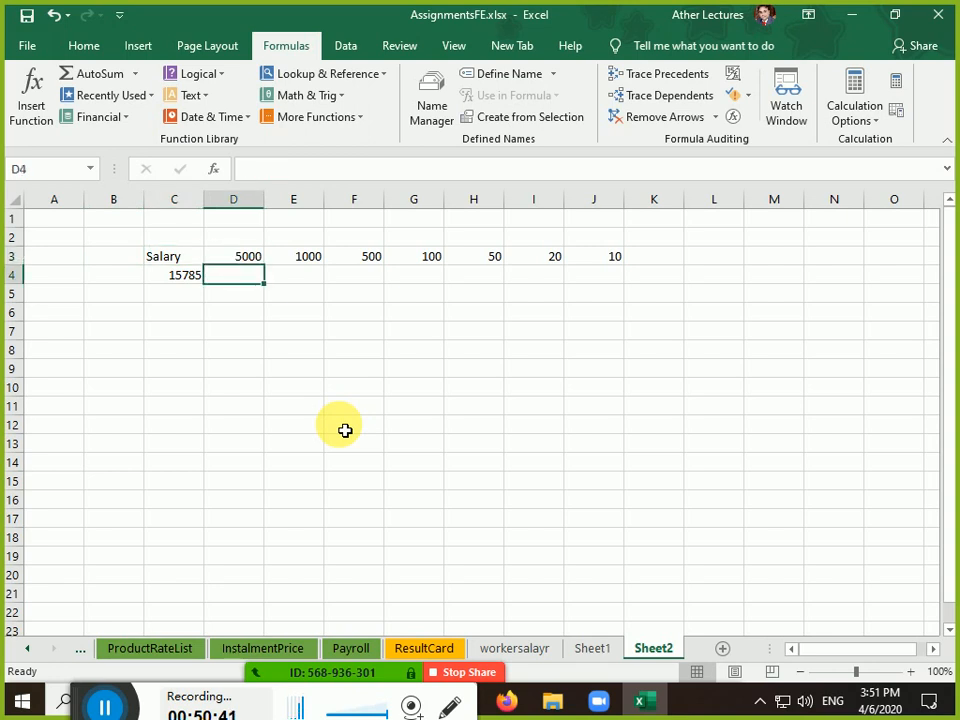
type("3")
key("Tab")
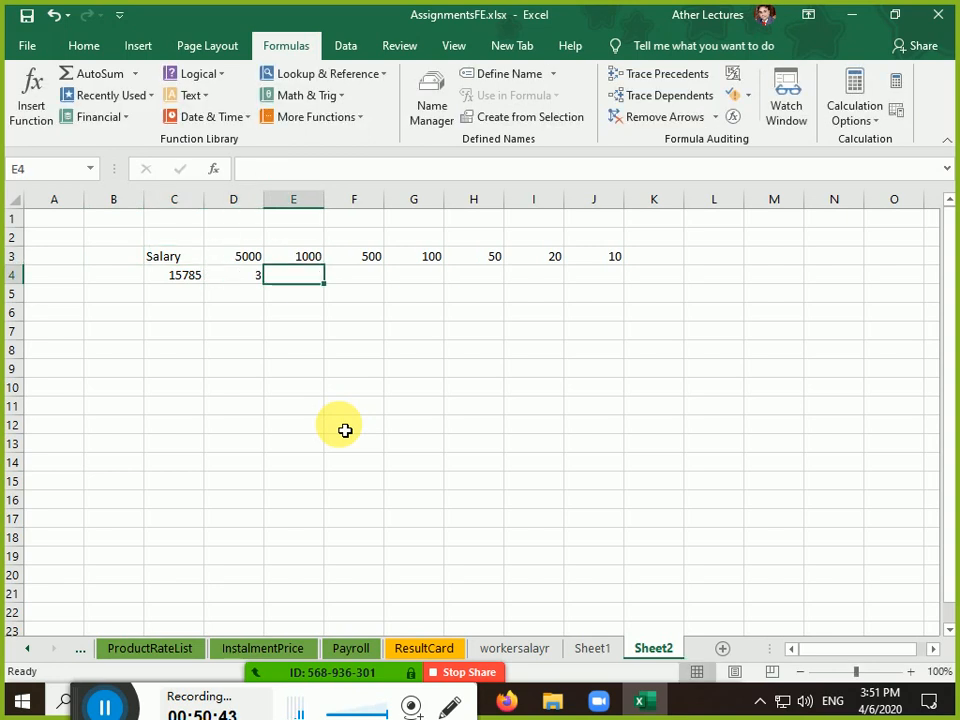
type("0")
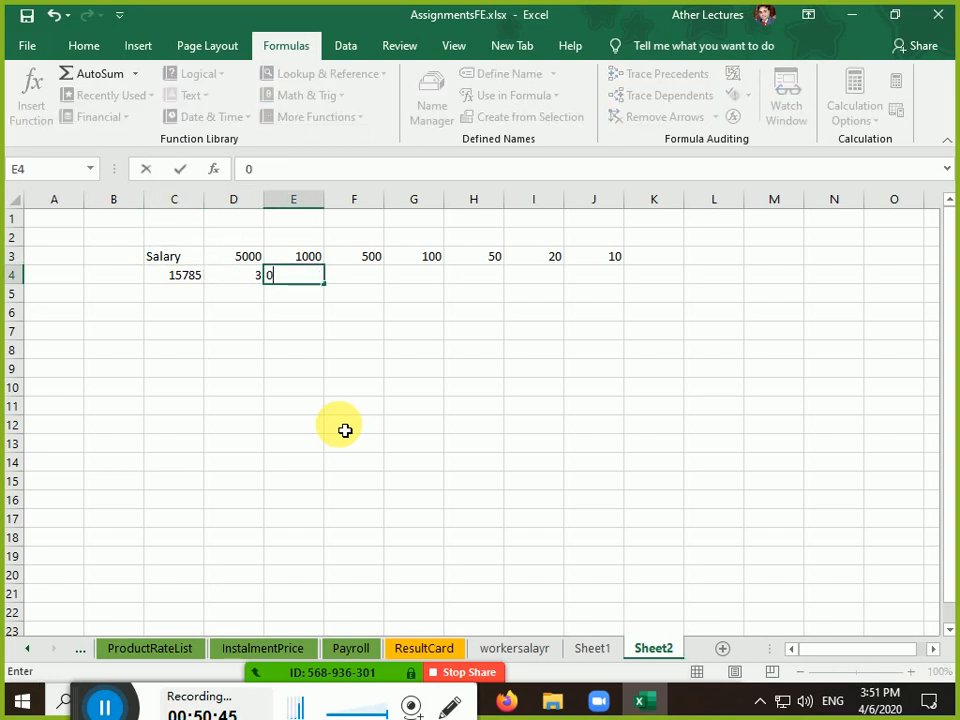
key("Tab")
type("1")
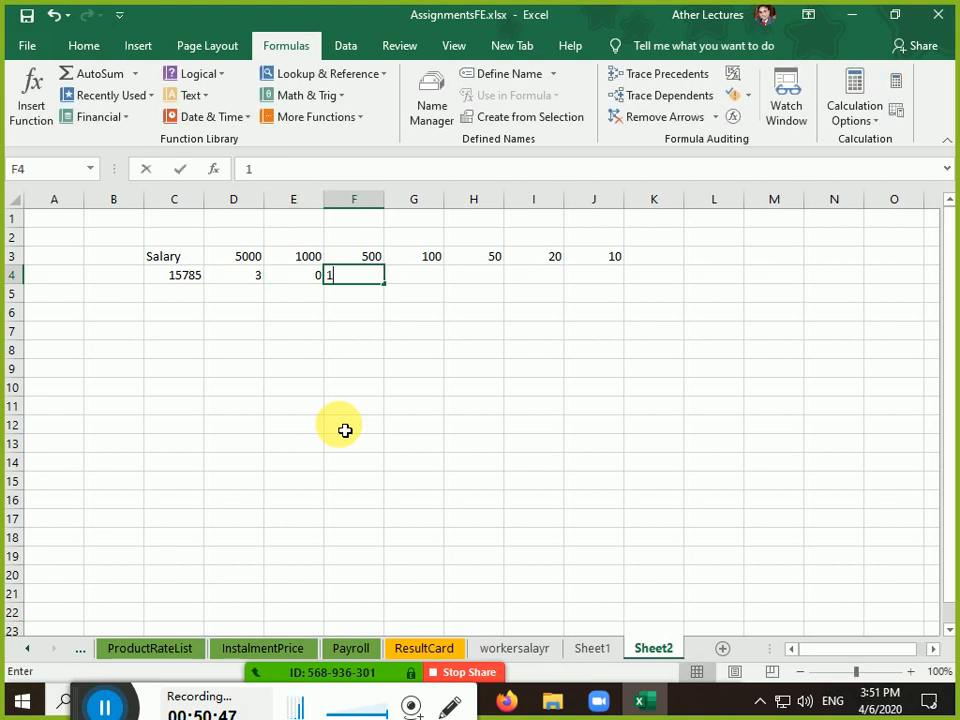
key("Tab")
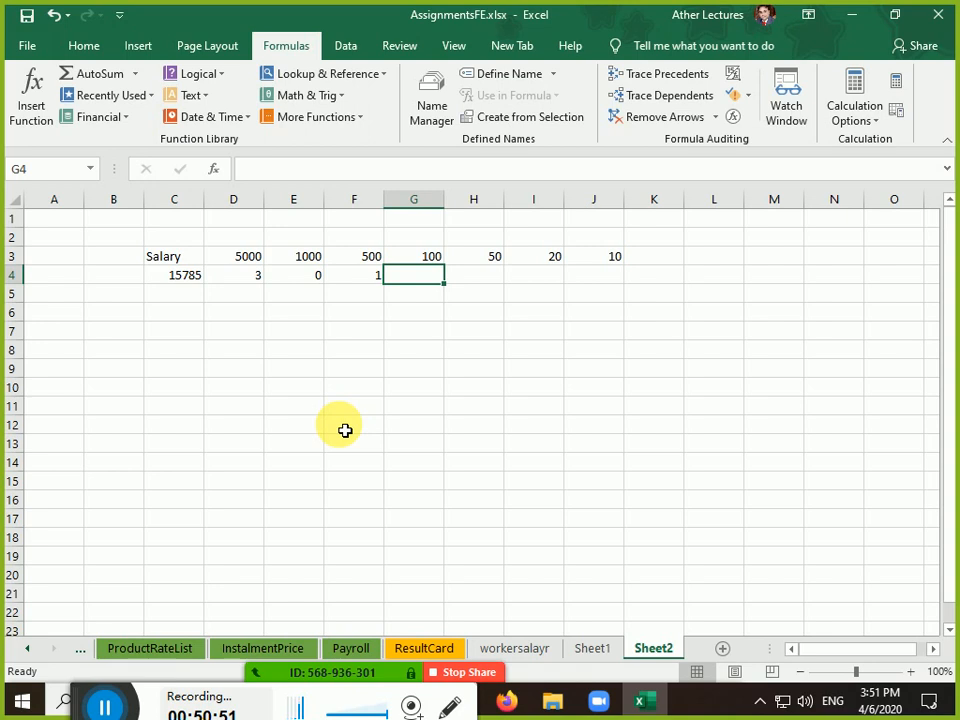
type("2")
key("Tab")
type("1")
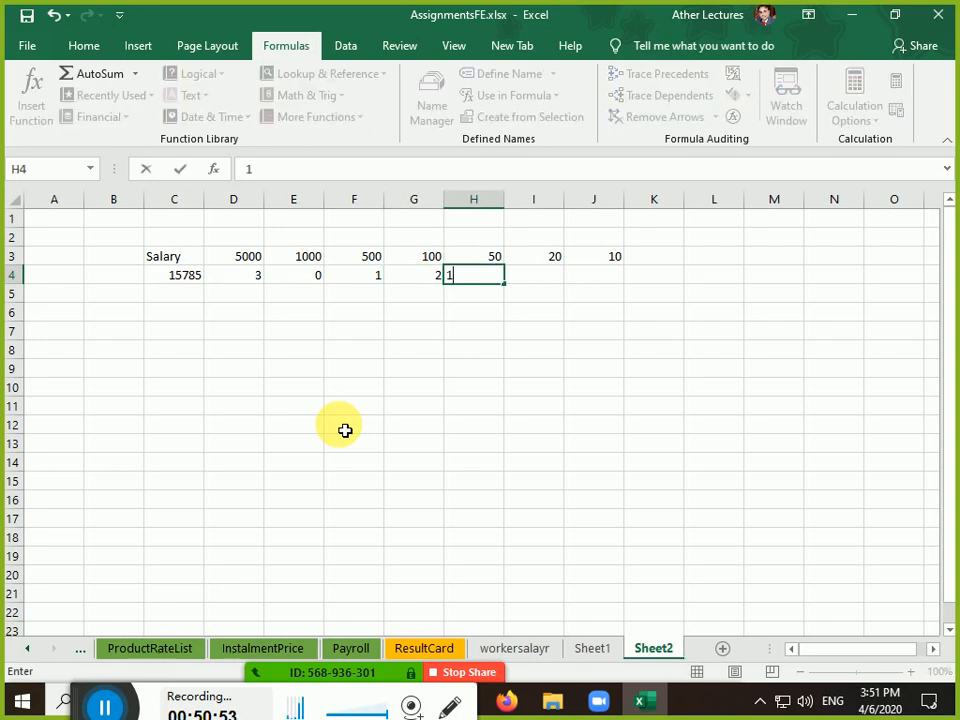
key("Tab")
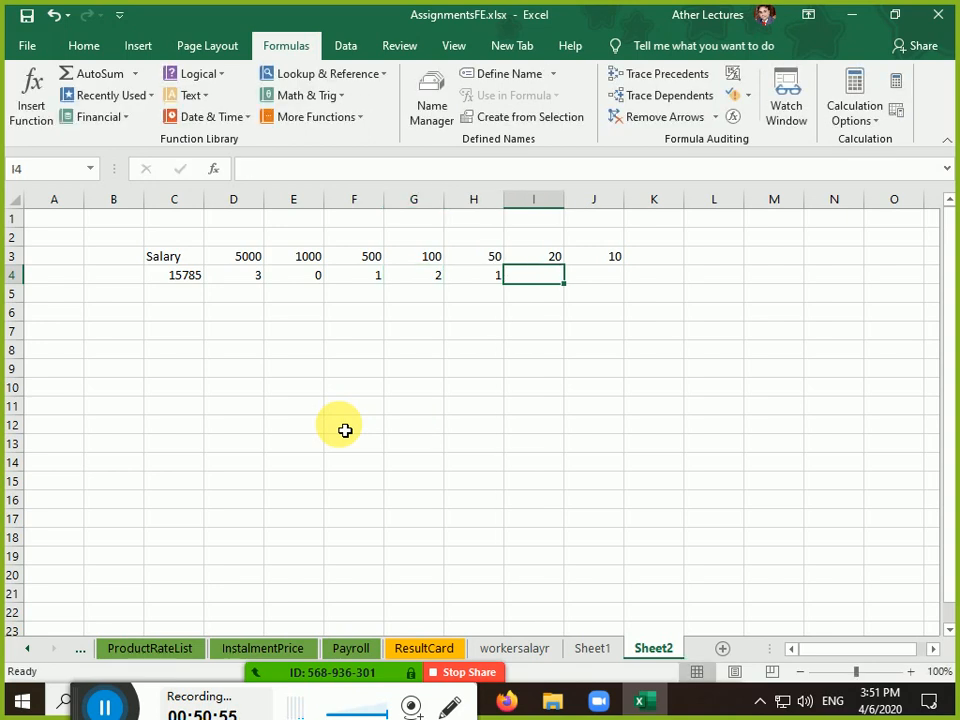
type("1")
key("Tab")
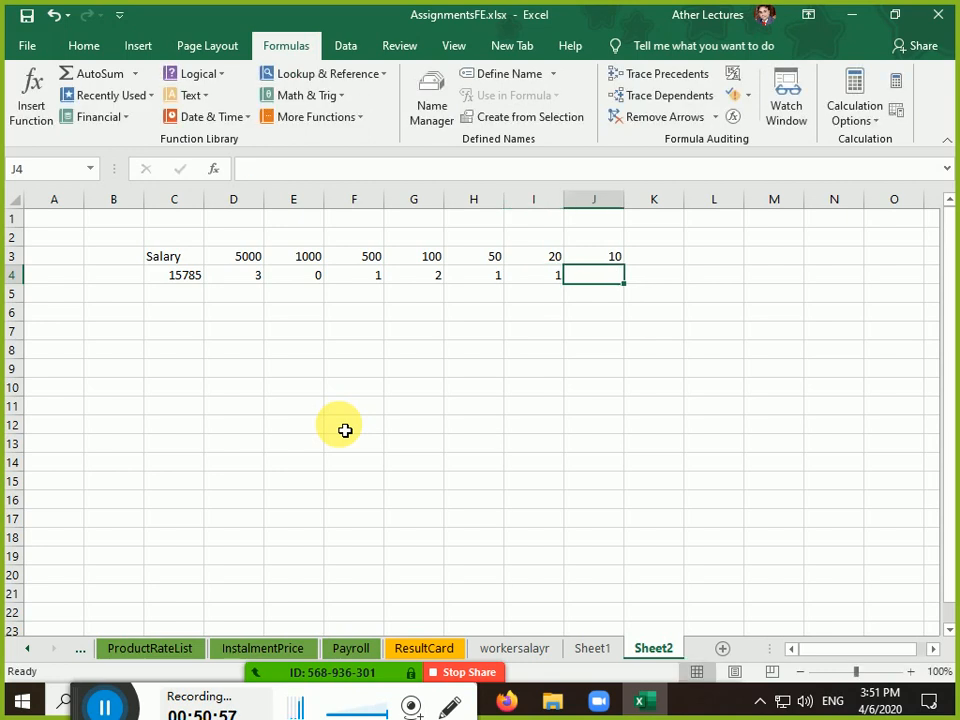
type("1")
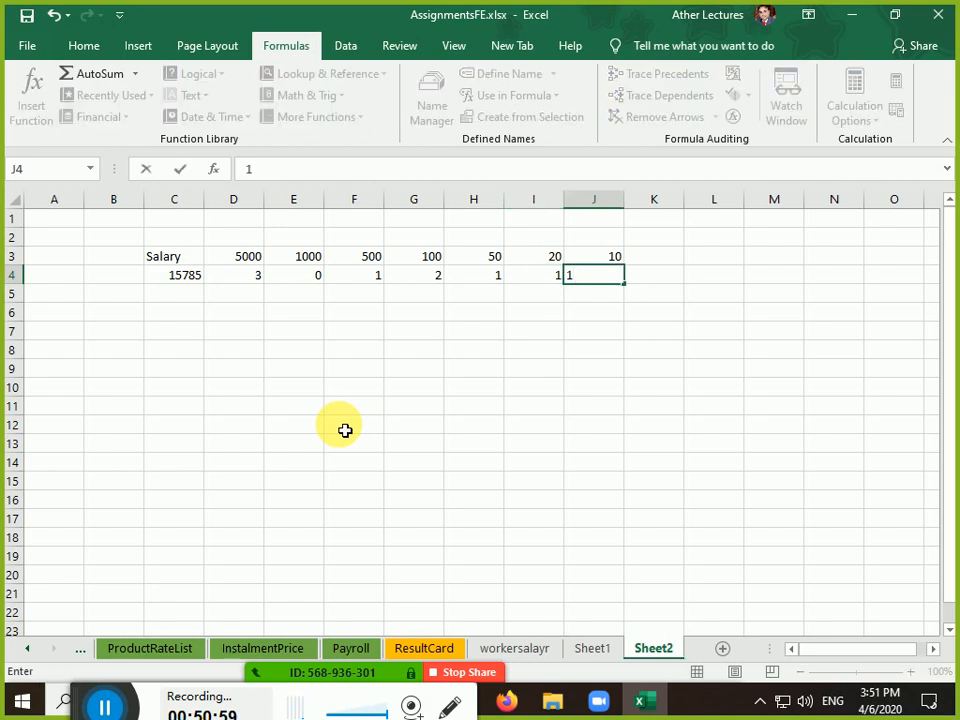
key("Tab")
key("Tab")
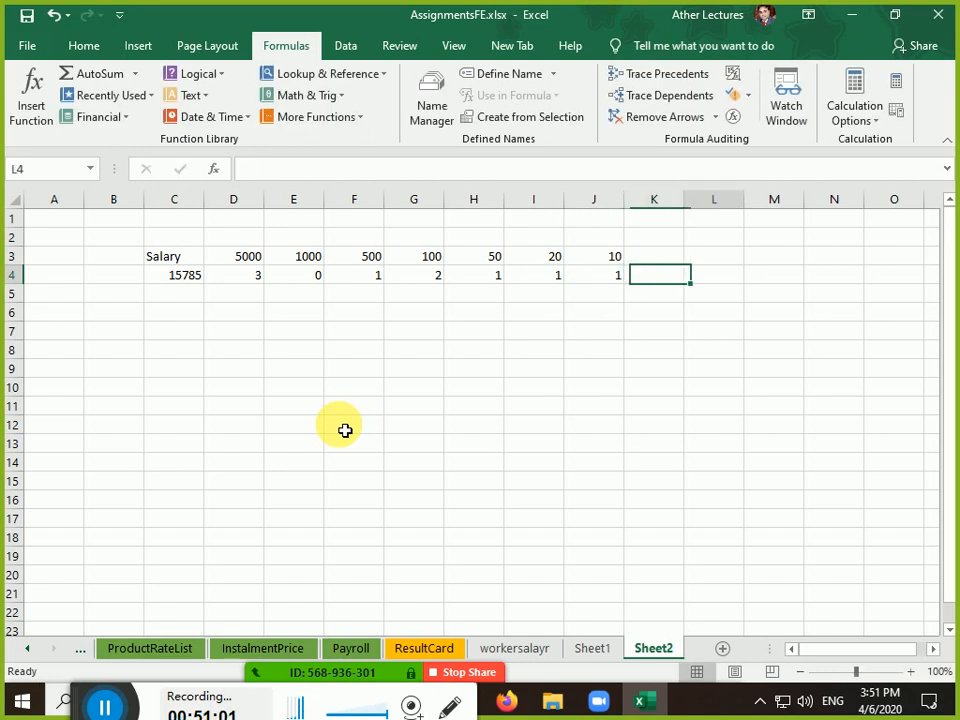
type("50")
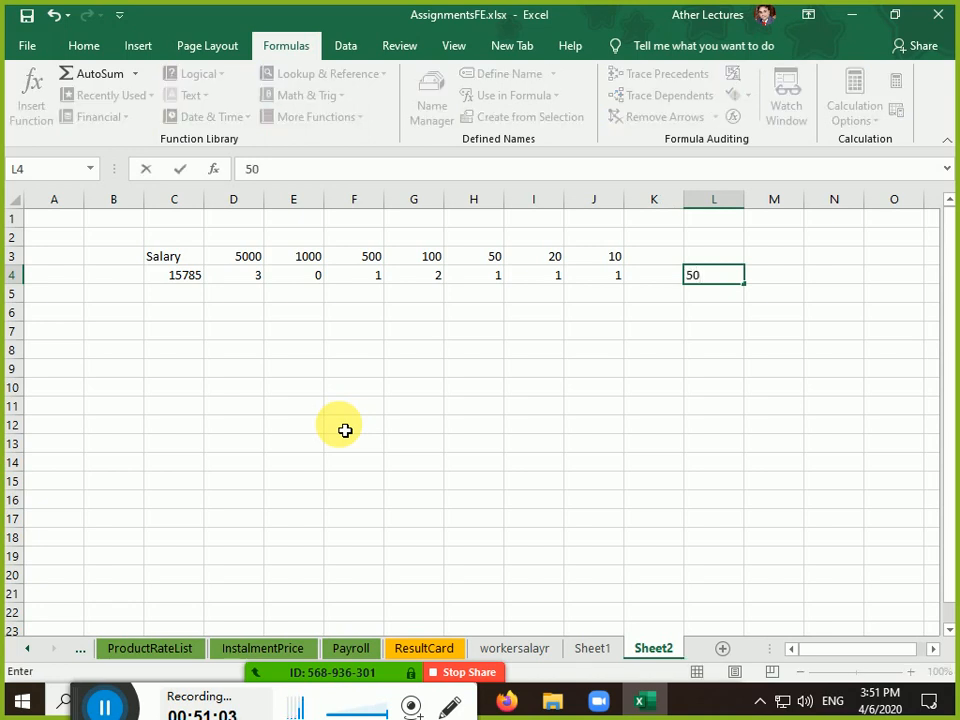
key("BackSpace")
key("Return")
Enter the new salary 57870 in C5 and select D5:J5 for its note counts
key("Left")
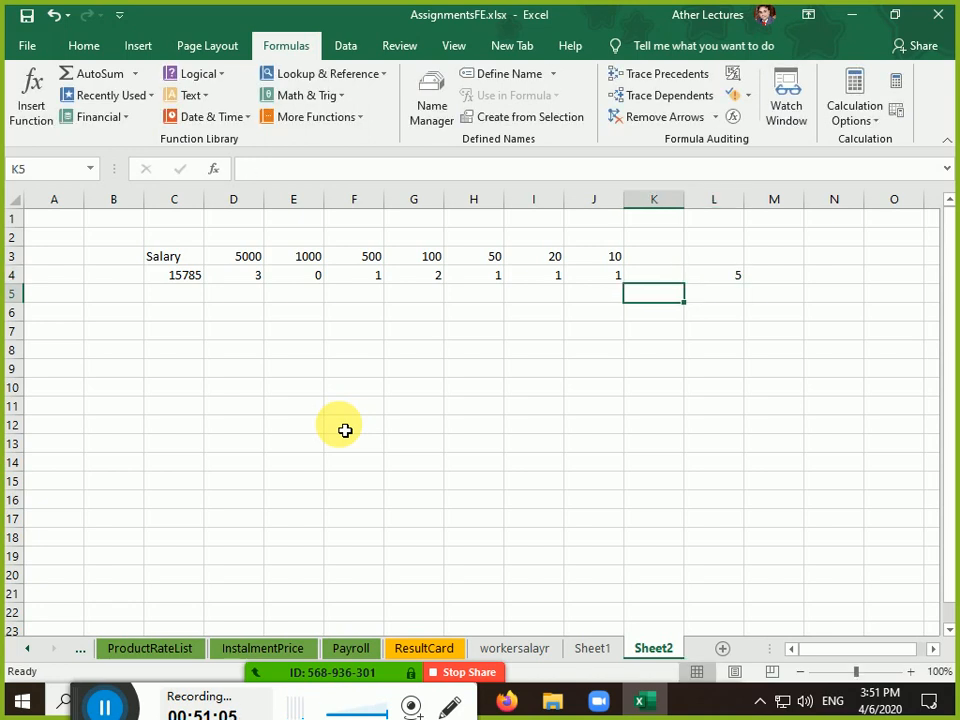
key("Left")
key("Left")
key("Left")
key("Left")
key("Left")
key("Left")
key("Left")
key("Left")
key("Up")
key("Right")
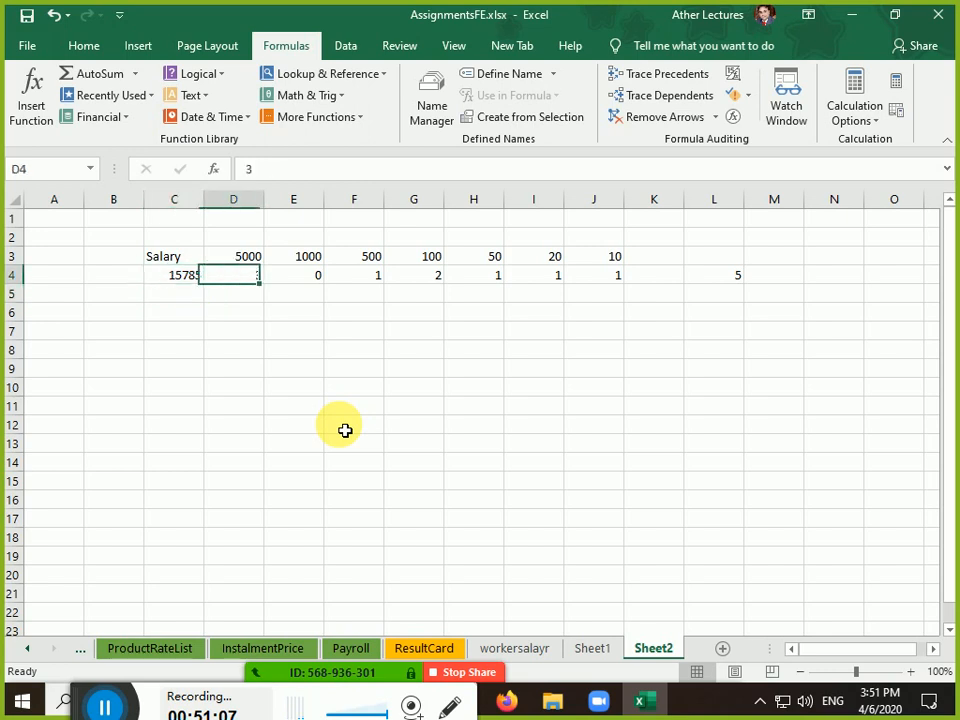
key("shift+Right")
key("shift+Right")
key("shift+Right")
key("shift+Right")
key("shift+Right")
key("shift+Right")
key("shift+Right")
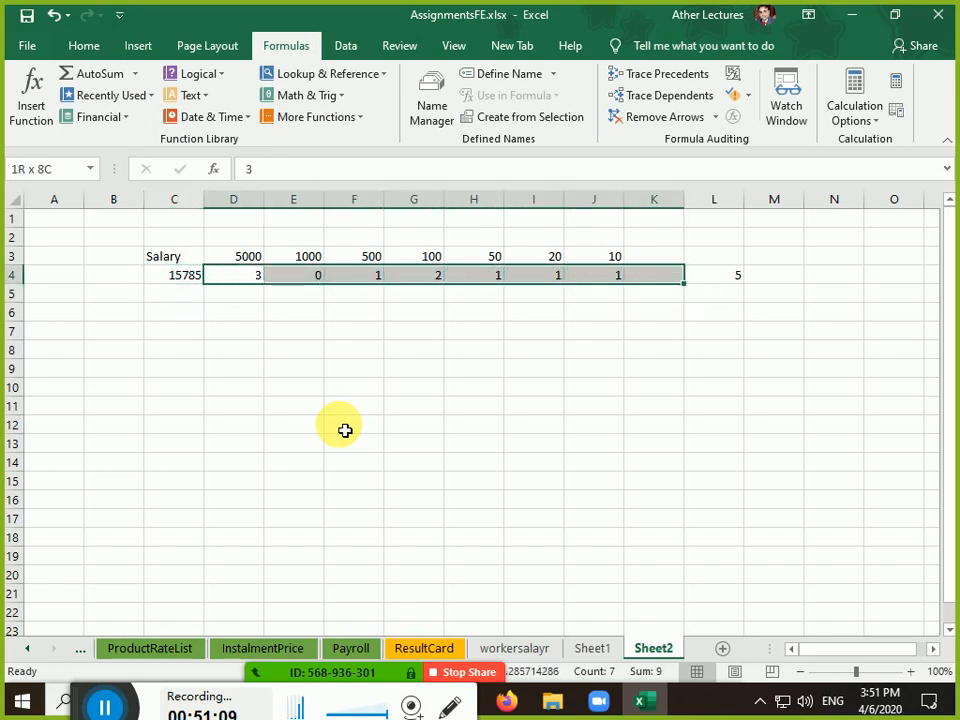
key("shift+Left")
key("Left")
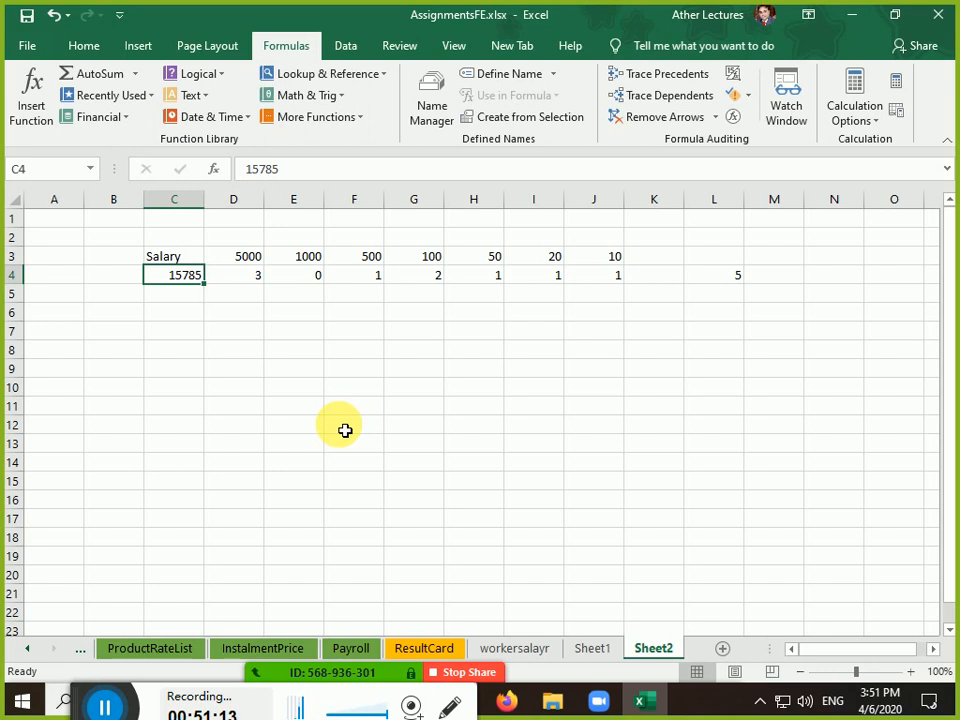
key("Down")
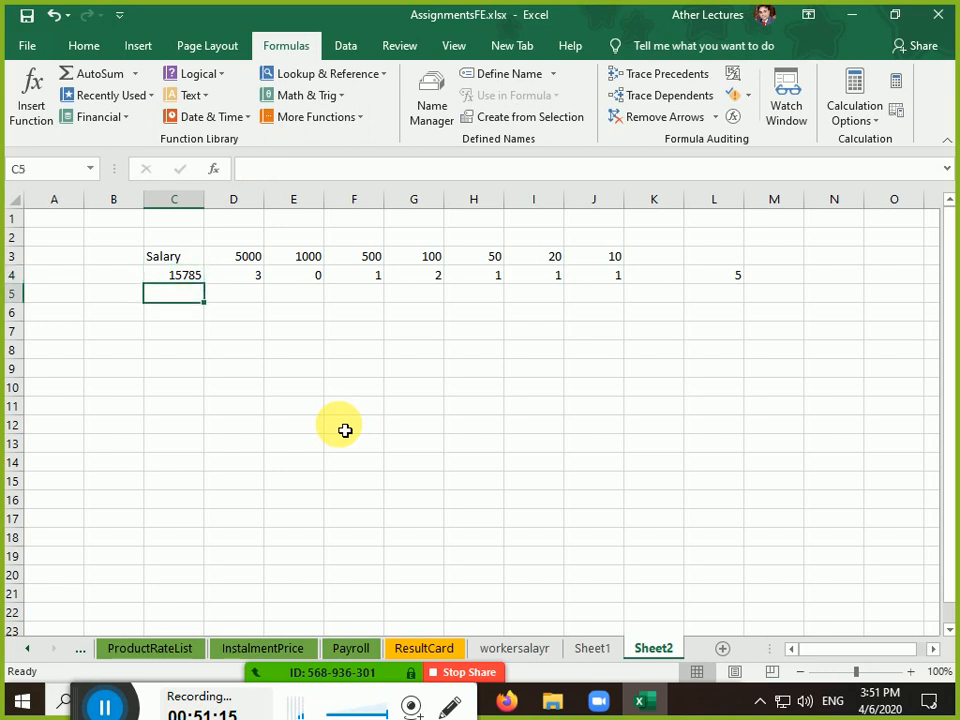
type("578")
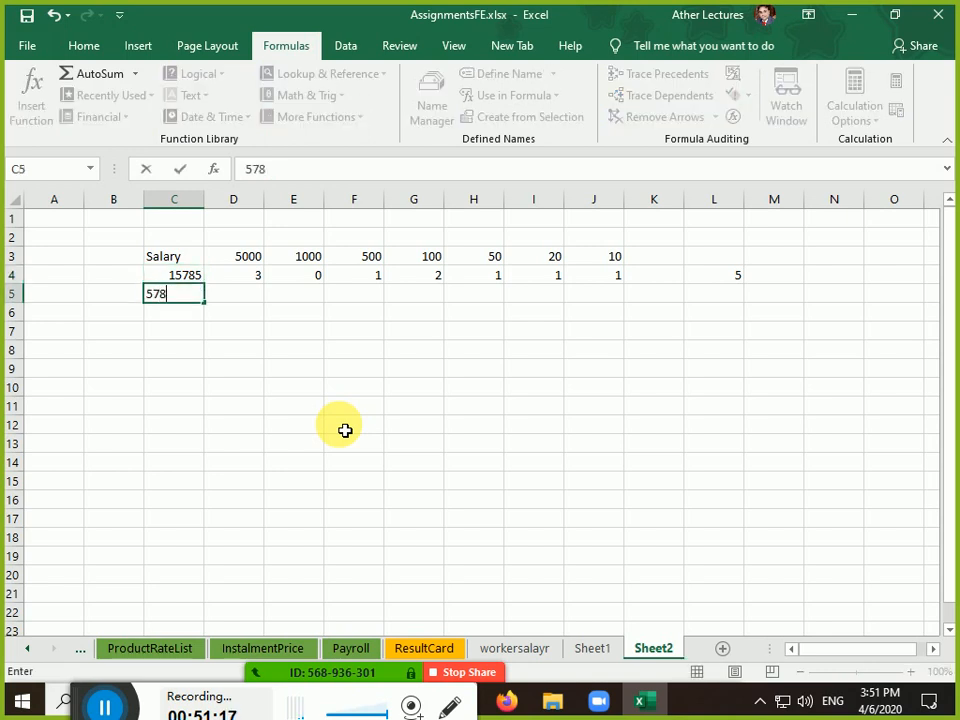
type("70")
key("Return")
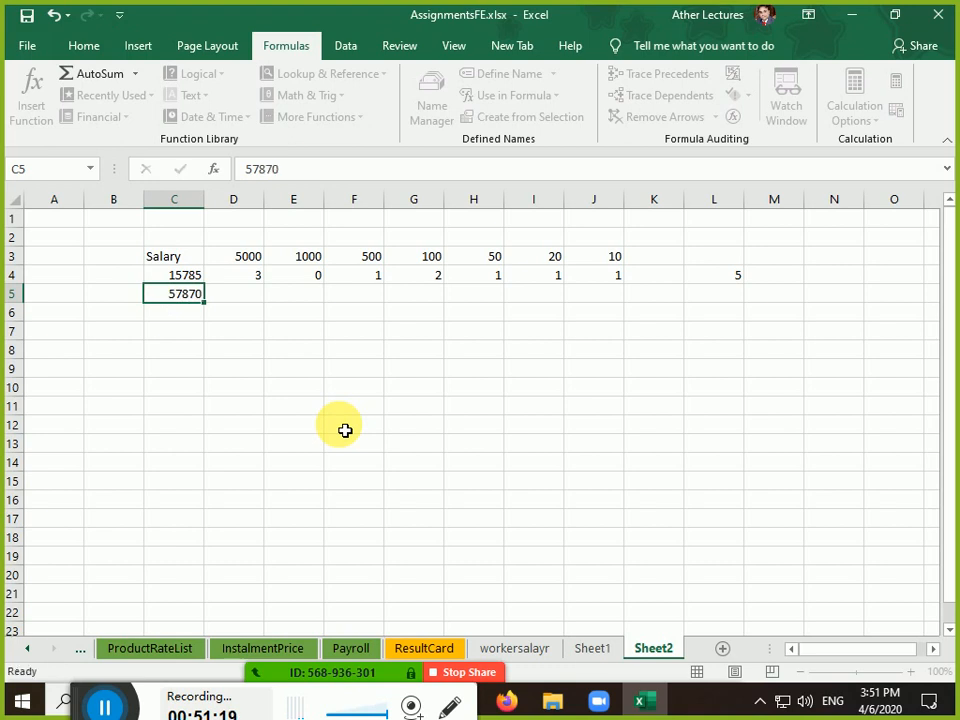
key("Right")
key("Up")
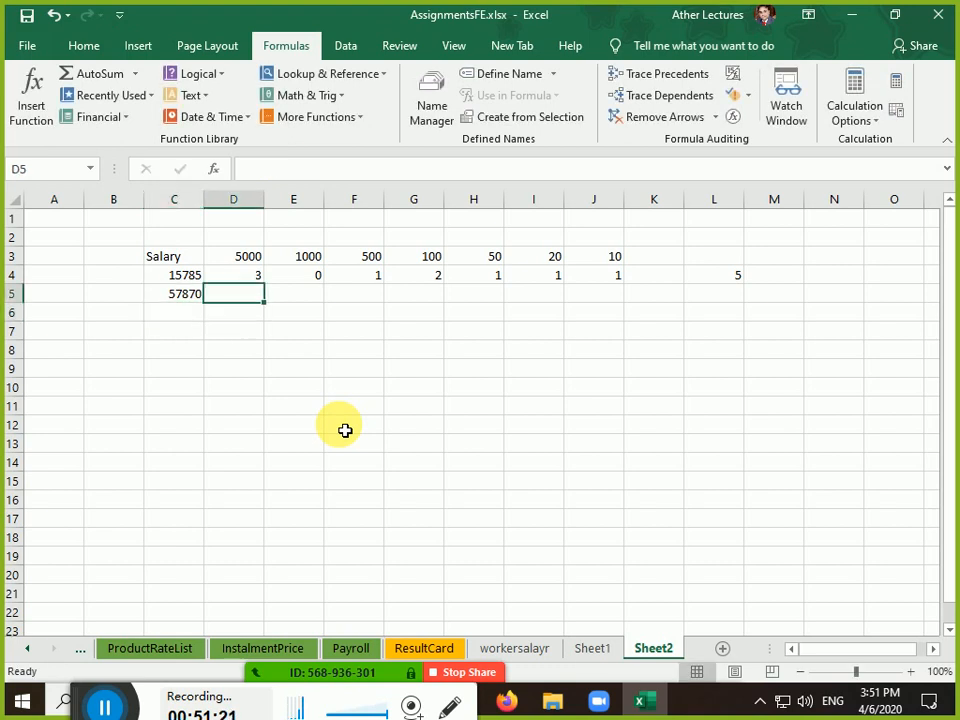
key("shift+Right")
key("shift+Right")
key("shift+Right")
key("shift+Right")
key("shift+Right")
key("shift+Right")
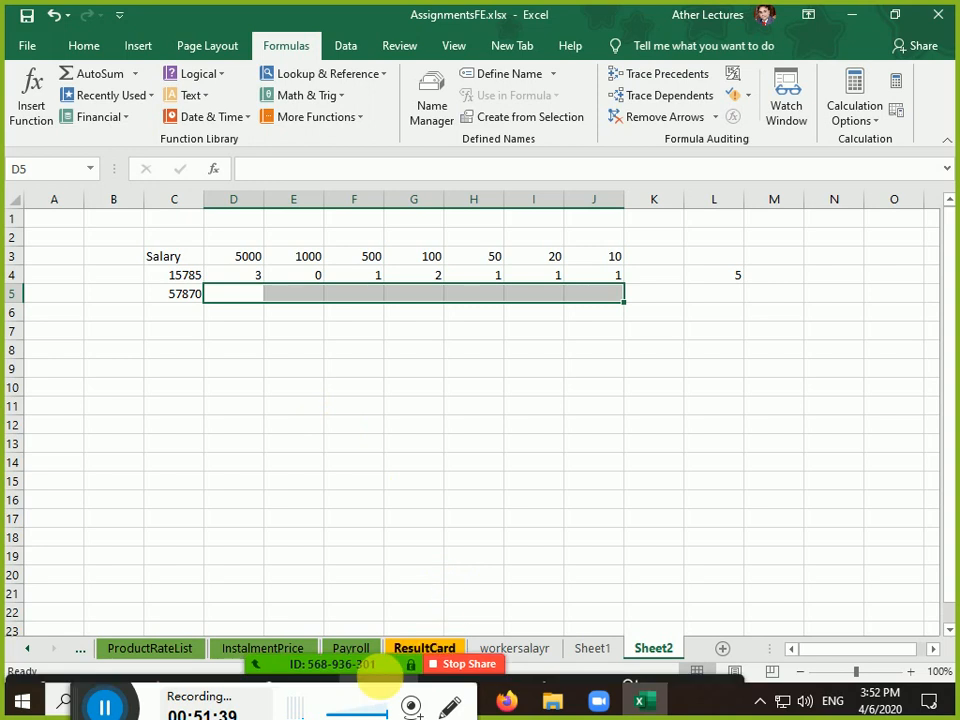
Show Zoom's participants list beside the spreadsheet, then pause the screen recording
mouse_move(430, 677)
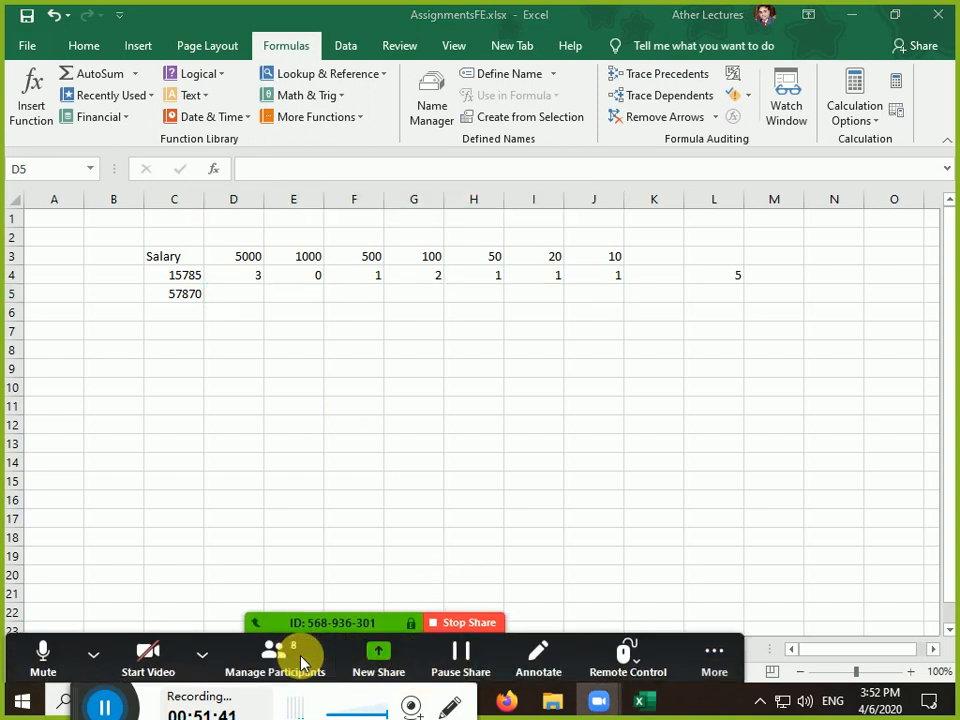
left_click(290, 660)
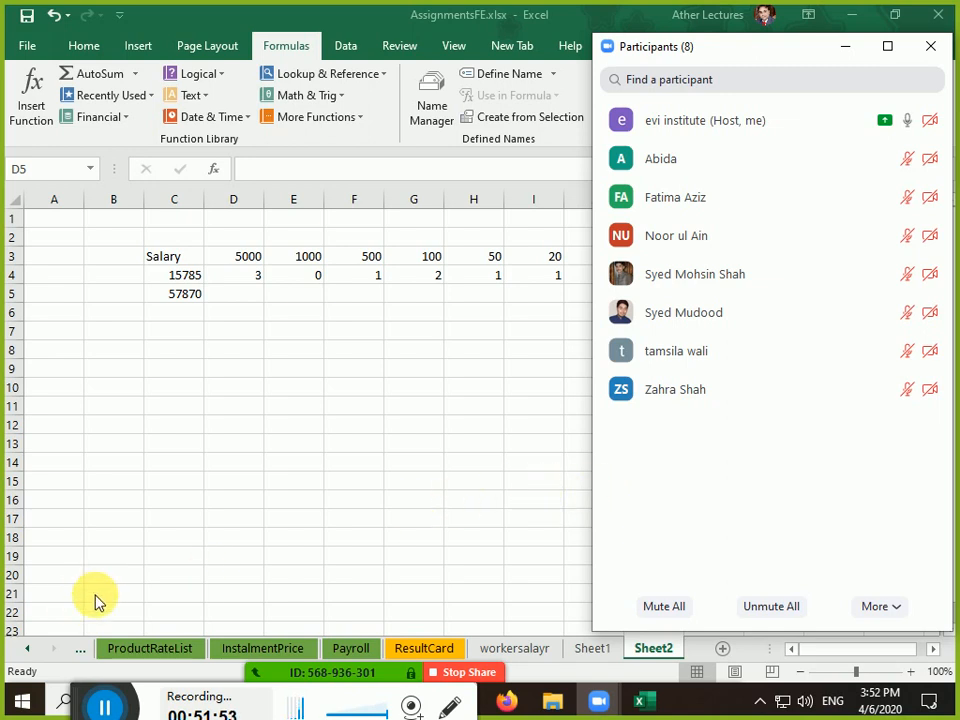
left_click(106, 705)
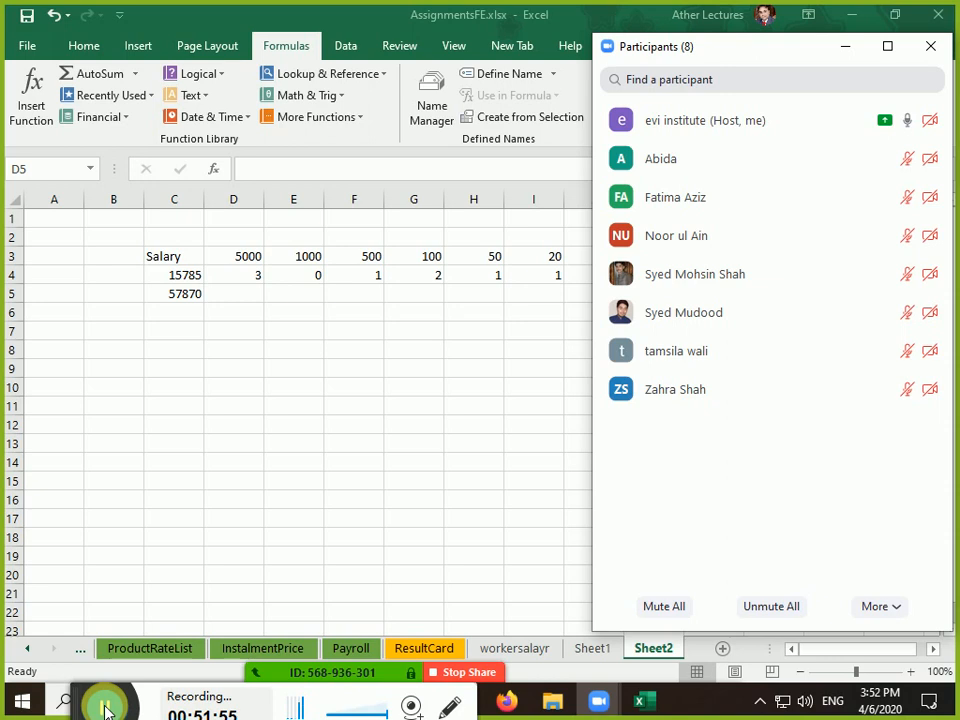